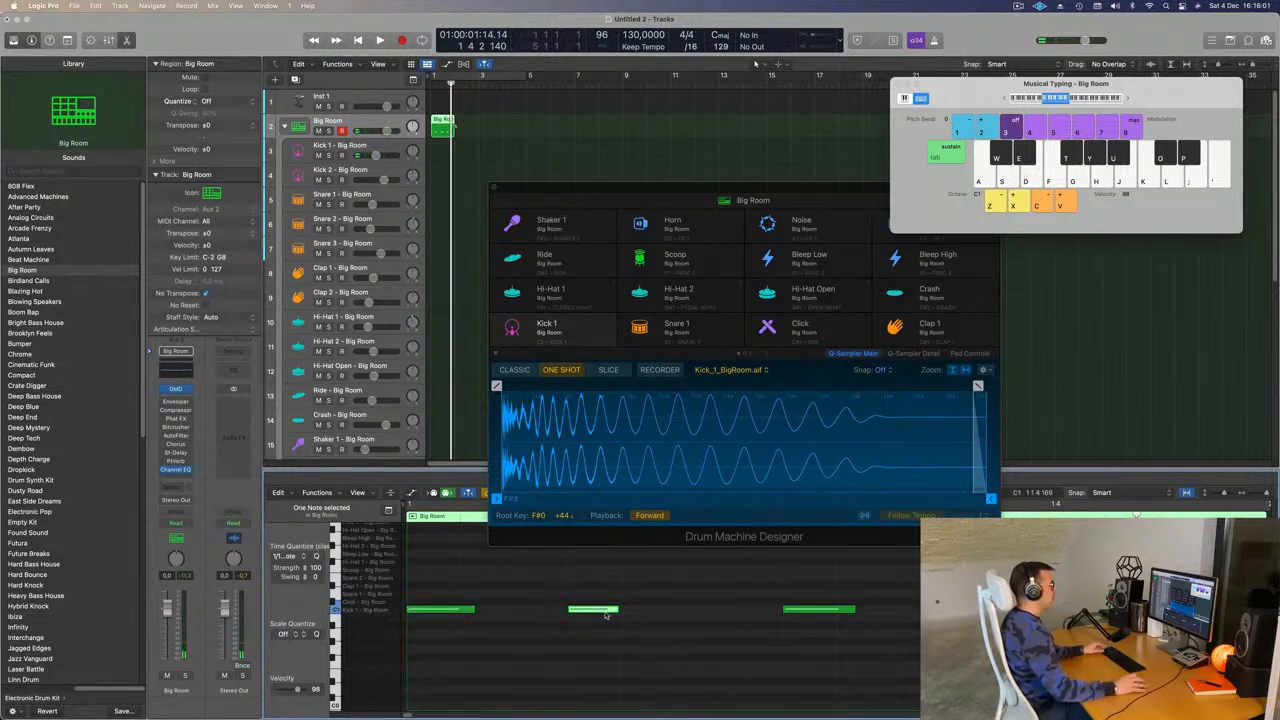
# Move the last three kick notes so they start on beats 2, 3 and 4, and play the result briefly
pyautogui.moveTo(596, 578); pyautogui.dragTo(920, 672)
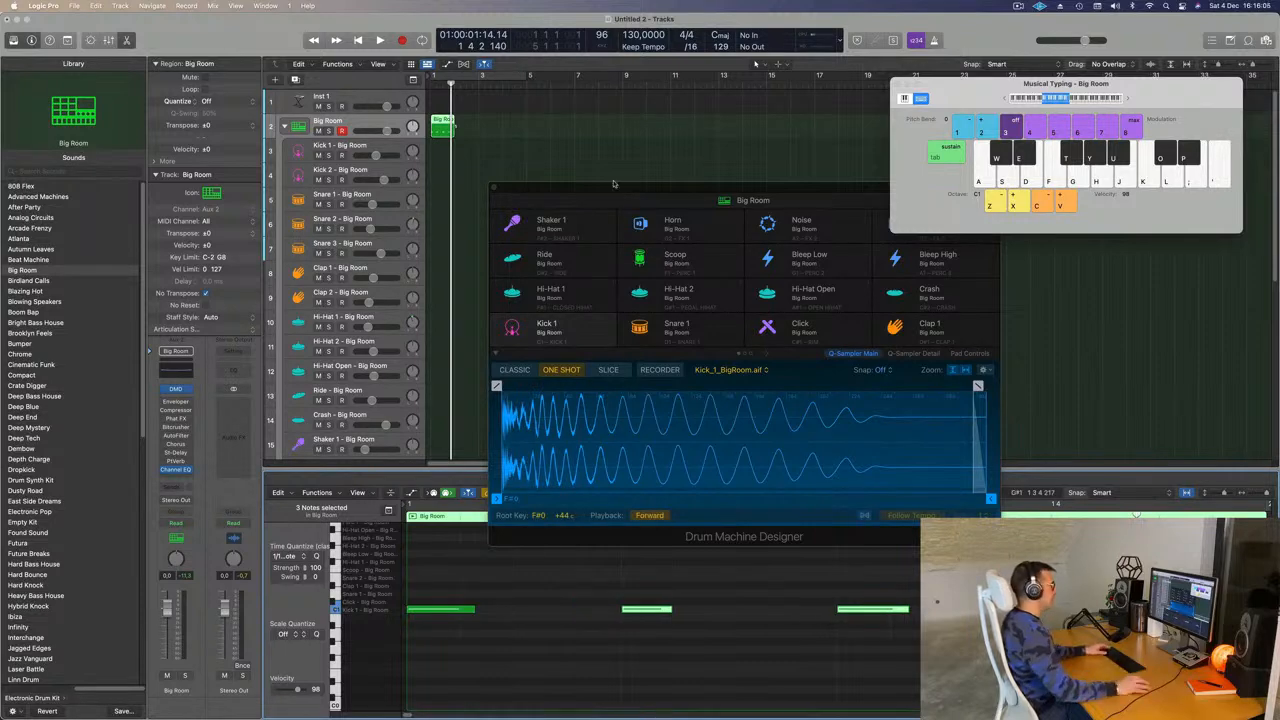
pyautogui.click(556, 134)
pyautogui.press('space')
pyautogui.press('space')
# Move the Big Room region onto the Kick 1 track and play it with cycle mode on over bars 1 to 5
pyautogui.click(445, 126)
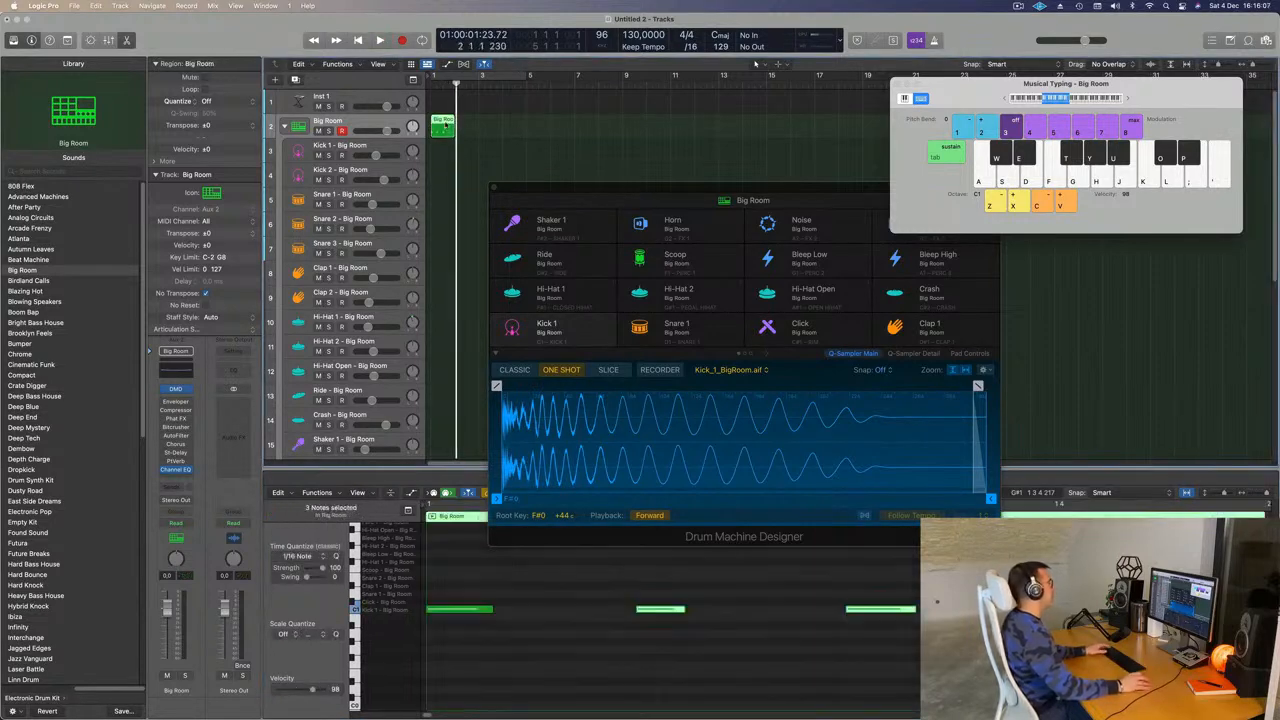
pyautogui.moveTo(446, 126); pyautogui.dragTo(446, 151)
pyautogui.press('space')
pyautogui.click(448, 76)
pyautogui.press('space')
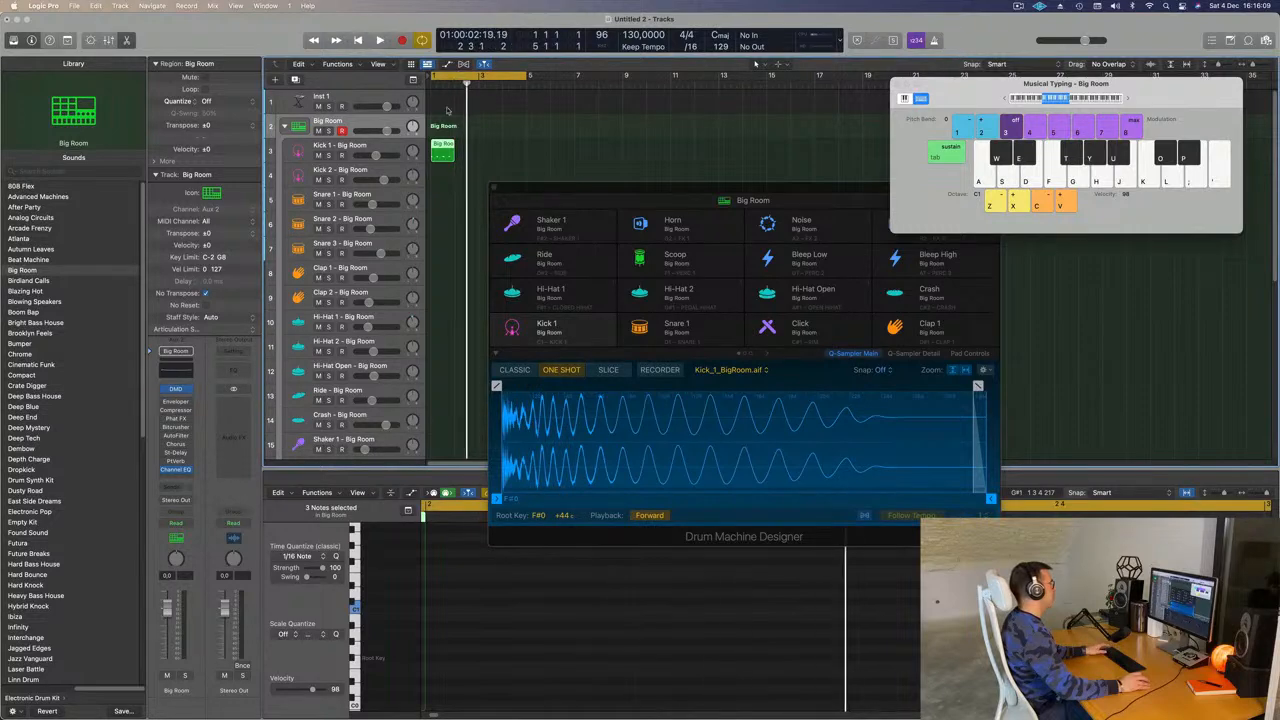
pyautogui.press('space')
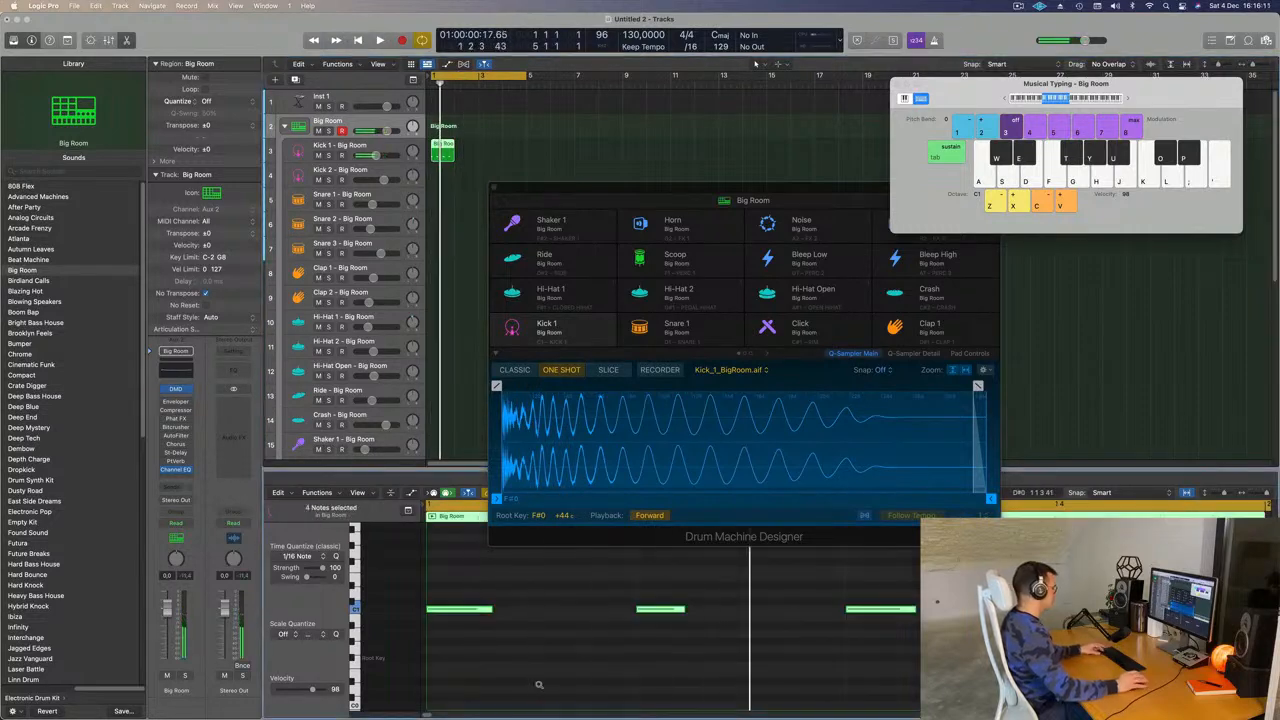
# Transpose the four kick notes down to E0 and audition them
pyautogui.hotkey('alt', 'Down')
pyautogui.hotkey('alt', 'Down')
pyautogui.hotkey('alt', 'Down')
pyautogui.hotkey('alt', 'Down')
pyautogui.hotkey('alt', 'Down')
pyautogui.hotkey('alt', 'Down')
pyautogui.hotkey('alt', 'Down')
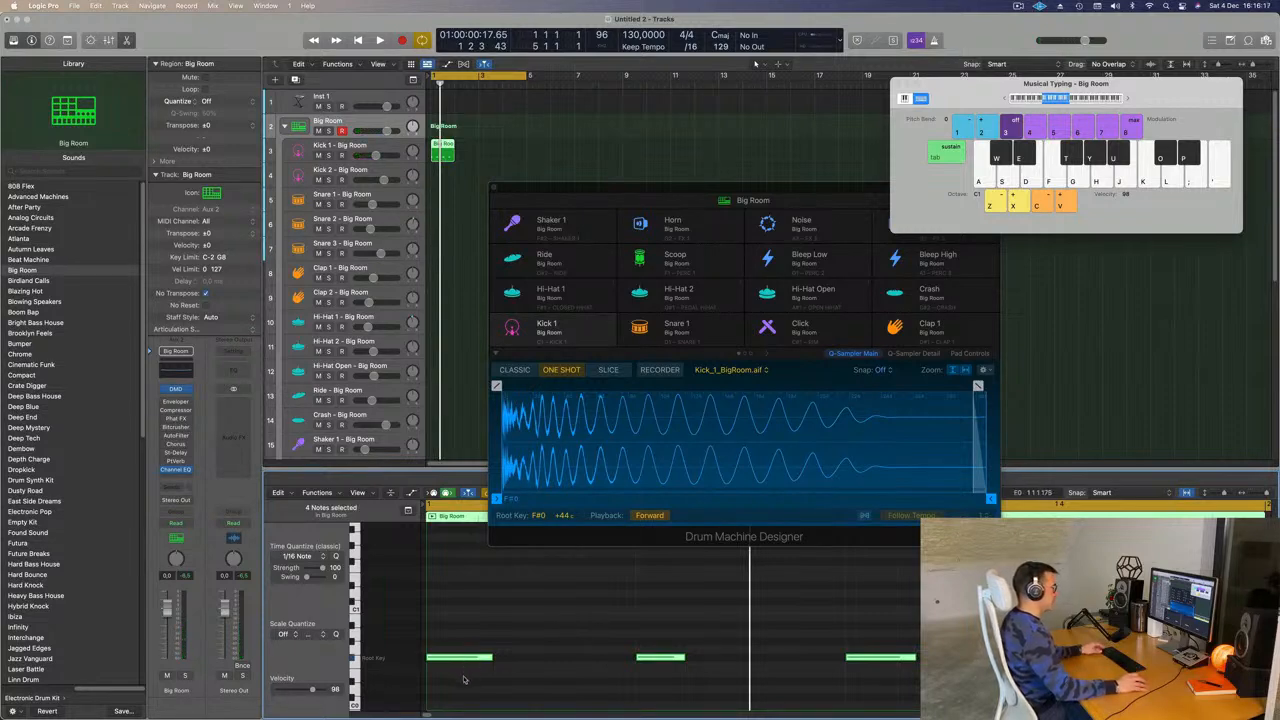
pyautogui.scroll(-3, 427, 613)
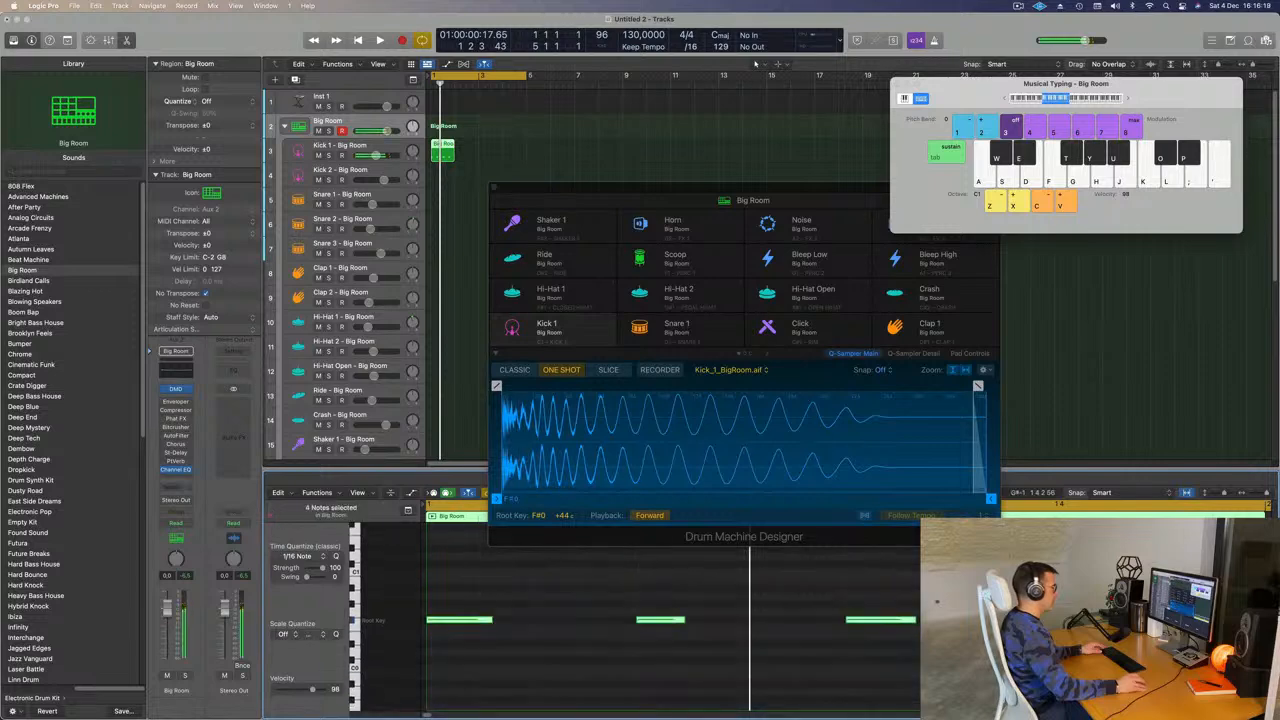
pyautogui.hotkey('alt', 'Down')
pyautogui.hotkey('alt', 'Down')
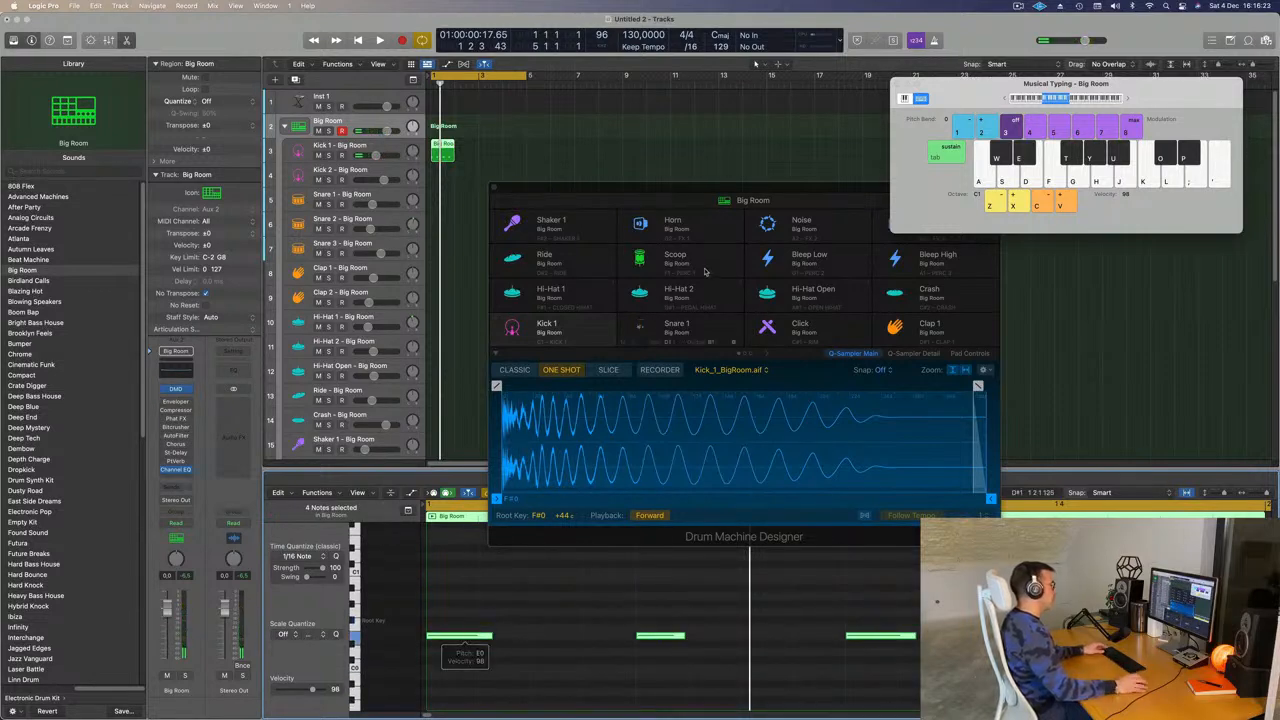
pyautogui.press('space')
pyautogui.press('space')
# Repeat the Kick 1 region three times to fill the four-bar cycle, with the Drum Machine Designer window moved aside
pyautogui.moveTo(528, 184); pyautogui.dragTo(626, 205)
pyautogui.moveTo(494, 150); pyautogui.dragTo(430, 163)
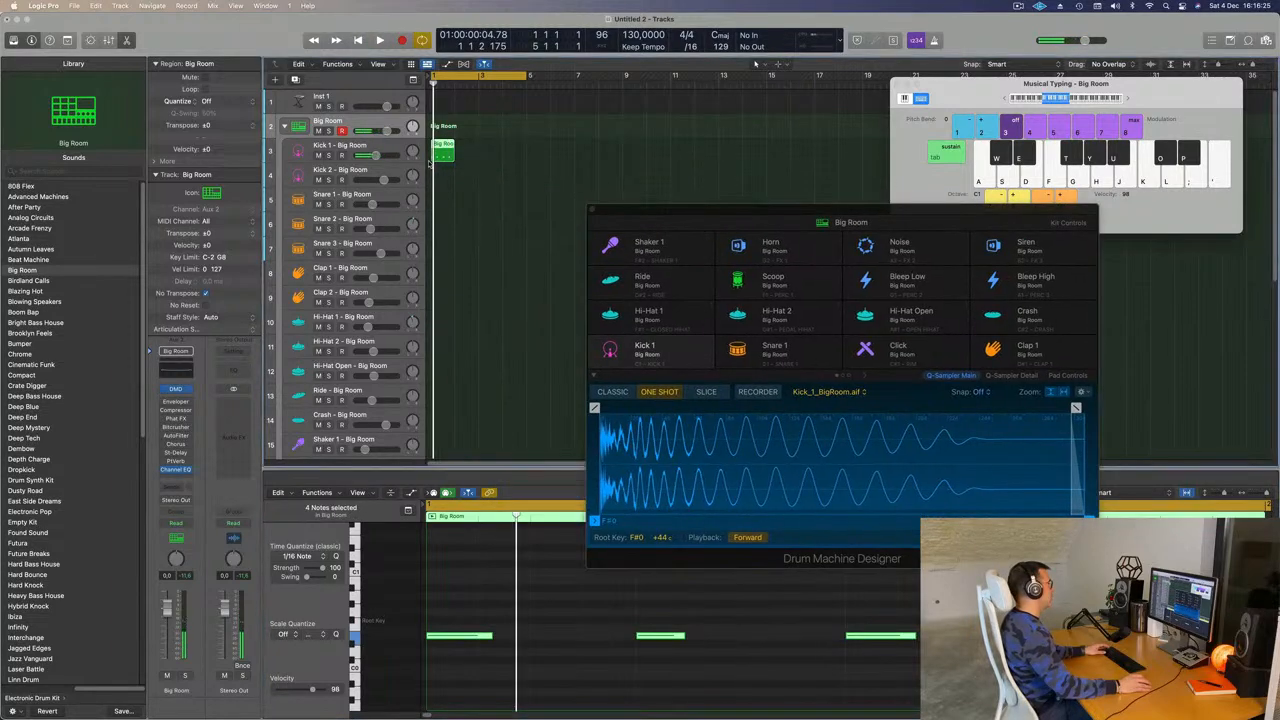
pyautogui.press('super+r')
pyautogui.press('super+r')
pyautogui.click(438, 179)
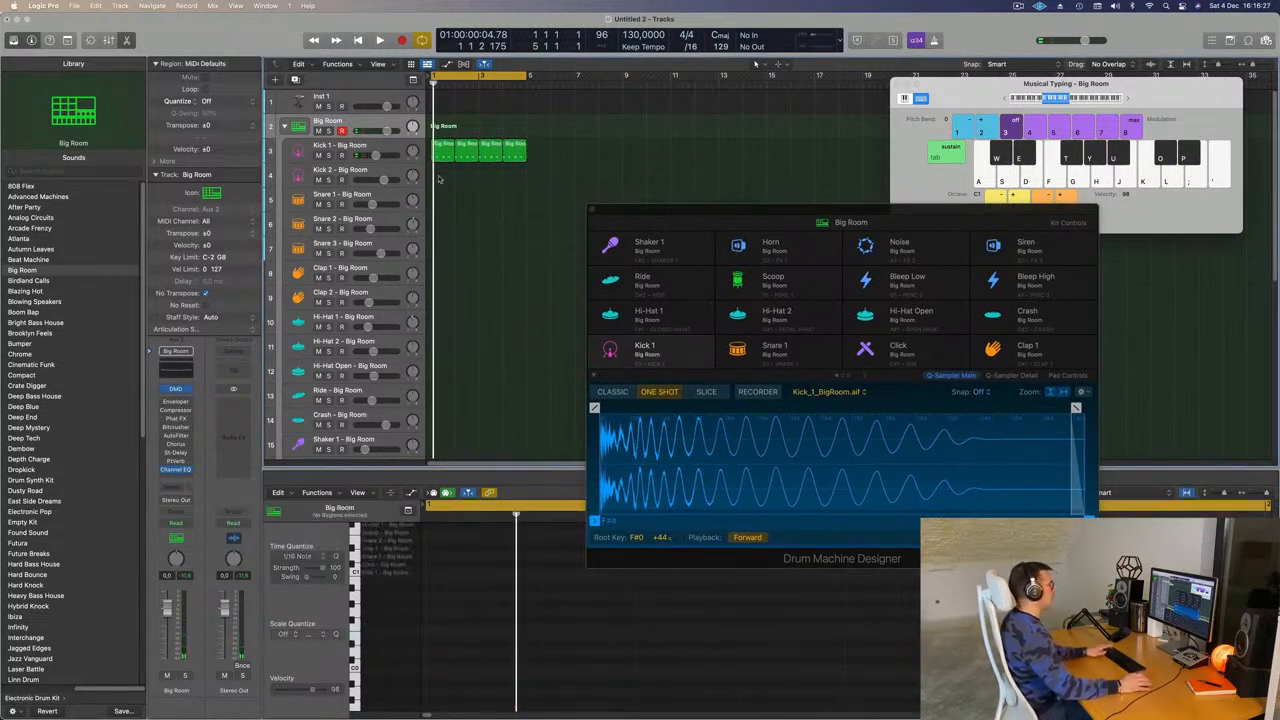
# Play the four-bar kick loop and select the Kick 1 track
pyautogui.moveTo(727, 209); pyautogui.dragTo(802, 222)
pyautogui.press('space')
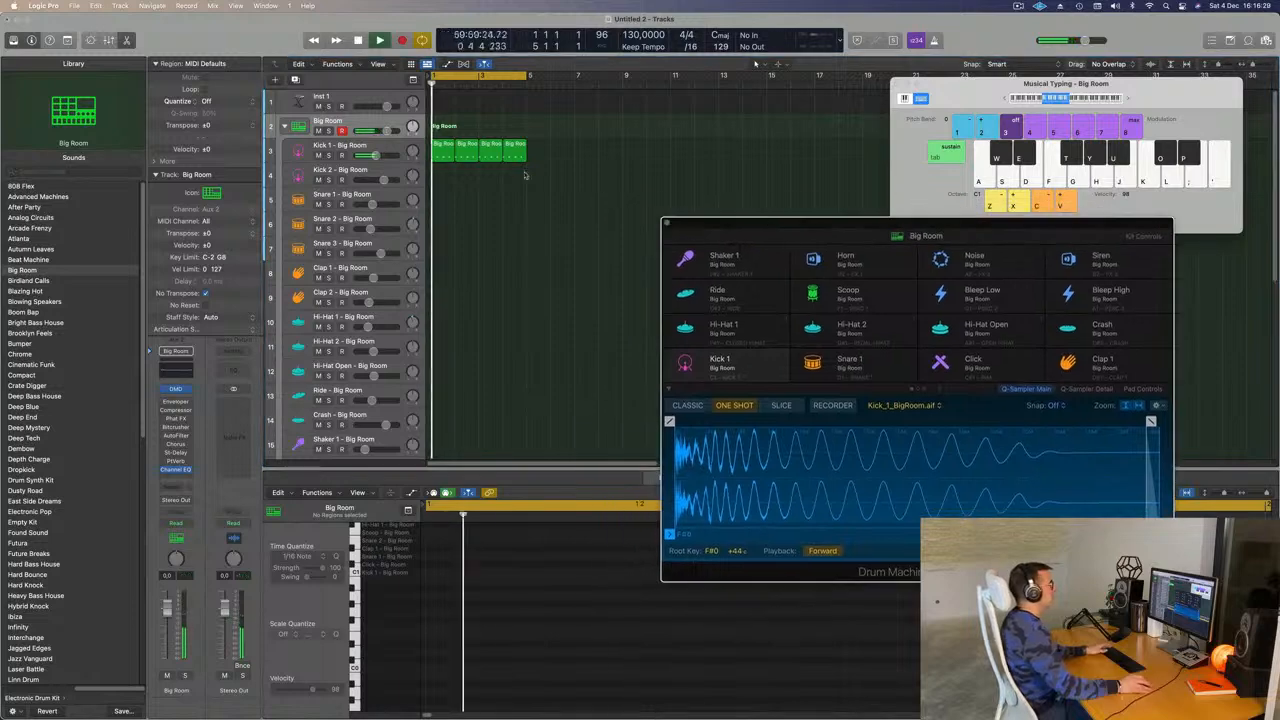
pyautogui.click(440, 153)
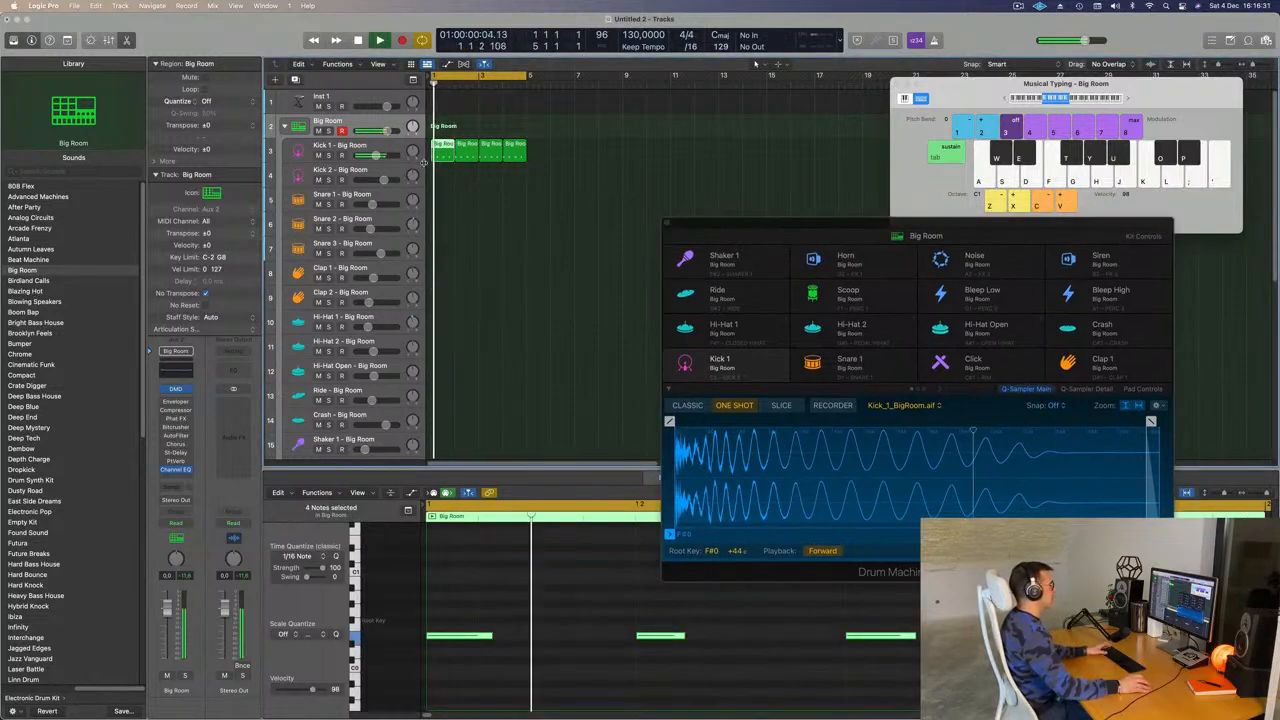
pyautogui.click(388, 147)
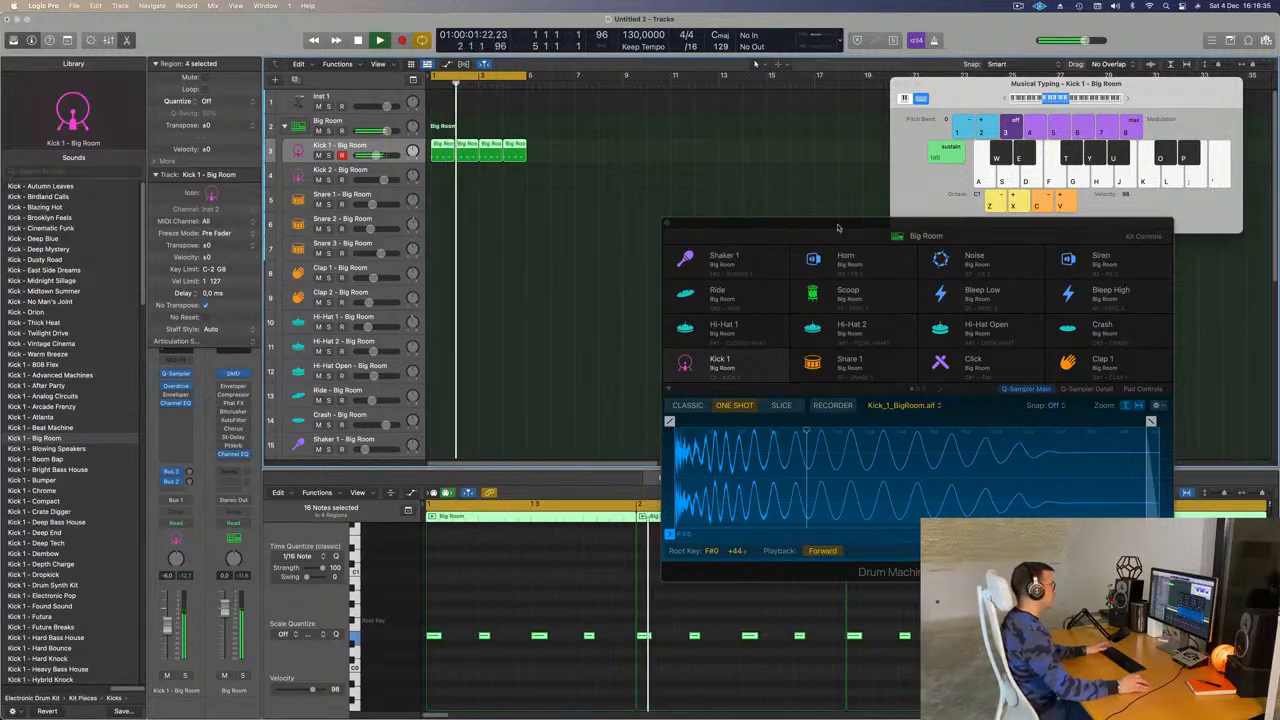
pyautogui.moveTo(760, 228); pyautogui.dragTo(706, 224)
pyautogui.press('space')
# Copy the first Kick 1 region to the Hi-Hat 1 track and transpose its notes up two octaves
pyautogui.click(490, 182)
pyautogui.click(440, 148)
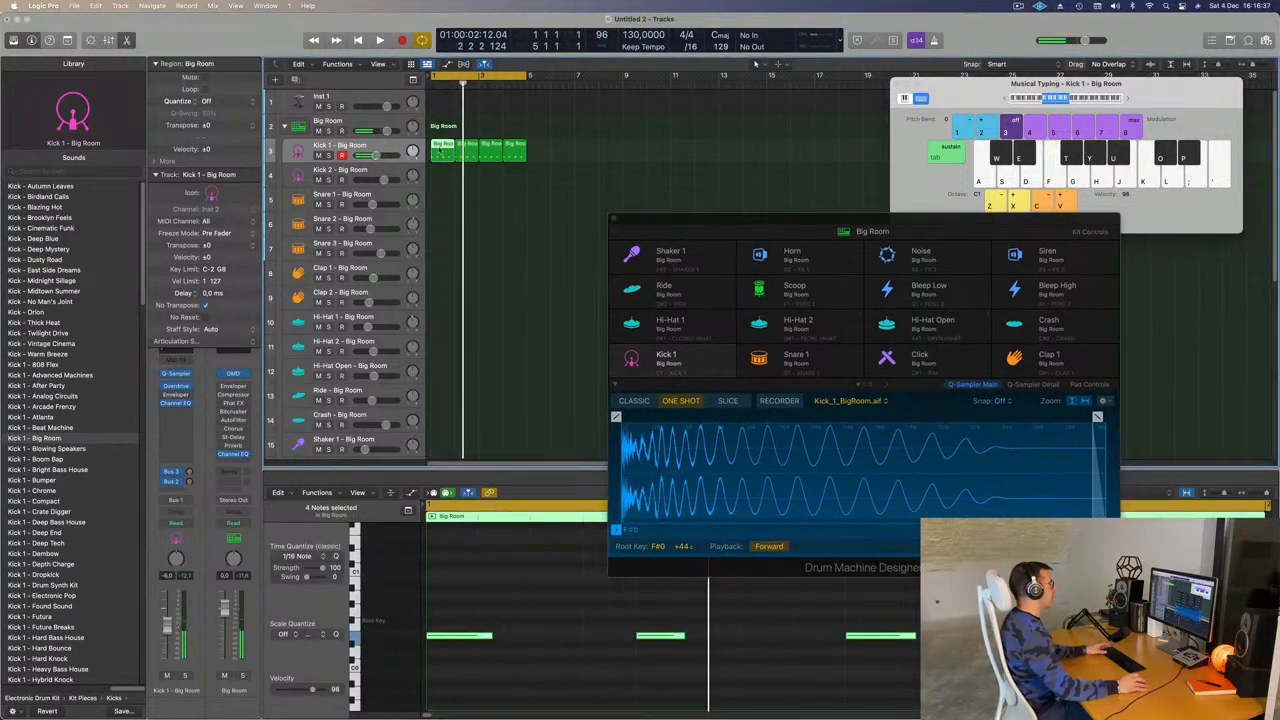
pyautogui.moveTo(441, 146); pyautogui.dragTo(437, 325)
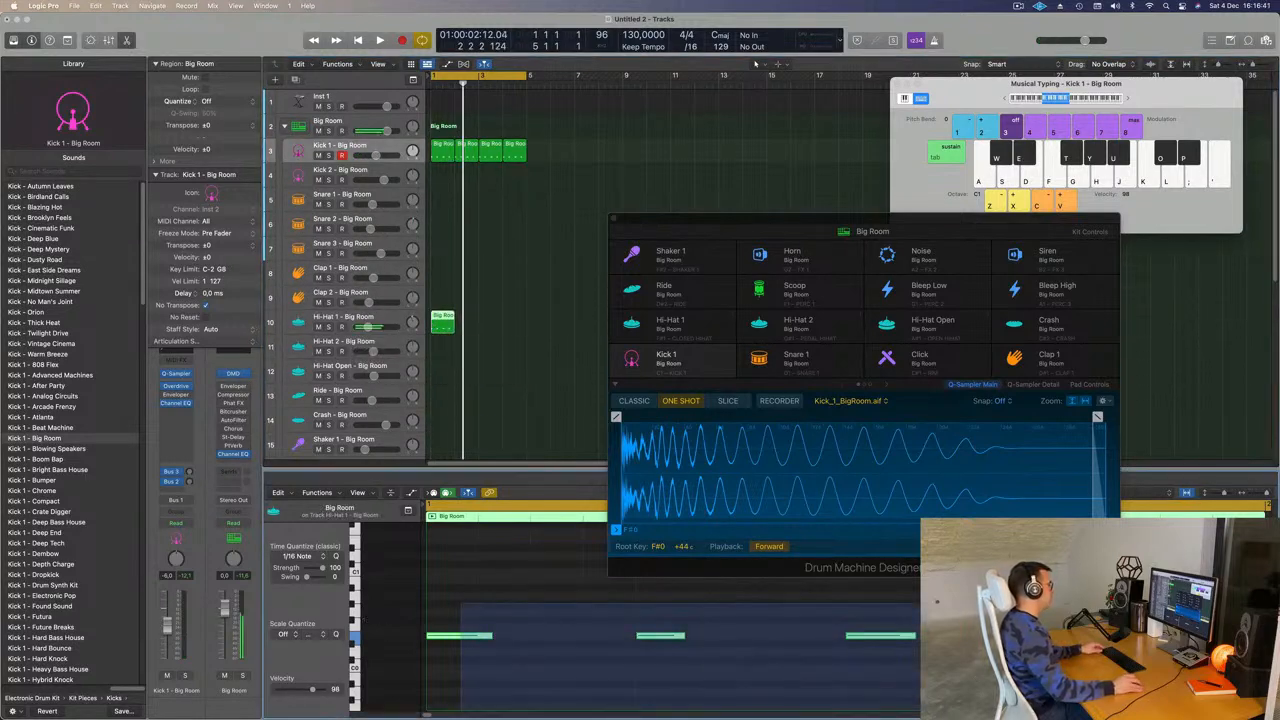
pyautogui.hotkey('alt', 'shift', 'Up')
pyautogui.hotkey('alt', 'shift', 'Up')
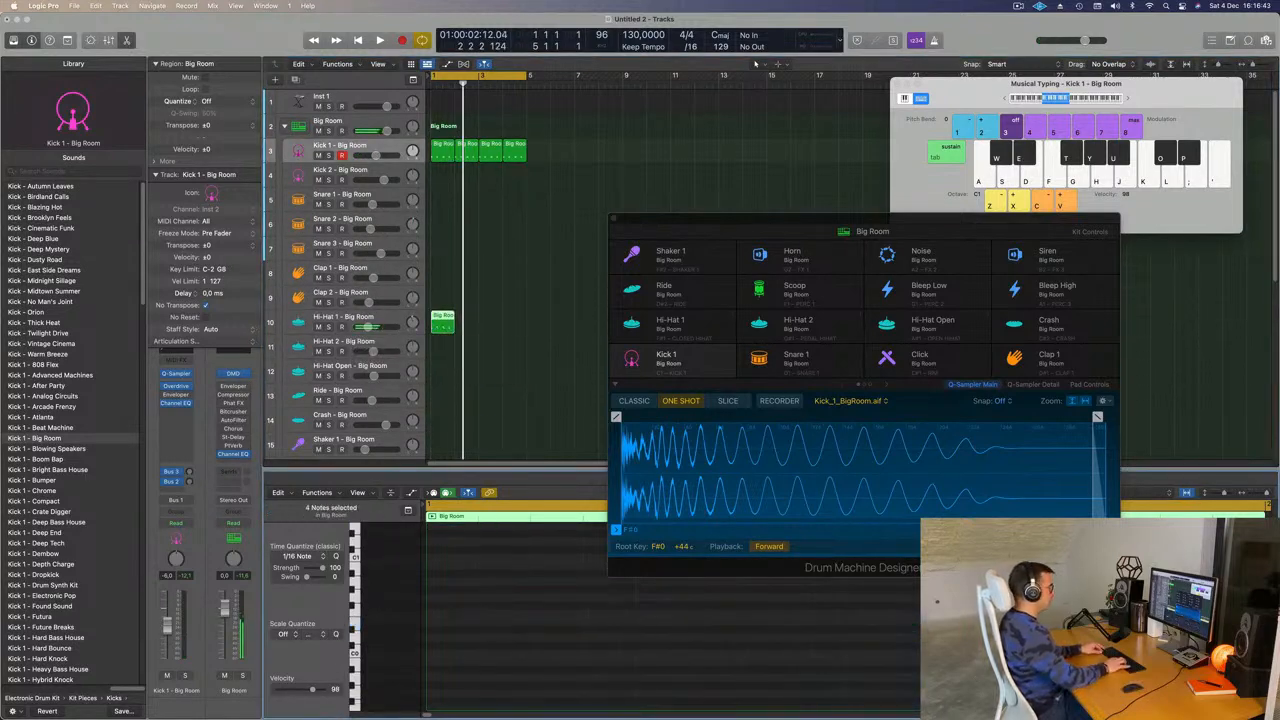
# Shift the four hi-hat notes half a beat later onto the off-beats and shorten them
pyautogui.press('space')
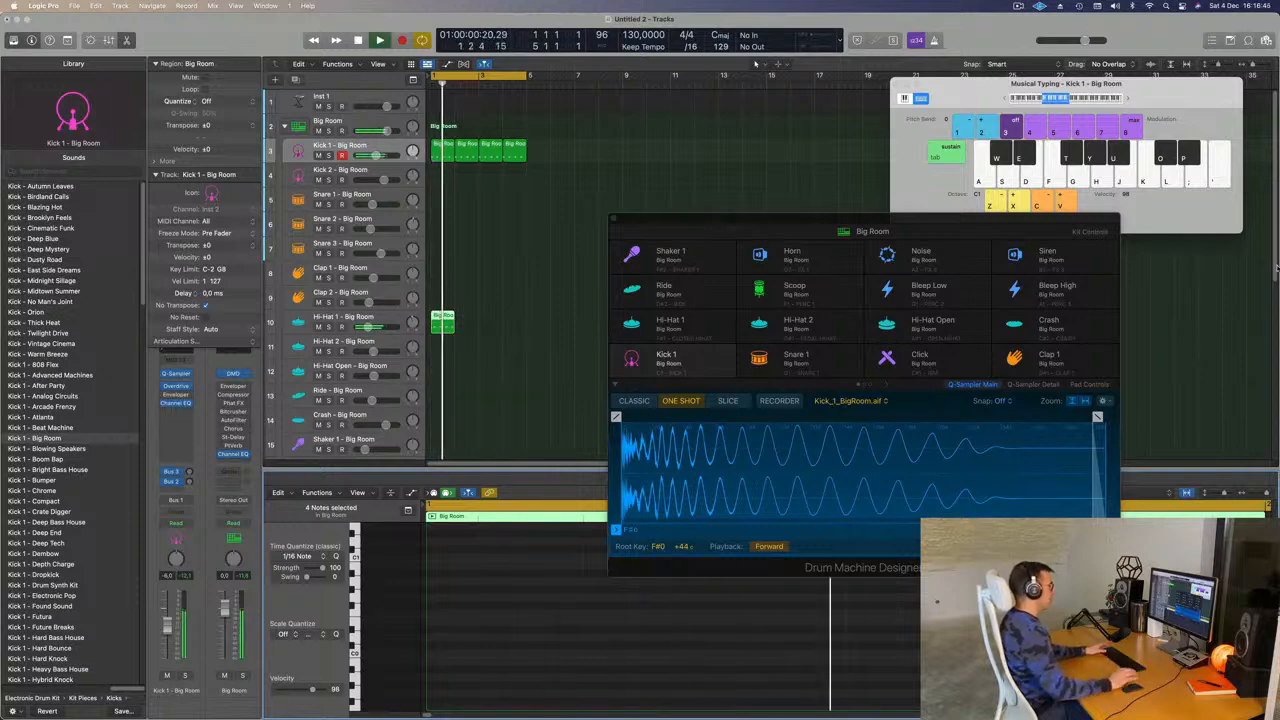
pyautogui.scroll(5, 544, 576)
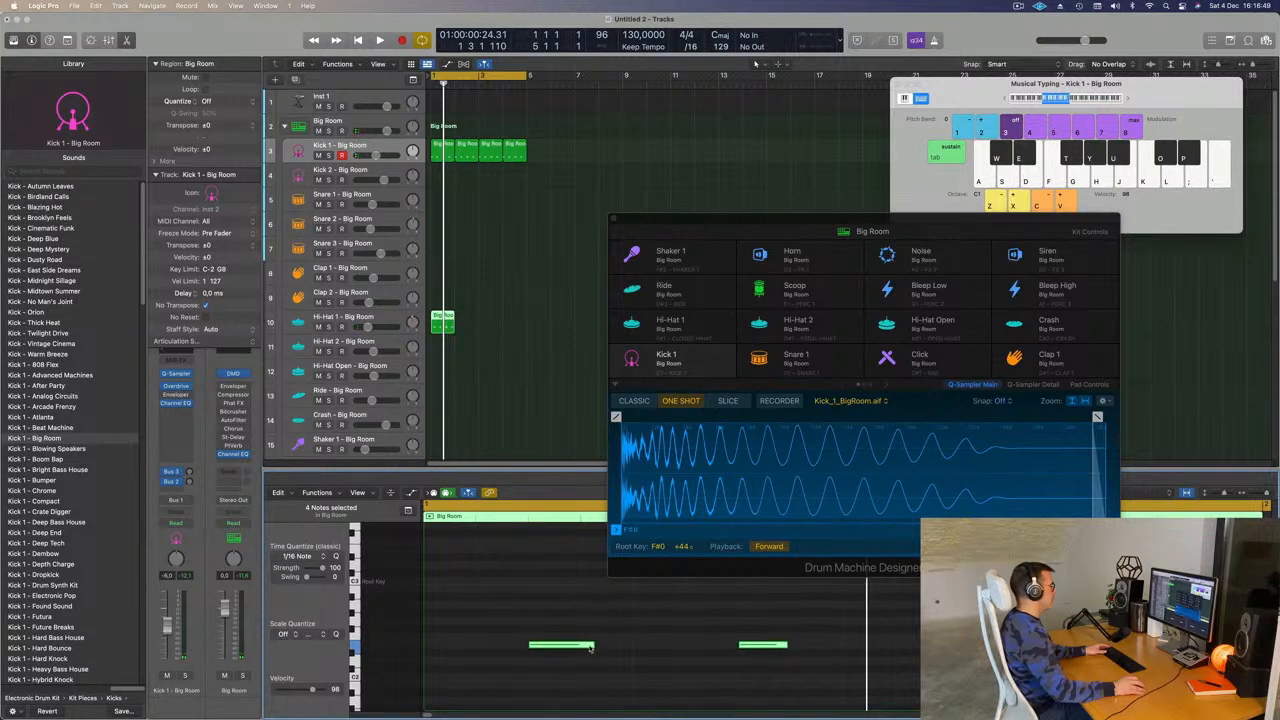
pyautogui.moveTo(590, 648); pyautogui.dragTo(575, 651)
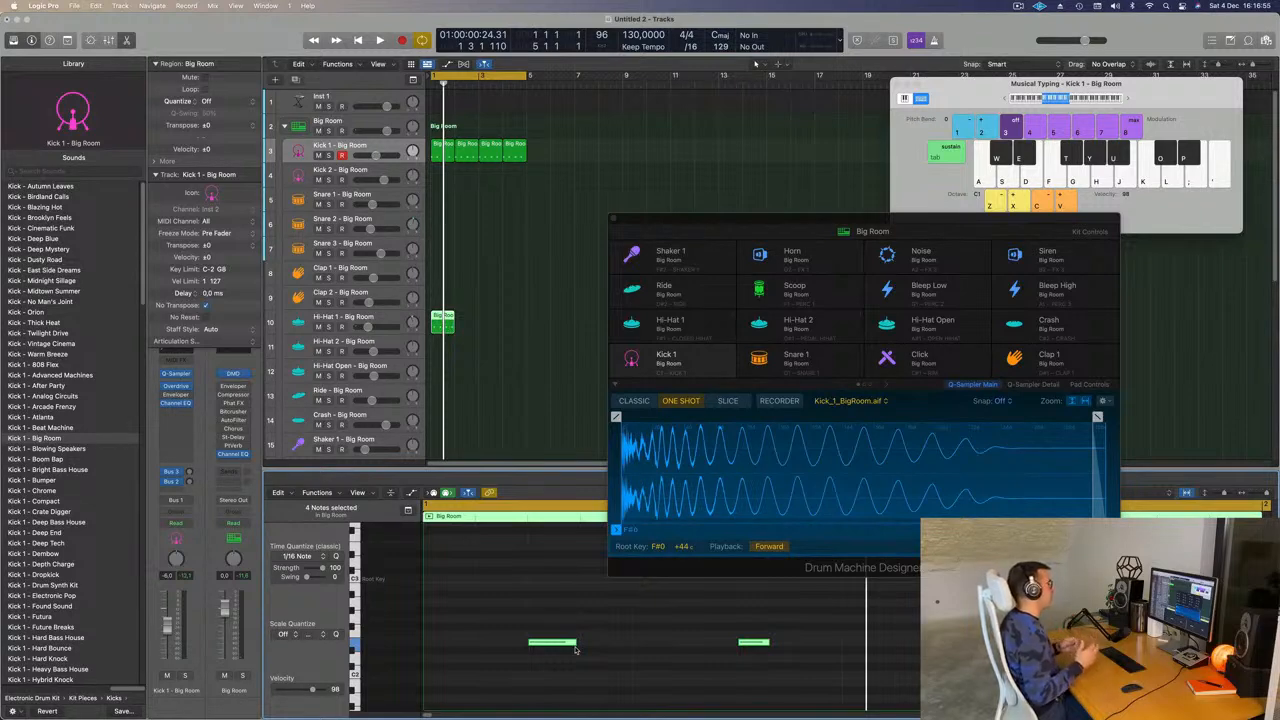
# Transpose the hi-hat notes up one more octave to E3 and repeat the region three times to fill the cycle
pyautogui.hscroll(2, 521, 615)
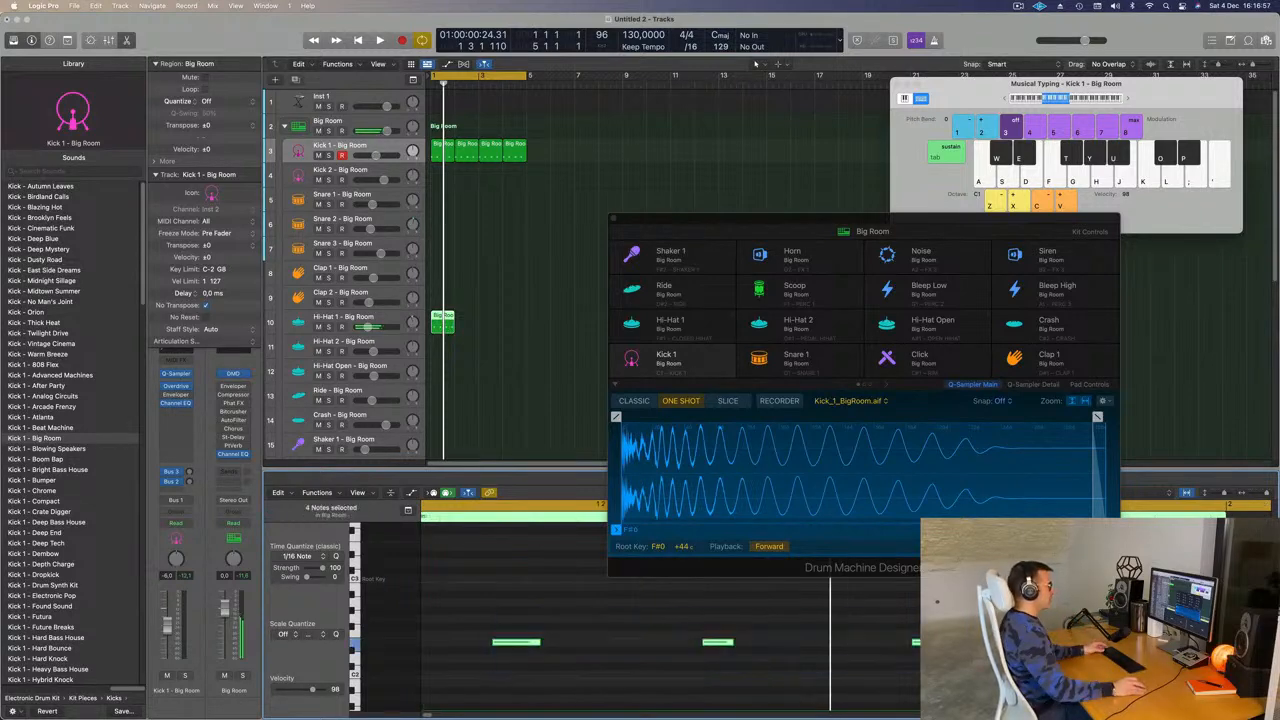
pyautogui.hotkey('alt', 'shift', 'Up')
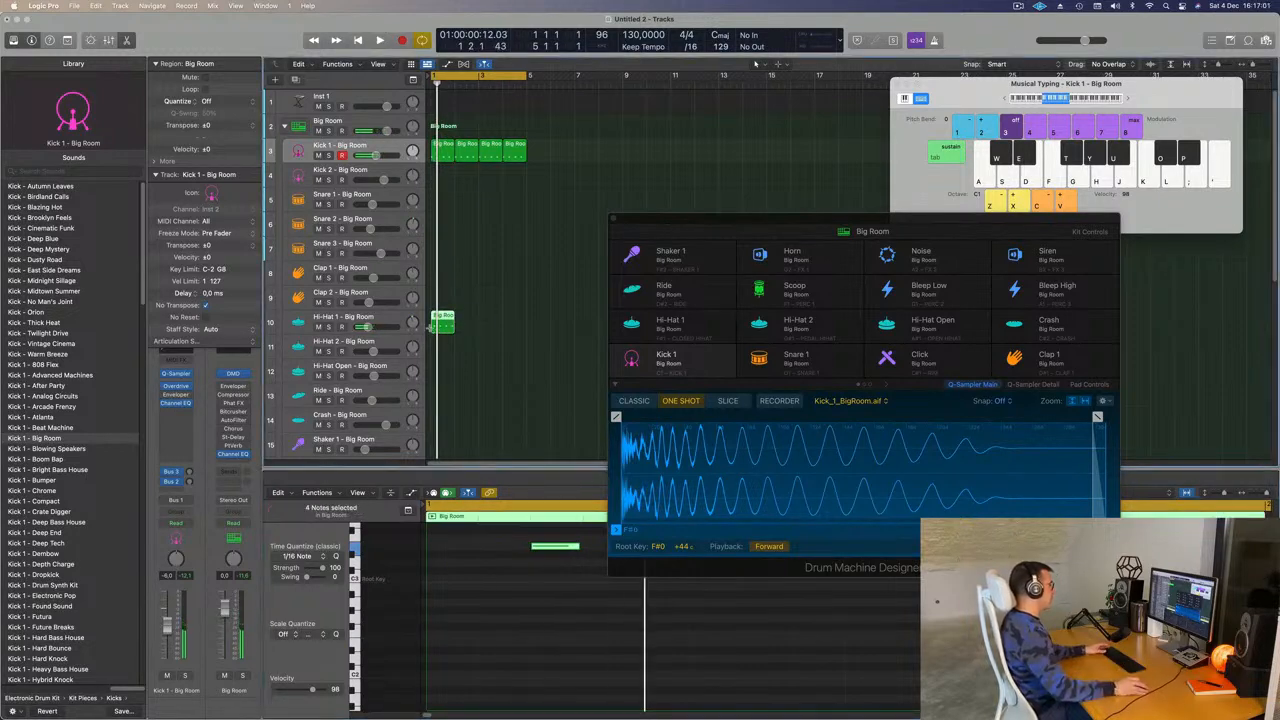
pyautogui.press('super+r')
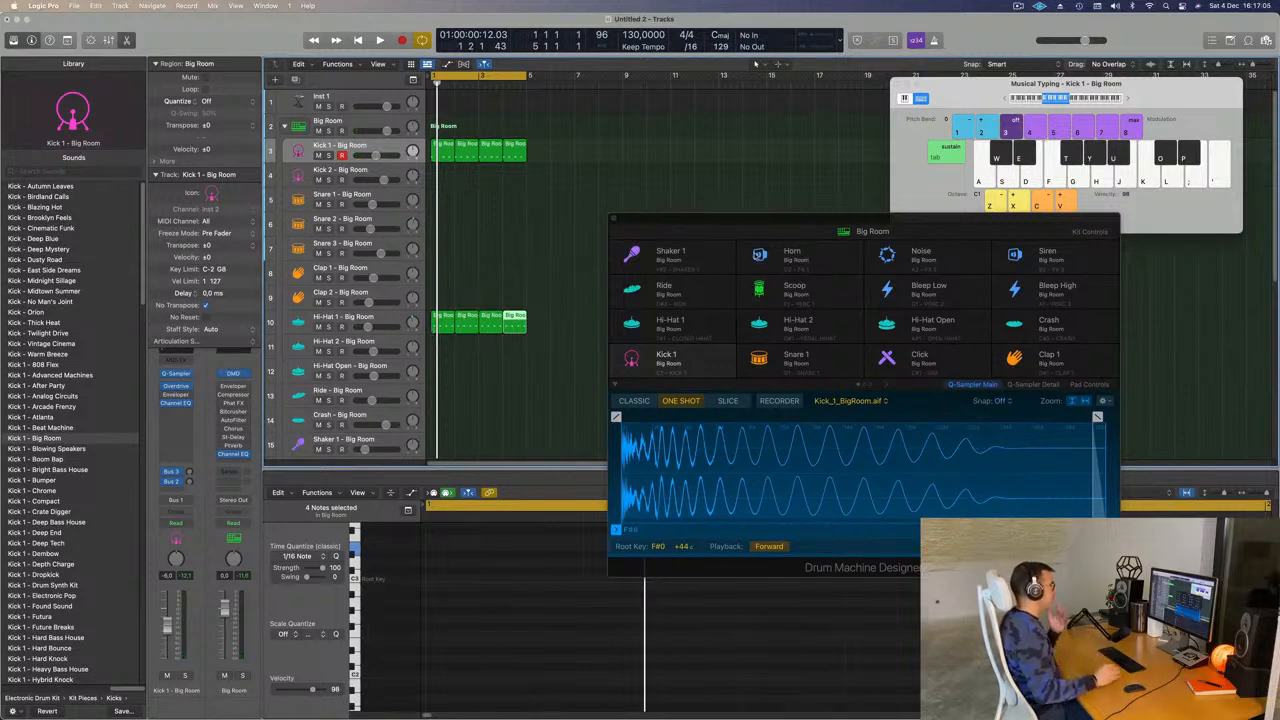
# Play the kick and hi-hat loop and move the Drum Machine Designer window clear of the tracks
pyautogui.press('space')
pyautogui.moveTo(766, 219); pyautogui.dragTo(954, 104)
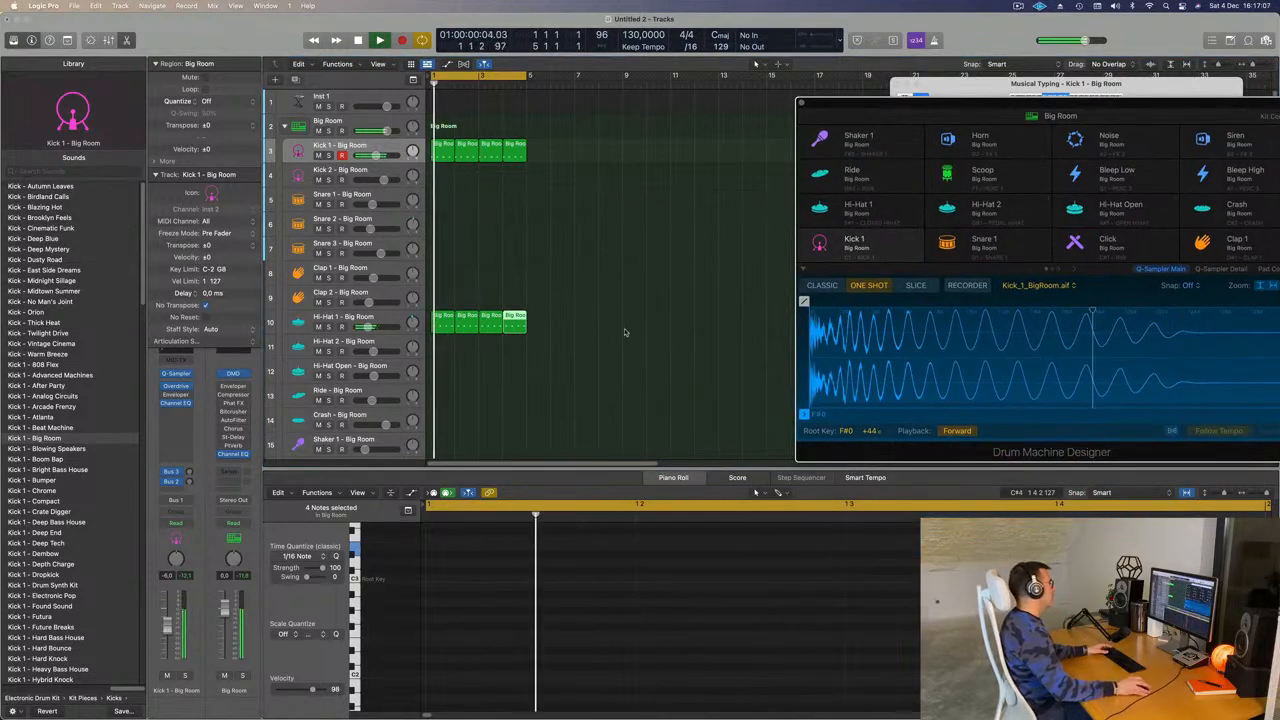
pyautogui.scroll(-1, 459, 154)
pyautogui.press('space')
# Copy the first Kick 1 region to the Snare 1 track and delete its notes on beats 1 and 3
pyautogui.click(443, 147)
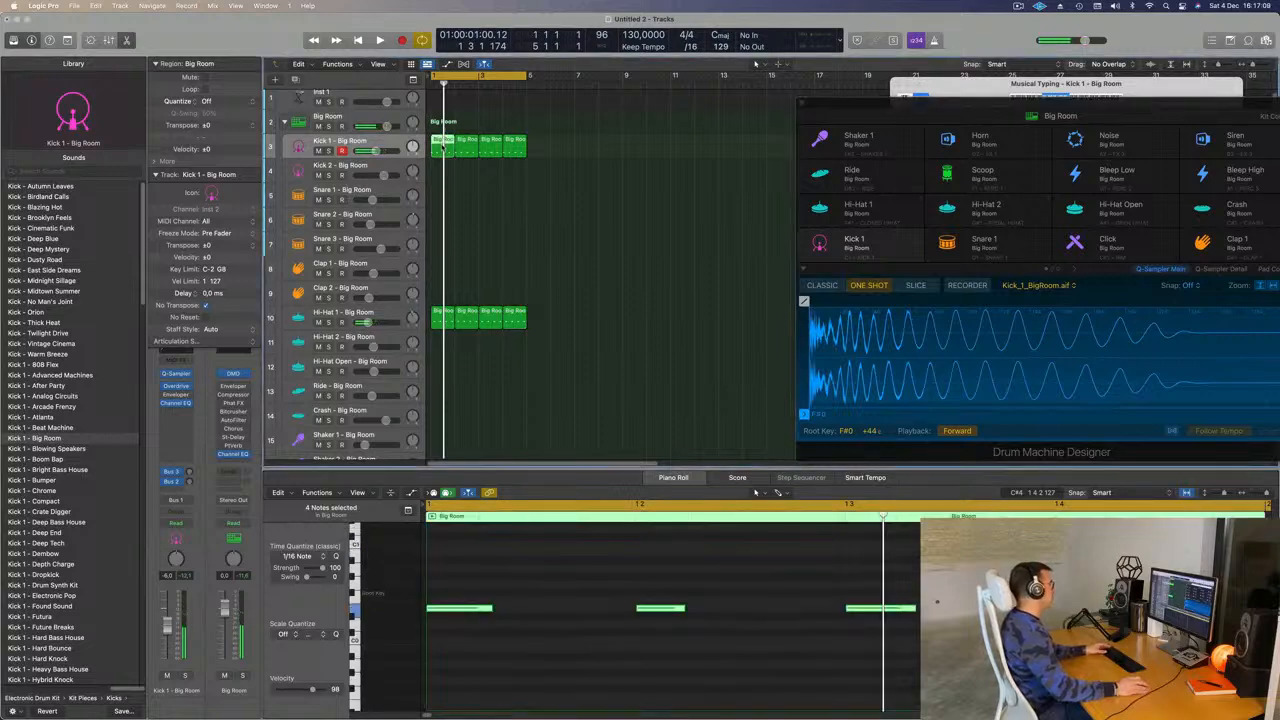
pyautogui.moveTo(443, 147); pyautogui.dragTo(443, 197)
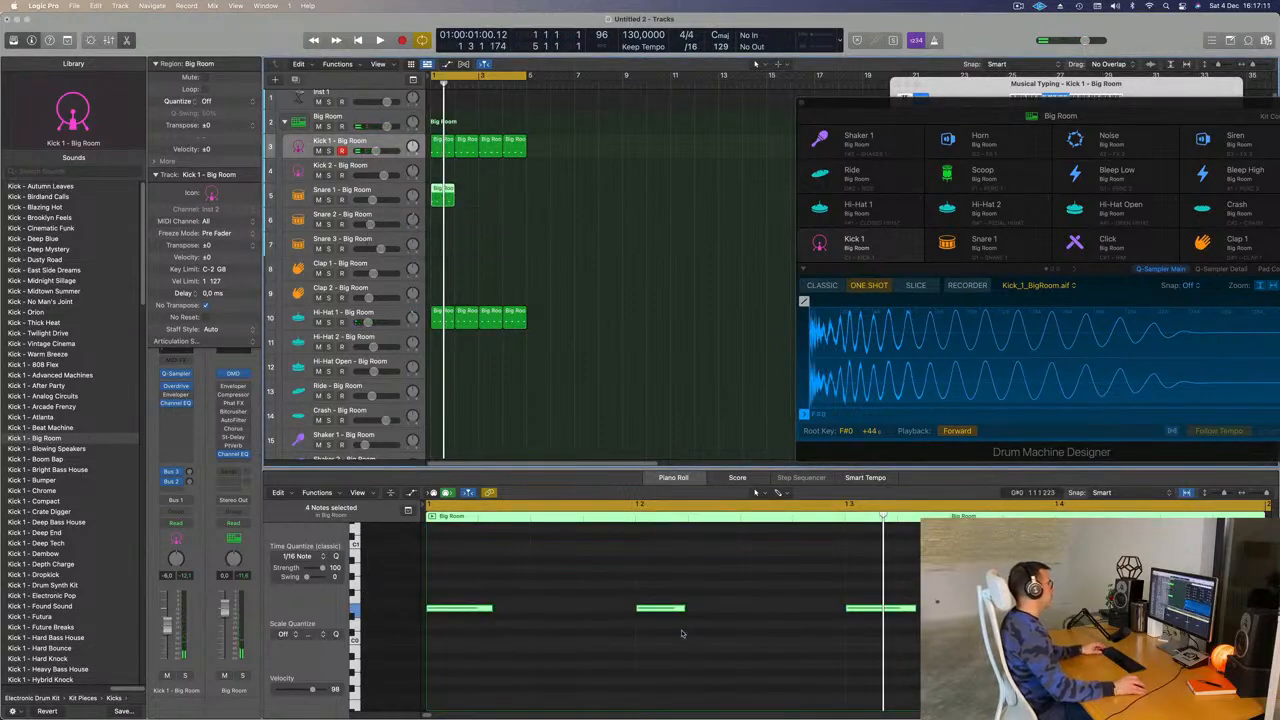
pyautogui.click(565, 649)
pyautogui.click(462, 637)
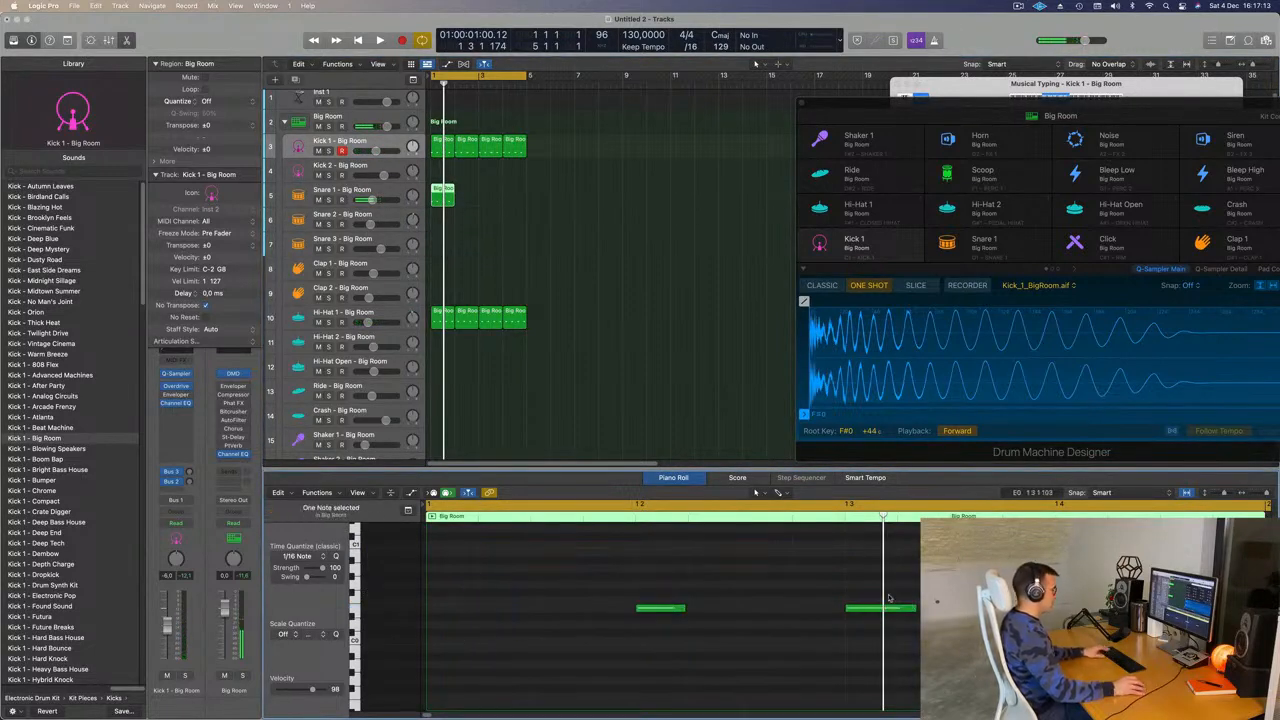
# Transpose the two remaining snare notes up an octave to E1 and repeat the region three times to fill the cycle
pyautogui.moveTo(634, 583); pyautogui.dragTo(905, 692)
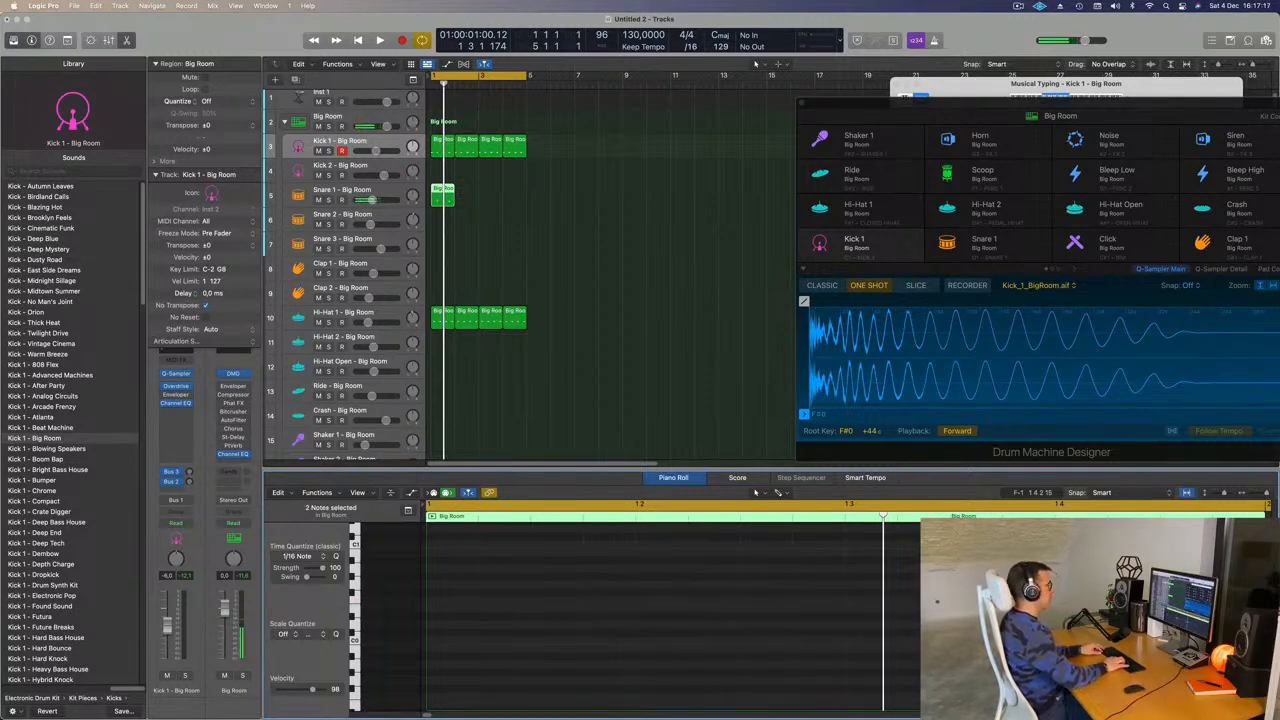
pyautogui.moveTo(488, 183); pyautogui.dragTo(440, 211)
pyautogui.press('super+r')
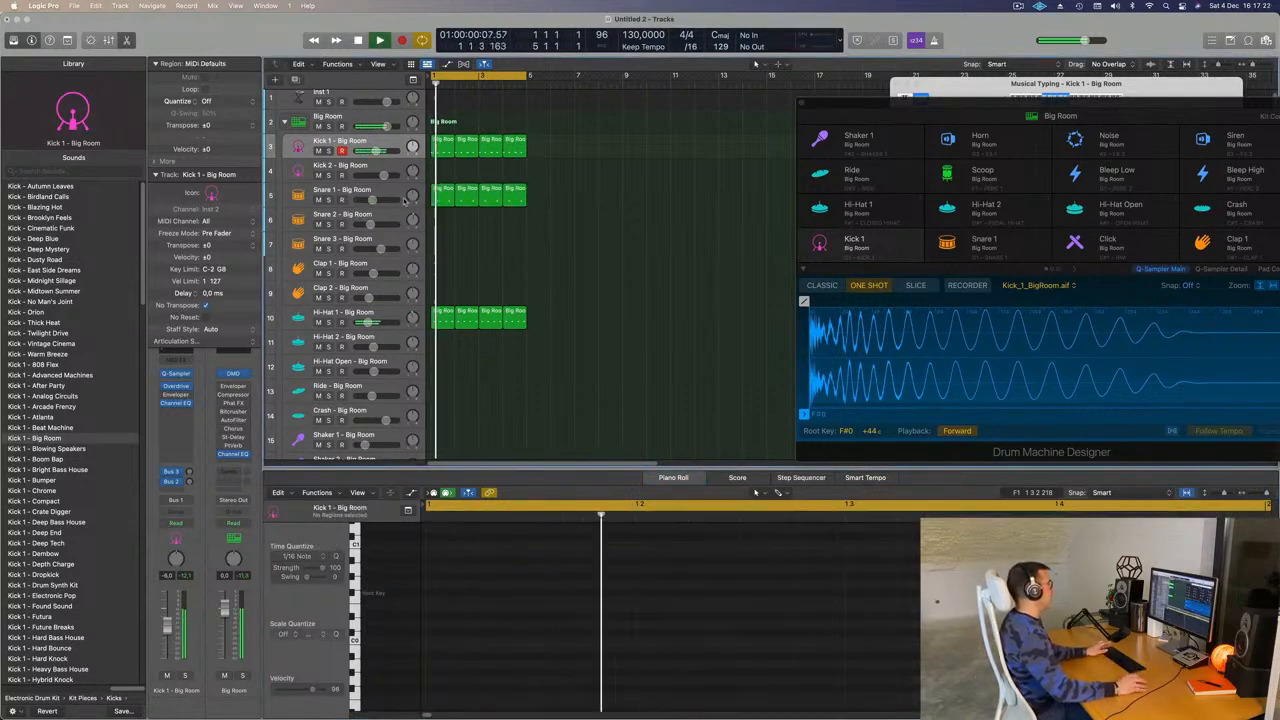
# Lower the Snare 1 track volume to -15.4 dB and reduce the height of all tracks
pyautogui.click(342, 190)
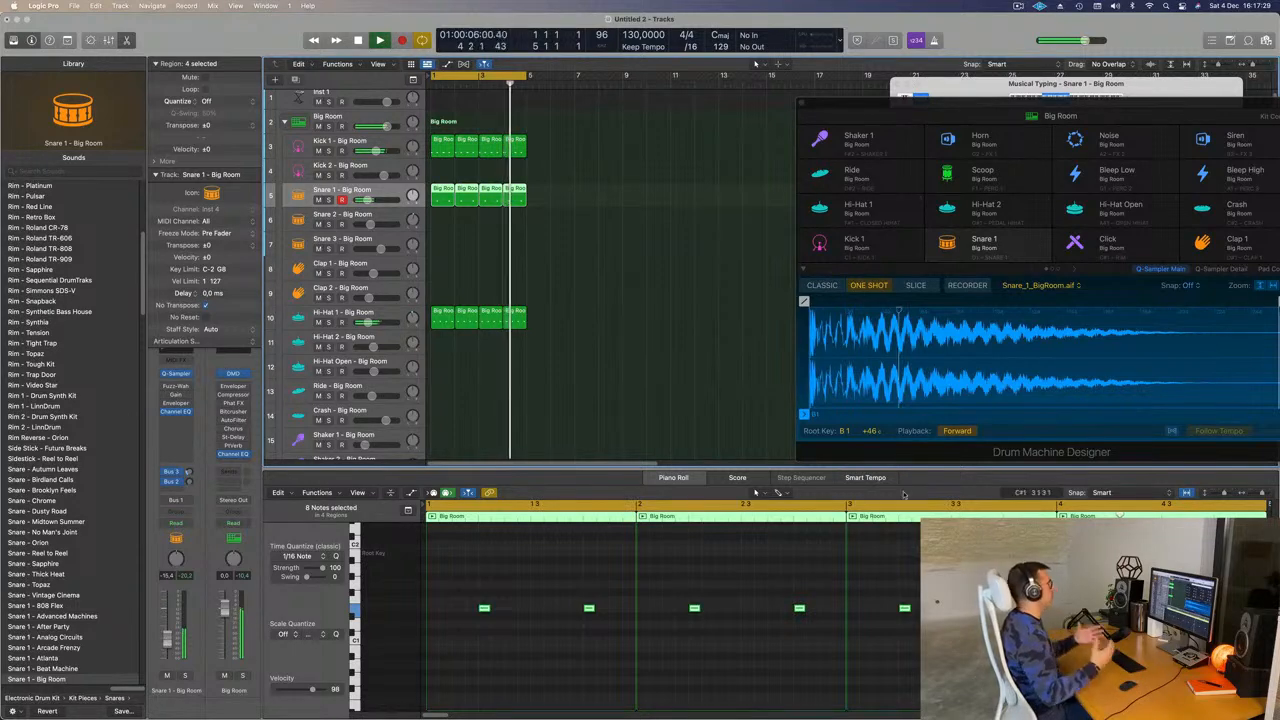
pyautogui.scroll(-4, 498, 312)
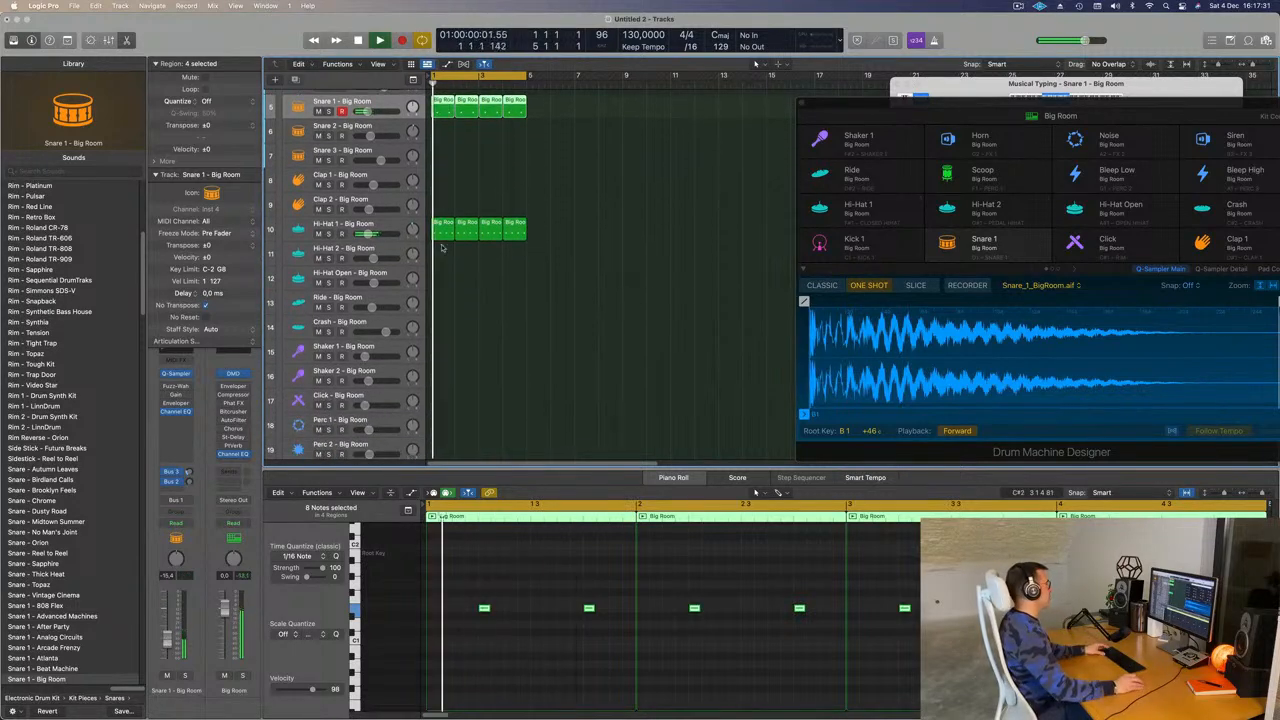
pyautogui.press('super+Up')
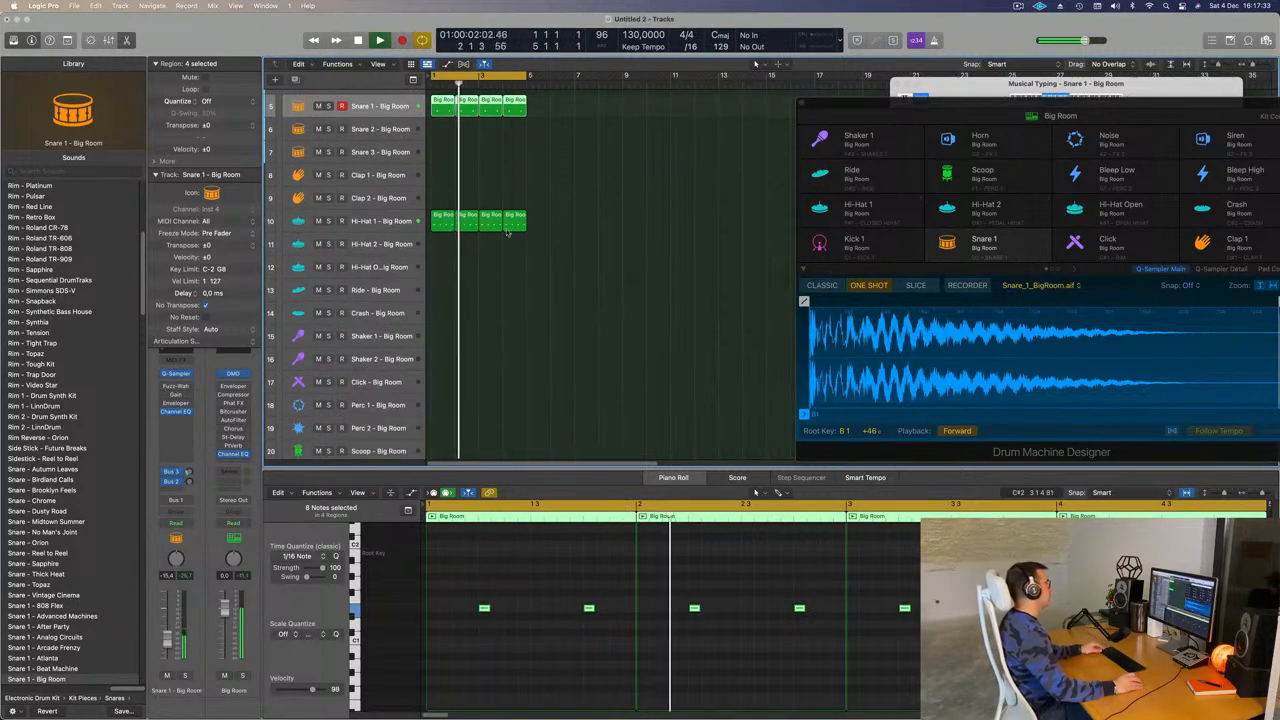
pyautogui.scroll(4, 563, 237)
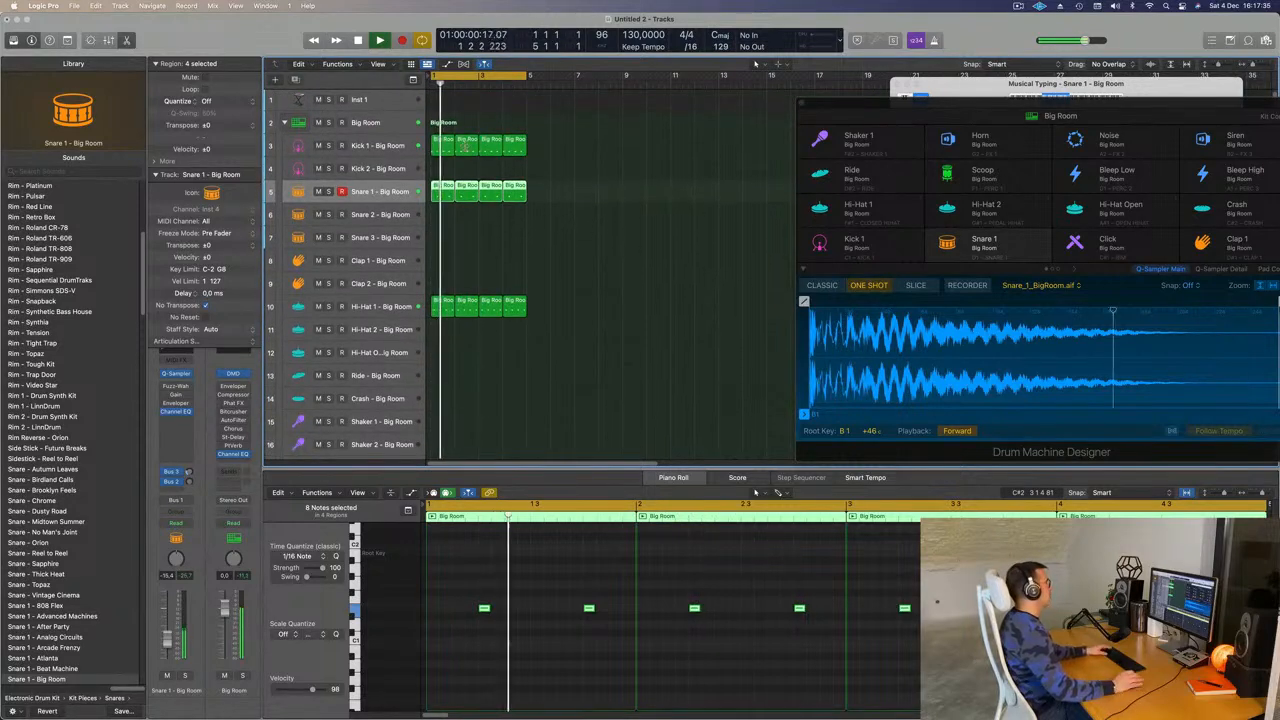
# Copy the first Kick 1 region to the start of the Kick 2 track
pyautogui.click(446, 146)
pyautogui.moveTo(444, 150); pyautogui.dragTo(444, 167)
pyautogui.moveTo(467, 584); pyautogui.dragTo(940, 664)
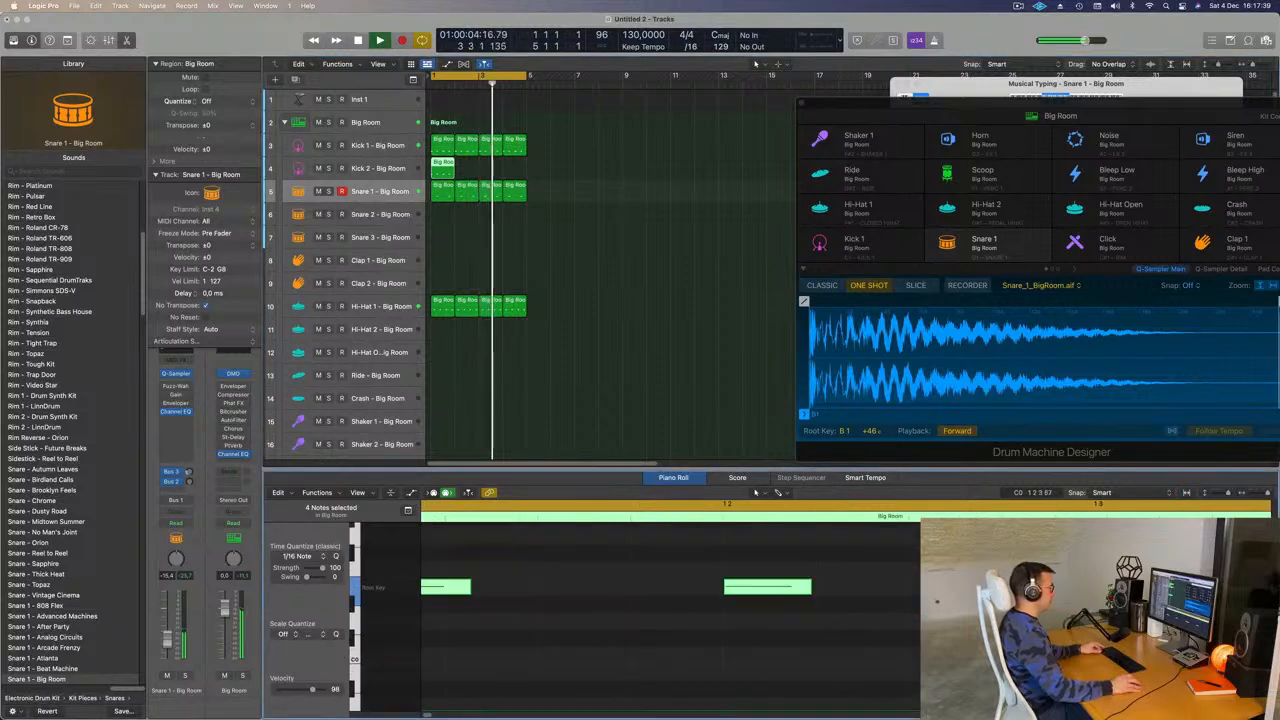
pyautogui.press('Delete')
pyautogui.click(472, 169)
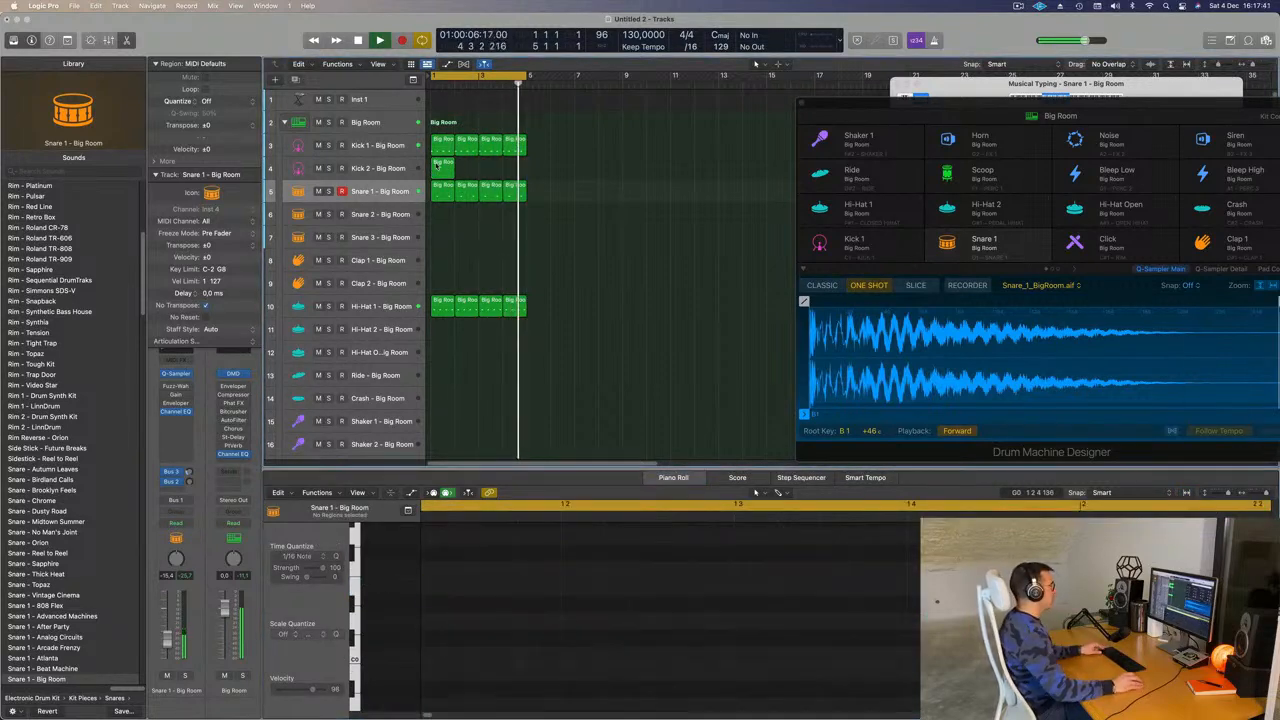
pyautogui.click(445, 168)
pyautogui.scroll(-3, 840, 648)
pyautogui.press('super+z')
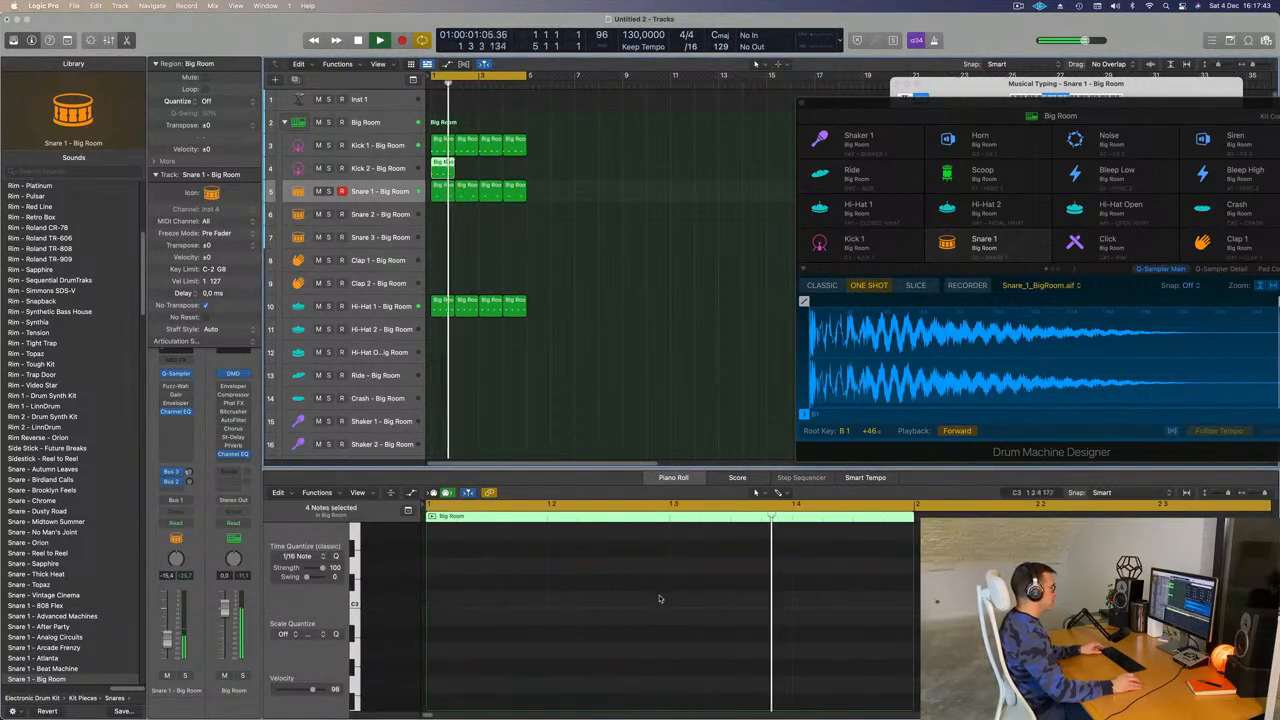
pyautogui.scroll(-3, 643, 594)
pyautogui.scroll(-3, 643, 594)
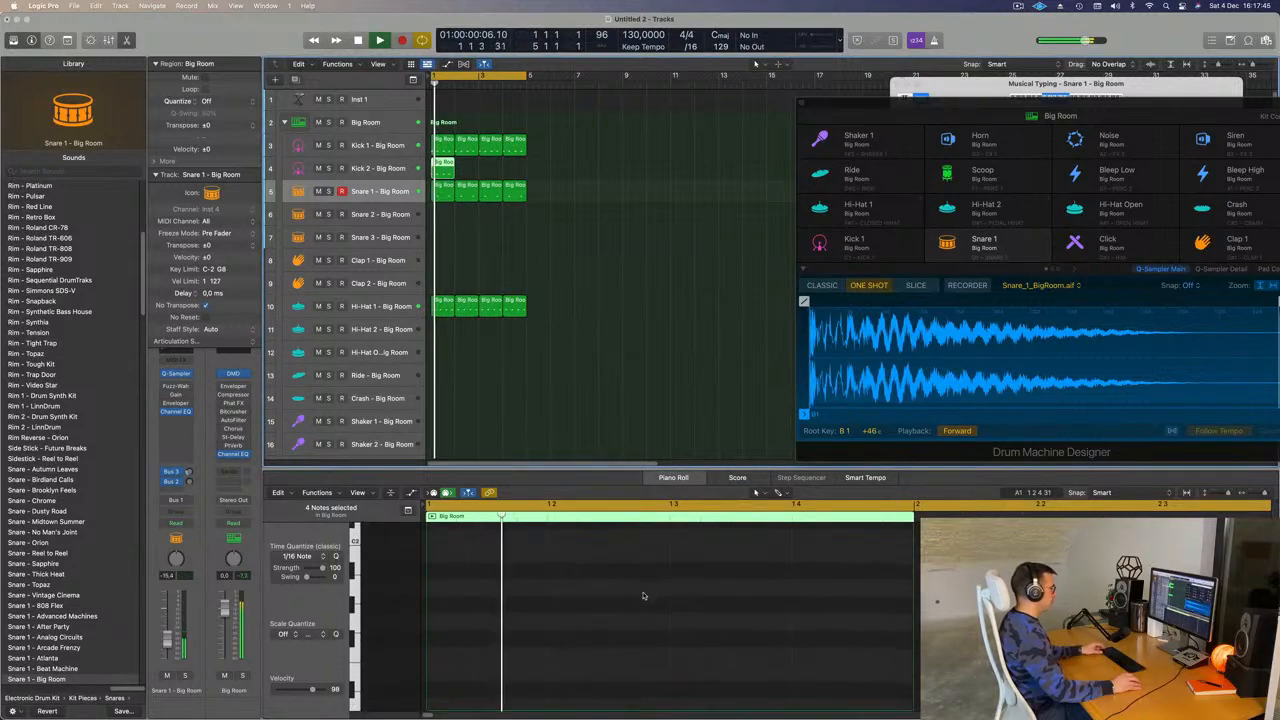
# Reduce the Kick 2 region to a single note on the second half of beat 4, at 1 4 3
pyautogui.moveTo(458, 586); pyautogui.dragTo(736, 700)
pyautogui.press('Delete')
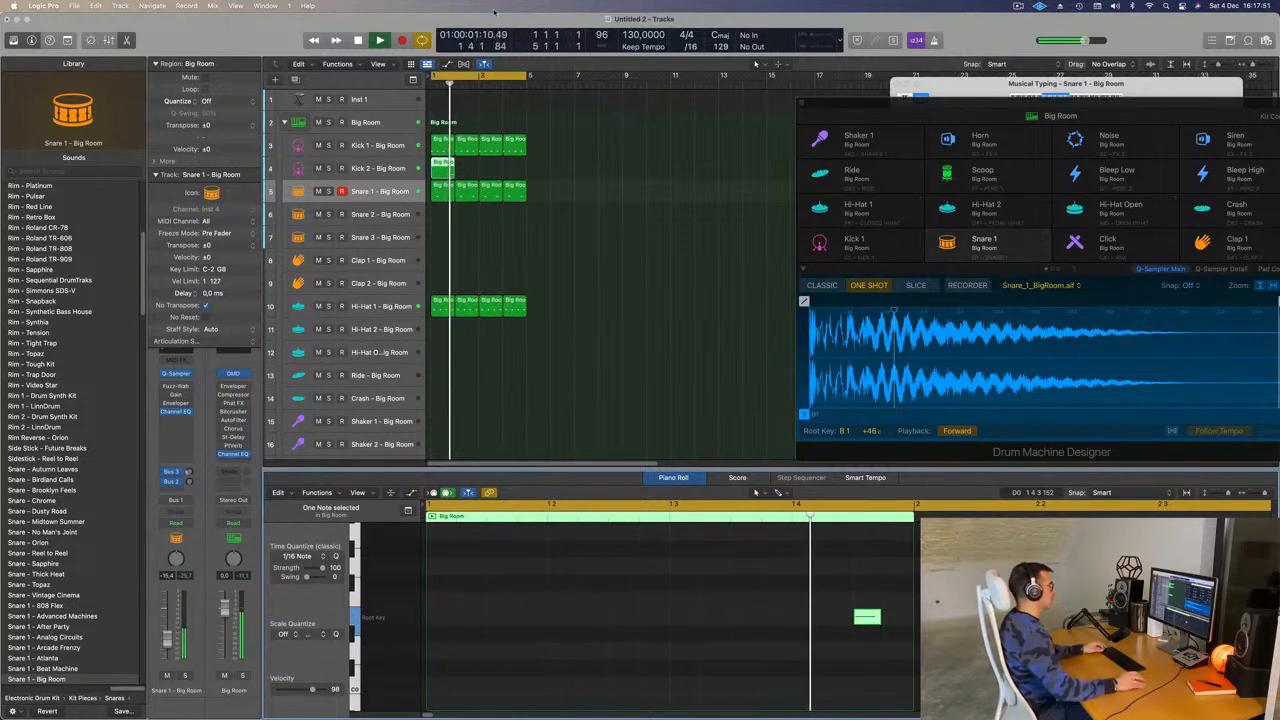
pyautogui.click(370, 148)
pyautogui.click(370, 168)
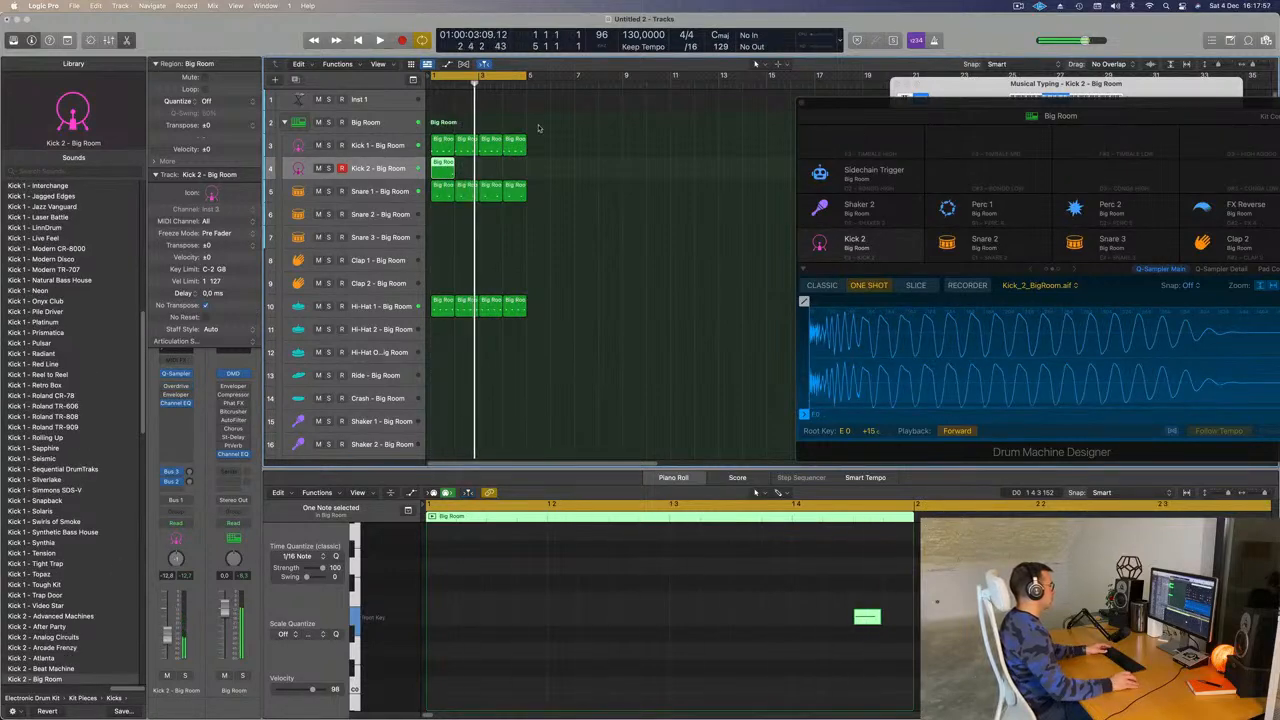
# Repeat the Kick 2 region three times to fill the cycle and raise the track volume to -10.6 dB
pyautogui.click(472, 169)
pyautogui.click(449, 171)
pyautogui.press('super+r')
pyautogui.press('super+r')
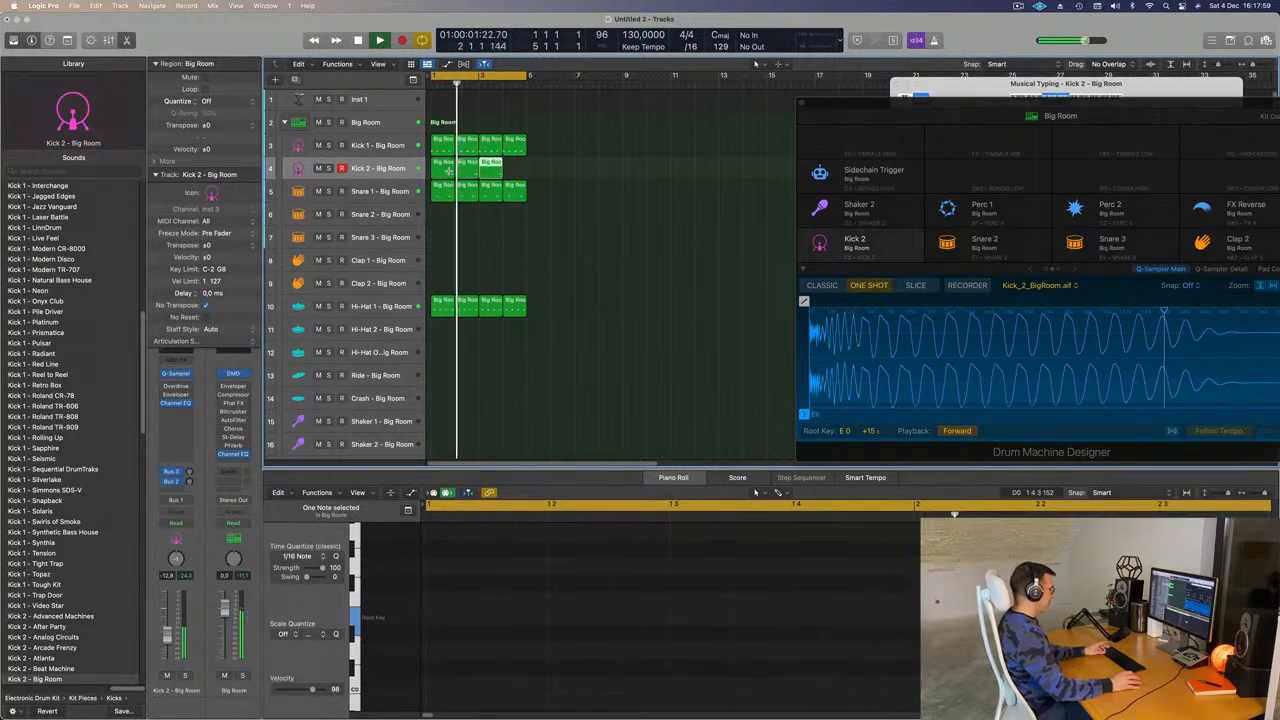
pyautogui.click(393, 166)
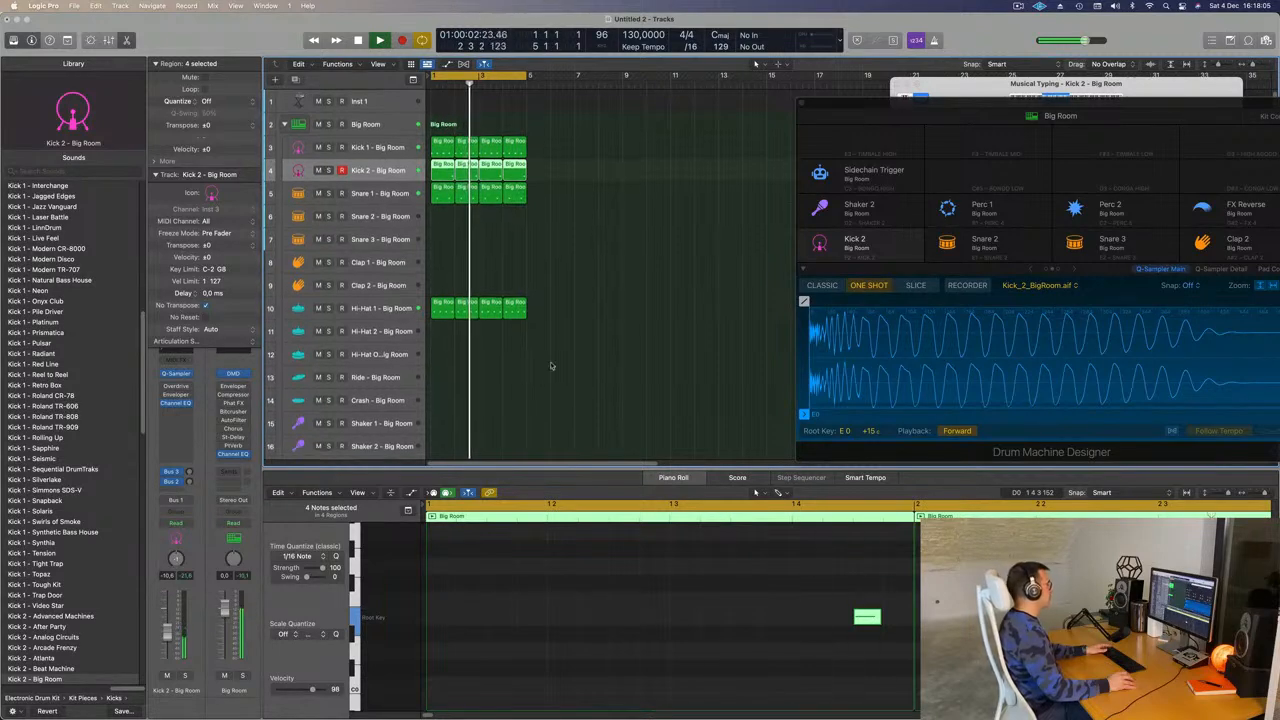
# Move the first Kick 1 region to the start of the Clap 1 track and delete all its notes except the one on beat 1
pyautogui.scroll(-3, 626, 271)
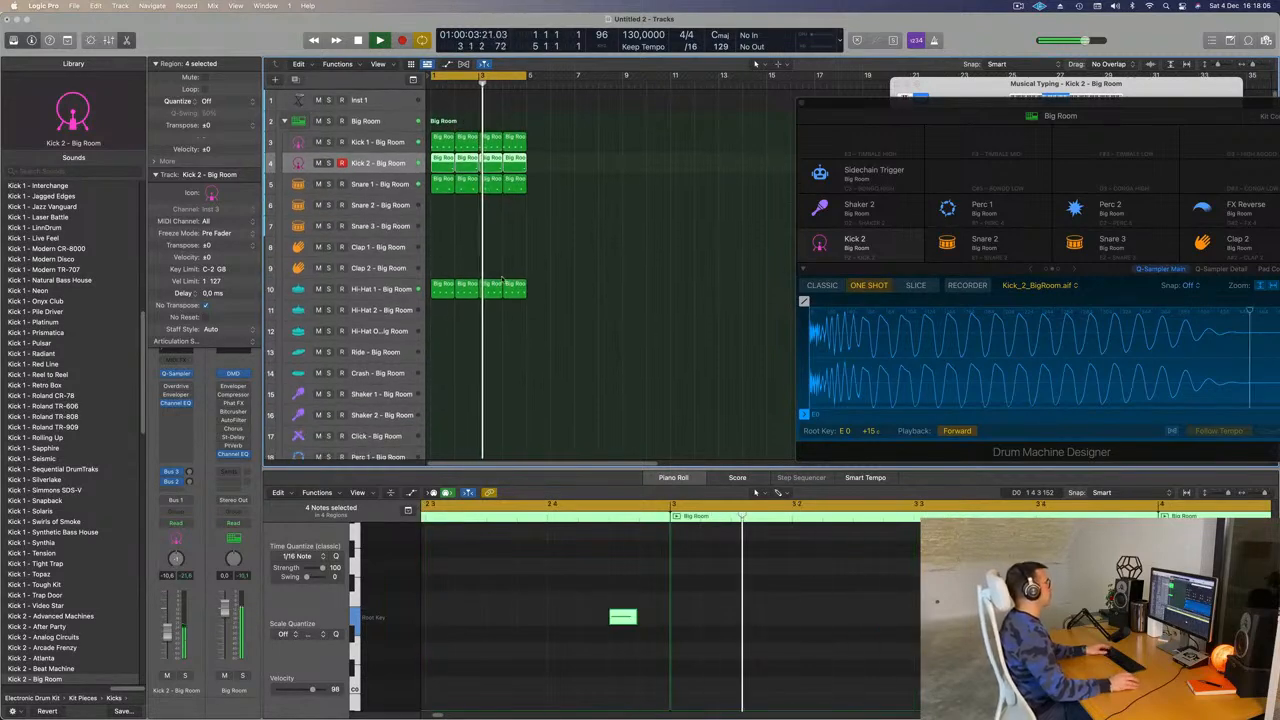
pyautogui.click(621, 262)
pyautogui.scroll(-1, 457, 164)
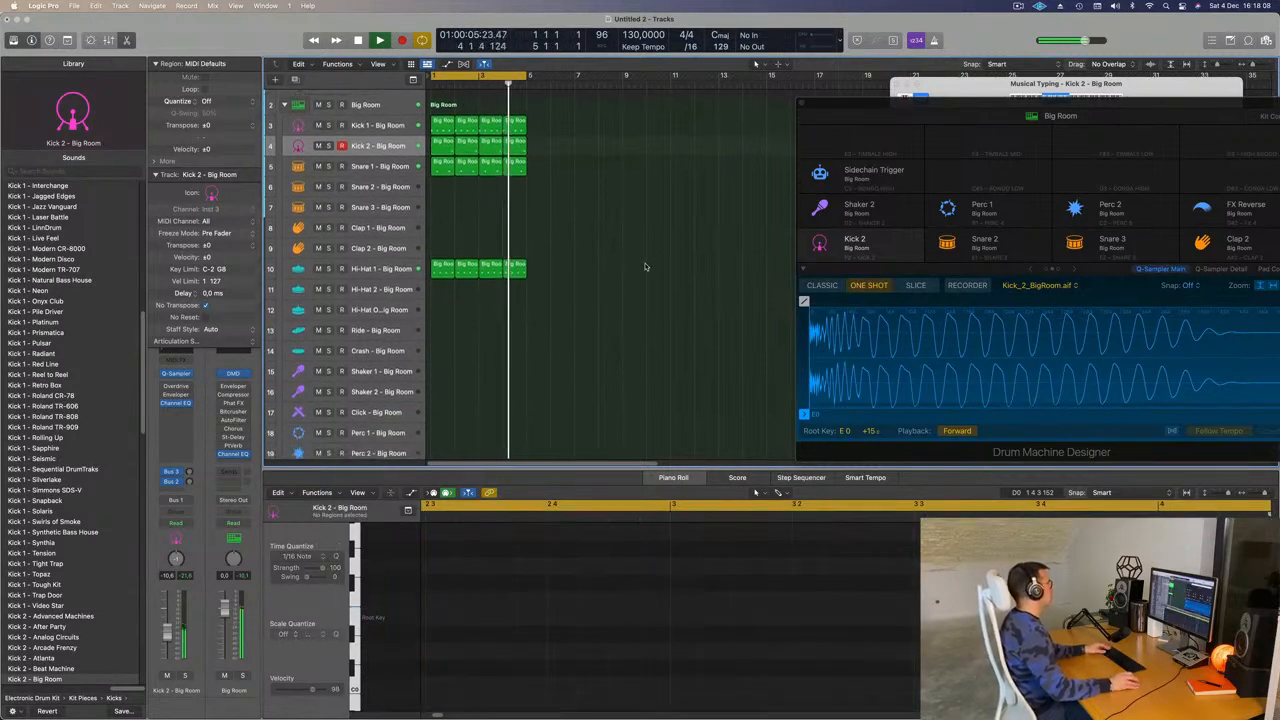
pyautogui.click(443, 115)
pyautogui.moveTo(443, 115); pyautogui.dragTo(442, 217)
pyautogui.press('space')
pyautogui.moveTo(526, 592); pyautogui.dragTo(881, 669)
pyautogui.press('Delete')
pyautogui.moveTo(628, 586); pyautogui.dragTo(418, 655)
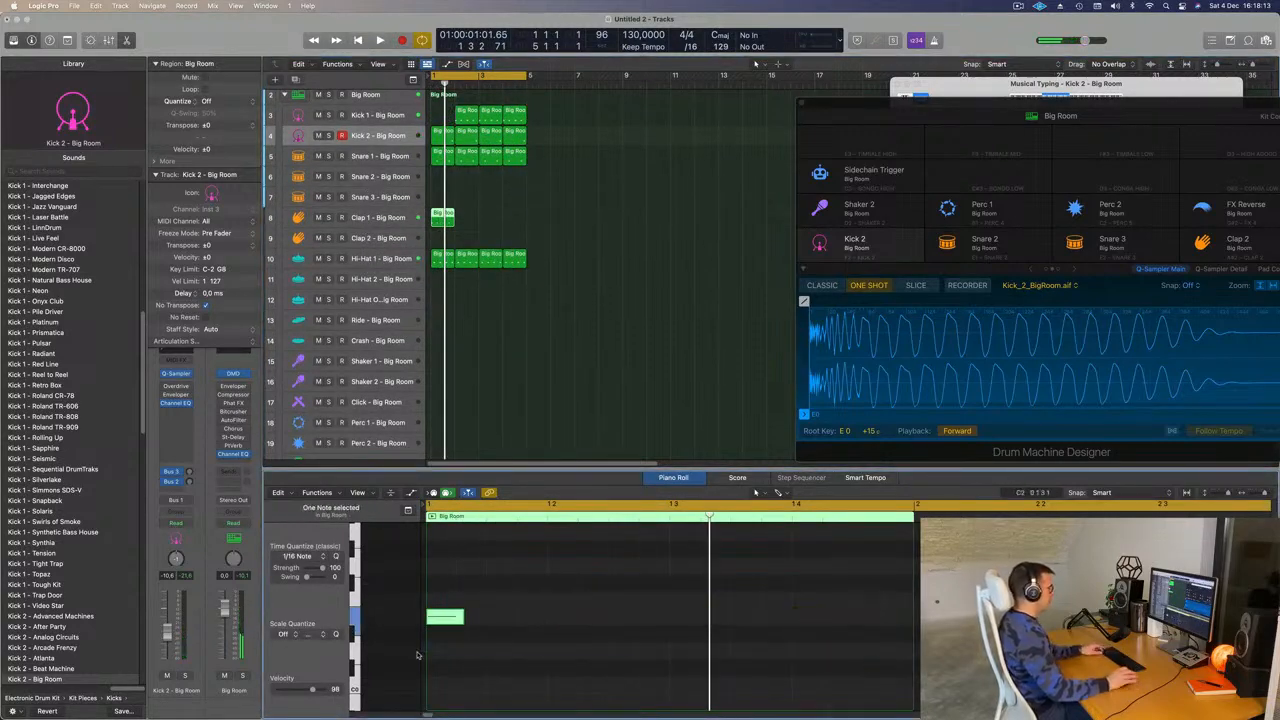
pyautogui.press('space')
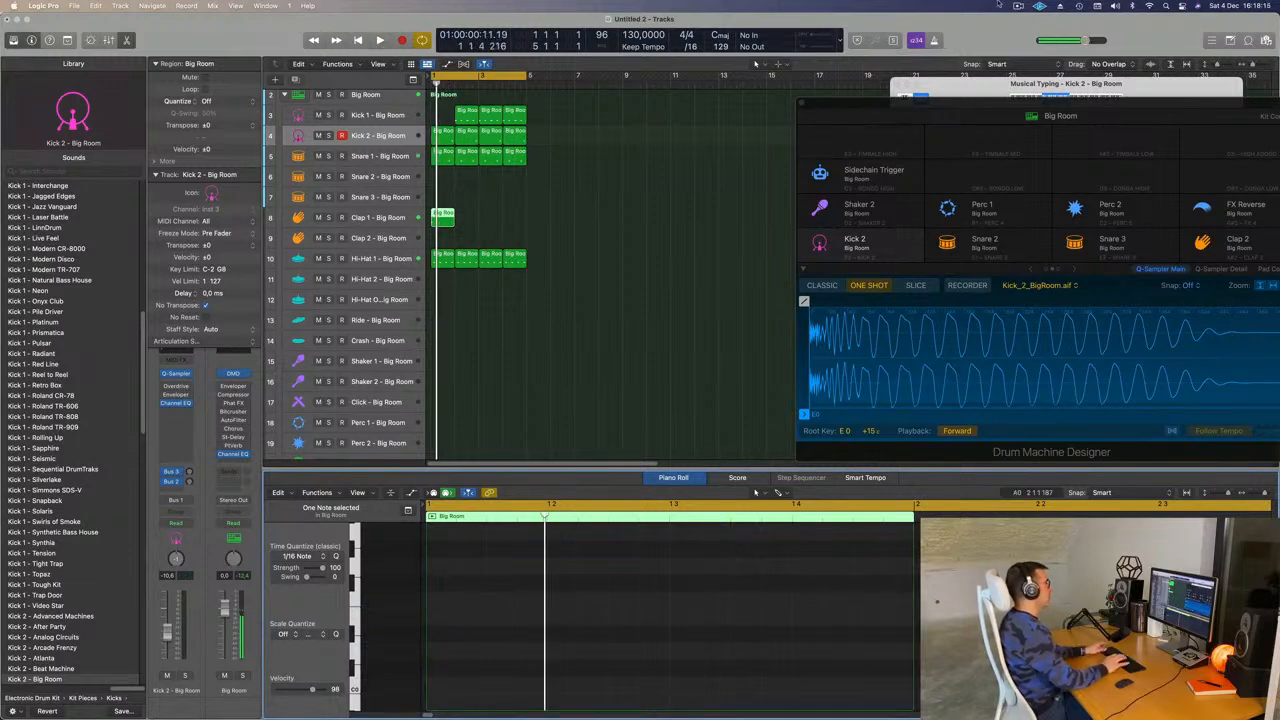
# Copy the bar 2 Kick 1 region back to bar 1 and send Clap 1 to the delay on Bus 2
pyautogui.moveTo(467, 115); pyautogui.dragTo(446, 113)
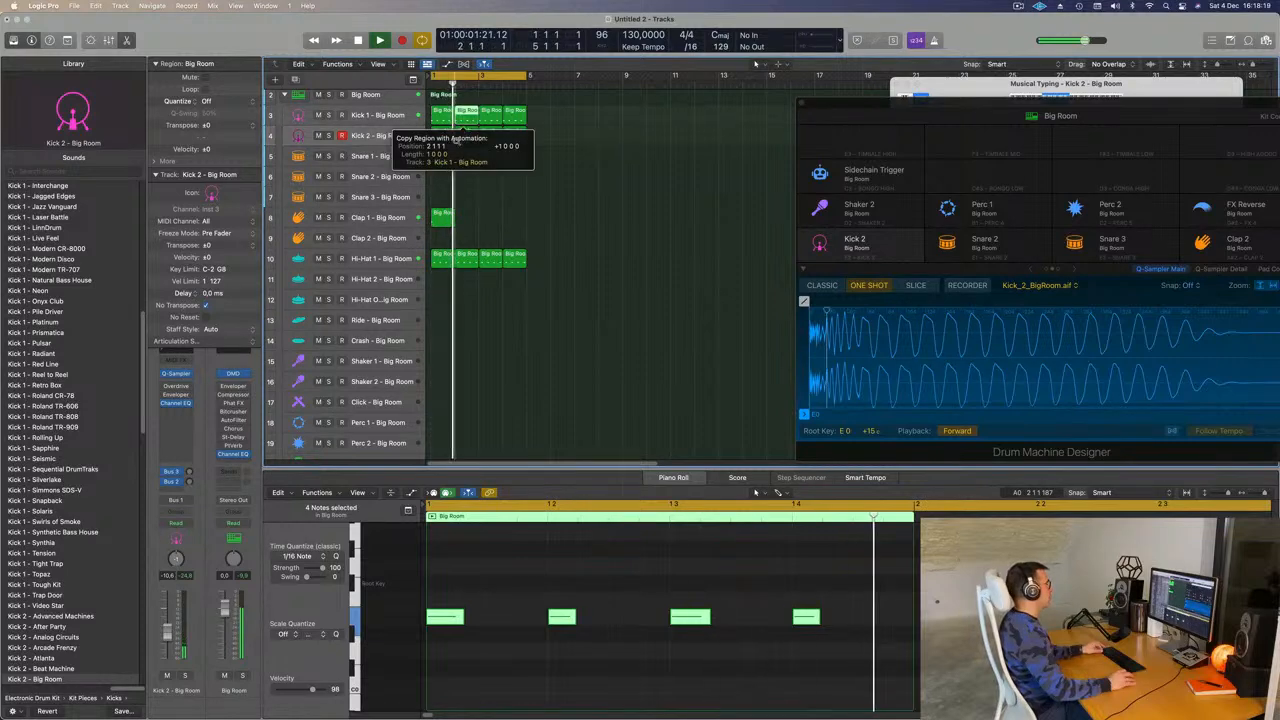
pyautogui.click(442, 216)
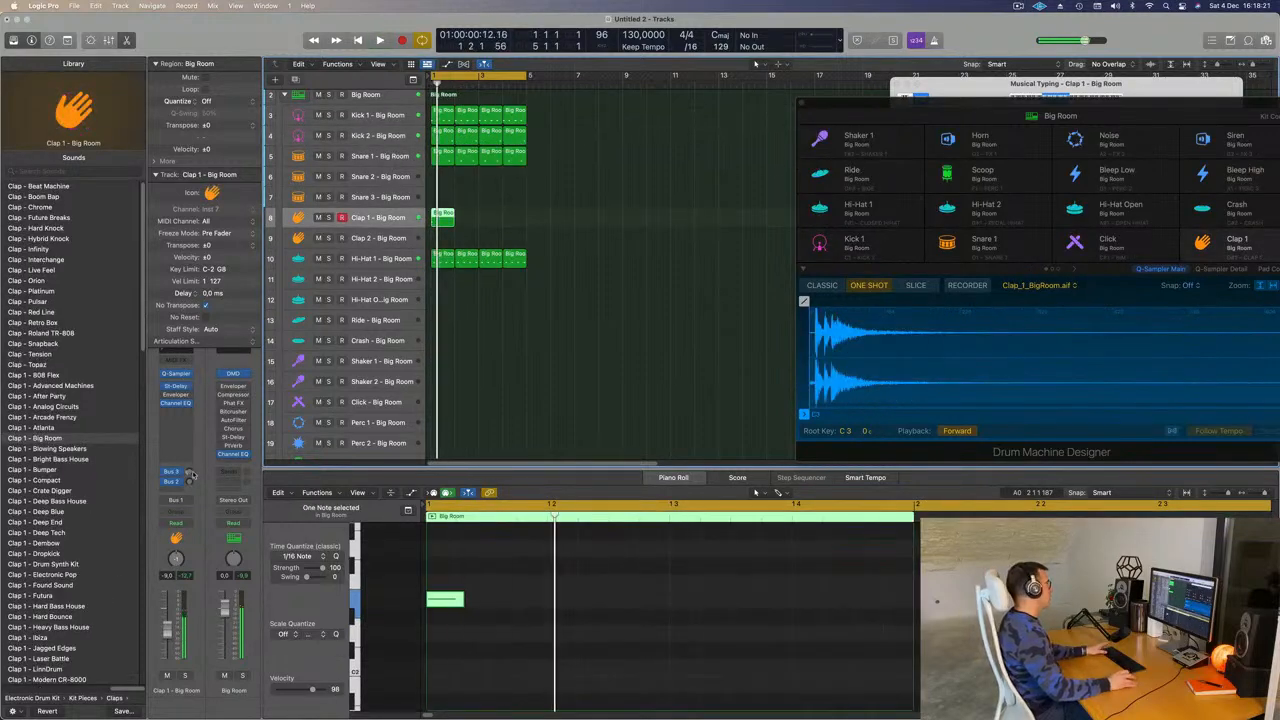
pyautogui.click(187, 482)
pyautogui.press('space')
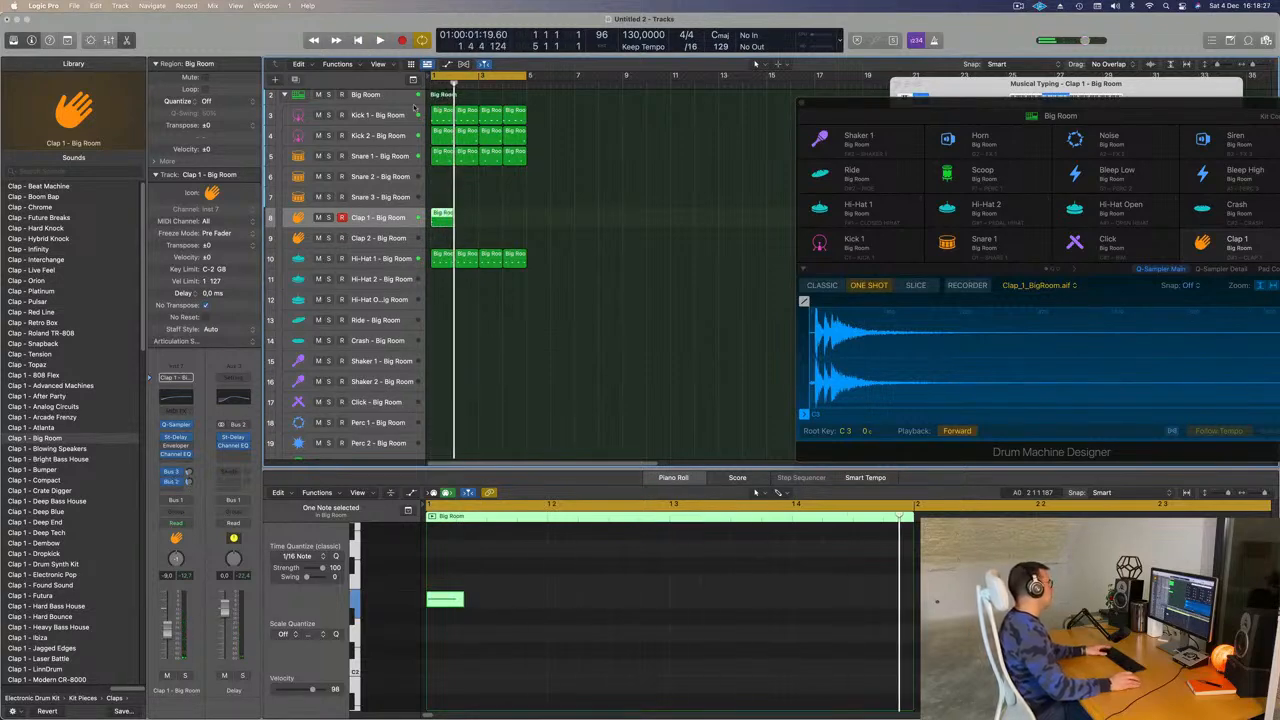
# Copy the Clap 1 region to bar 3 and play the loop from the start
pyautogui.scroll(1, 508, 223)
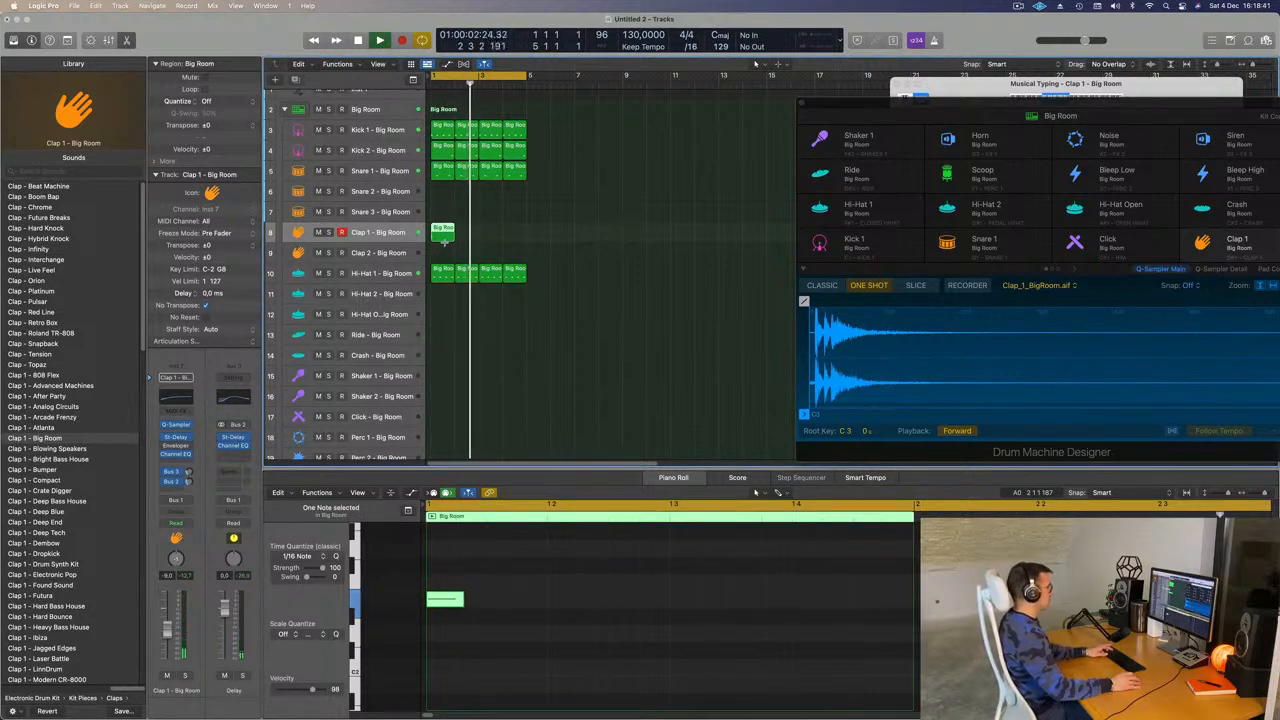
pyautogui.moveTo(453, 238); pyautogui.dragTo(491, 228)
pyautogui.press('space')
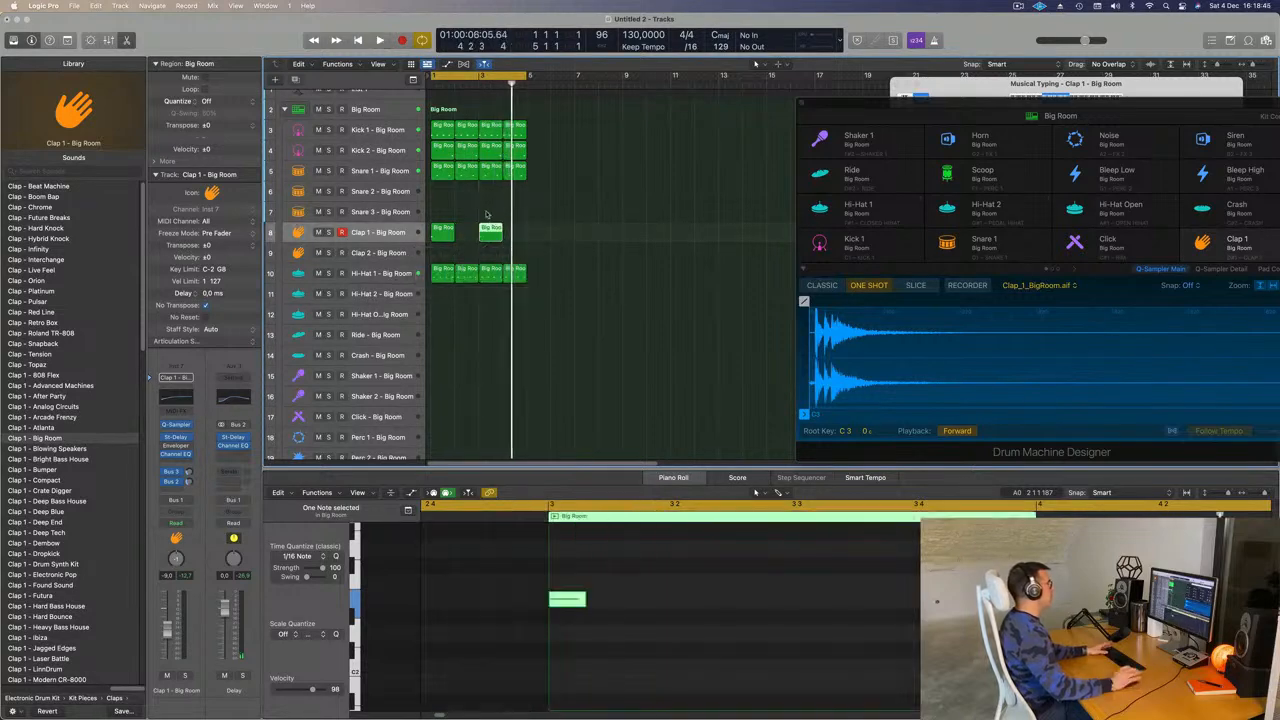
pyautogui.click(541, 235)
pyautogui.press('Return')
pyautogui.press('space')
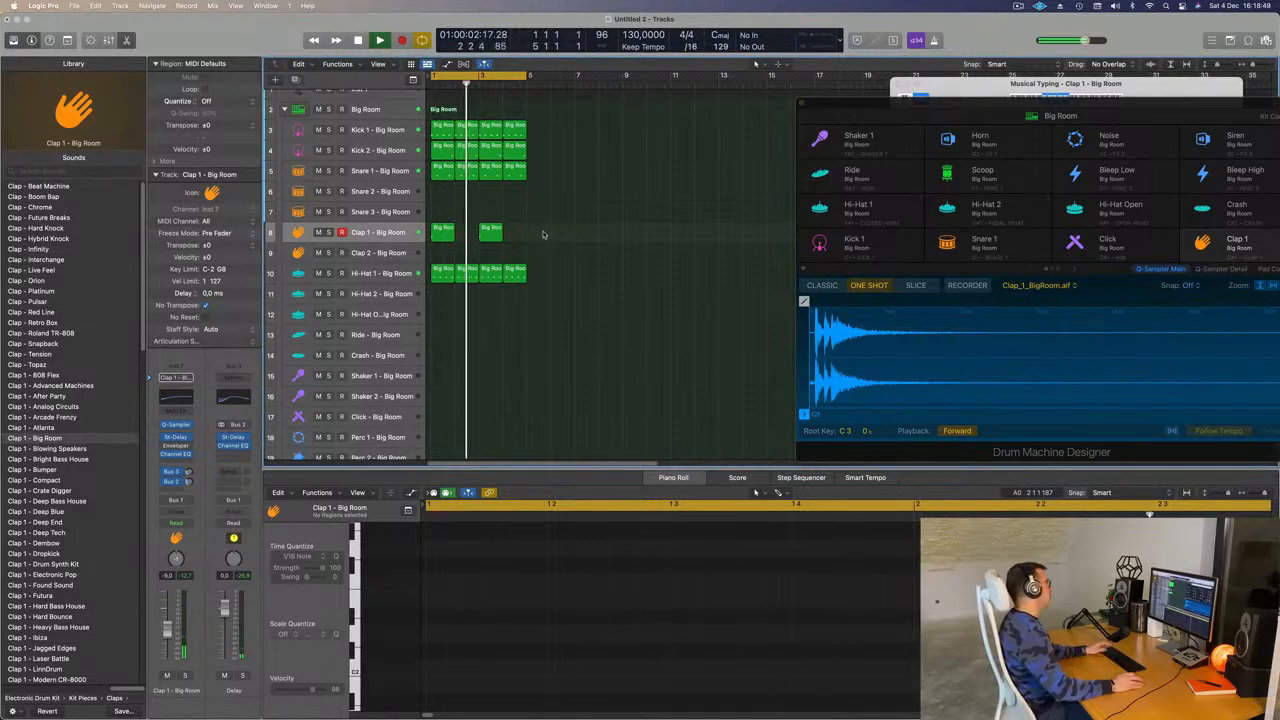
pyautogui.press('Return')
pyautogui.press('space')
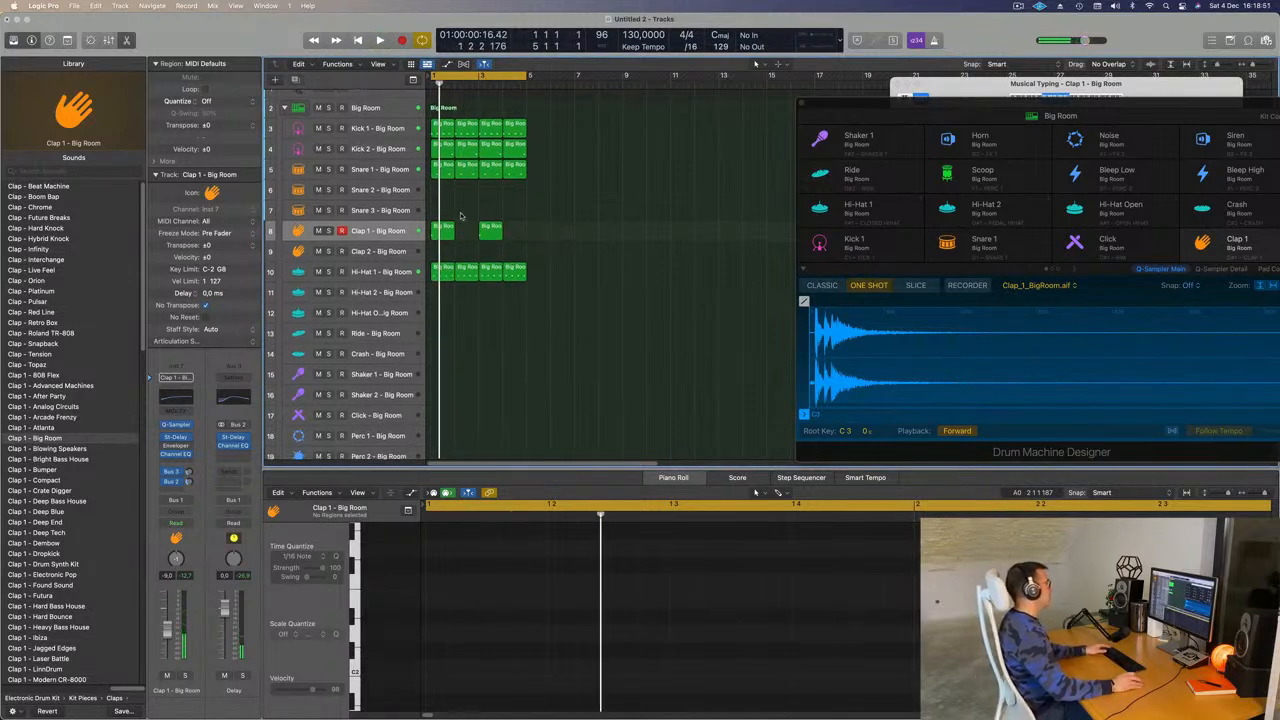
# Copy the Clap 1 region to bar 2 of Perc 1, shift its note three sixteenths later and duplicate it two sixteenths further on
pyautogui.click(444, 231)
pyautogui.moveTo(447, 231); pyautogui.dragTo(471, 384)
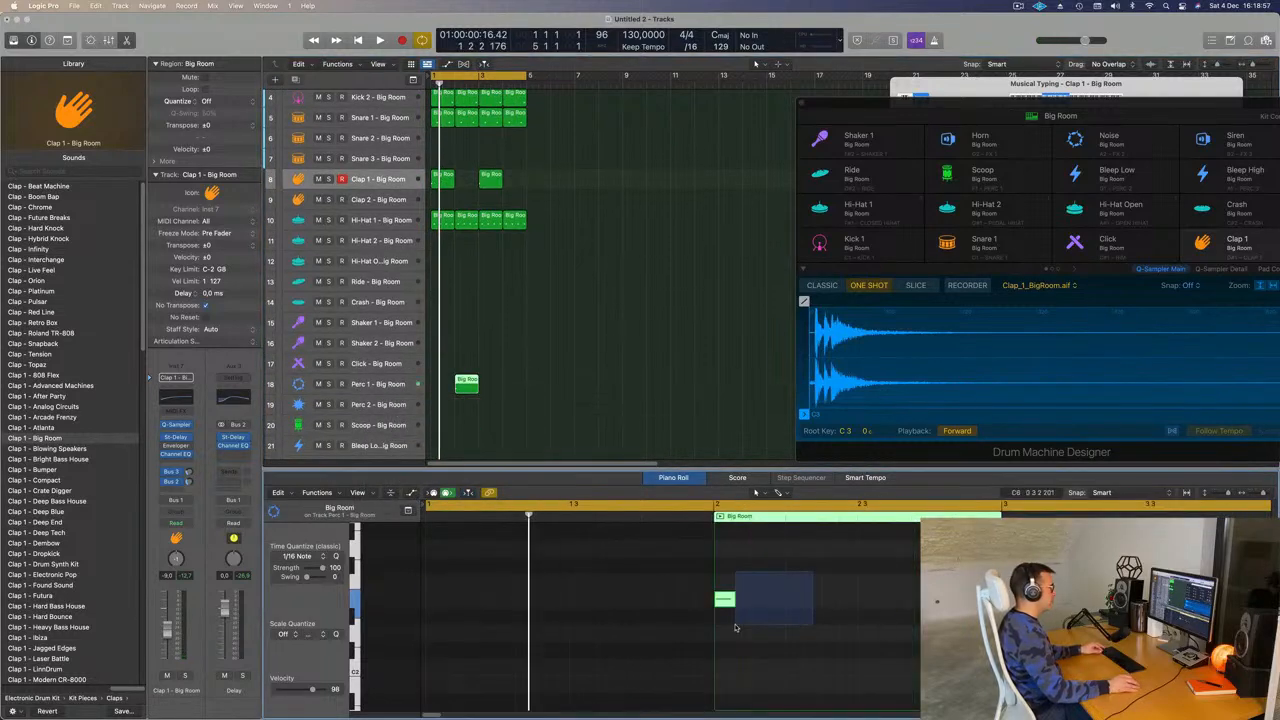
pyautogui.moveTo(727, 603); pyautogui.dragTo(784, 603)
pyautogui.click(806, 604)
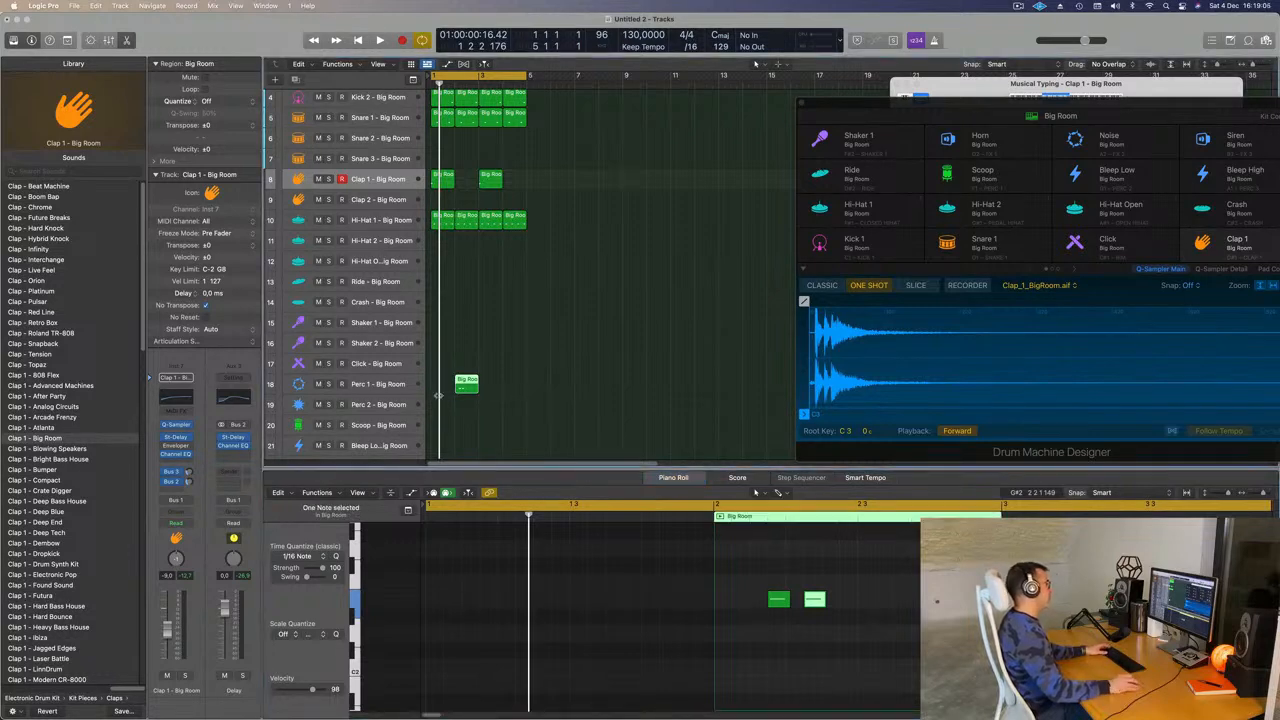
pyautogui.press('space')
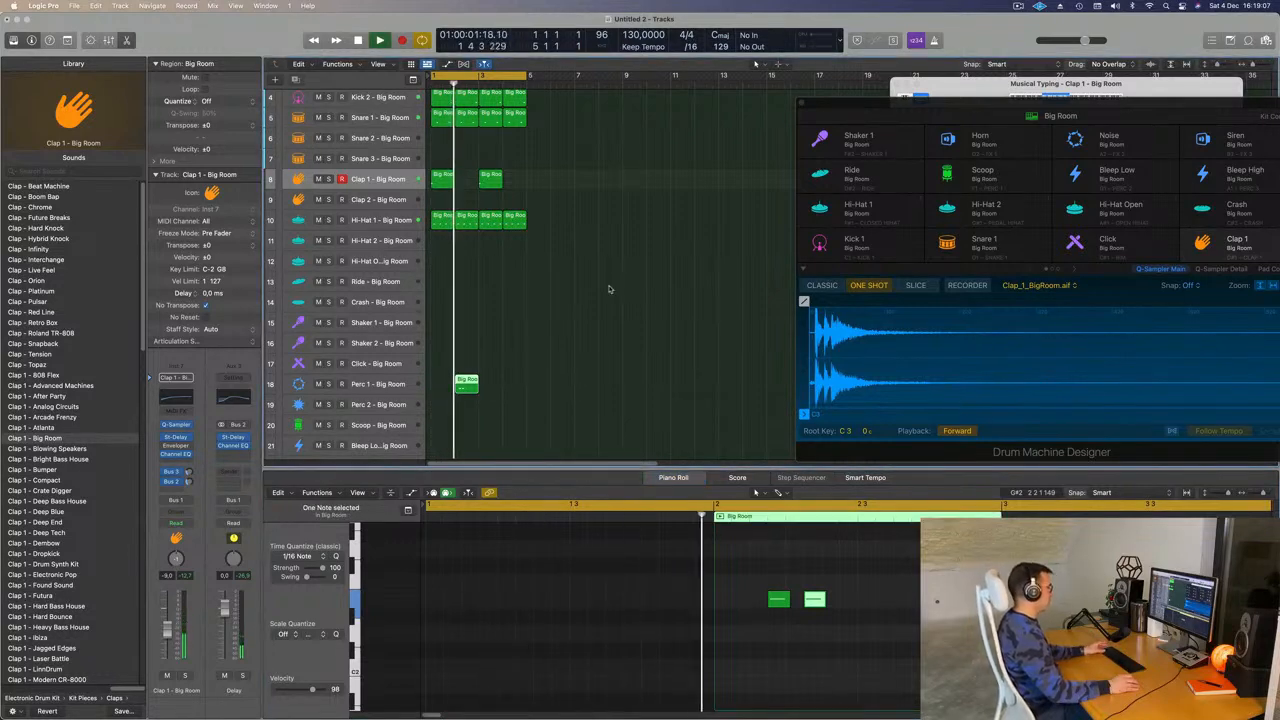
# Copy the Perc 1 region from bar 2 to bar 4
pyautogui.moveTo(516, 369)
pyautogui.mouseDown()
pyautogui.moveTo(465, 396)
pyautogui.moveTo(514, 380)
pyautogui.mouseUp()
pyautogui.press('super+r')
pyautogui.scroll(-3, 528, 370)
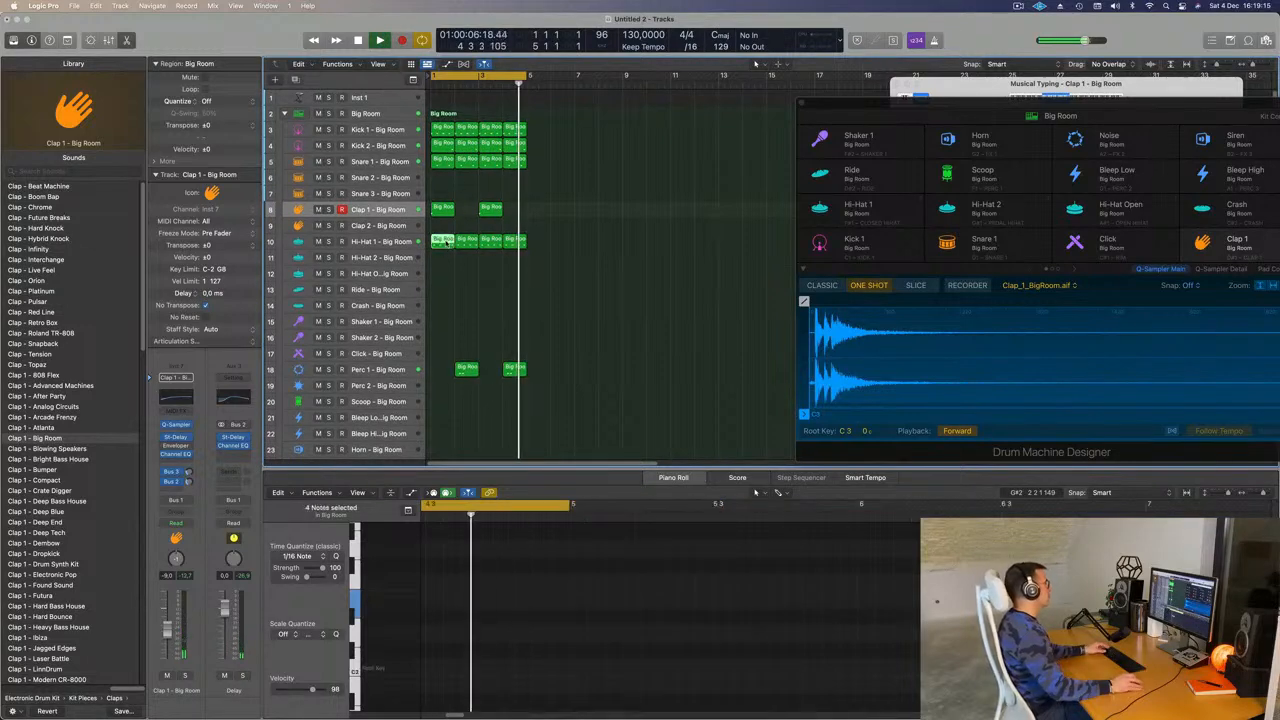
pyautogui.click(441, 241)
pyautogui.moveTo(441, 241); pyautogui.dragTo(440, 330)
pyautogui.moveTo(440, 345); pyautogui.dragTo(452, 377)
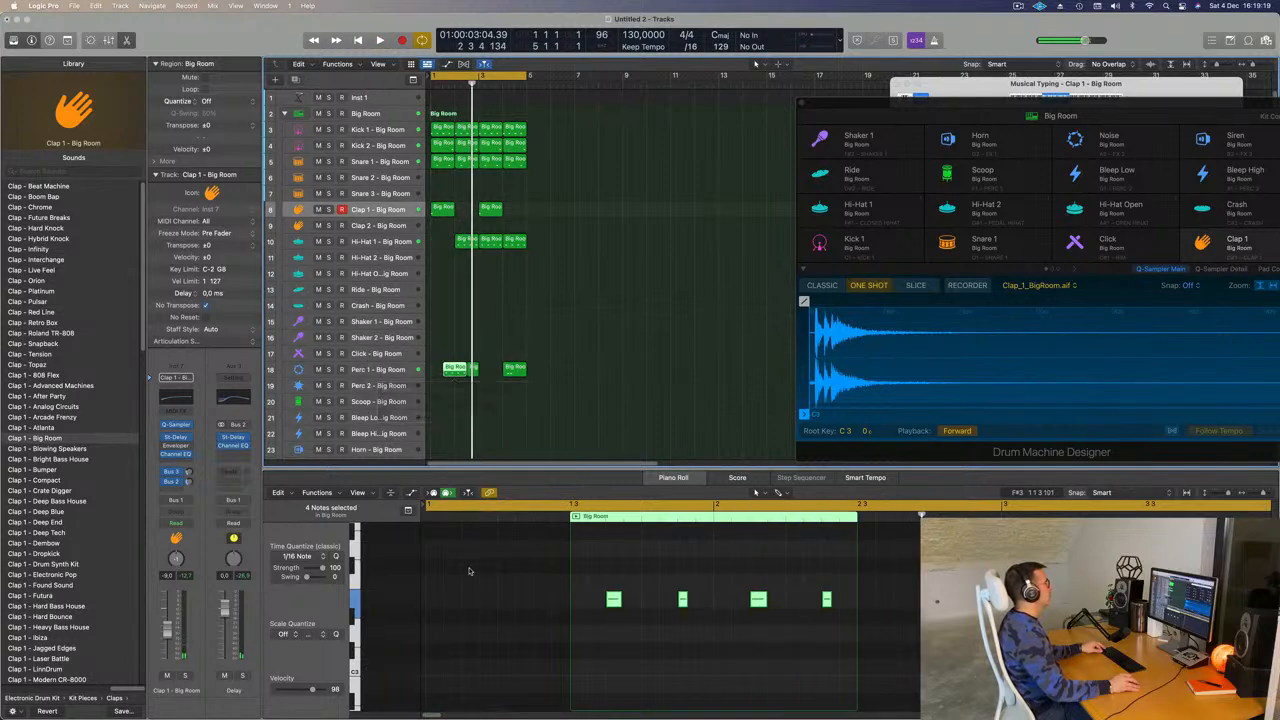
pyautogui.press('super+z')
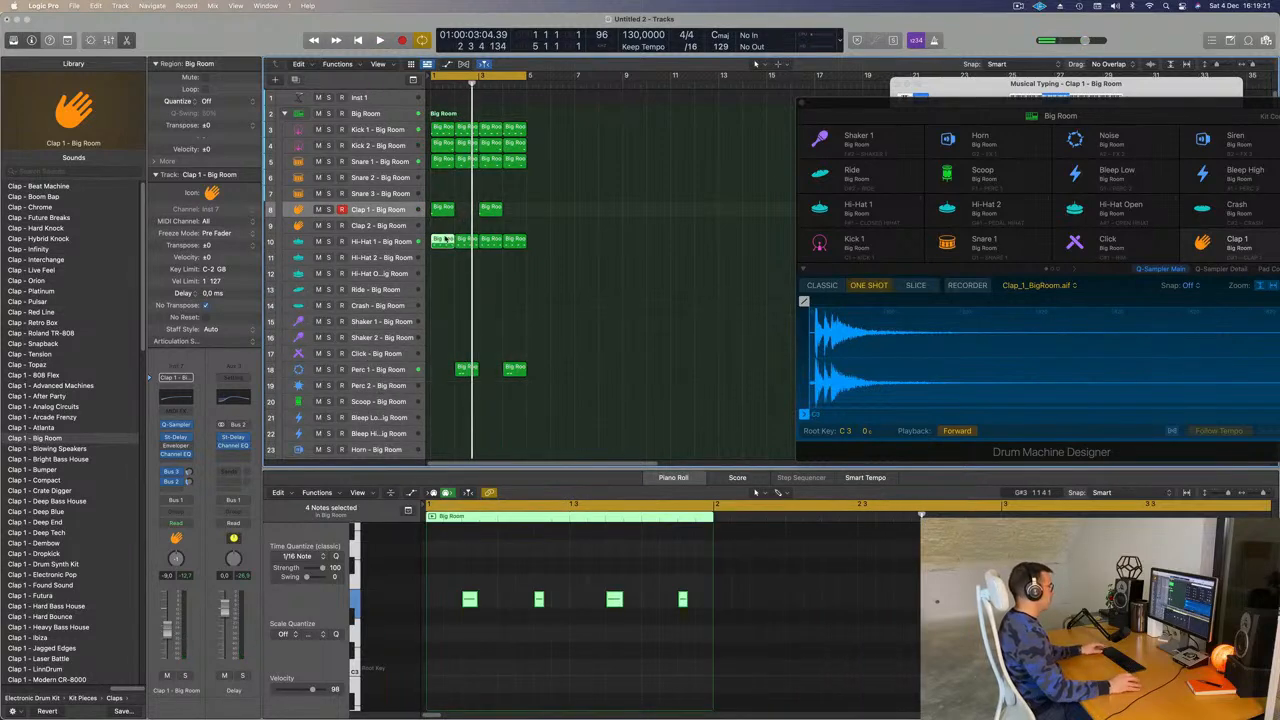
# Copy the first Hi-Hat 1 region to Shaker 2 and duplicate its notes onto the first, second and fourth sixteenths of every beat
pyautogui.moveTo(445, 238); pyautogui.dragTo(443, 340)
pyautogui.moveTo(446, 546); pyautogui.dragTo(795, 689)
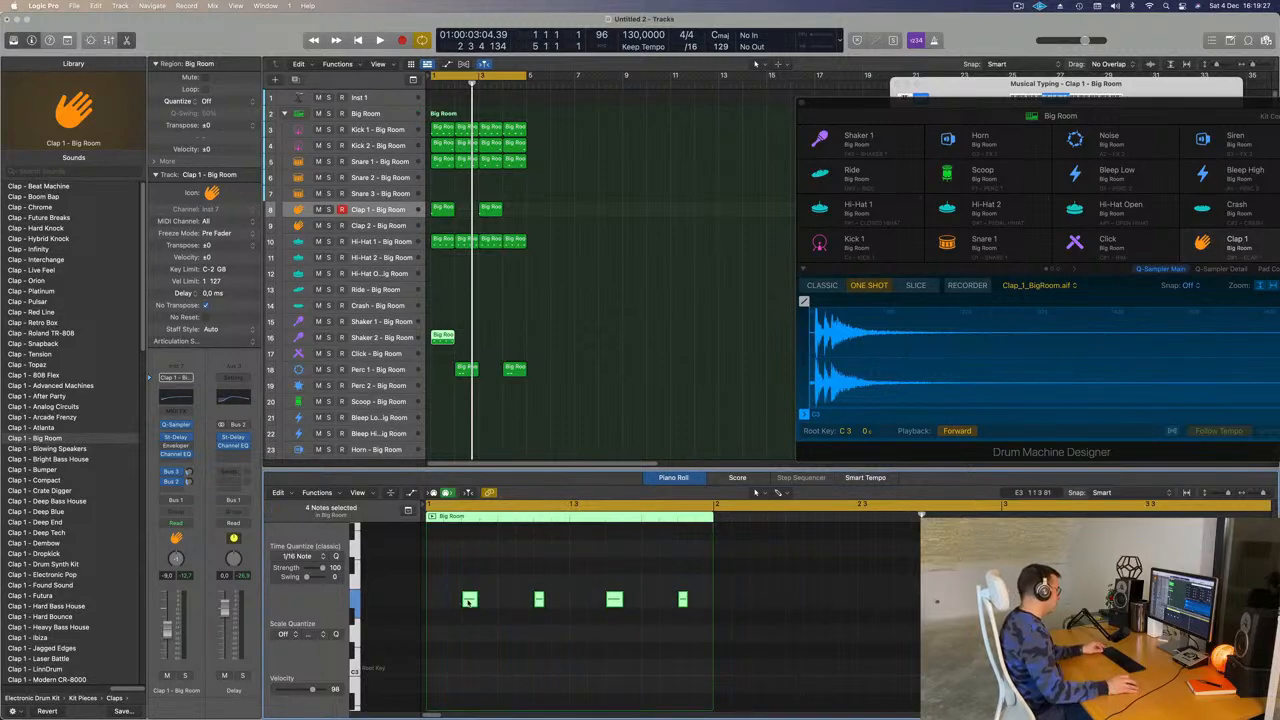
pyautogui.moveTo(467, 601)
pyautogui.mouseDown()
pyautogui.moveTo(440, 604)
pyautogui.moveTo(450, 609)
pyautogui.mouseUp()
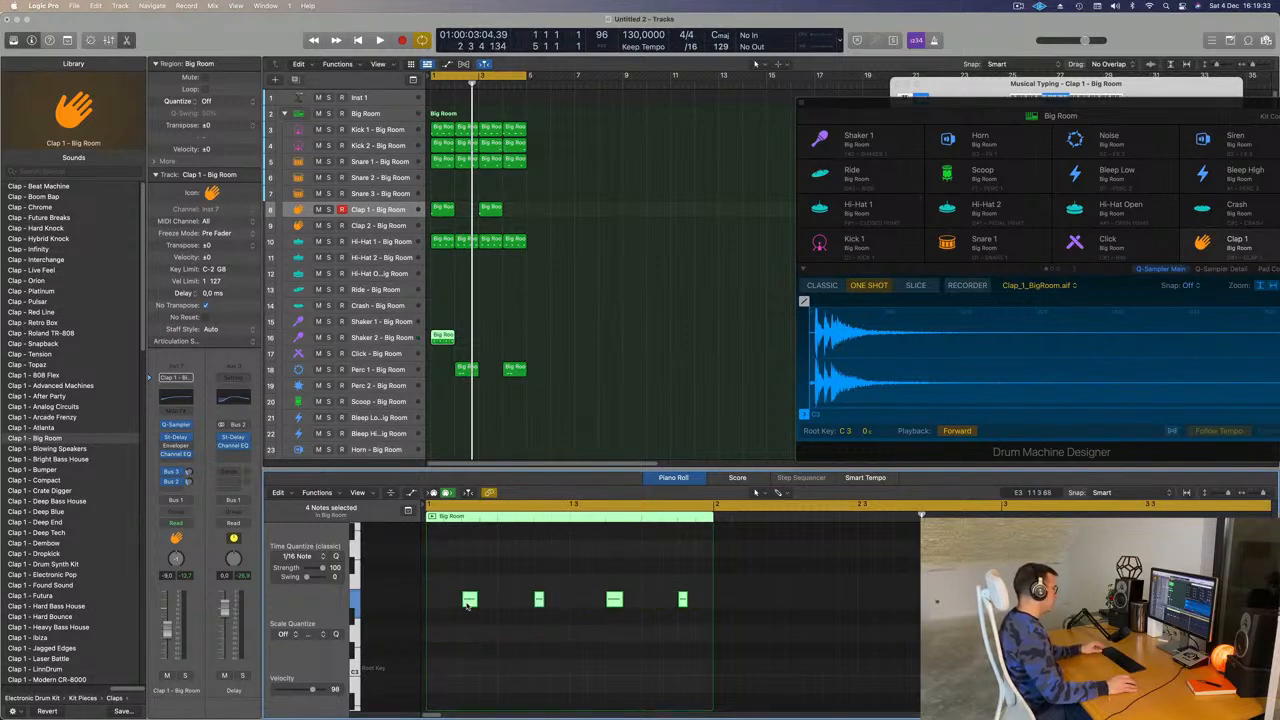
pyautogui.moveTo(467, 603)
pyautogui.mouseDown()
pyautogui.moveTo(433, 603)
pyautogui.moveTo(490, 607)
pyautogui.mouseUp()
pyautogui.press('space')
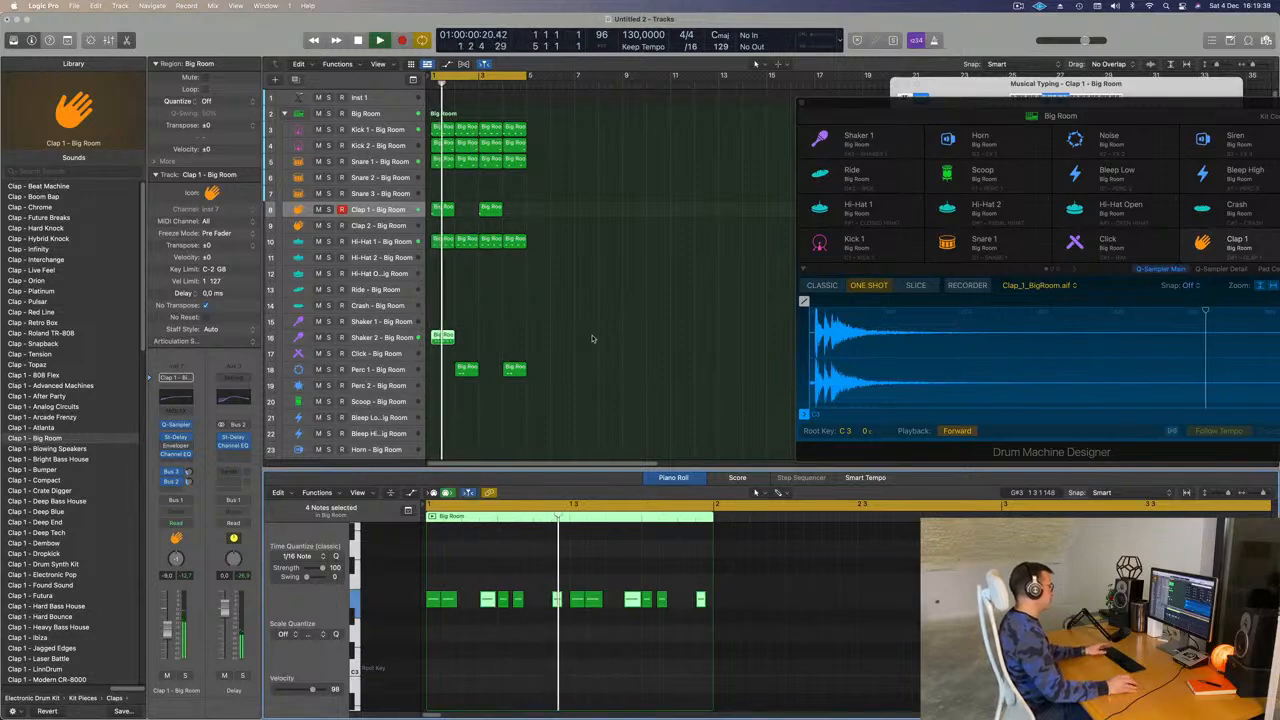
# Repeat the Shaker 2 region three times to fill the cycle and slightly lower the track's volume
pyautogui.click(442, 337)
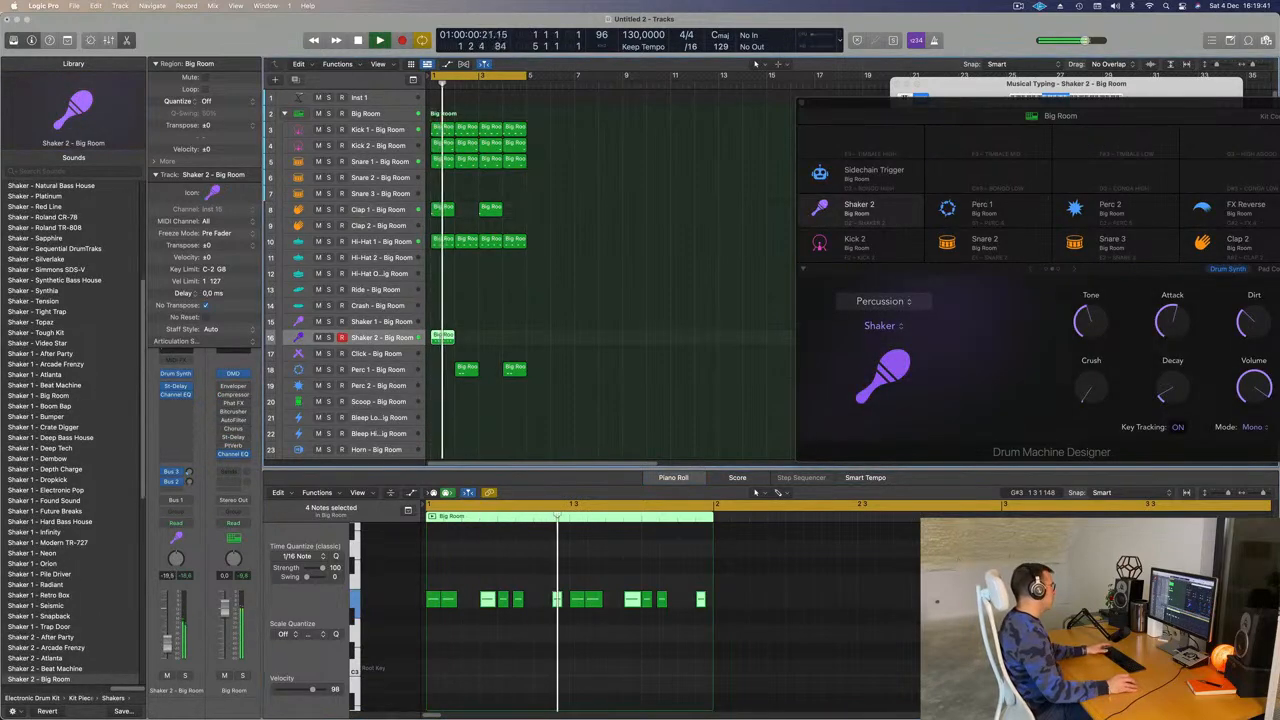
pyautogui.click(458, 340)
pyautogui.click(449, 341)
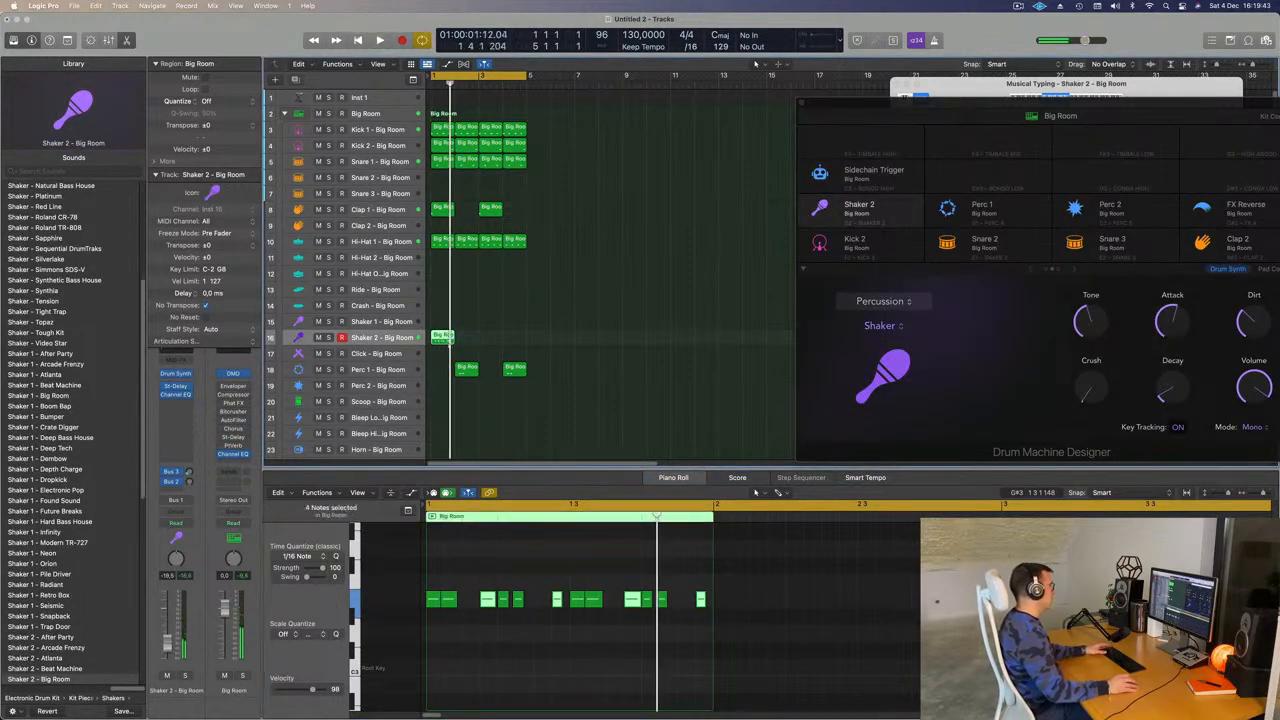
pyautogui.press('super+r')
pyautogui.press('super+r')
pyautogui.press('super+r')
pyautogui.press('space')
pyautogui.click(392, 338)
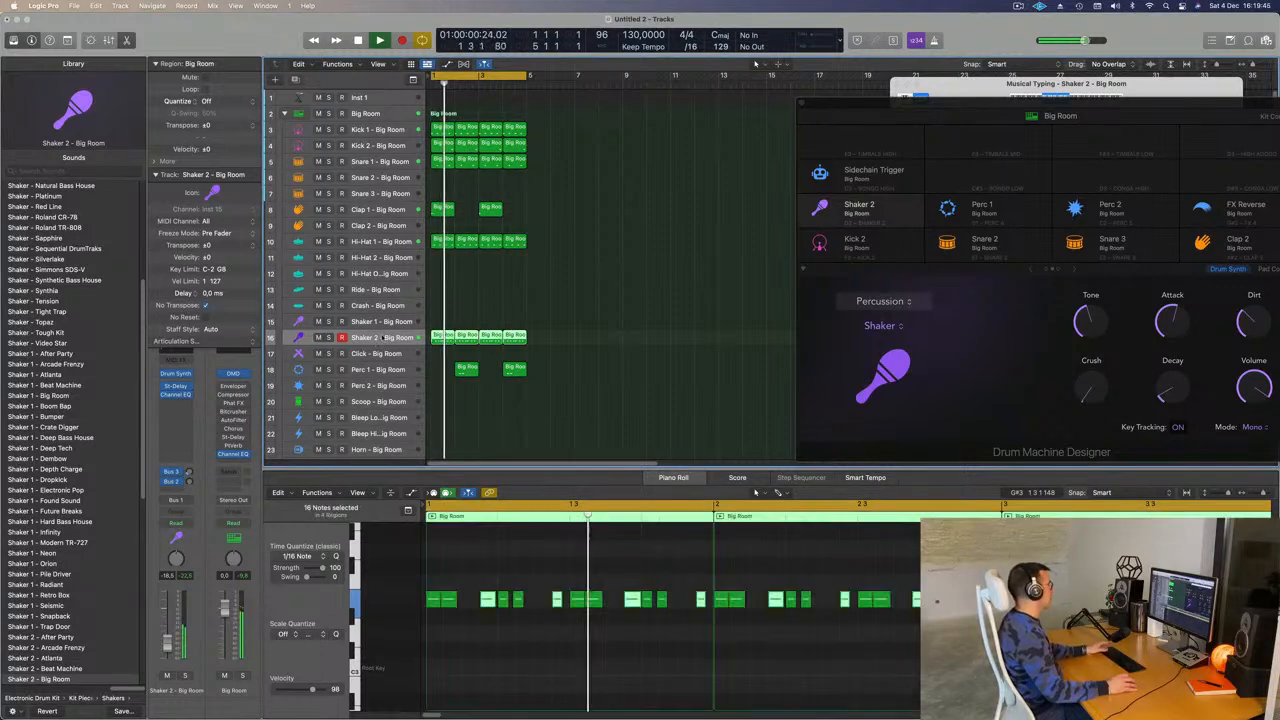
pyautogui.press('space')
pyautogui.press('space')
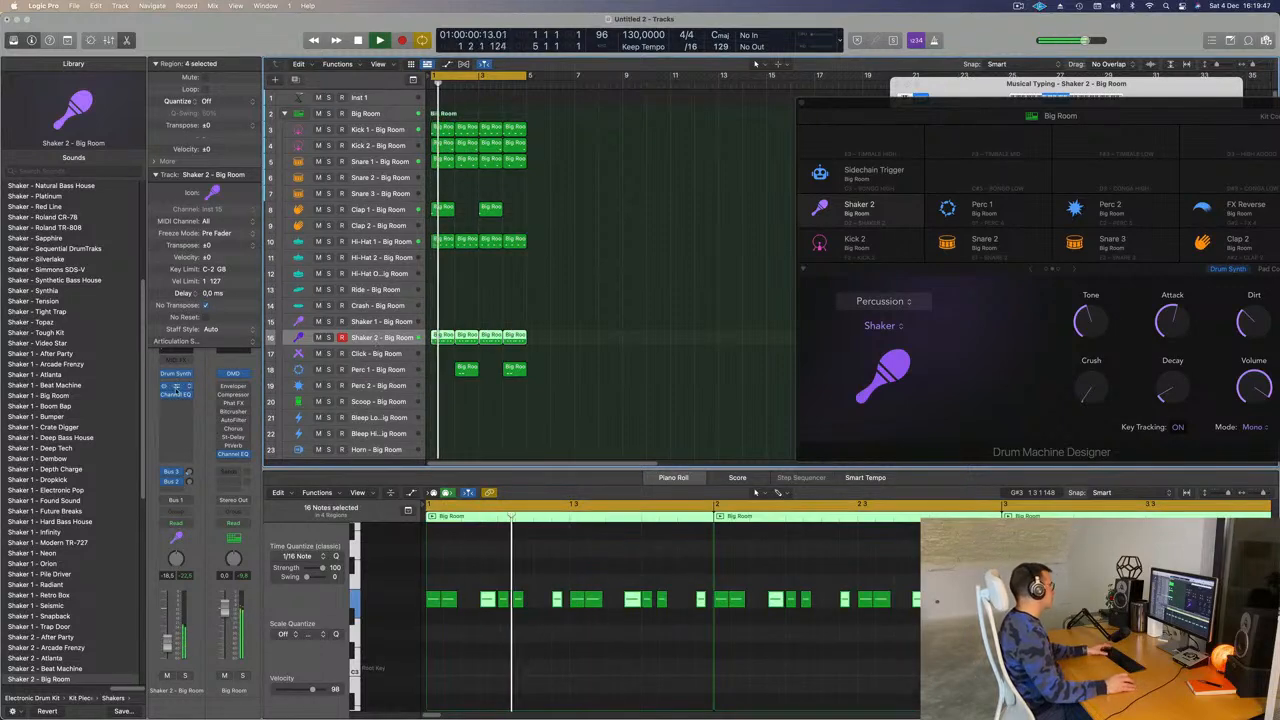
# In Shaker 2's Stereo Delay, set the left delay to 8 ms, the right delay to 14 ms and both output mix levels to 100%
pyautogui.click(175, 387)
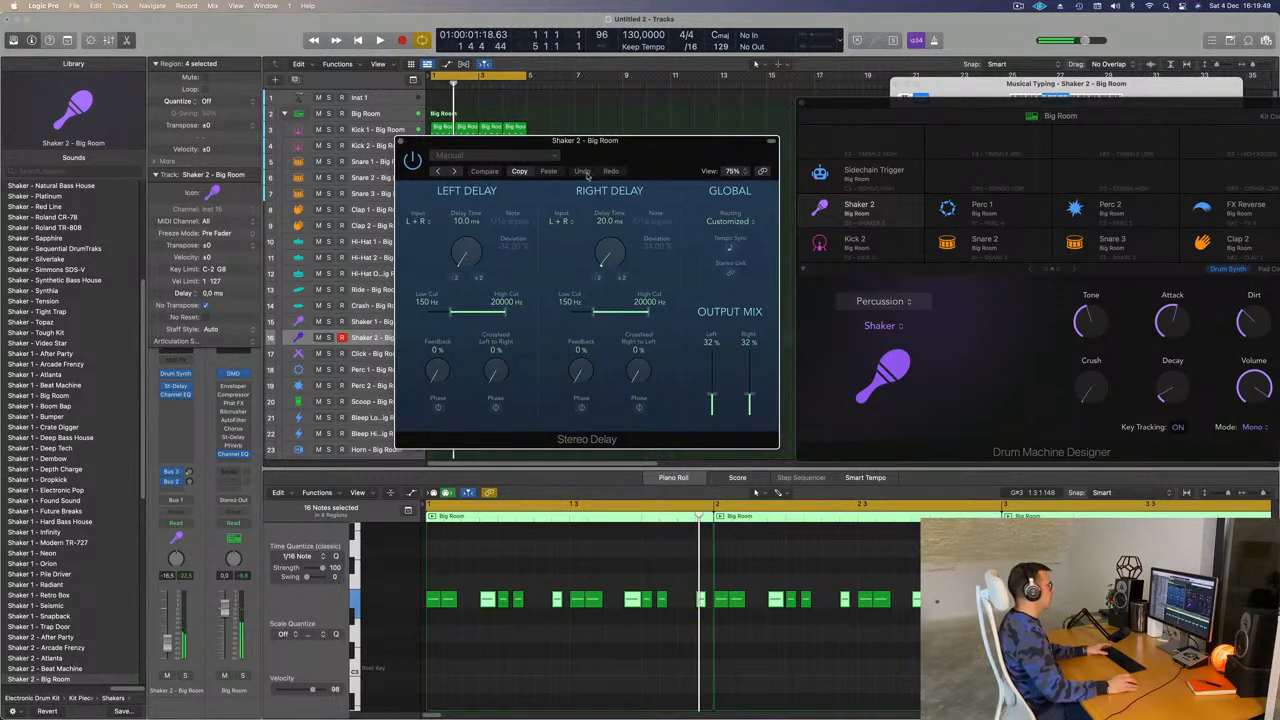
pyautogui.press('space')
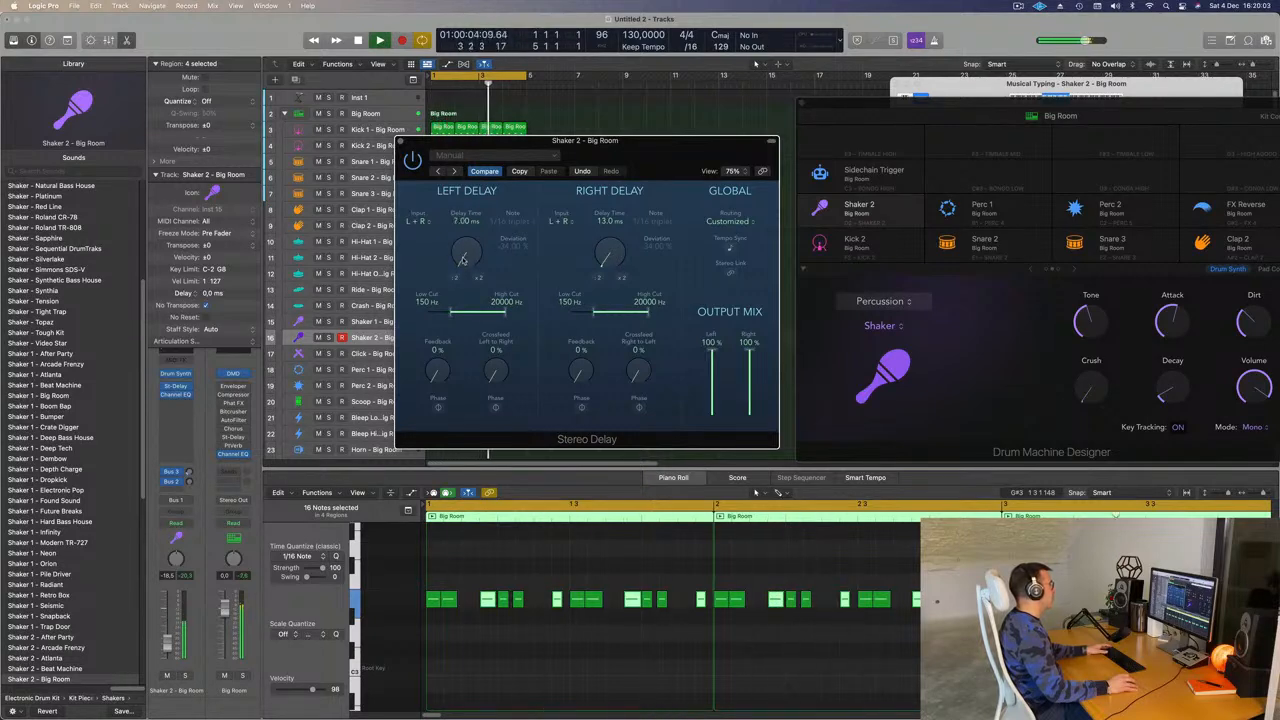
pyautogui.moveTo(463, 260); pyautogui.dragTo(463, 258)
pyautogui.press('Return')
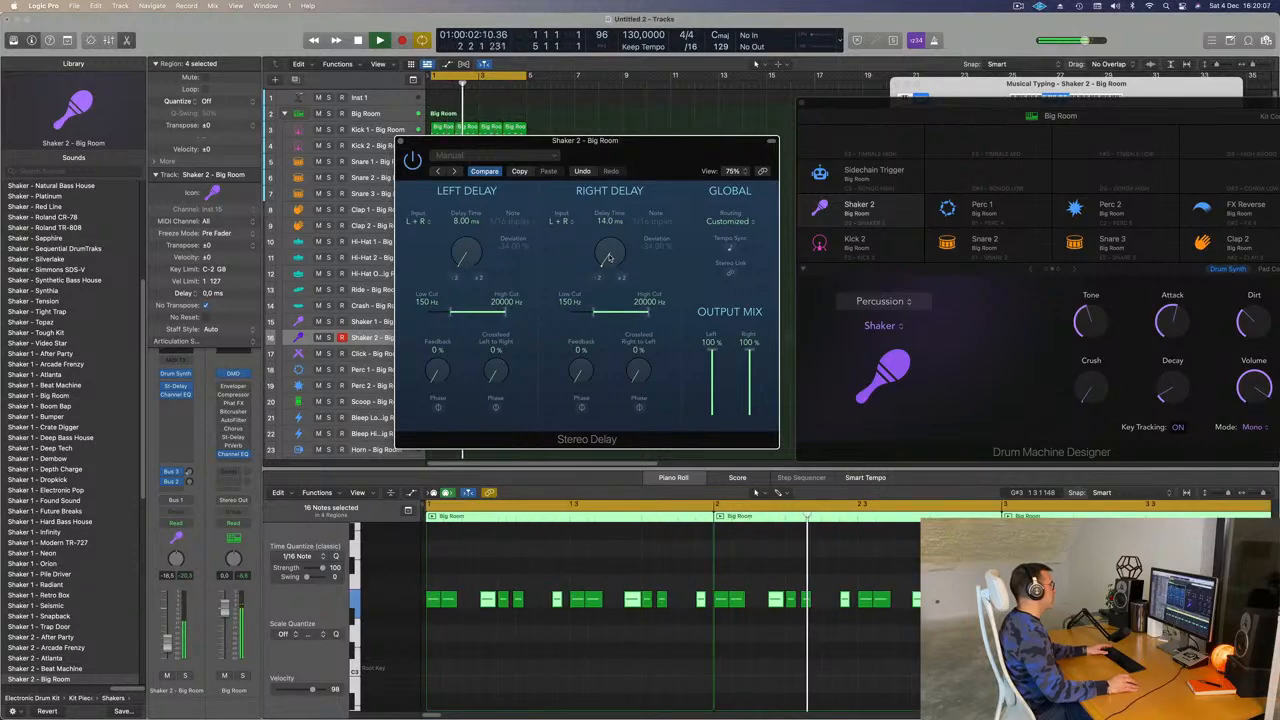
pyautogui.moveTo(404, 142); pyautogui.dragTo(384, 139)
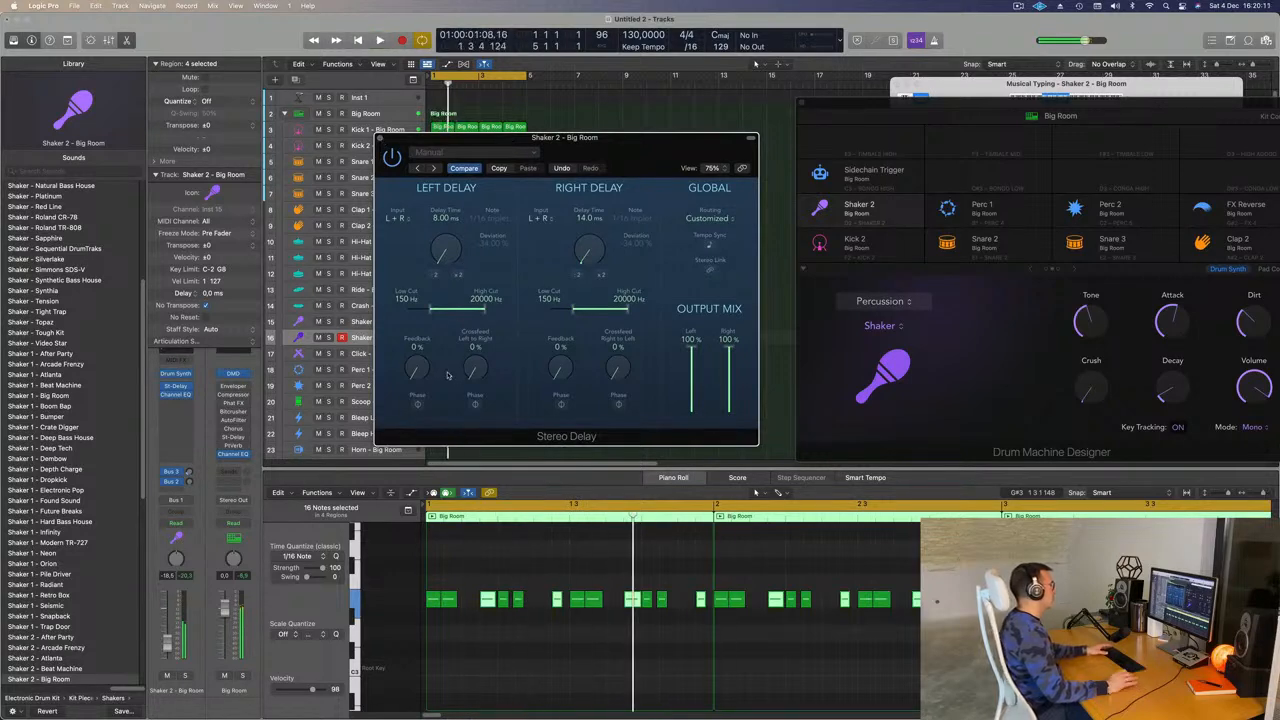
# Set the delay feedback to 51% left and 30% right and left-to-right crossfeed to 15%, add right-to-left crossfeed, and close the plug-in
pyautogui.moveTo(420, 372); pyautogui.dragTo(424, 342)
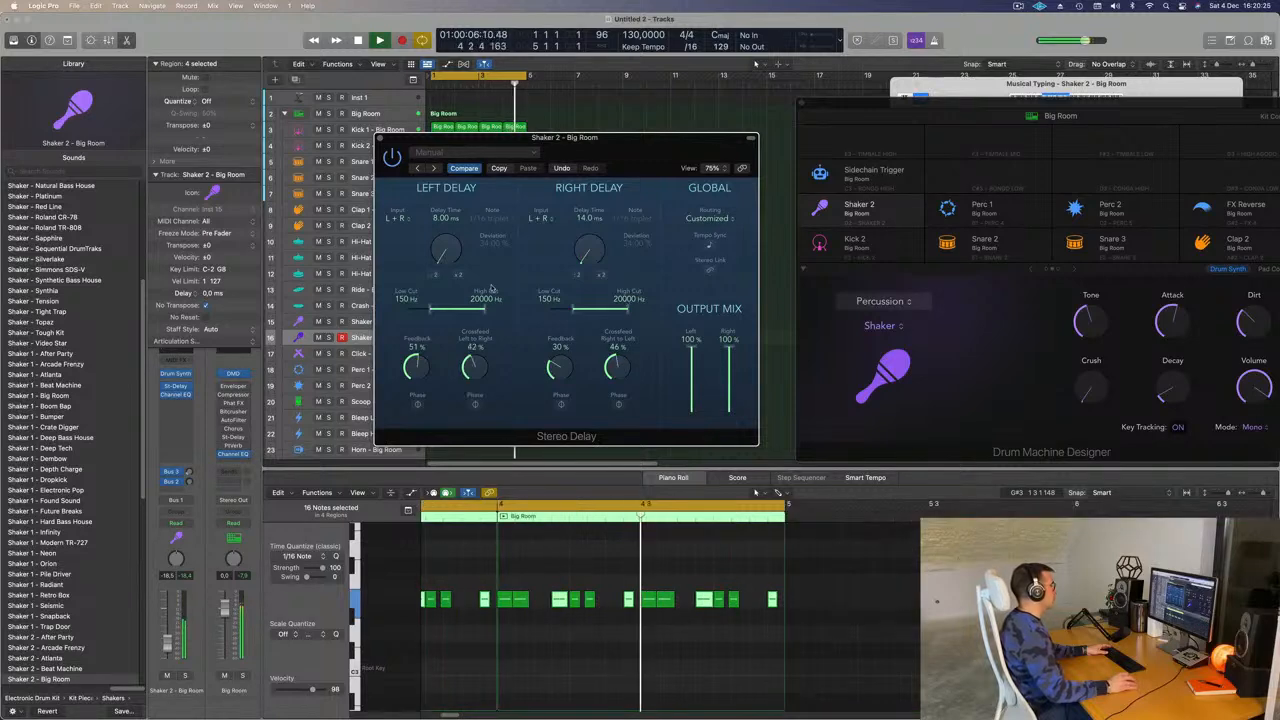
pyautogui.moveTo(486, 352); pyautogui.dragTo(487, 336)
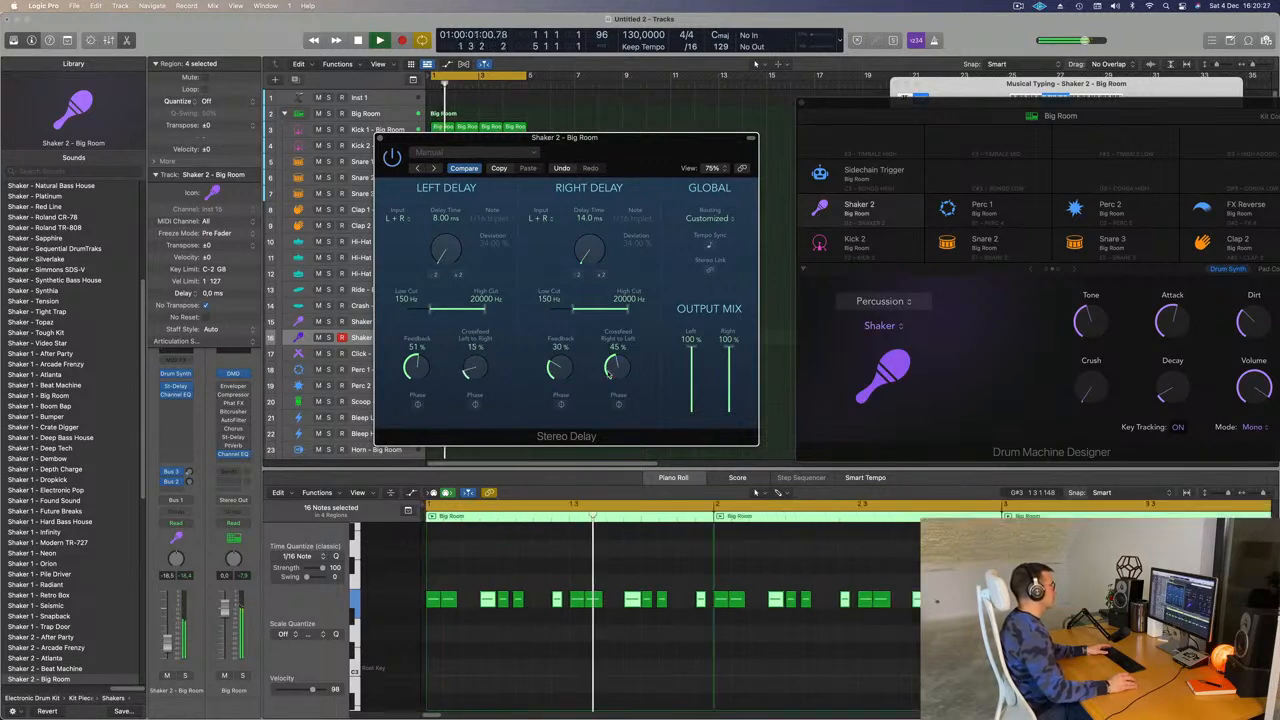
pyautogui.click(381, 139)
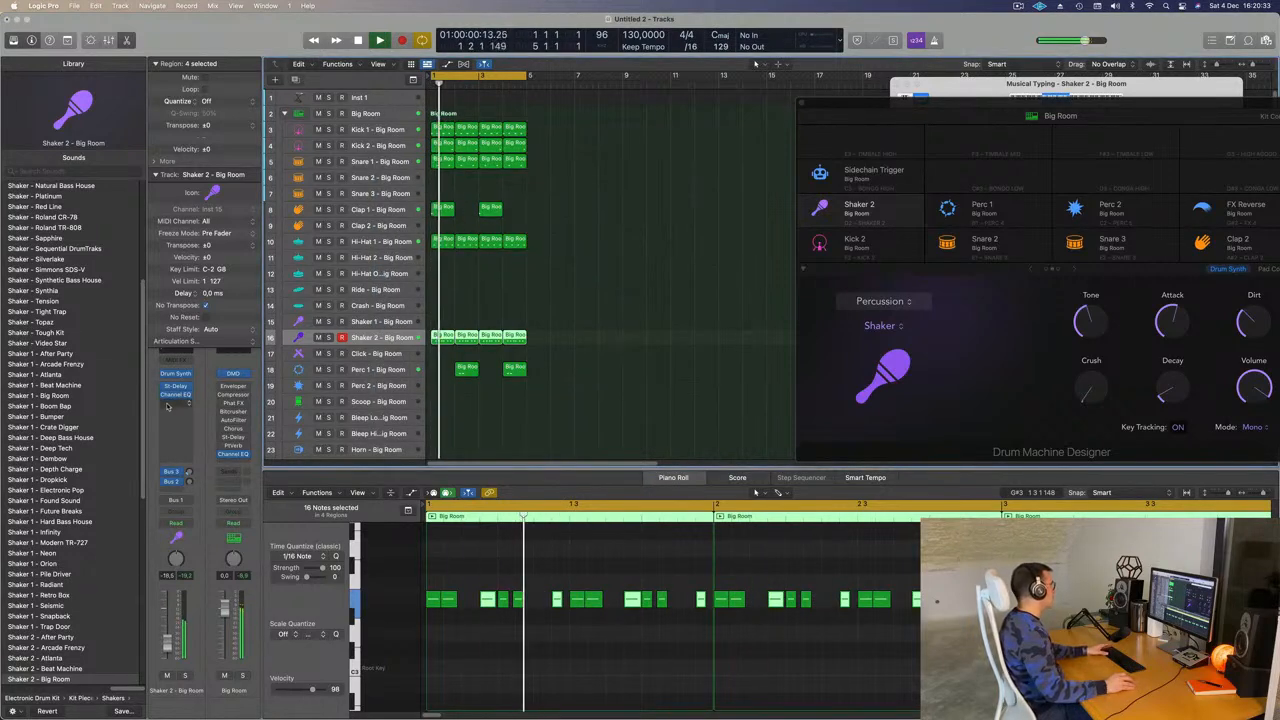
# Insert a stereo Flanger after the Channel EQ on the Shaker 2 track
pyautogui.click(175, 404)
pyautogui.moveTo(201, 586)
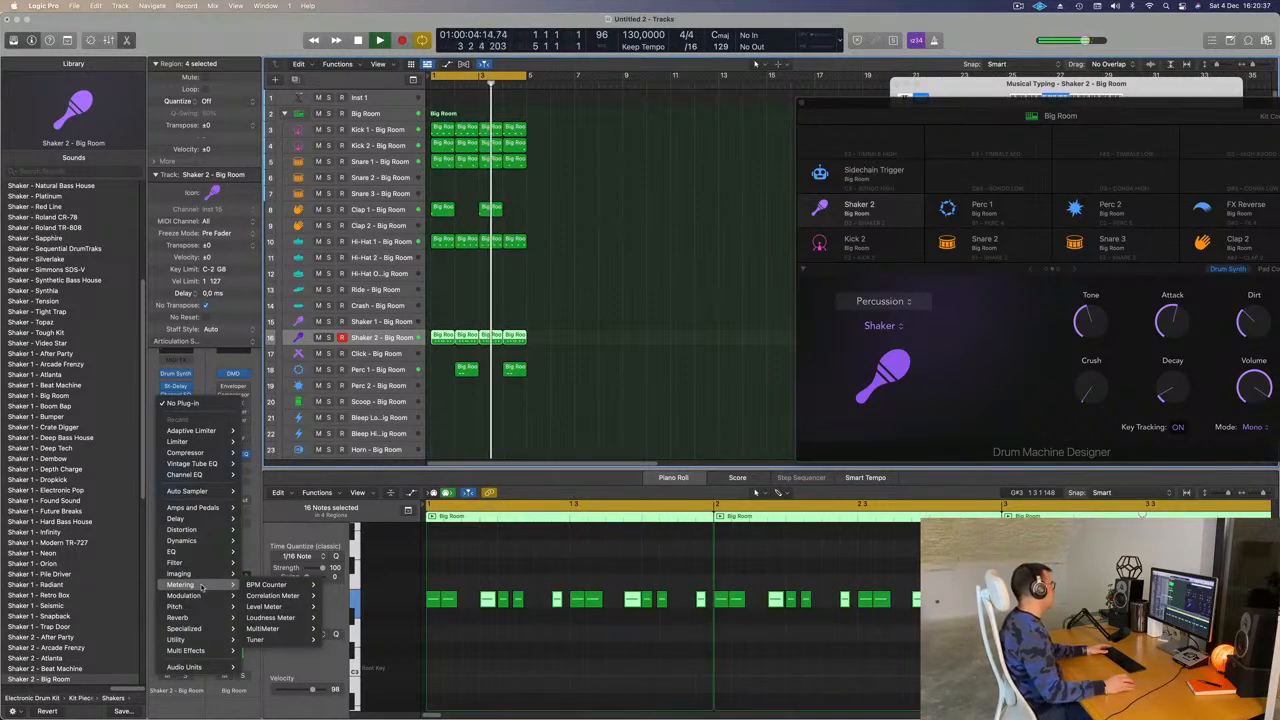
pyautogui.moveTo(215, 542)
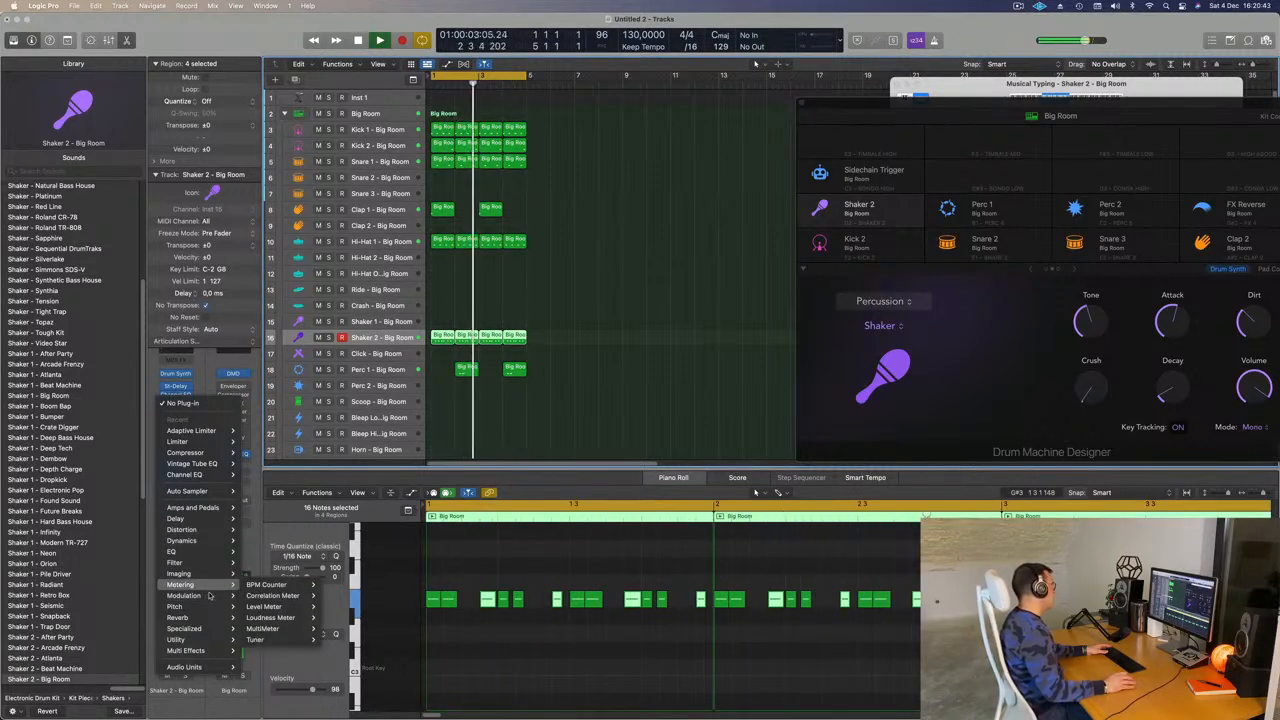
pyautogui.moveTo(262, 617)
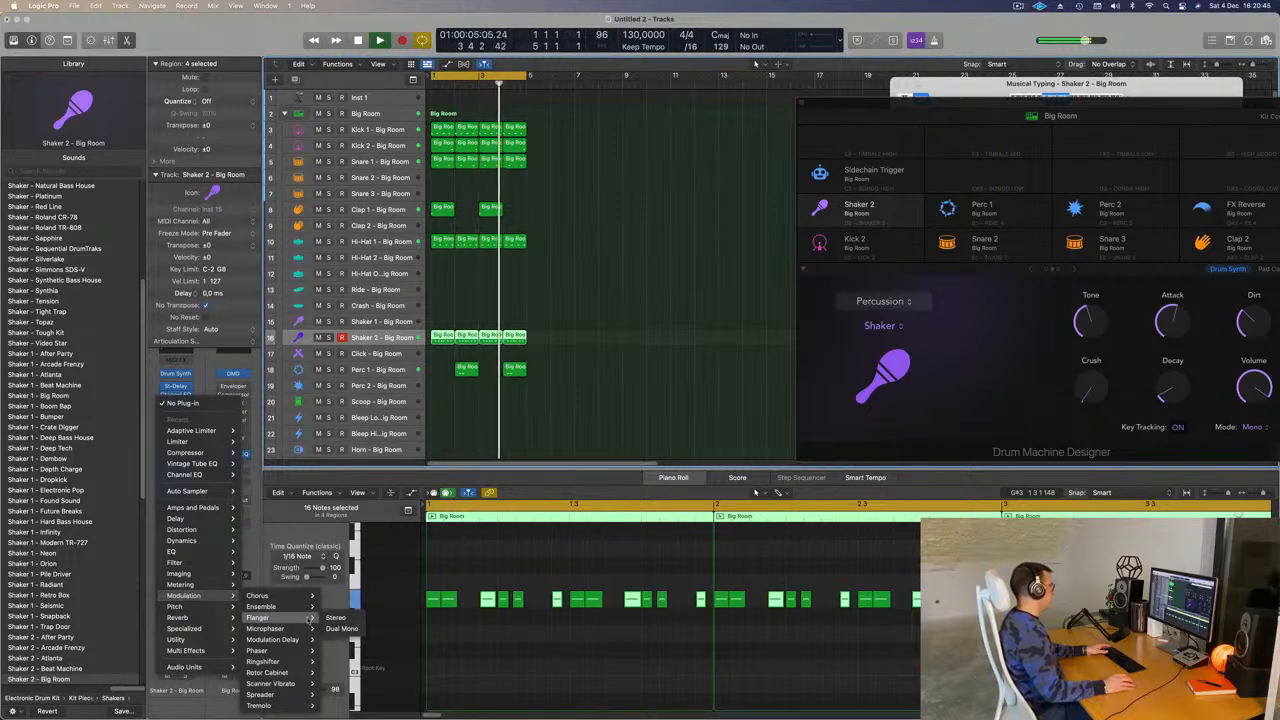
pyautogui.click(335, 618)
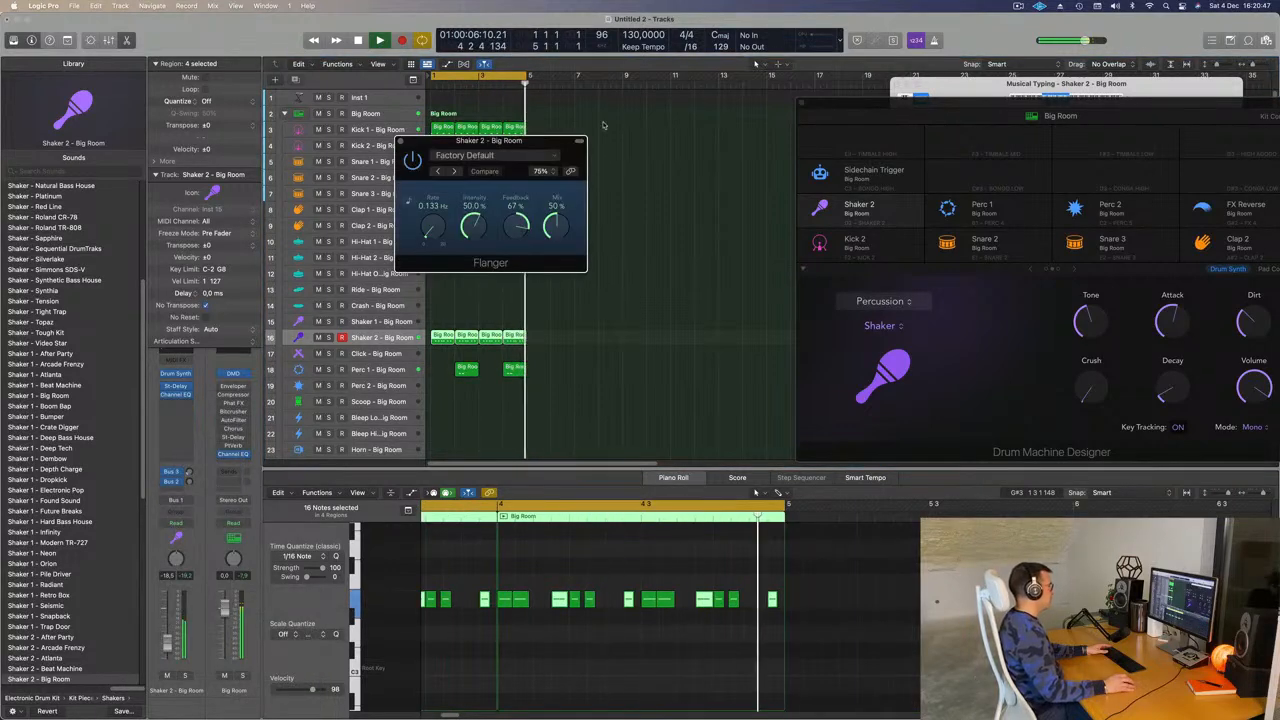
# Load the Flanger's High Spheres preset, keep its mix at 10%, and close the plug-in
pyautogui.click(542, 177)
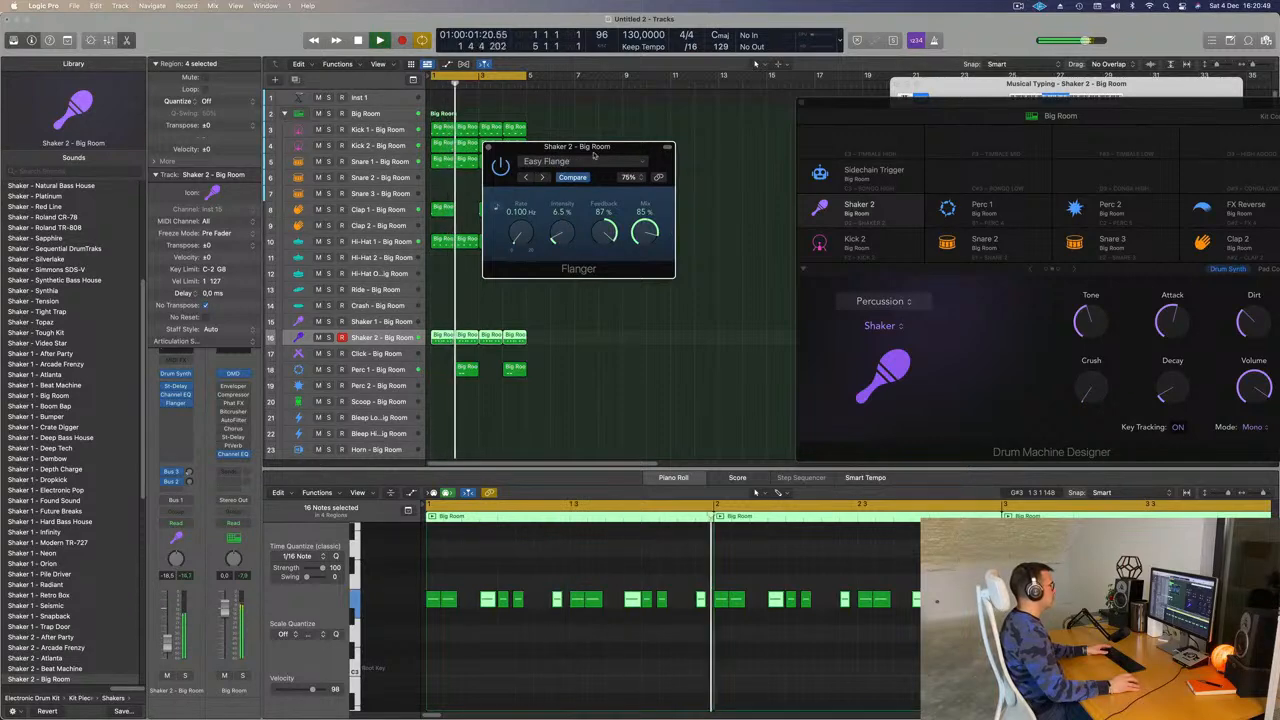
pyautogui.moveTo(597, 148); pyautogui.dragTo(573, 144)
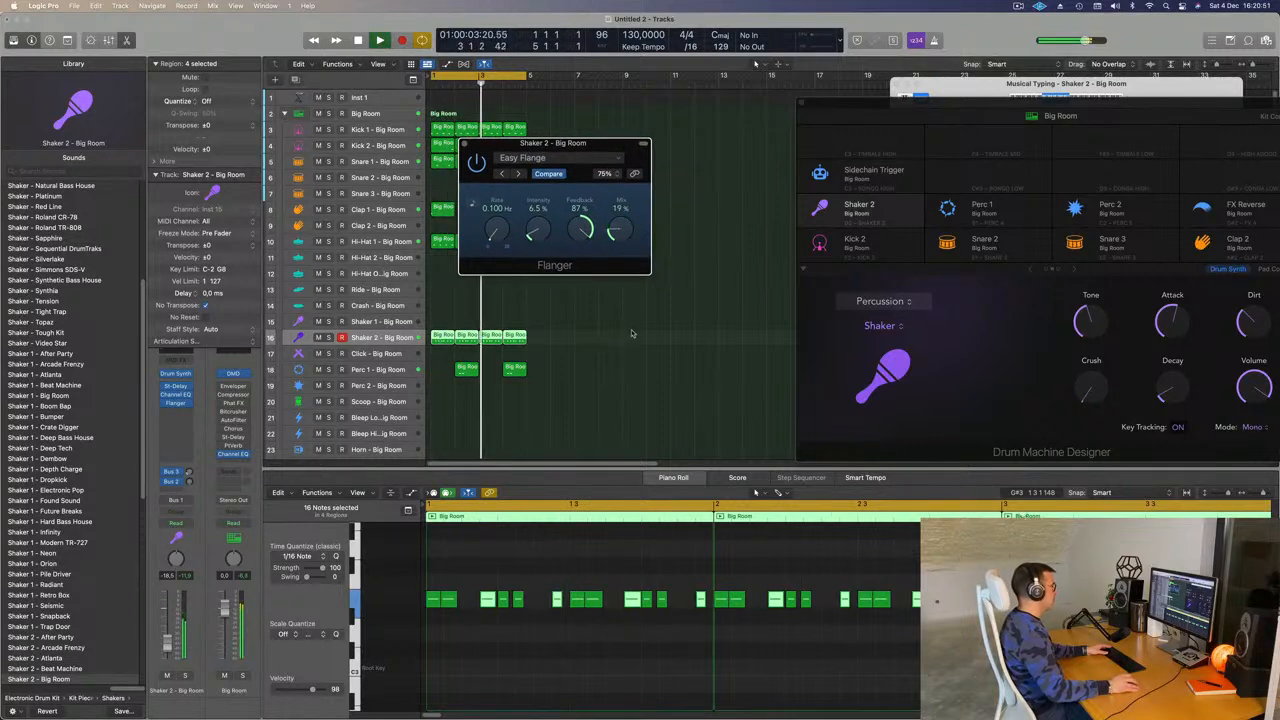
pyautogui.click(515, 174)
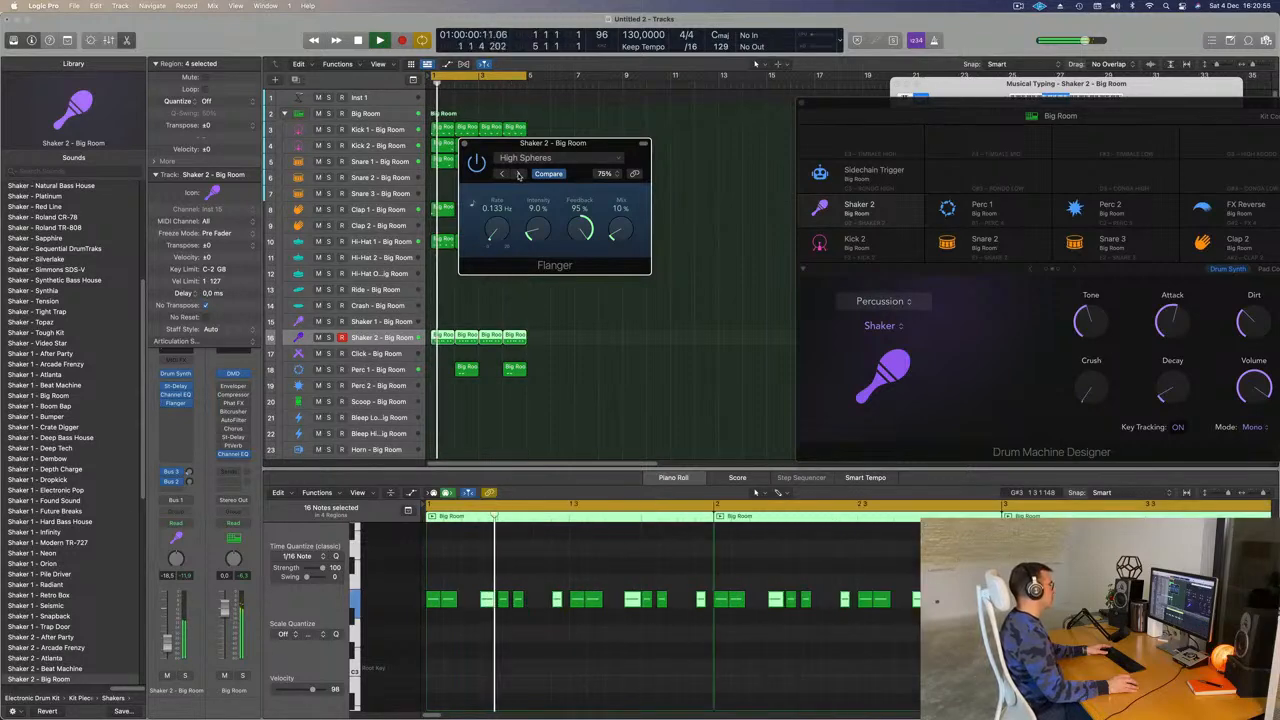
pyautogui.moveTo(485, 146); pyautogui.dragTo(548, 148)
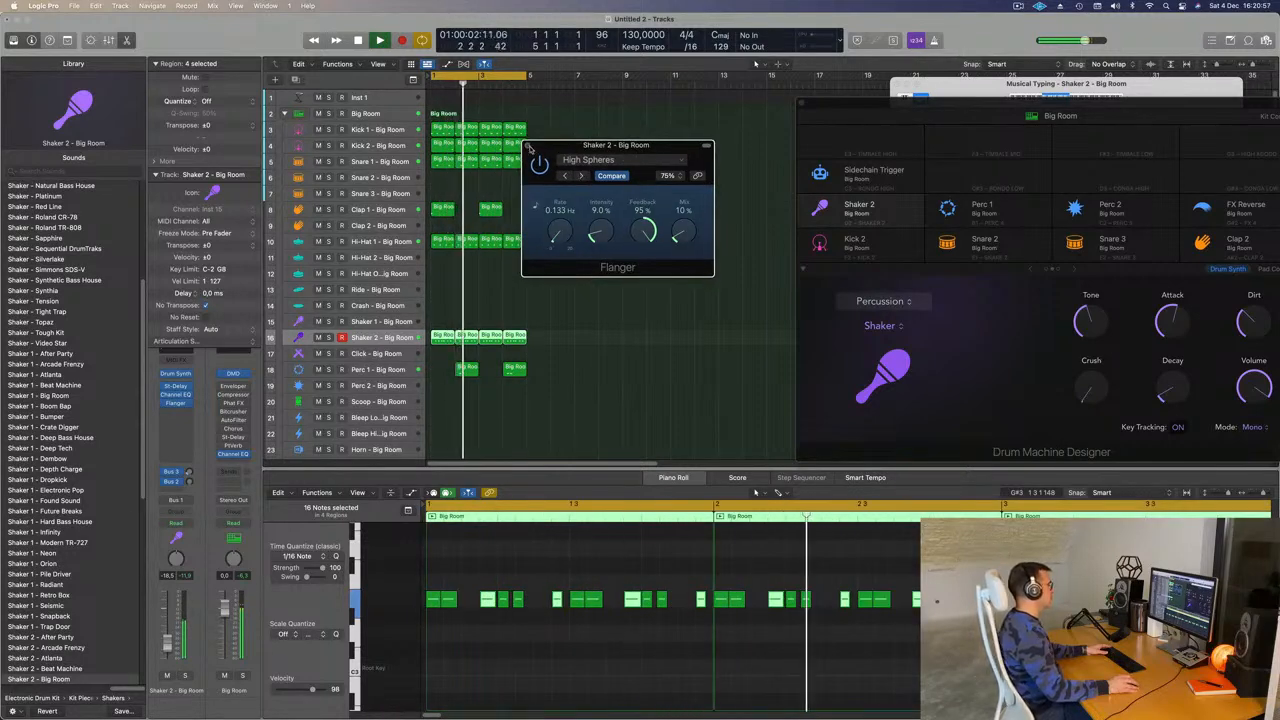
pyautogui.click(526, 145)
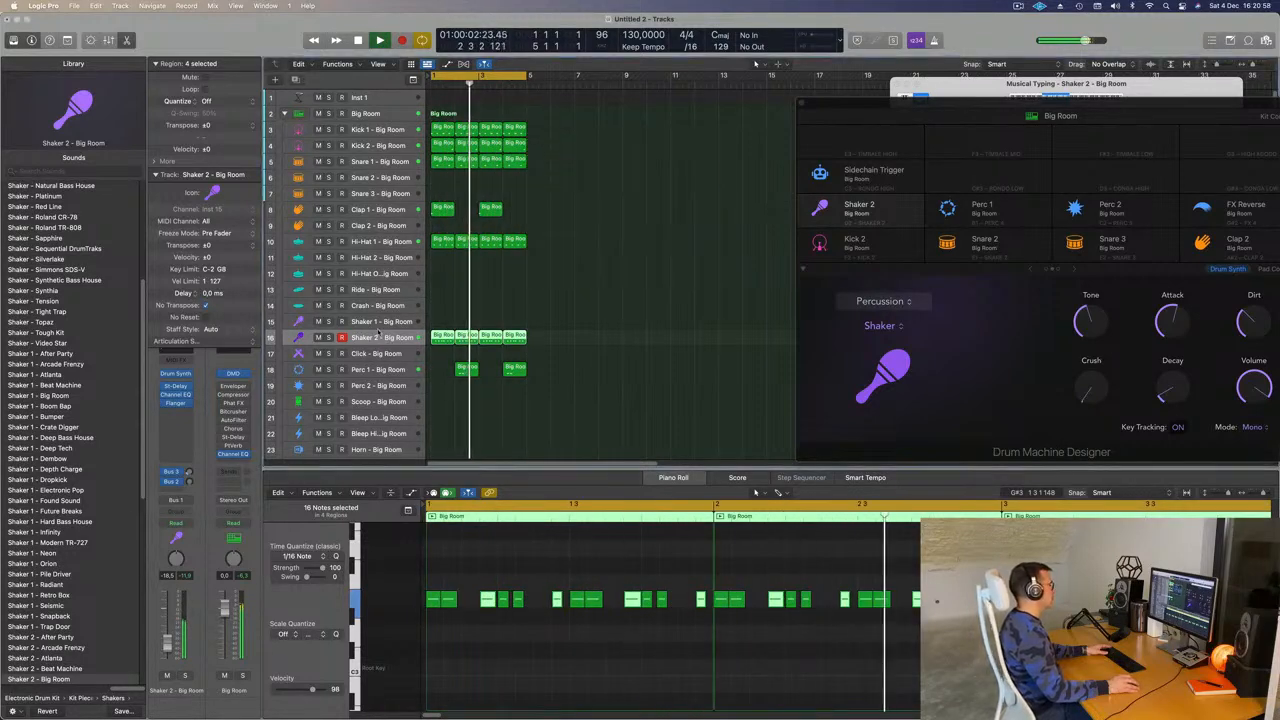
# Add a second stereo Stereo Delay between the Channel EQ and Flanger on Shaker 2, with the right output mix at 29%
pyautogui.click(178, 404)
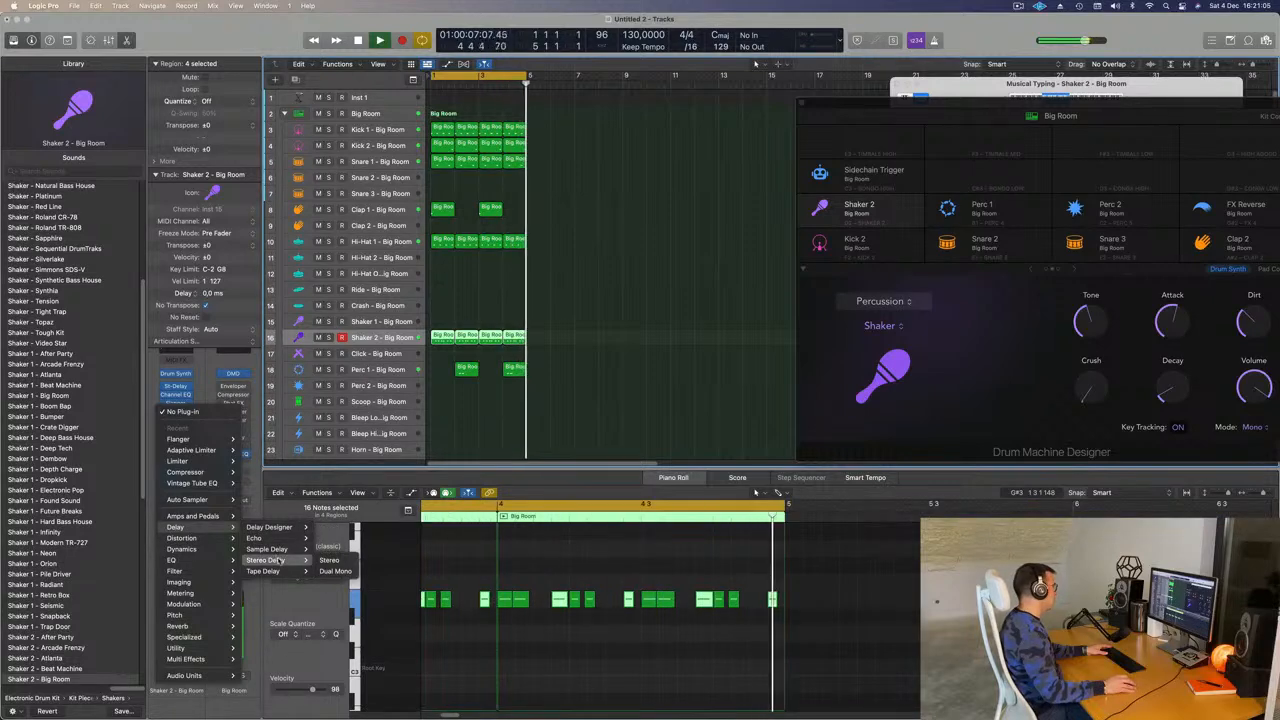
pyautogui.click(648, 182)
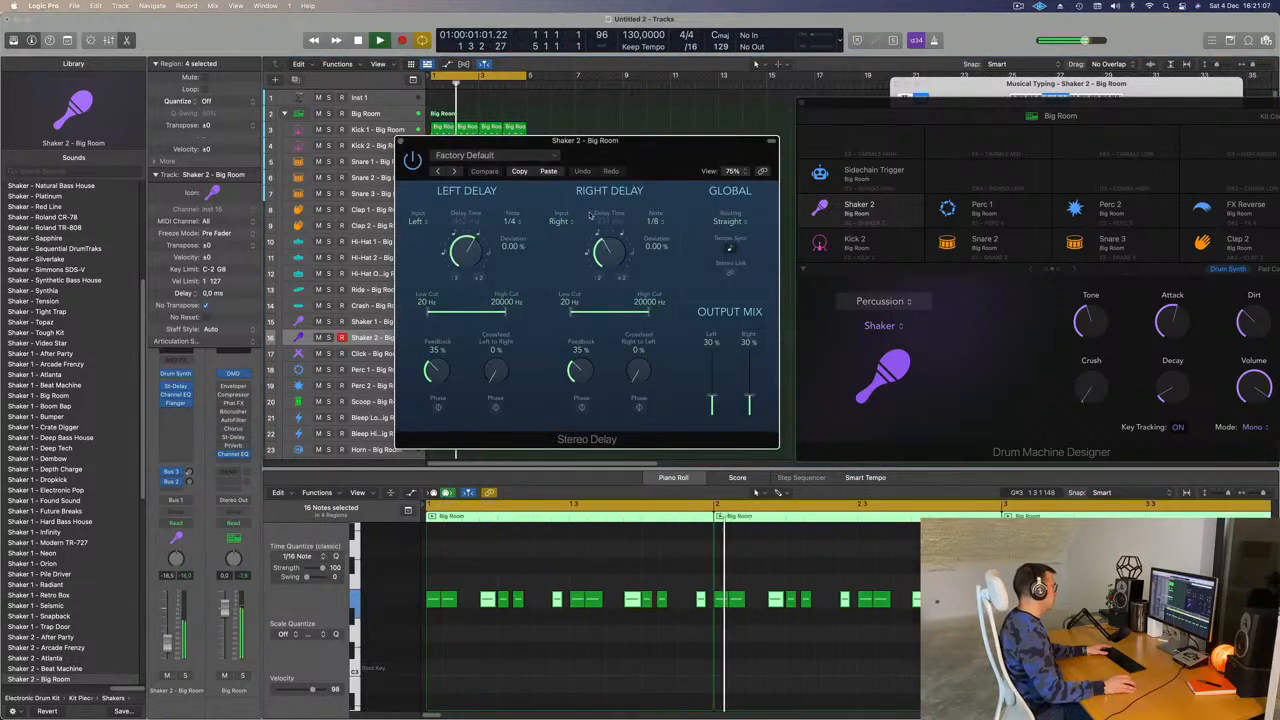
pyautogui.moveTo(634, 151); pyautogui.dragTo(604, 163)
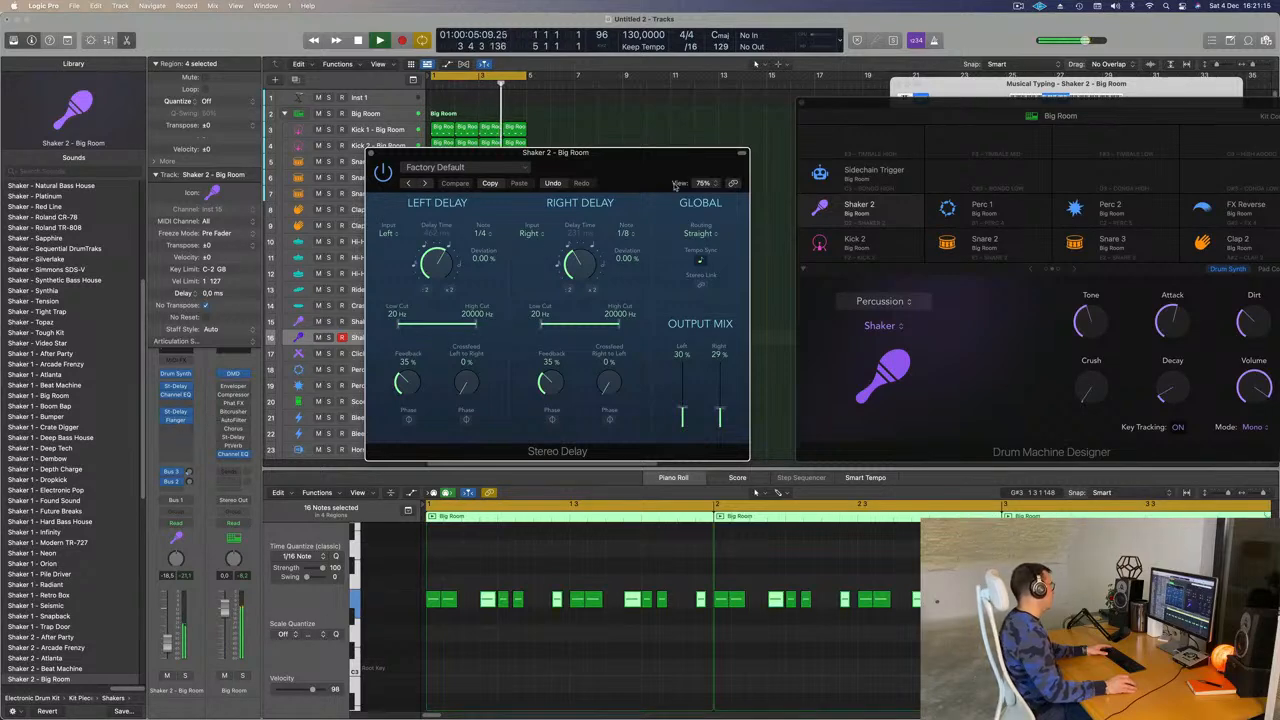
pyautogui.moveTo(627, 157); pyautogui.dragTo(613, 149)
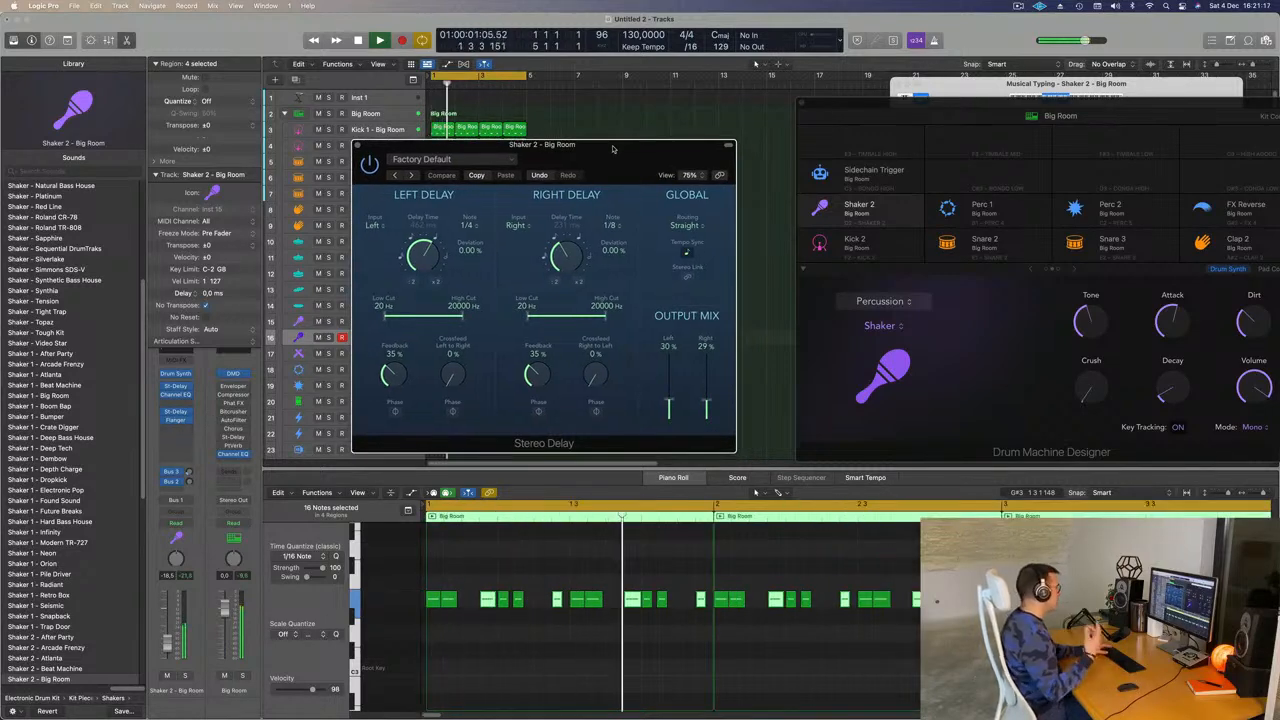
pyautogui.moveTo(613, 149); pyautogui.dragTo(634, 107)
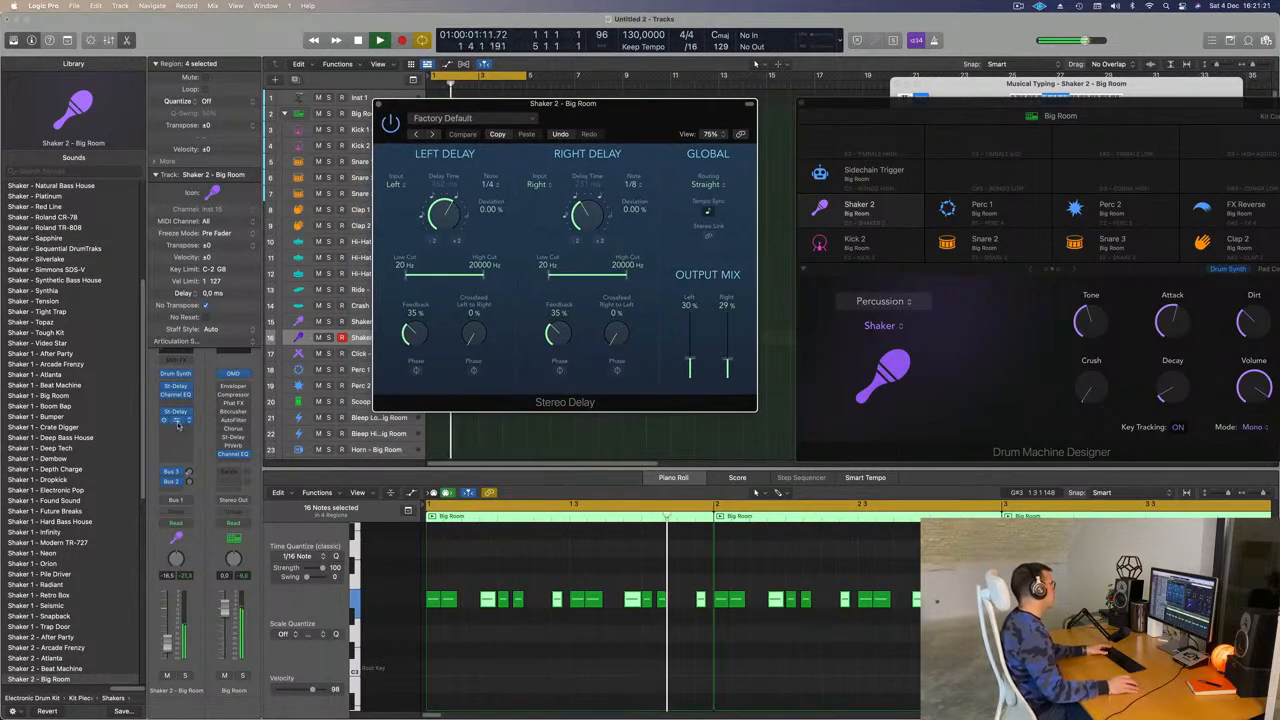
# Reopen Shaker 2's Flanger, set its mix to 7%, and close both the Flanger and Stereo Delay windows
pyautogui.click(177, 420)
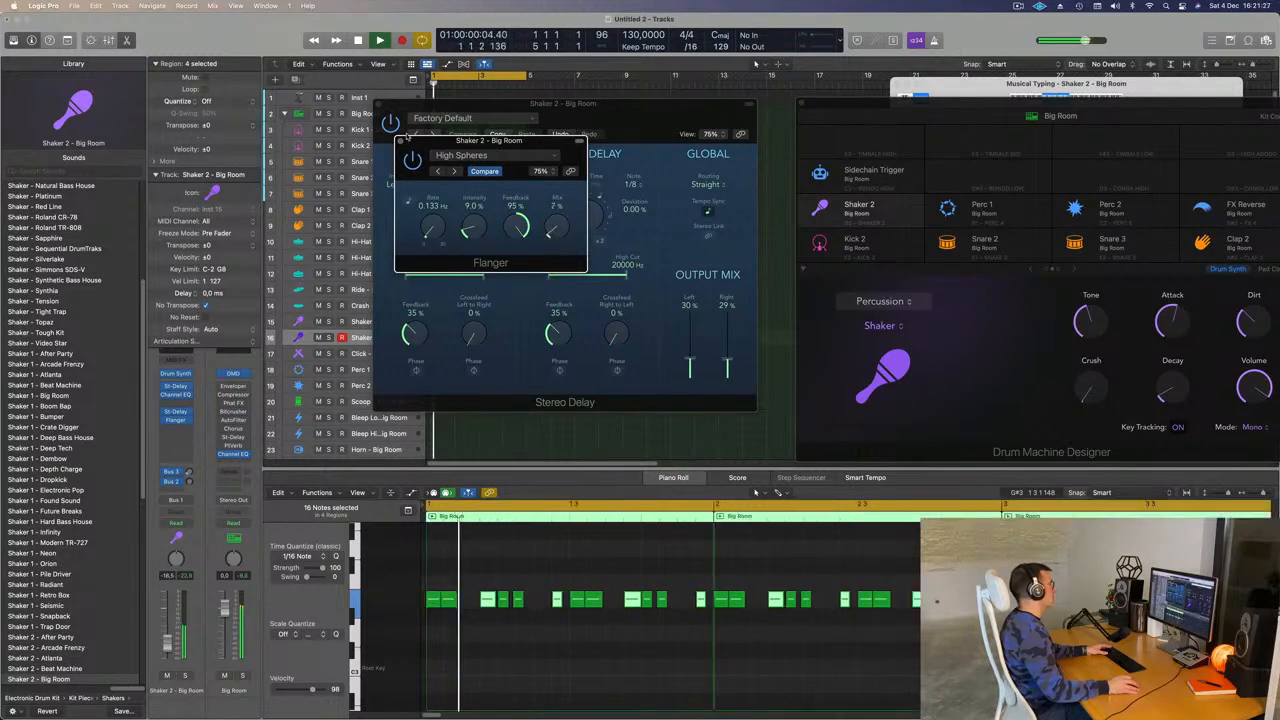
pyautogui.click(402, 141)
pyautogui.click(378, 104)
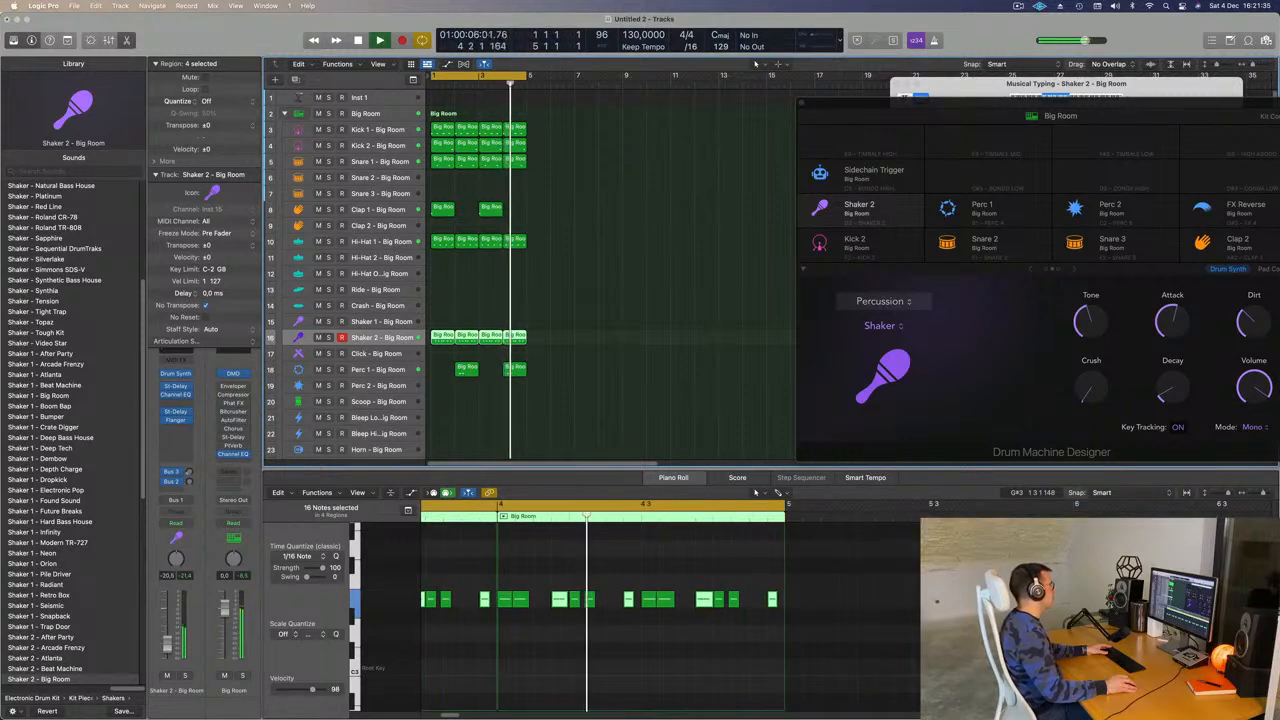
# Copy the first Kick 1 region to the start of the Ride track, stop playback and select all its notes
pyautogui.click(444, 130)
pyautogui.moveTo(444, 130); pyautogui.dragTo(437, 290)
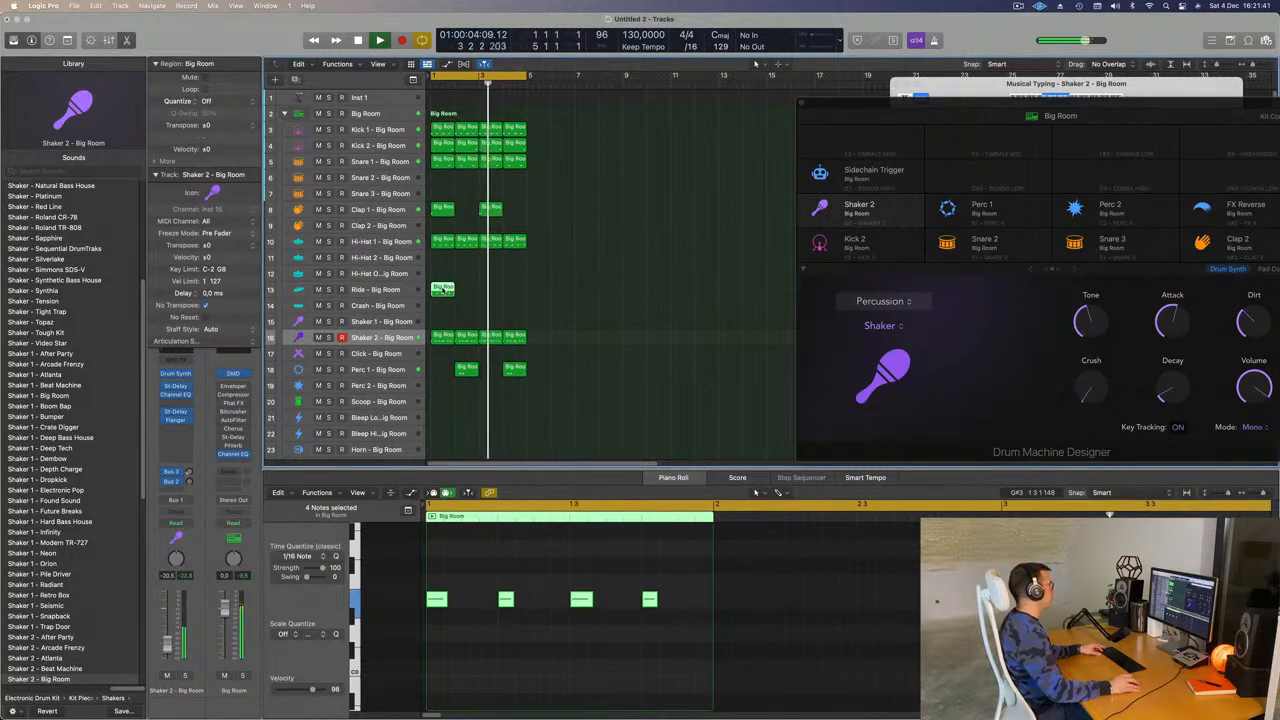
pyautogui.press('space')
pyautogui.moveTo(480, 578); pyautogui.dragTo(665, 682)
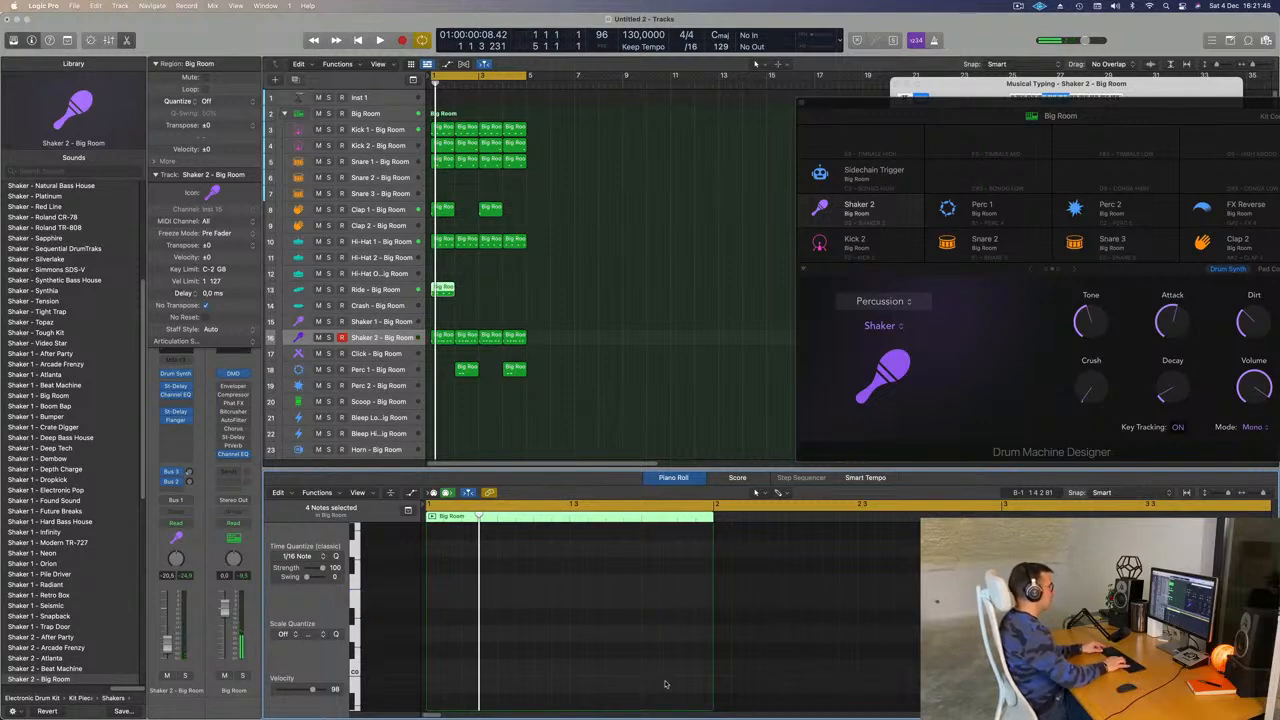
# Resume playback and repeat the Ride region three times to fill the four-bar cycle
pyautogui.press('space')
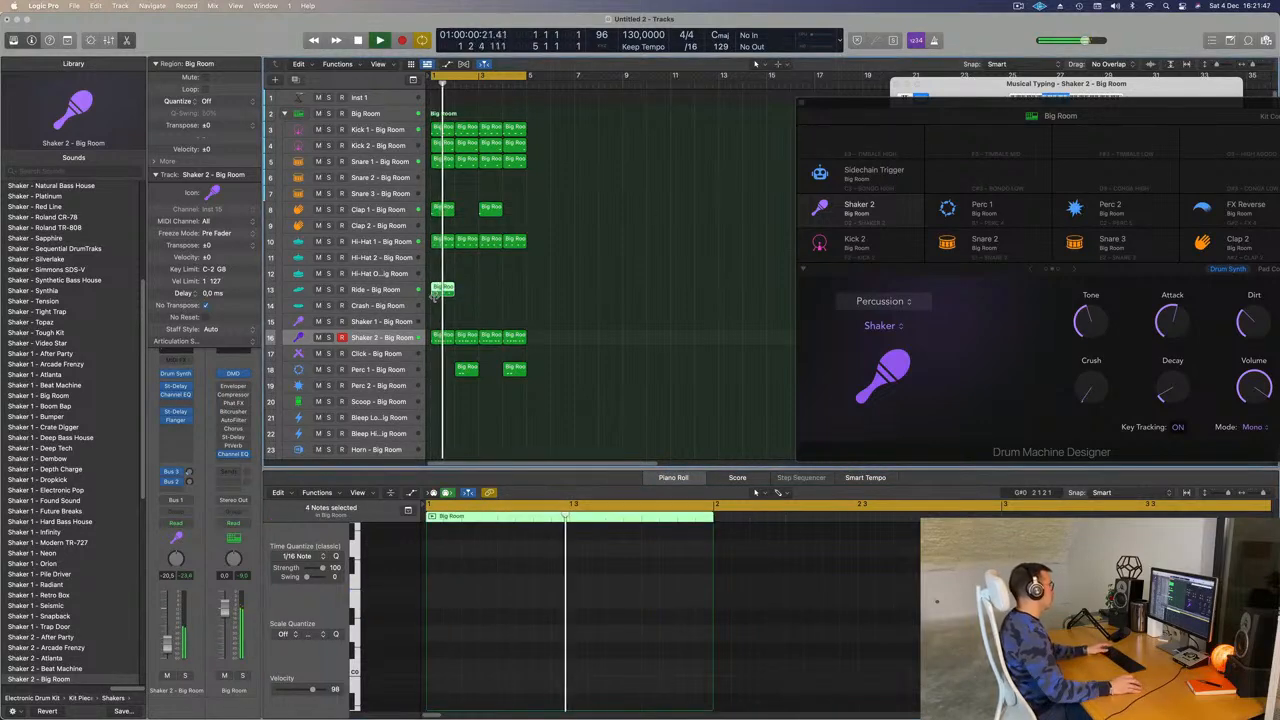
pyautogui.press('super+r')
pyautogui.press('super+r')
pyautogui.press('super+r')
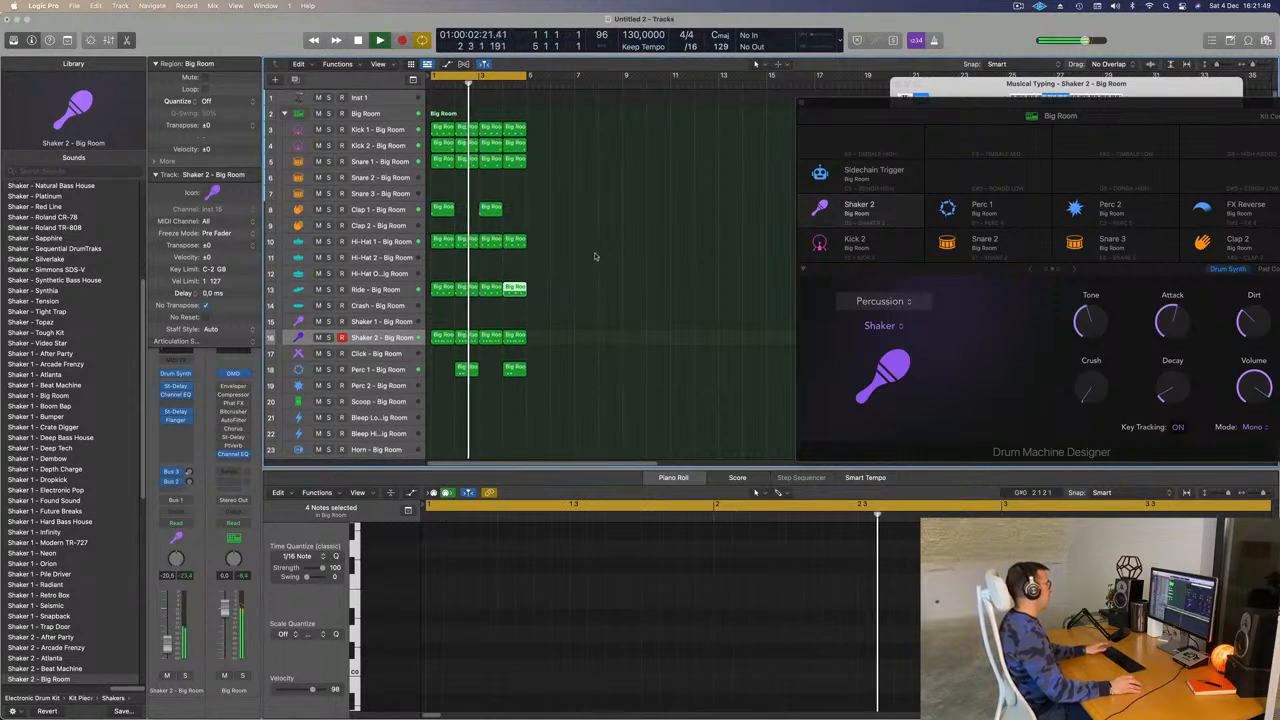
# Show the Musical Typing keyboard for Inst 1 and add a second instrument track directly below it
pyautogui.click(384, 96)
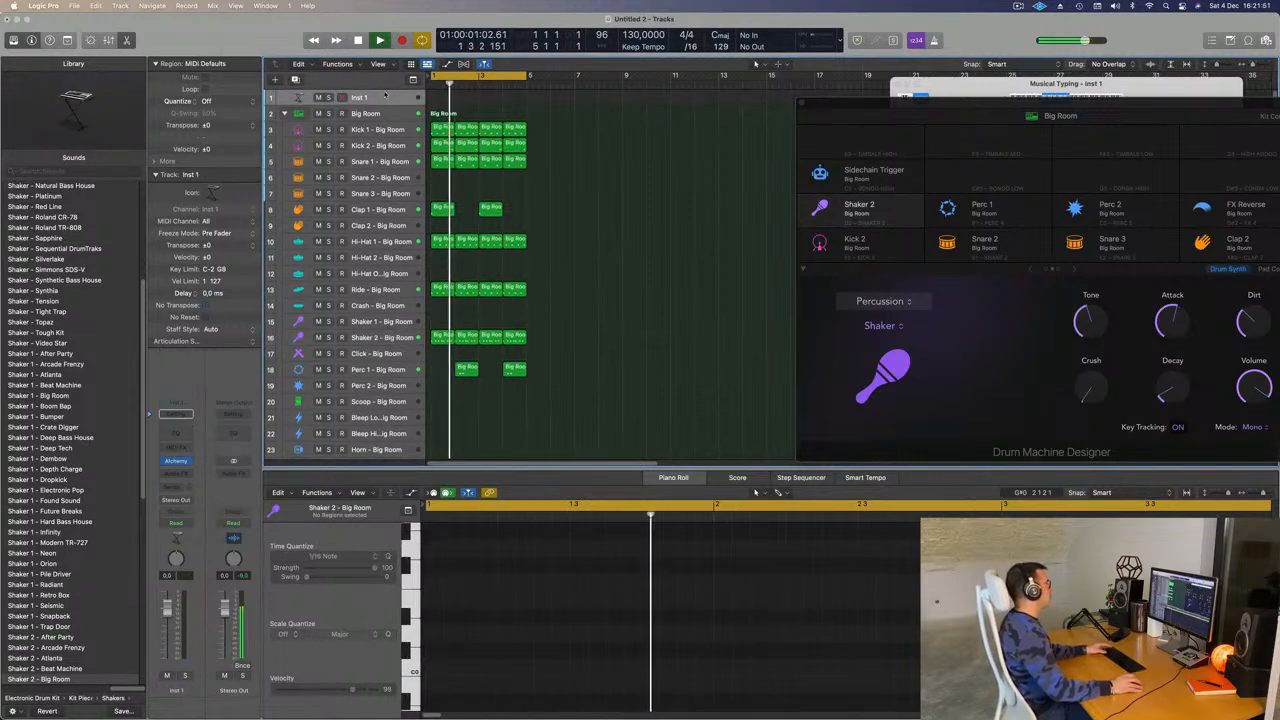
pyautogui.press('alt+super+n')
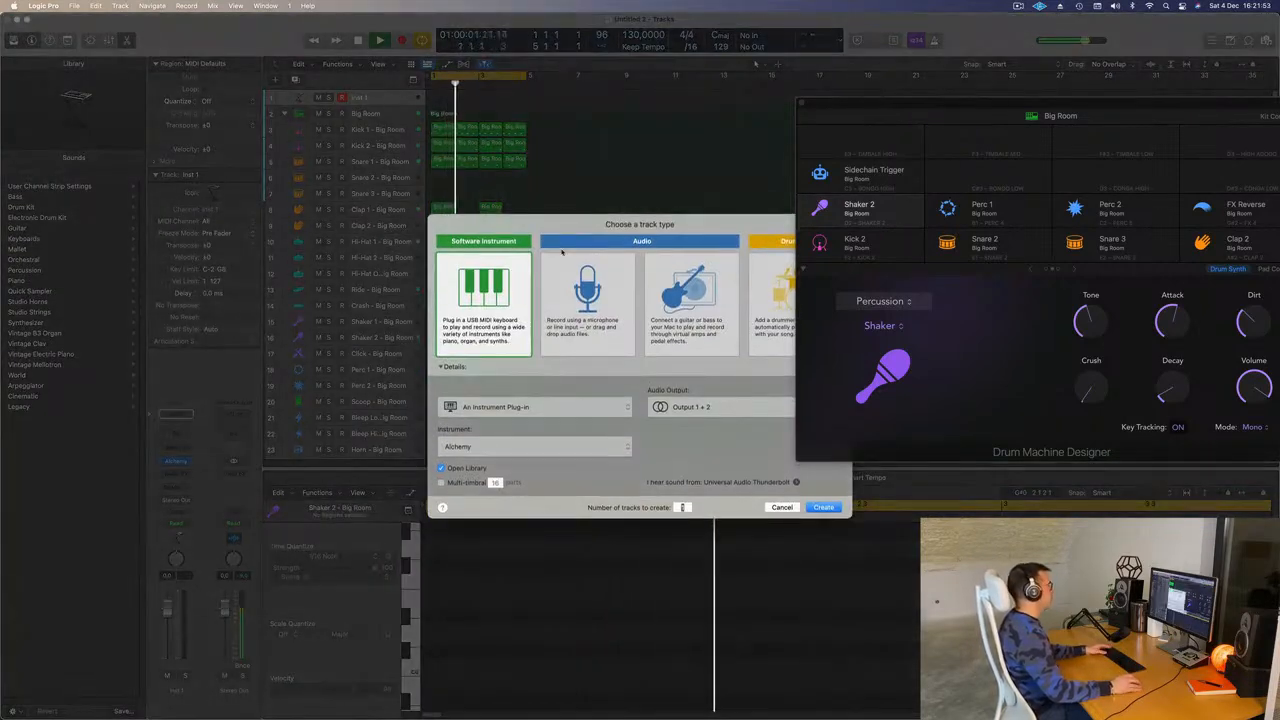
pyautogui.click(782, 508)
pyautogui.press('super+k')
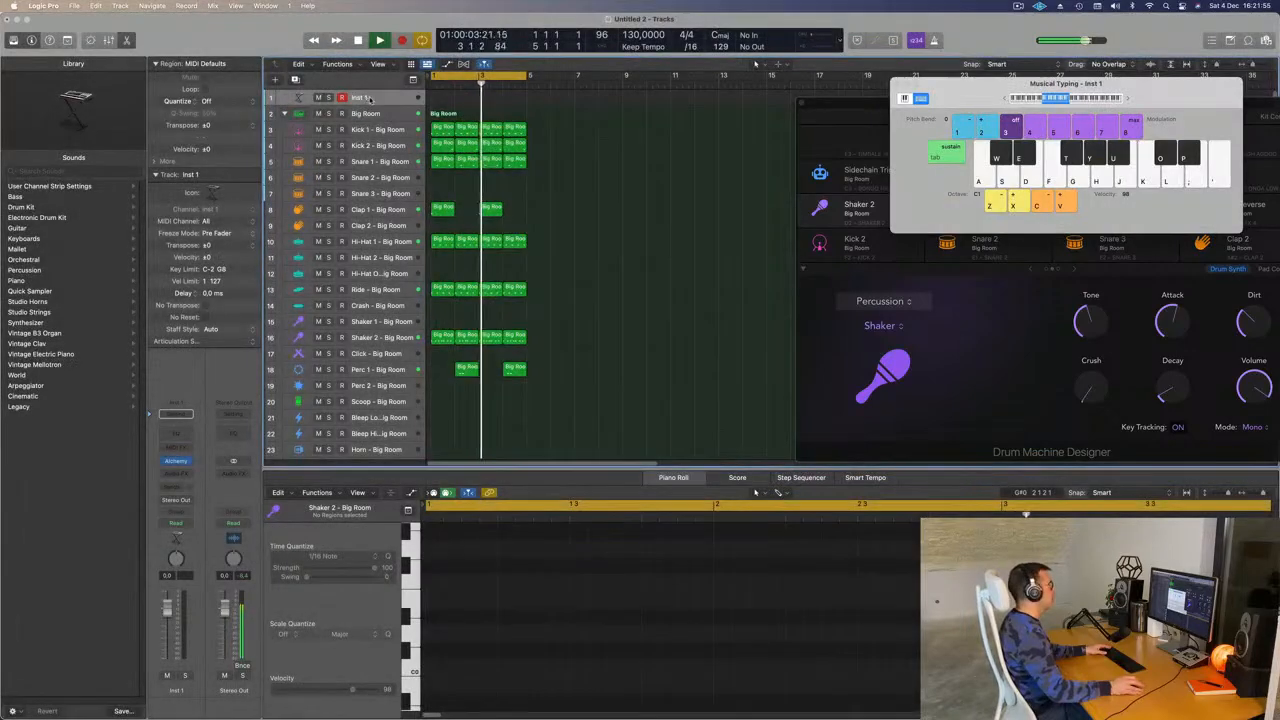
pyautogui.click(295, 80)
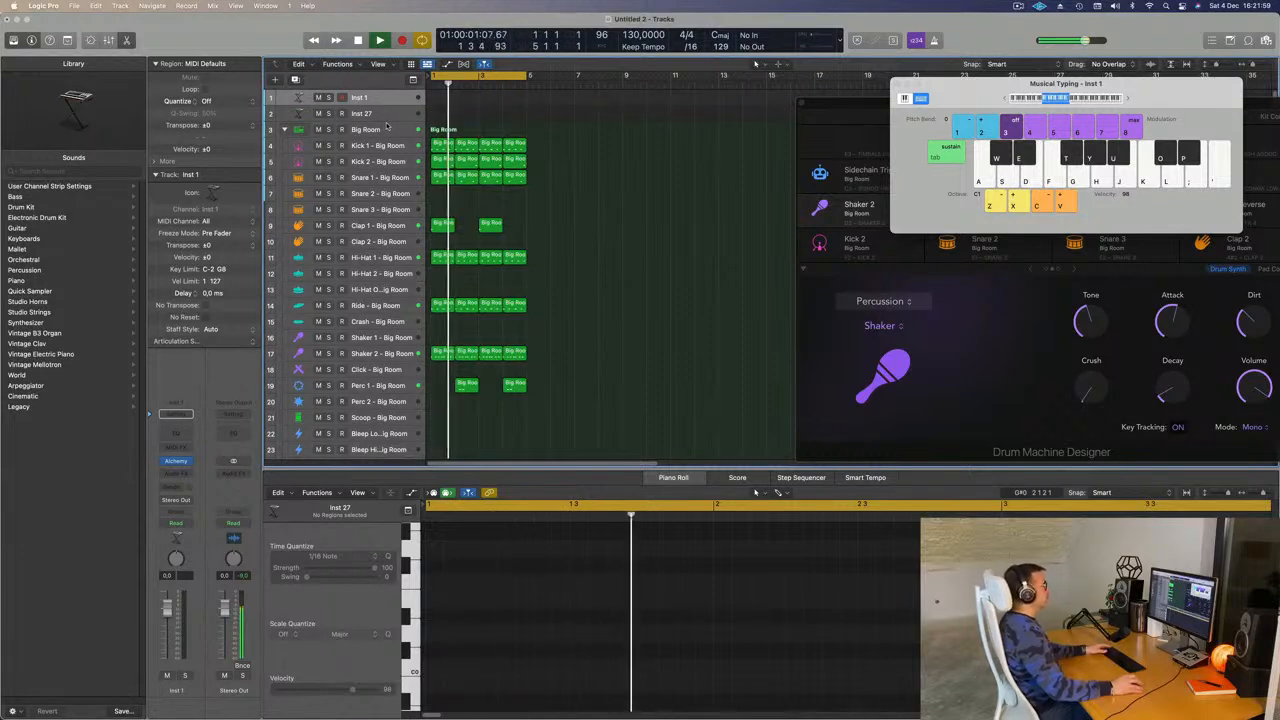
# Enlarge the Inst 1 track row and move the Musical Typing keyboard down over the Drum Machine Designer controls
pyautogui.moveTo(396, 105); pyautogui.dragTo(396, 188)
pyautogui.moveTo(940, 110); pyautogui.dragTo(854, 338)
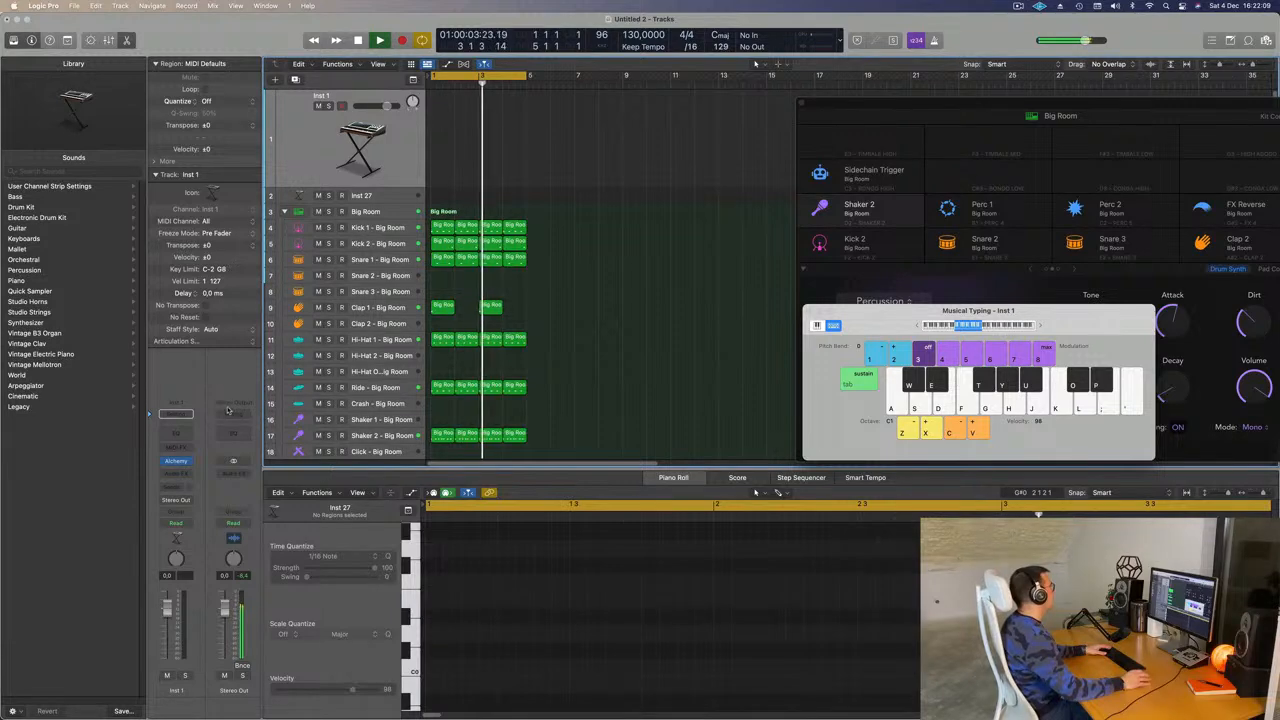
# Replace Alchemy on Inst 1 with LennarDigital's Sylenth1 and decline downloading the new version
pyautogui.click(188, 461)
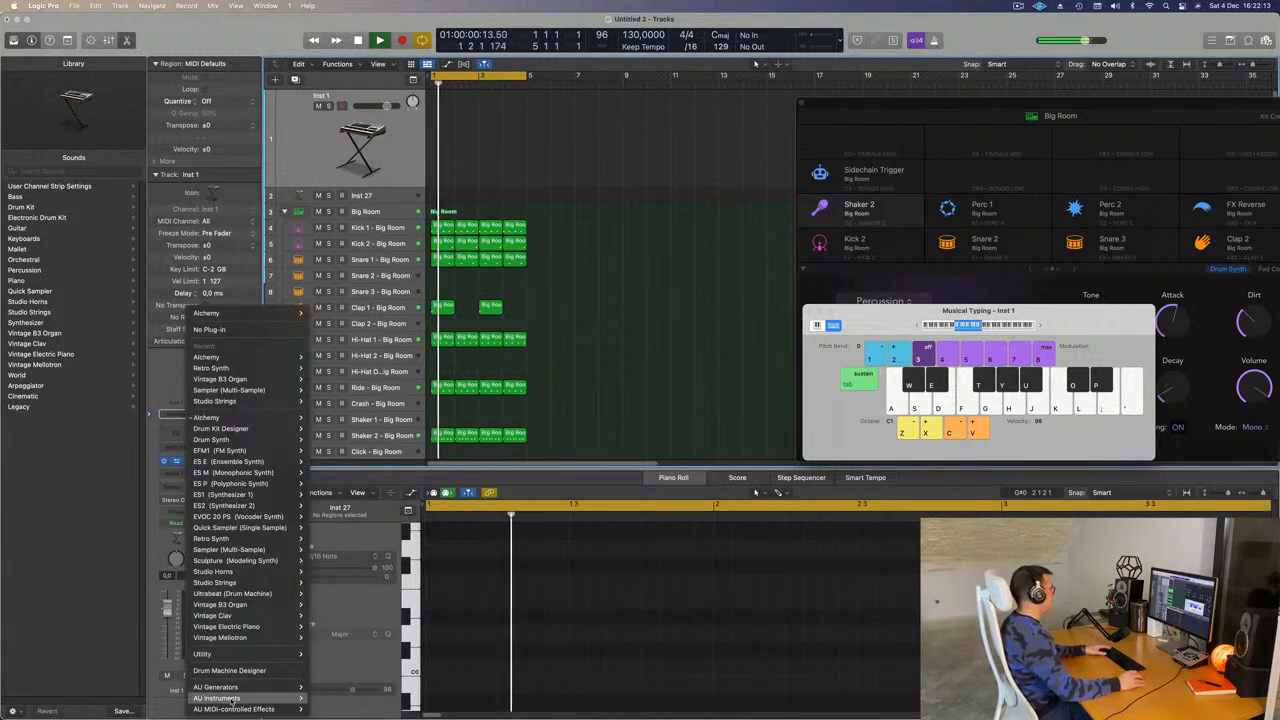
pyautogui.moveTo(215, 698)
pyautogui.moveTo(360, 626)
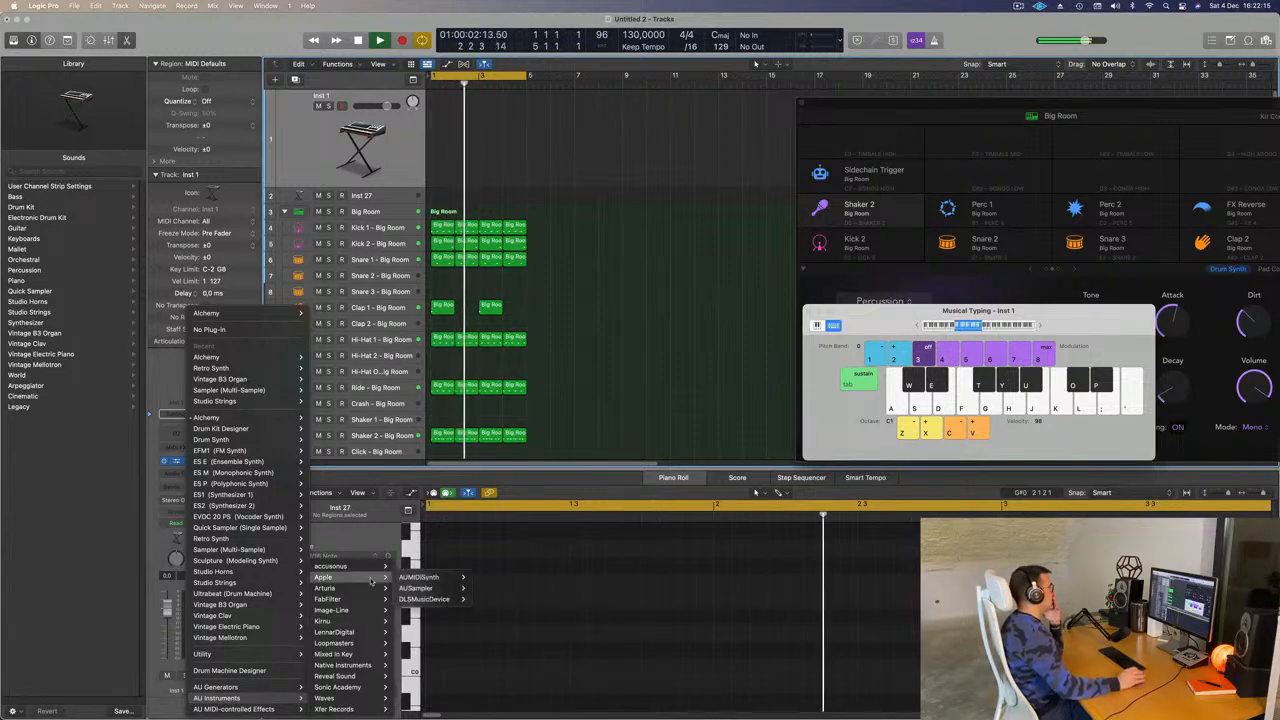
pyautogui.moveTo(372, 604)
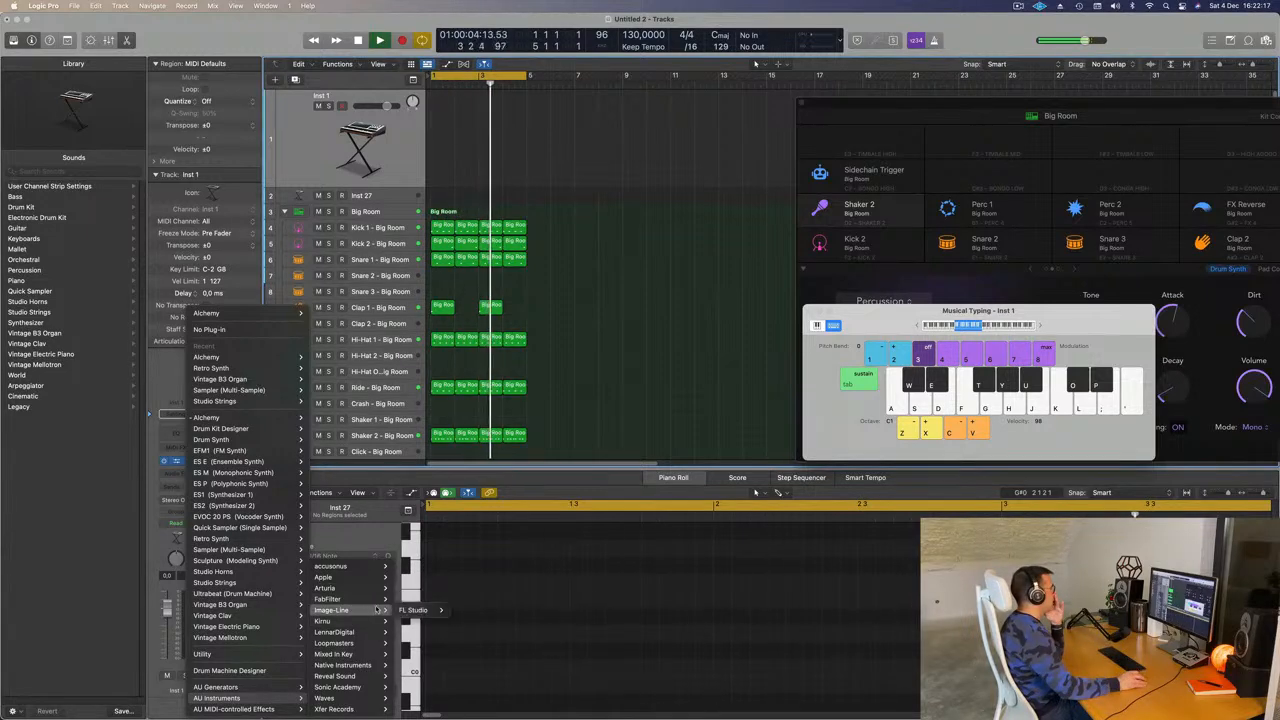
pyautogui.moveTo(388, 578)
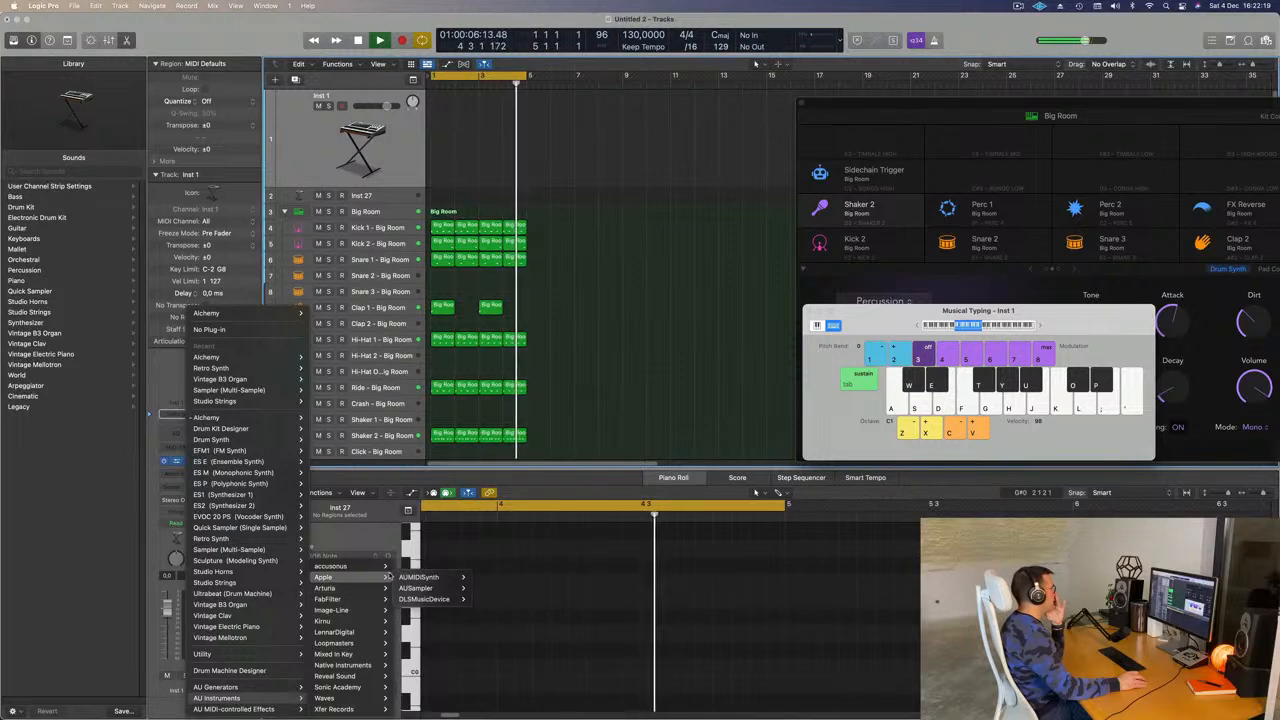
pyautogui.moveTo(376, 664)
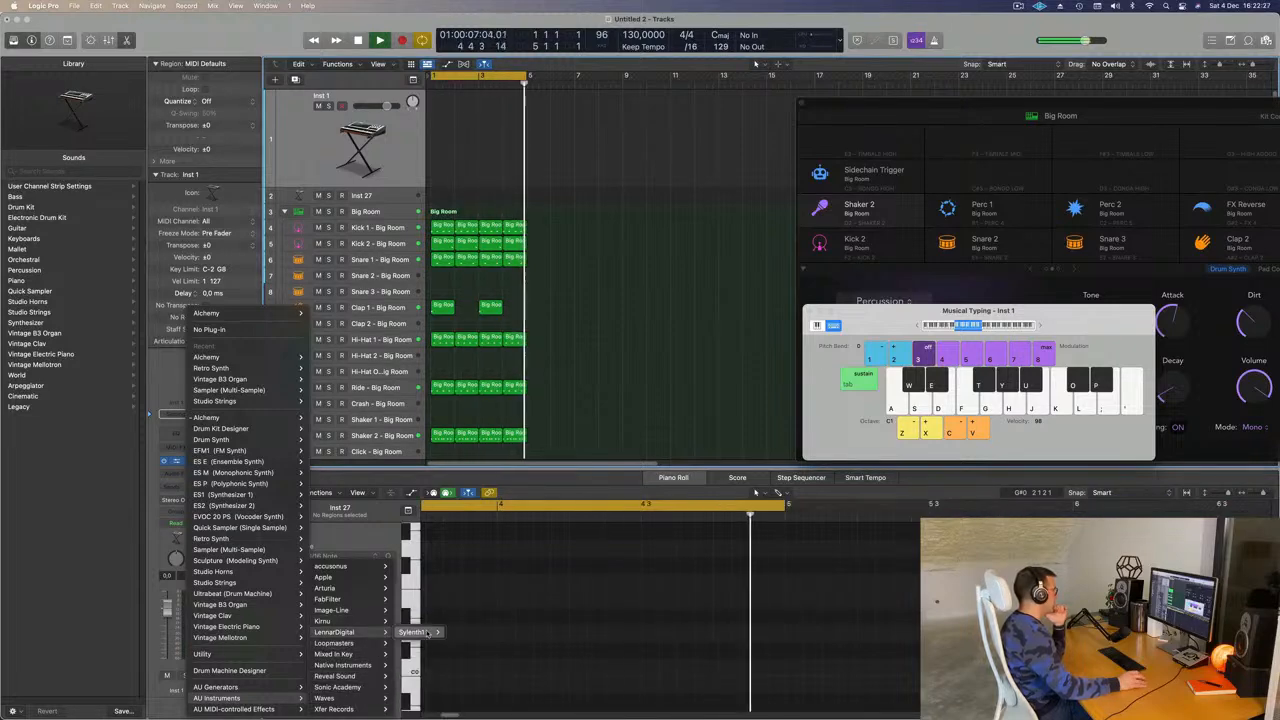
pyautogui.click(460, 632)
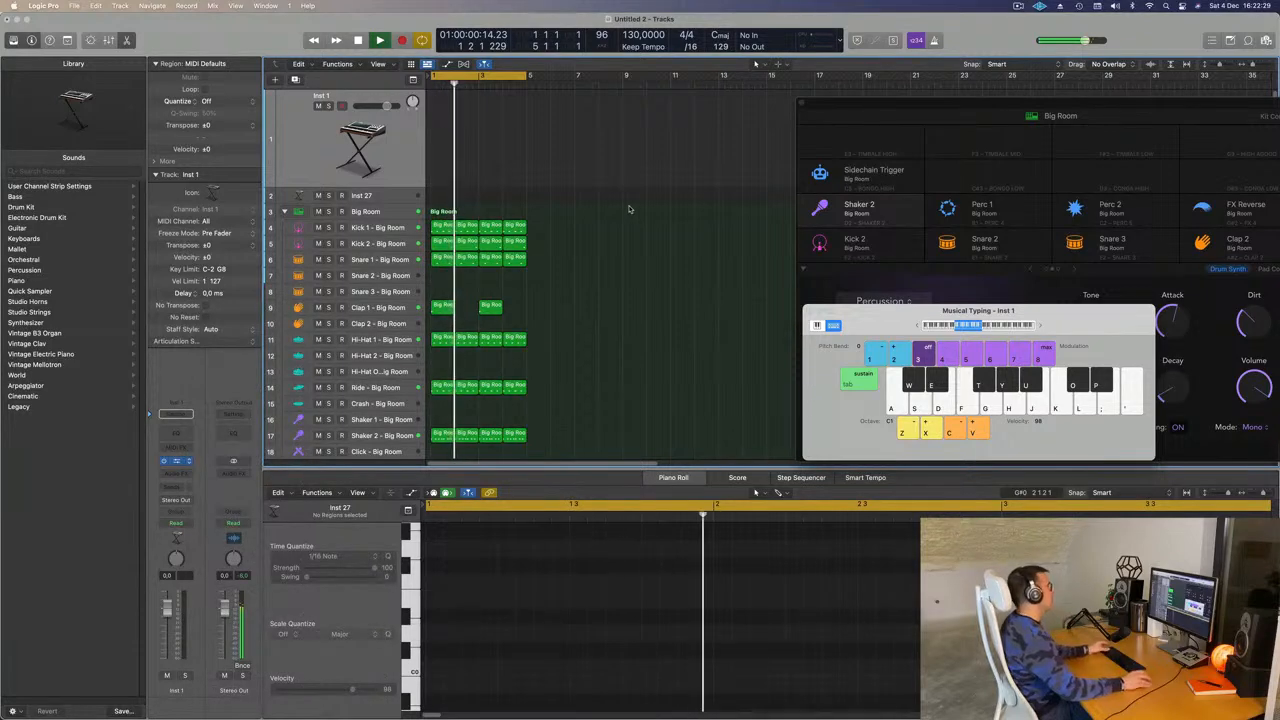
pyautogui.moveTo(650, 141); pyautogui.dragTo(621, 162)
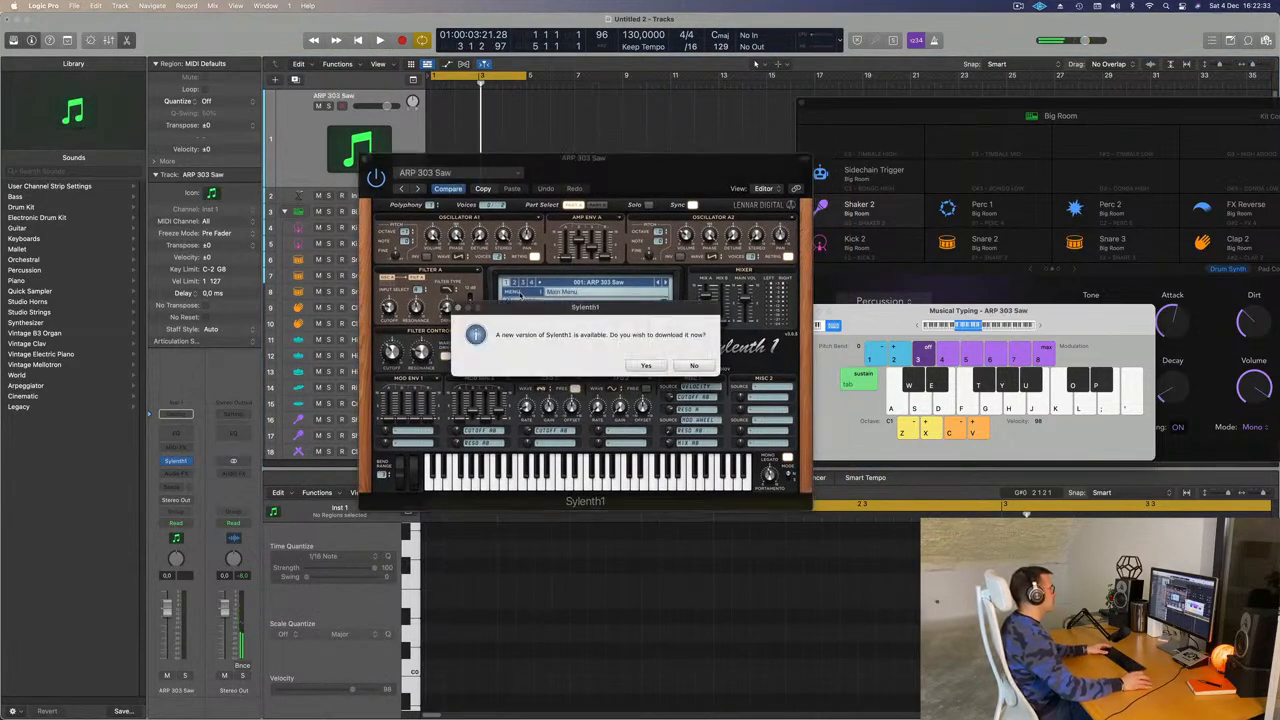
pyautogui.click(690, 365)
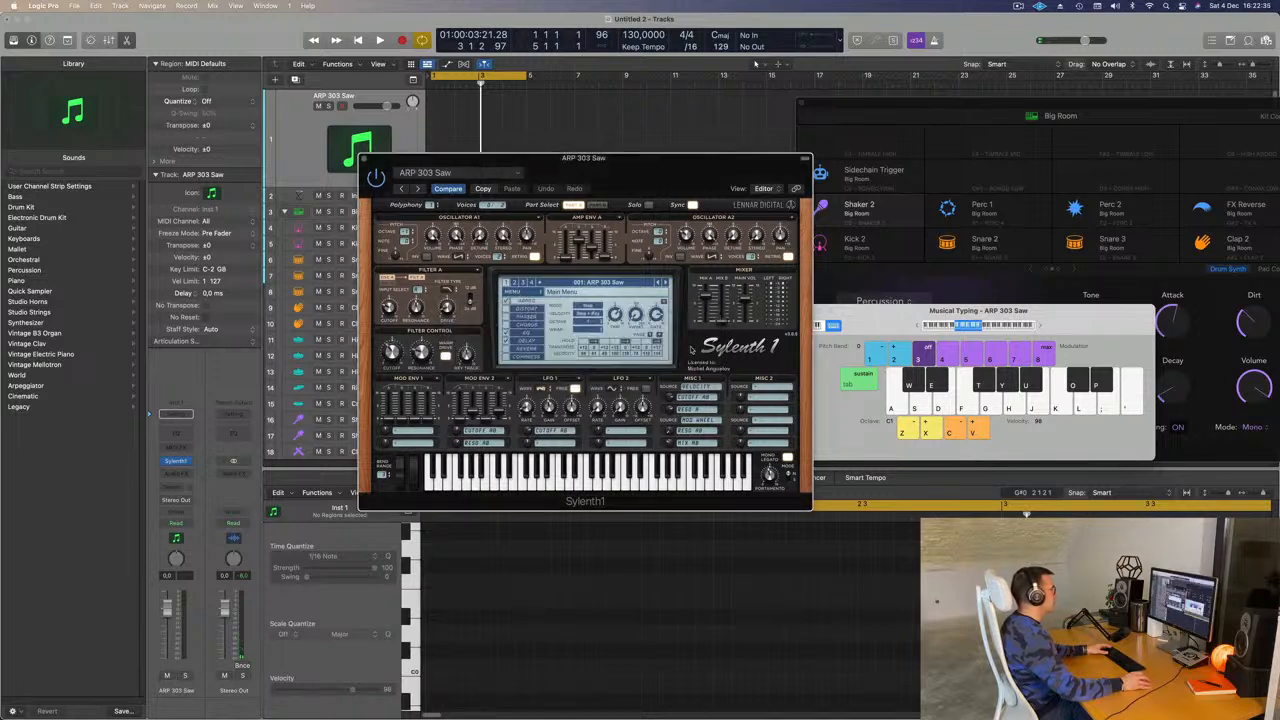
# Load the Sylenth1 Definitive Collection factory bank in Sylenth1 and choose its preset 027, BASS - Acid Bass
pyautogui.click(516, 291)
pyautogui.moveTo(560, 331)
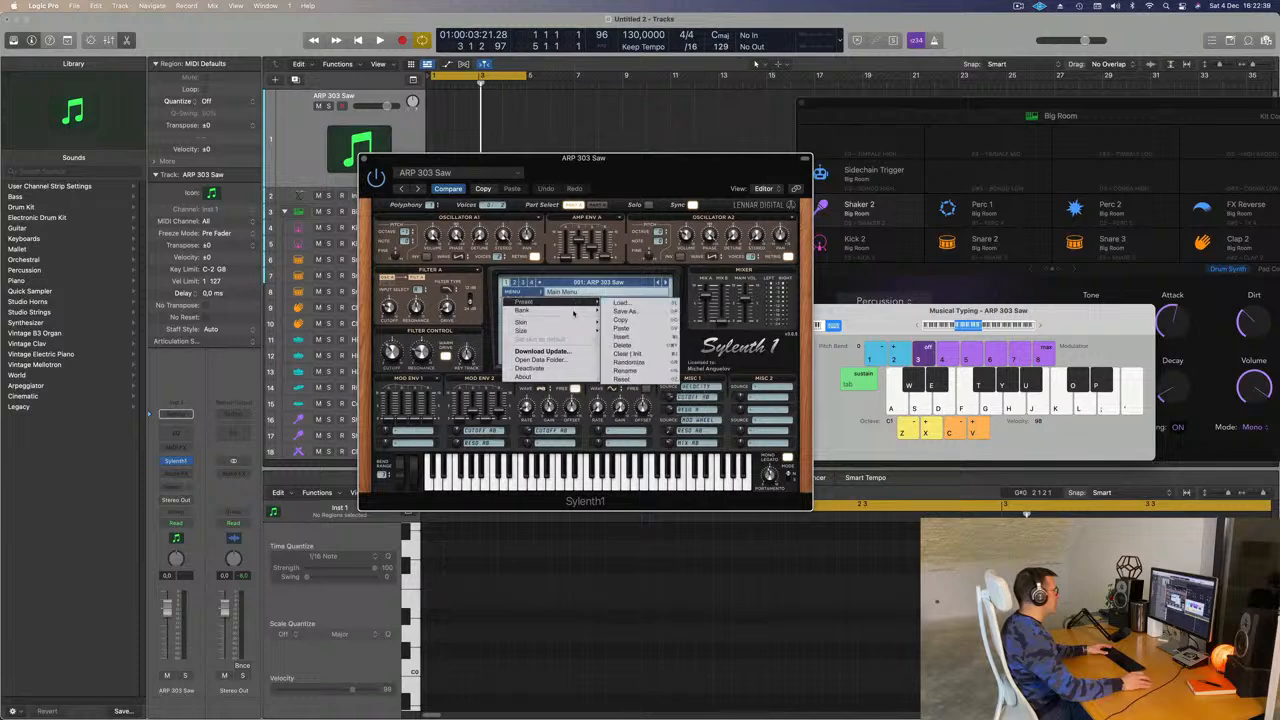
pyautogui.moveTo(573, 312)
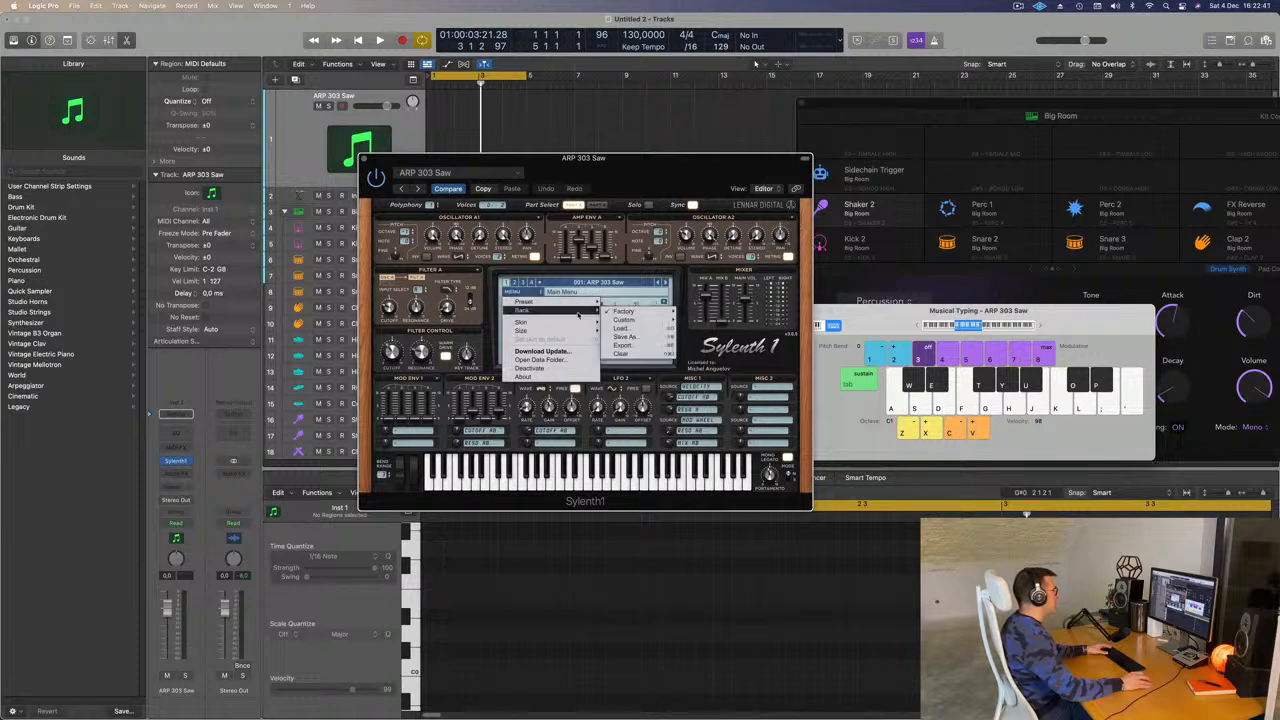
pyautogui.moveTo(655, 316)
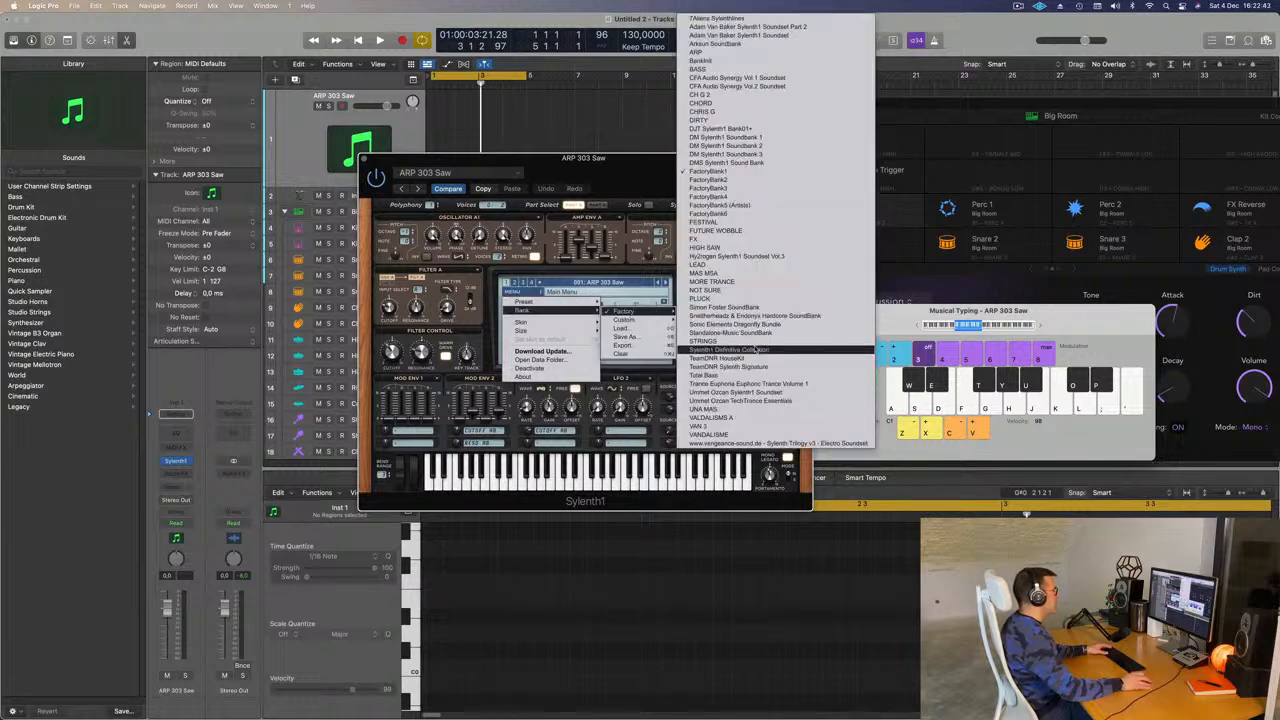
pyautogui.click(756, 349)
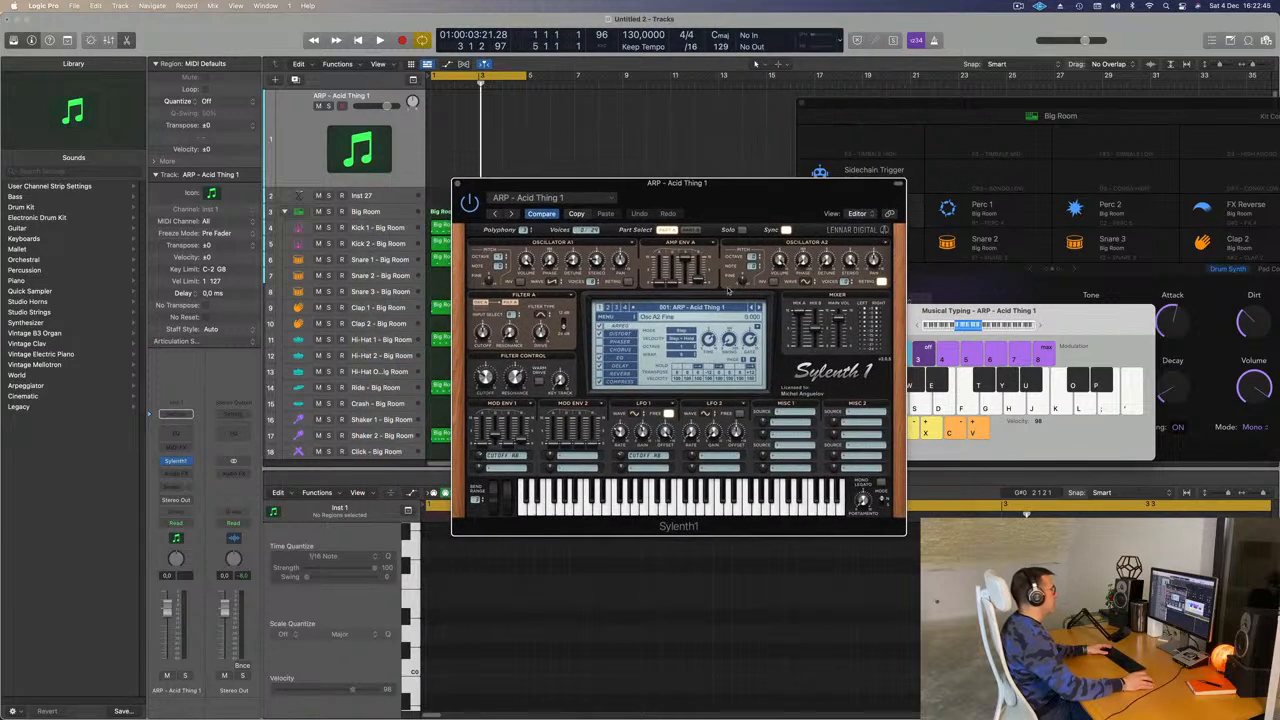
pyautogui.click(703, 307)
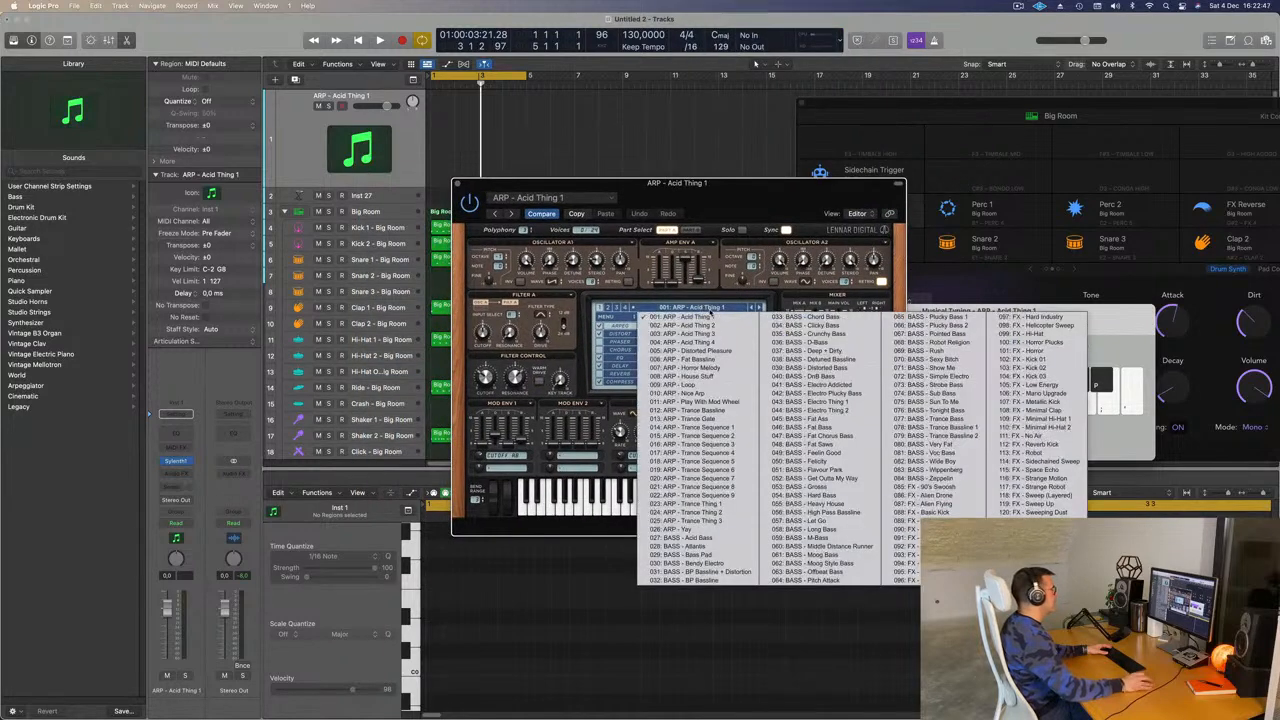
pyautogui.click(703, 539)
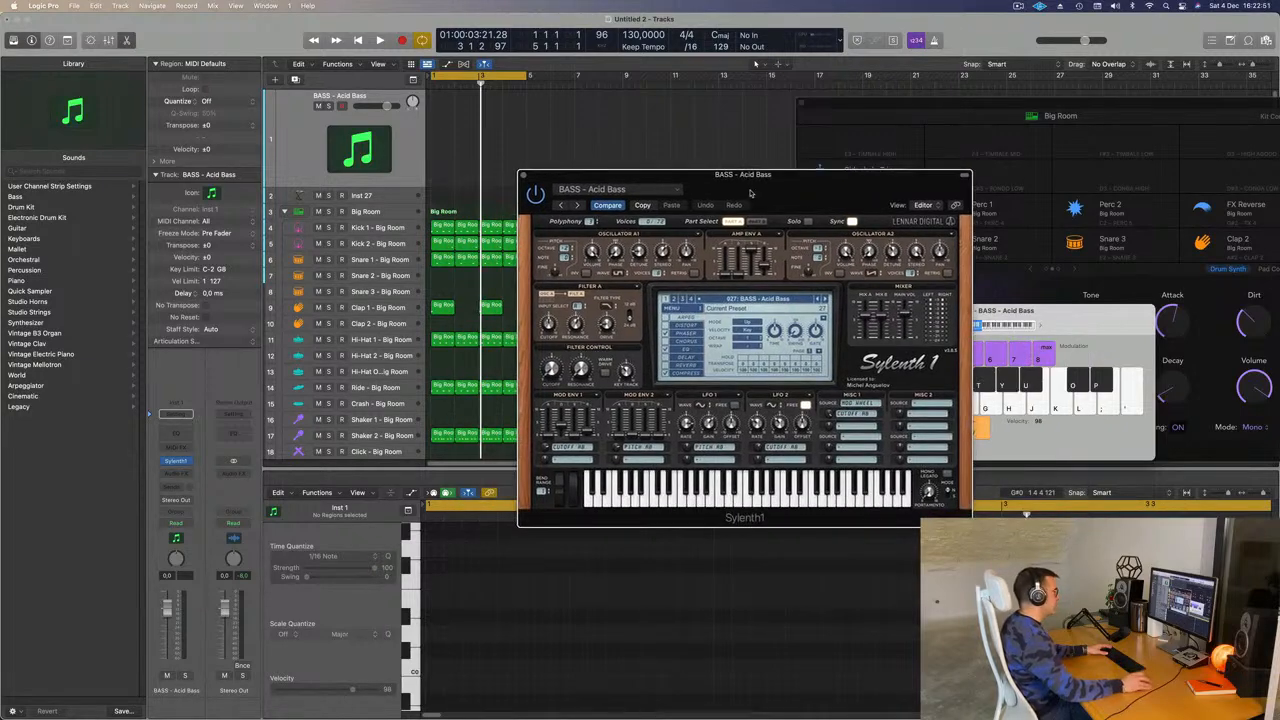
# Audition Acid Bass over the playing loop, then arrange the Musical Typing keyboard and the Sylenth1 window below the upper track rows
pyautogui.press('g')
pyautogui.press('space')
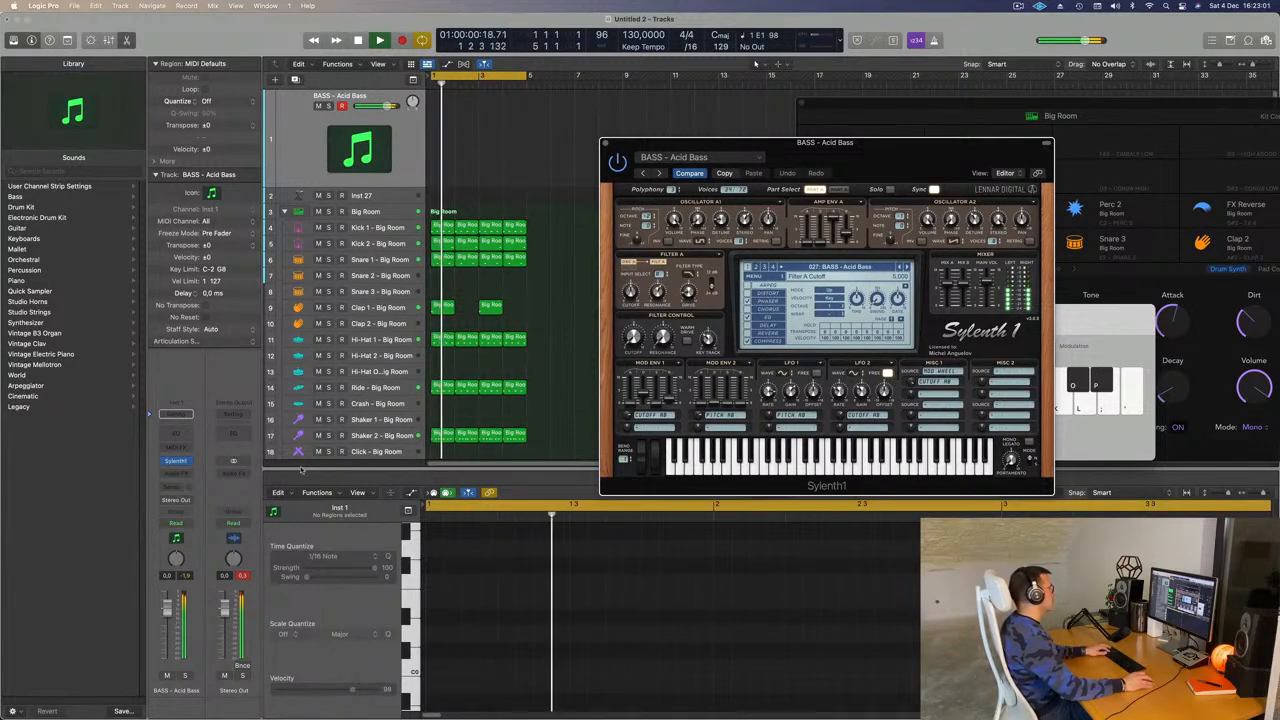
pyautogui.press('super+k')
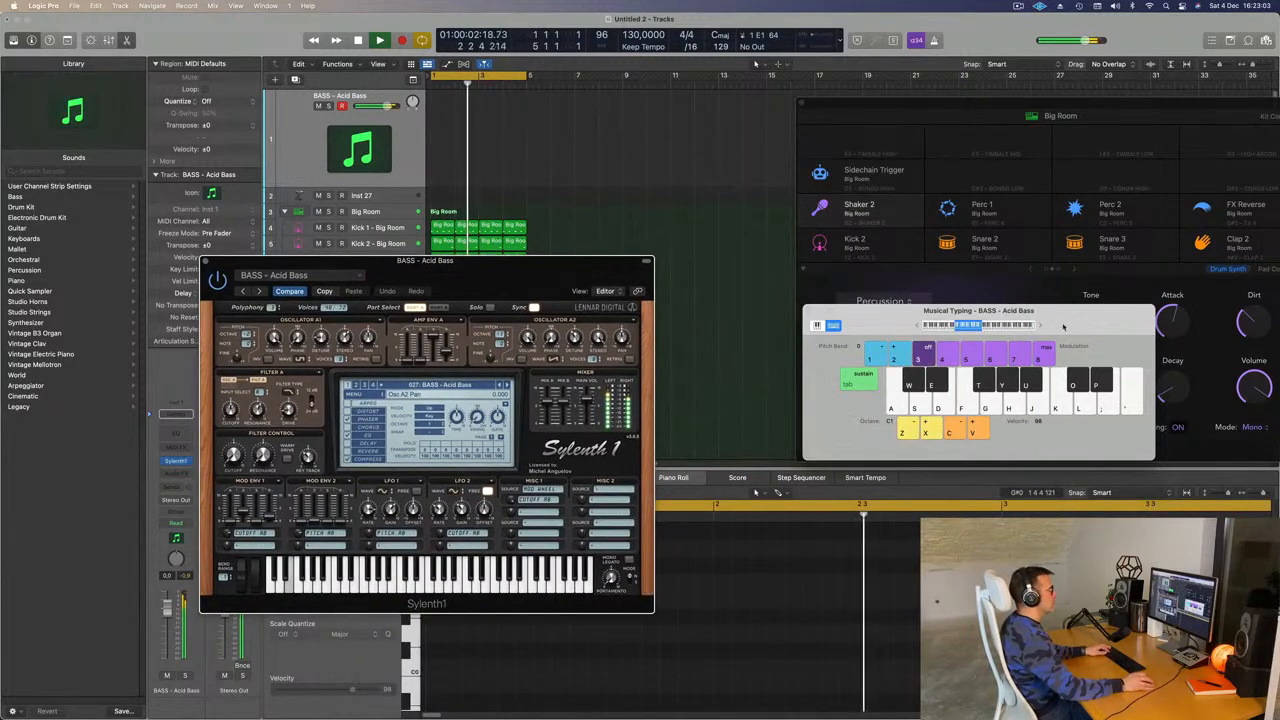
pyautogui.moveTo(1066, 328); pyautogui.dragTo(1143, 236)
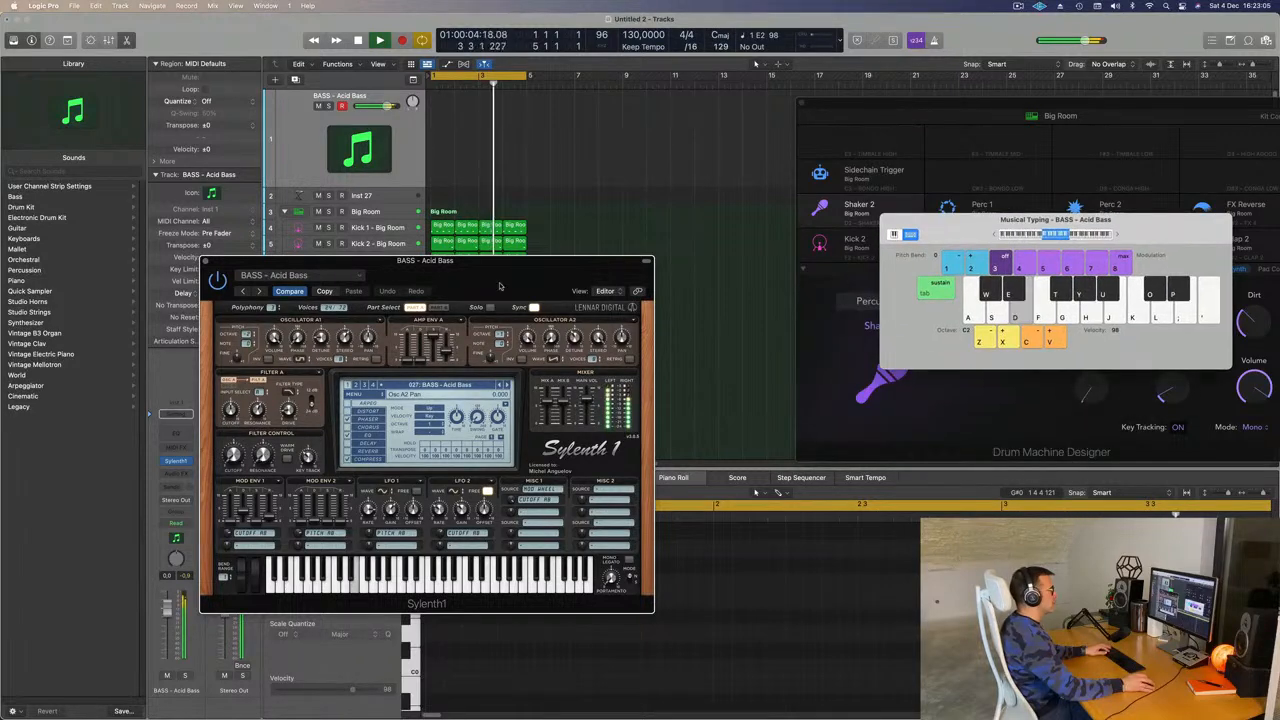
pyautogui.moveTo(467, 279); pyautogui.dragTo(716, 286)
# Lower the bass synth track's volume to about -5.8 dB and switch off the distortion effect in Sylenth1
pyautogui.click(755, 63)
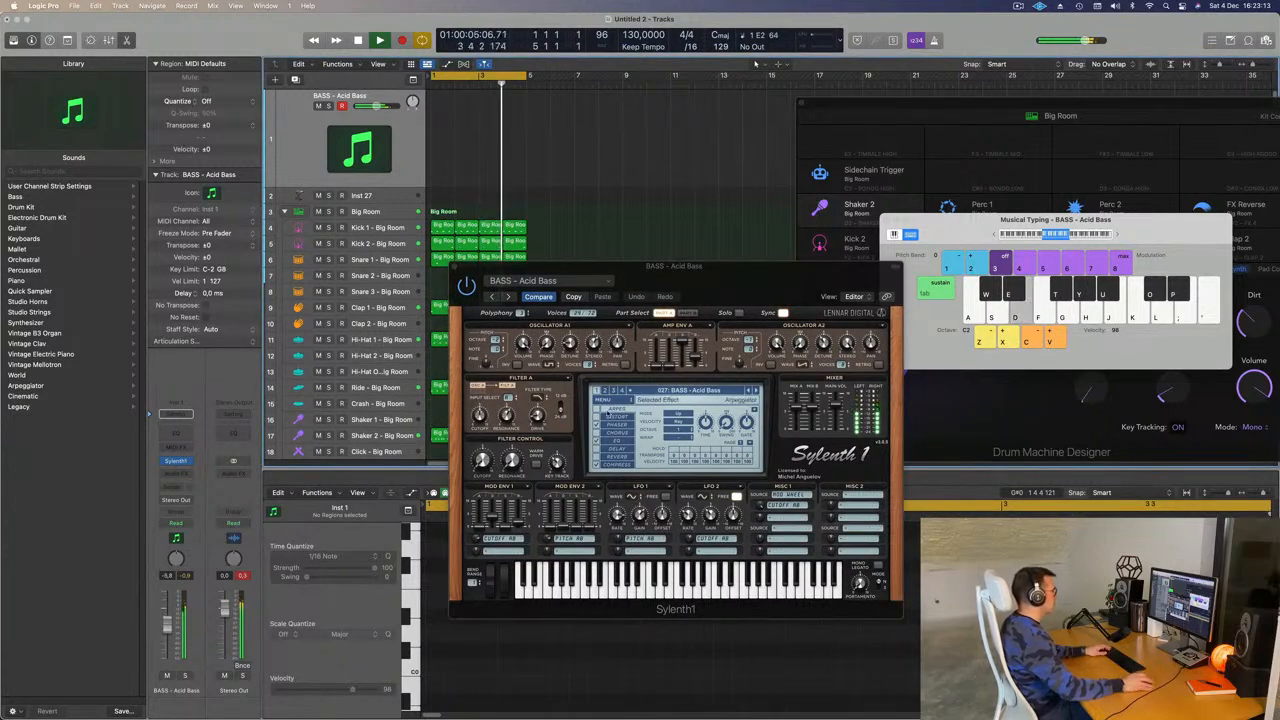
pyautogui.click(597, 410)
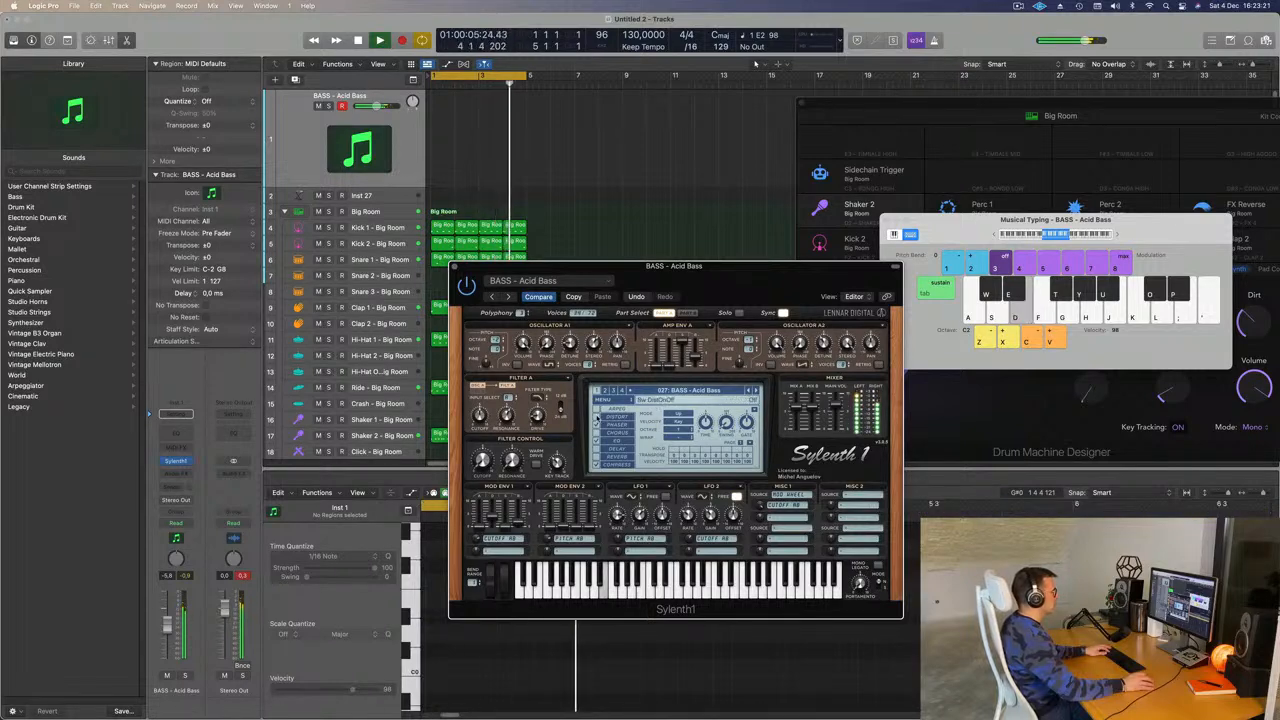
pyautogui.moveTo(693, 267); pyautogui.dragTo(816, 184)
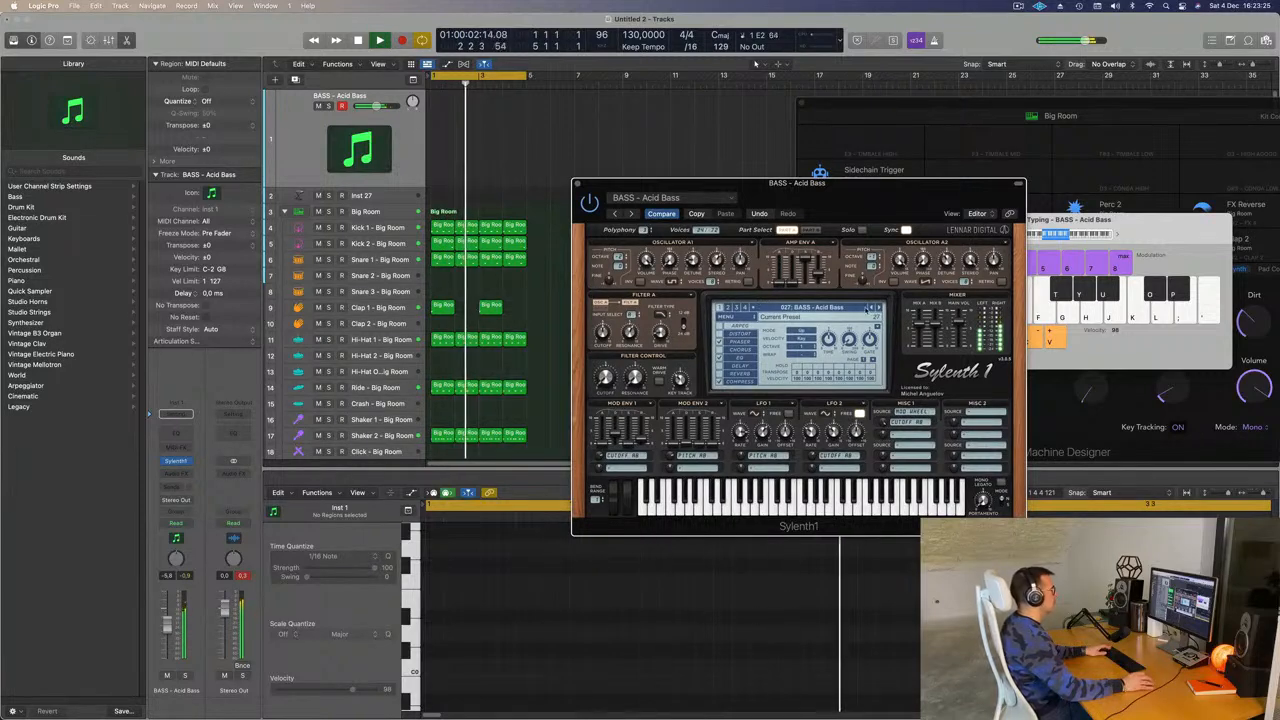
# Step forward through the bass presets to 034, BASS - Clicky Bass, and try notes on it during playback
pyautogui.click(878, 309)
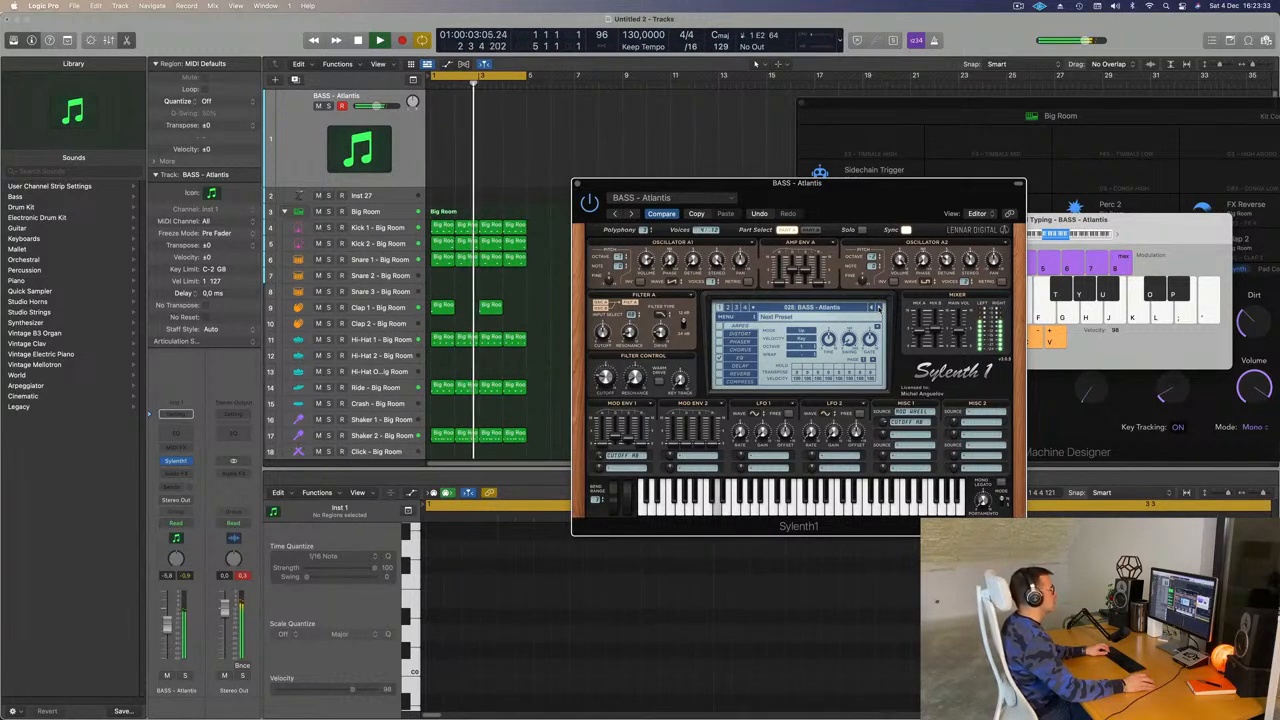
pyautogui.click(879, 308)
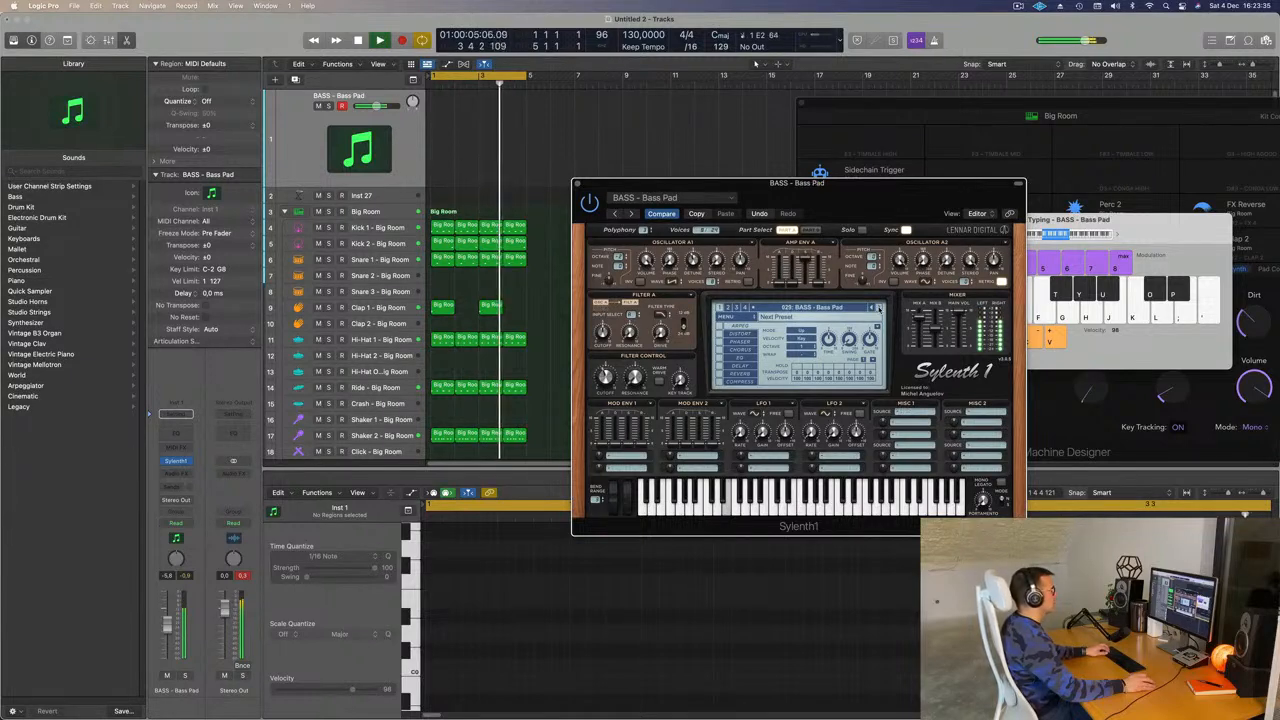
pyautogui.click(879, 308)
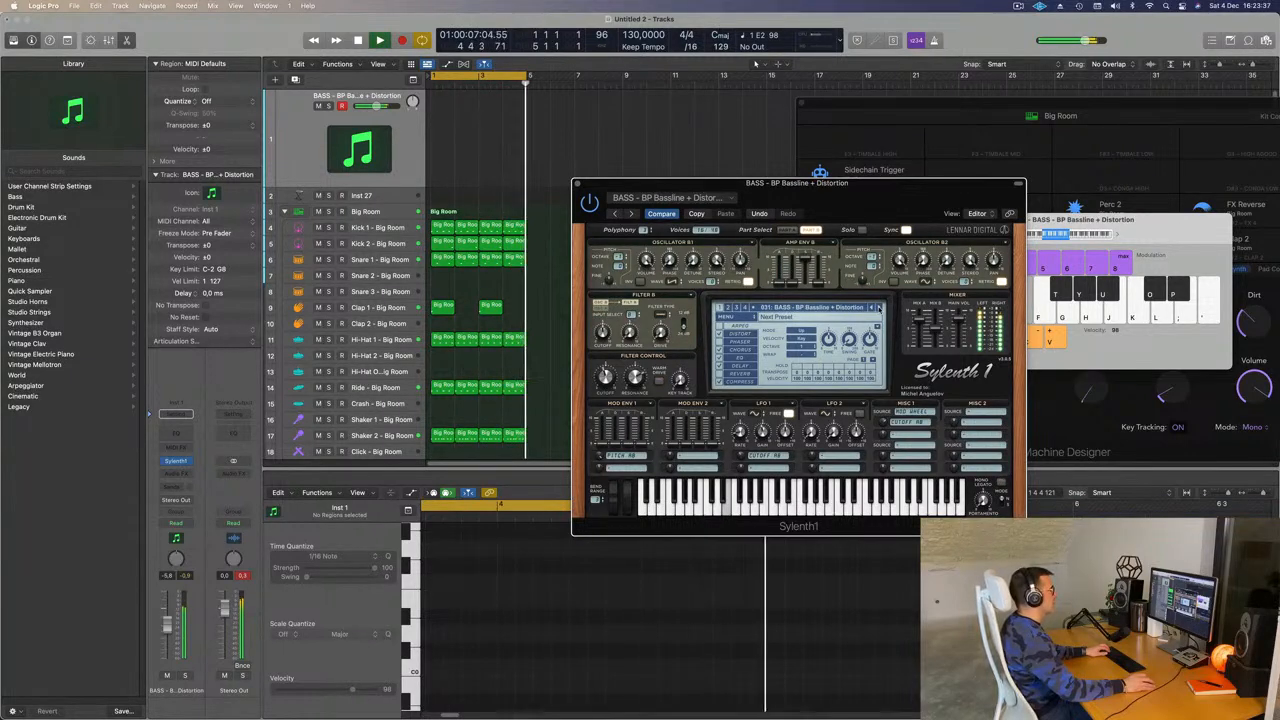
pyautogui.click(879, 308)
pyautogui.click(879, 308)
pyautogui.click(879, 308)
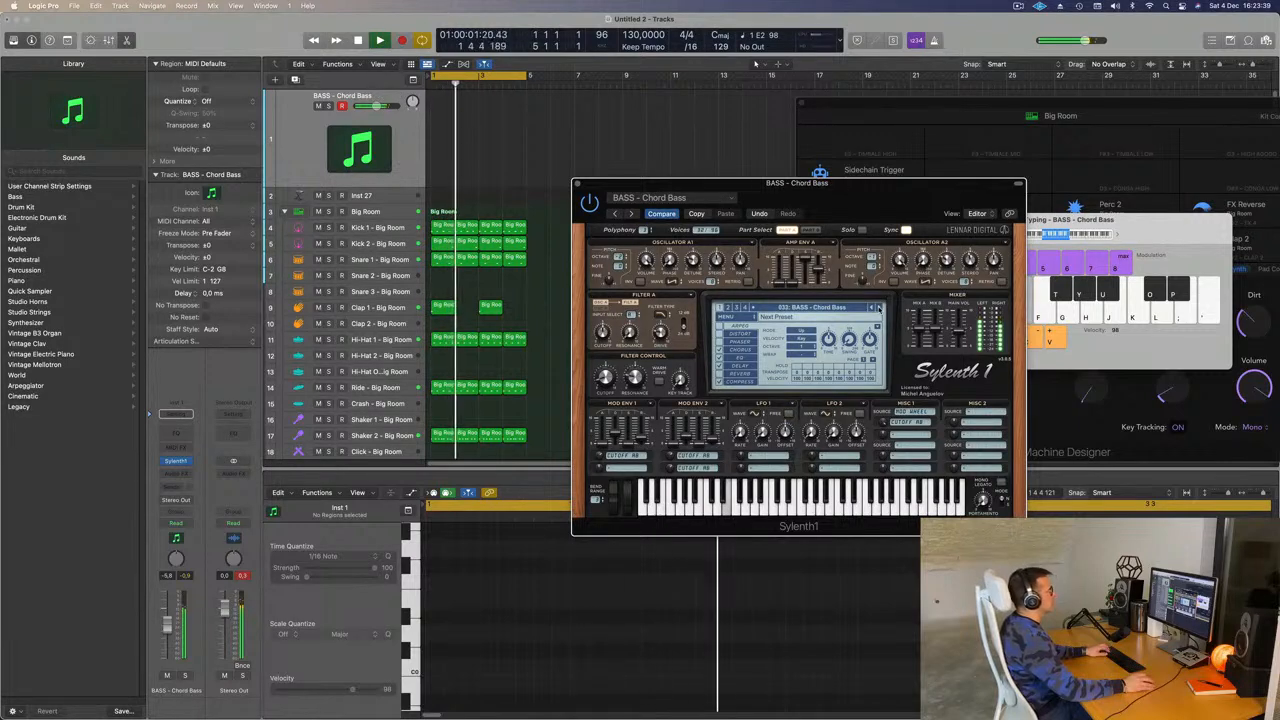
pyautogui.click(879, 308)
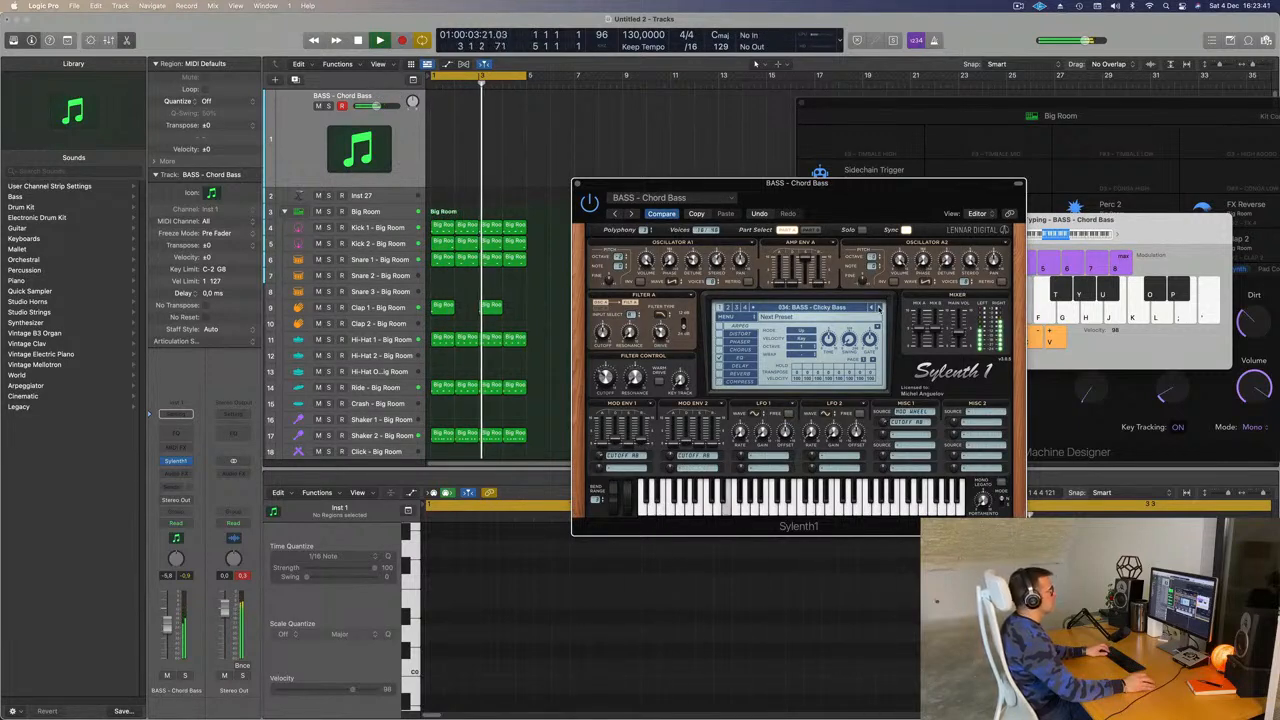
pyautogui.press('h')
pyautogui.press('d')
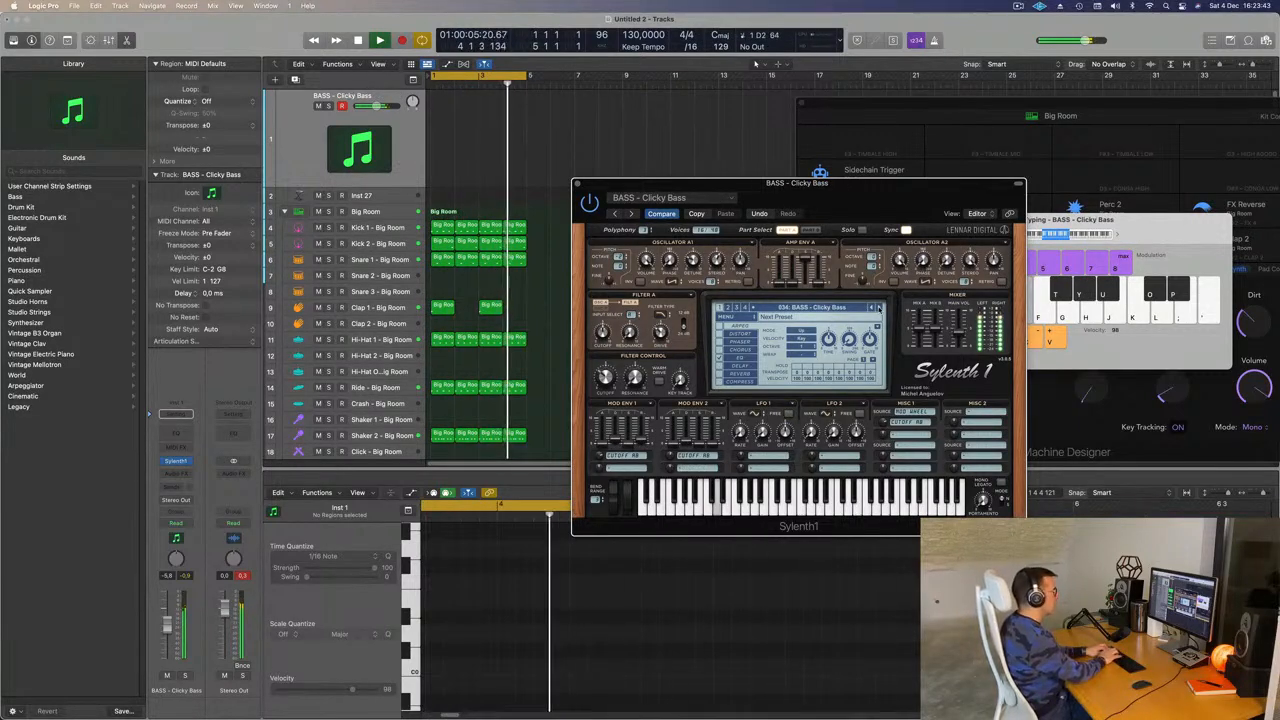
# Continue through the presets to 038, BASS - Detuned Bassline, and audition it with a few notes before stopping playback
pyautogui.click(879, 308)
pyautogui.click(879, 308)
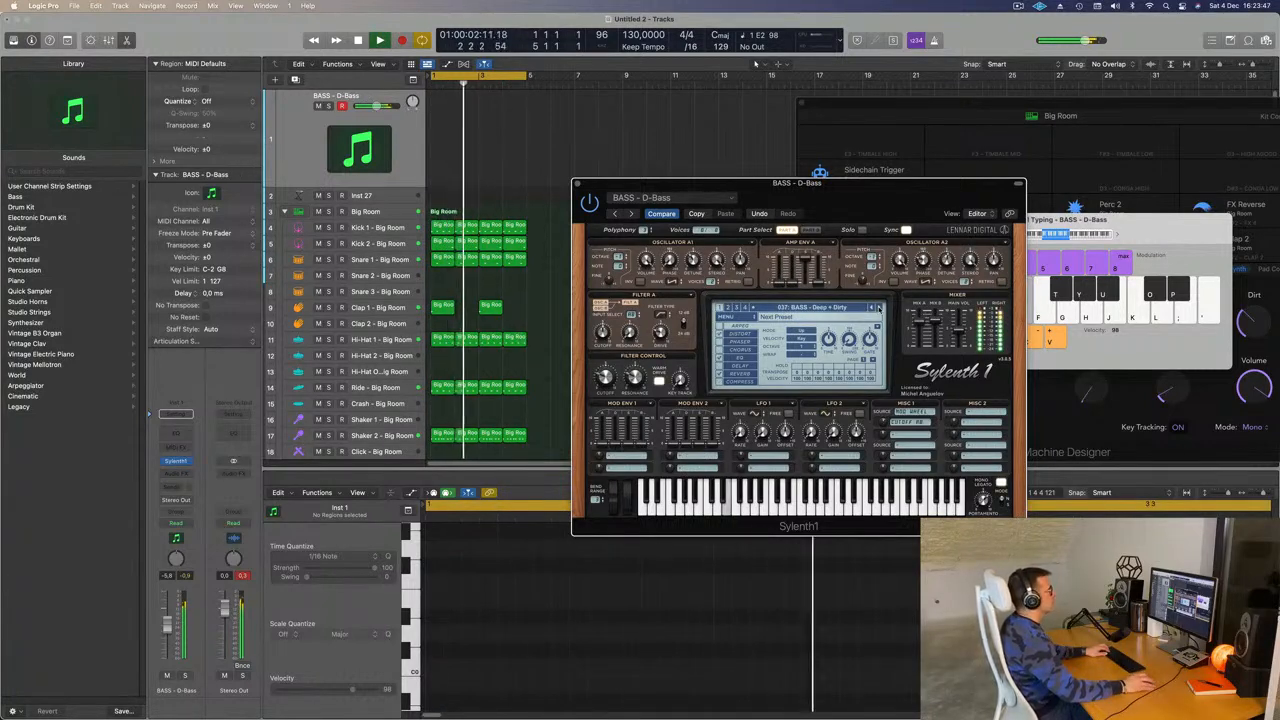
pyautogui.click(879, 308)
pyautogui.click(879, 308)
pyautogui.press('a')
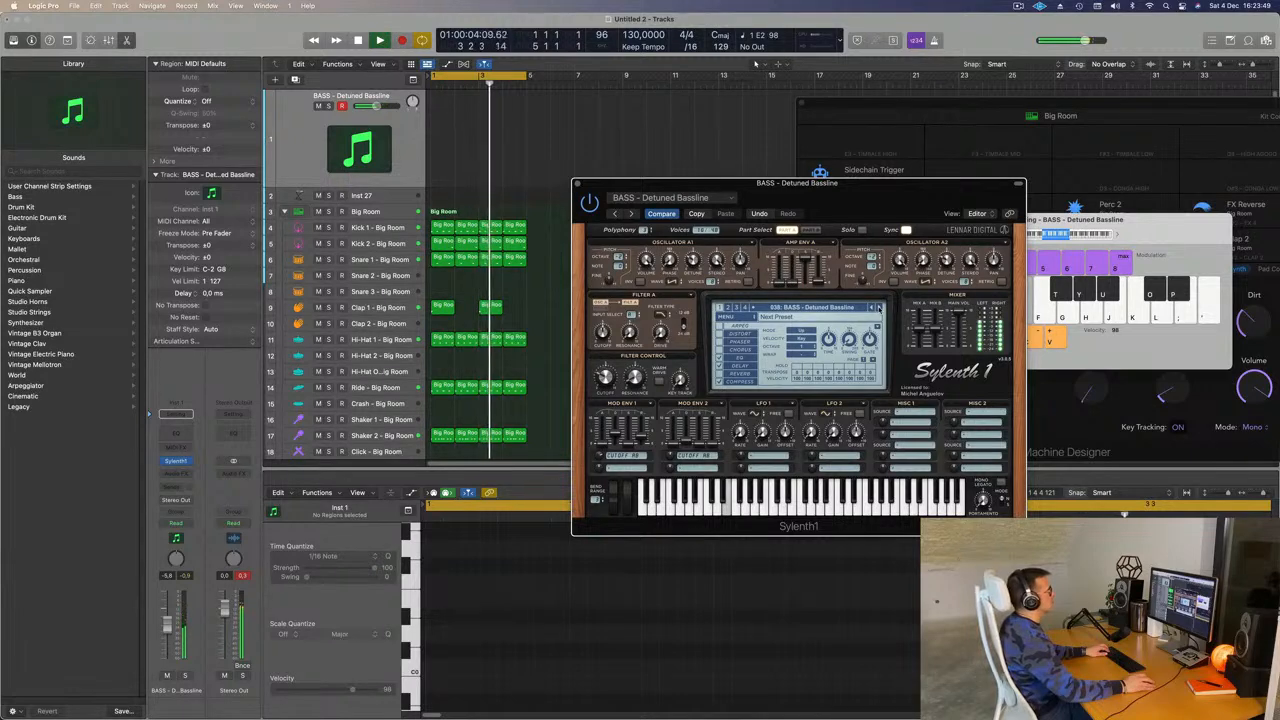
pyautogui.press('g')
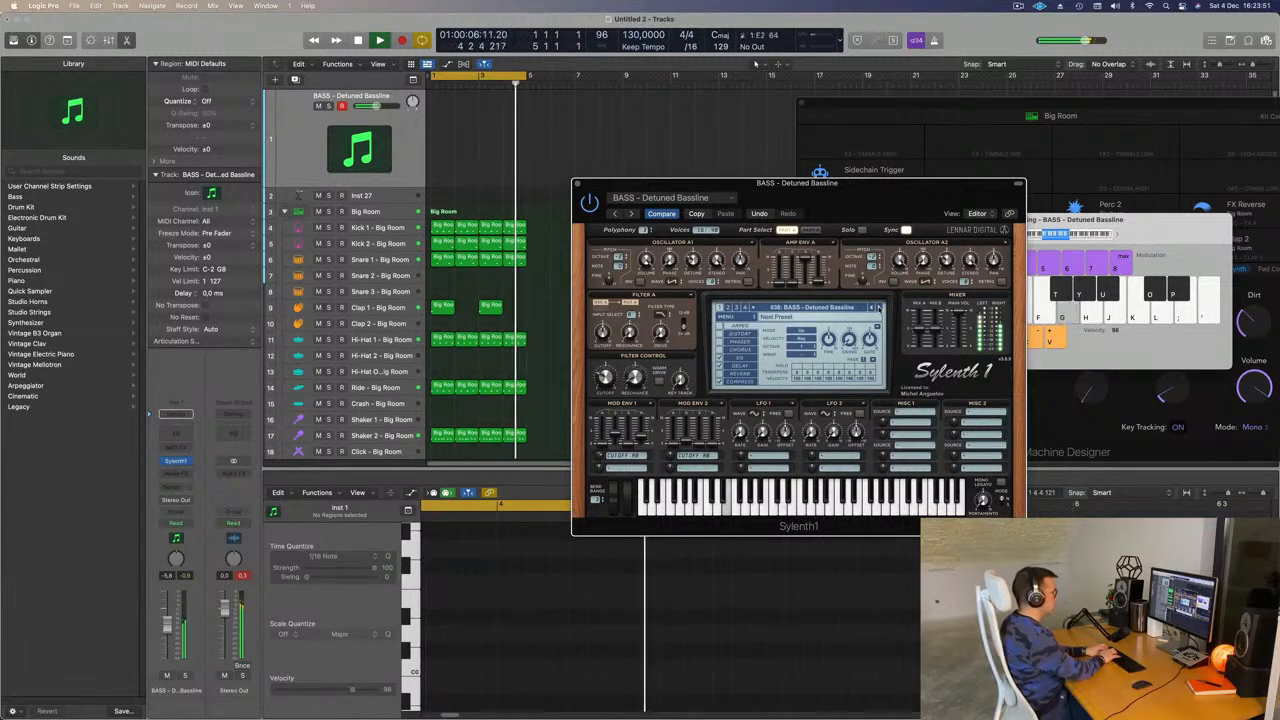
pyautogui.press('h')
pyautogui.press('d')
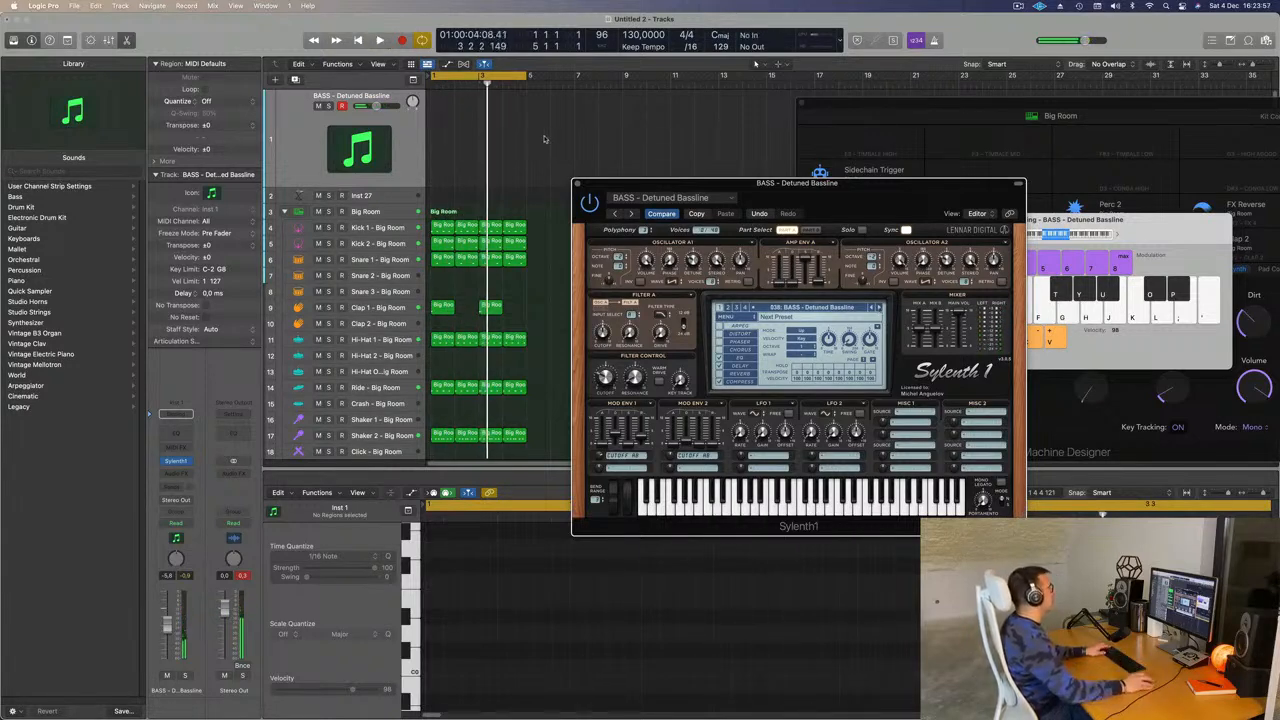
# Repeat all the drum regions up to bar 17 and extend the cycle range to match for playback
pyautogui.press('super+a')
pyautogui.press('super+r')
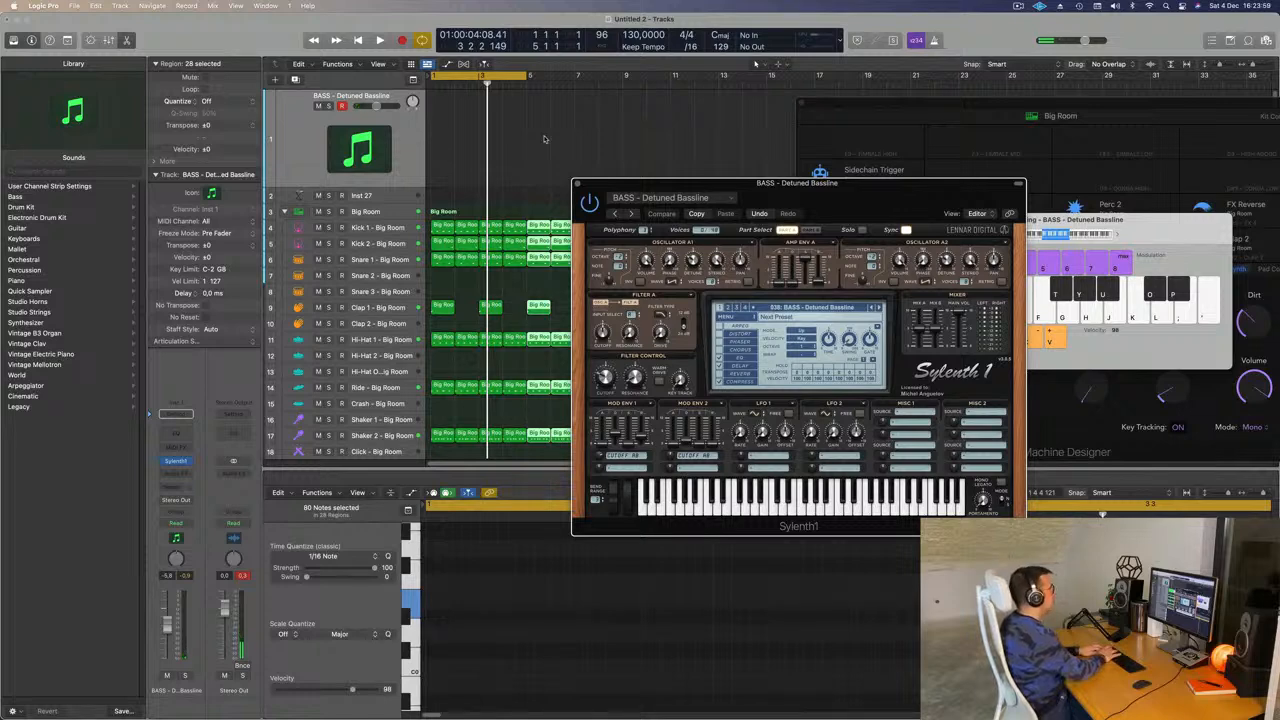
pyautogui.moveTo(766, 185); pyautogui.dragTo(549, 332)
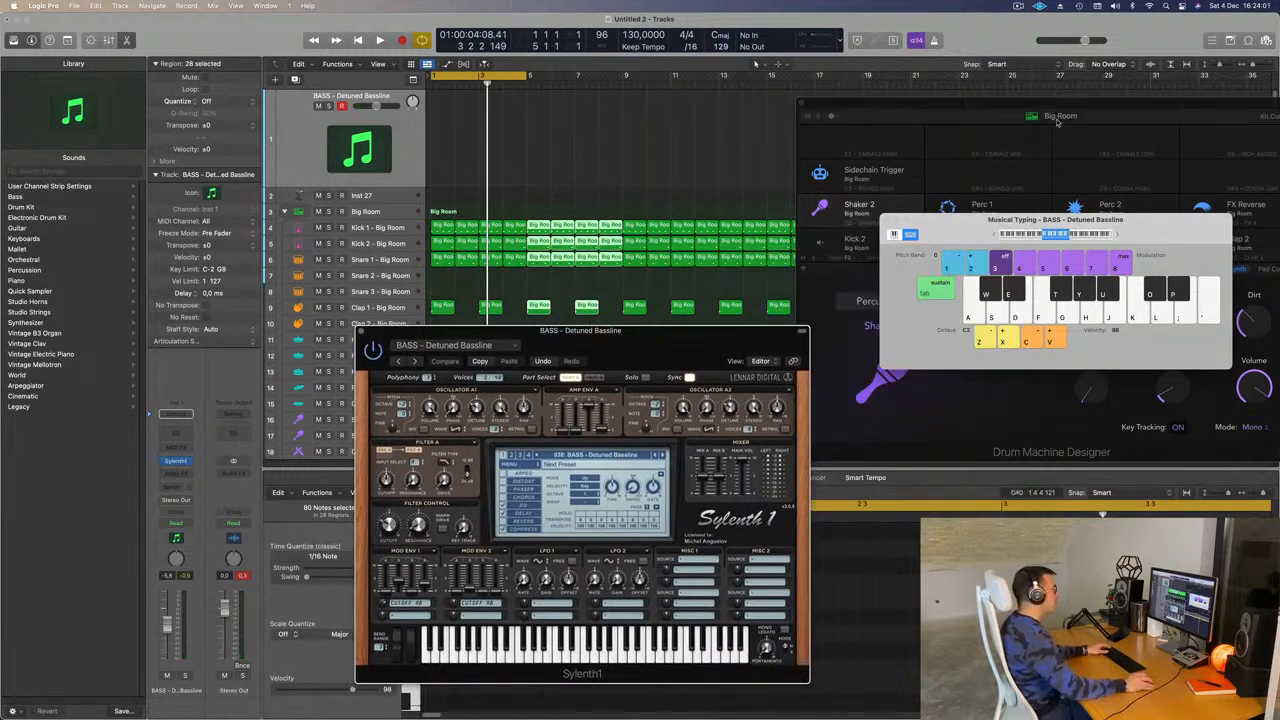
pyautogui.moveTo(986, 106); pyautogui.dragTo(1204, 228)
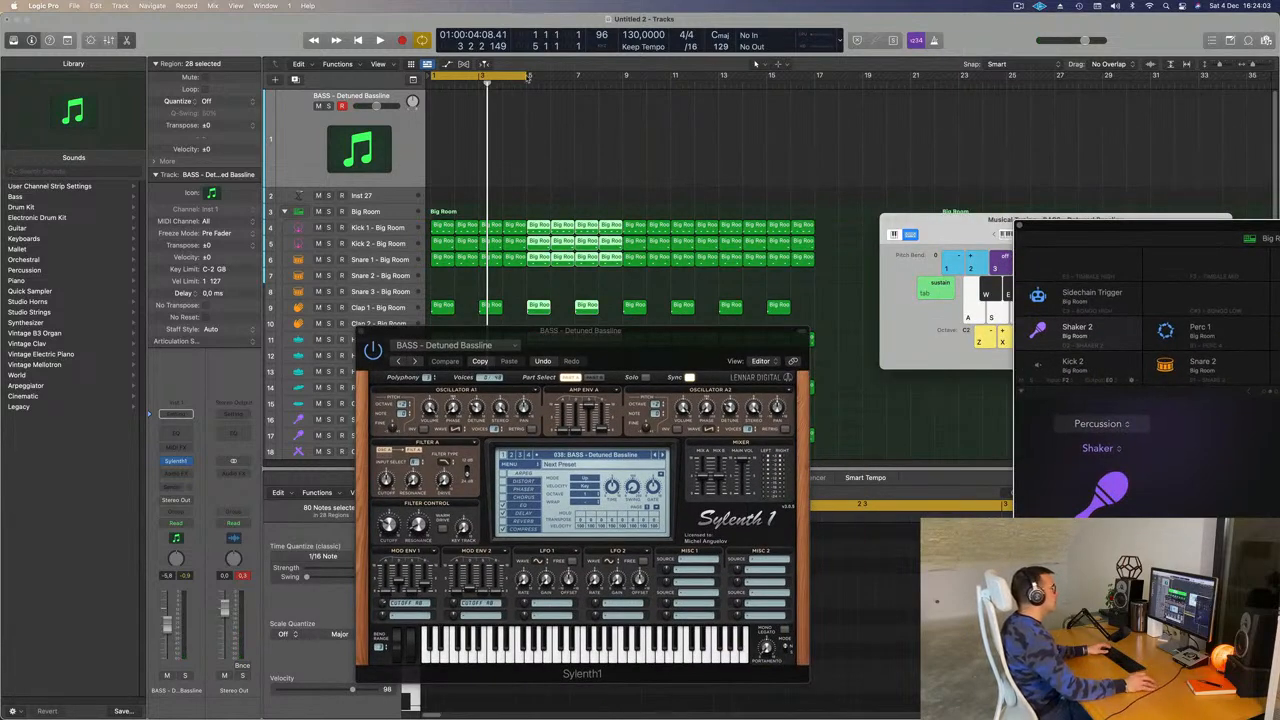
pyautogui.moveTo(528, 78); pyautogui.dragTo(811, 86)
pyautogui.press('space')
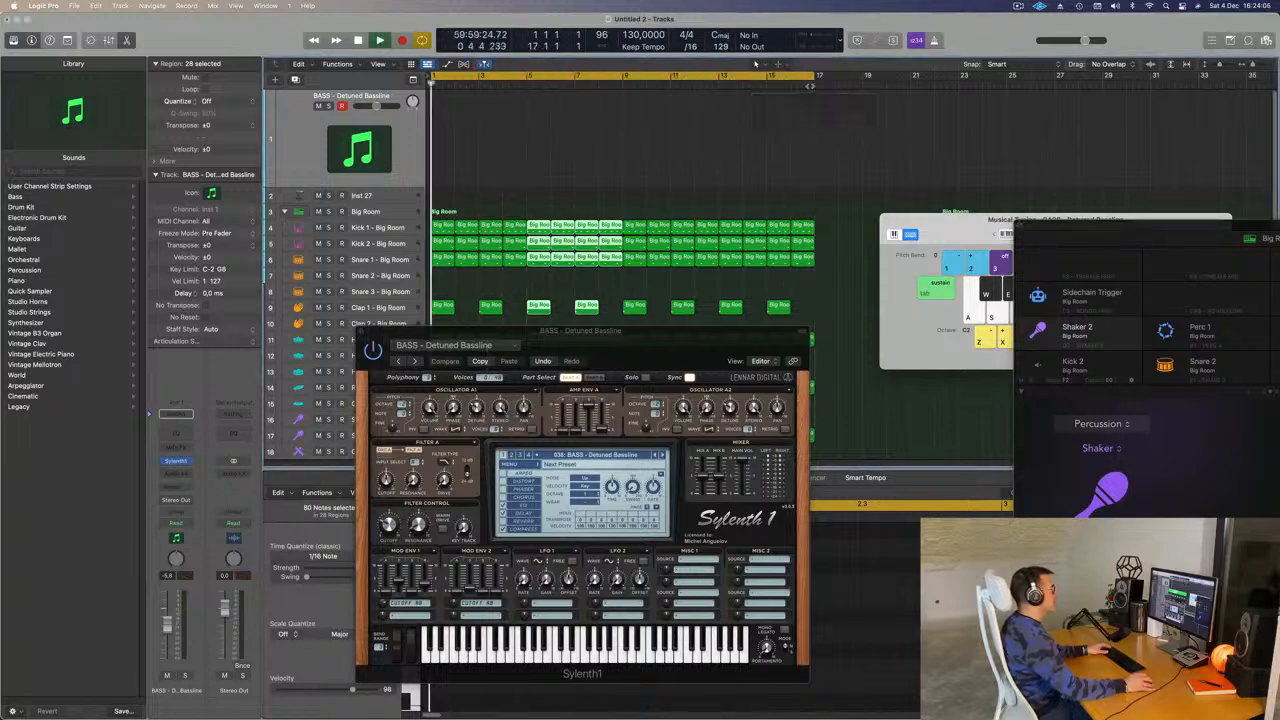
# Bring the Musical Typing keyboard to the front and insert a stereo Compressor on the Detuned Bassline track
pyautogui.click(882, 291)
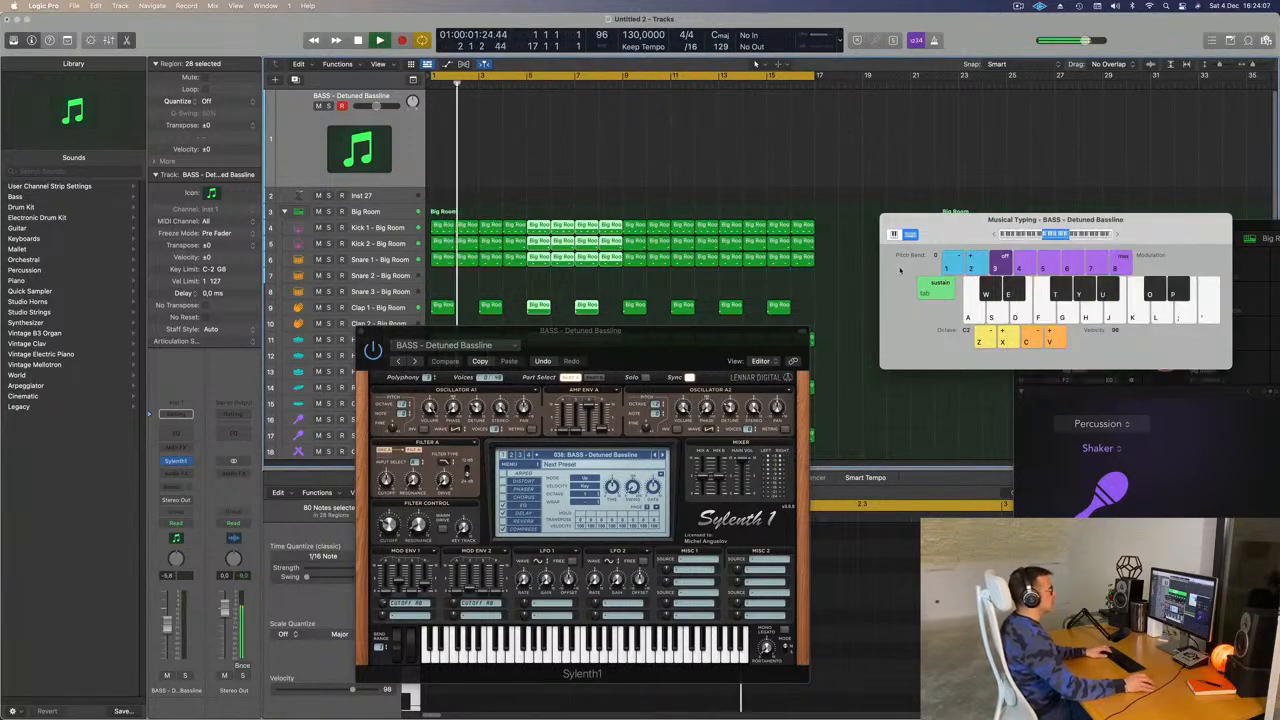
pyautogui.moveTo(602, 337); pyautogui.dragTo(648, 290)
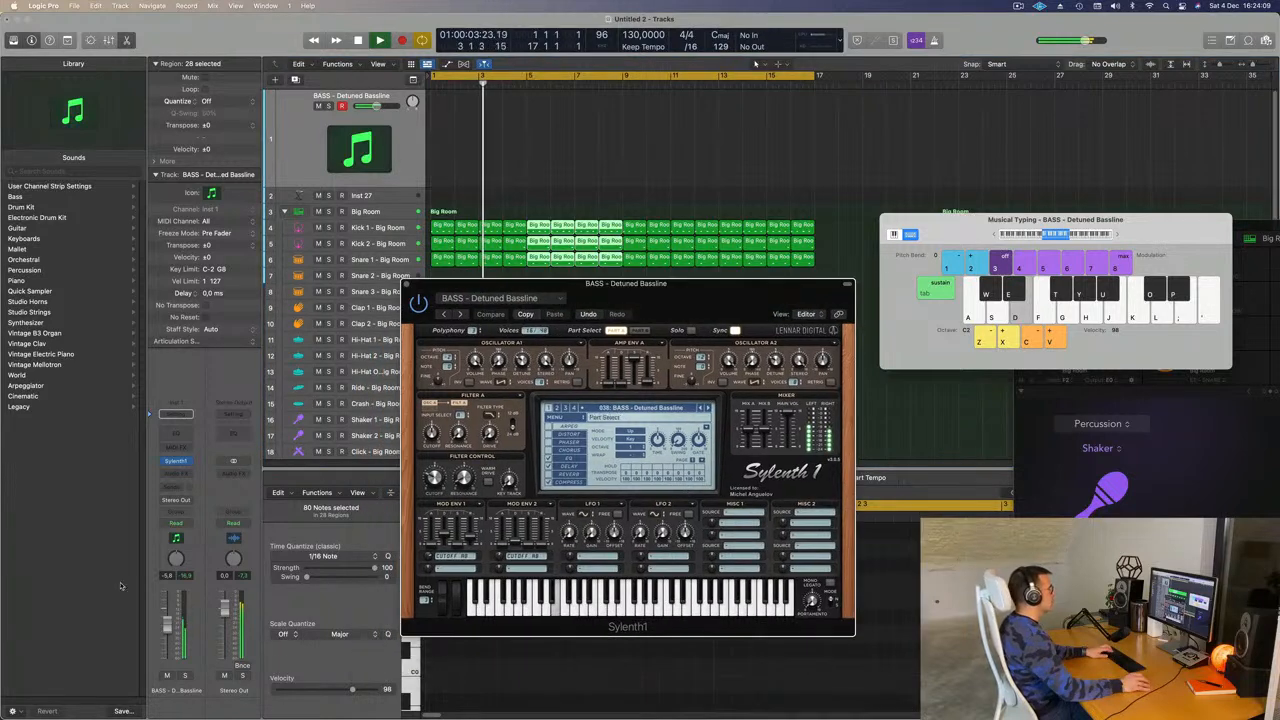
pyautogui.click(205, 453)
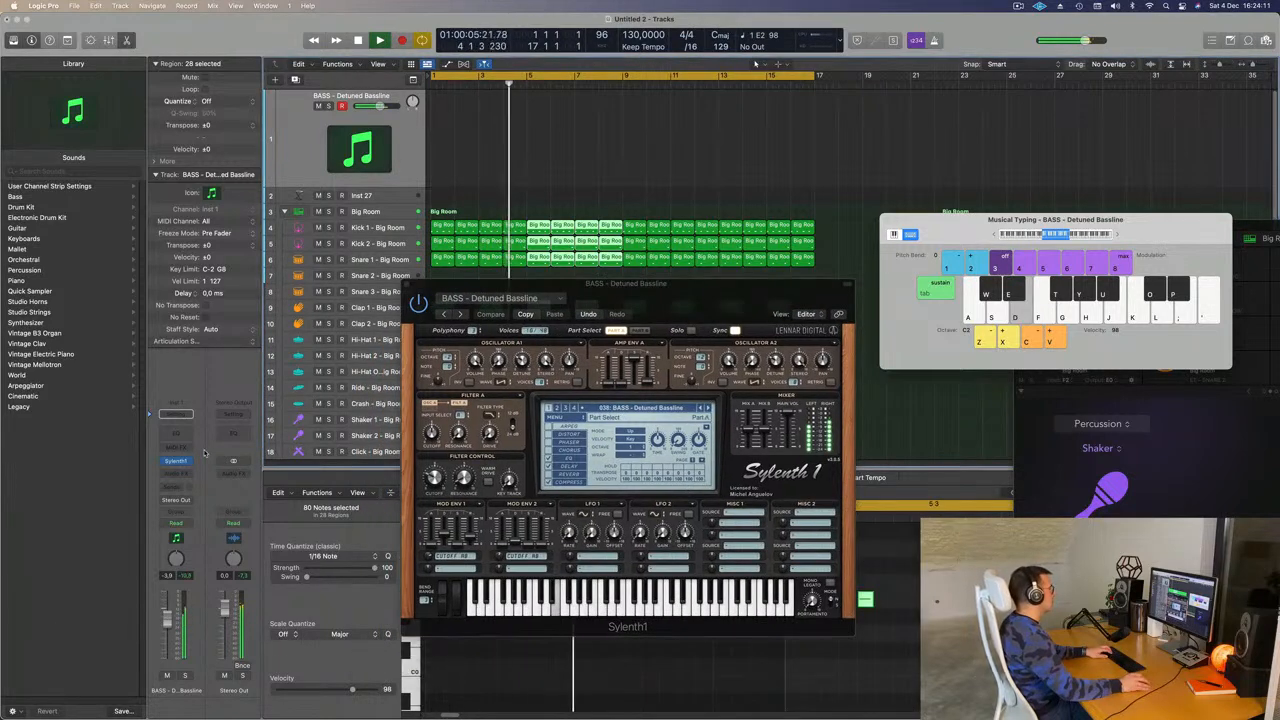
pyautogui.click(185, 473)
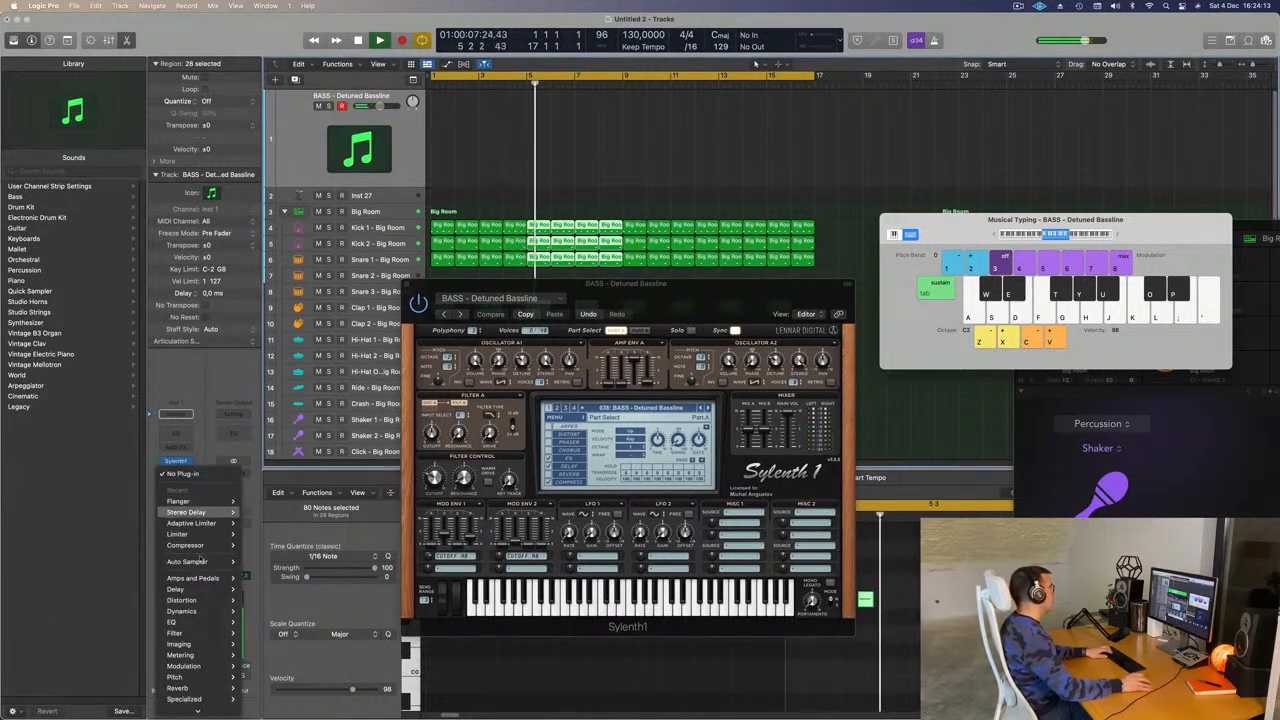
pyautogui.moveTo(201, 610)
pyautogui.moveTo(268, 622)
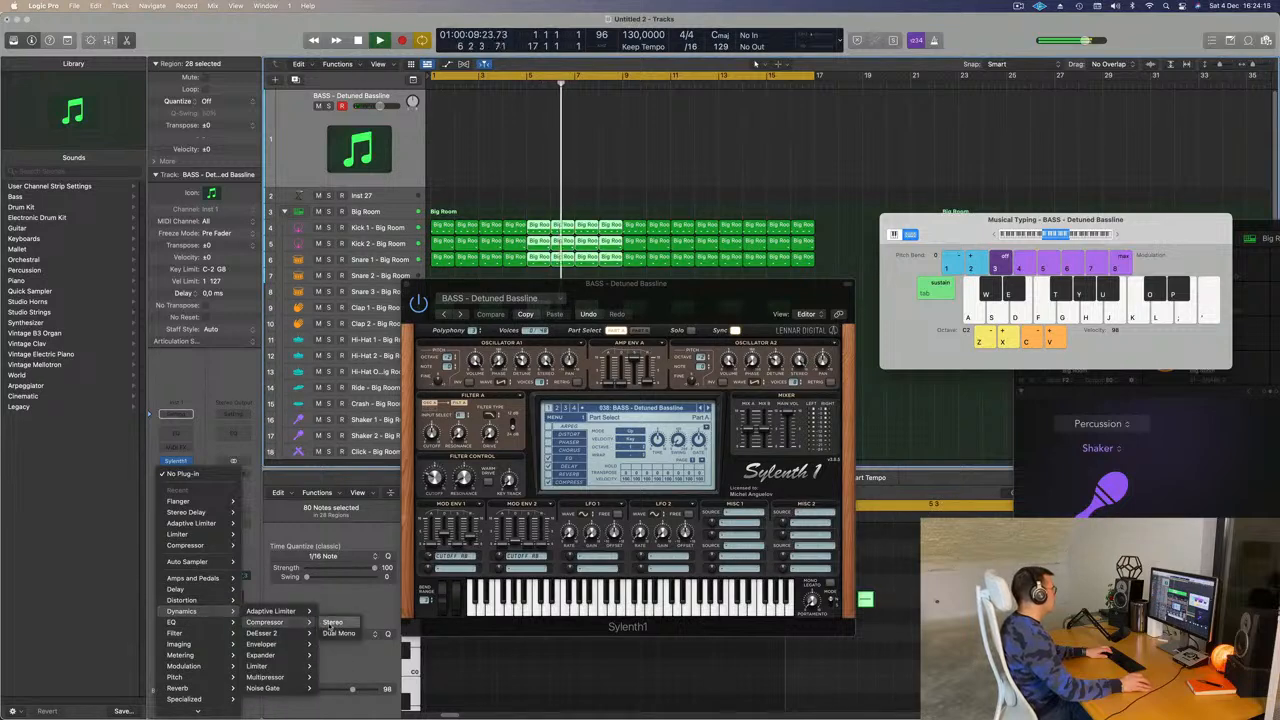
pyautogui.click(335, 622)
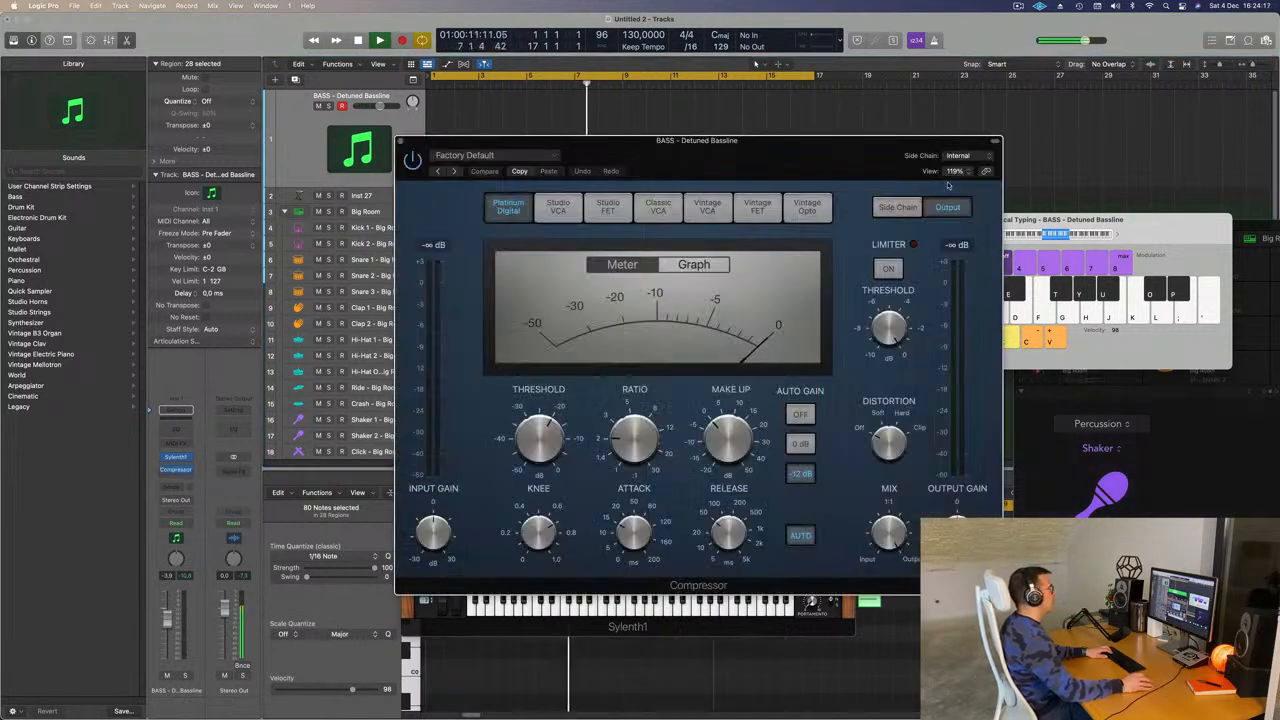
# Set the Compressor's side chain source to Inst 2 and raise the bass track's volume to nearly 0 dB
pyautogui.click(960, 157)
pyautogui.moveTo(963, 198)
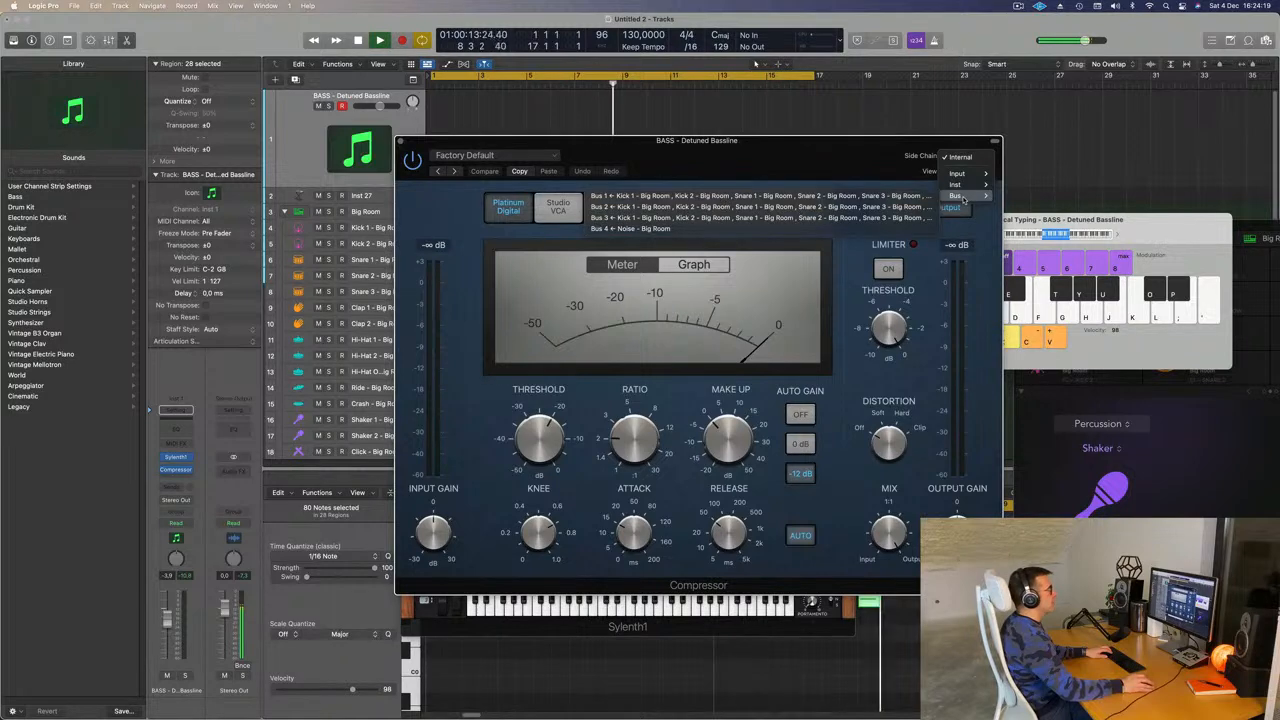
pyautogui.click(1037, 184)
pyautogui.moveTo(795, 151); pyautogui.dragTo(879, 134)
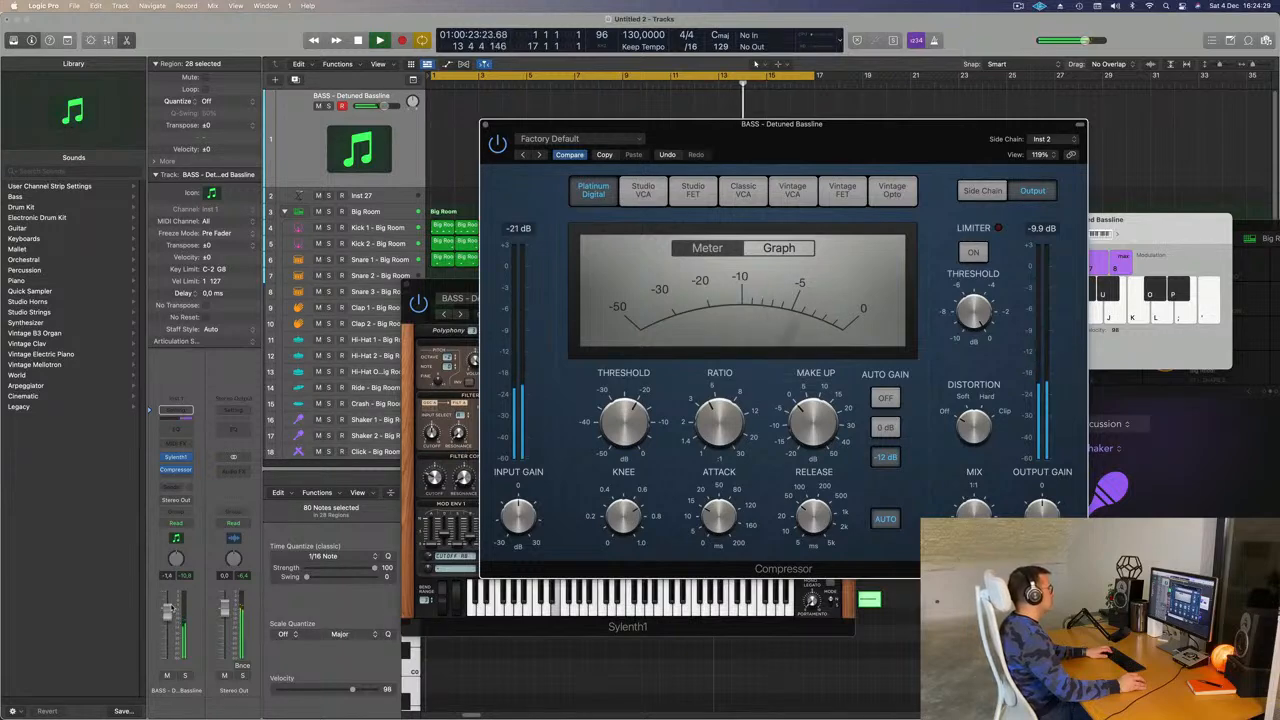
pyautogui.click(755, 63)
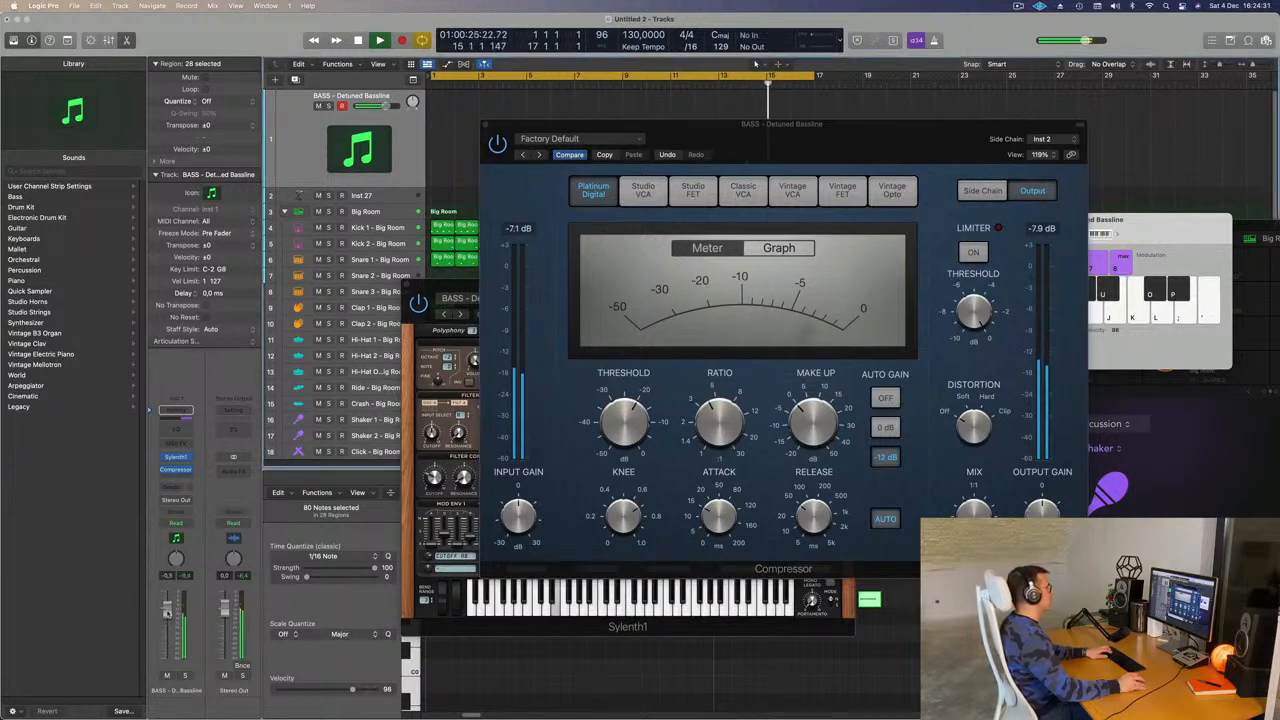
# Move the Compressor window off the regions and record a short bass melody from bar 1 on the Detuned Bassline track
pyautogui.moveTo(833, 146); pyautogui.dragTo(941, 284)
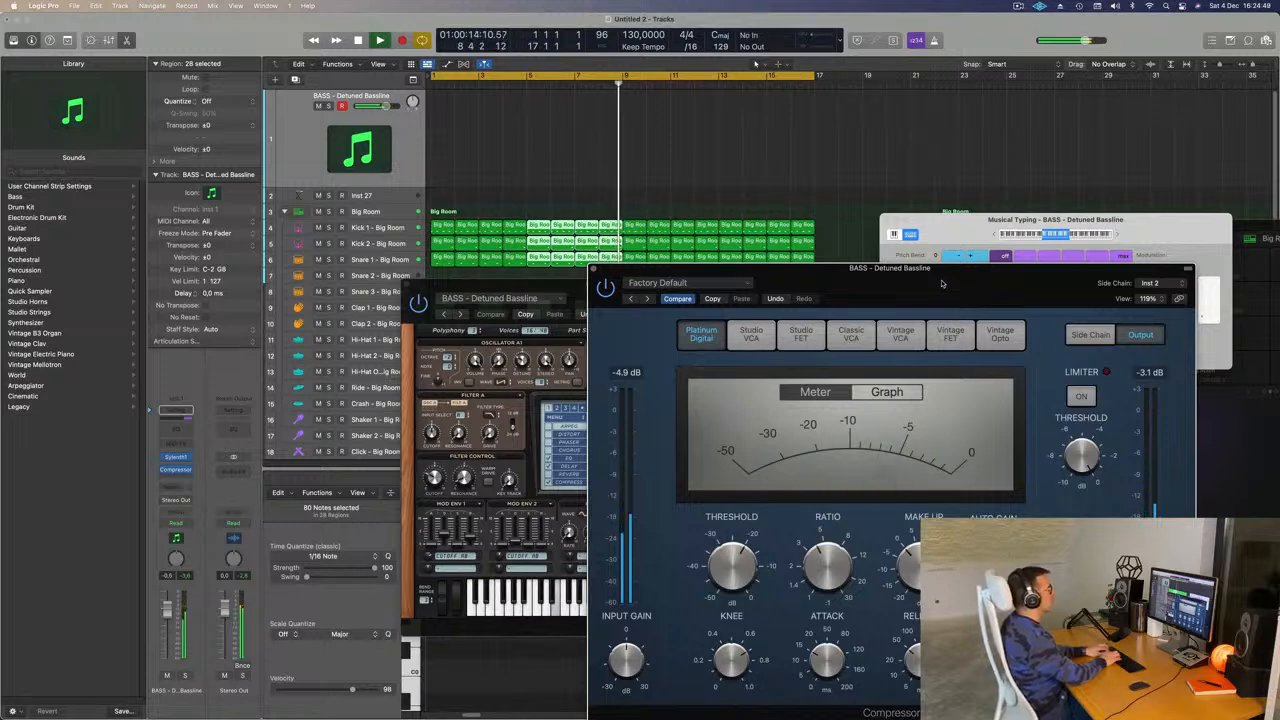
pyautogui.press('r')
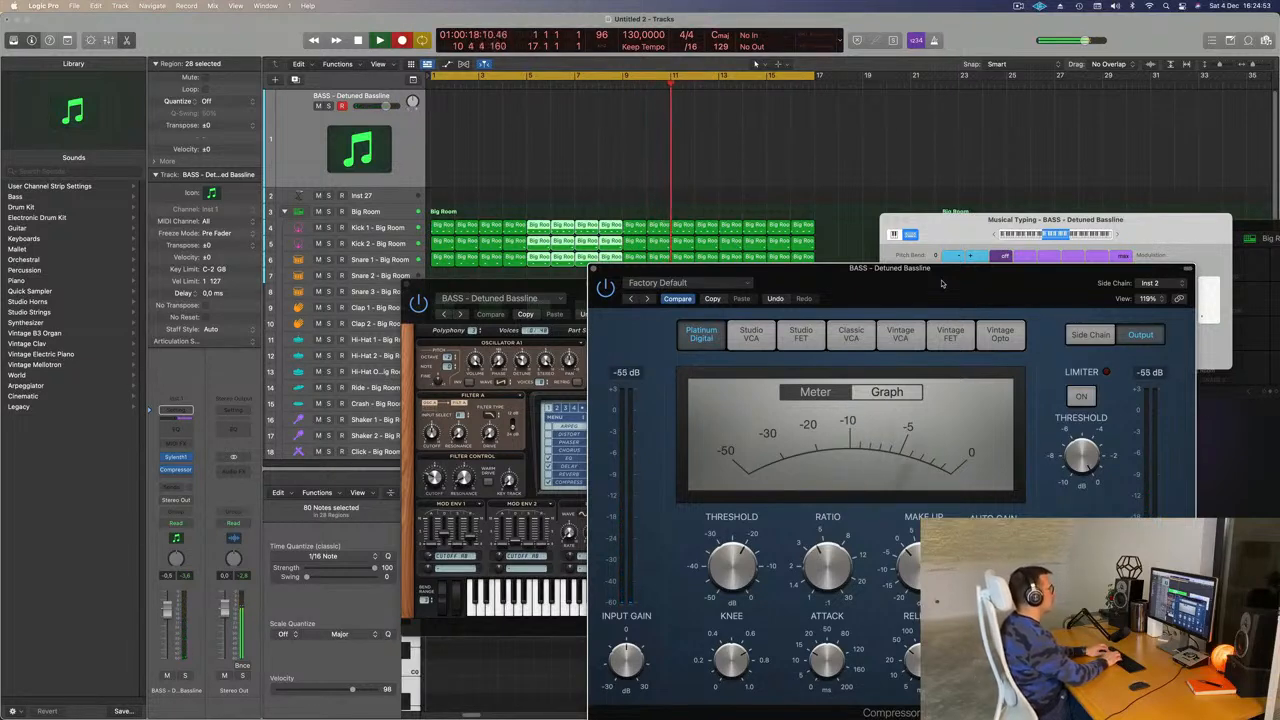
pyautogui.press('space')
pyautogui.press('Return')
pyautogui.press('r')
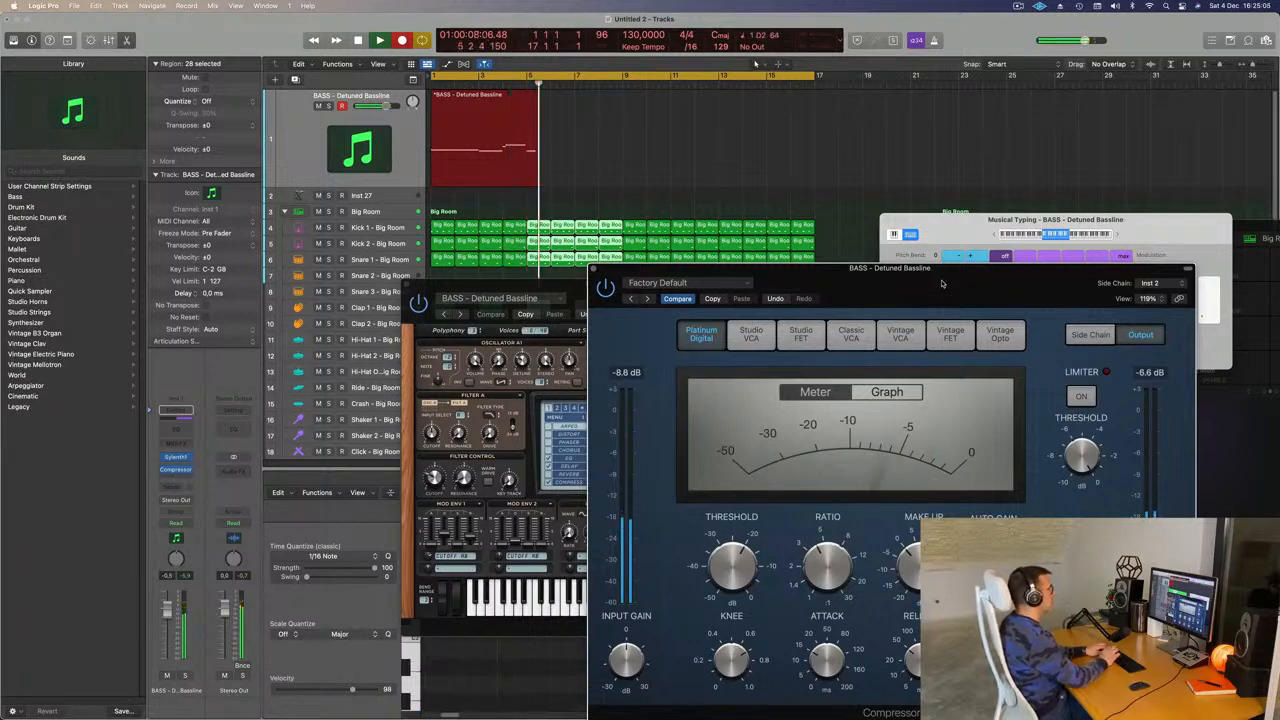
pyautogui.press('space')
# Open the recorded bass region in the Piano Roll, move the Sylenth1 window clear of it and close the Compressor window
pyautogui.press('e')
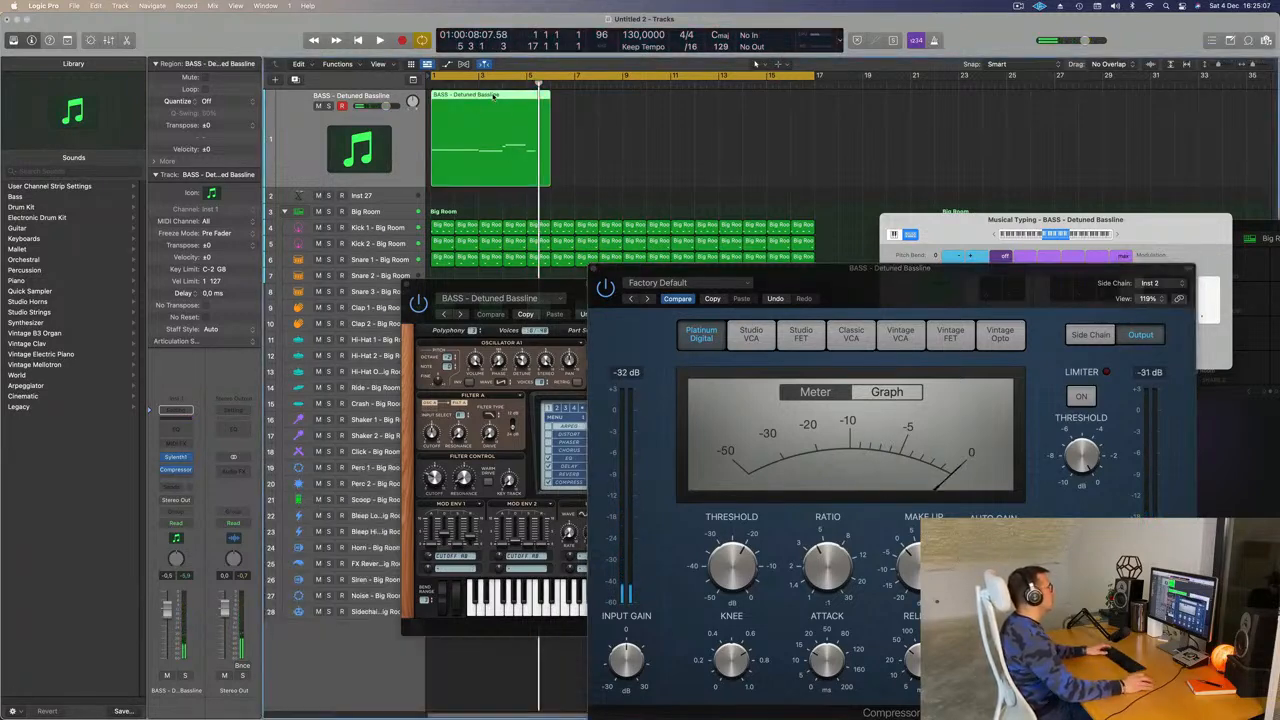
pyautogui.press('e')
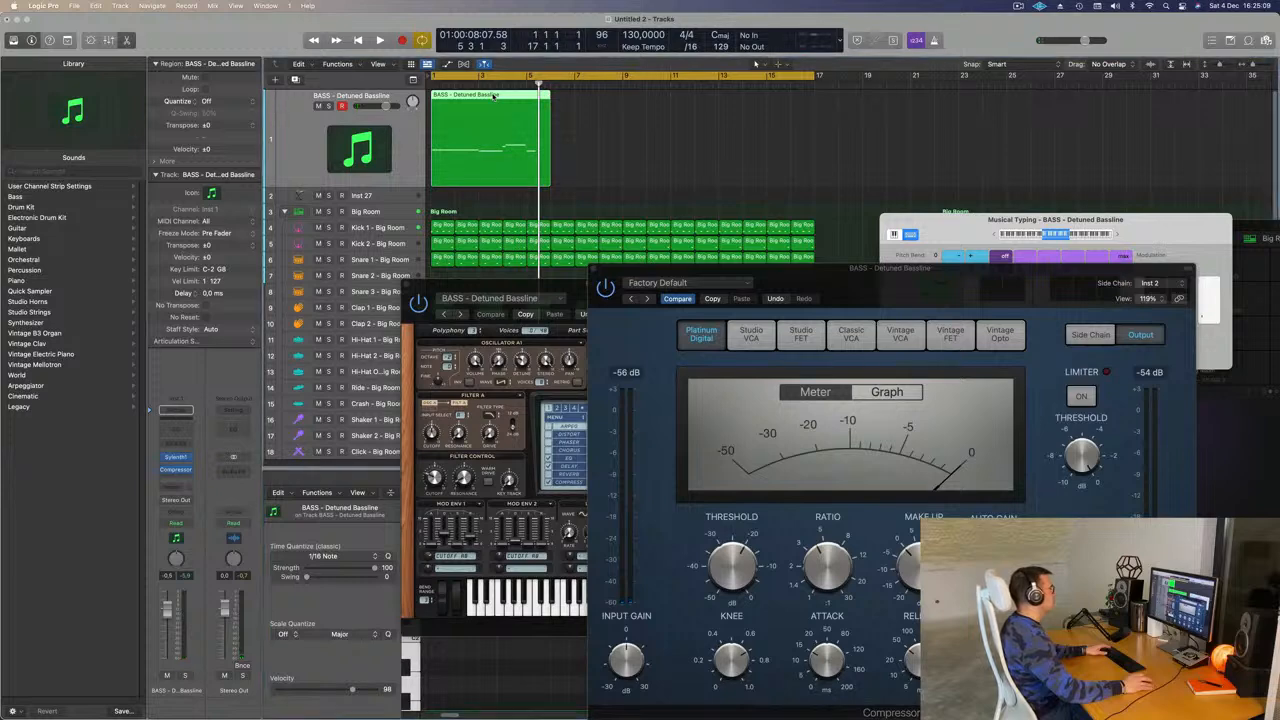
pyautogui.press('e')
pyautogui.press('e')
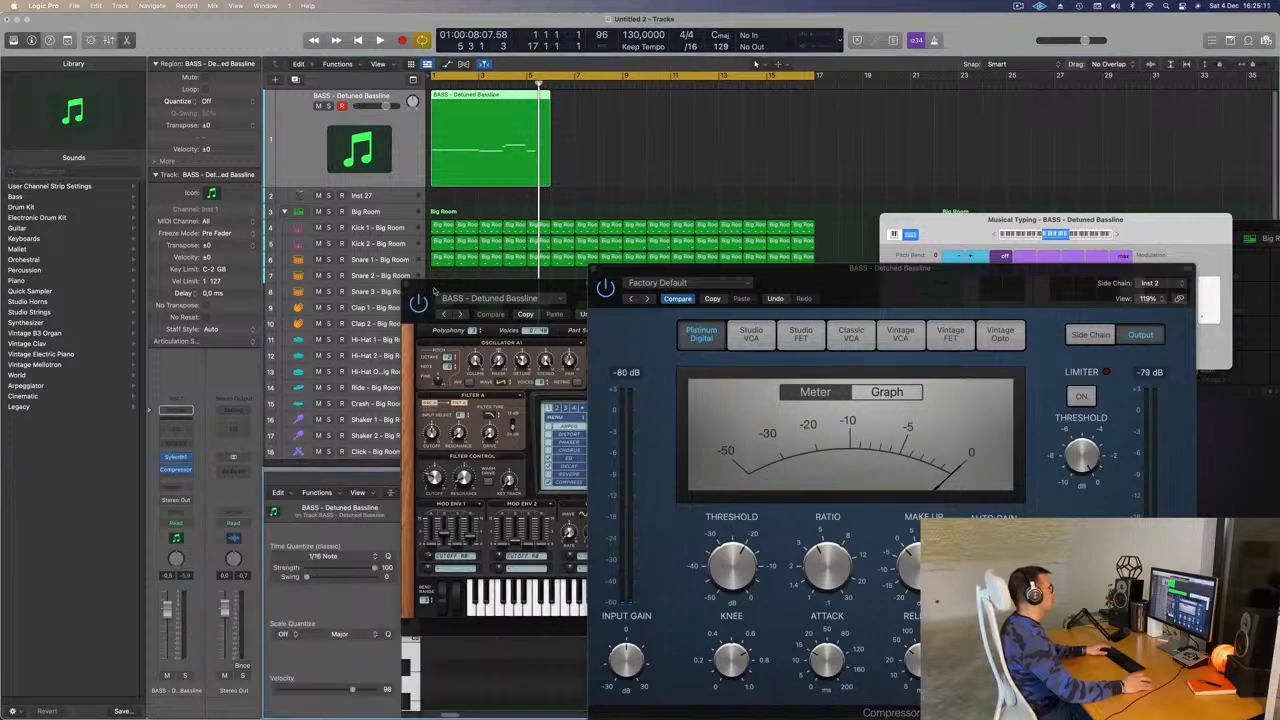
pyautogui.moveTo(434, 291); pyautogui.dragTo(773, 31)
pyautogui.click(498, 647)
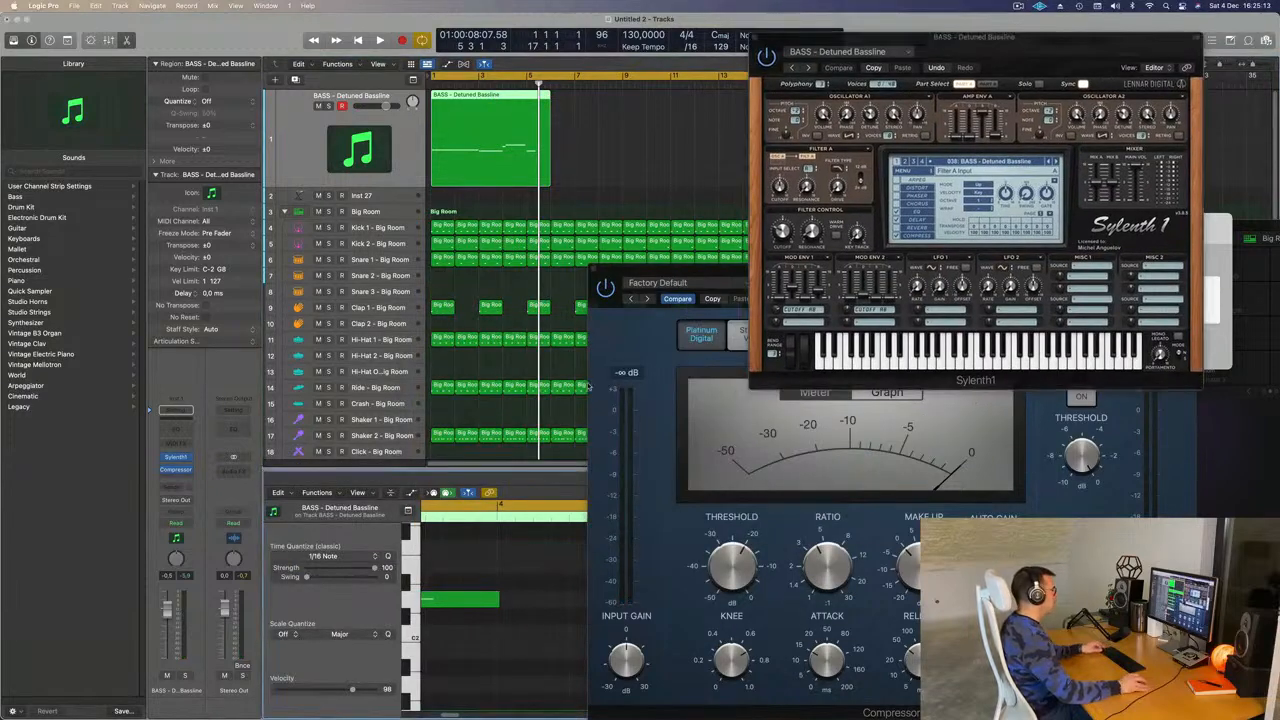
pyautogui.click(593, 270)
# Quantize all the recorded bass notes to 1/16 and shorten the region so it ends at bar 5
pyautogui.scroll(5, 600, 583)
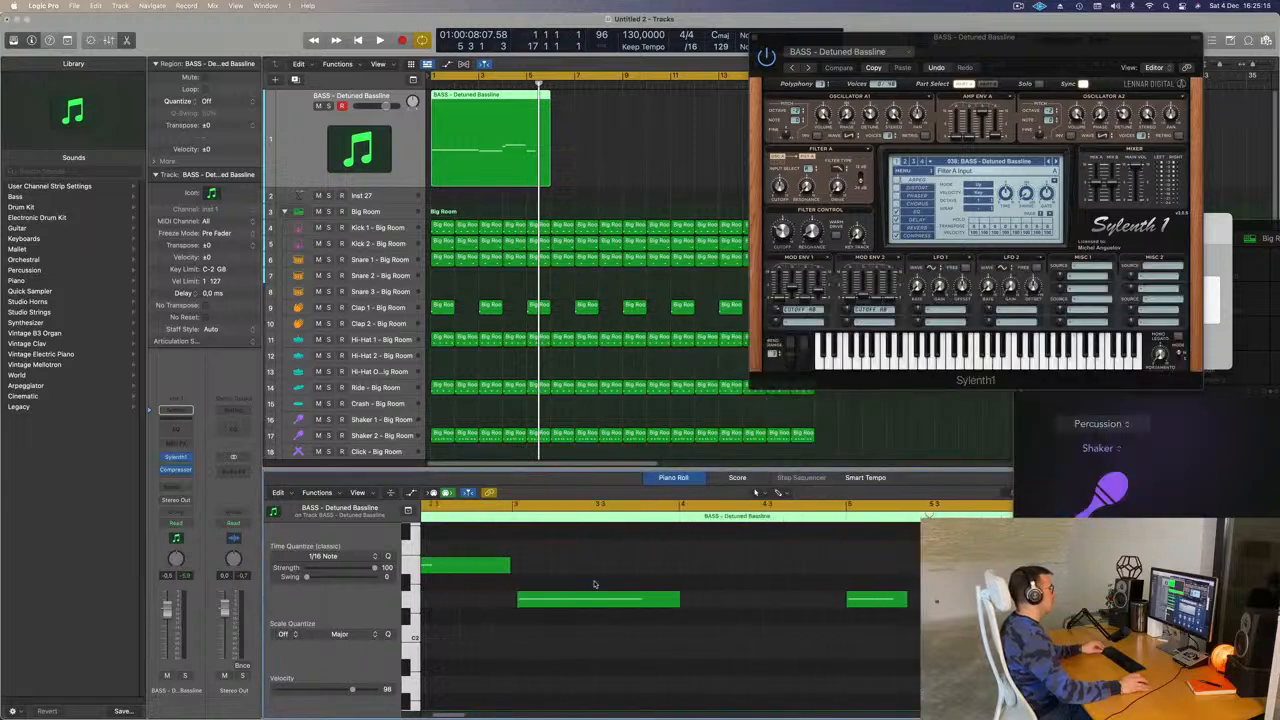
pyautogui.scroll(-3, 639, 632)
pyautogui.press('super+a')
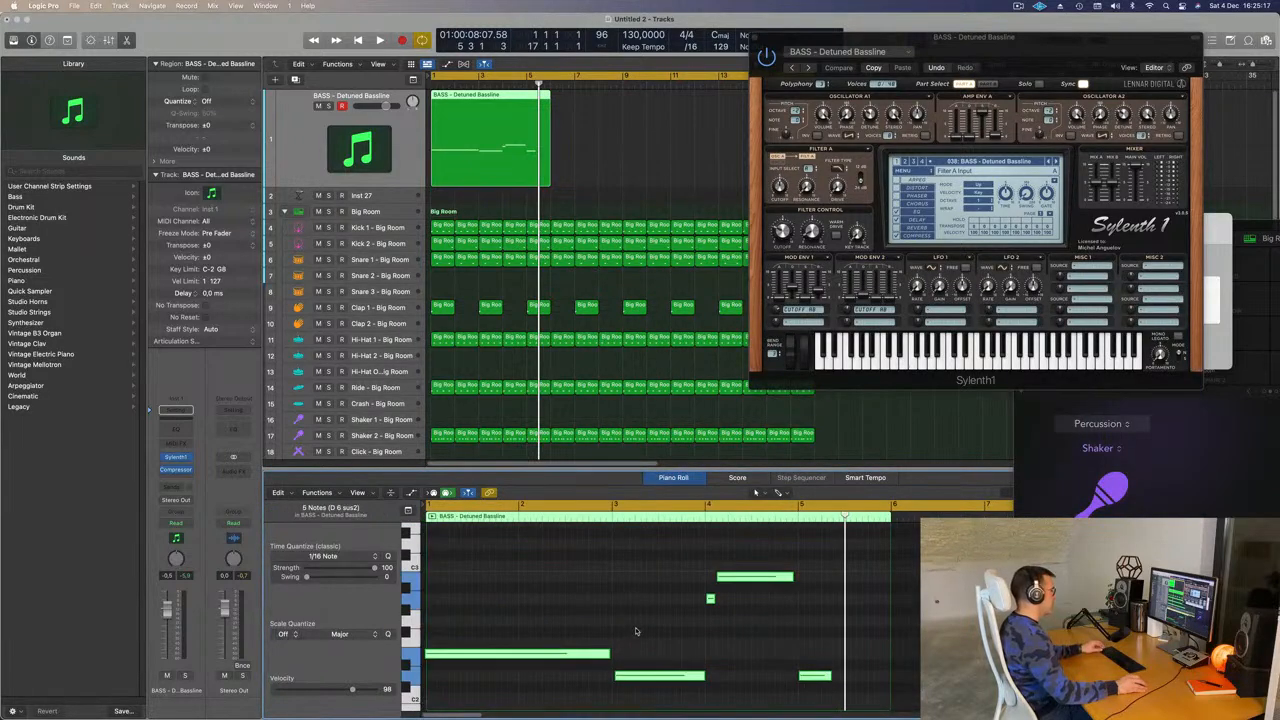
pyautogui.click(771, 653)
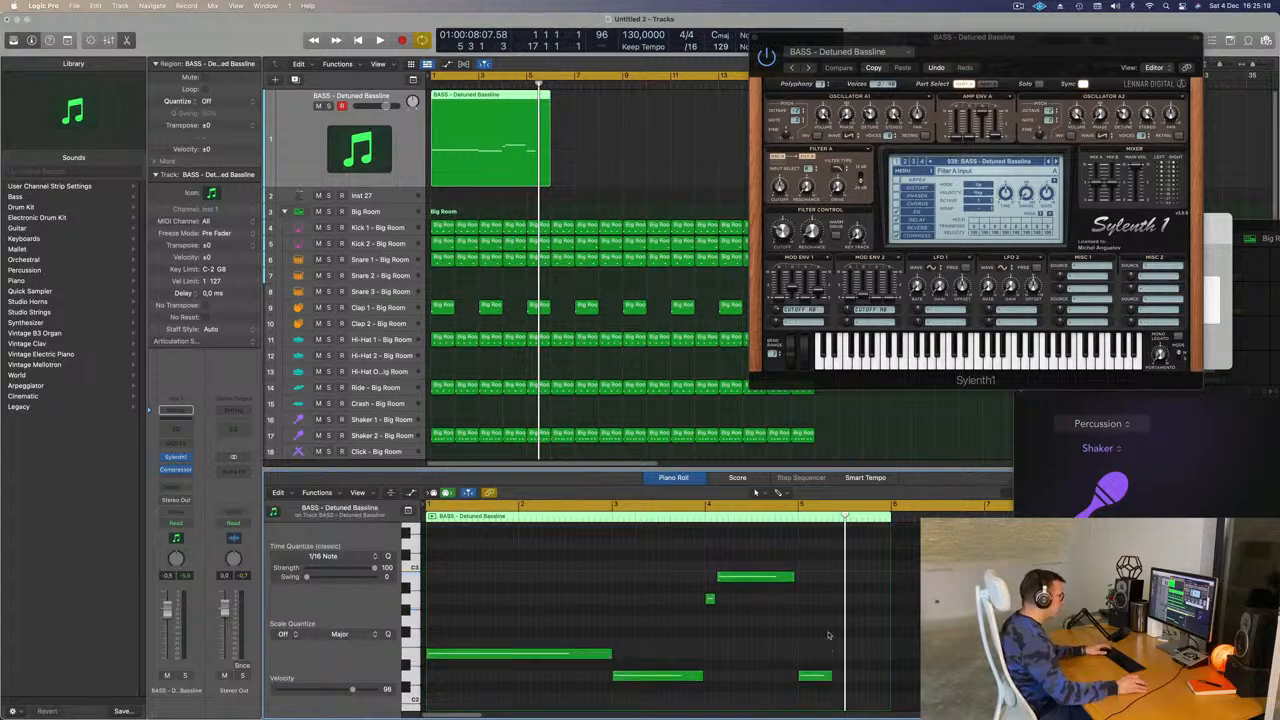
pyautogui.moveTo(890, 698); pyautogui.dragTo(797, 697)
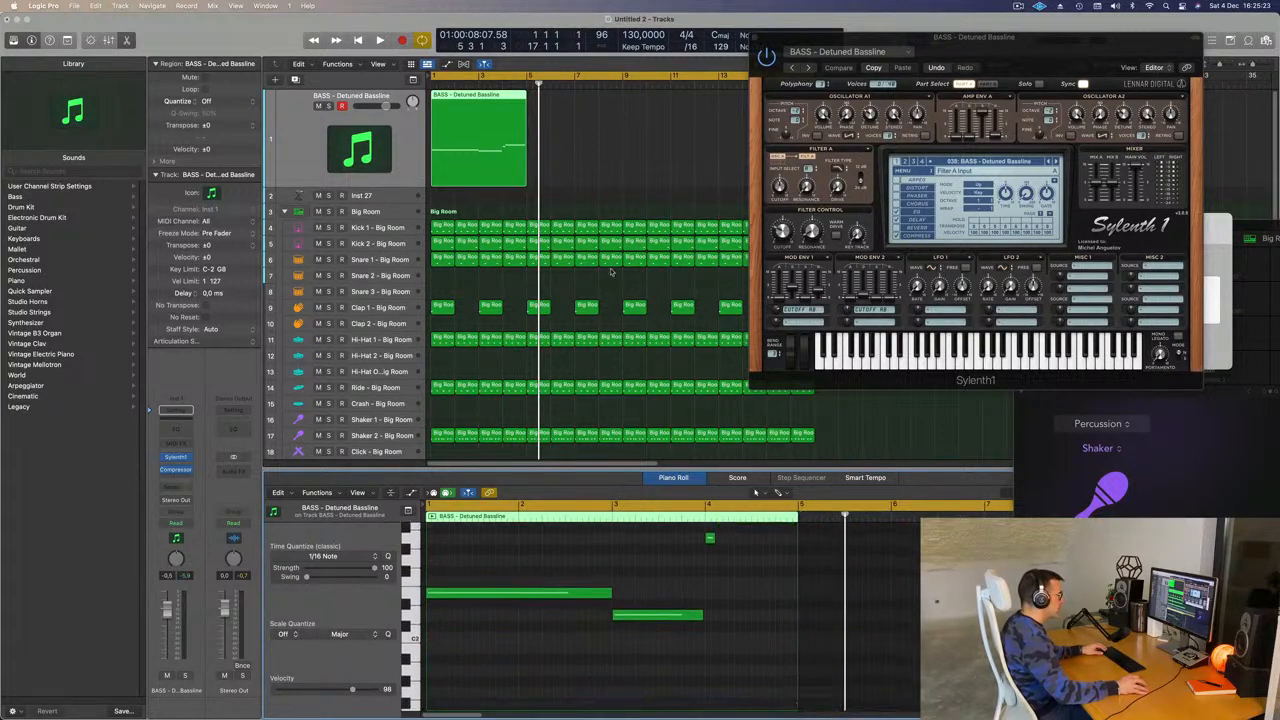
# Play the bass line from the start, extend the short note at bar 4 up to the following note, and replay it
pyautogui.press('space')
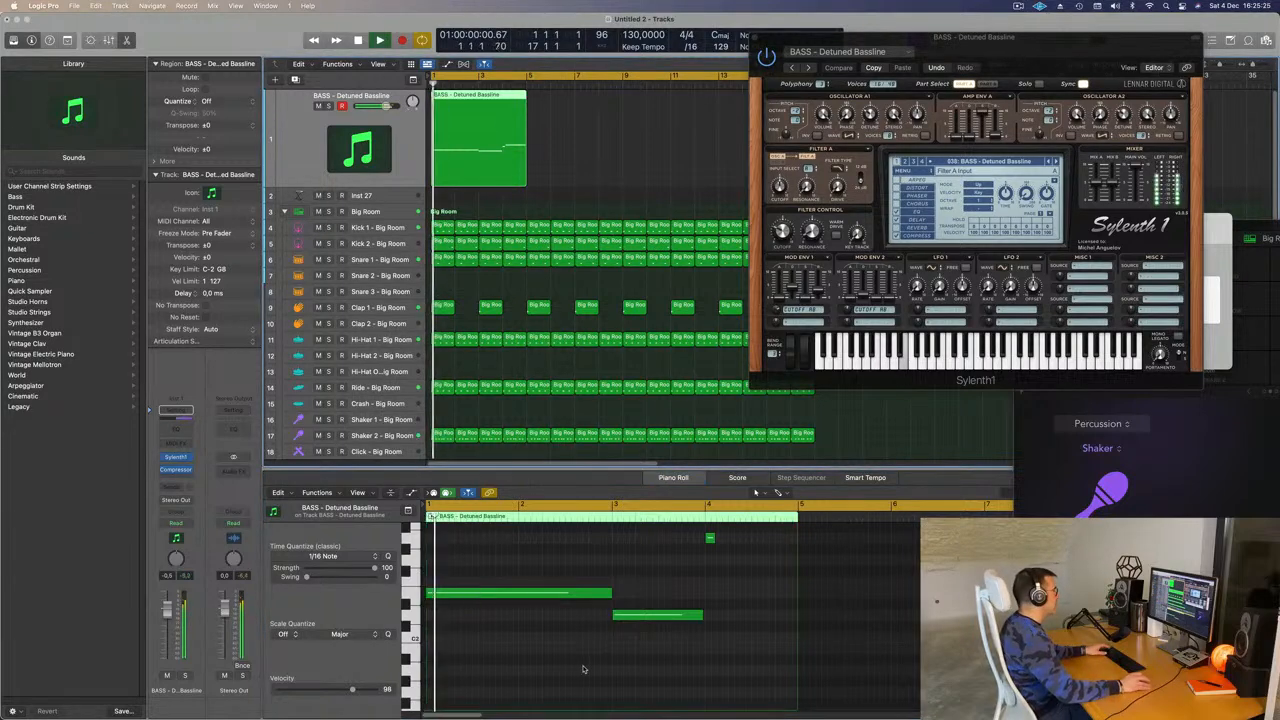
pyautogui.scroll(3, 585, 668)
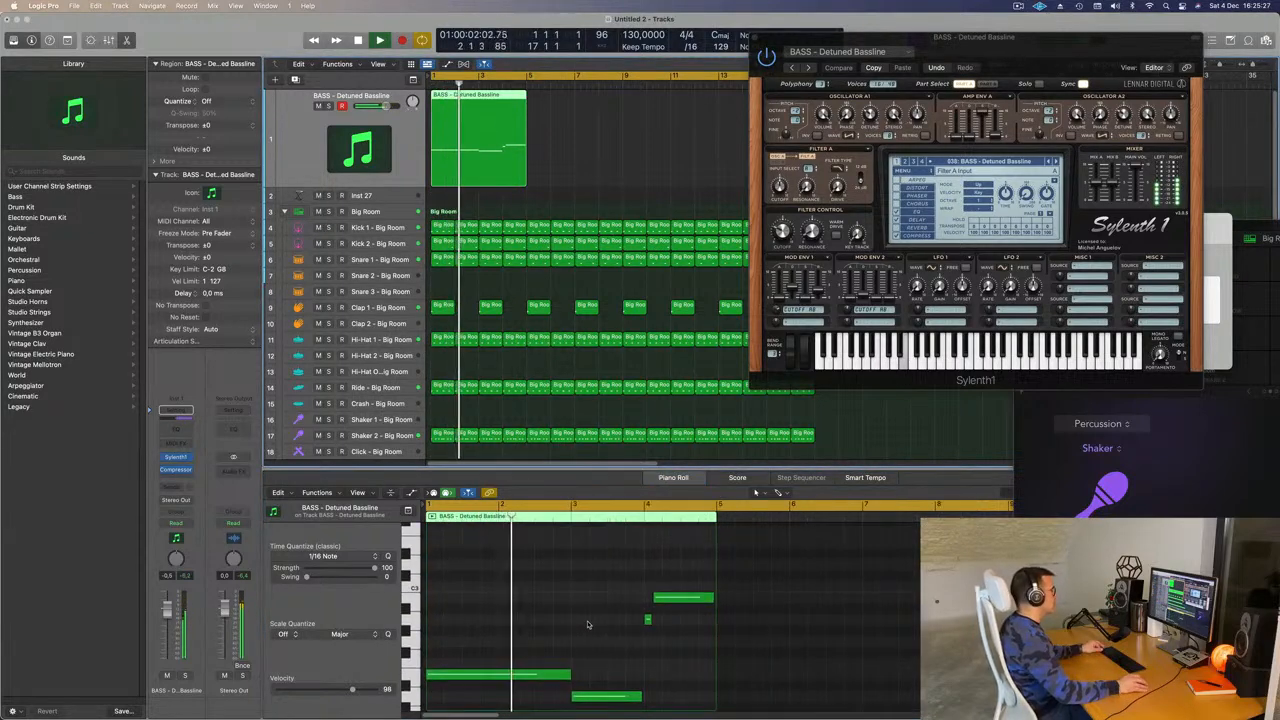
pyautogui.scroll(4, 588, 625)
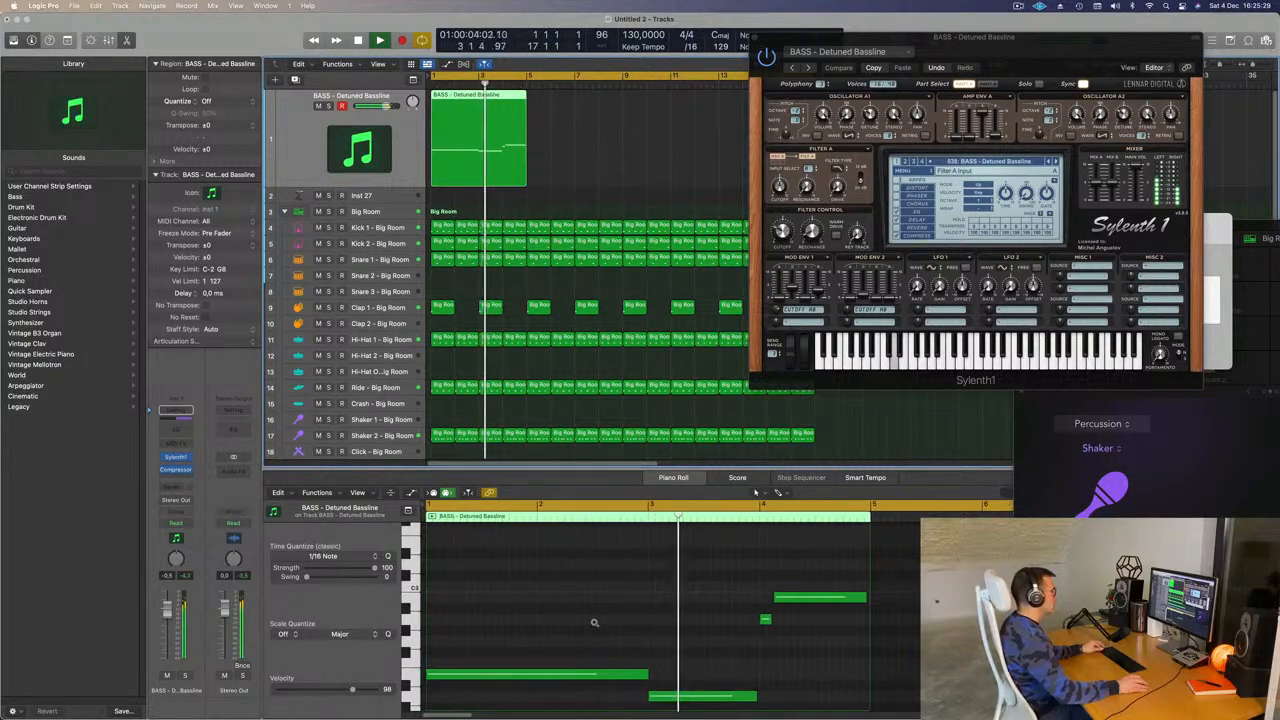
pyautogui.scroll(2, 680, 625)
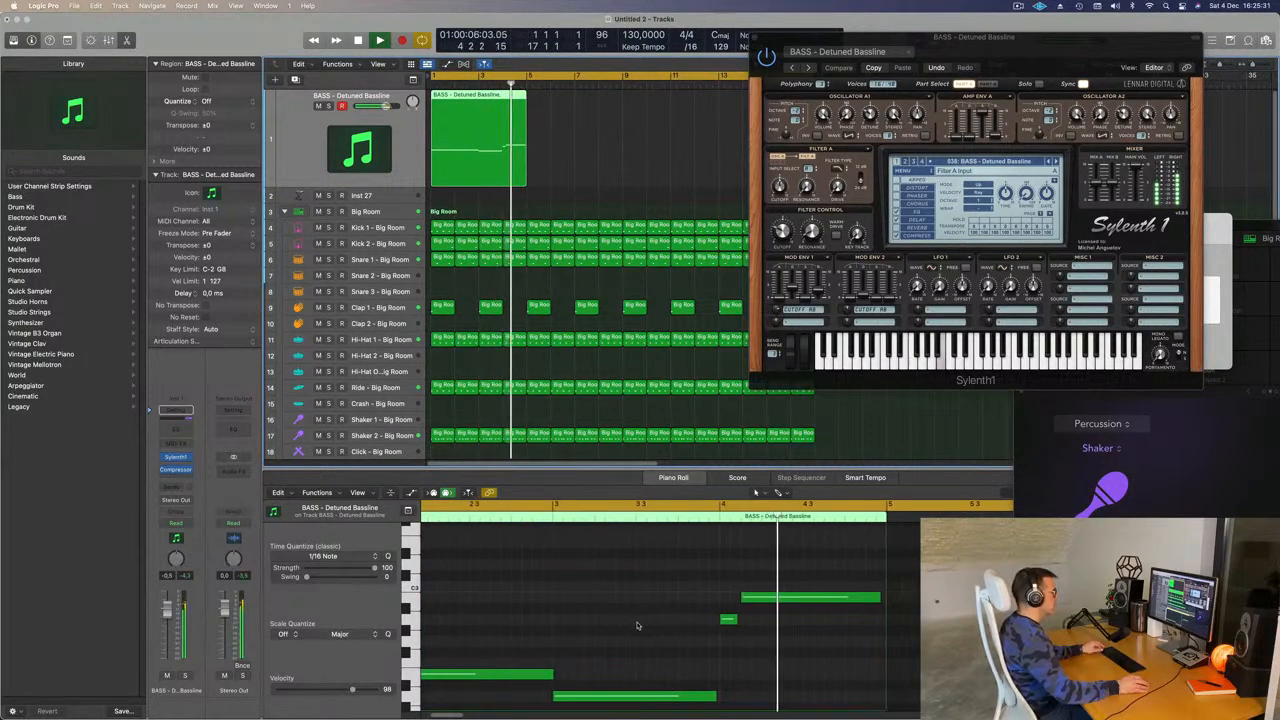
pyautogui.press('space')
pyautogui.scroll(2, 740, 629)
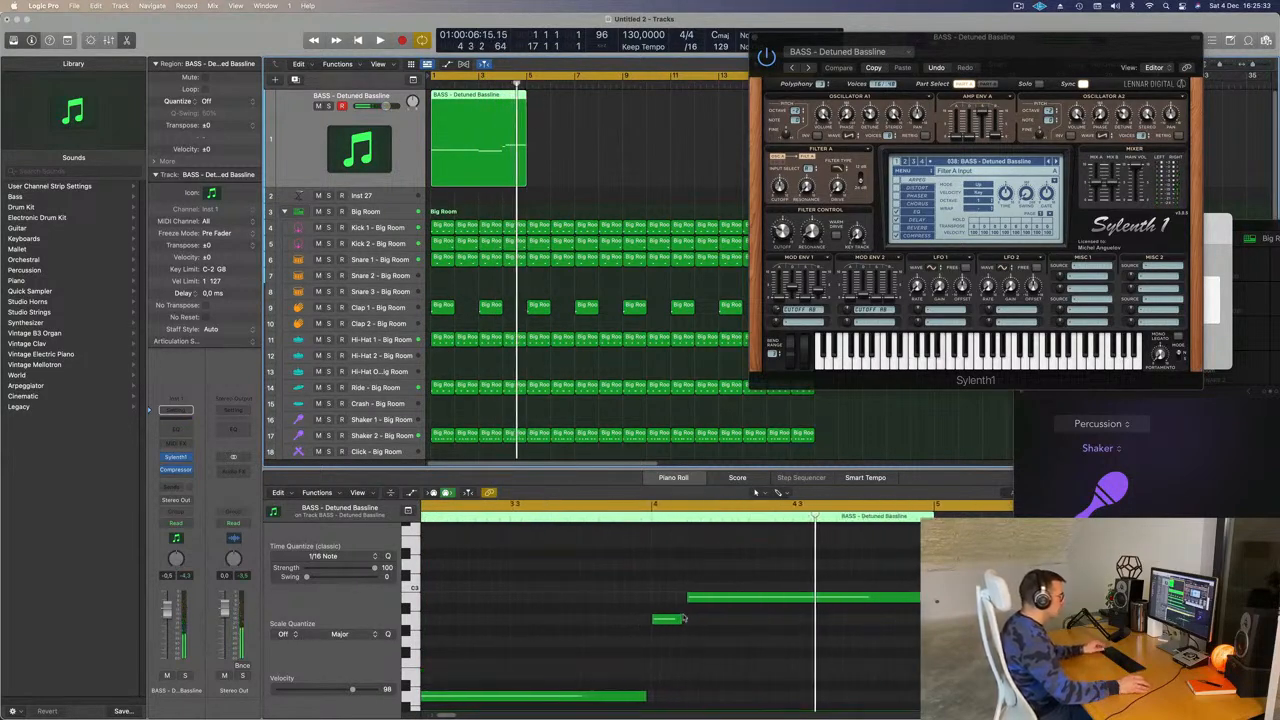
pyautogui.moveTo(683, 619); pyautogui.dragTo(686, 624)
pyautogui.press('space')
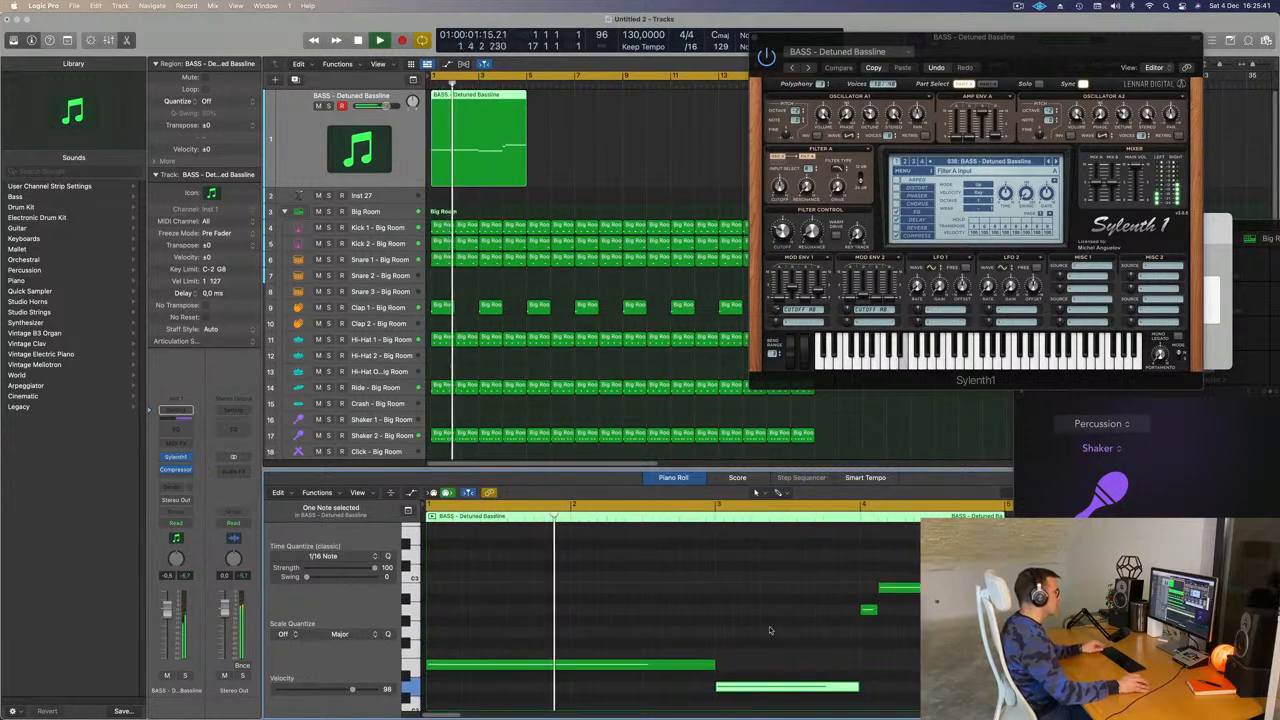
# Move the Sylenth1 window below the bass region, repeat the region three times to reach bar 17, and start playback
pyautogui.moveTo(1016, 47); pyautogui.dragTo(919, 194)
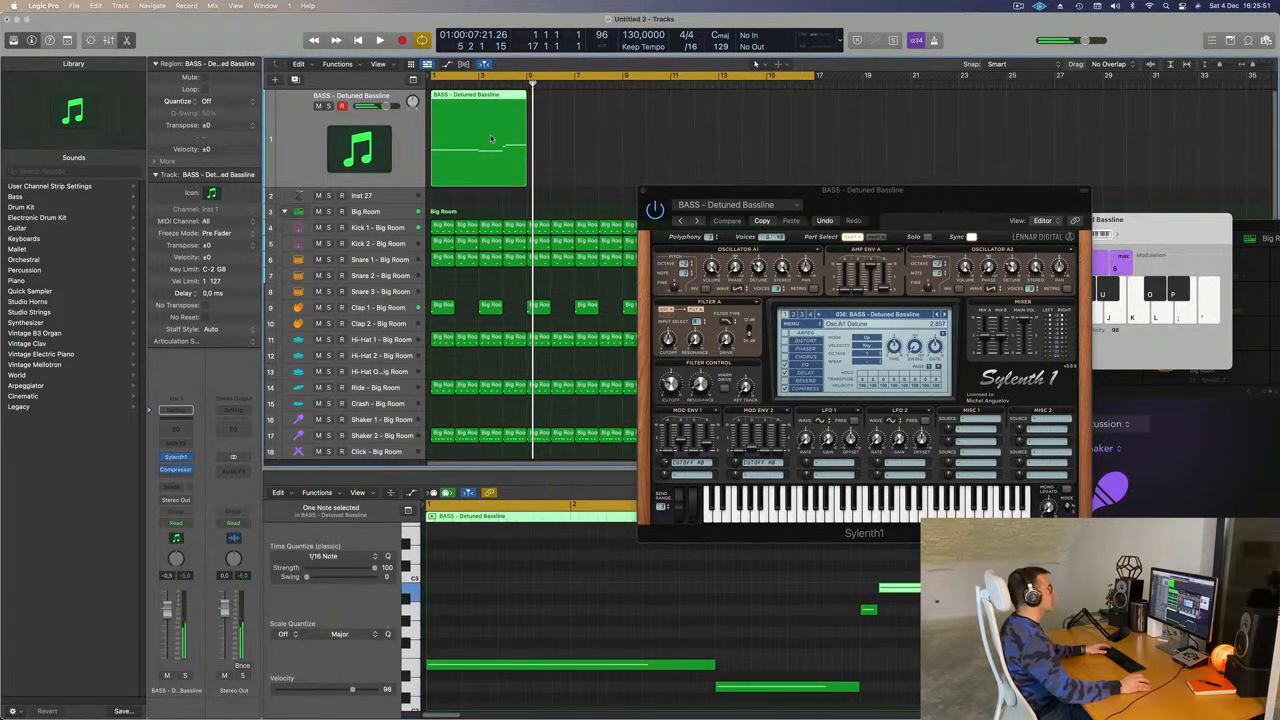
pyautogui.press('super+r')
pyautogui.press('super+r')
pyautogui.press('super+r')
pyautogui.press('space')
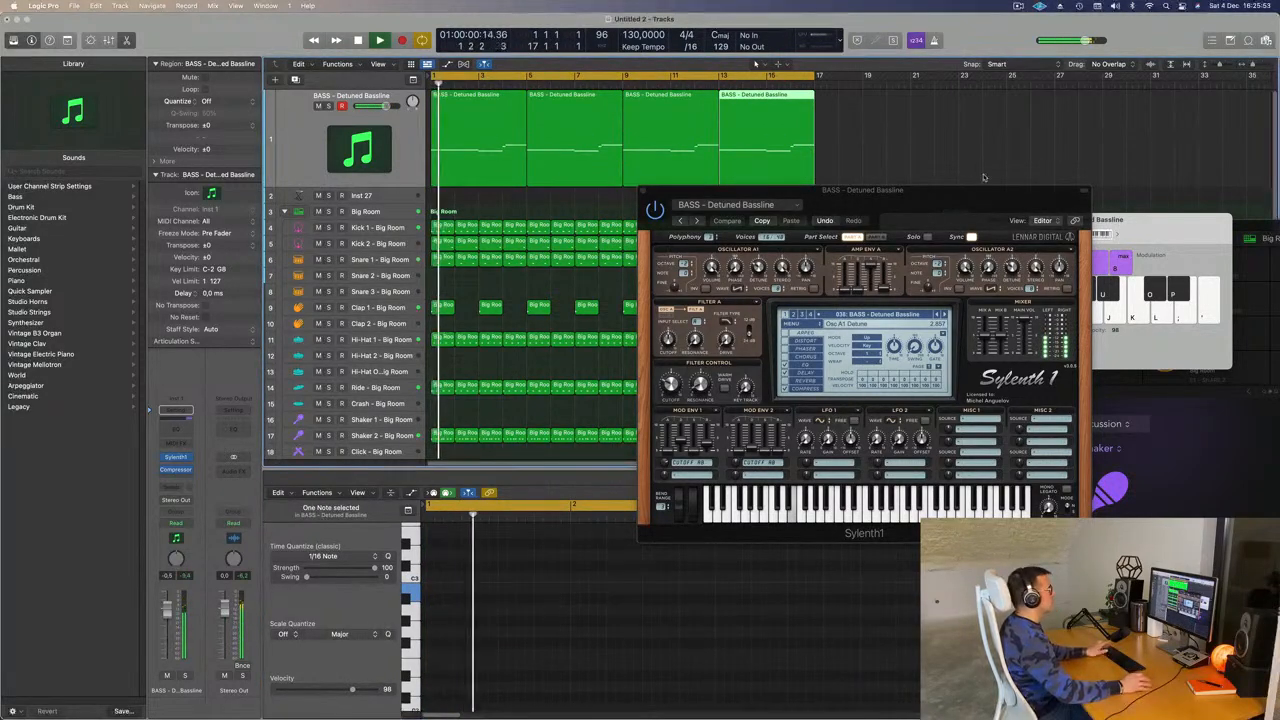
# Close the Sylenth1 window, select all four bass regions, and replay the arrangement from the start
pyautogui.moveTo(949, 182); pyautogui.dragTo(802, 88)
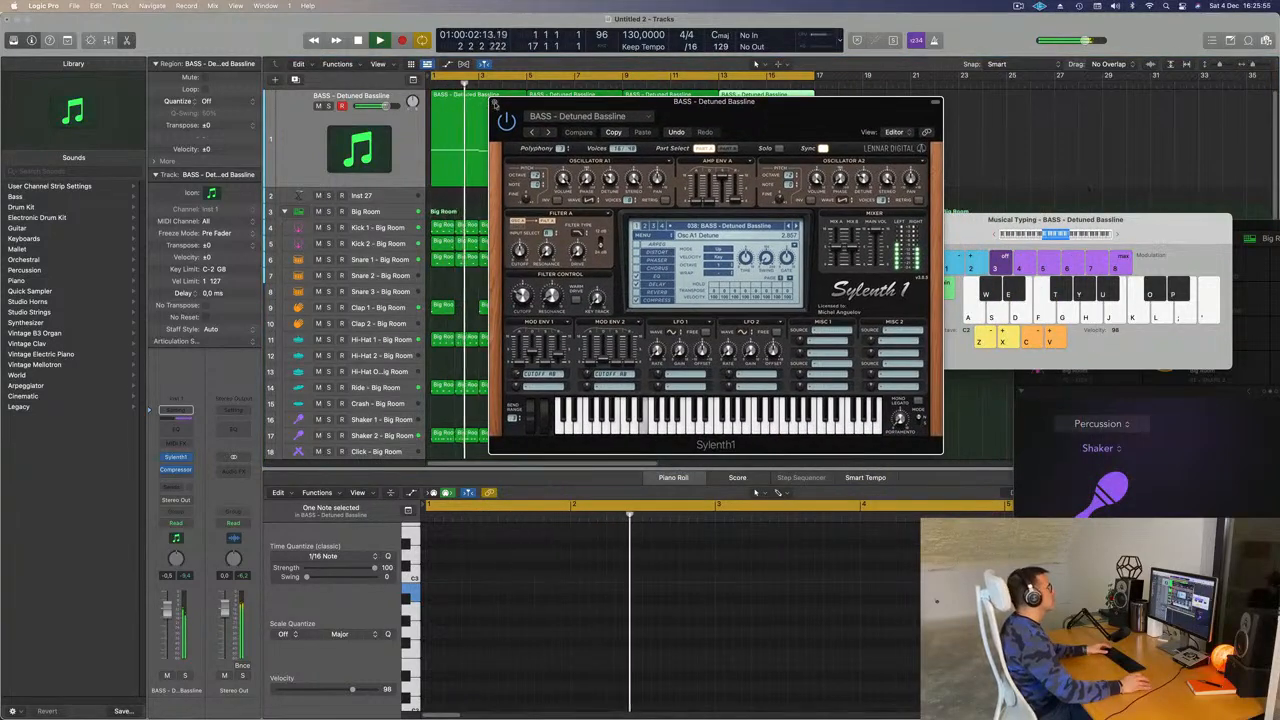
pyautogui.click(498, 100)
pyautogui.click(323, 140)
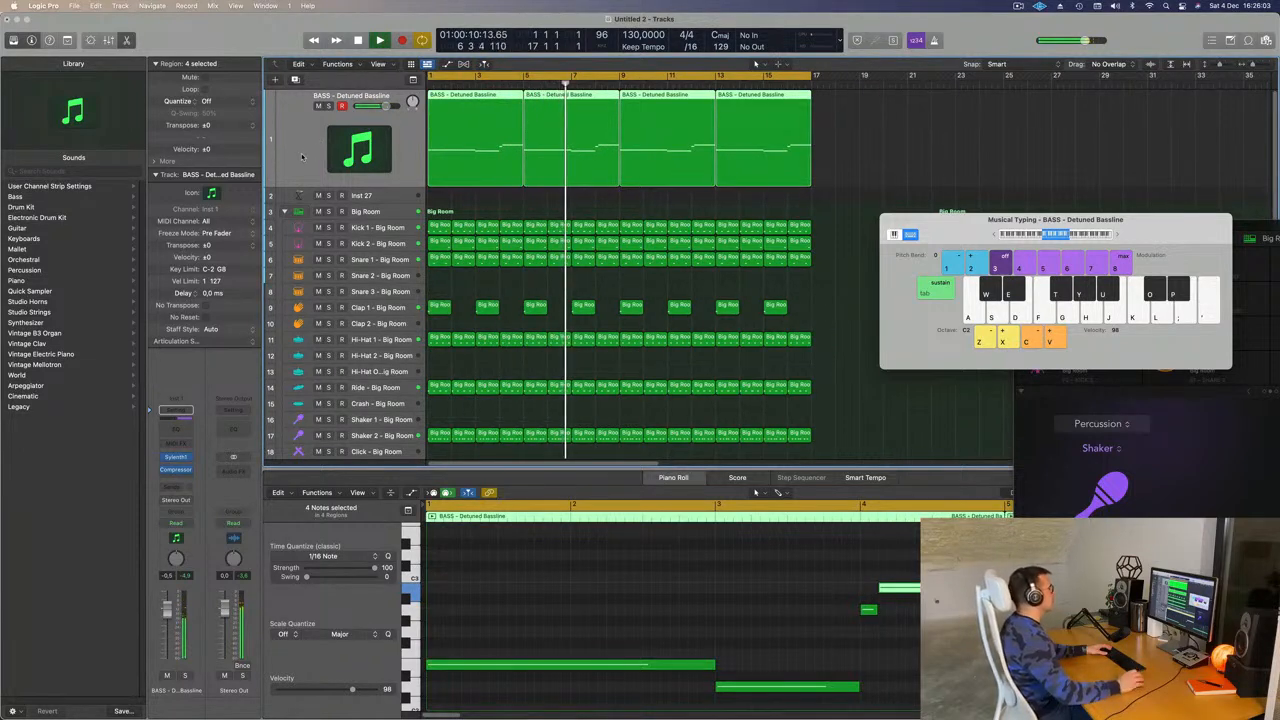
pyautogui.press('super+Left')
pyautogui.press('super+Left')
pyautogui.press('x')
pyautogui.press('space')
pyautogui.press('Return')
pyautogui.press('space')
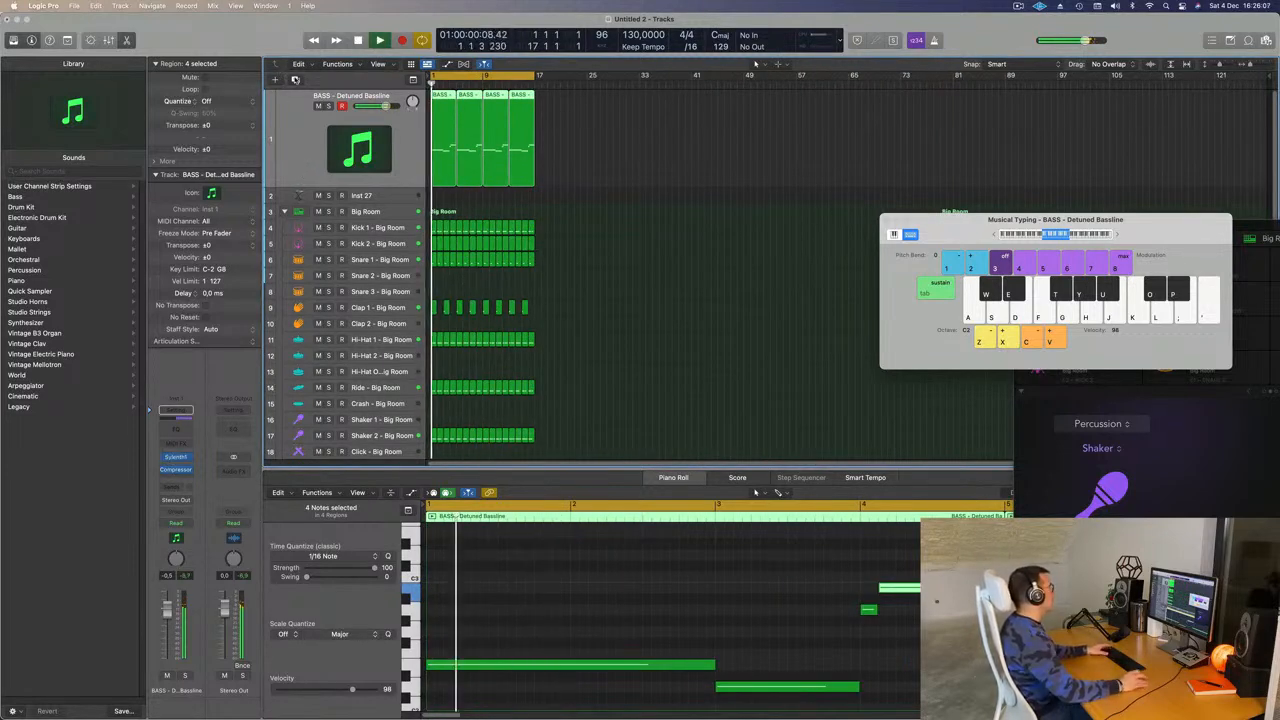
# Duplicate the bass track, copy its four regions onto the duplicate, mute the original track, and play the loop
pyautogui.press('super+d')
pyautogui.moveTo(592, 130); pyautogui.dragTo(445, 188)
pyautogui.moveTo(446, 123); pyautogui.dragTo(446, 238)
pyautogui.press('space')
pyautogui.click(319, 107)
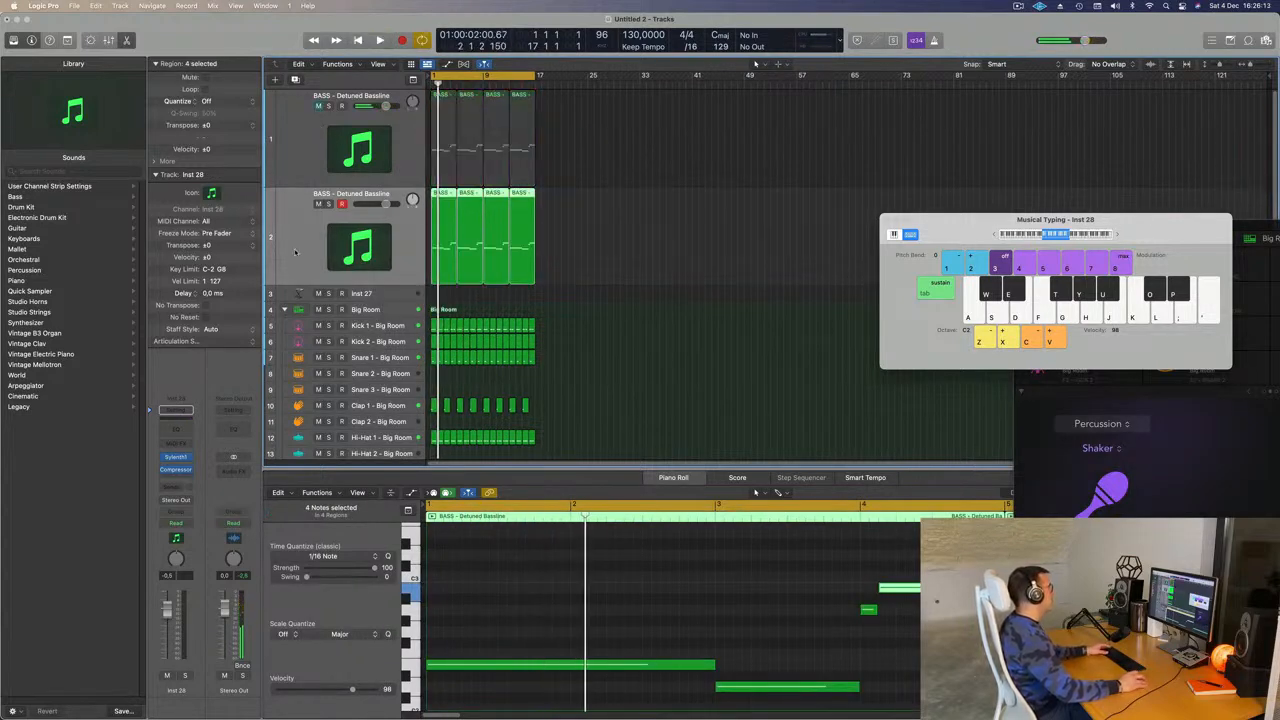
pyautogui.press('space')
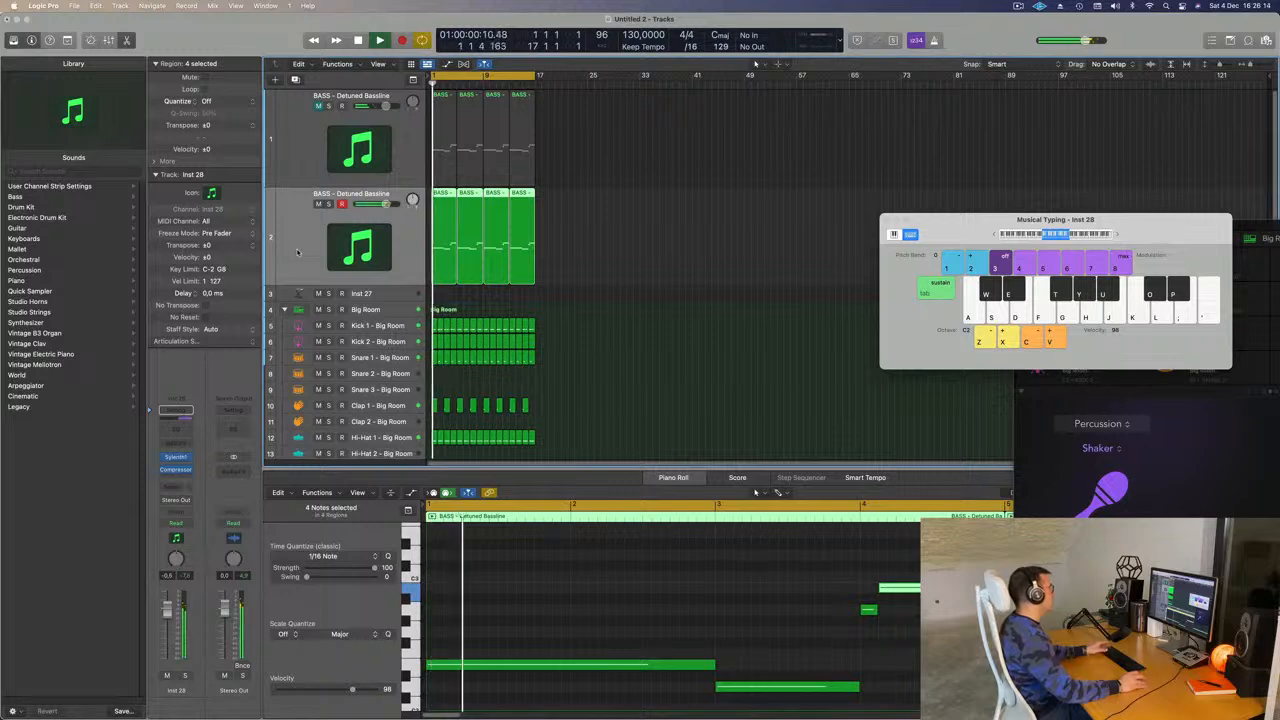
# Open Sylenth1 on the duplicate track and audition presets from BASS - Distorted Bass on to 041, BASS - Electro Addicted
pyautogui.click(177, 458)
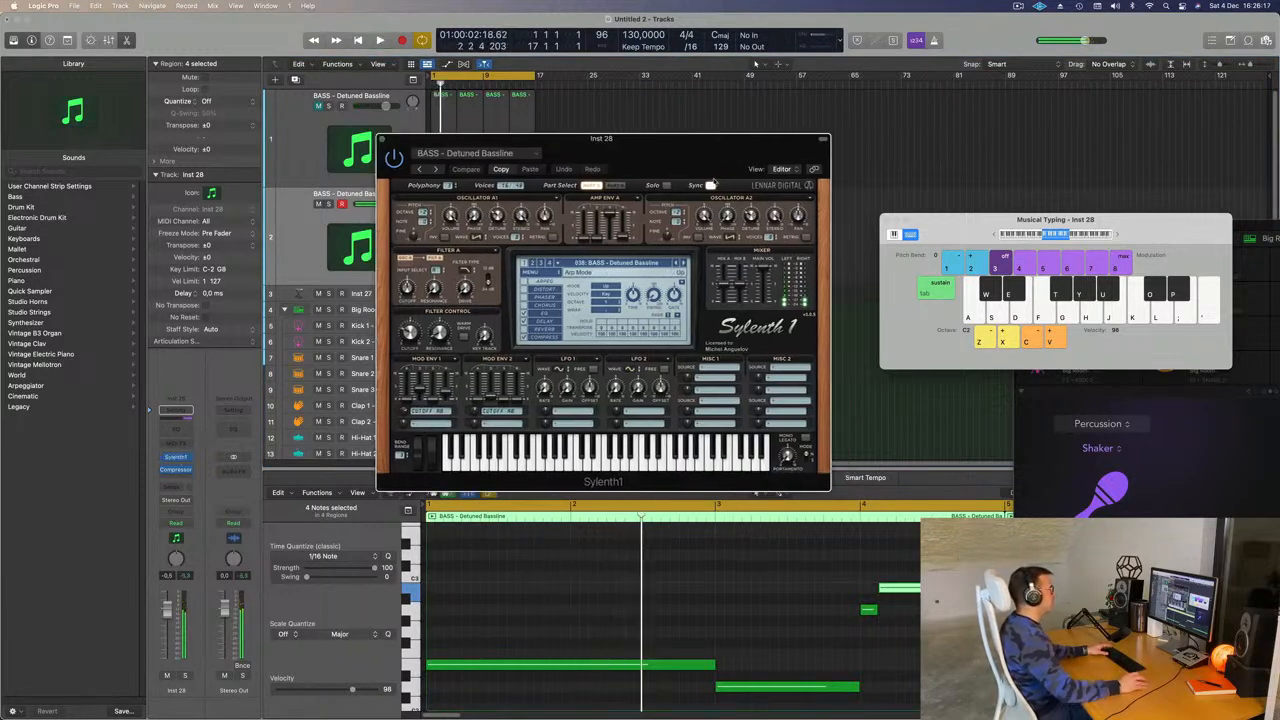
pyautogui.press('Return')
pyautogui.click(684, 264)
pyautogui.press('Return')
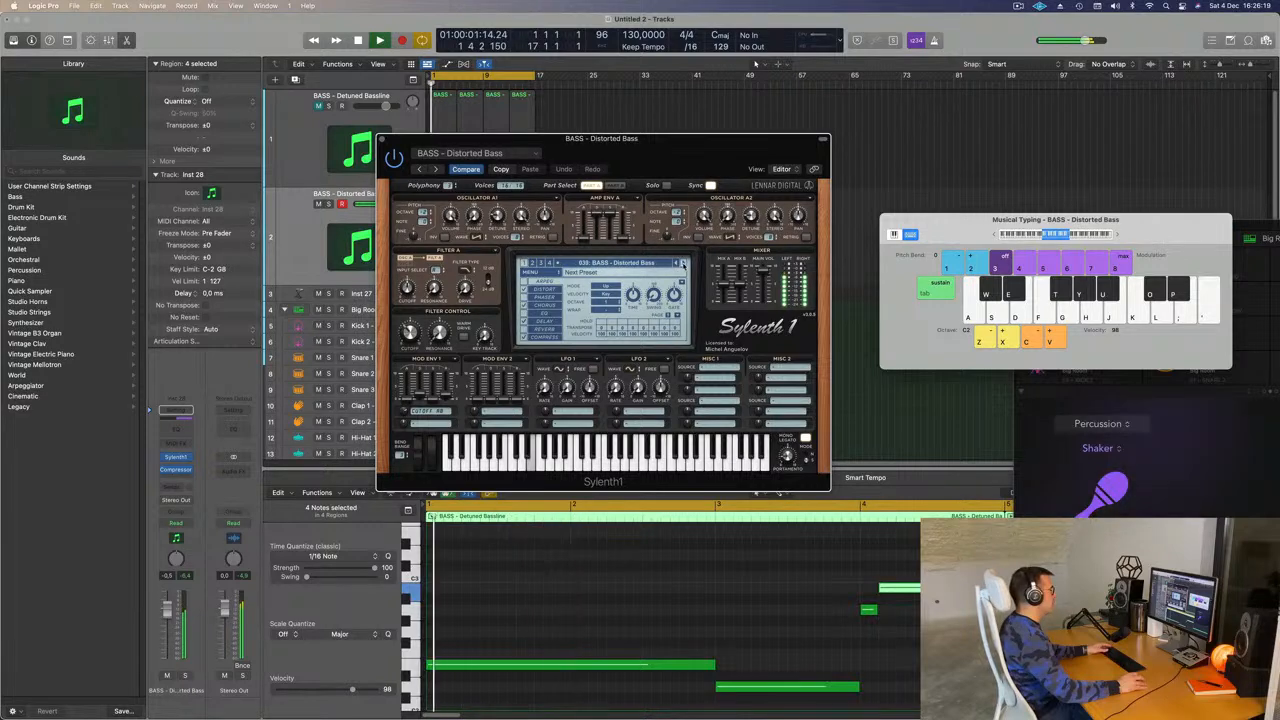
pyautogui.click(684, 264)
pyautogui.press('Return')
pyautogui.click(684, 264)
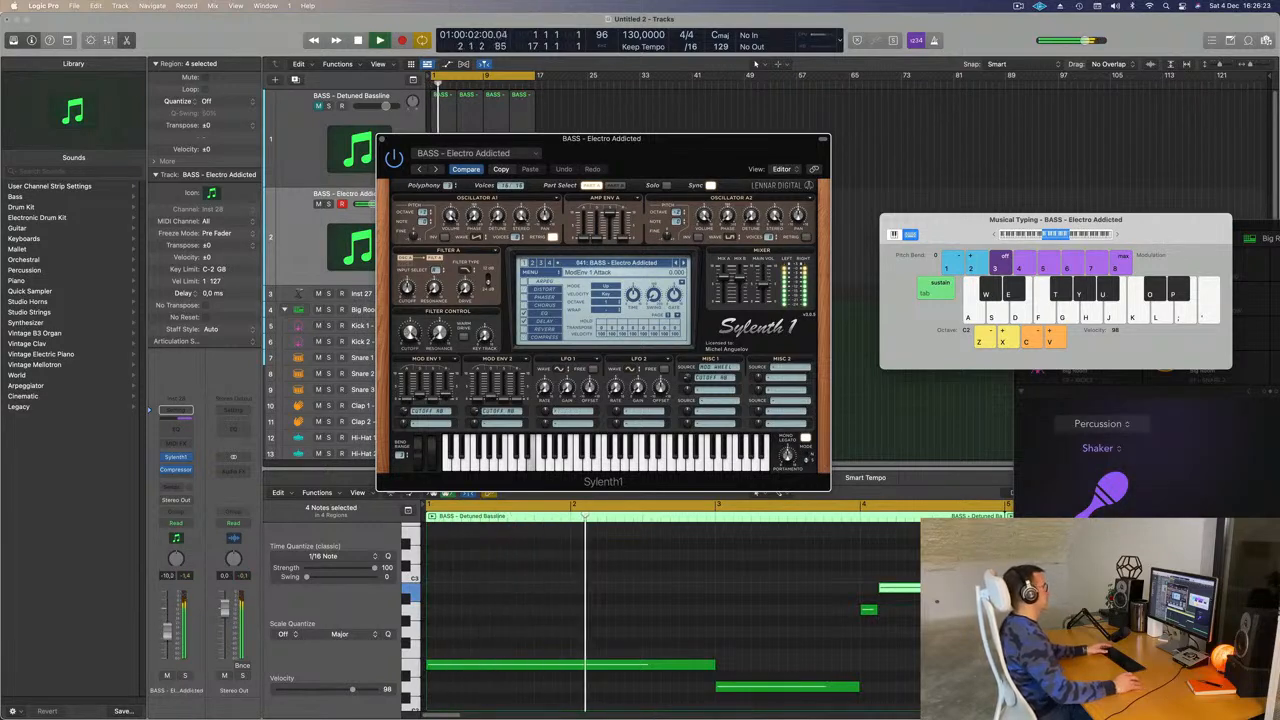
# Shift the Sylenth1 window slightly and audition further bass presets up to 047, BASS - Fat Chorus Bass
pyautogui.moveTo(600, 138); pyautogui.dragTo(668, 145)
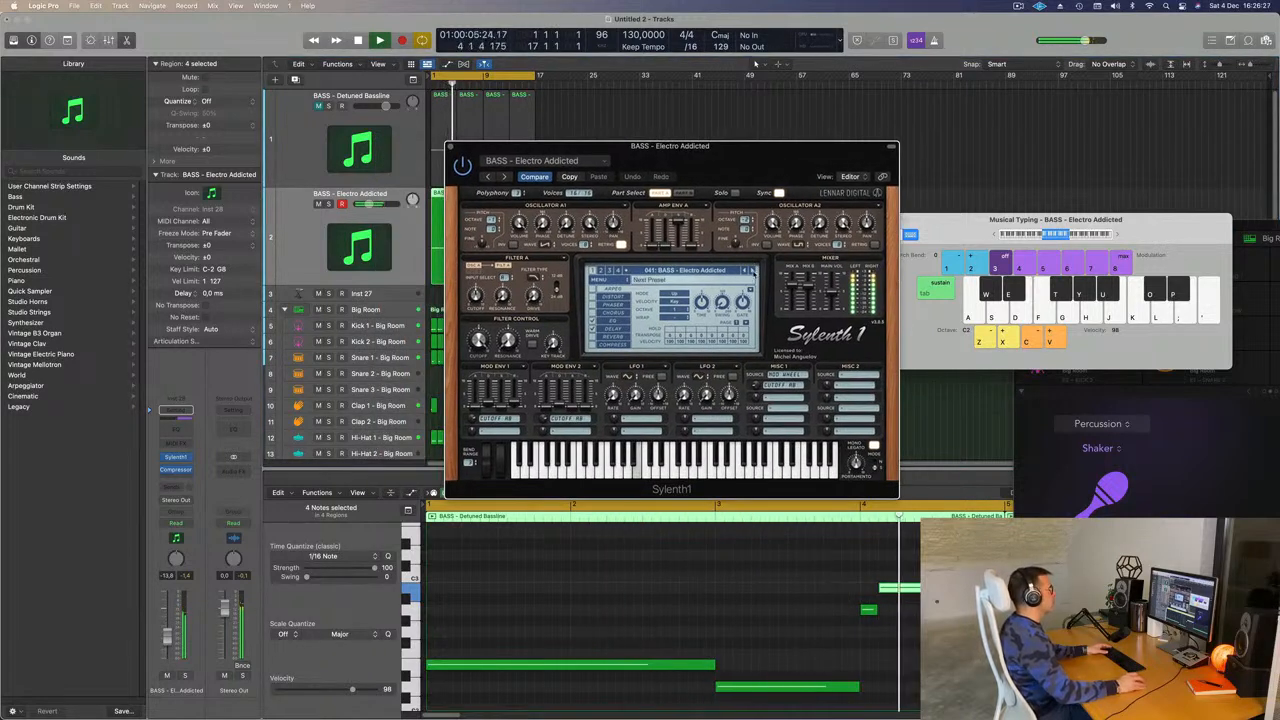
pyautogui.click(752, 272)
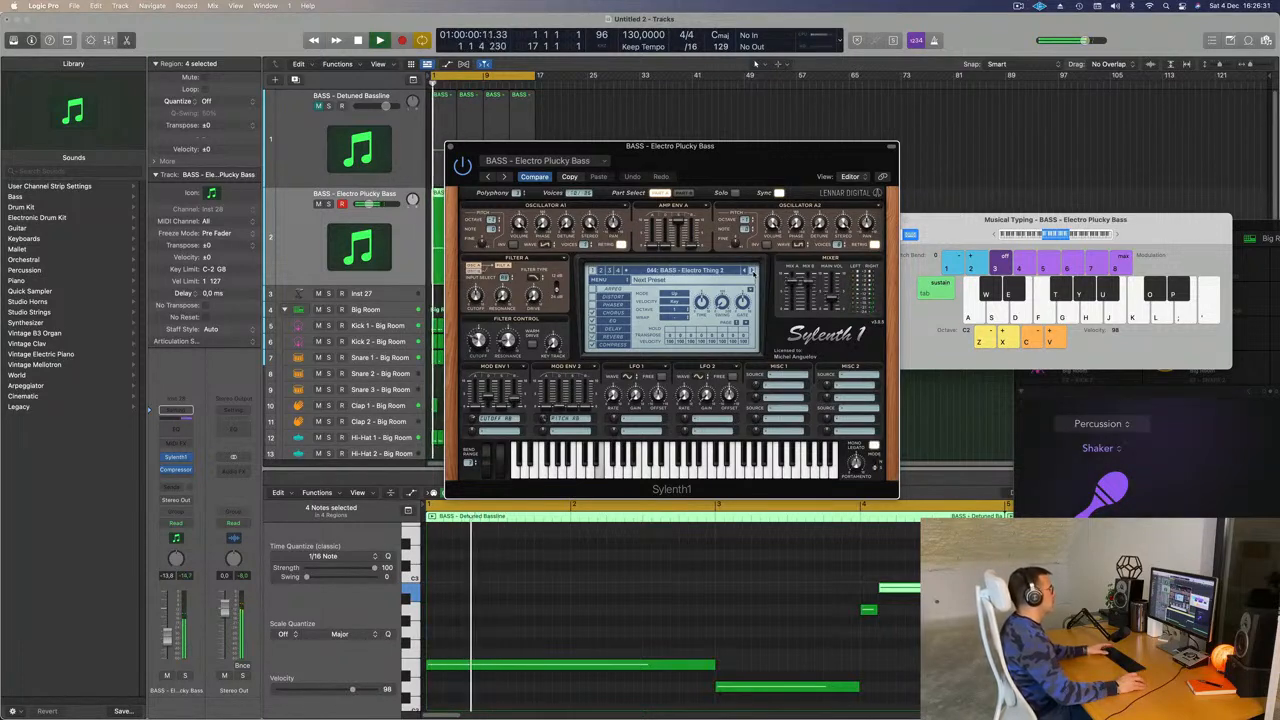
pyautogui.click(752, 272)
pyautogui.click(752, 272)
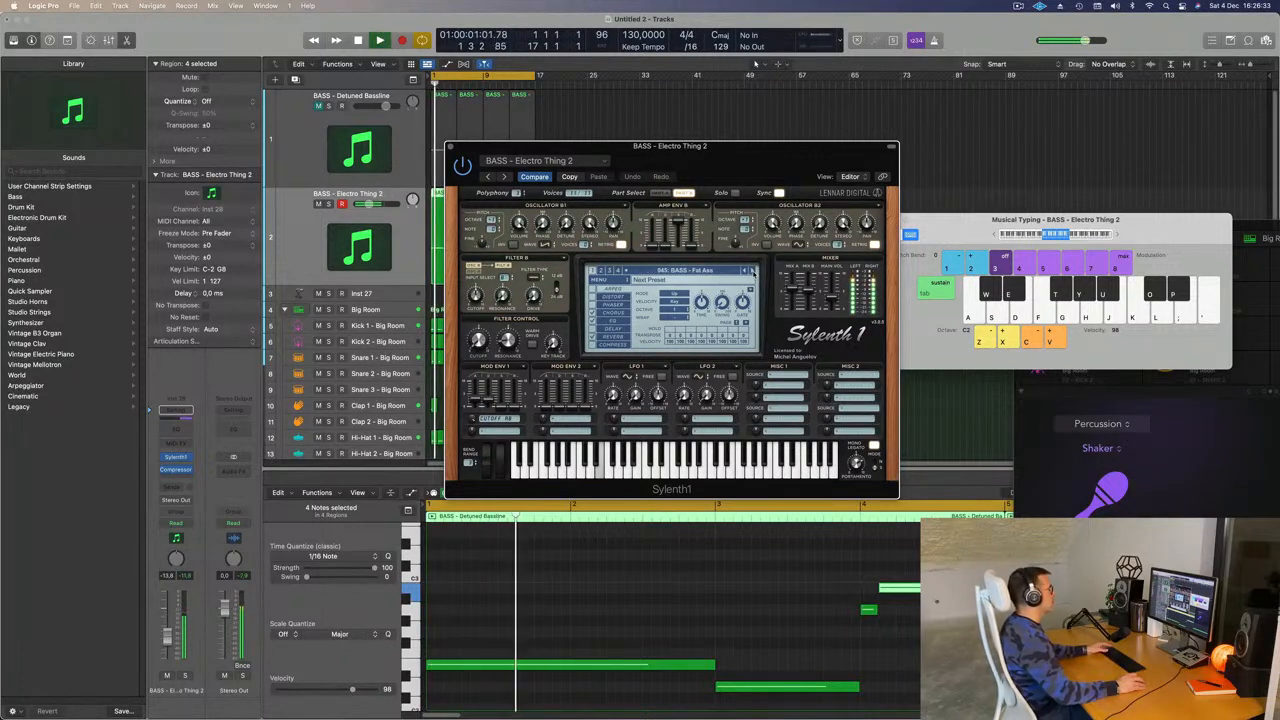
pyautogui.click(752, 272)
pyautogui.click(752, 272)
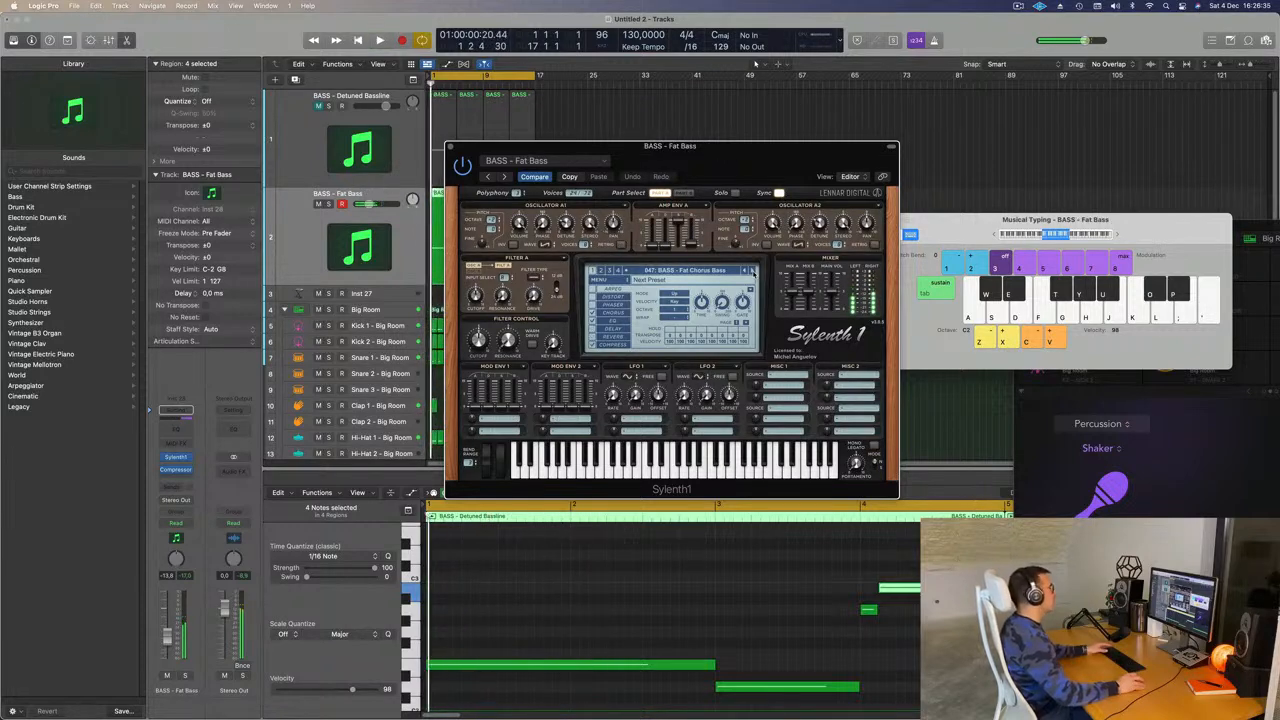
# Audition the following Sylenth1 bass presets against the loop, from BASS - Fat Saws on to 055, BASS - Heavy House
pyautogui.click(752, 272)
pyautogui.click(752, 272)
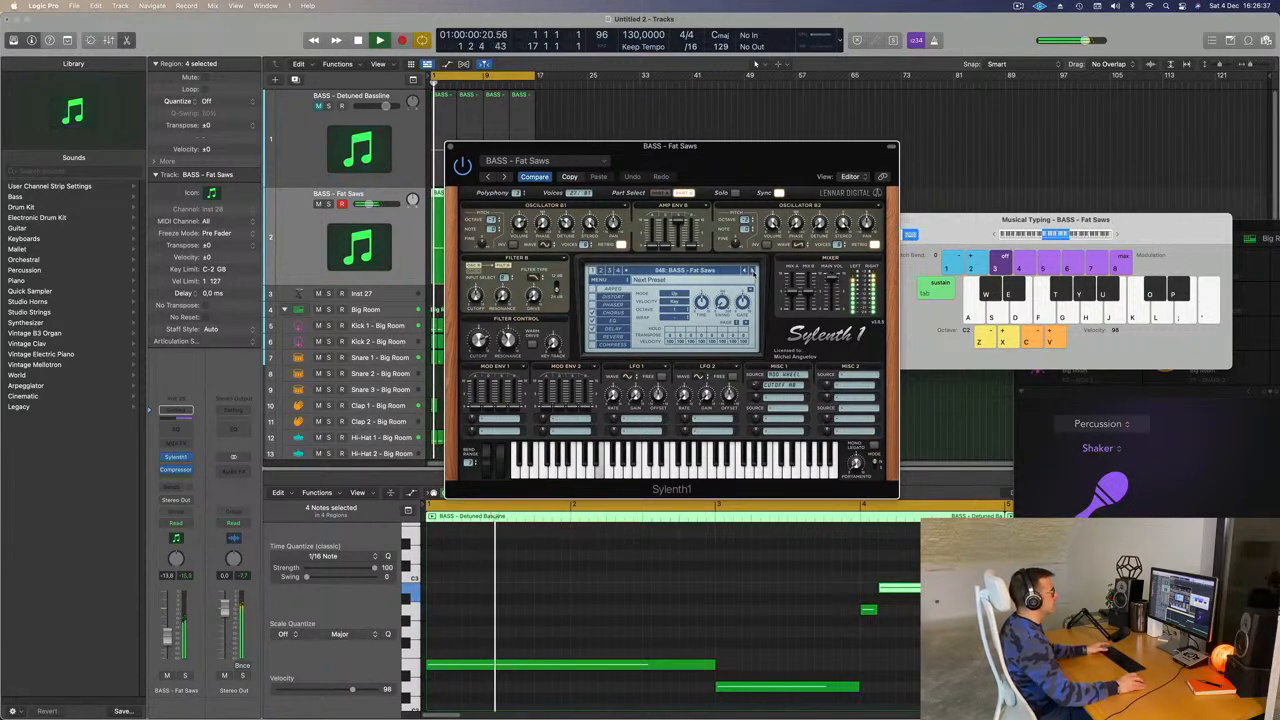
pyautogui.click(752, 272)
pyautogui.click(752, 272)
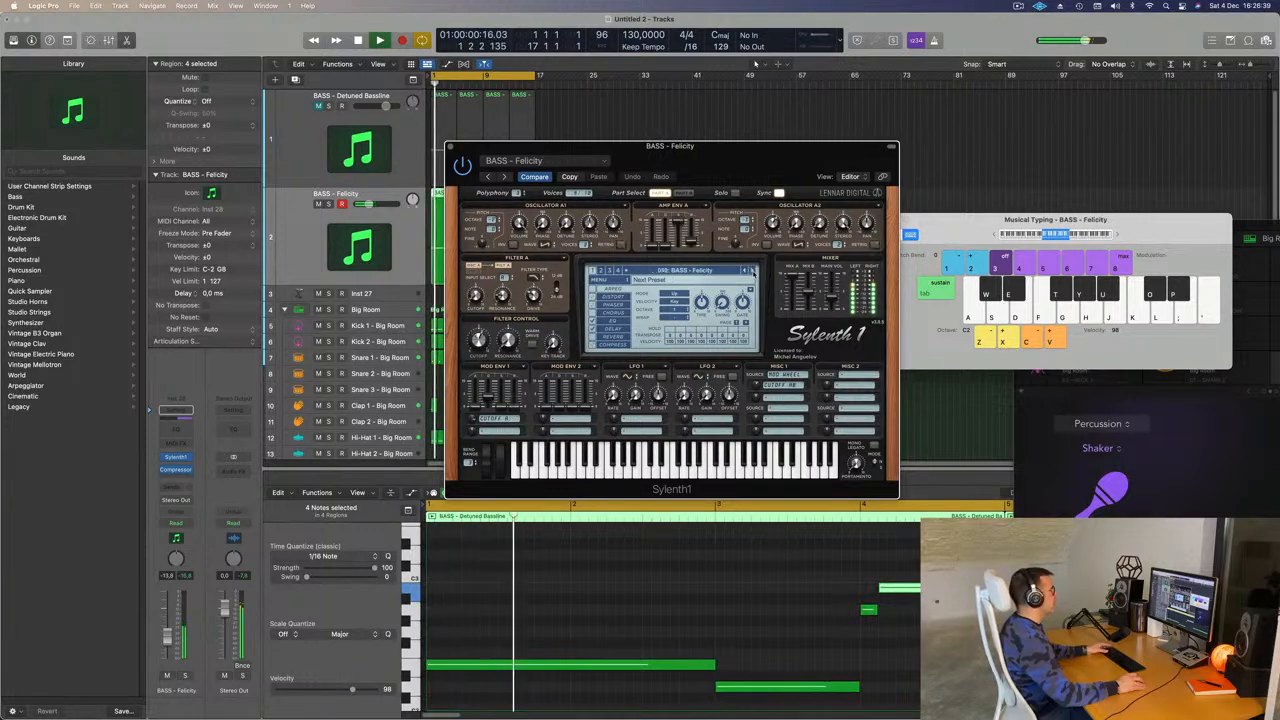
pyautogui.click(752, 272)
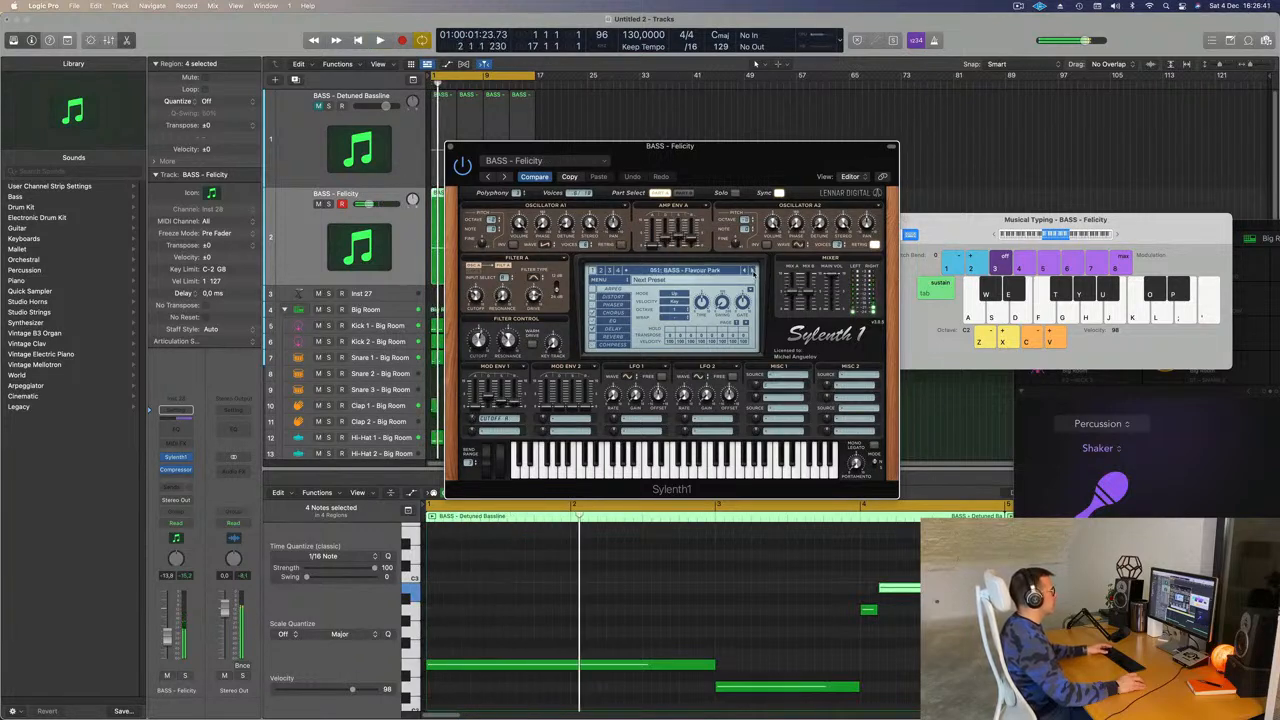
pyautogui.click(752, 272)
pyautogui.click(752, 272)
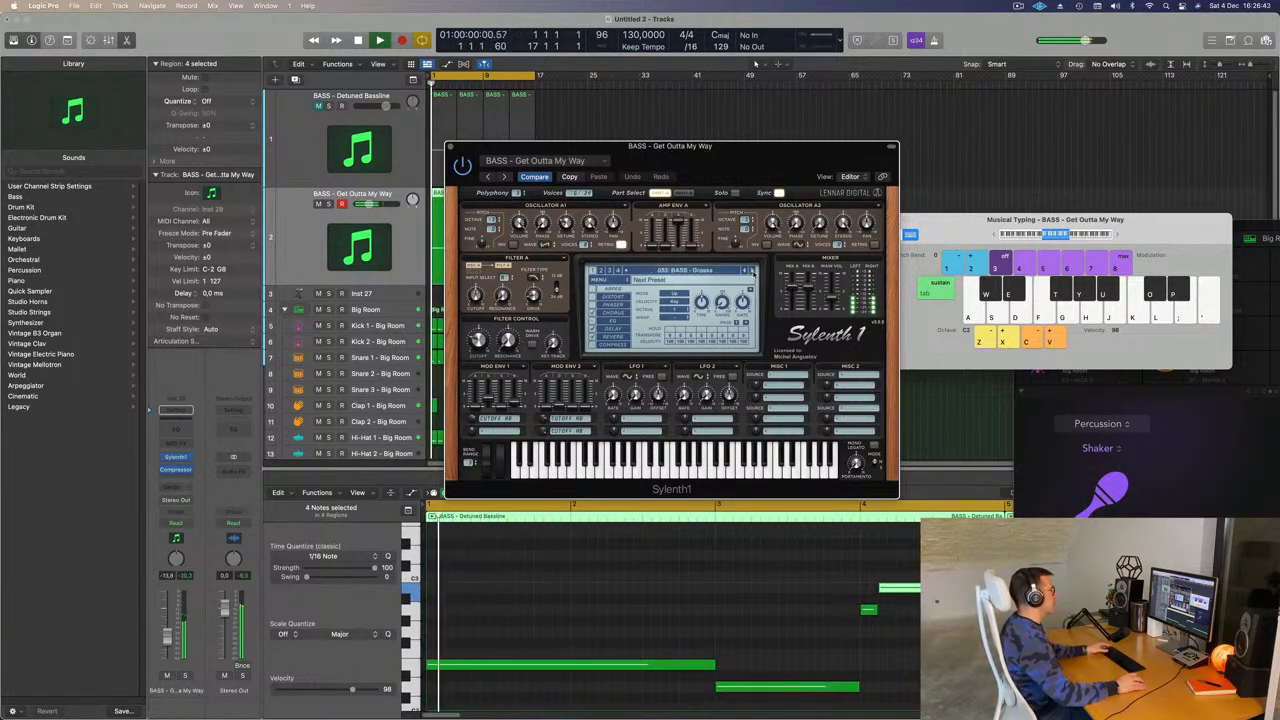
pyautogui.click(752, 272)
pyautogui.click(752, 272)
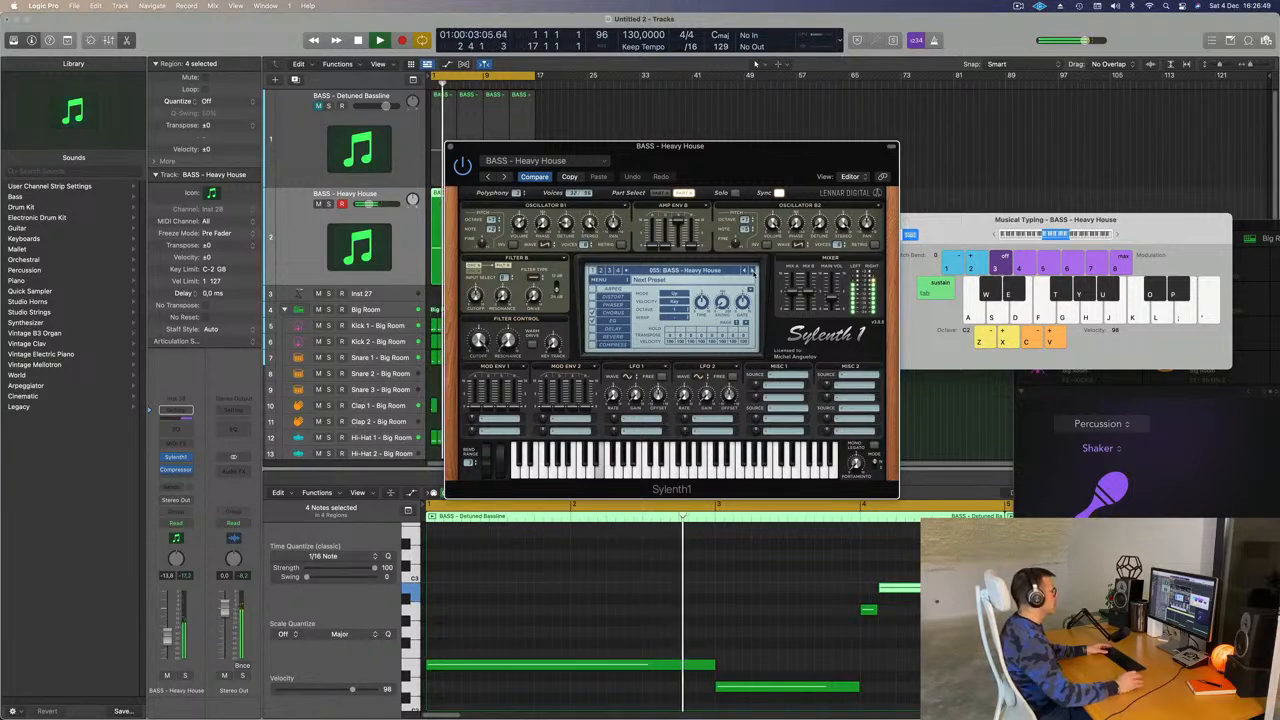
# Continue auditioning presets, settle on 062, BASS - Moog Style Bass, and move the Sylenth1 window clear of the bass regions
pyautogui.click(752, 272)
pyautogui.click(752, 272)
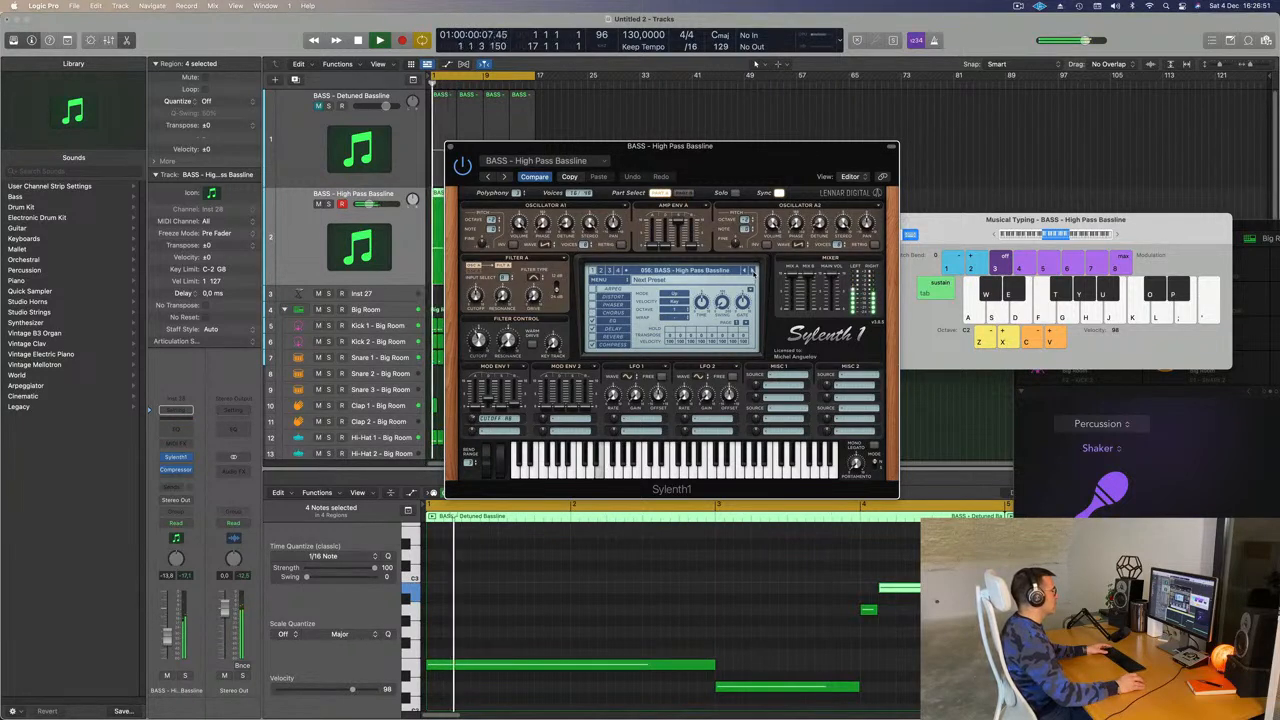
pyautogui.click(752, 272)
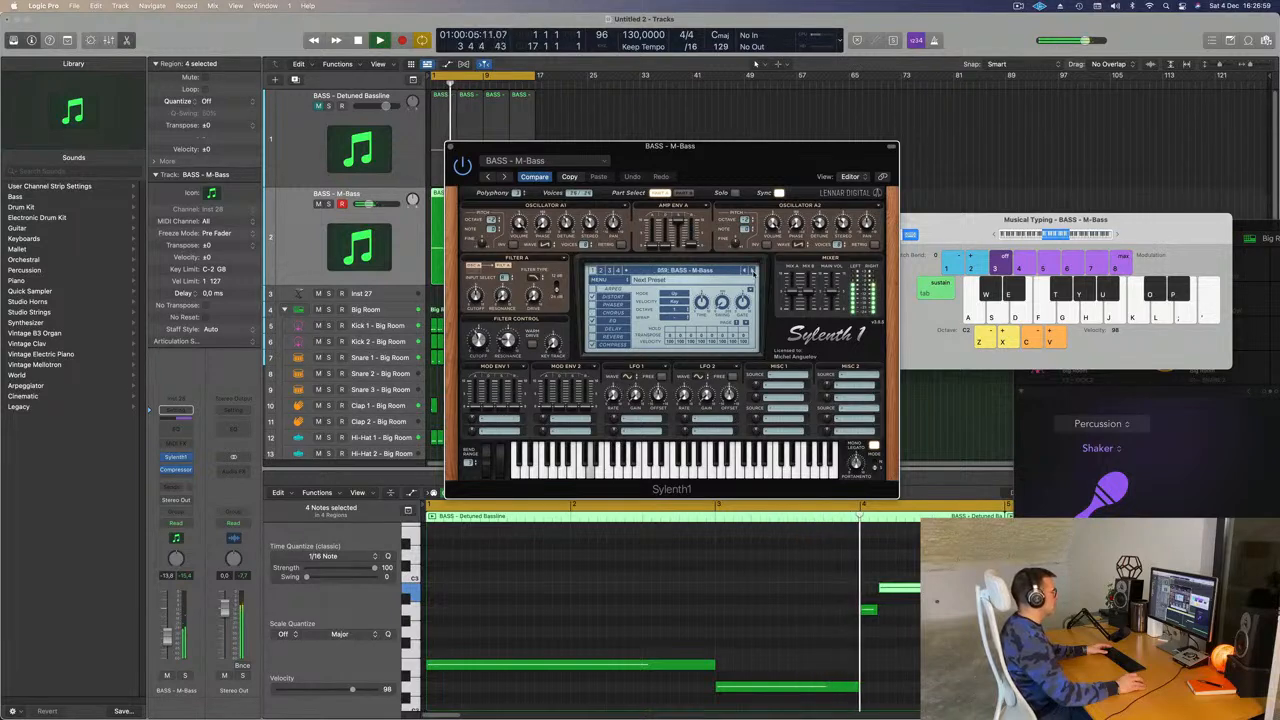
pyautogui.click(752, 272)
pyautogui.click(752, 272)
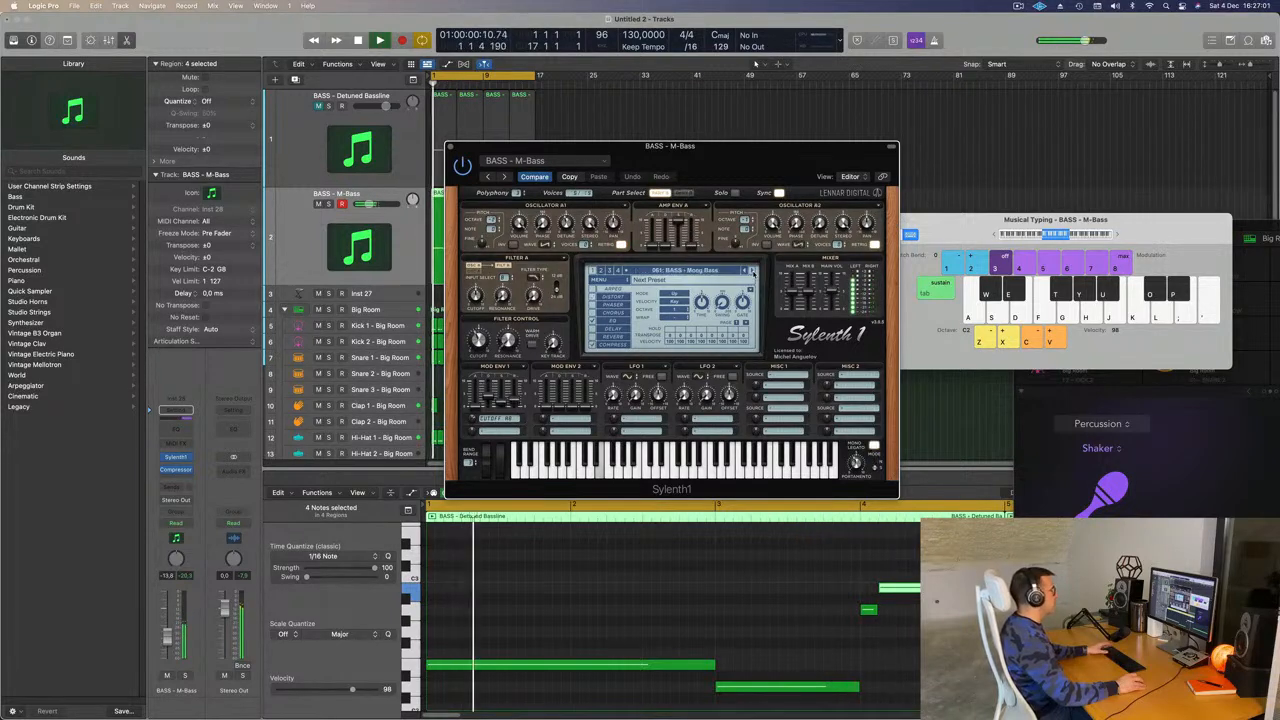
pyautogui.click(752, 272)
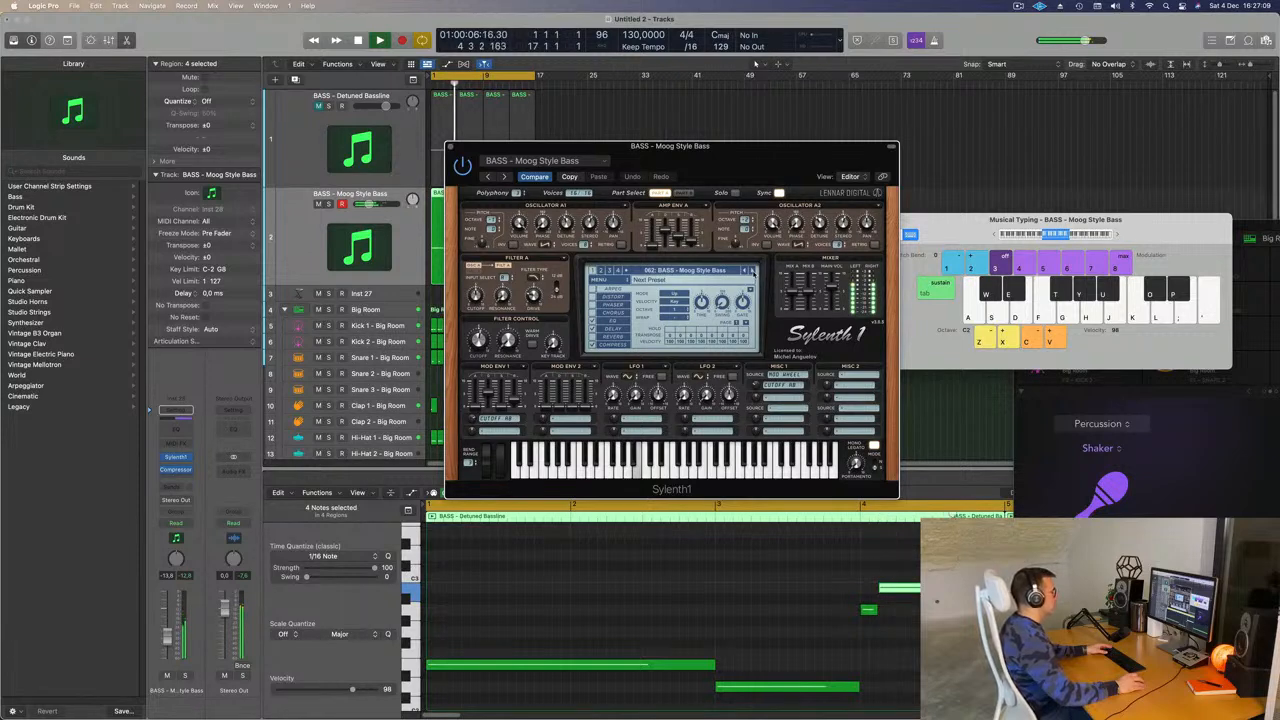
pyautogui.moveTo(731, 166); pyautogui.dragTo(960, 89)
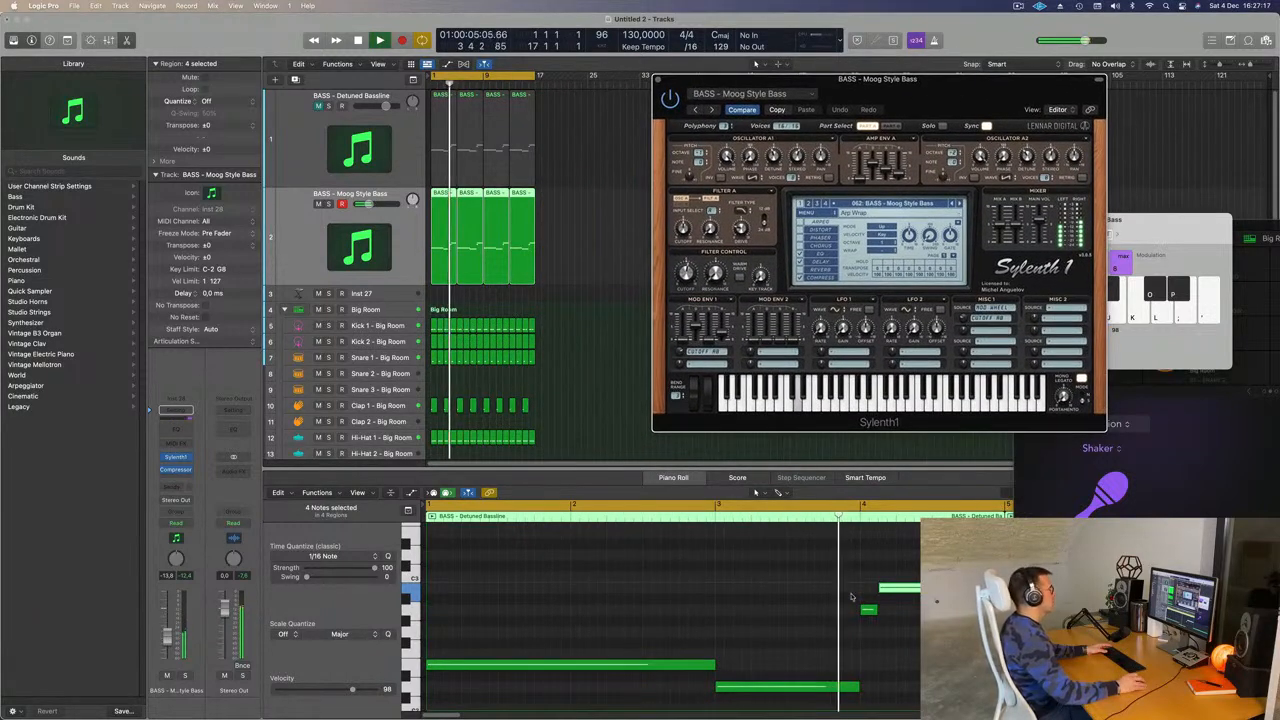
# Slightly shorten the first two long notes and slightly extend the short third note in the duplicate track's first bass region
pyautogui.press('space')
pyautogui.moveTo(715, 667); pyautogui.dragTo(727, 655)
pyautogui.press('space')
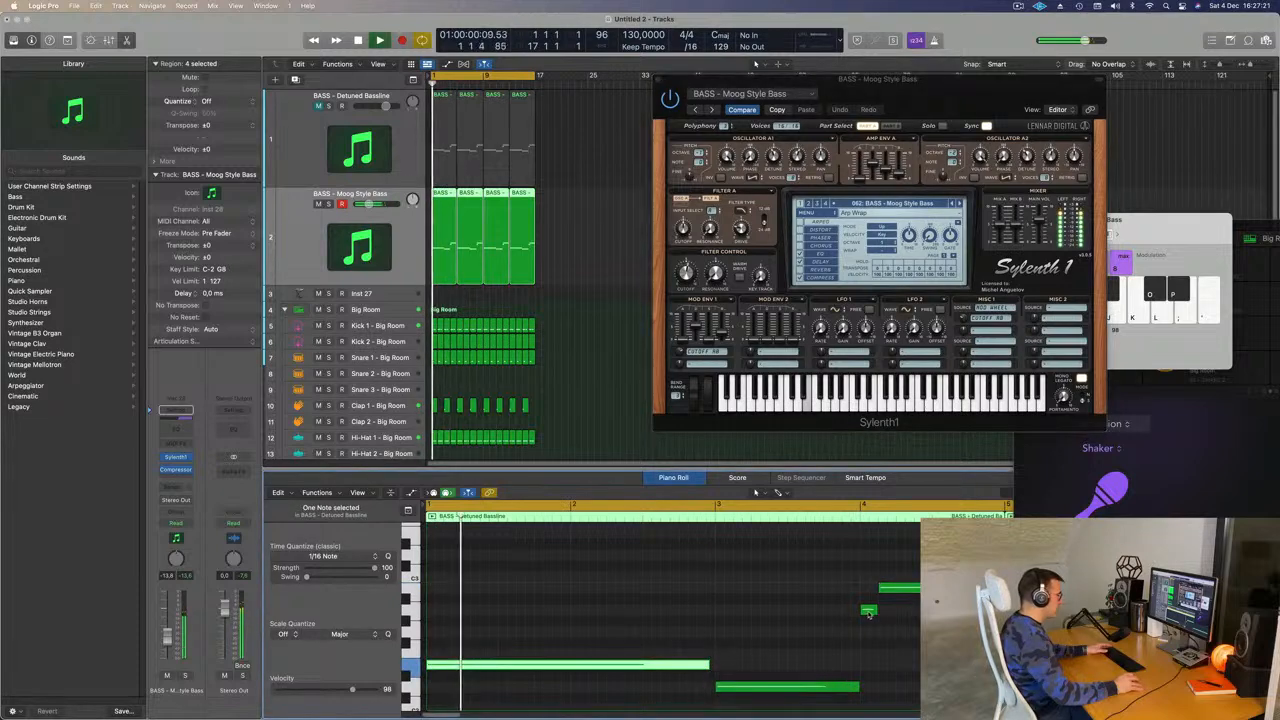
pyautogui.click(855, 688)
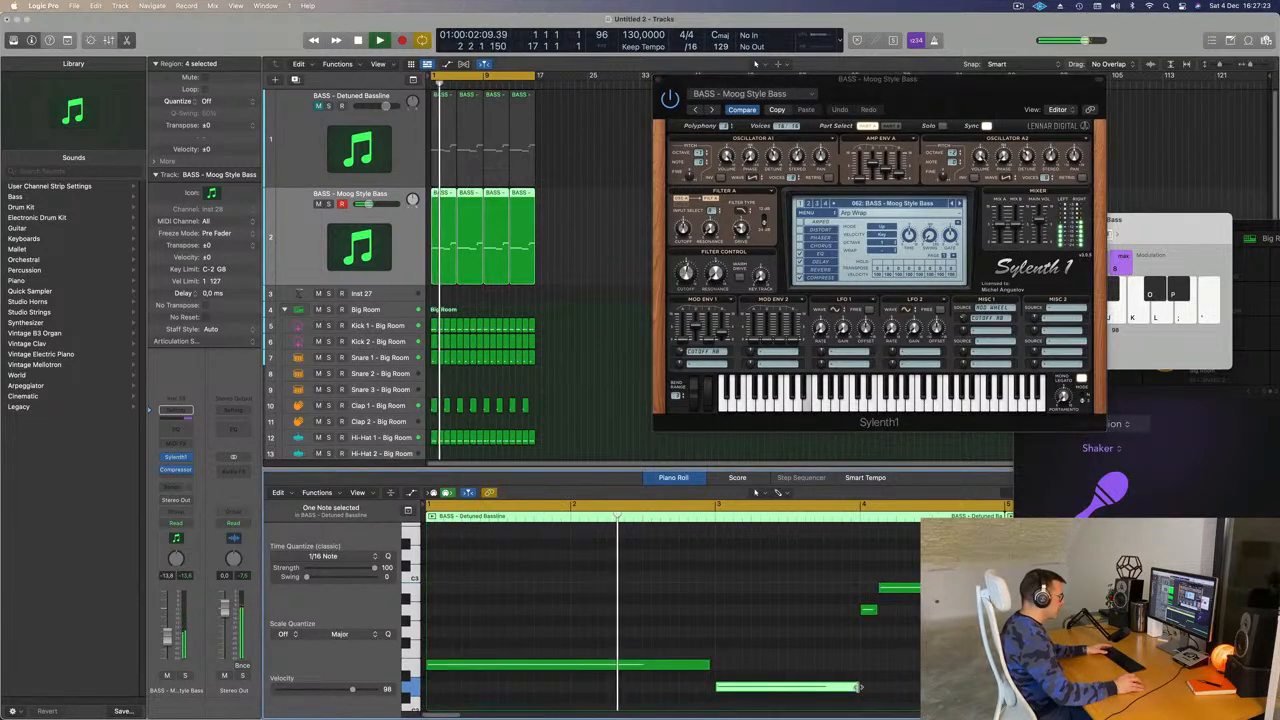
pyautogui.moveTo(858, 687); pyautogui.dragTo(855, 689)
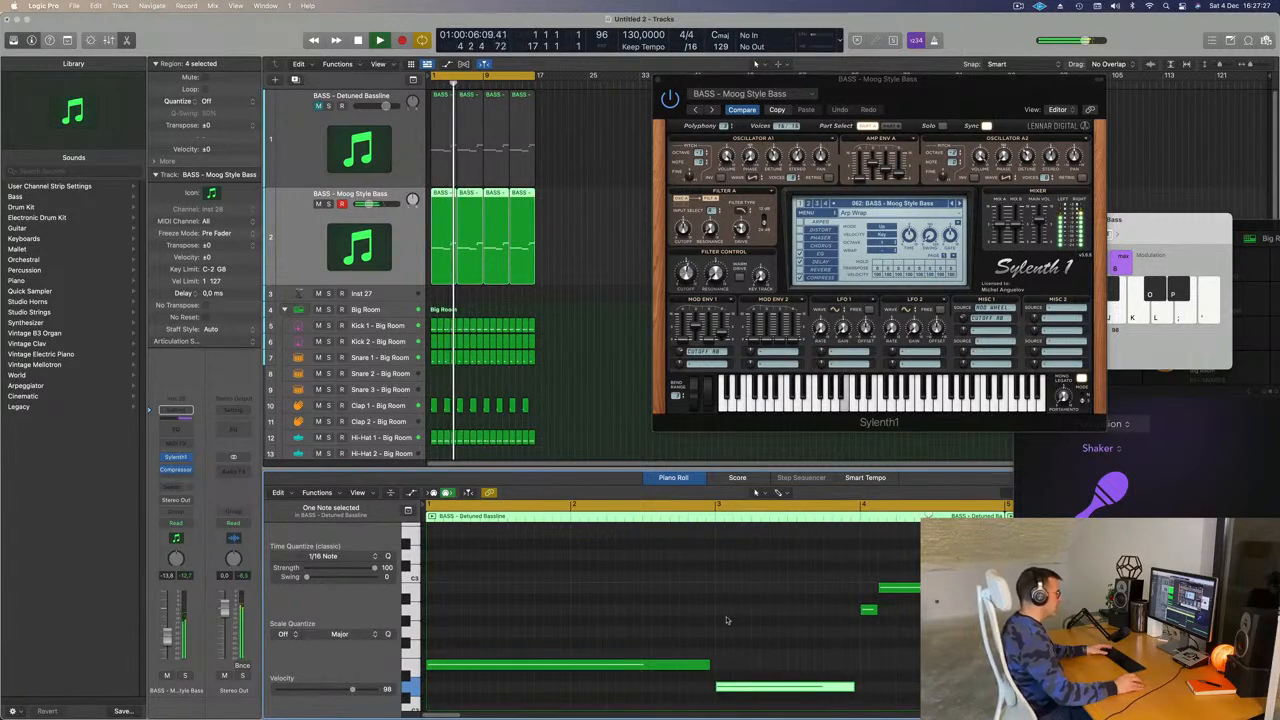
pyautogui.moveTo(876, 611); pyautogui.dragTo(878, 616)
pyautogui.press('space')
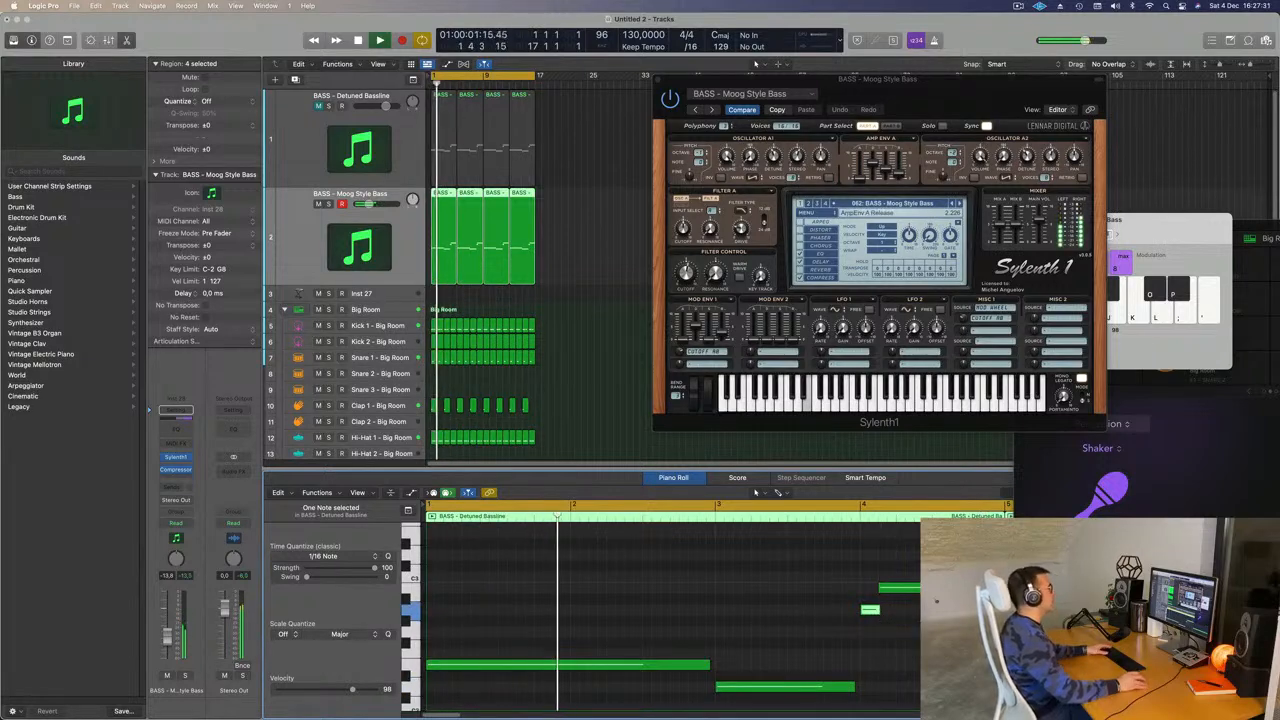
# Delete the last three regions on the Moog Style Bass track and repeat its edited first region three times
pyautogui.click(600, 240)
pyautogui.click(506, 258)
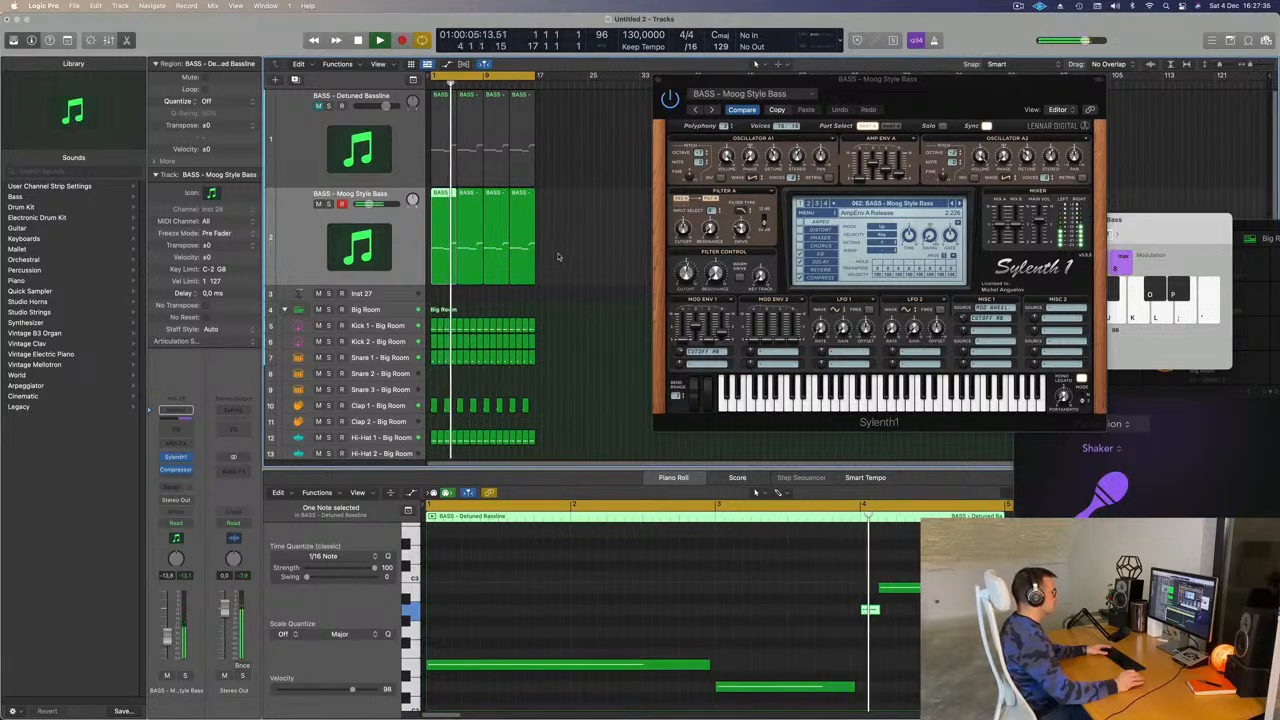
pyautogui.moveTo(578, 221); pyautogui.dragTo(478, 267)
pyautogui.press('Delete')
pyautogui.click(438, 254)
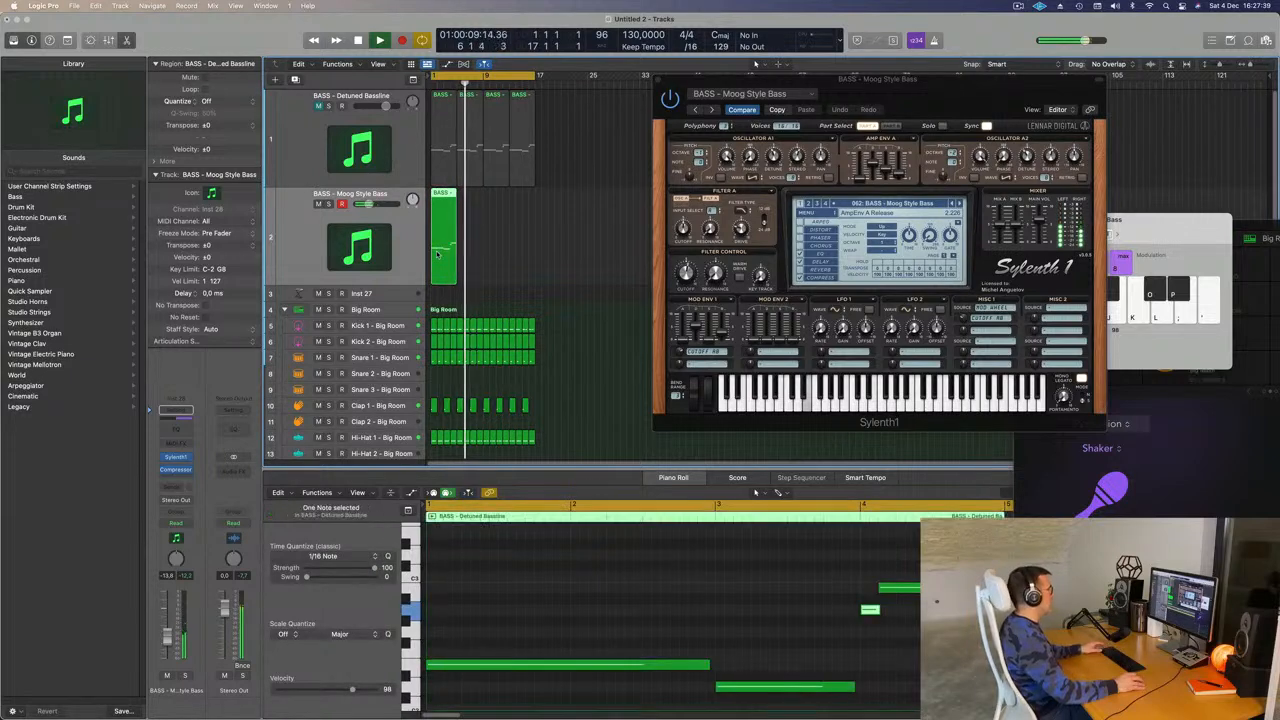
pyautogui.press('super+r')
pyautogui.press('super+r')
pyautogui.press('super+r')
pyautogui.press('space')
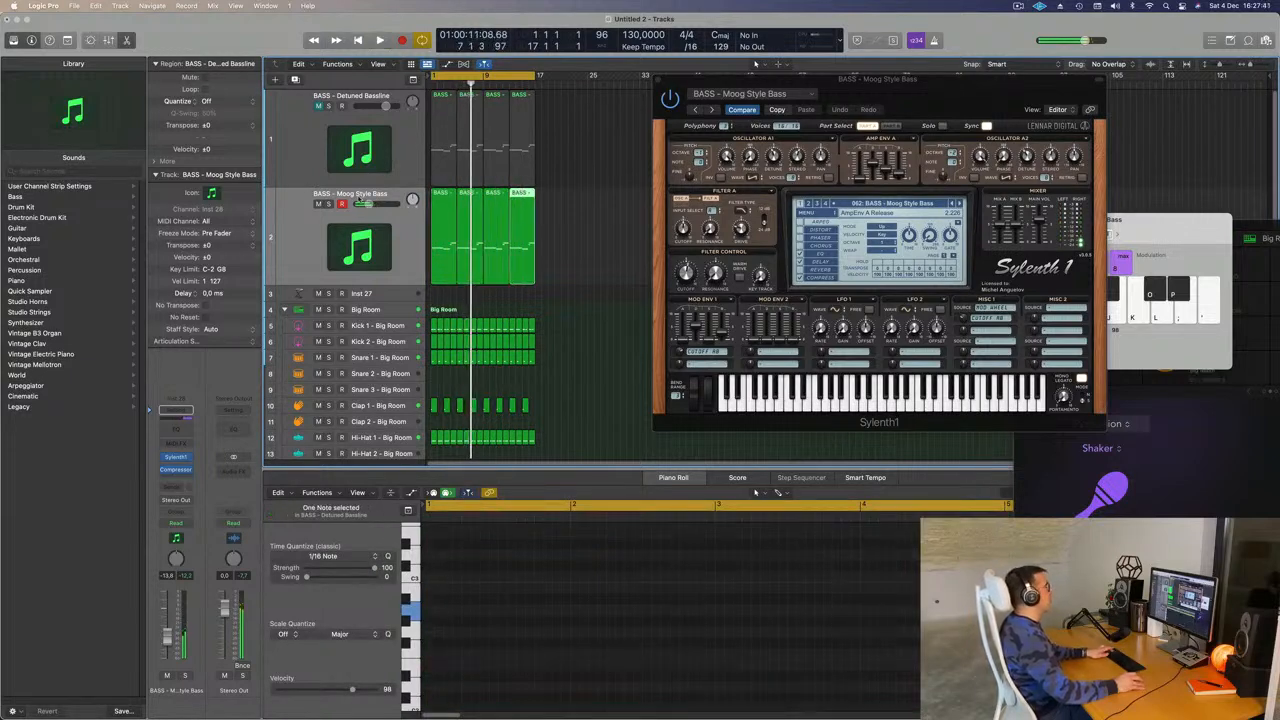
# Unmute the Detuned Bassline track and play both bass layers together from the start
pyautogui.click(317, 106)
pyautogui.press('Return')
pyautogui.press('space')
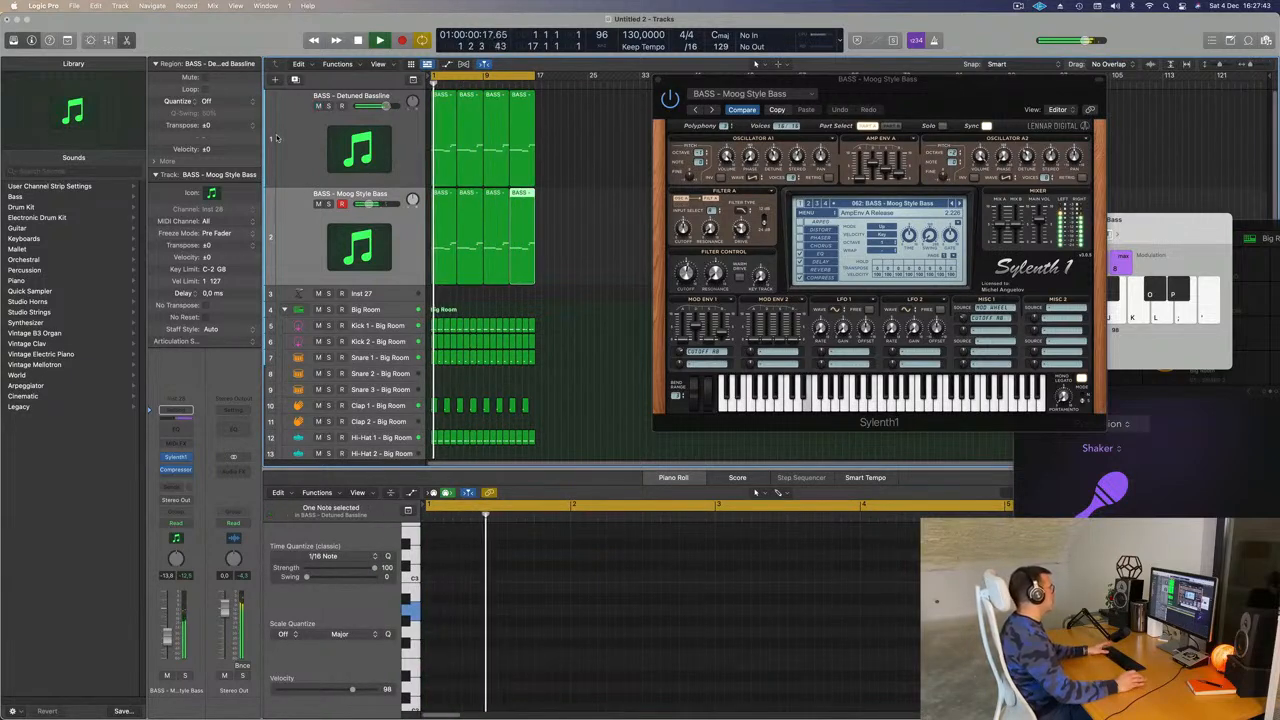
# Close the Sylenth1 window and lower the Detuned Bassline track's volume to -2.7 dB while the loop plays
pyautogui.click(295, 137)
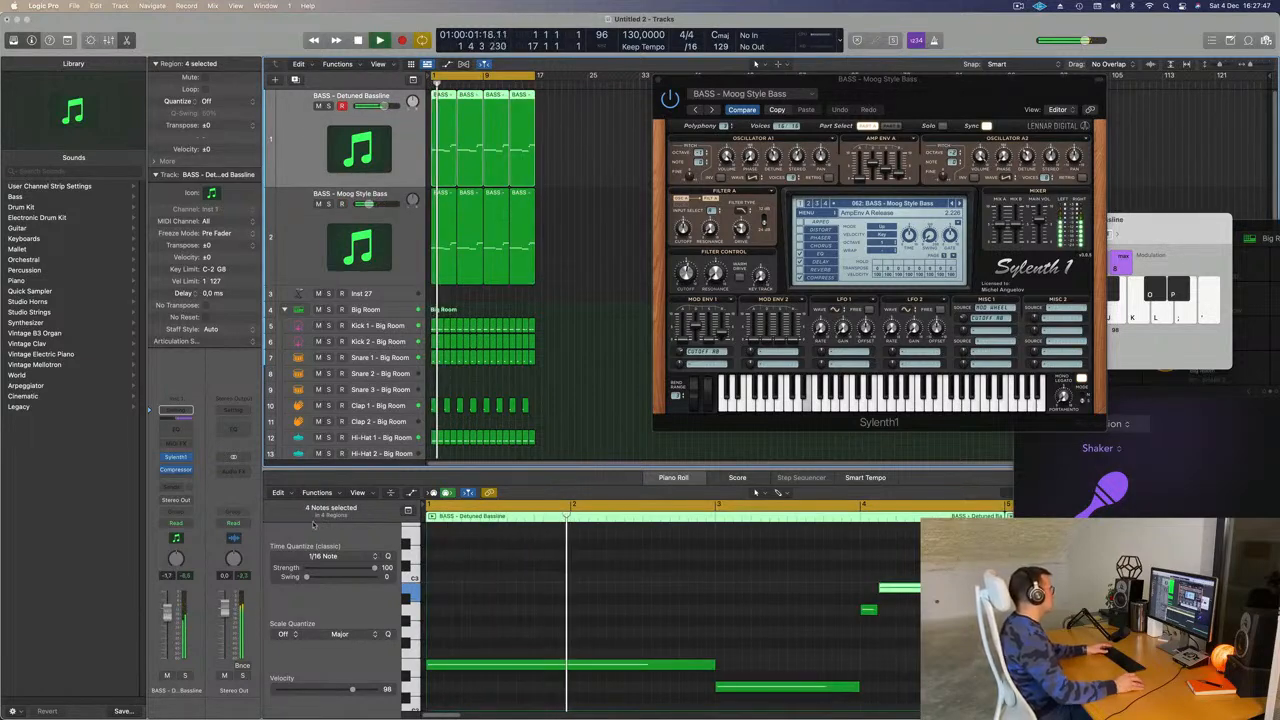
pyautogui.moveTo(975, 96); pyautogui.dragTo(663, 295)
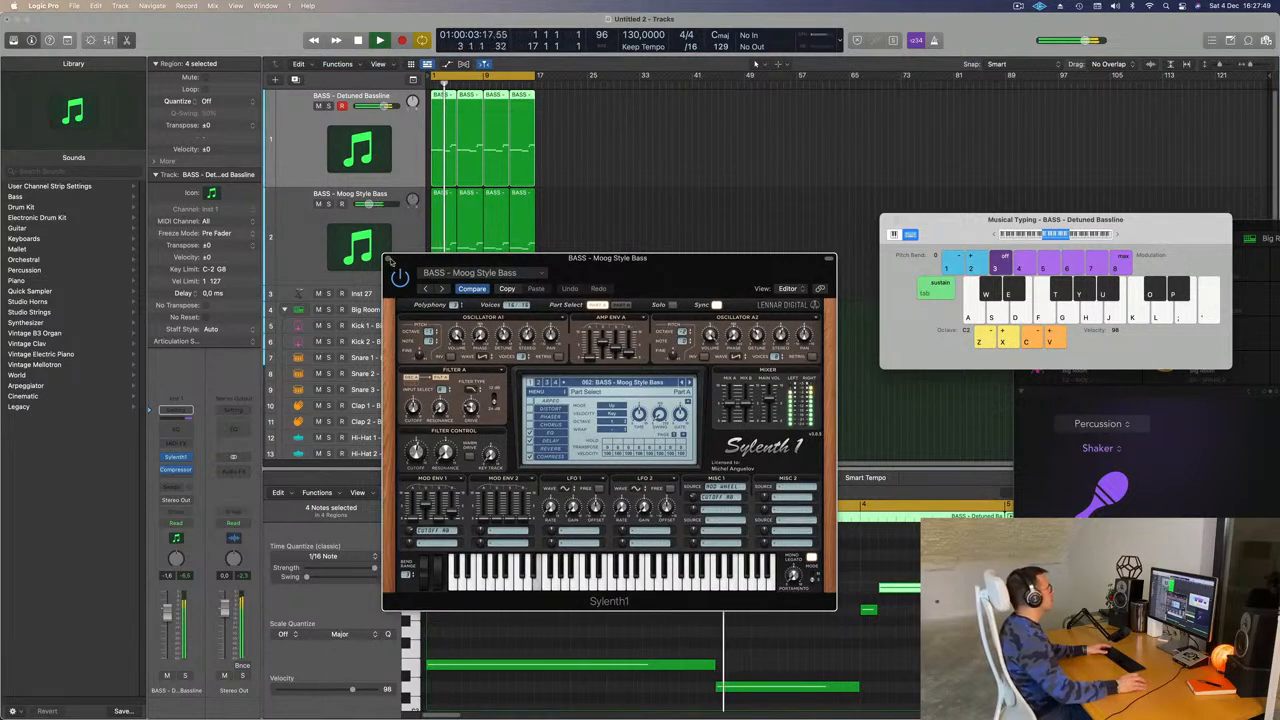
pyautogui.click(388, 260)
pyautogui.press('super+Right')
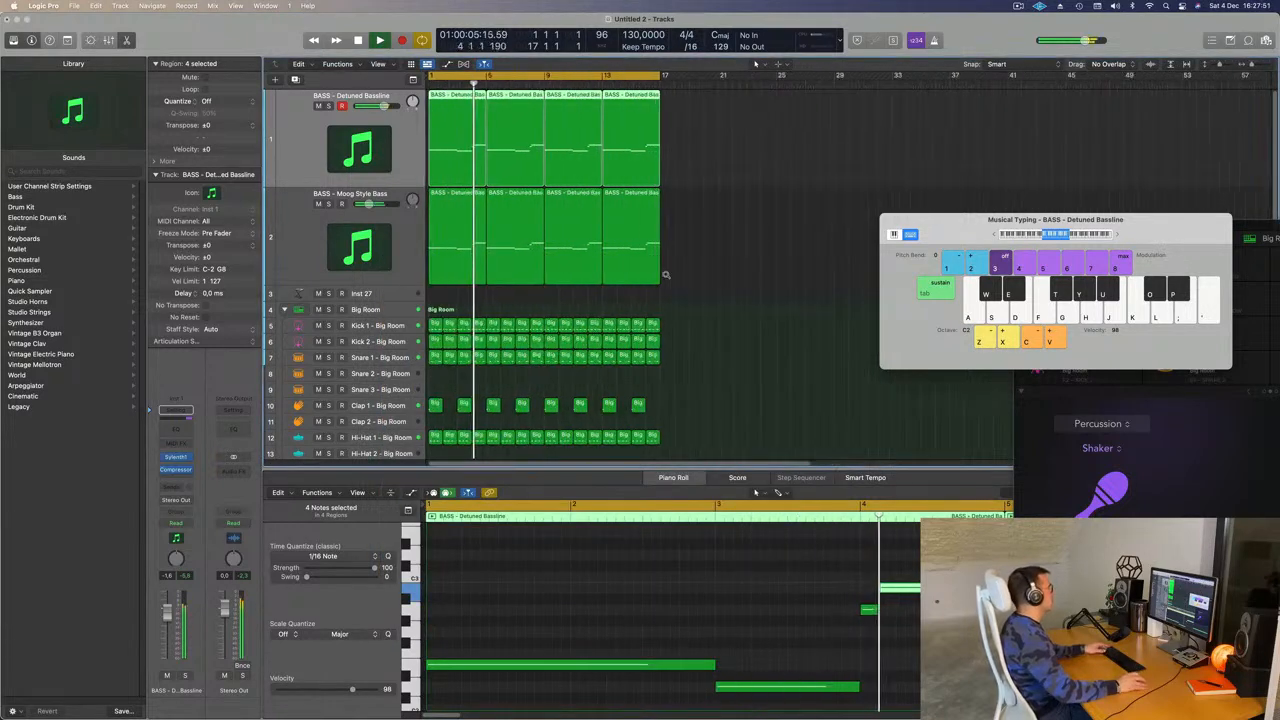
pyautogui.press('super+Up')
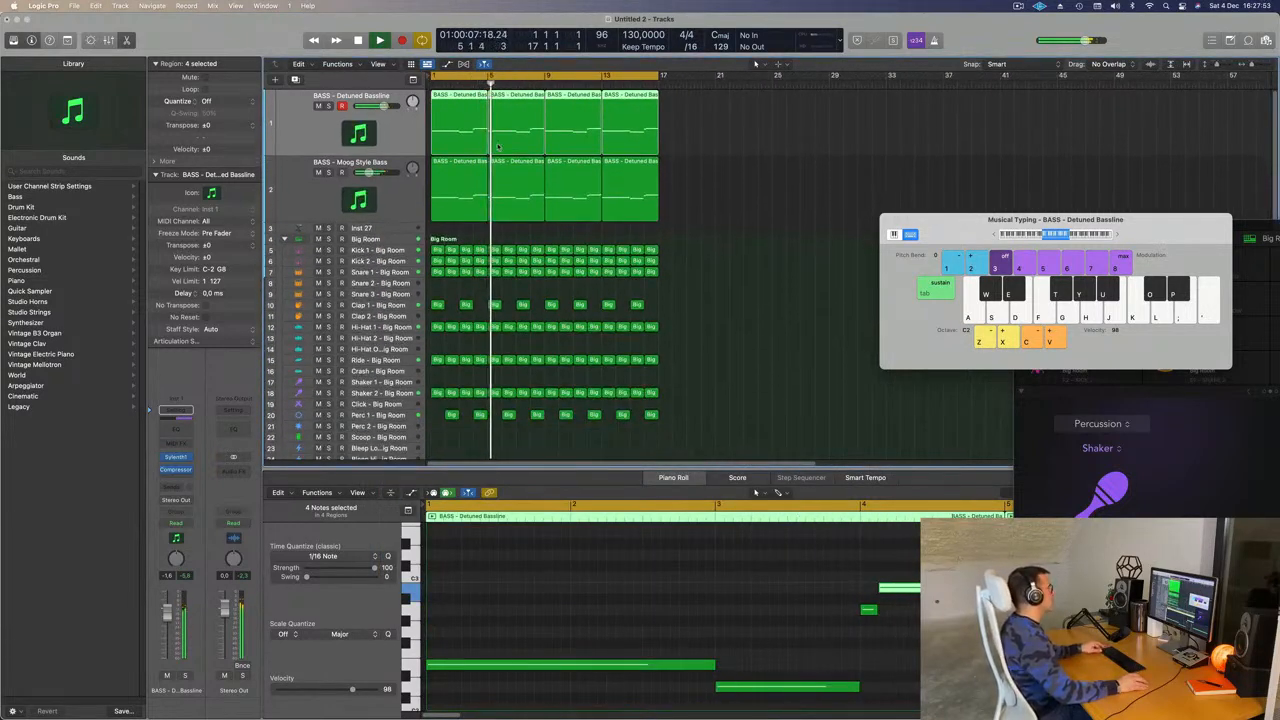
pyautogui.press('space')
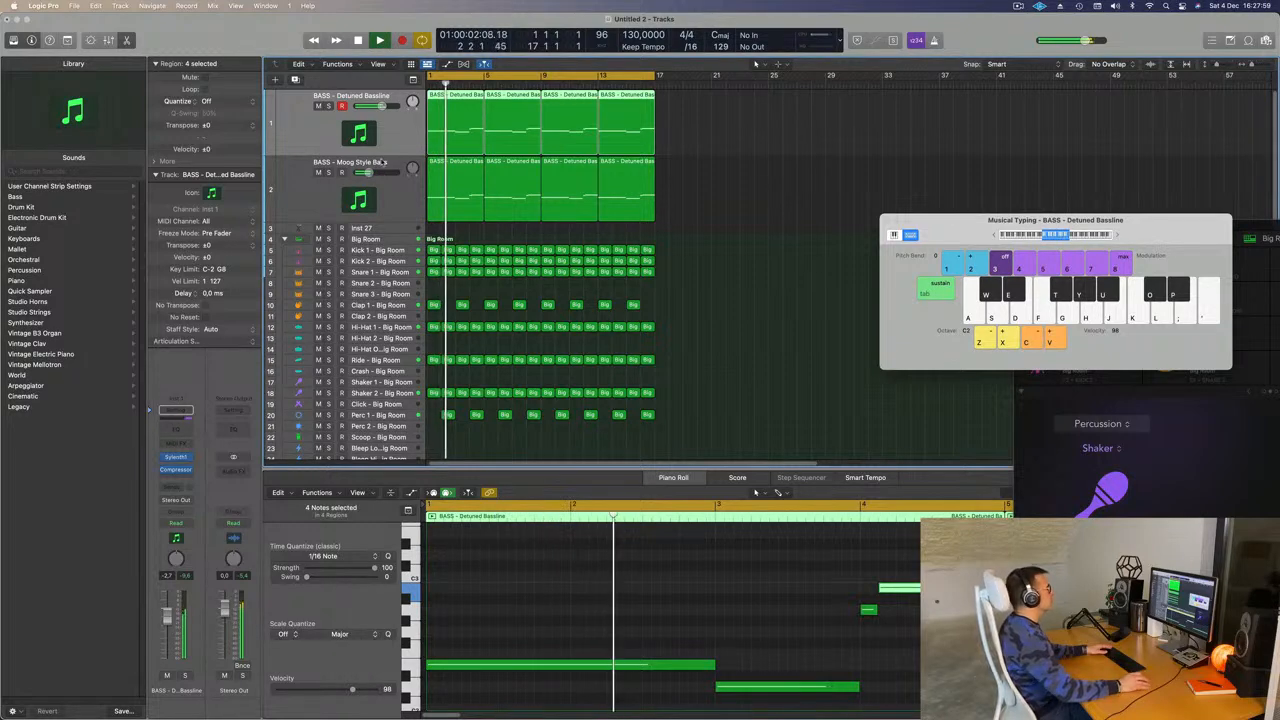
# Duplicate the Moog Style Bass track and restart playback from the beginning
pyautogui.click(375, 193)
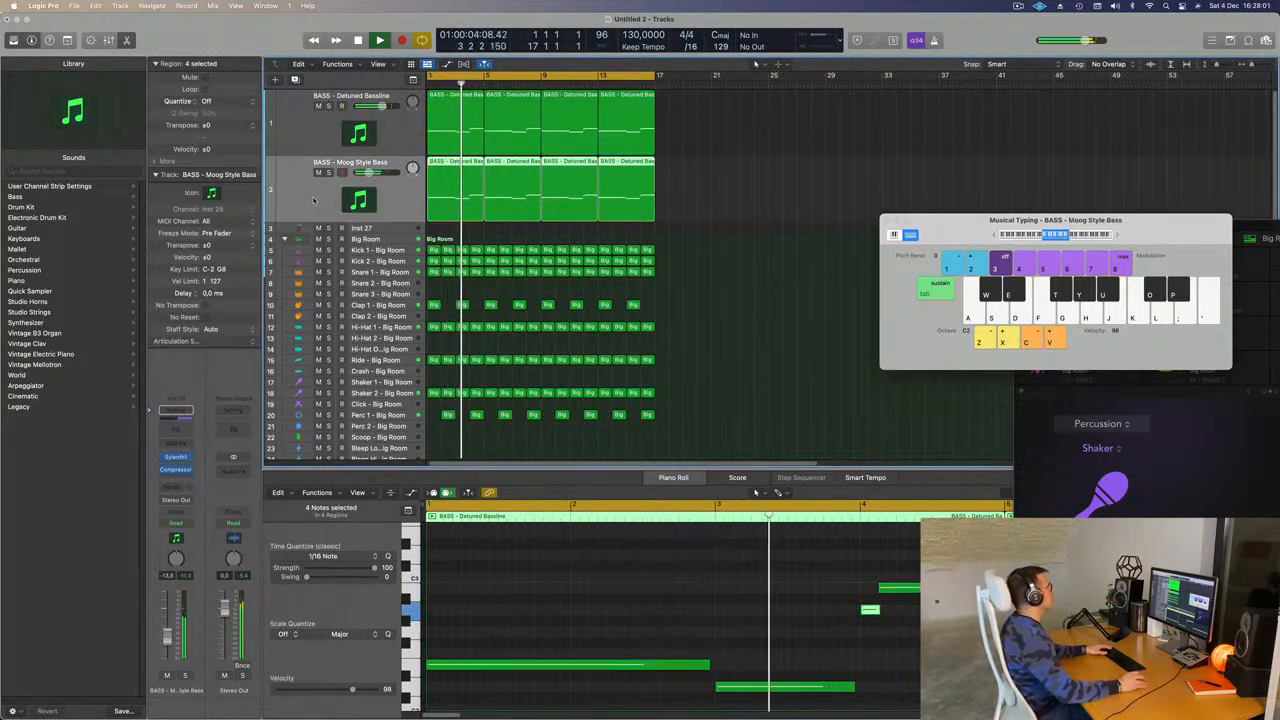
pyautogui.press('super+d')
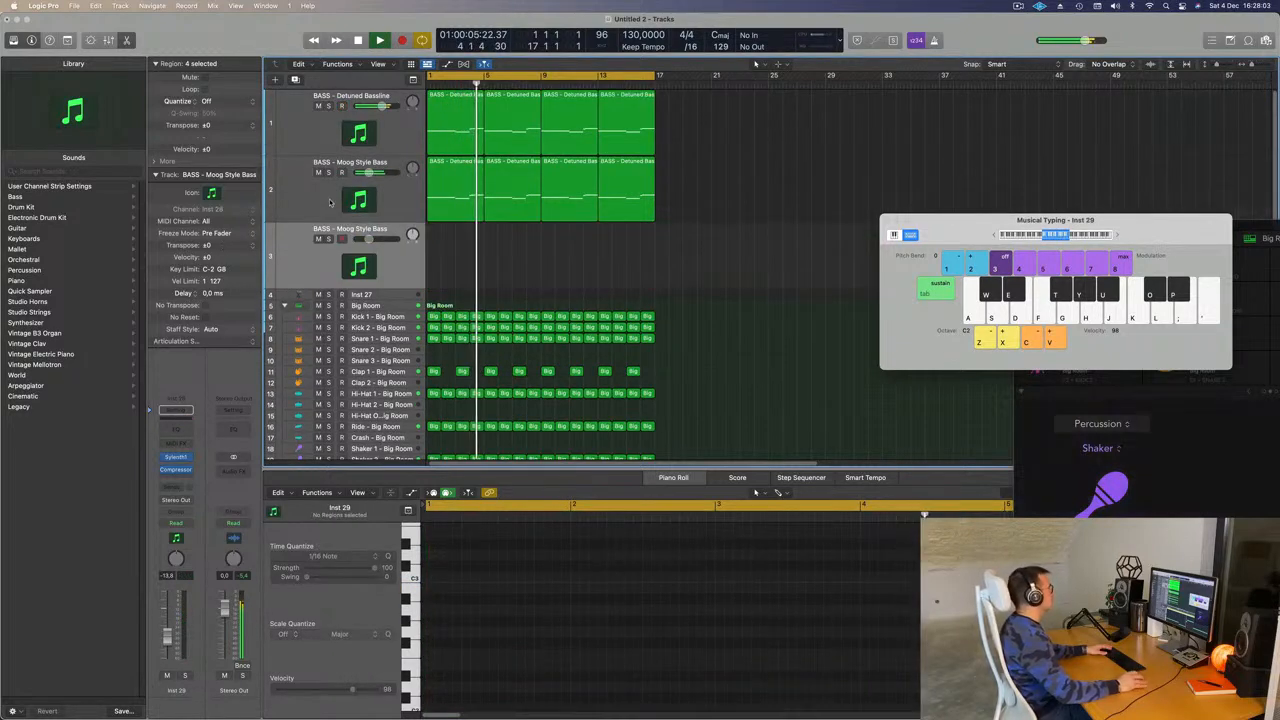
pyautogui.press('Return')
# Compare the Detuned Bassline briefly soloed and muted, and set its track volume to -6.0 dB
pyautogui.click(327, 106)
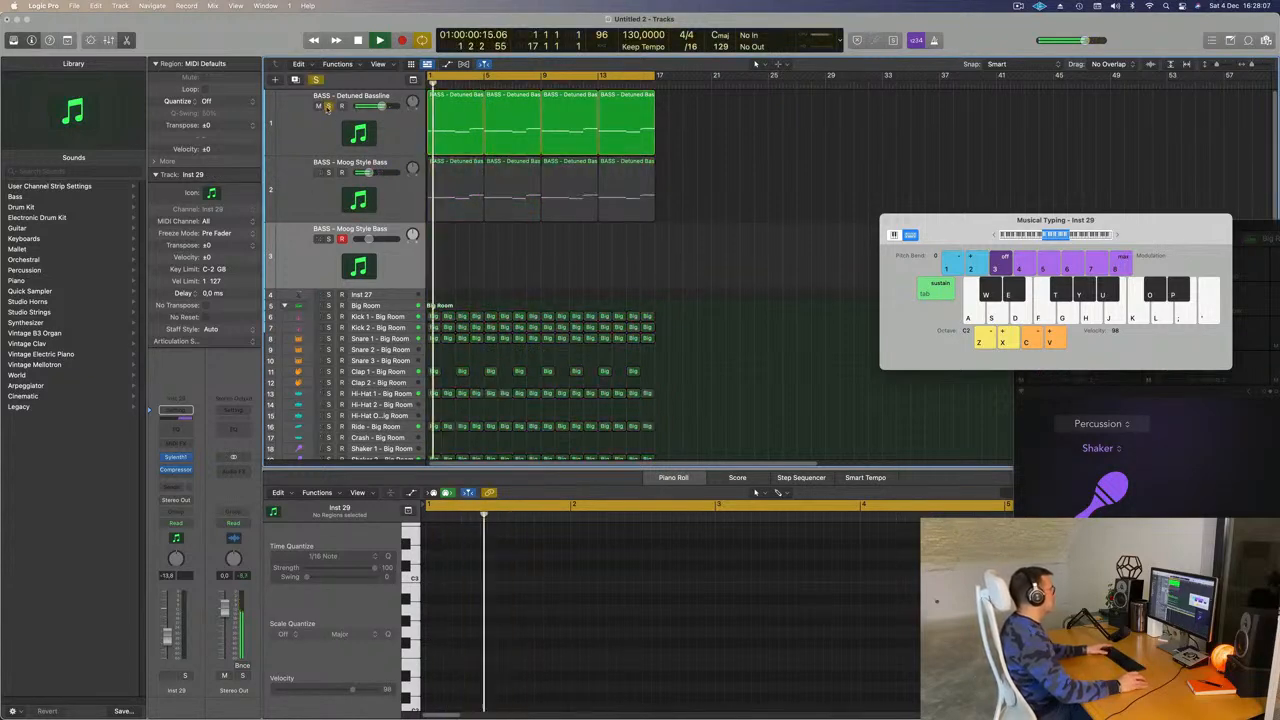
pyautogui.click(327, 106)
pyautogui.click(318, 106)
pyautogui.click(318, 106)
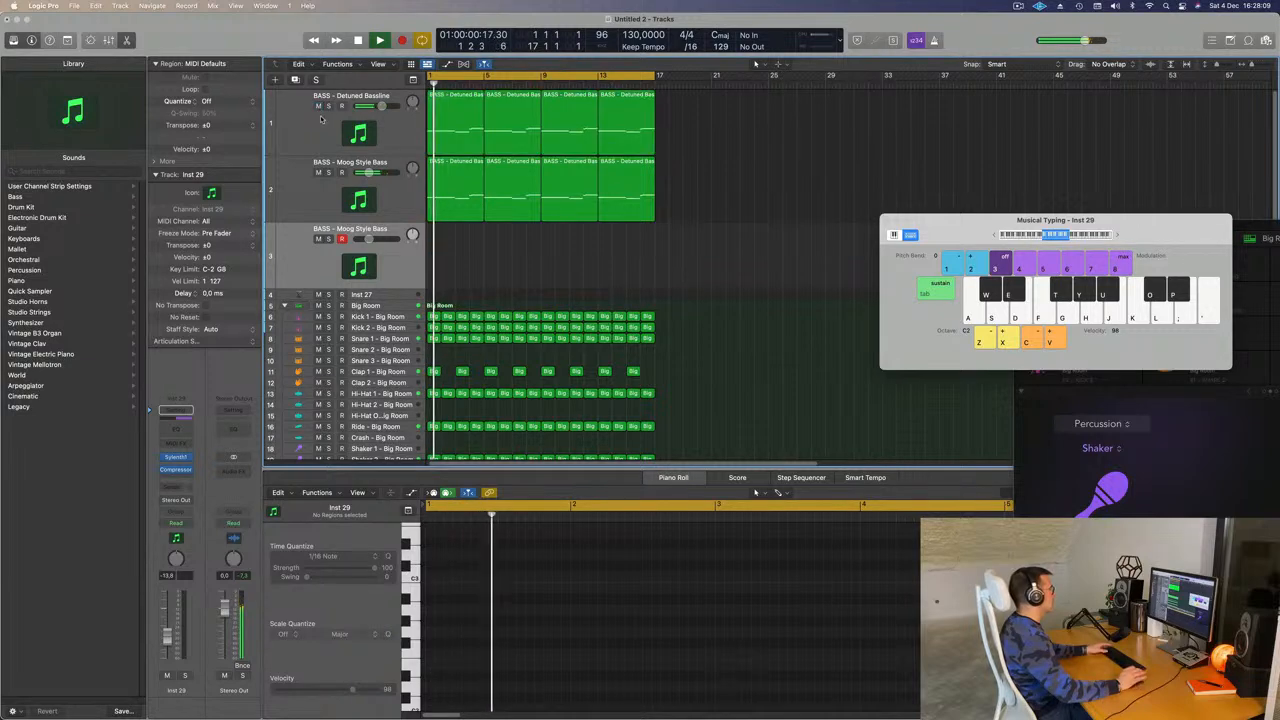
pyautogui.moveTo(378, 108); pyautogui.dragTo(375, 109)
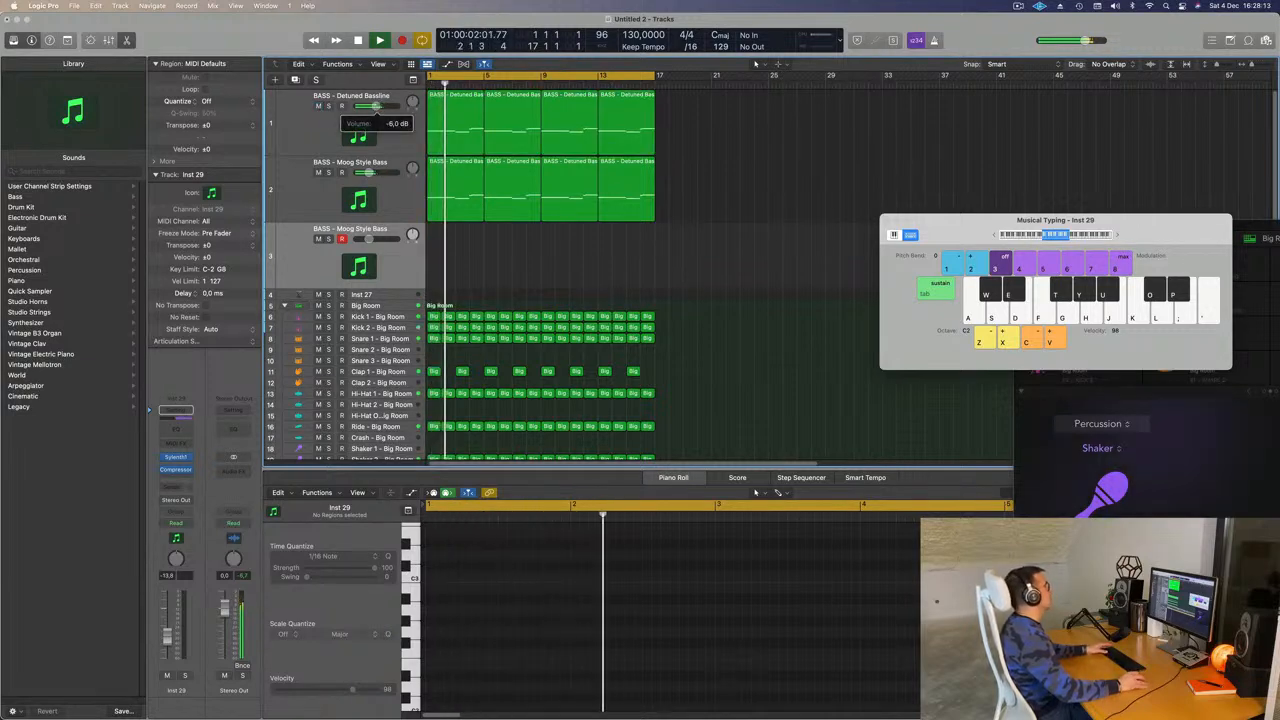
# Raise the original Moog Style Bass track's volume to about -11 dB and check its Sylenth1 filter cutoff, closing the plug-in window
pyautogui.moveTo(972, 224); pyautogui.dragTo(964, 159)
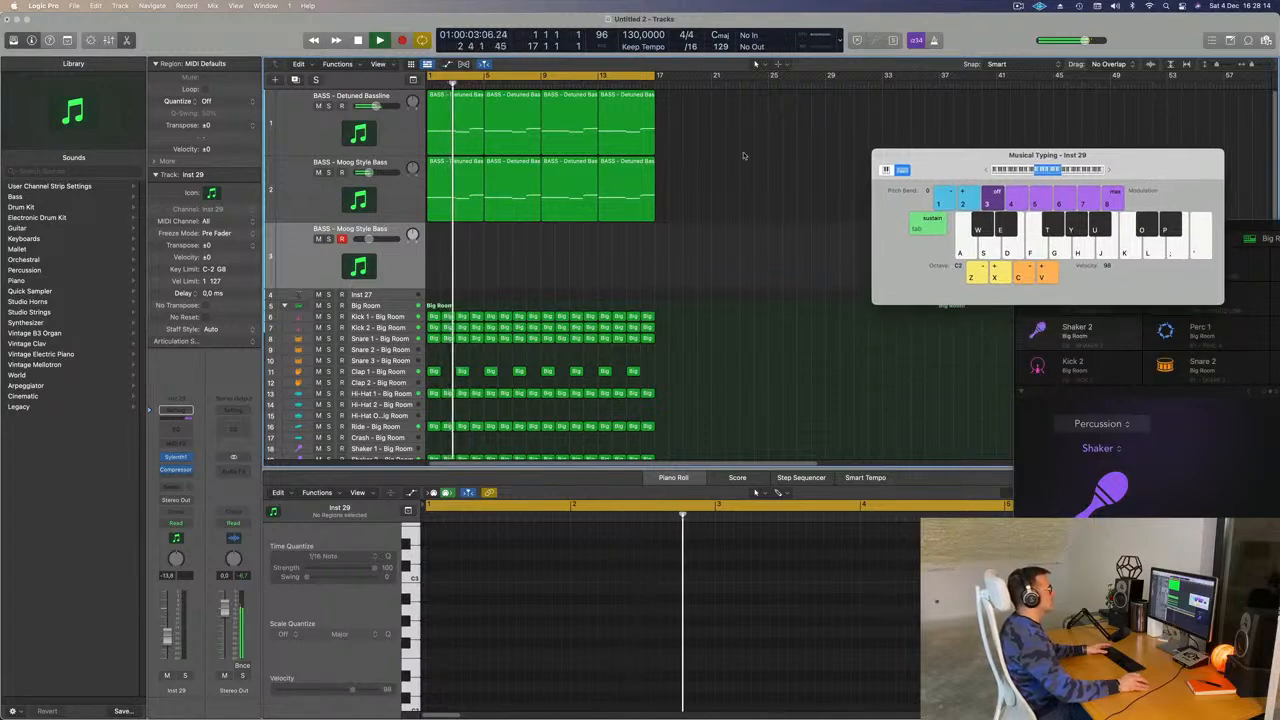
pyautogui.click(286, 196)
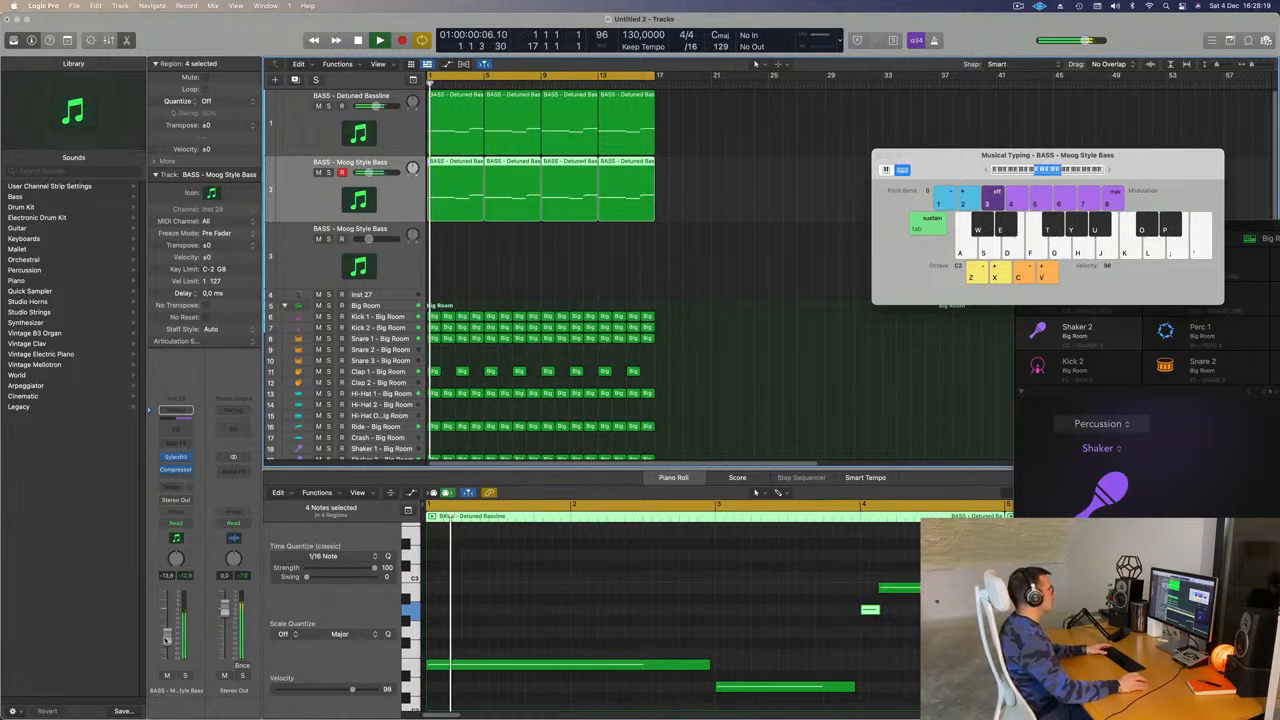
pyautogui.press('v')
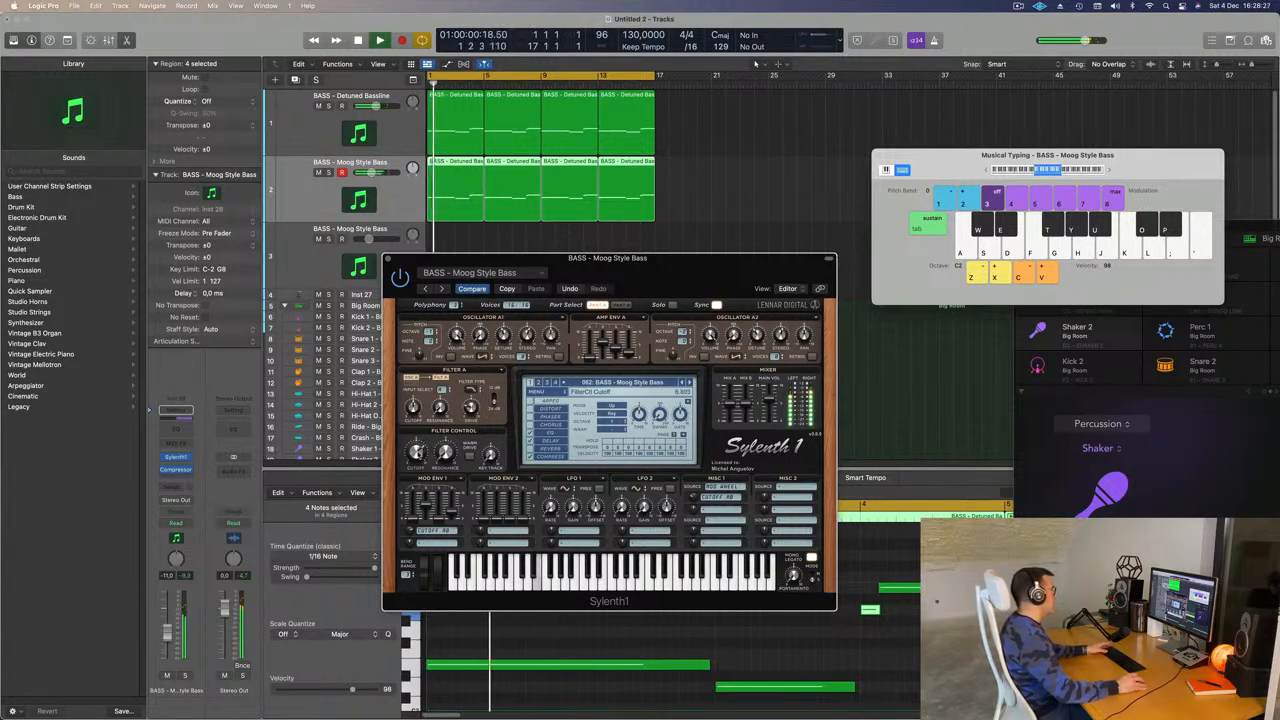
pyautogui.moveTo(388, 260); pyautogui.dragTo(382, 260)
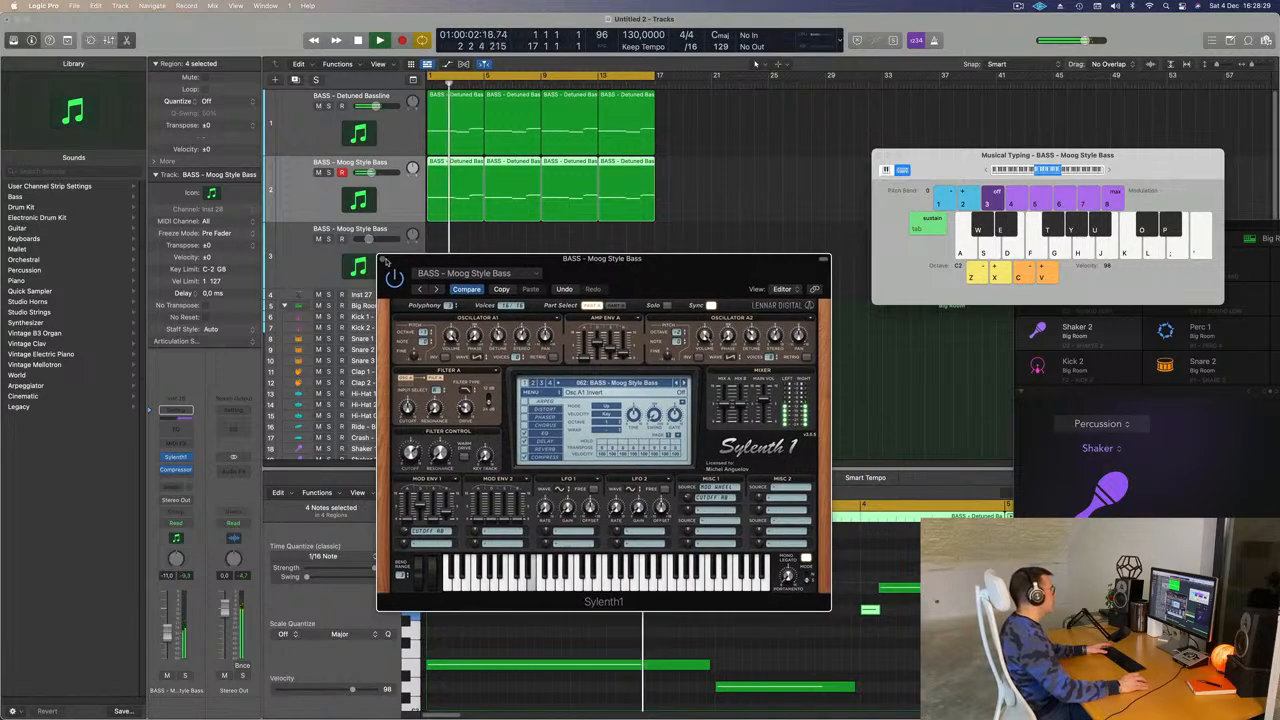
pyautogui.click(382, 260)
pyautogui.click(494, 266)
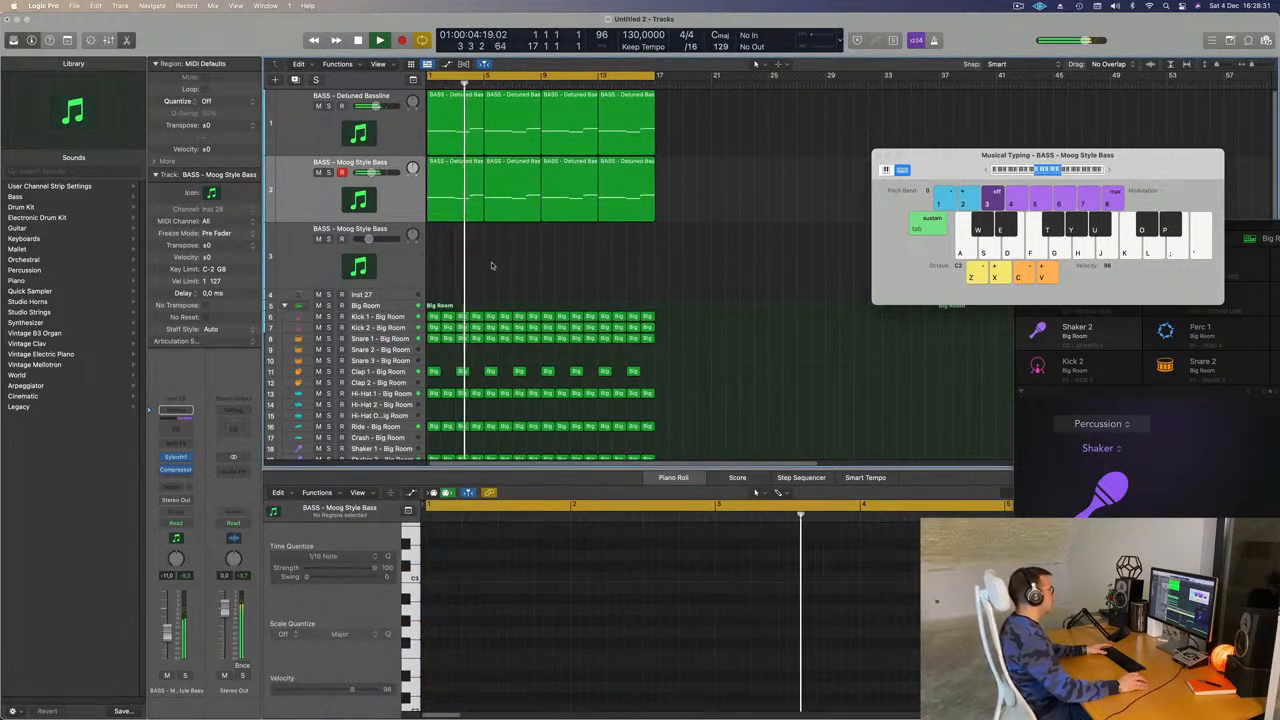
# Restart playback and open Sylenth1 on the duplicated Moog Style Bass track, moving its window clear of the track headers
pyautogui.click(391, 281)
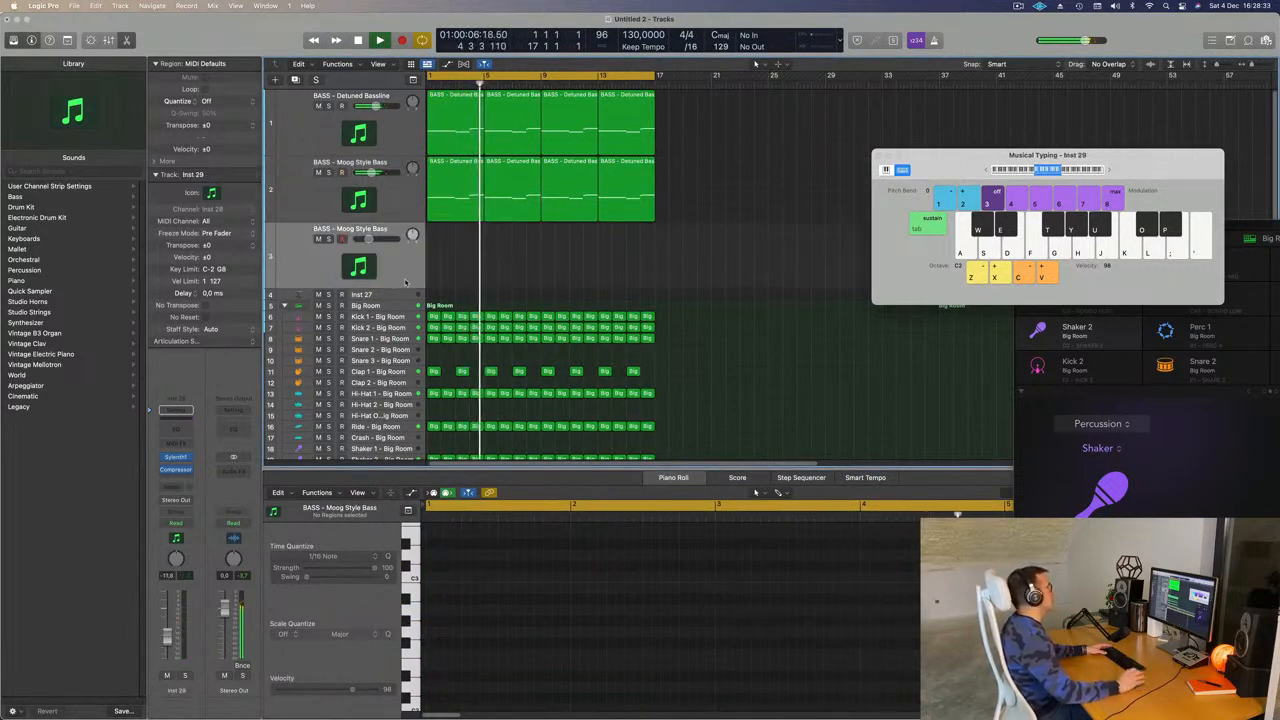
pyautogui.press('Return')
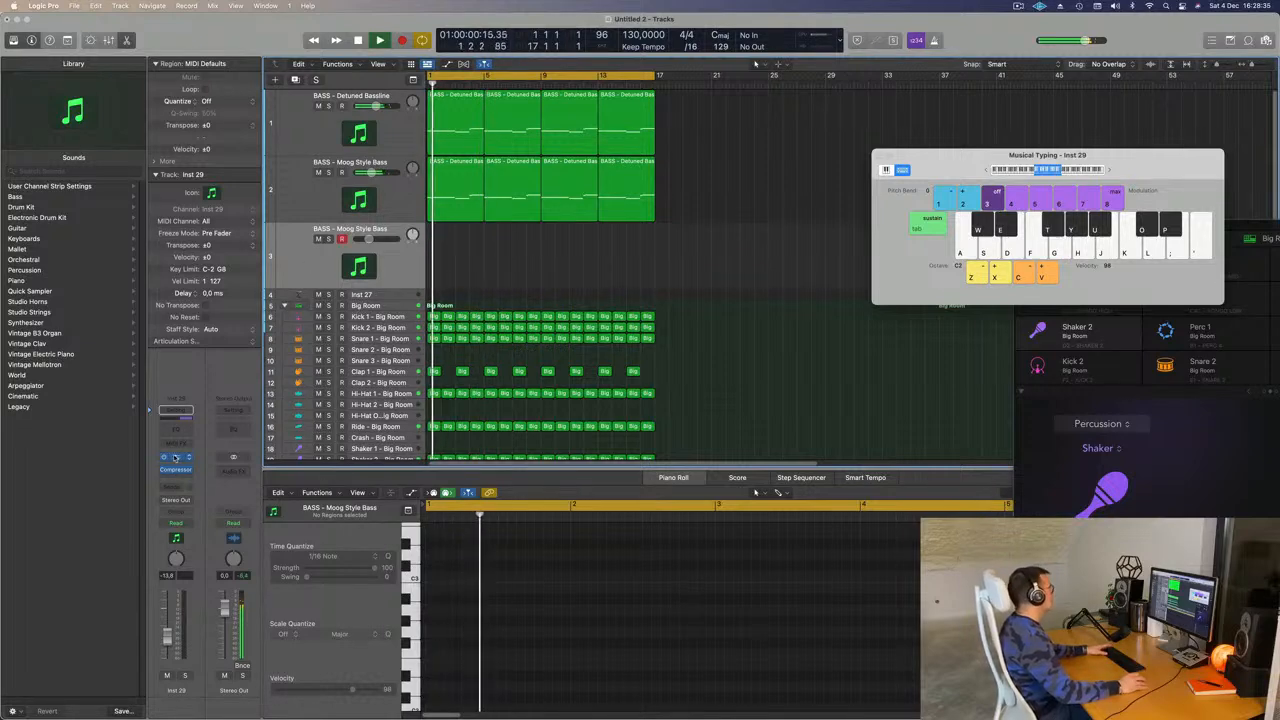
pyautogui.click(175, 457)
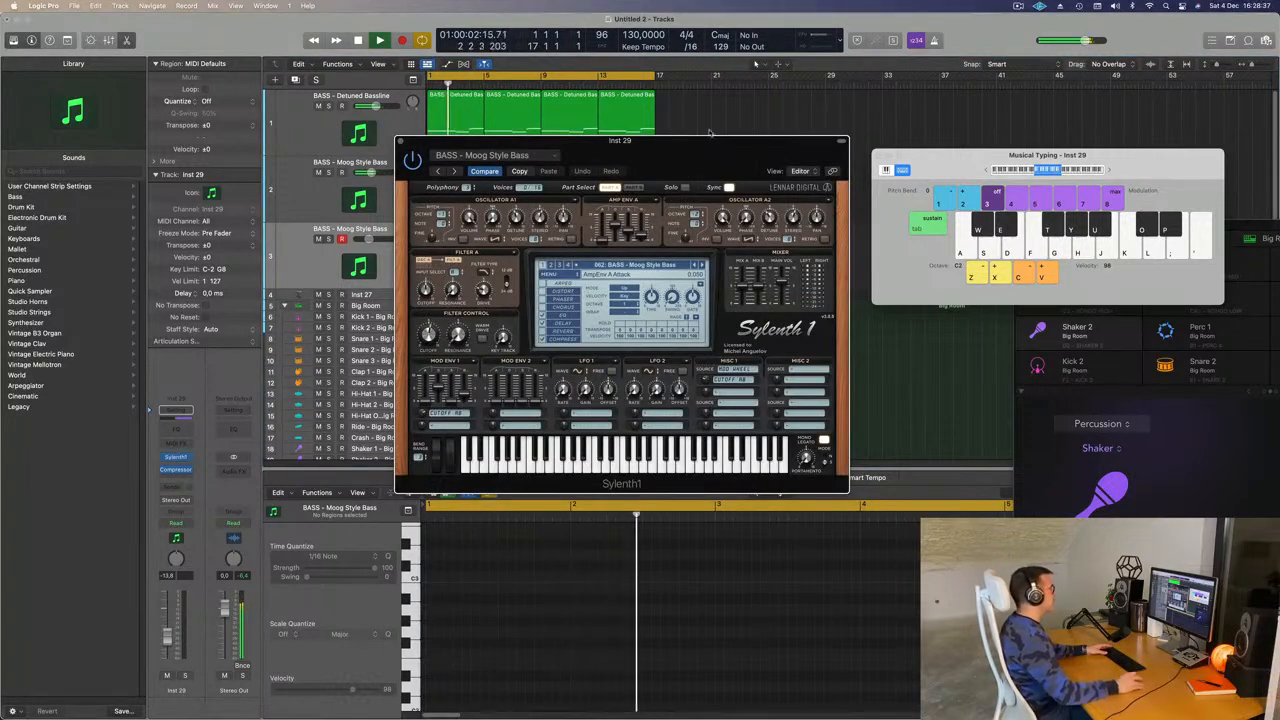
pyautogui.moveTo(718, 143); pyautogui.dragTo(796, 104)
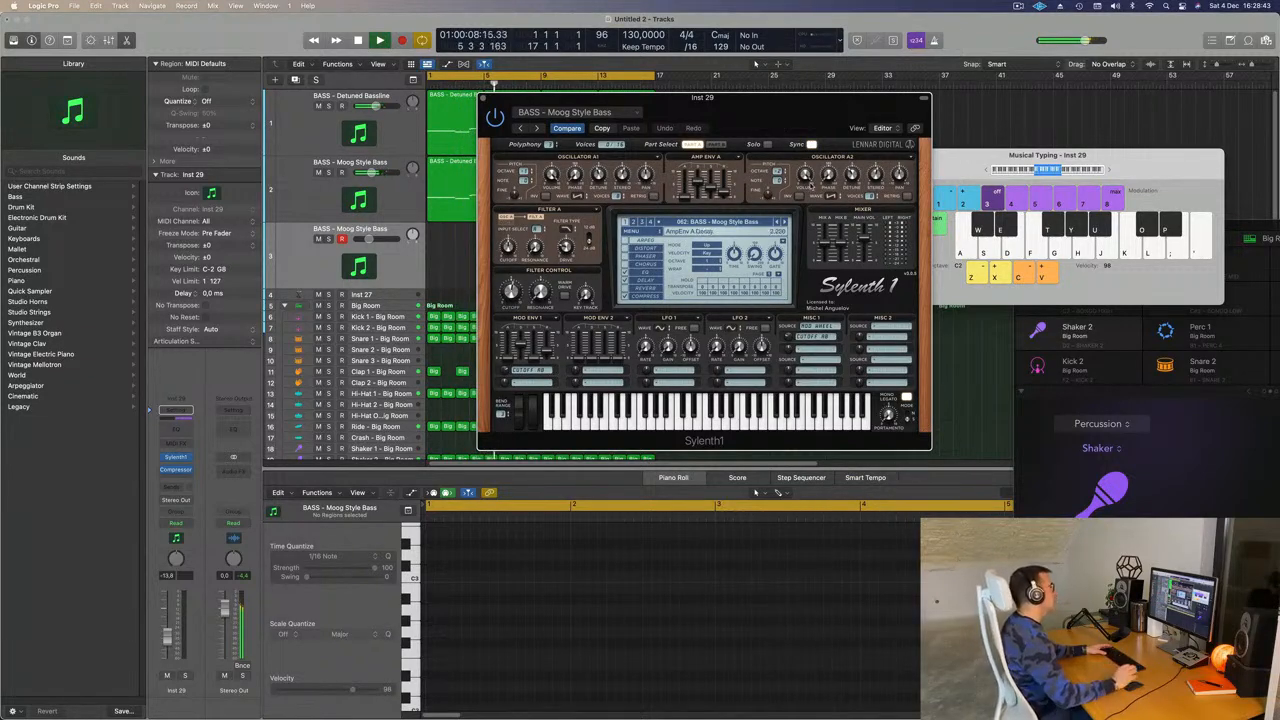
pyautogui.moveTo(853, 113); pyautogui.dragTo(830, 103)
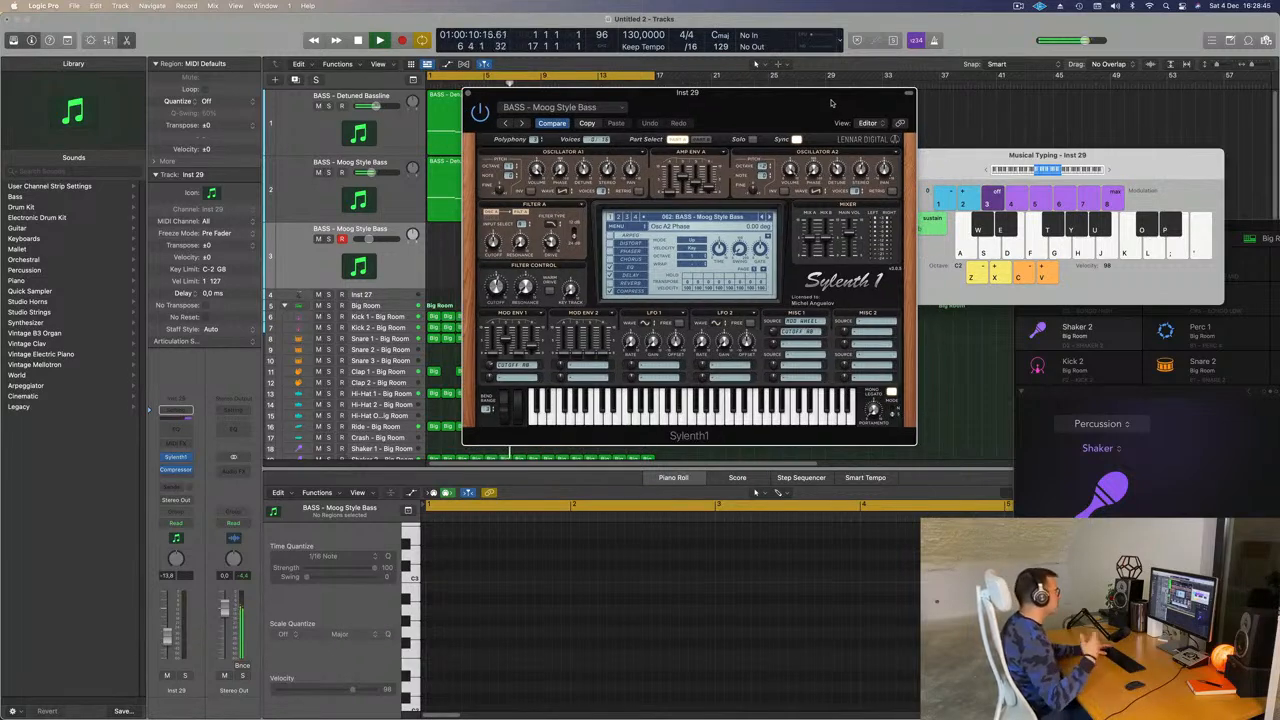
pyautogui.moveTo(830, 103); pyautogui.dragTo(824, 94)
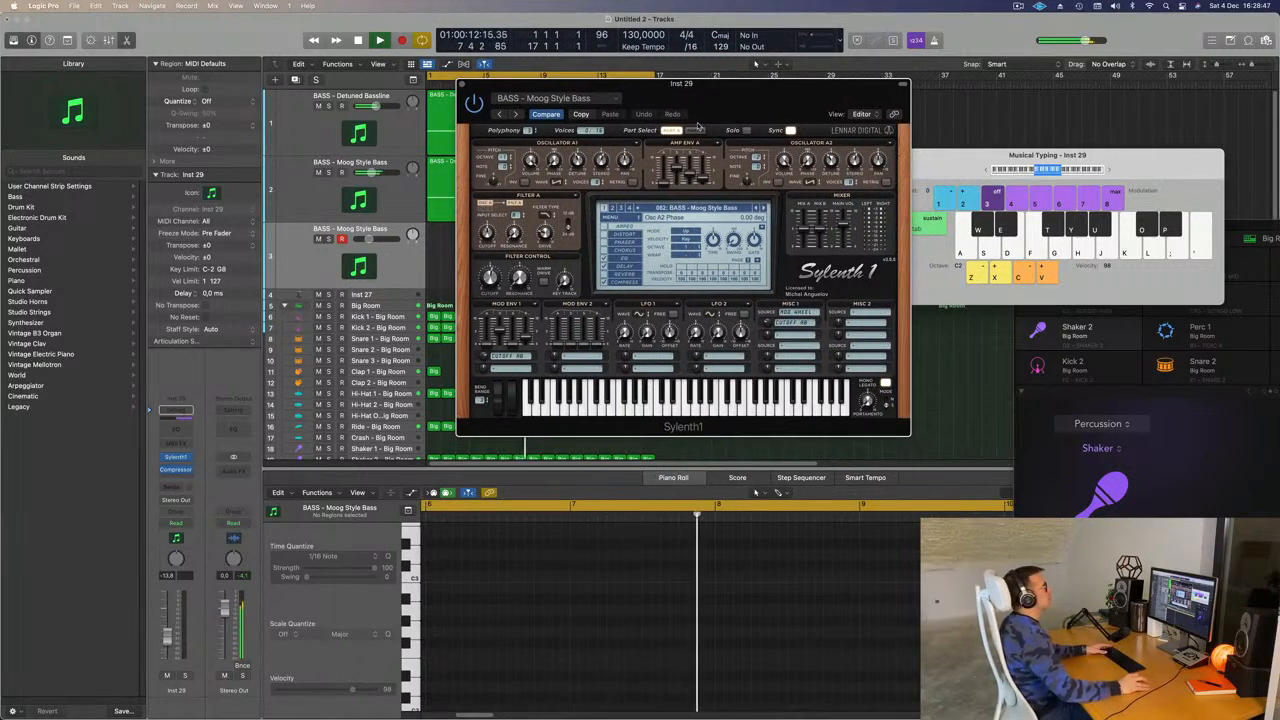
# Browse the first two Sylenth1 preset banks and load preset 122, LEAD - 80's Cop, on the duplicated track
pyautogui.click(684, 208)
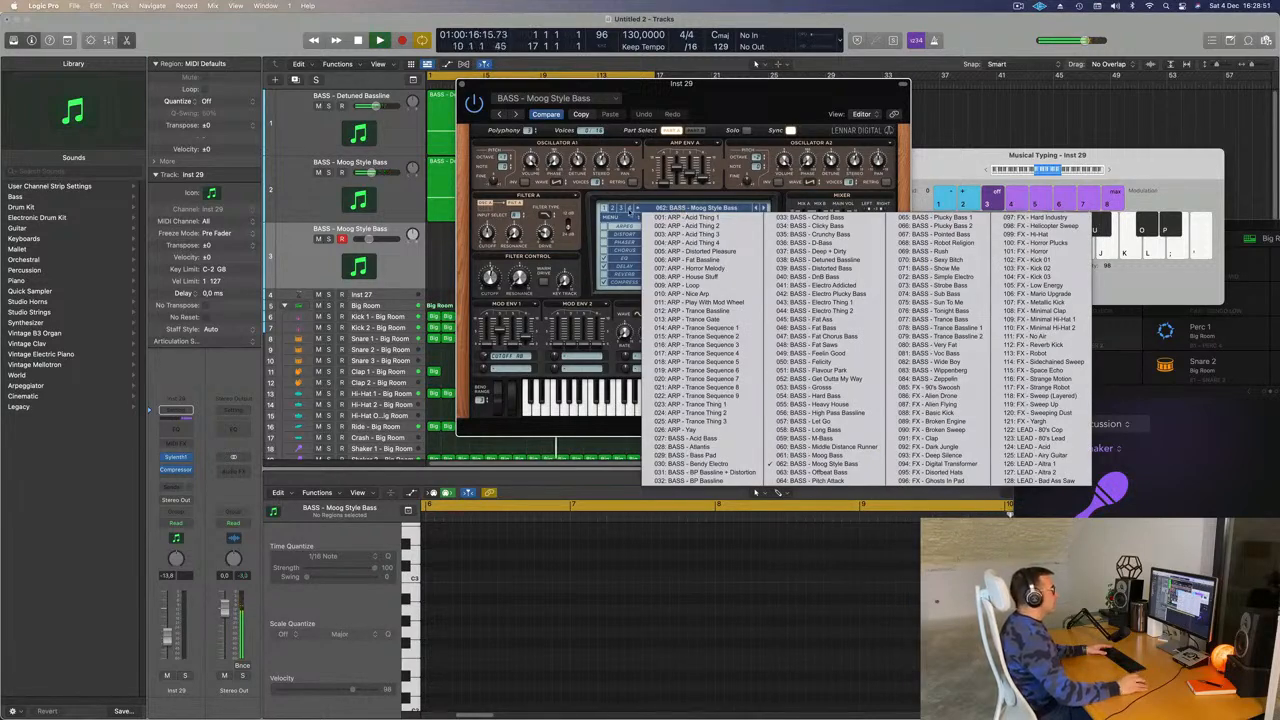
pyautogui.click(613, 208)
pyautogui.click(668, 209)
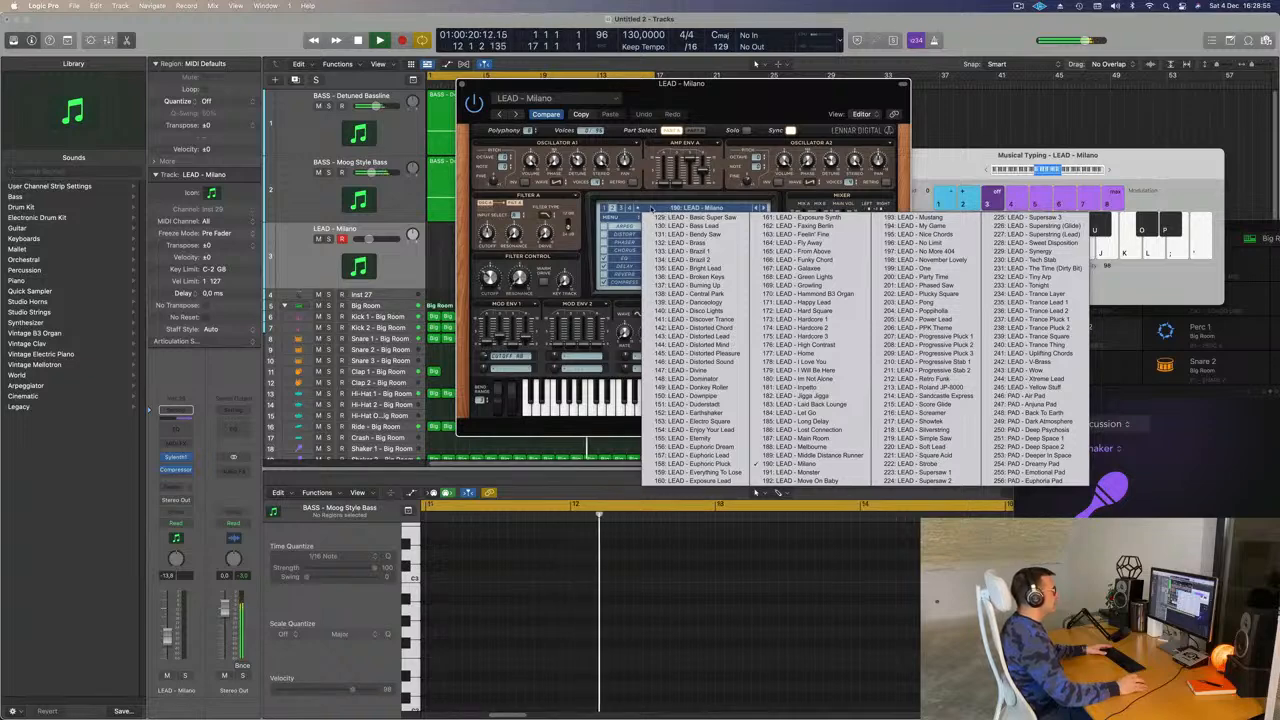
pyautogui.click(671, 208)
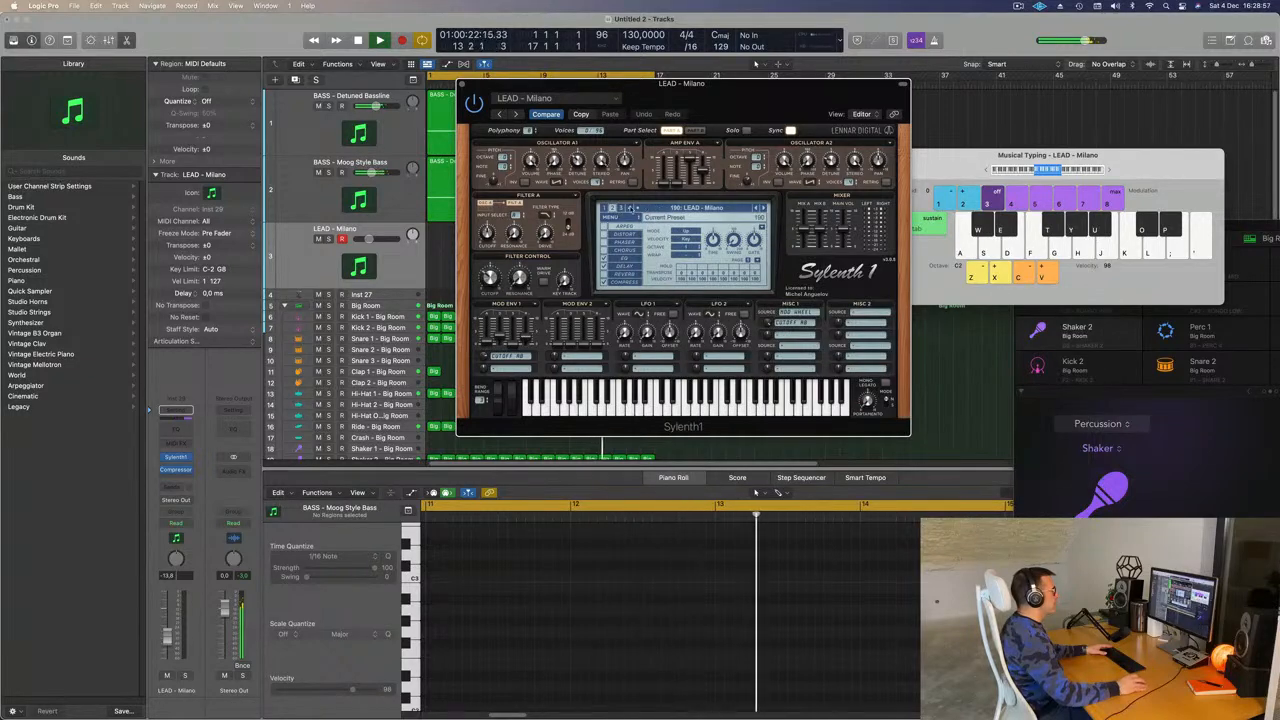
pyautogui.click(605, 208)
pyautogui.click(668, 208)
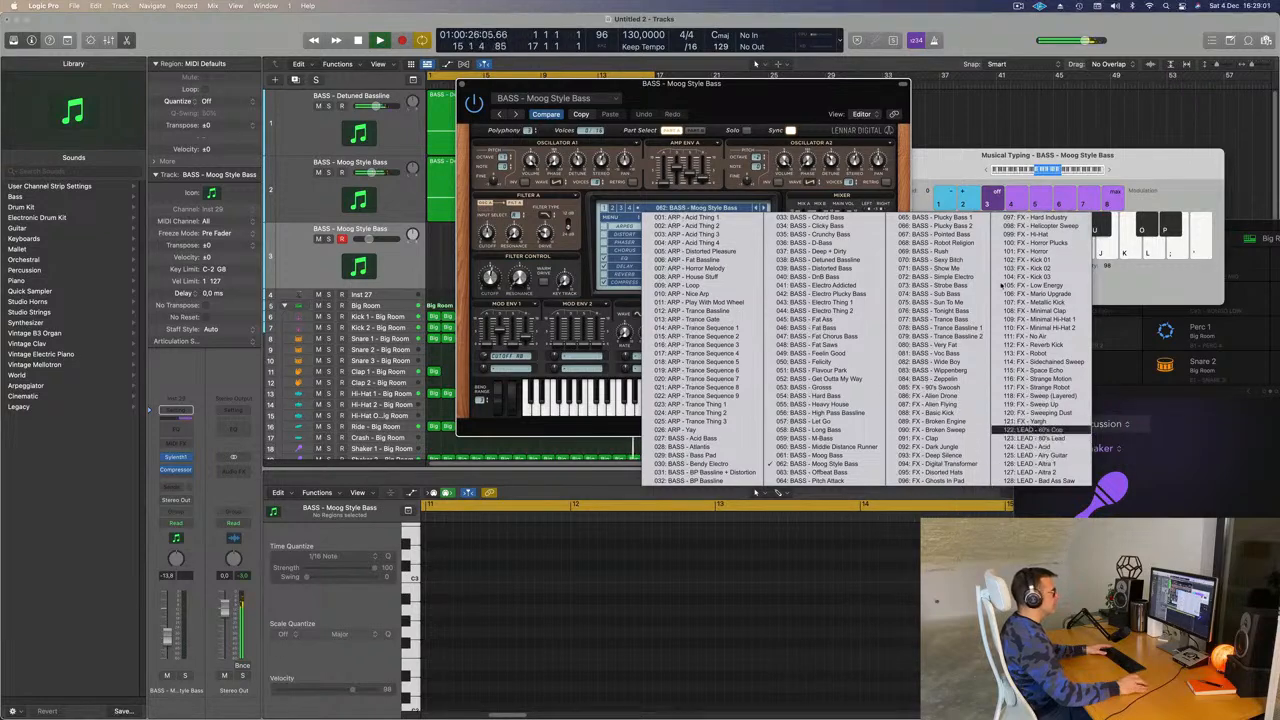
pyautogui.click(1040, 430)
# Raise the Musical Typing octave to C3 and move the Sylenth1 window off the arranged regions
pyautogui.moveTo(700, 84); pyautogui.dragTo(738, 99)
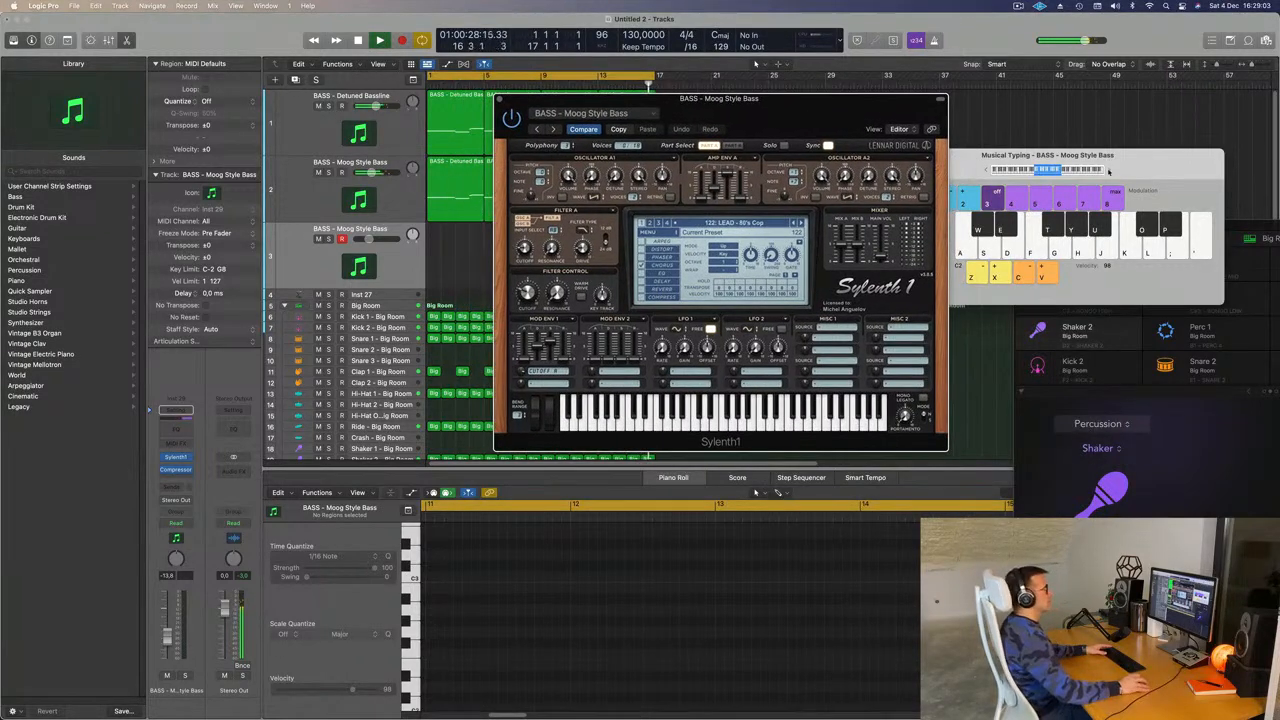
pyautogui.click(1108, 172)
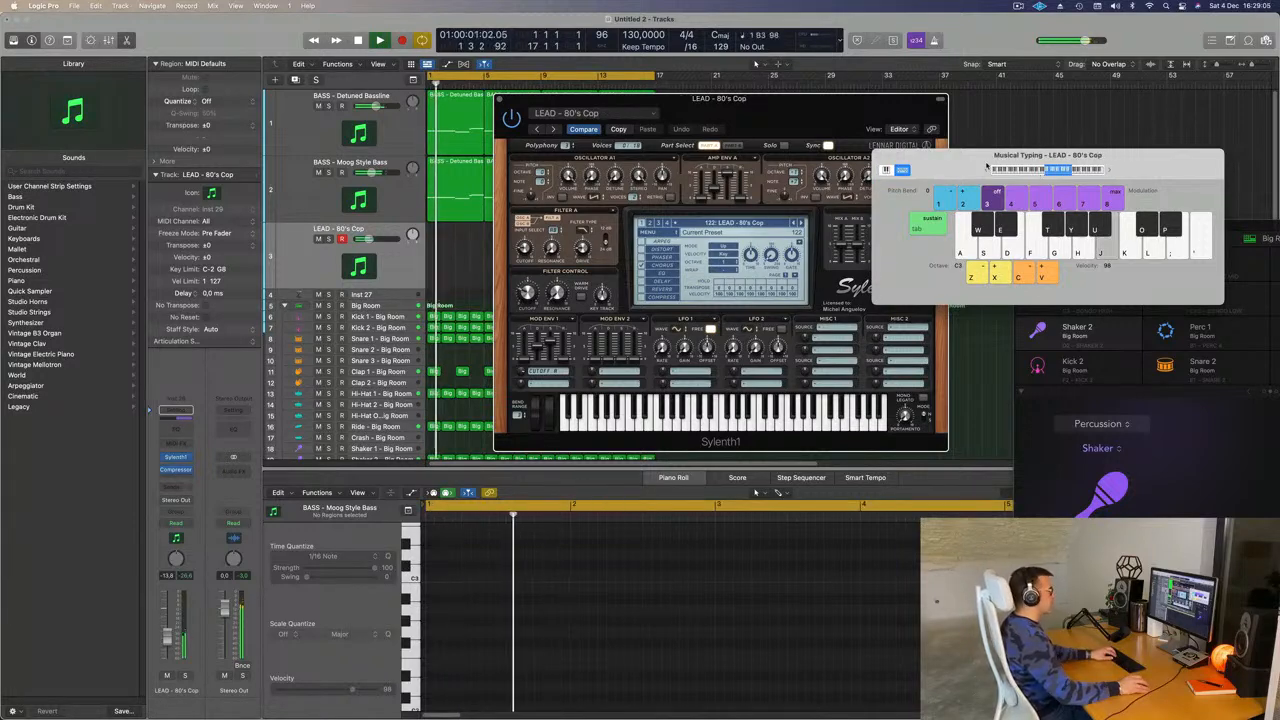
pyautogui.moveTo(716, 117); pyautogui.dragTo(816, 173)
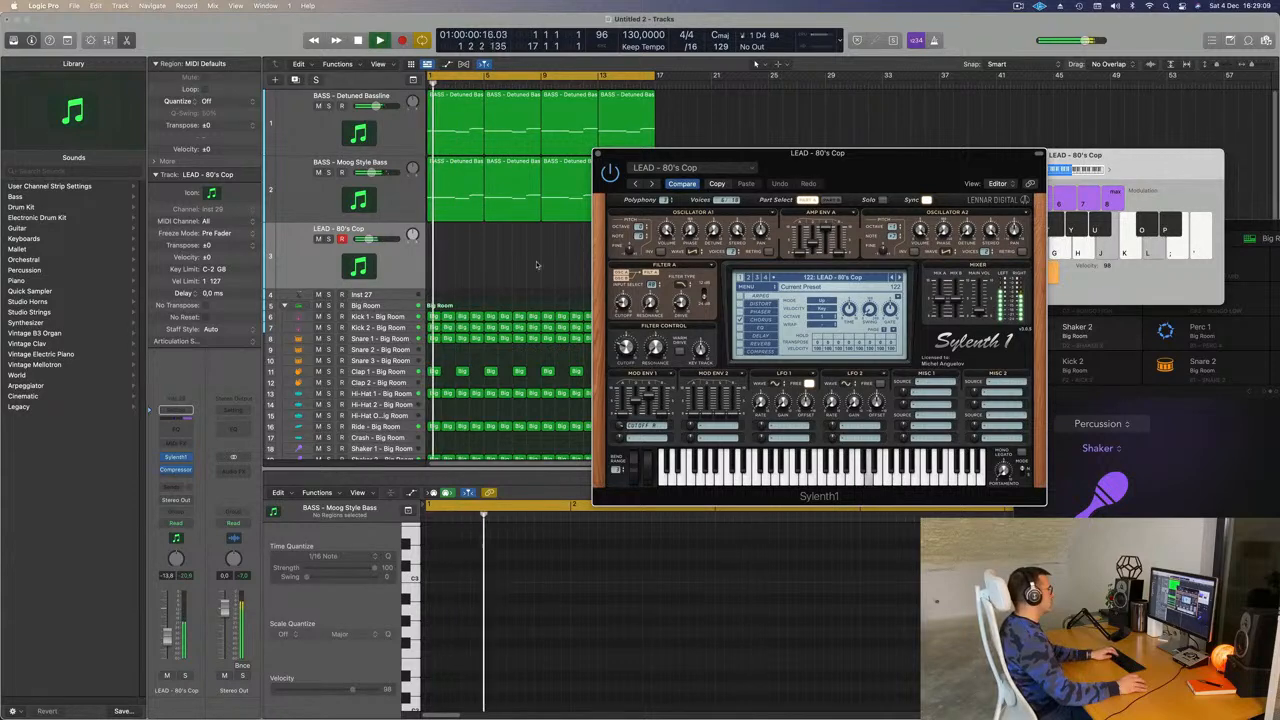
# Add a send to Bus 5 on the 80's Cop track and turn up its send level
pyautogui.click(143, 510)
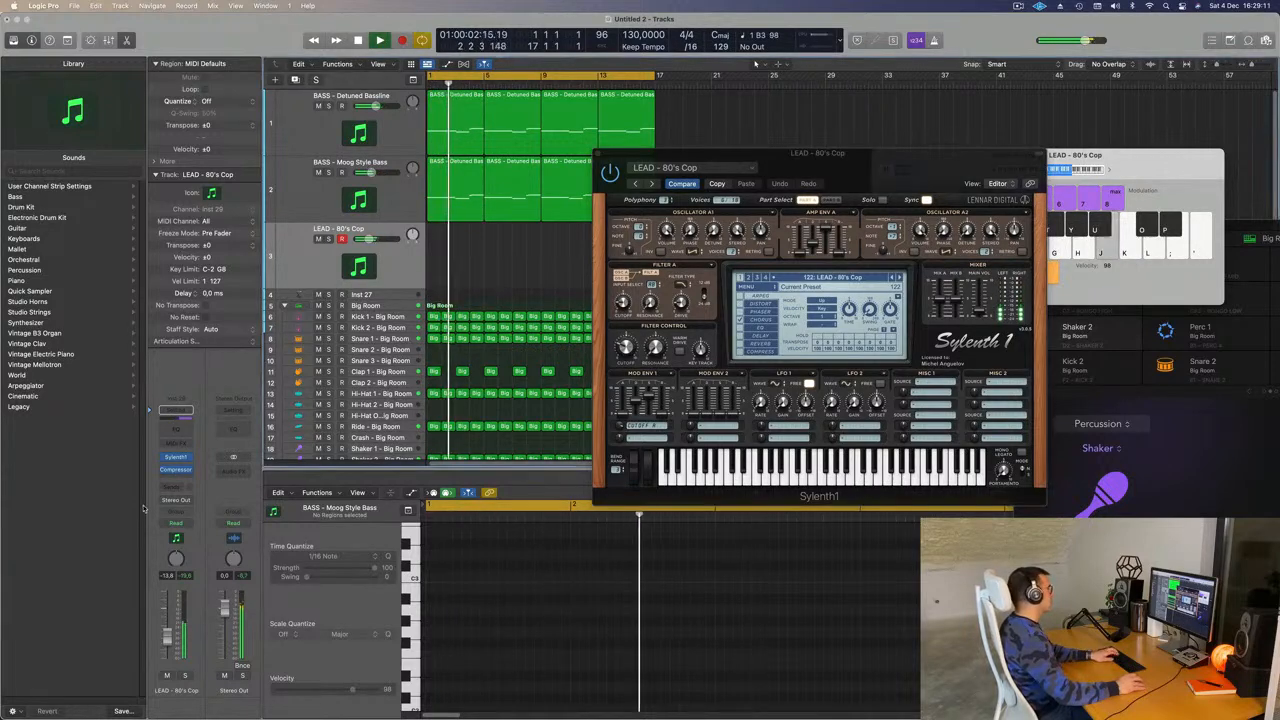
pyautogui.click(175, 487)
pyautogui.moveTo(185, 503)
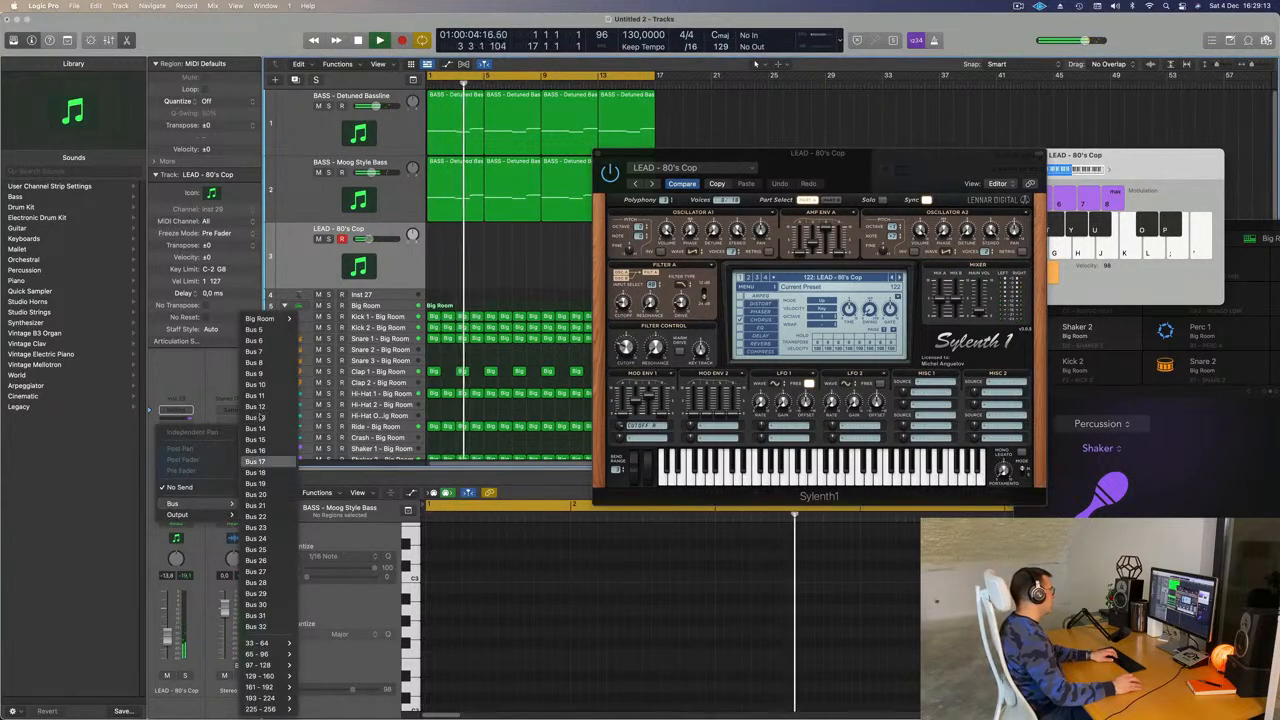
pyautogui.click(255, 329)
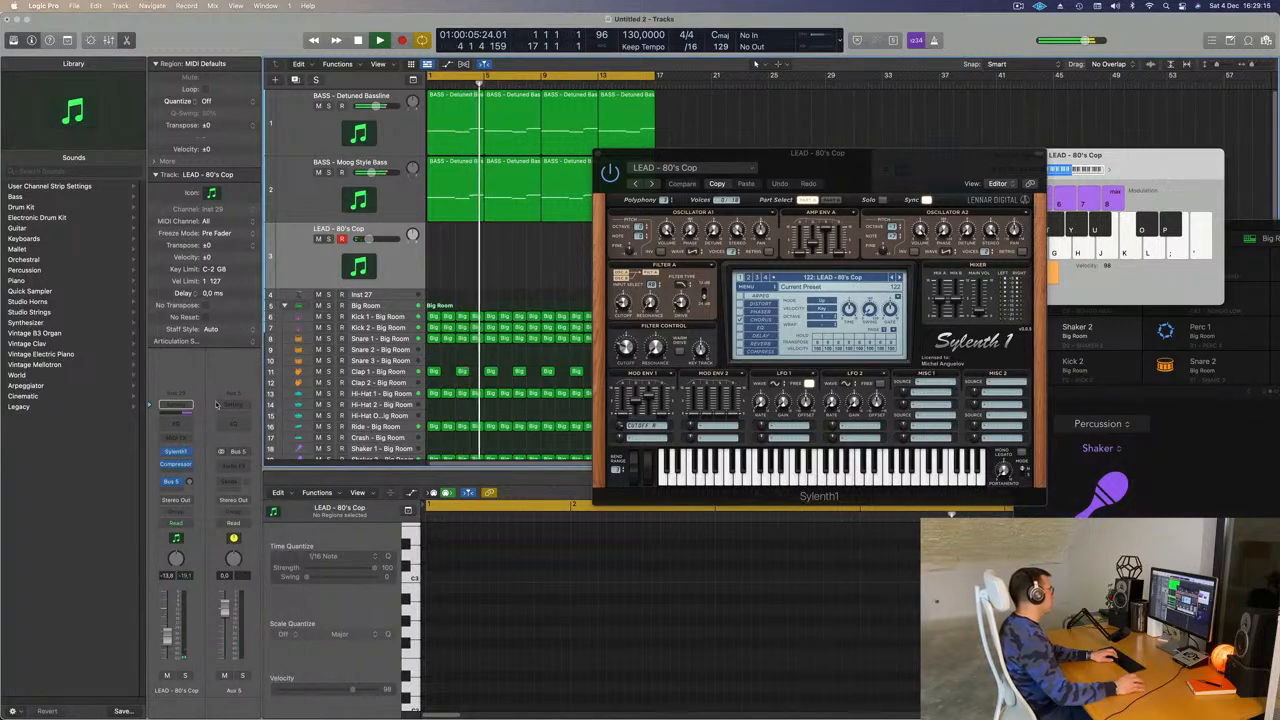
pyautogui.moveTo(190, 482); pyautogui.dragTo(200, 460)
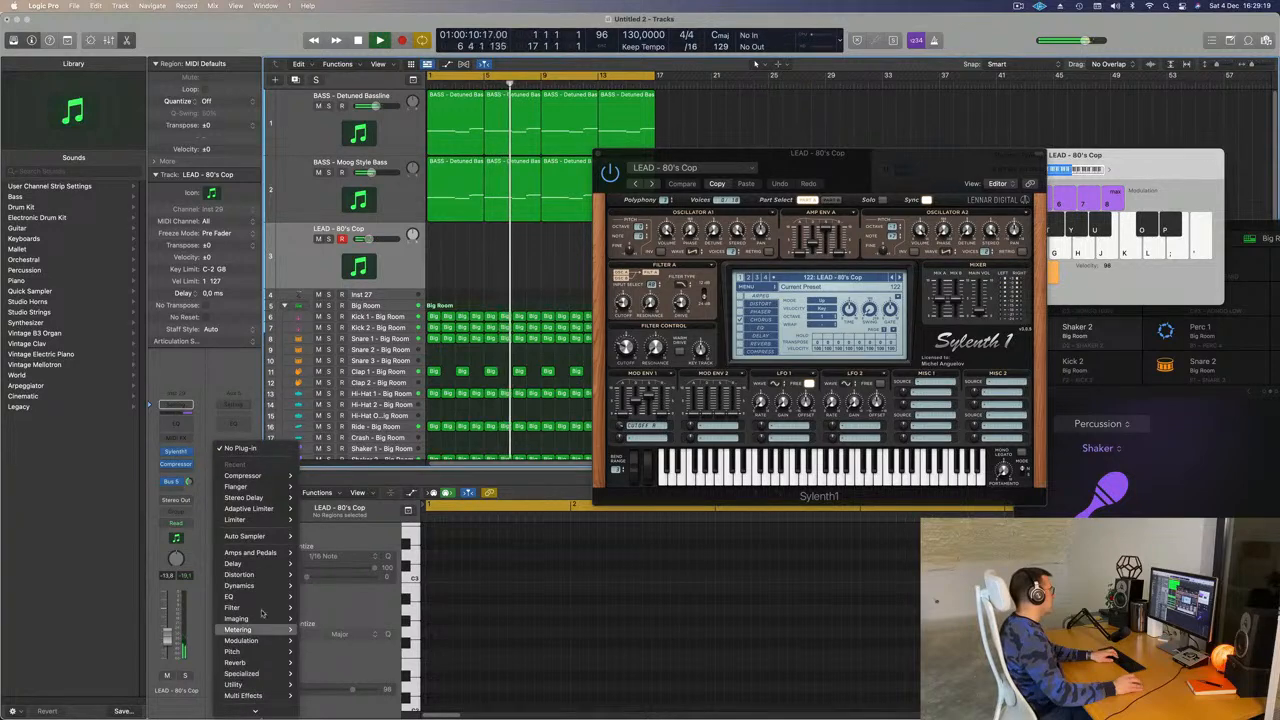
# Insert a stereo SilverVerb on the Bus 5 aux and load the grandiose preset, closing the reverb window
pyautogui.moveTo(250, 663)
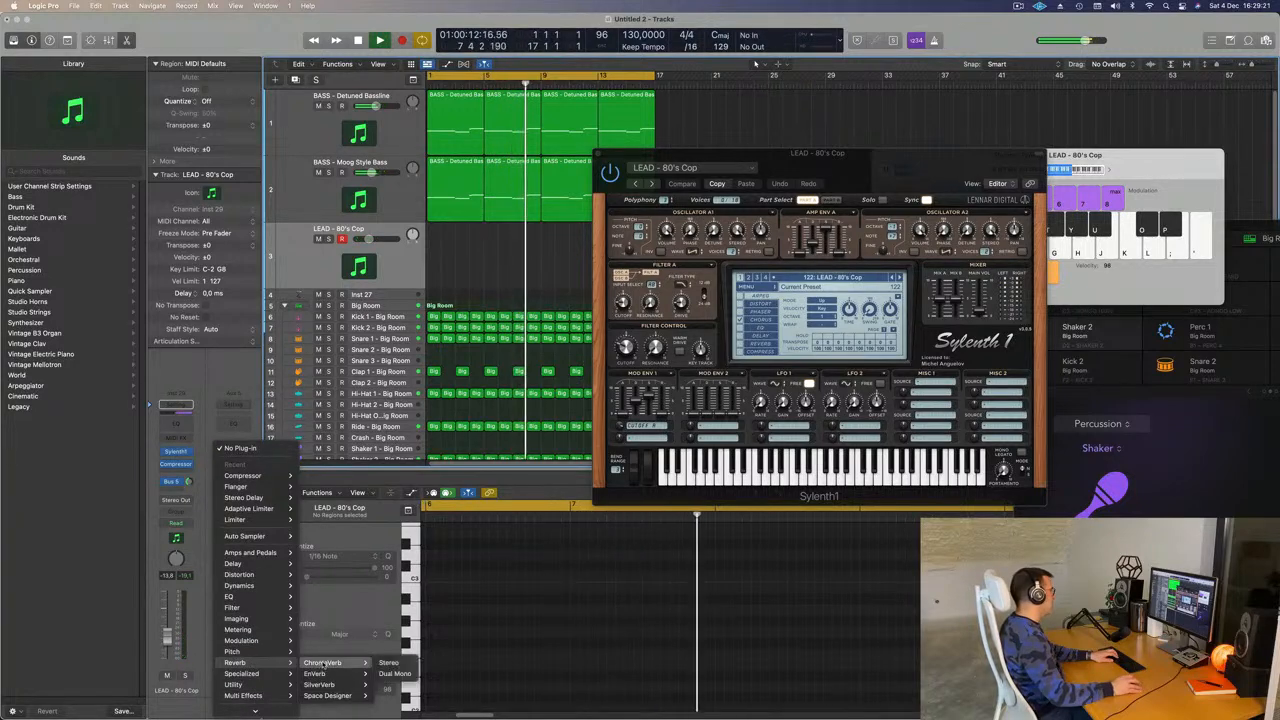
pyautogui.moveTo(325, 684)
pyautogui.click(389, 686)
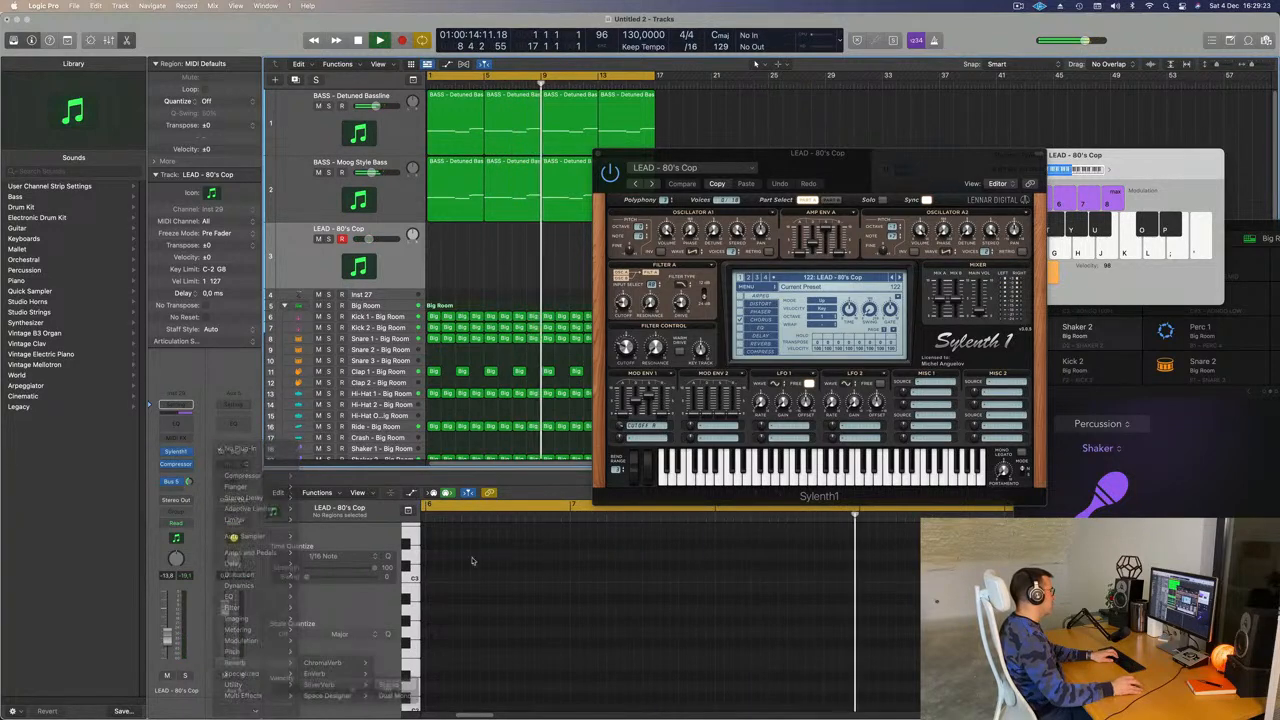
pyautogui.click(475, 158)
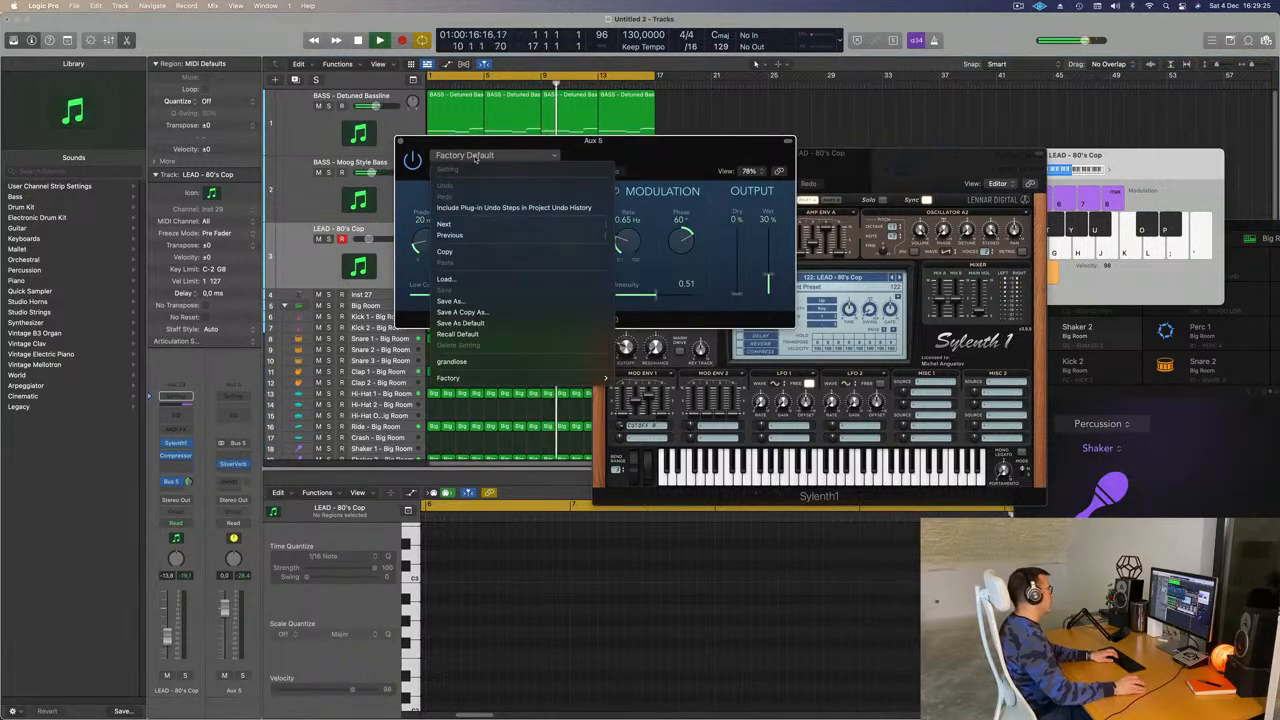
pyautogui.click(494, 363)
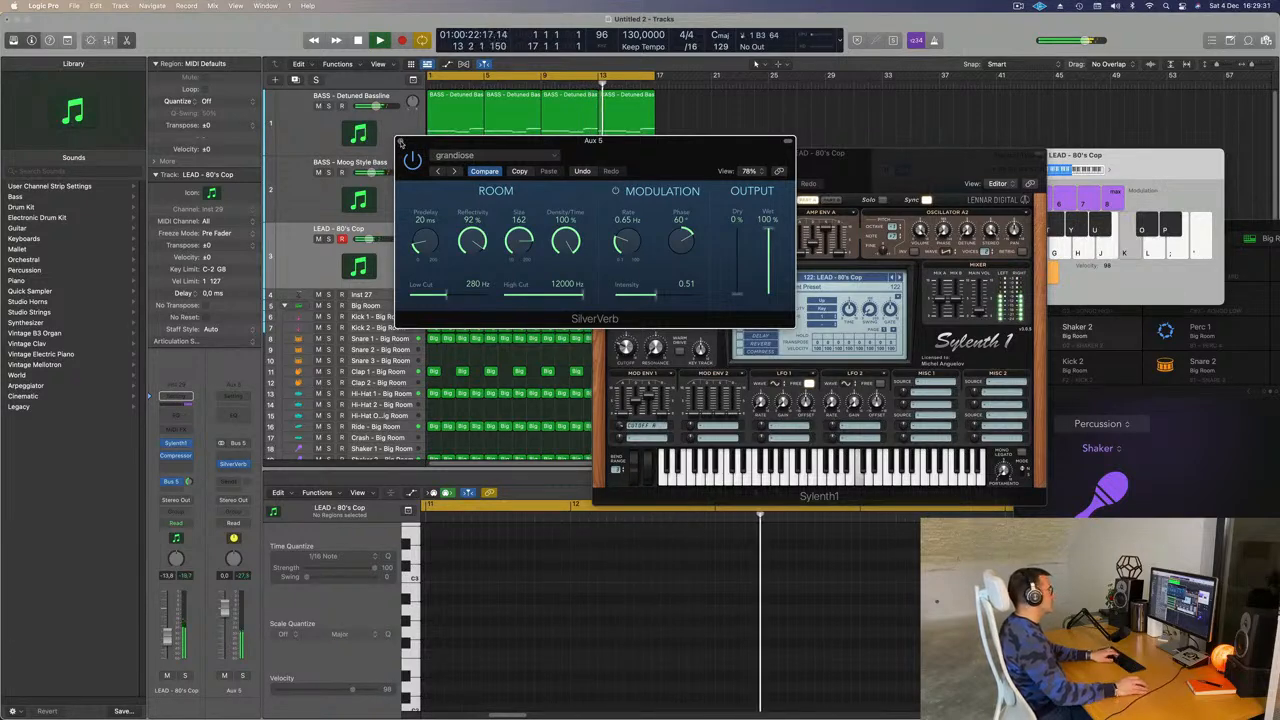
pyautogui.click(401, 142)
# Try adjusting the filter and amp envelope of the 80's Cop sound across Parts A and B
pyautogui.moveTo(622, 320); pyautogui.dragTo(623, 310)
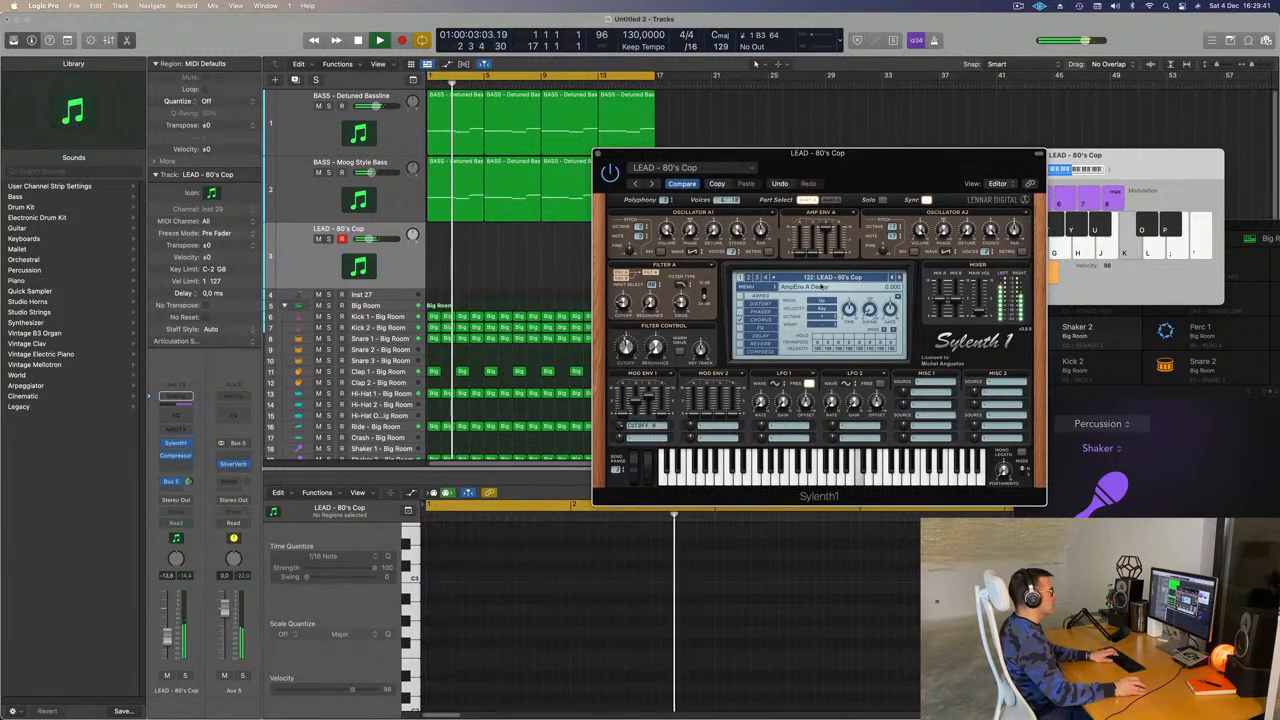
pyautogui.click(831, 201)
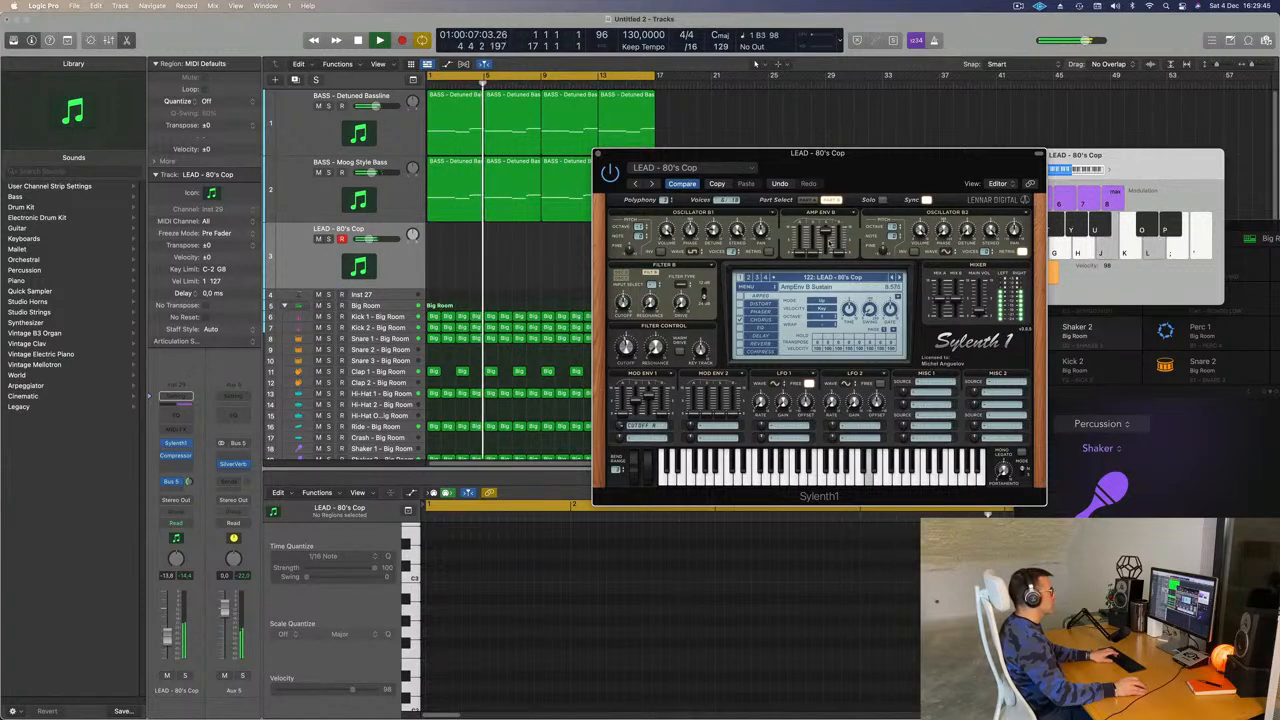
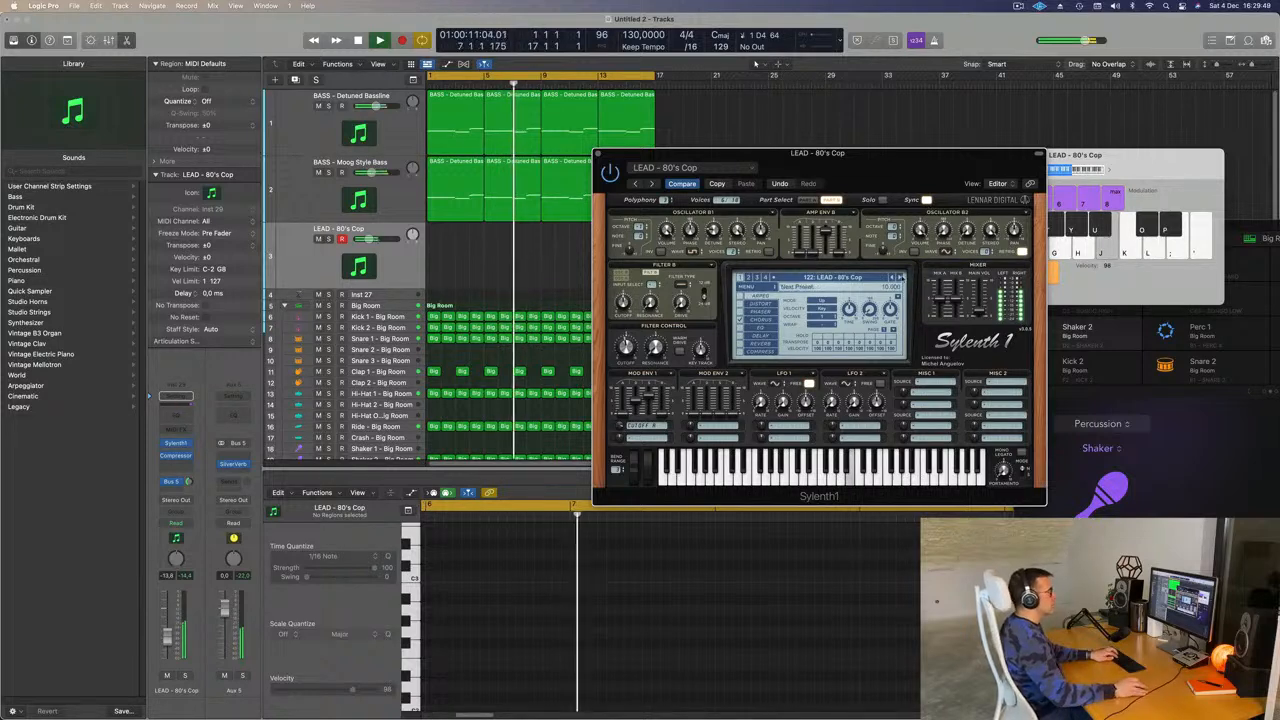
# Audition the following Sylenth1 lead presets one by one over the loop, stopping at 132, LEAD - Brass
pyautogui.click(899, 278)
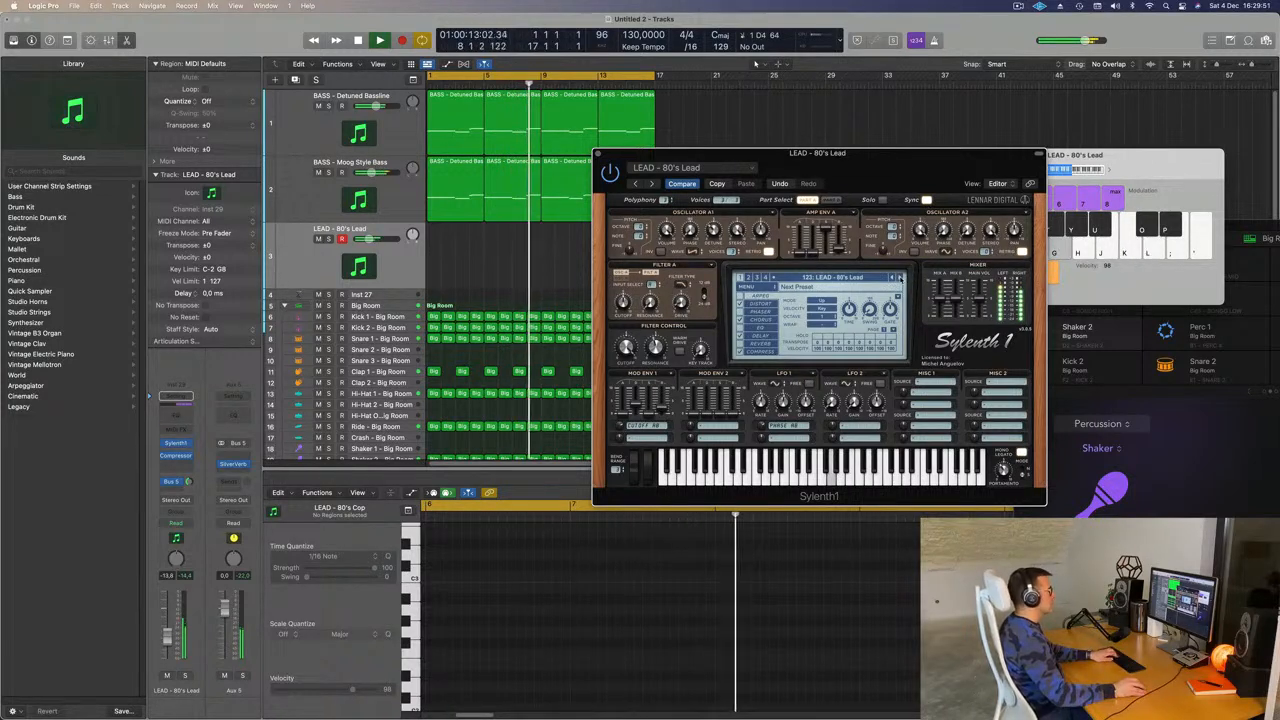
pyautogui.click(900, 279)
pyautogui.click(900, 279)
pyautogui.click(900, 279)
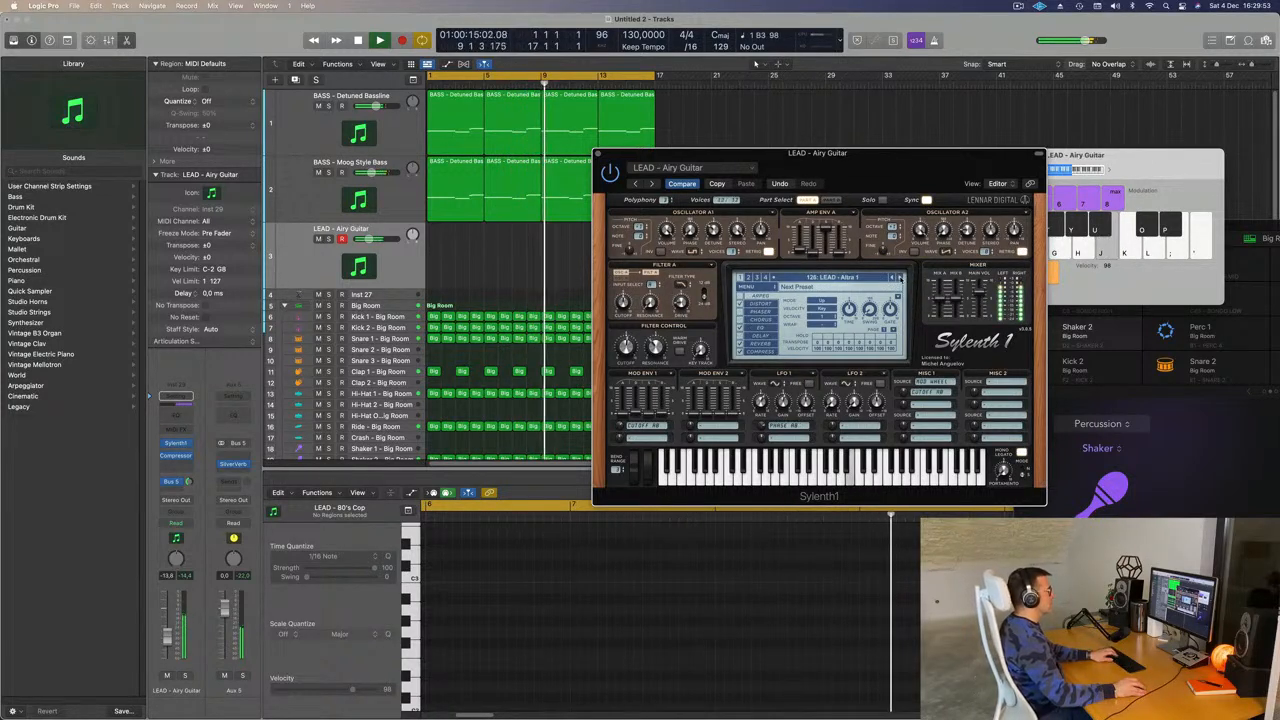
pyautogui.click(900, 279)
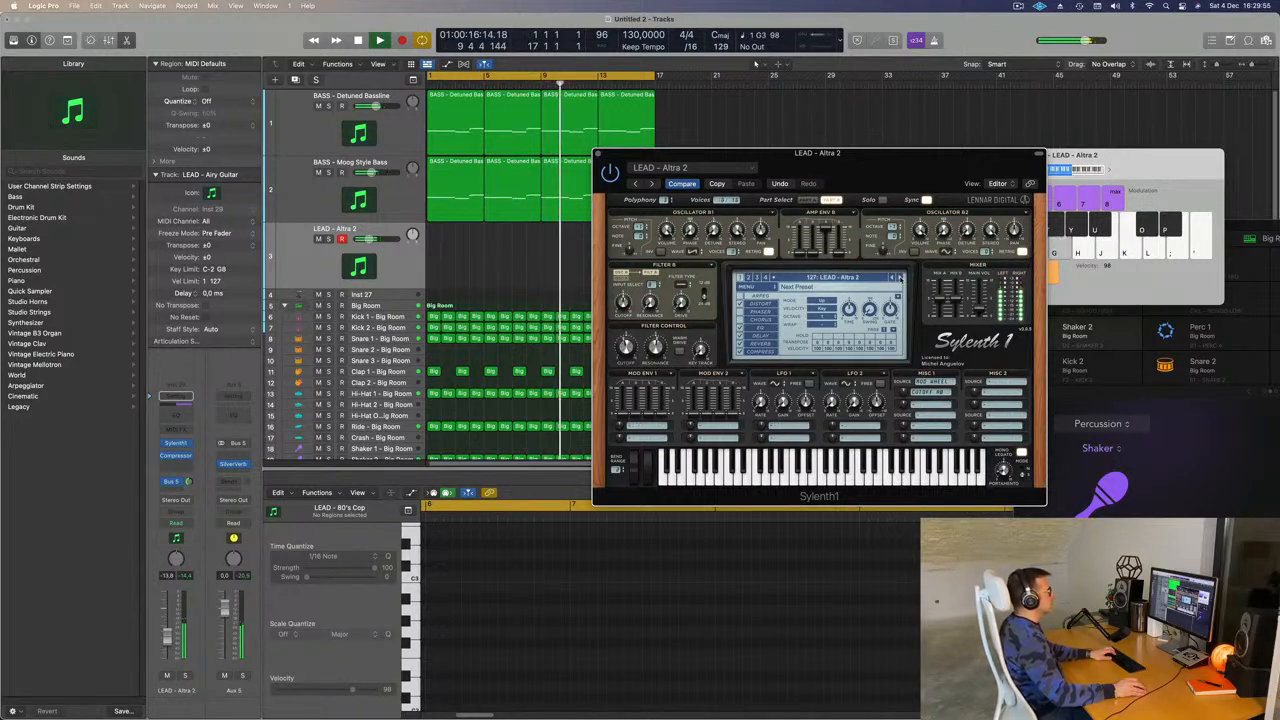
pyautogui.click(900, 279)
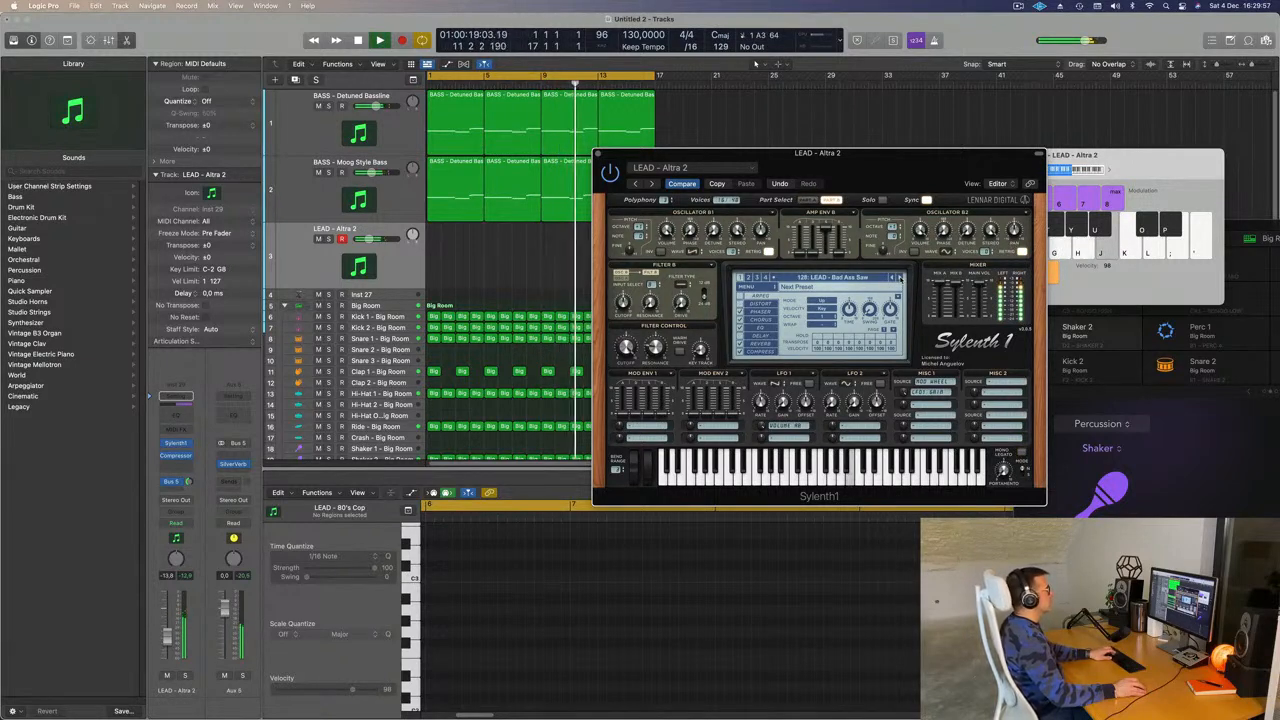
pyautogui.click(900, 279)
pyautogui.click(900, 279)
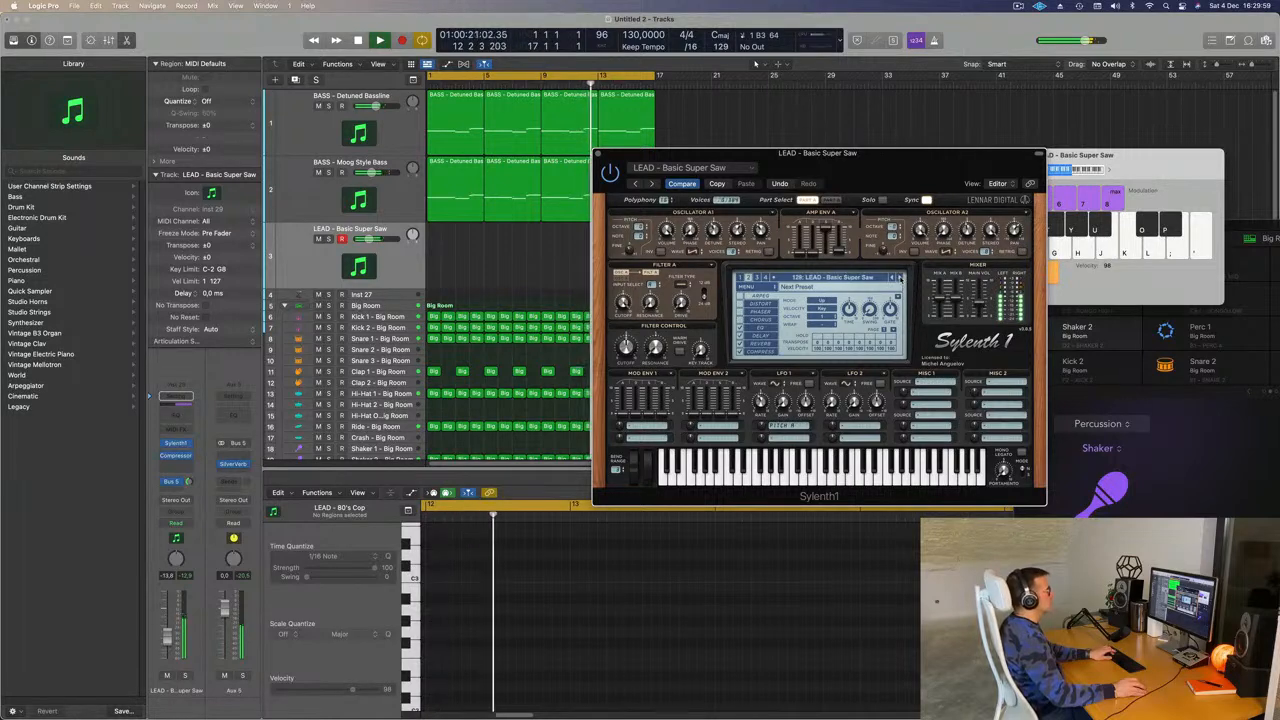
pyautogui.click(900, 279)
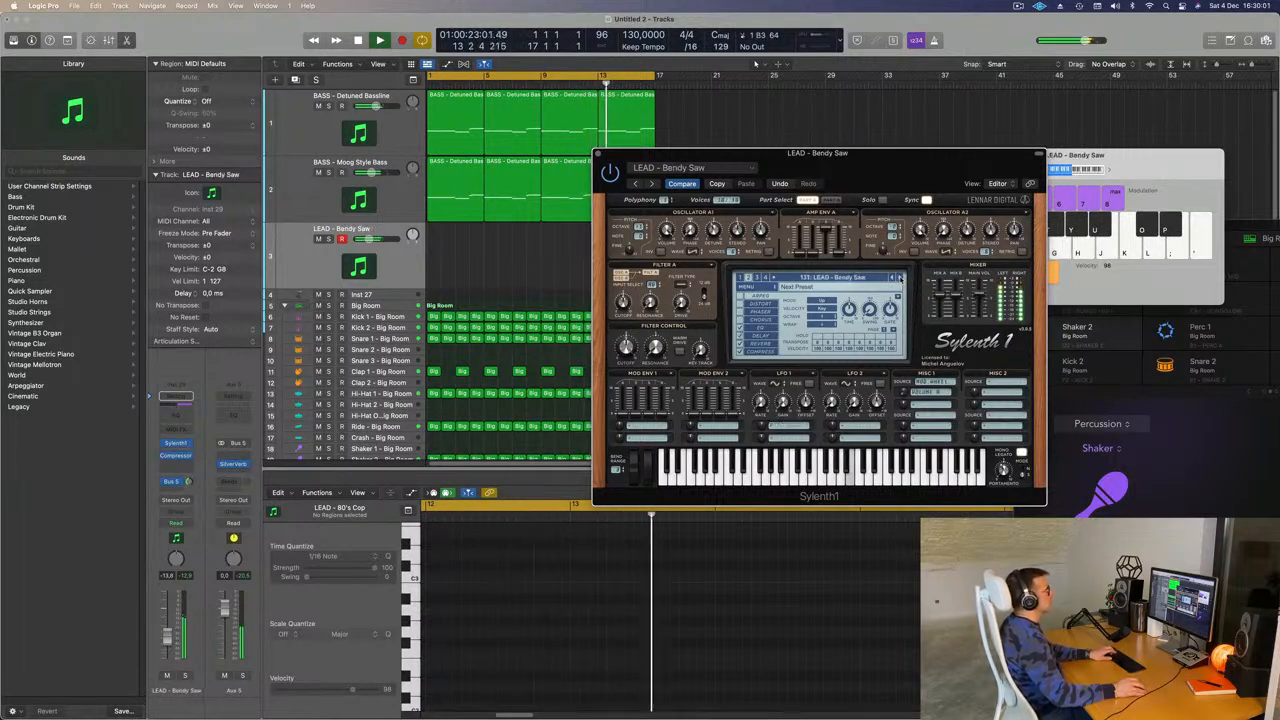
pyautogui.click(900, 279)
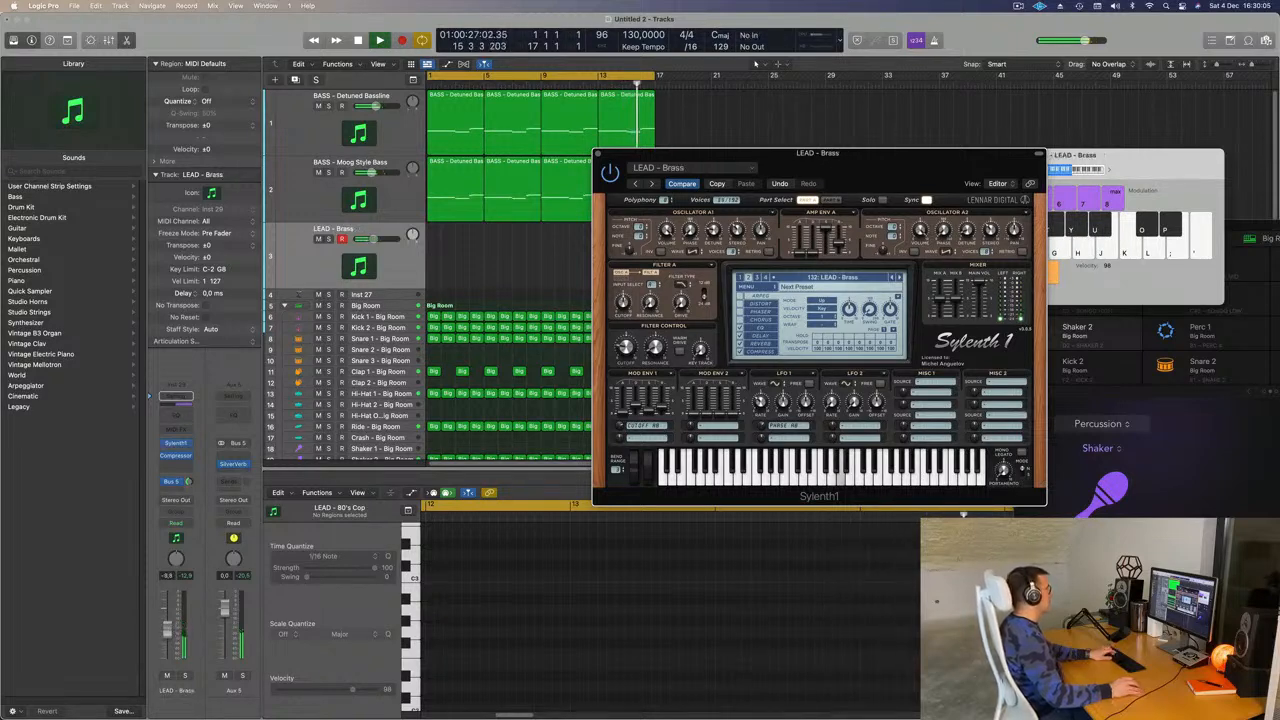
# Try out melody ideas with the LEAD - Brass sound over the playing loop, using notes between G3 and F4
pyautogui.press('g')
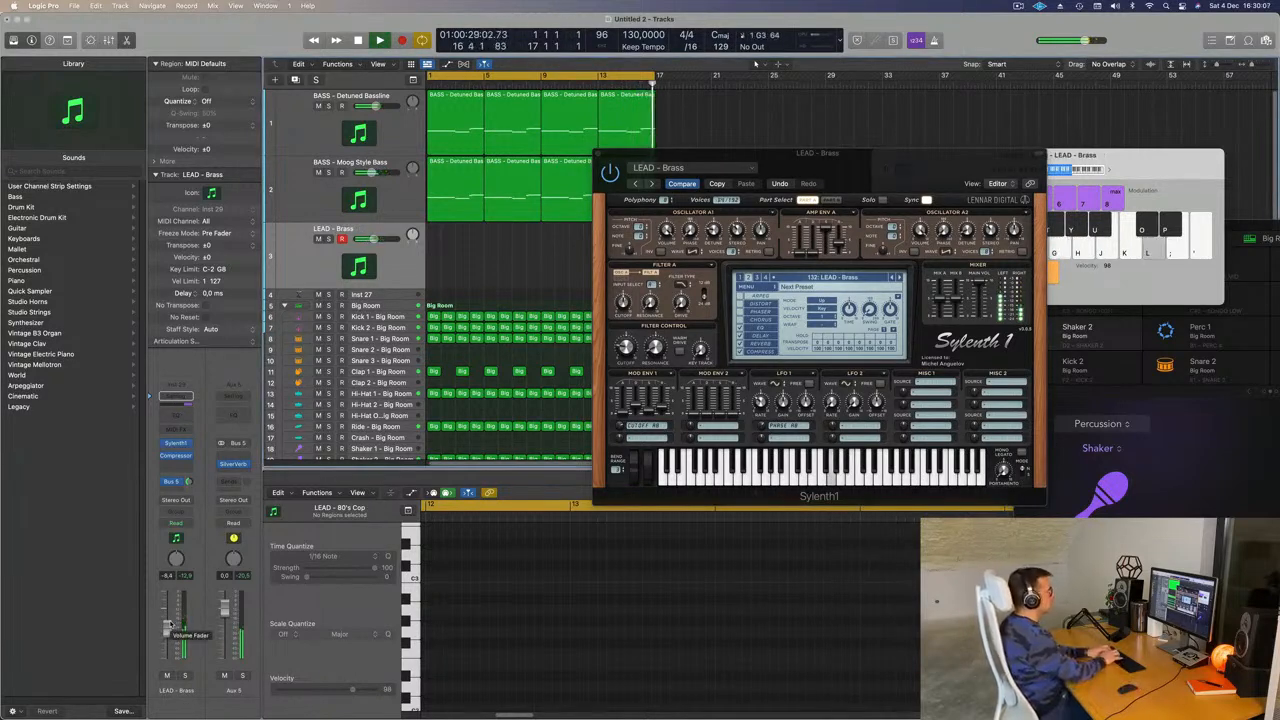
pyautogui.press('l')
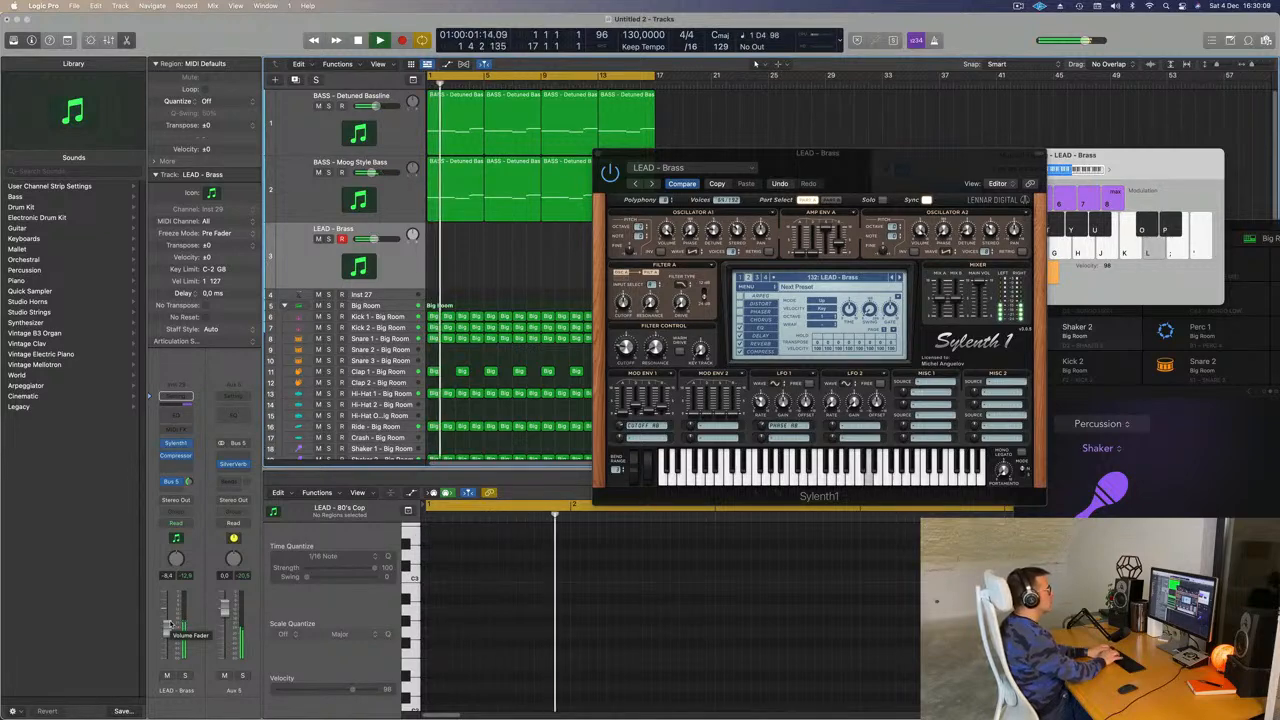
pyautogui.press(';')
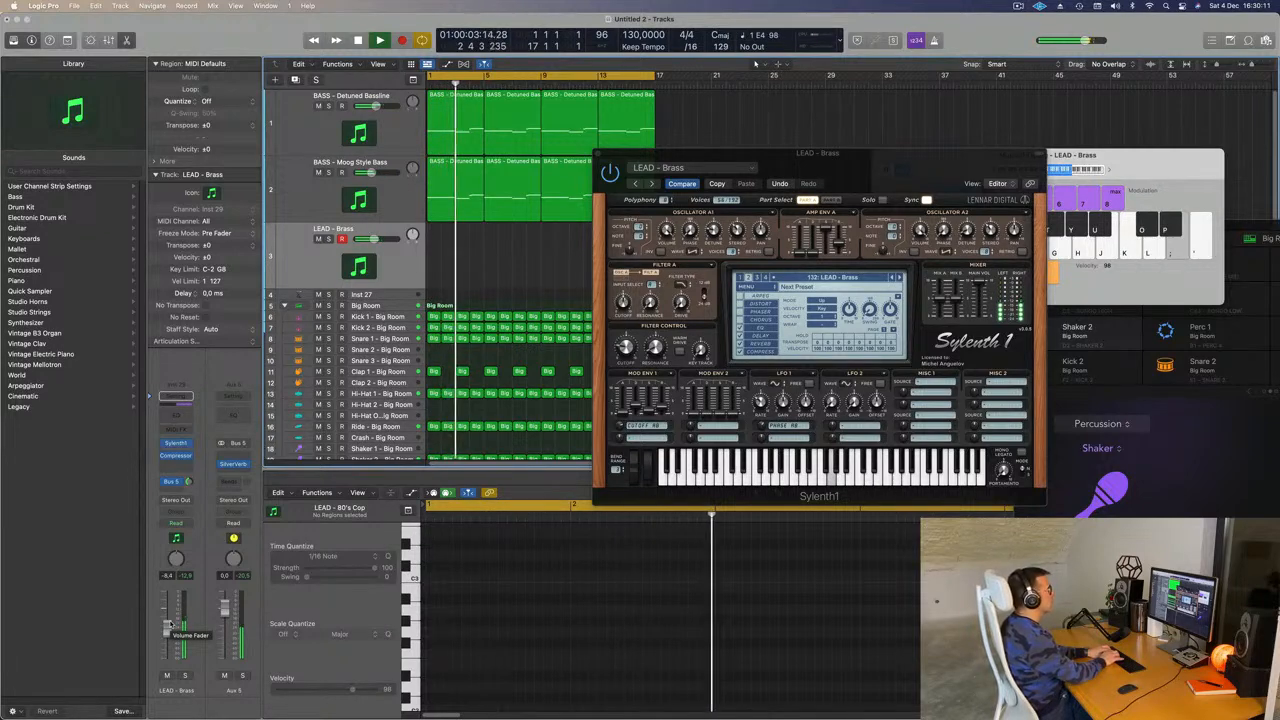
pyautogui.press('l')
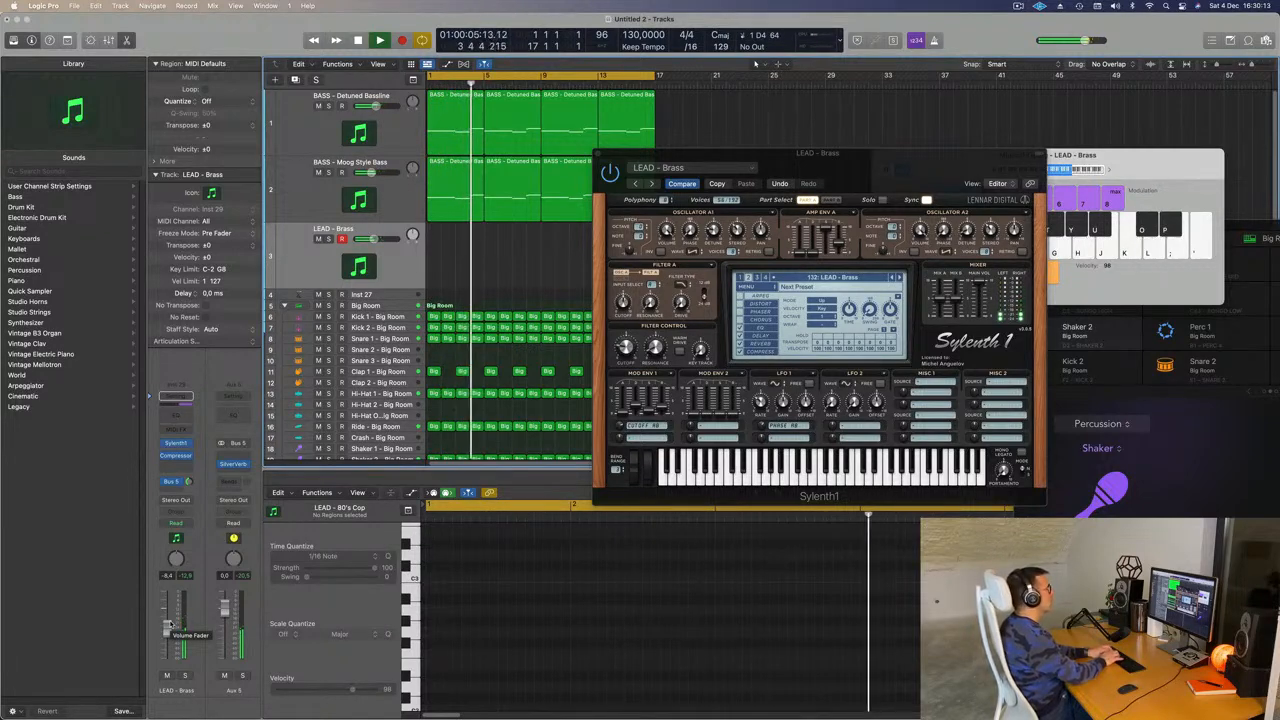
pyautogui.press('l')
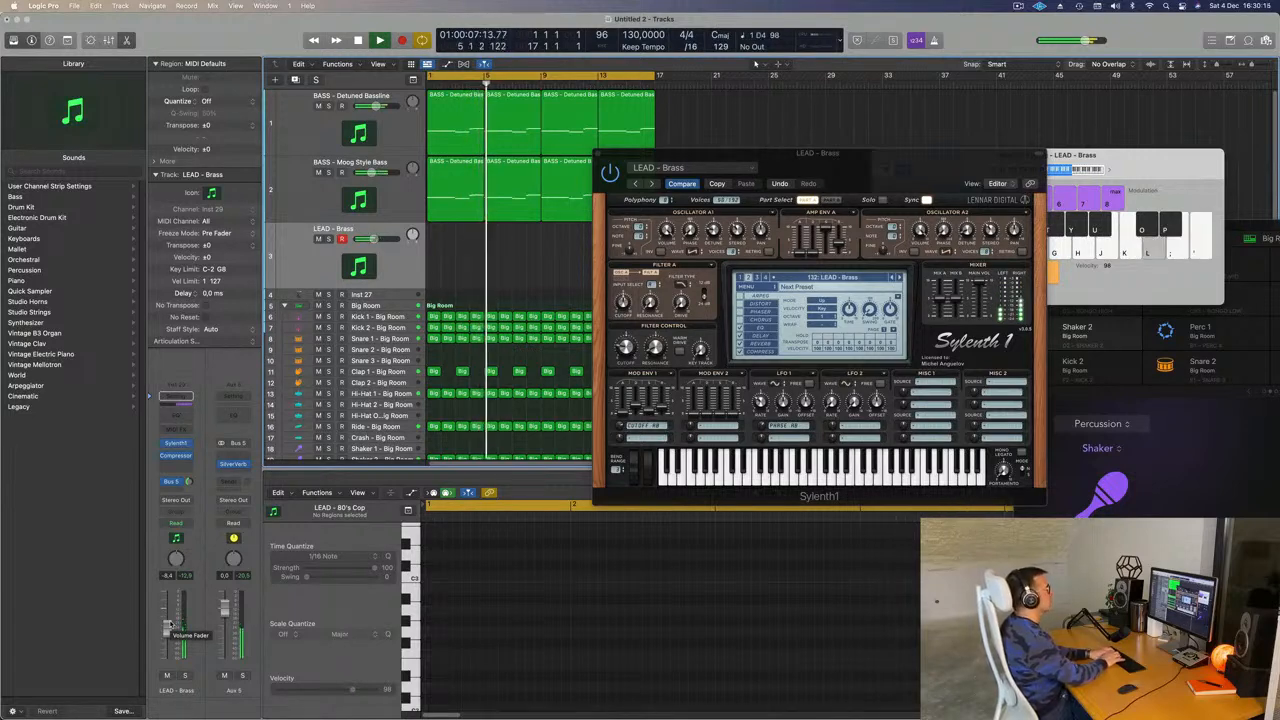
pyautogui.press('h')
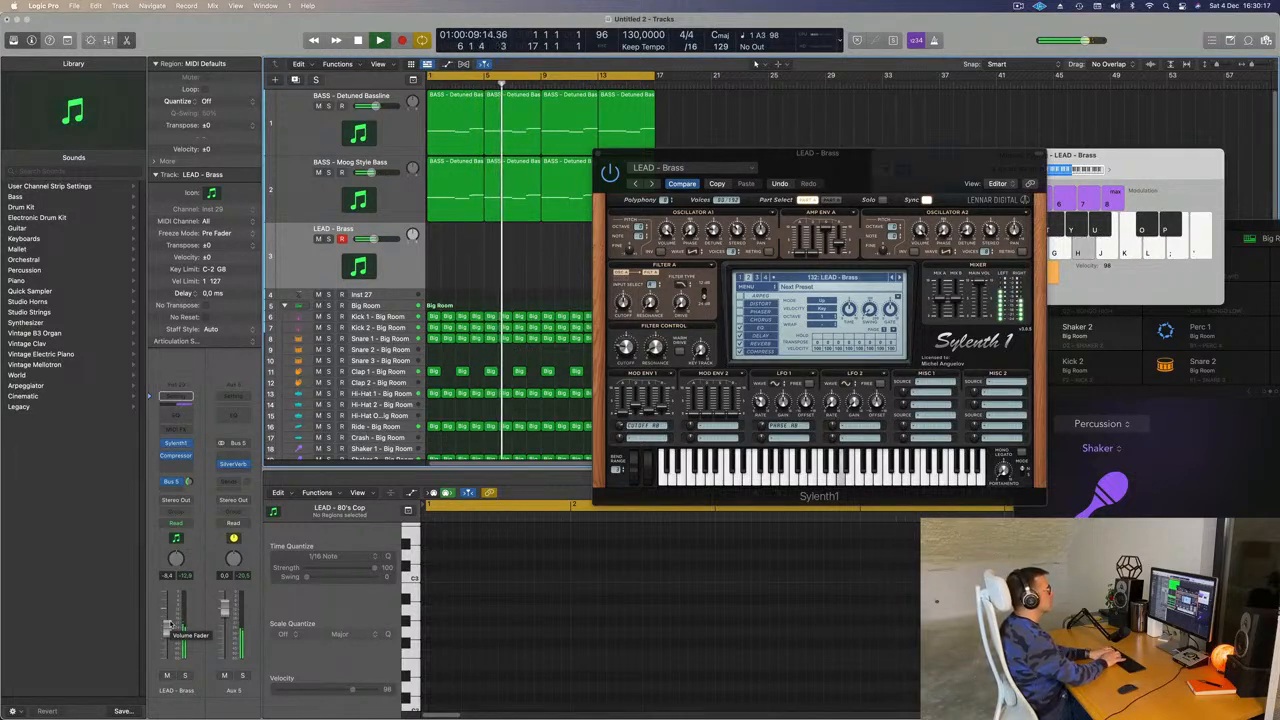
pyautogui.press('j')
pyautogui.press('k')
pyautogui.press("'")
pyautogui.press(';')
pyautogui.press('l')
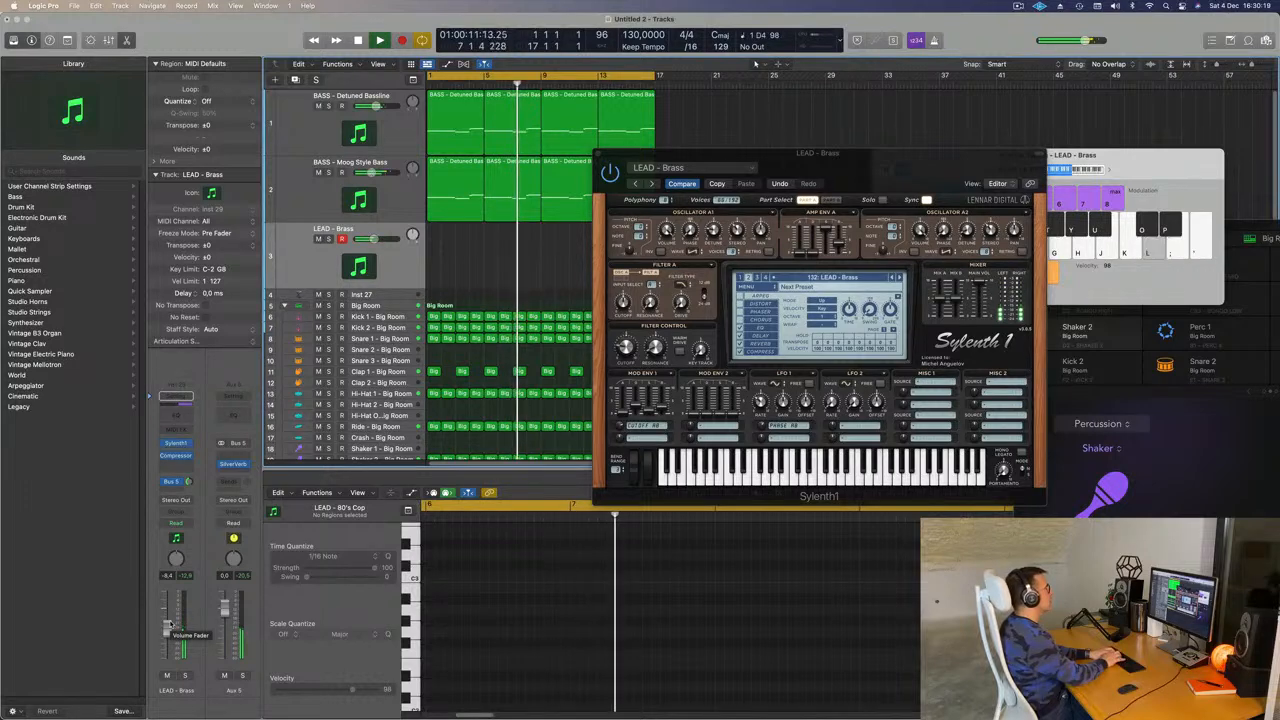
pyautogui.press("'")
pyautogui.press('h')
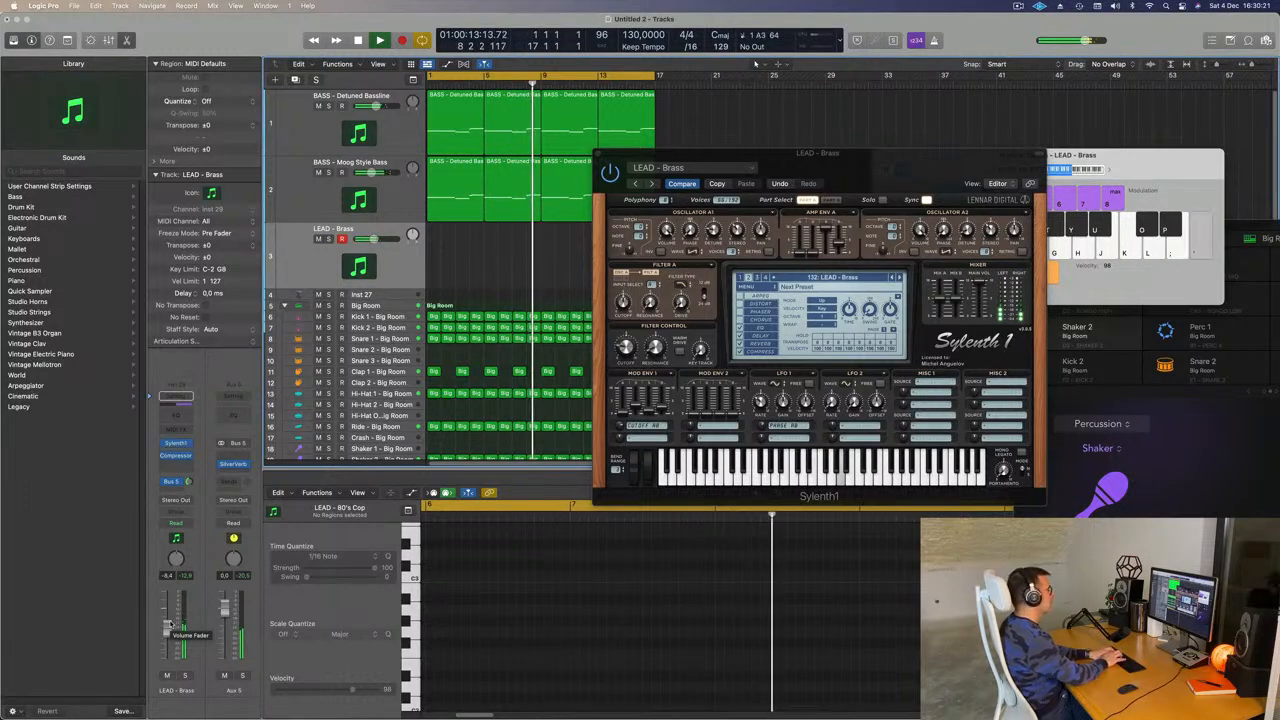
pyautogui.press('k')
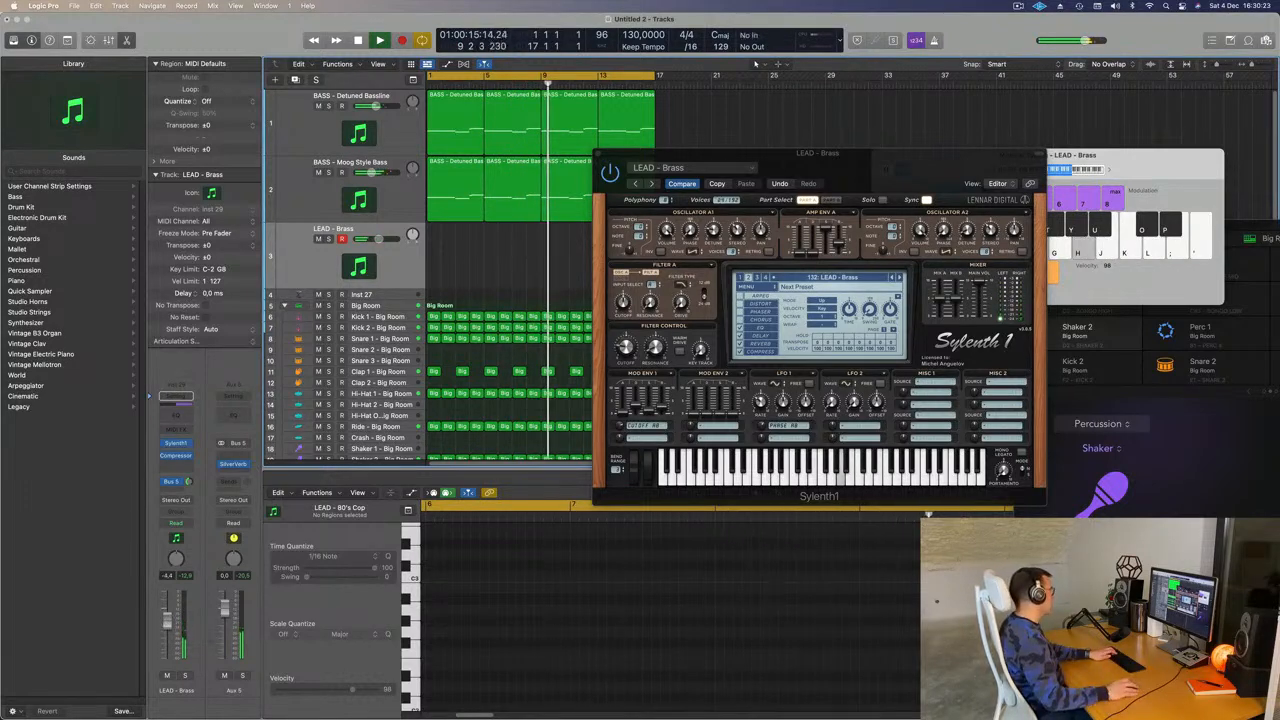
# Raise the LEAD - Brass track to -4.4 dB and rehearse the descending phrase from F4 down to B3 over the loop
pyautogui.press('j')
pyautogui.press('k')
pyautogui.press("'")
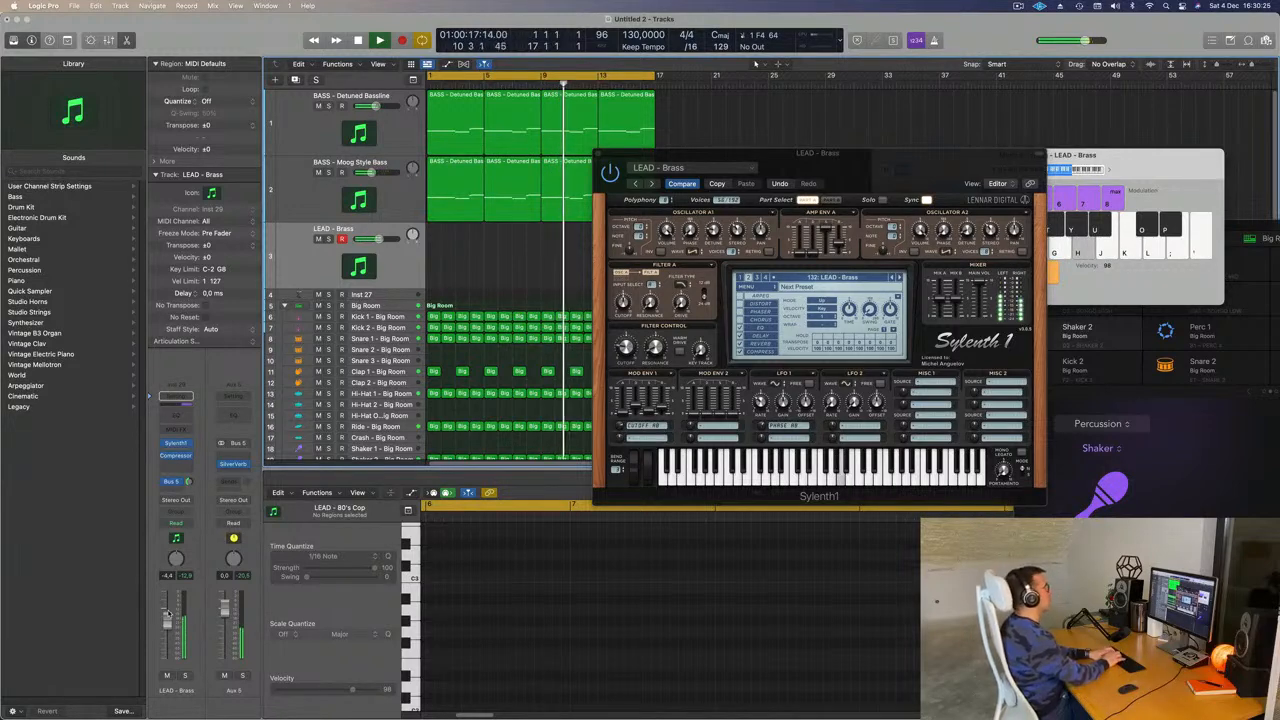
pyautogui.press('k')
pyautogui.press("'")
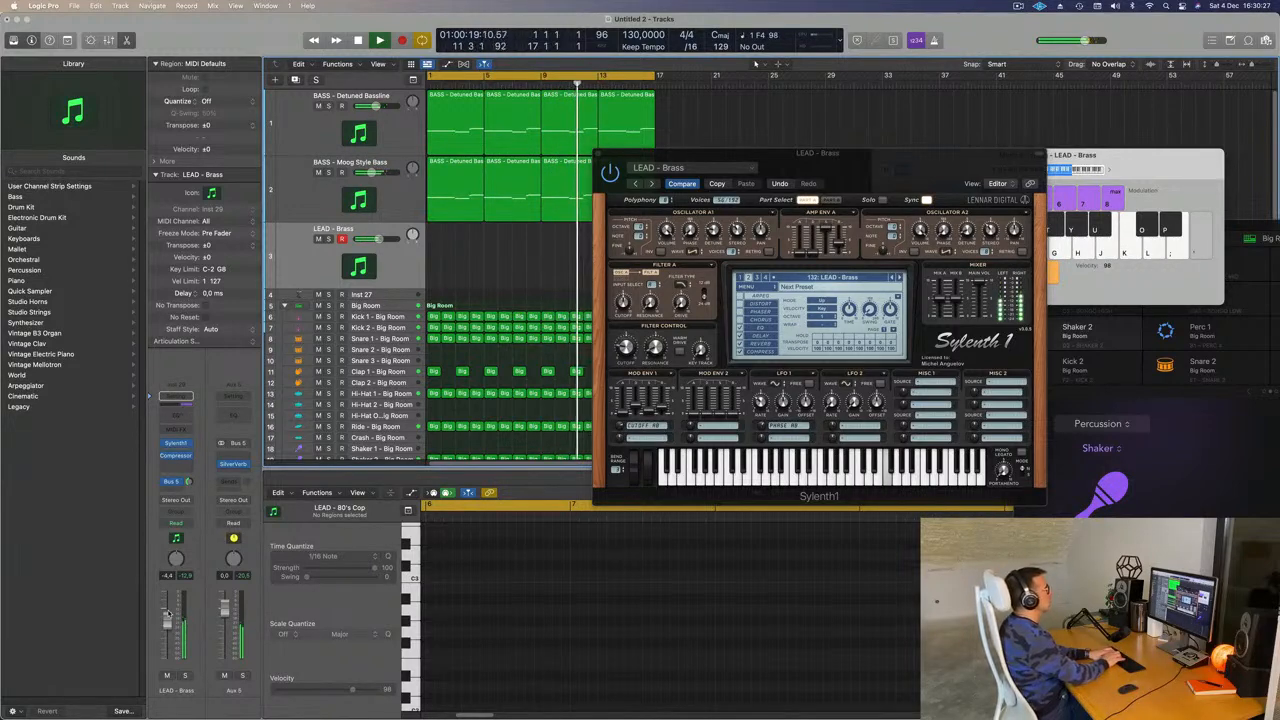
pyautogui.press('l')
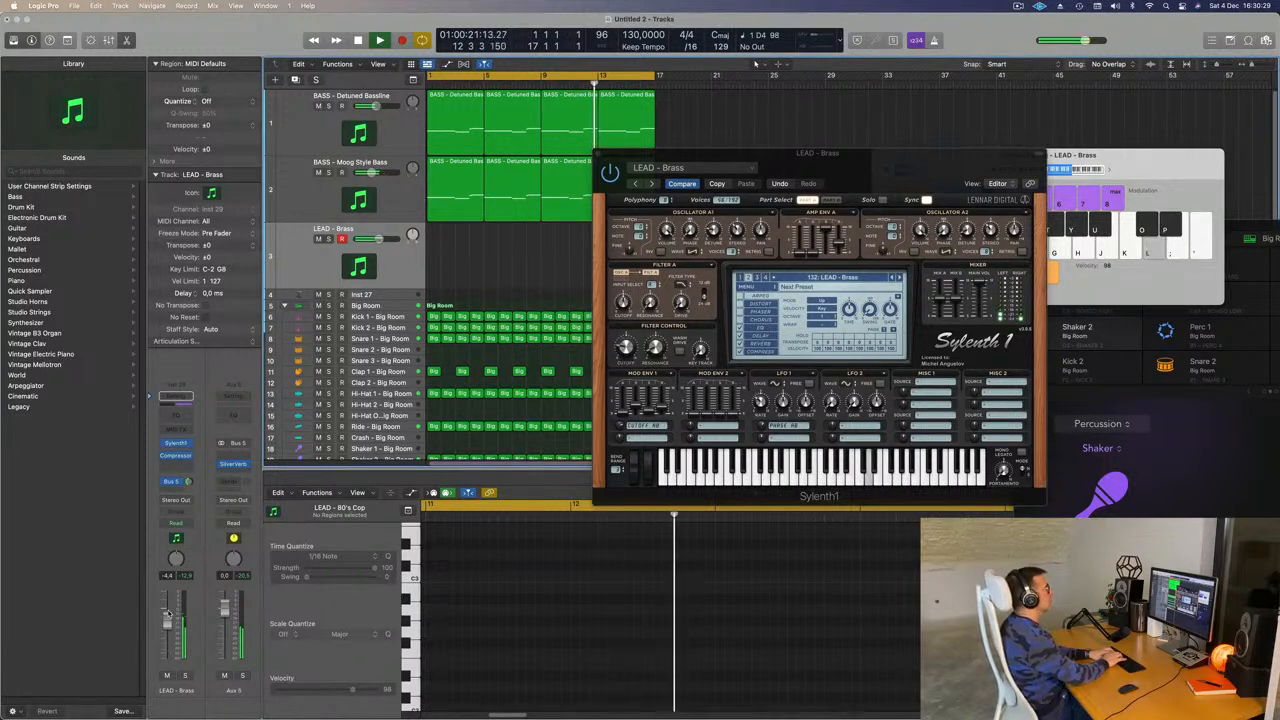
pyautogui.press("'")
pyautogui.press(';')
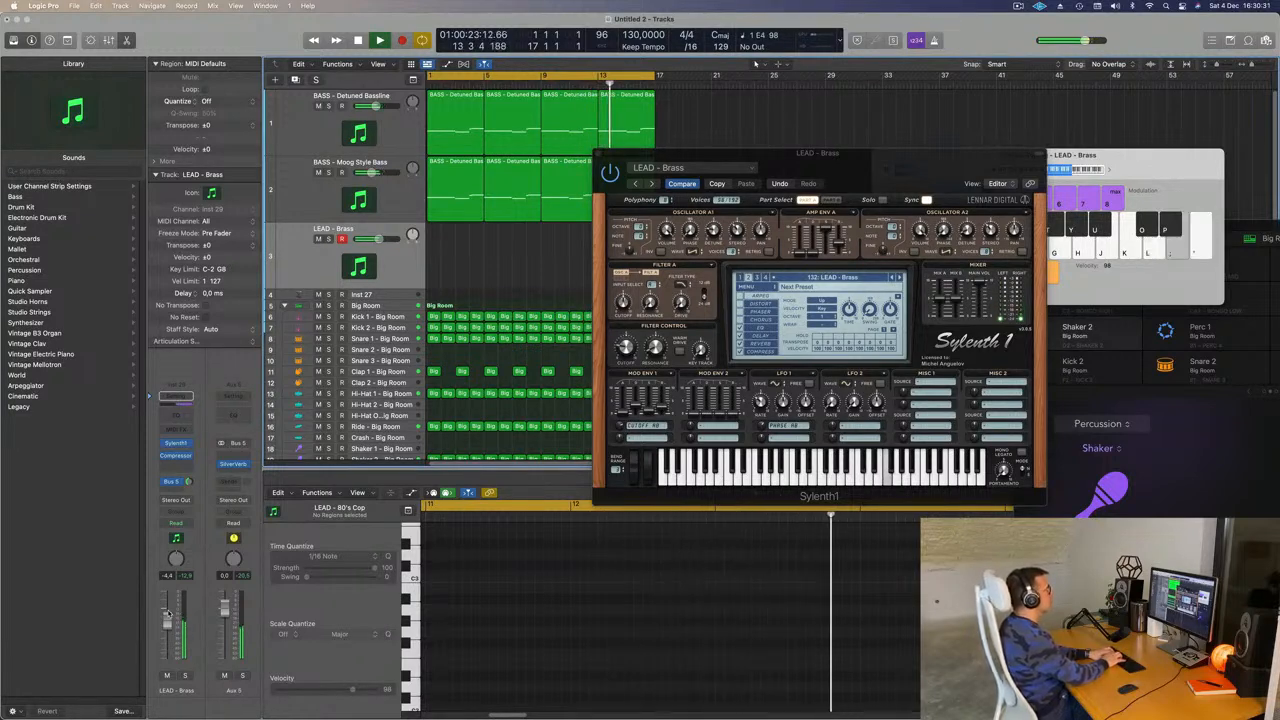
pyautogui.press('j')
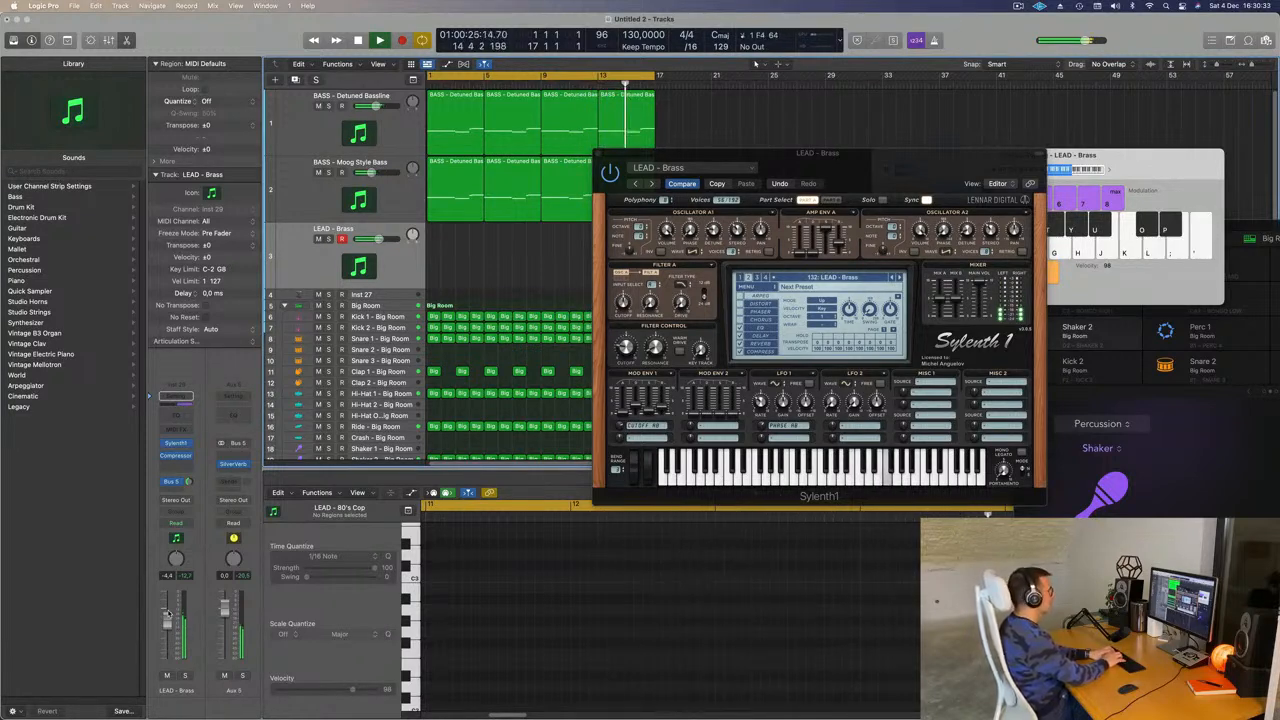
# Record the descending F4, E4, D4, B3 phrase on the LEAD - Brass track from bar 16 around the cycle through bar 8
pyautogui.press('r')
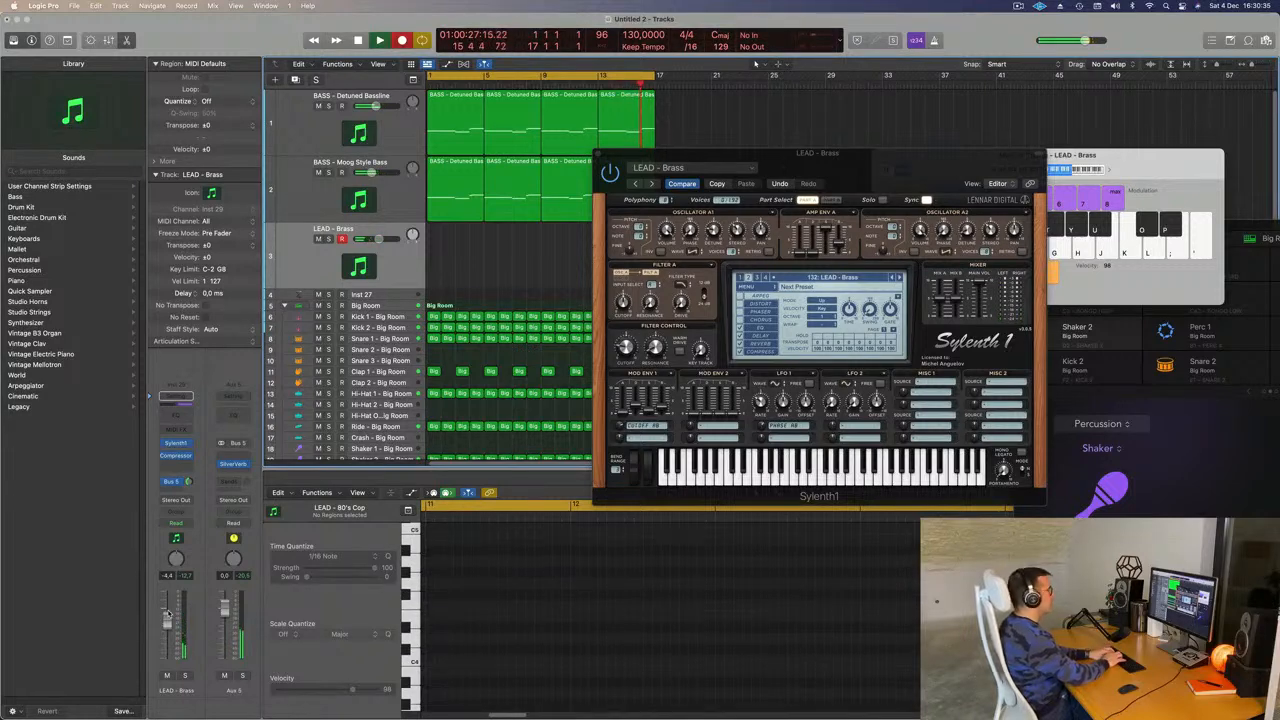
pyautogui.press("'")
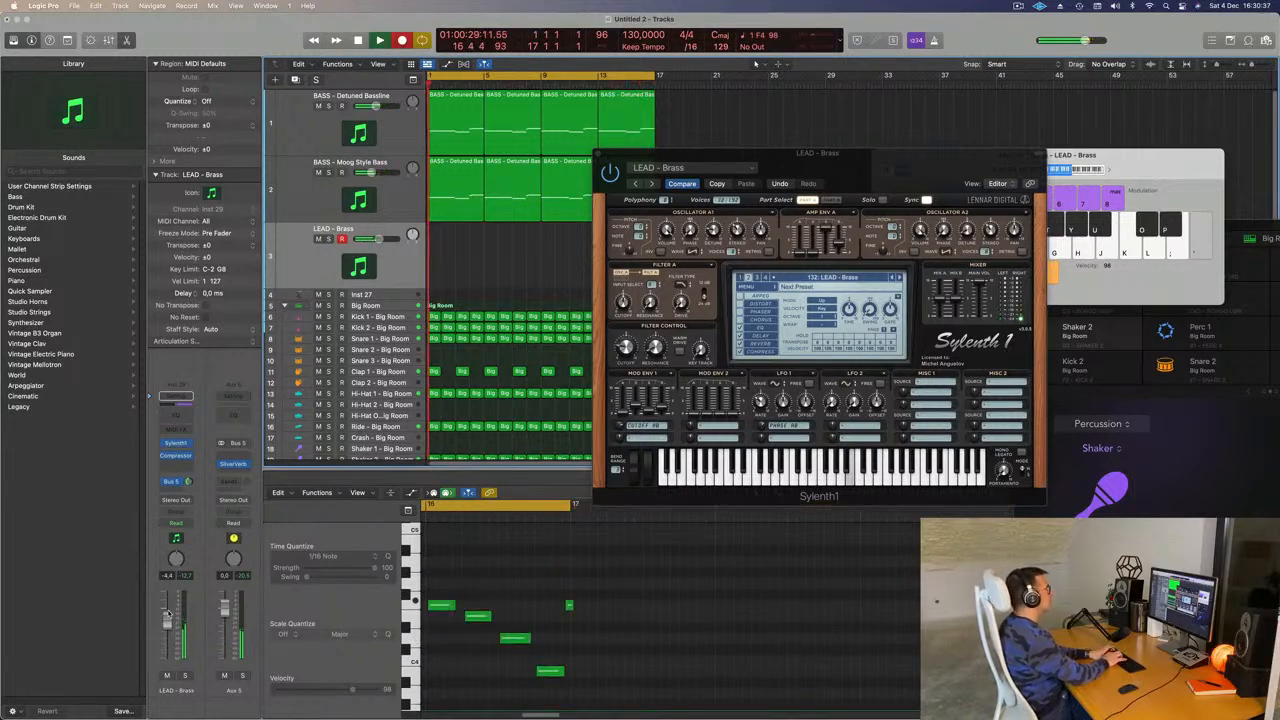
pyautogui.press('j')
pyautogui.press("'")
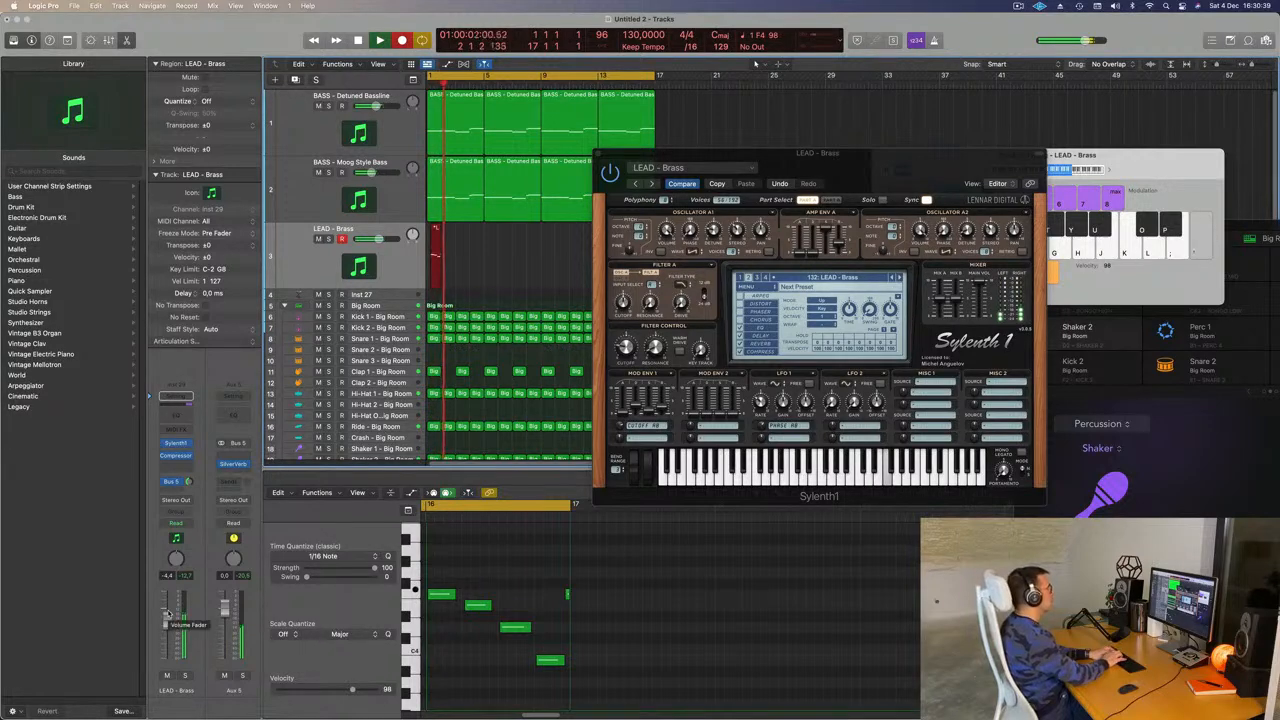
pyautogui.press('j')
pyautogui.press("'")
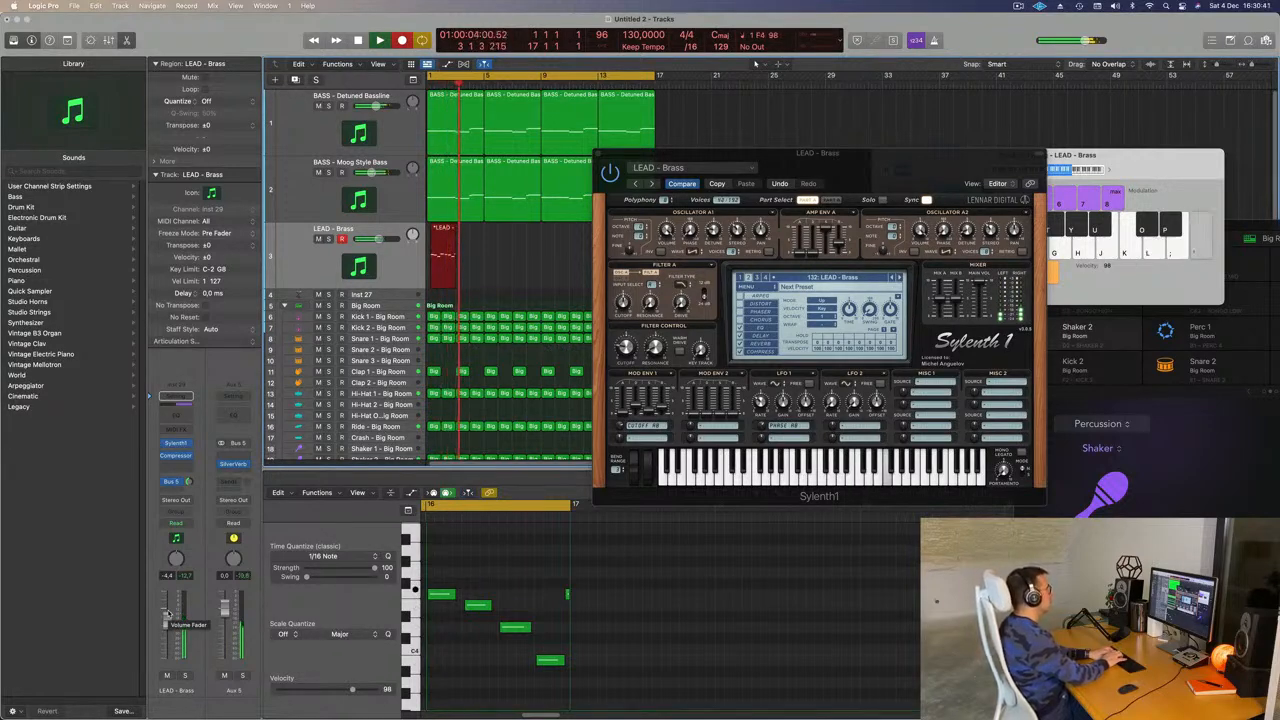
pyautogui.press('l')
pyautogui.press('j')
pyautogui.press('g')
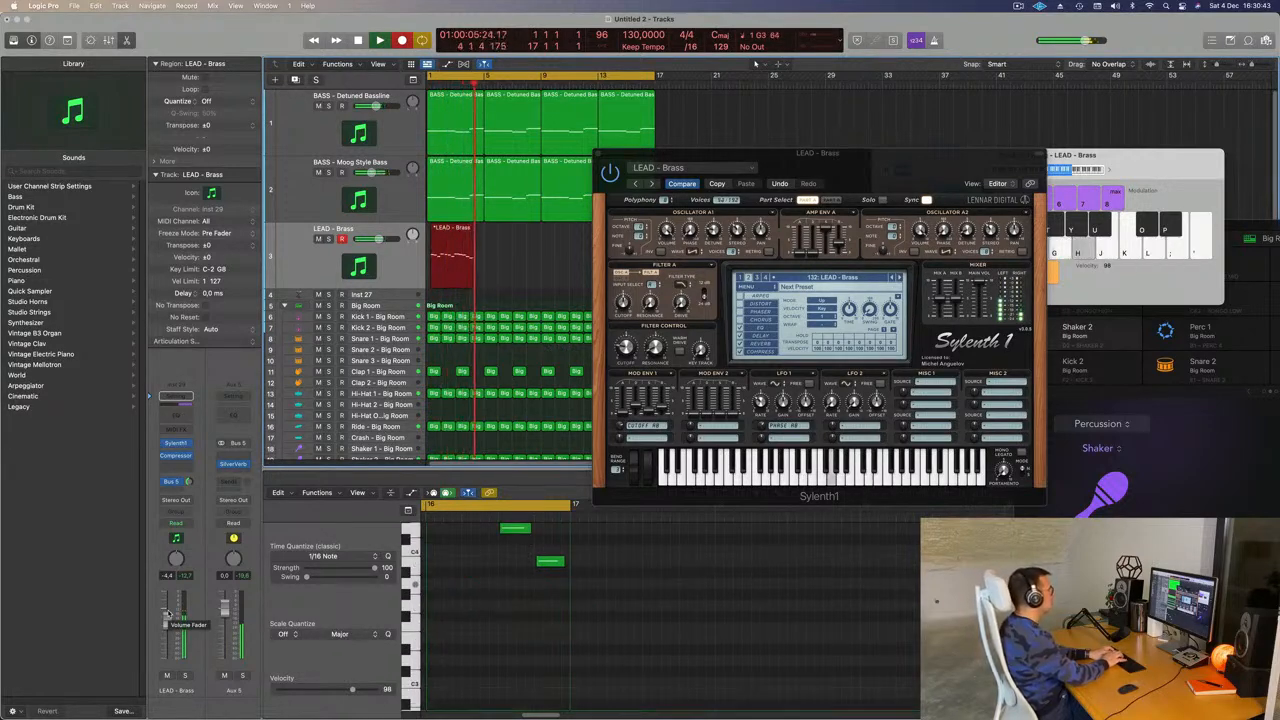
pyautogui.press("'")
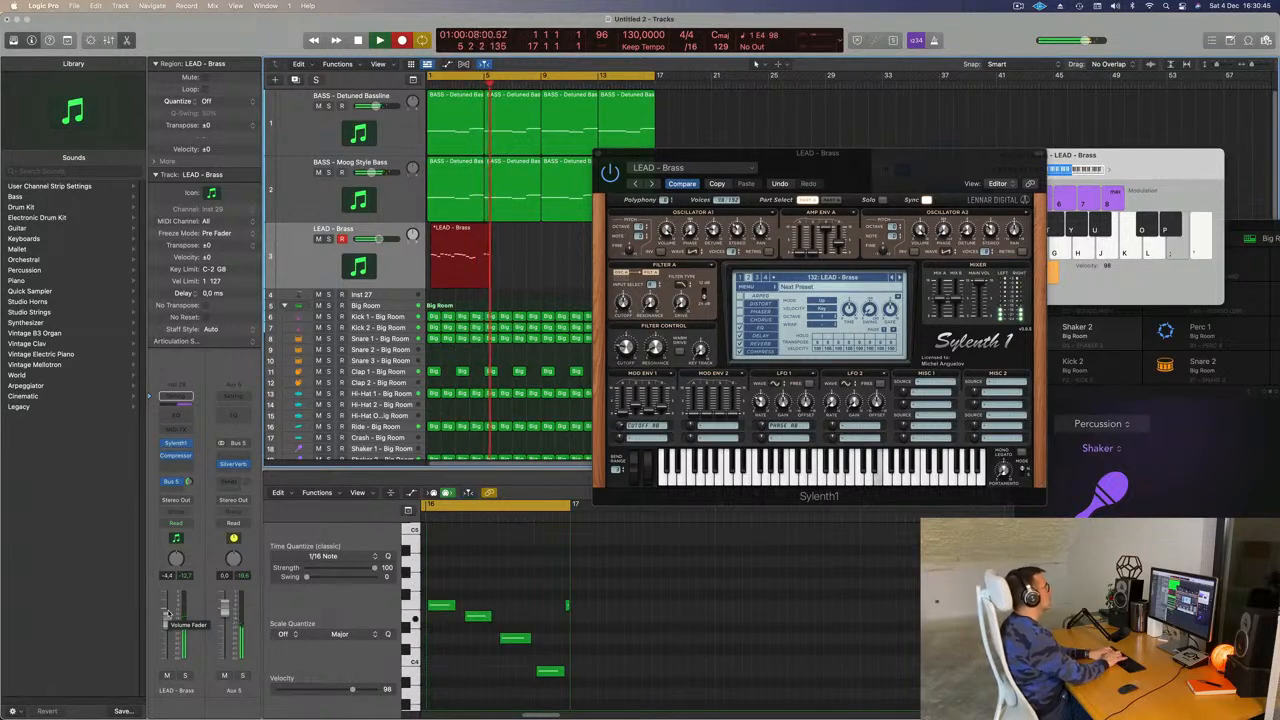
pyautogui.press('l')
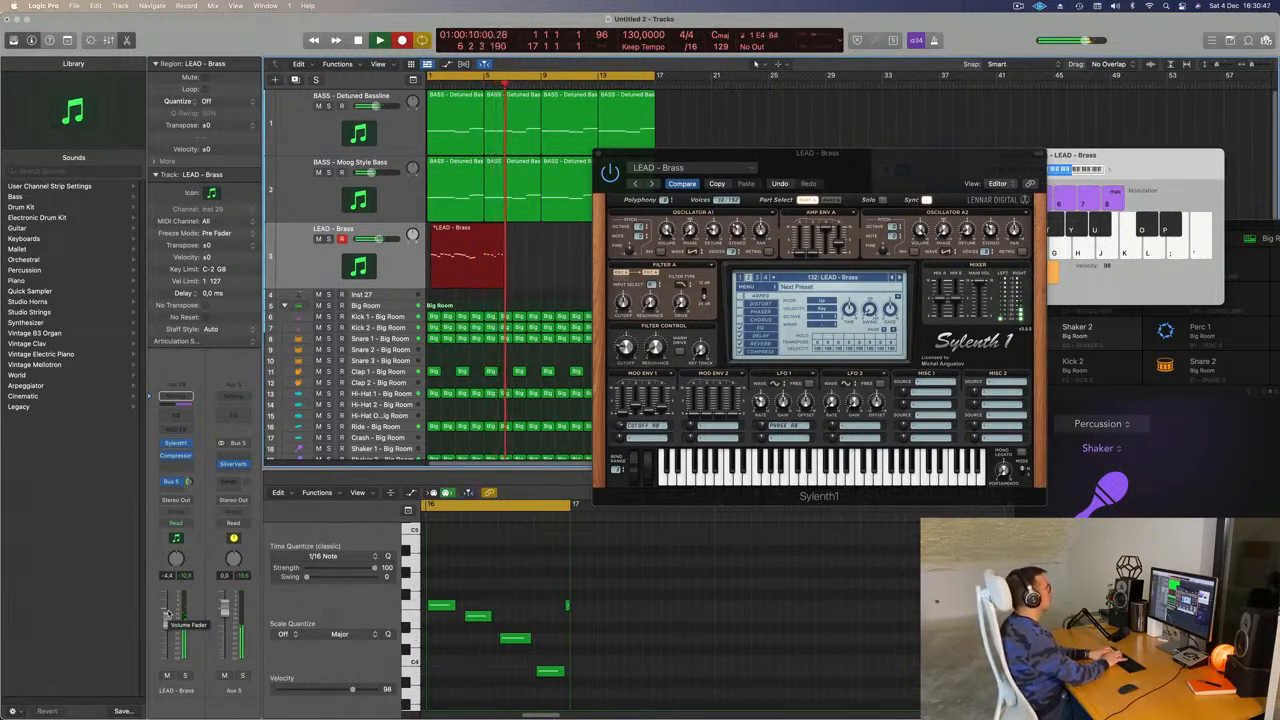
pyautogui.press("'")
pyautogui.press(';')
pyautogui.press('l')
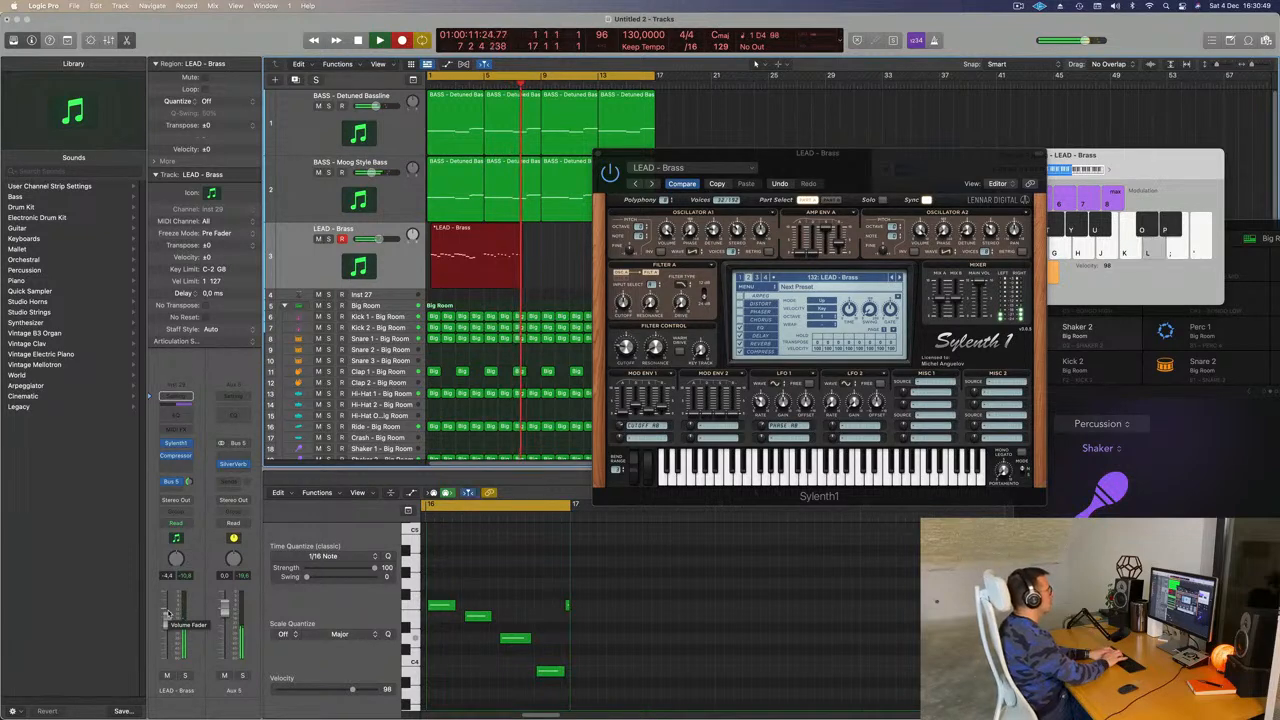
pyautogui.press("'")
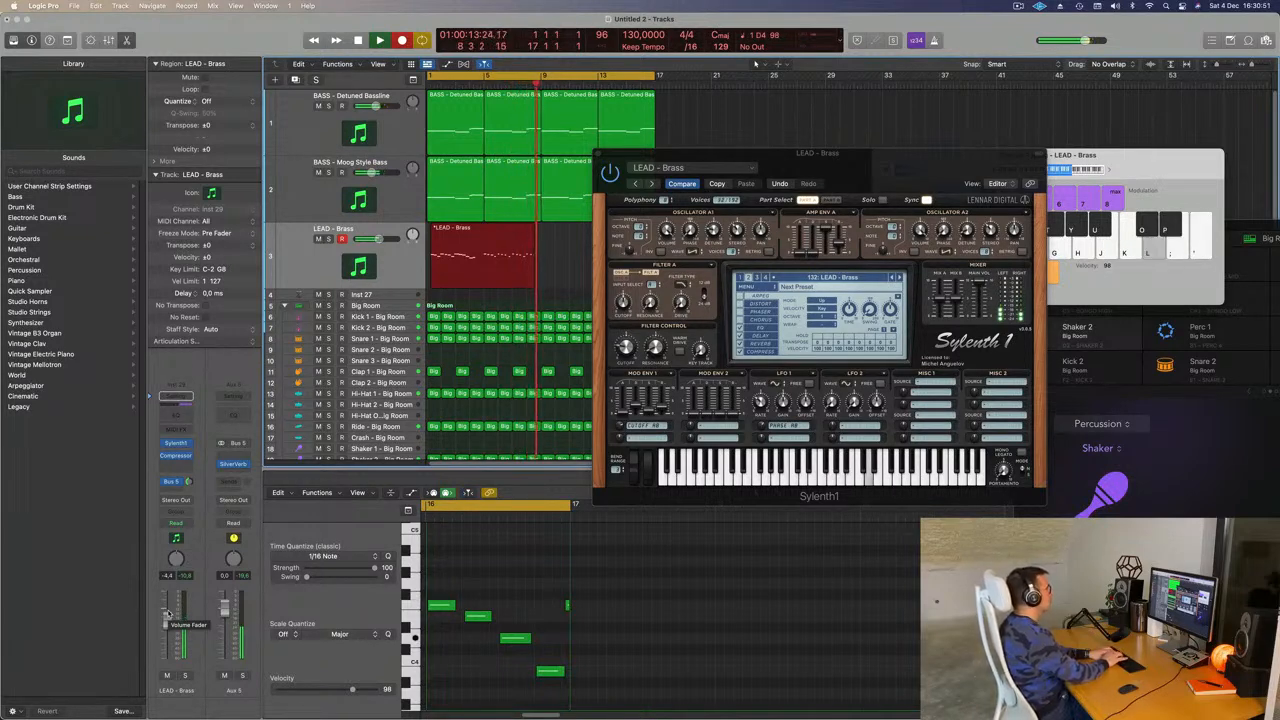
pyautogui.press('space')
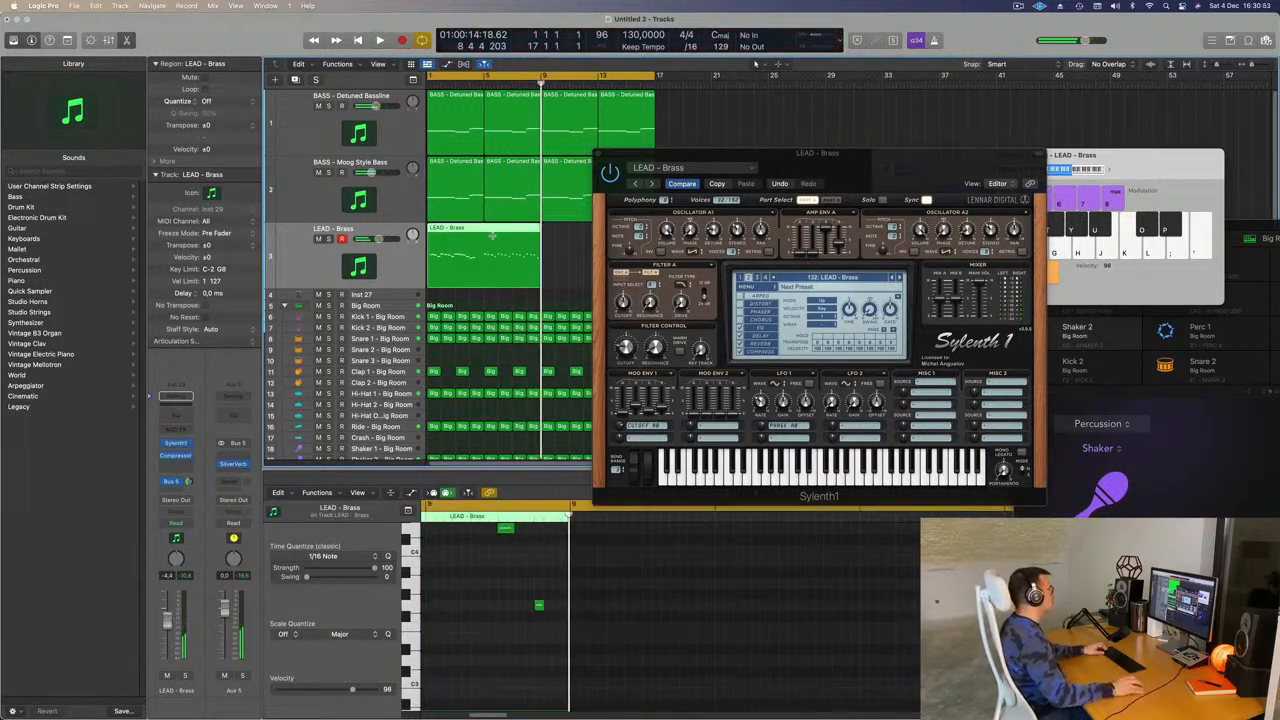
# Split the recorded lead region at bar 5, delete its first half and move the second half to bar 1
pyautogui.keyDown('super'); pyautogui.doubleClick(483, 230); pyautogui.keyUp('super')
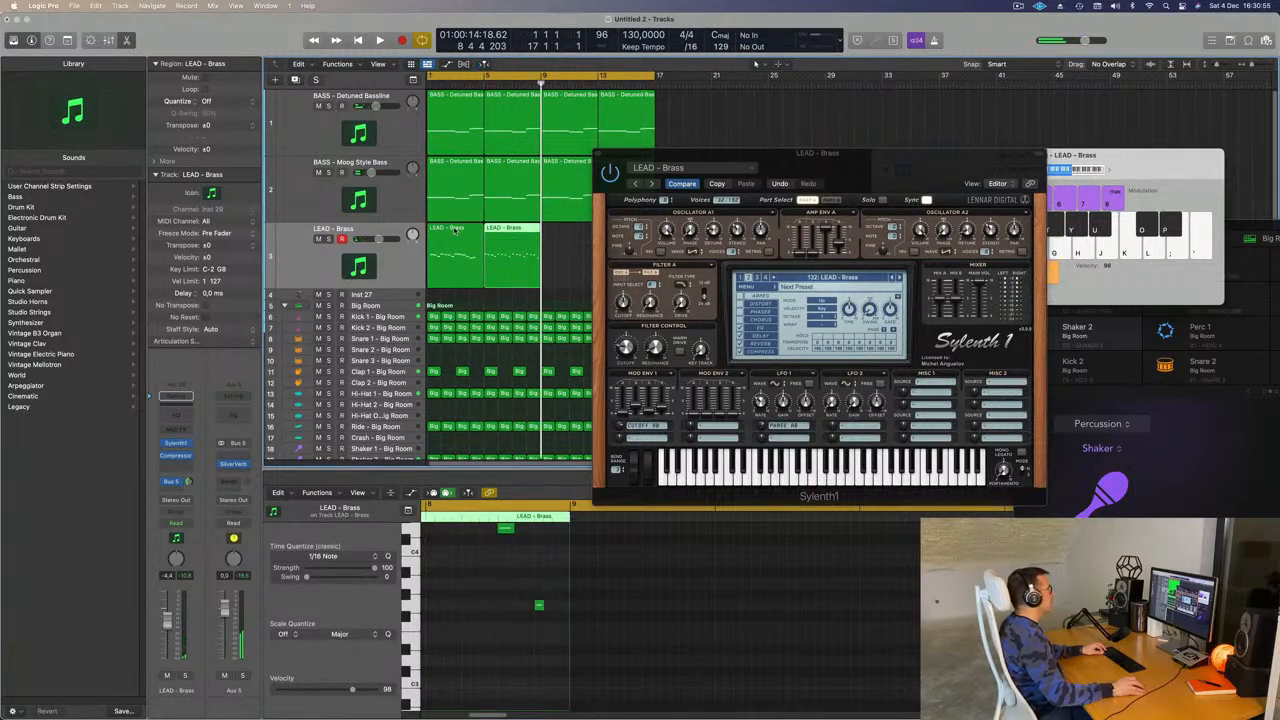
pyautogui.click(463, 234)
pyautogui.press('Delete')
pyautogui.moveTo(521, 228); pyautogui.dragTo(464, 228)
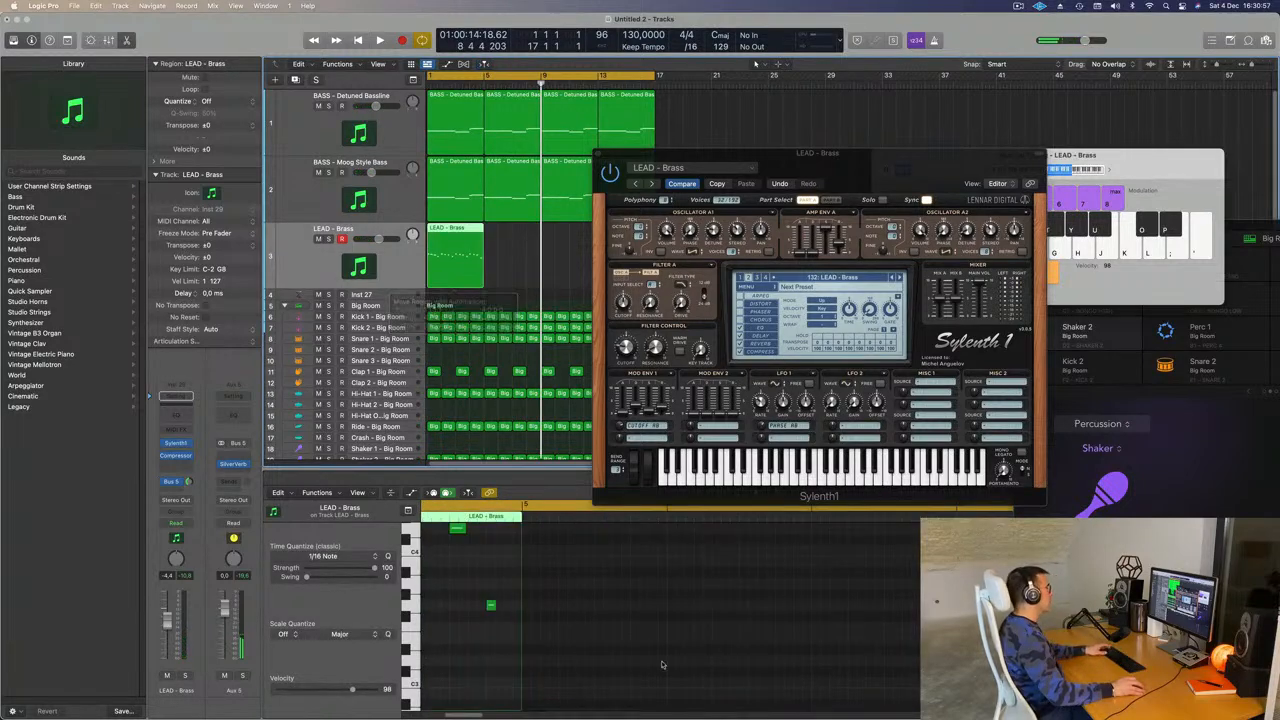
# Move the Sylenth1 window aside, delete the leftover lead region at bar 16 and select the lead region at bar 1
pyautogui.moveTo(721, 161); pyautogui.dragTo(925, 163)
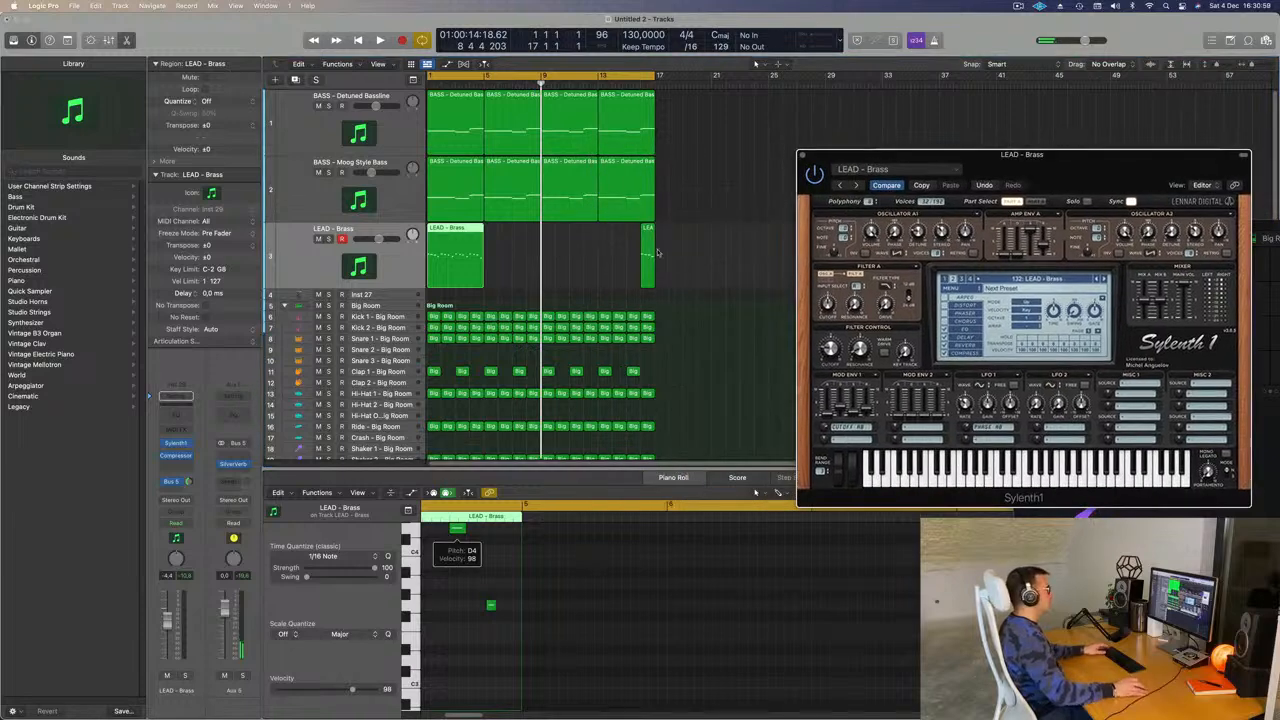
pyautogui.click(648, 255)
pyautogui.click(451, 255)
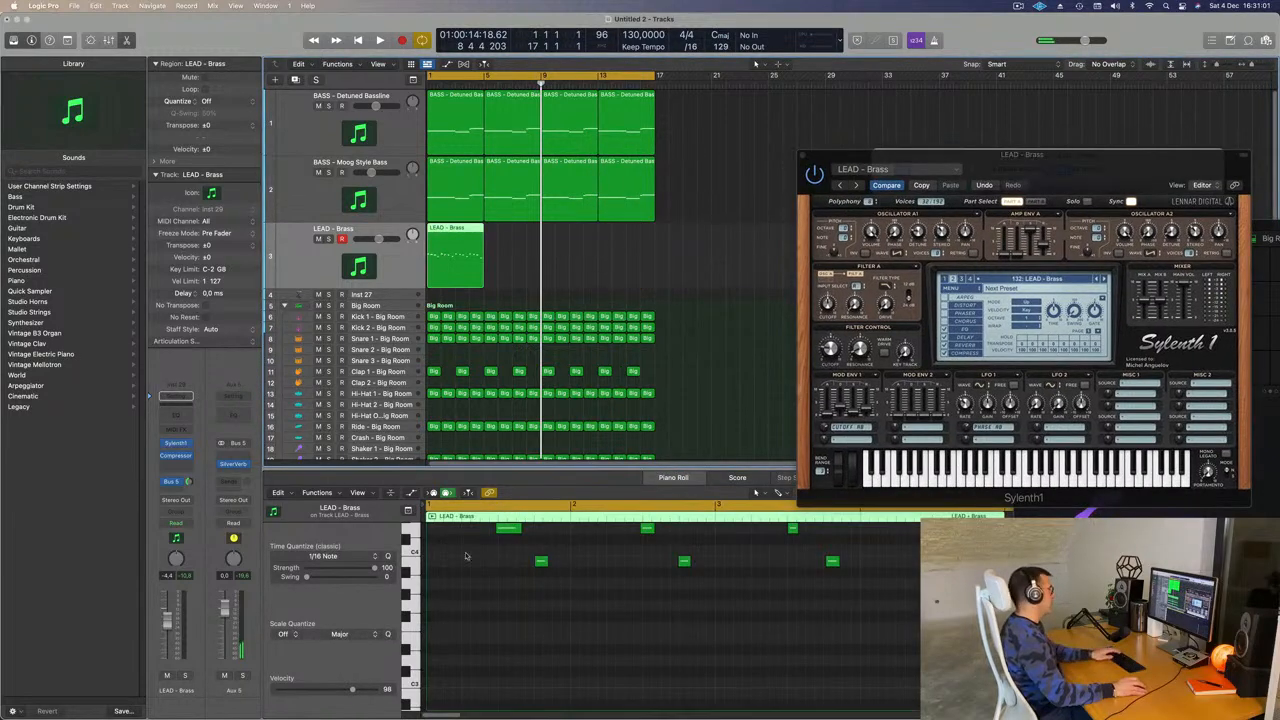
# Quantize all notes of the four-bar lead region to 1/16 notes and play the loop from the start to check them
pyautogui.scroll(3, 510, 637)
pyautogui.press('super+a')
pyautogui.scroll(1, 510, 637)
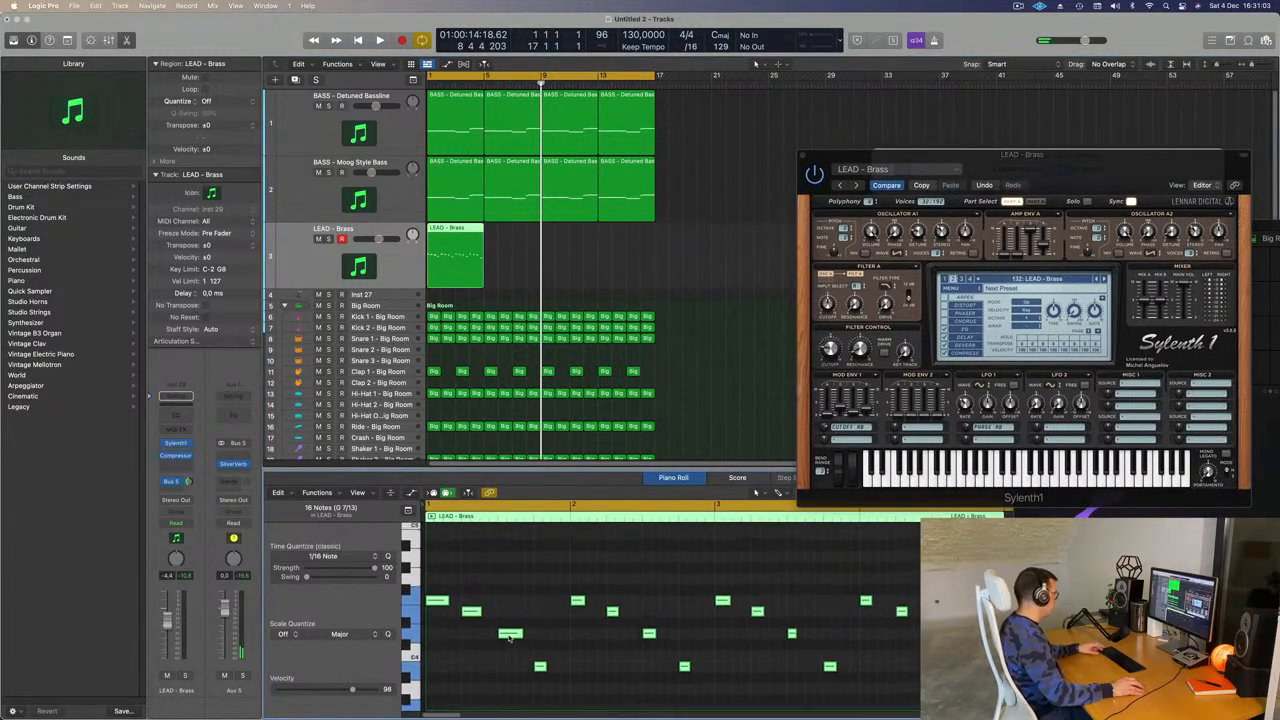
pyautogui.press('Return')
pyautogui.press('space')
pyautogui.press('super+Left')
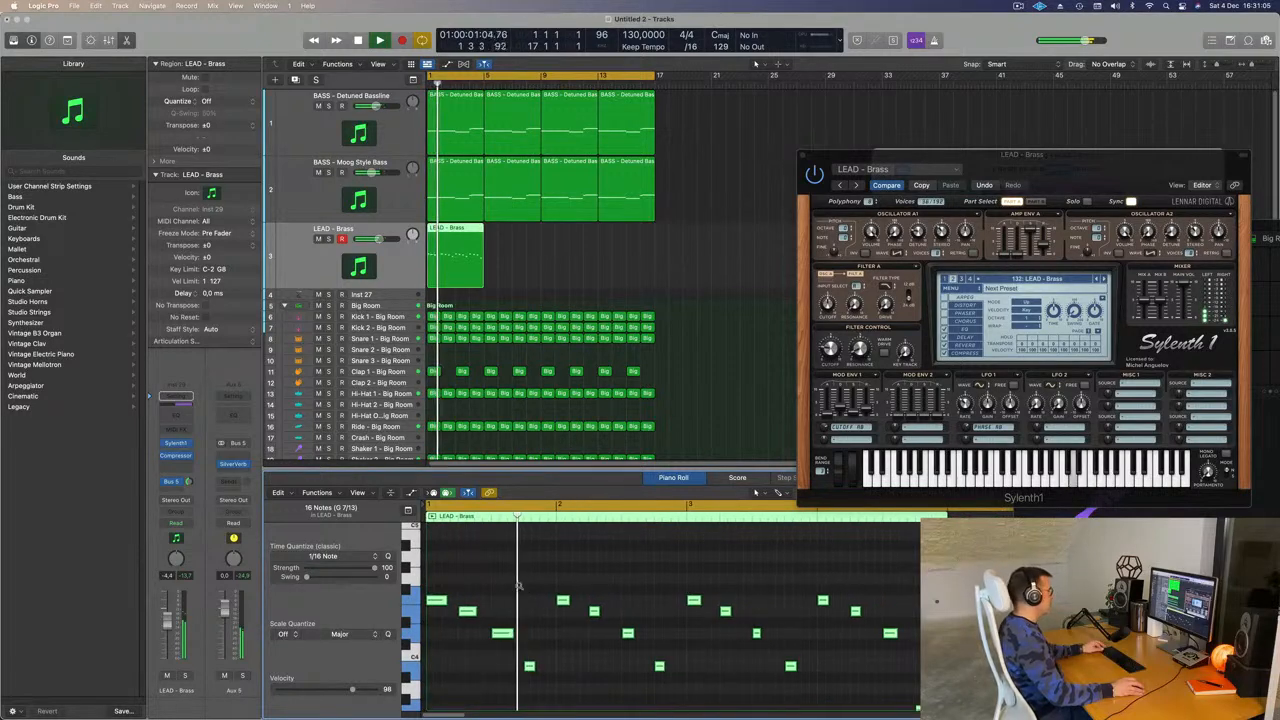
pyautogui.moveTo(1060, 155); pyautogui.dragTo(900, 166)
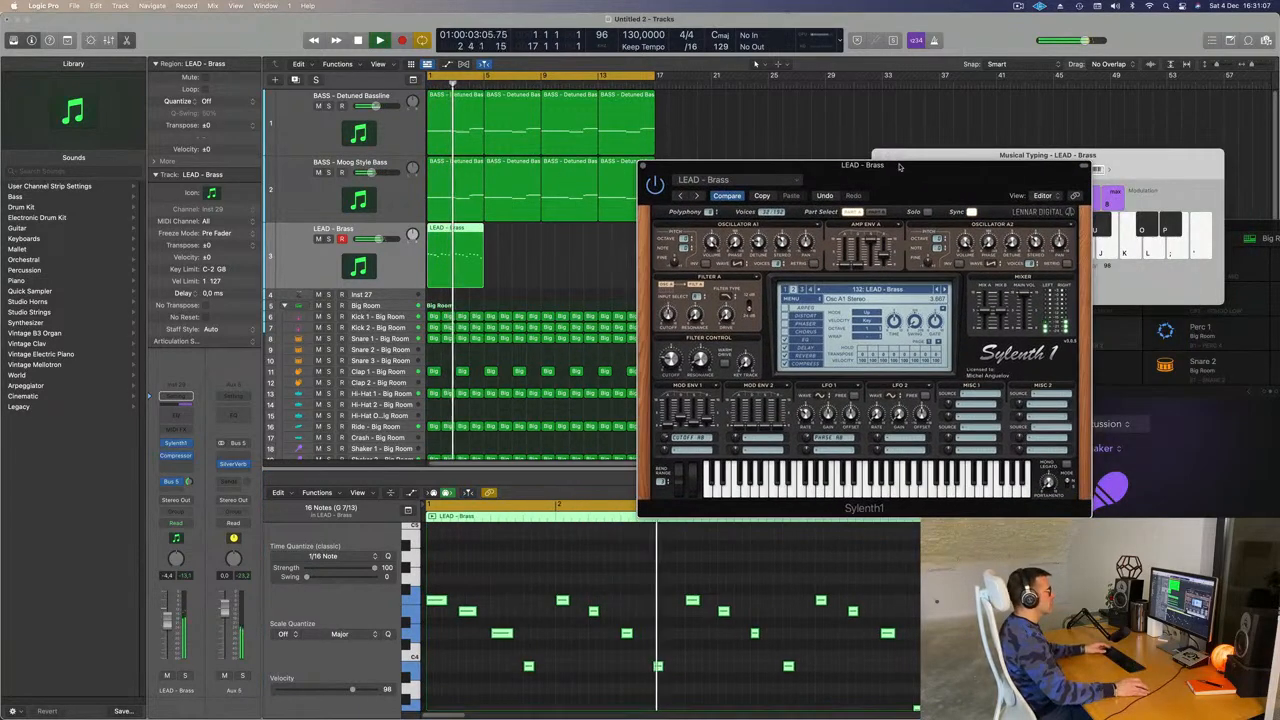
pyautogui.press('space')
# Repeat the four-bar lead region three times so it fills the 16-bar loop
pyautogui.hscroll(-1, 530, 253)
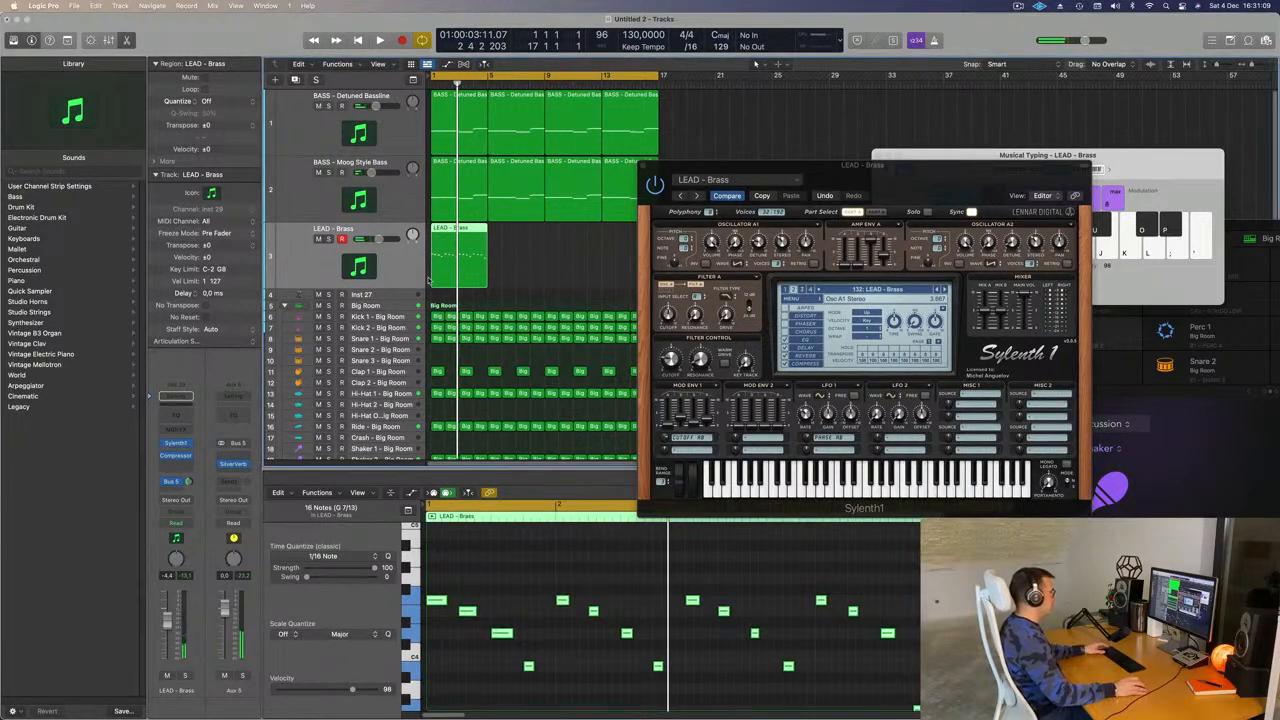
pyautogui.press('super+r')
pyautogui.press('super+r')
pyautogui.press('super+r')
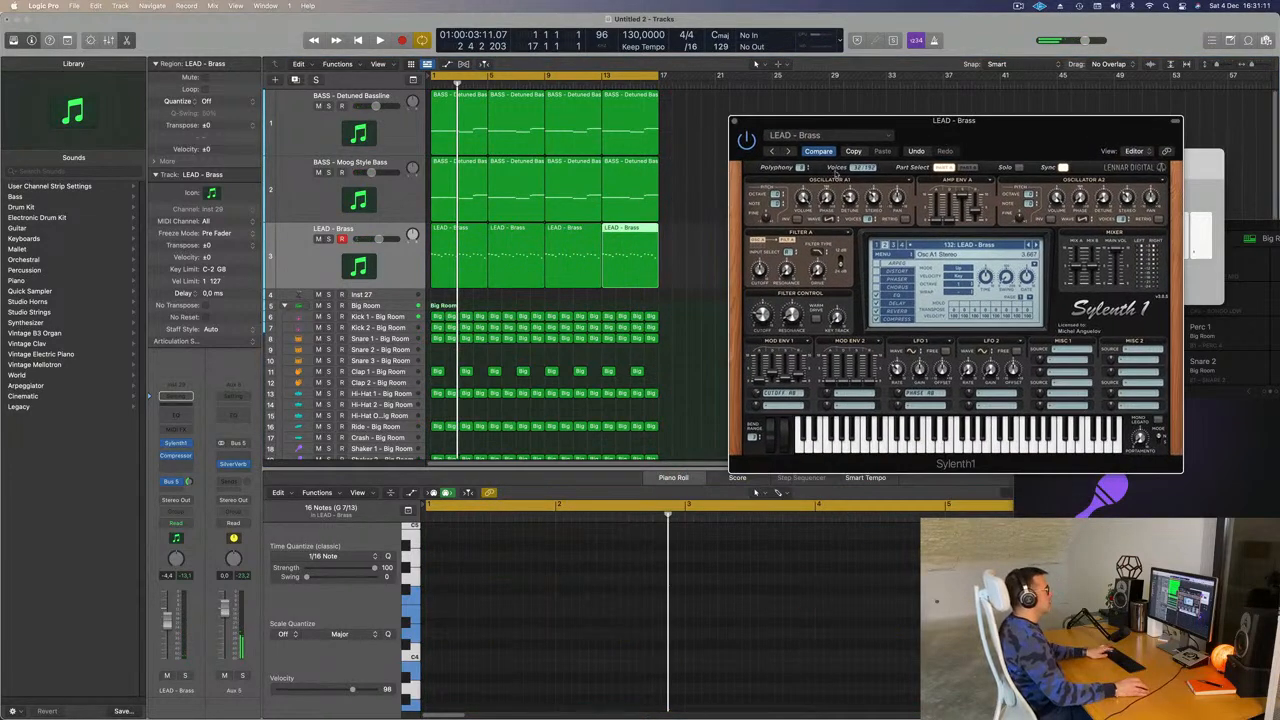
# Play the four selected lead regions while setting the LEAD - Brass track to -10.0 dB and the Sylenth1 filter control cutoff to 3.835
pyautogui.press('space')
pyautogui.click(405, 262)
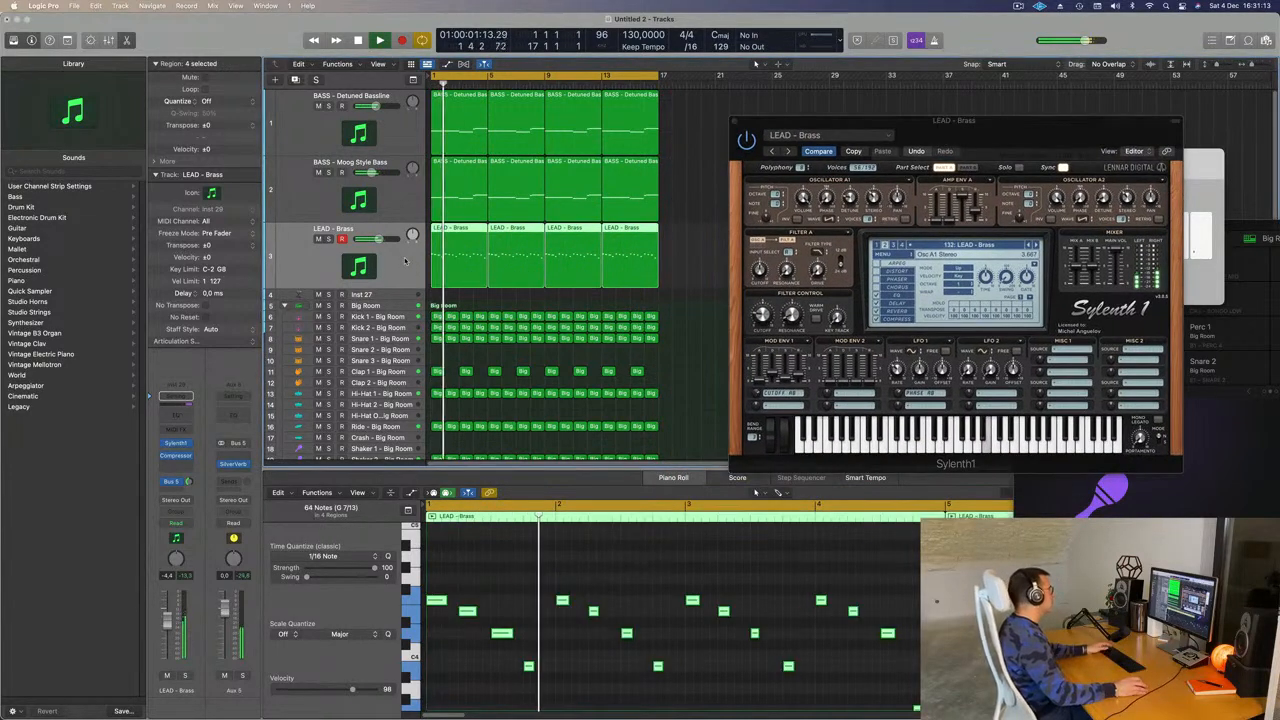
pyautogui.press('super+k')
pyautogui.moveTo(1003, 136); pyautogui.dragTo(752, 213)
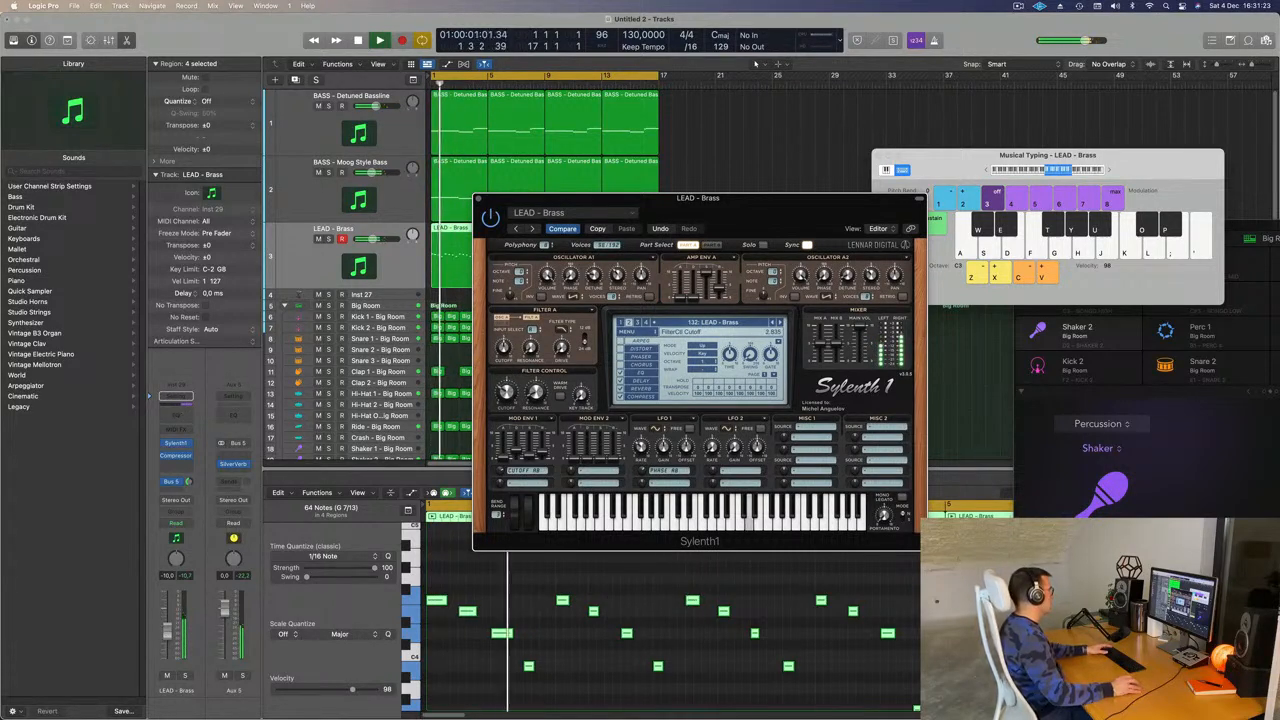
# Move the Sylenth1 window aside and add a second send on the LEAD - Brass channel, routed to Bus 6
pyautogui.moveTo(715, 202); pyautogui.dragTo(736, 178)
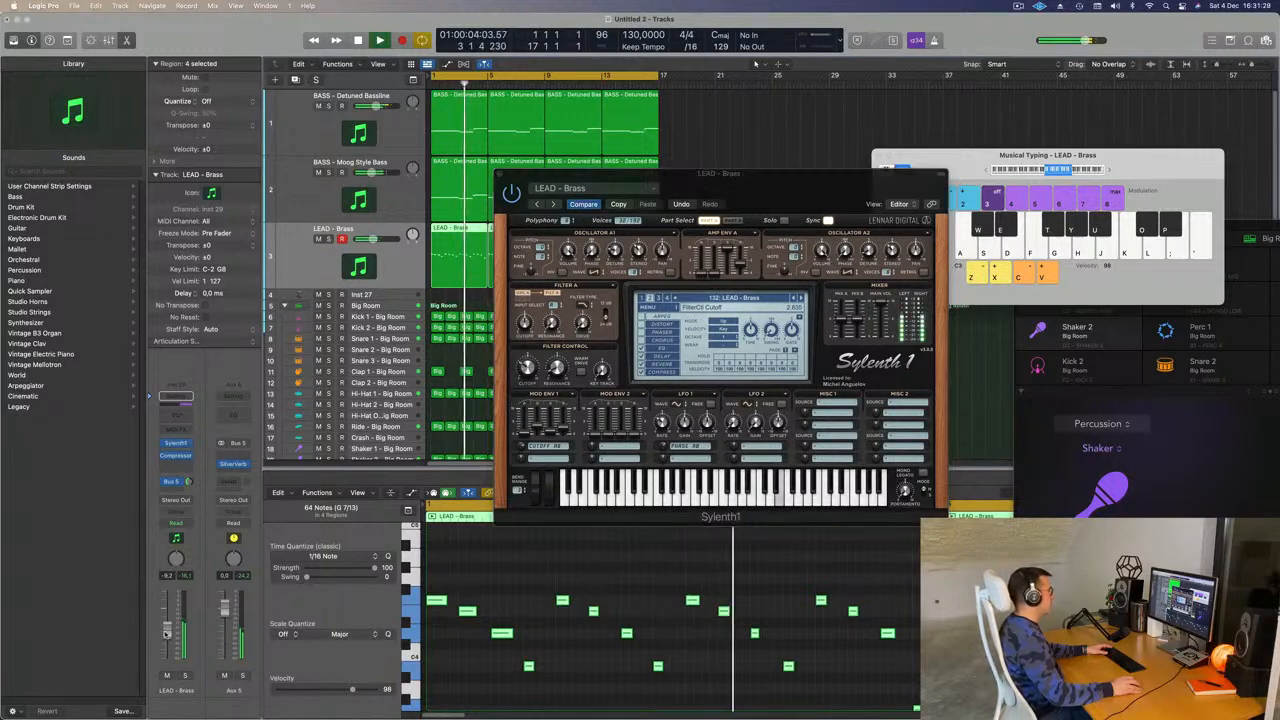
pyautogui.moveTo(748, 174); pyautogui.dragTo(894, 40)
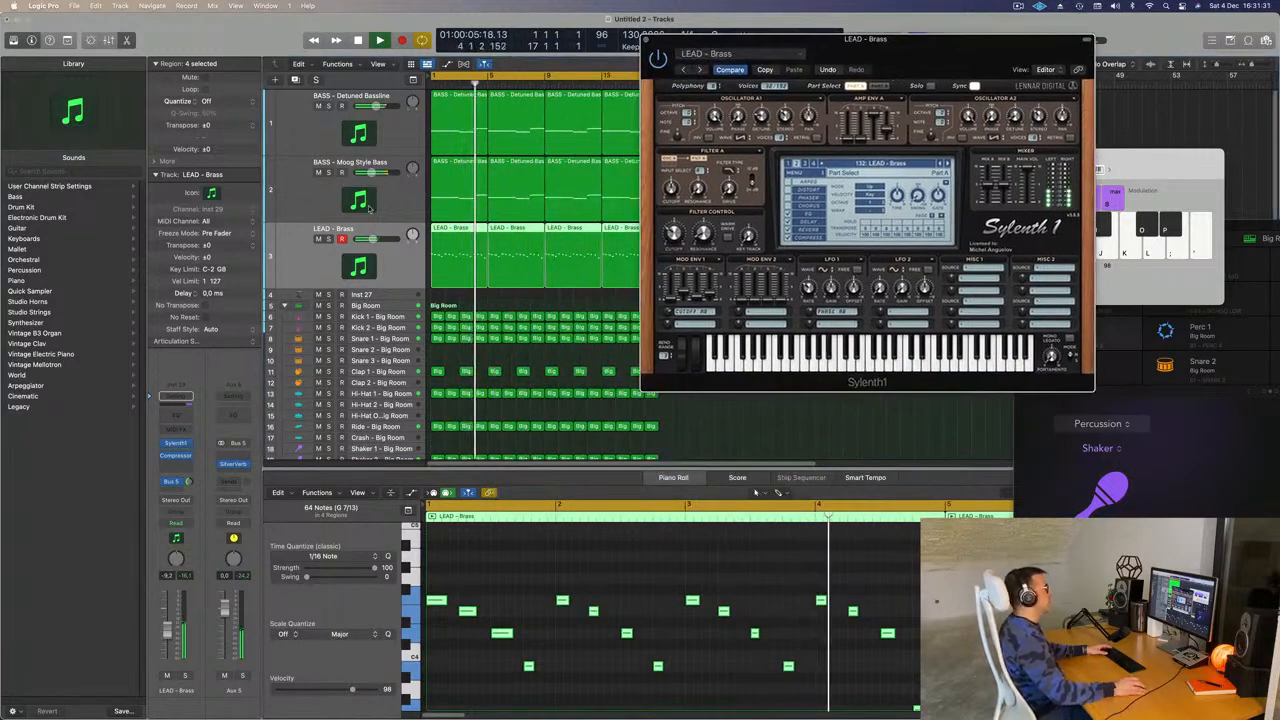
pyautogui.click(168, 484)
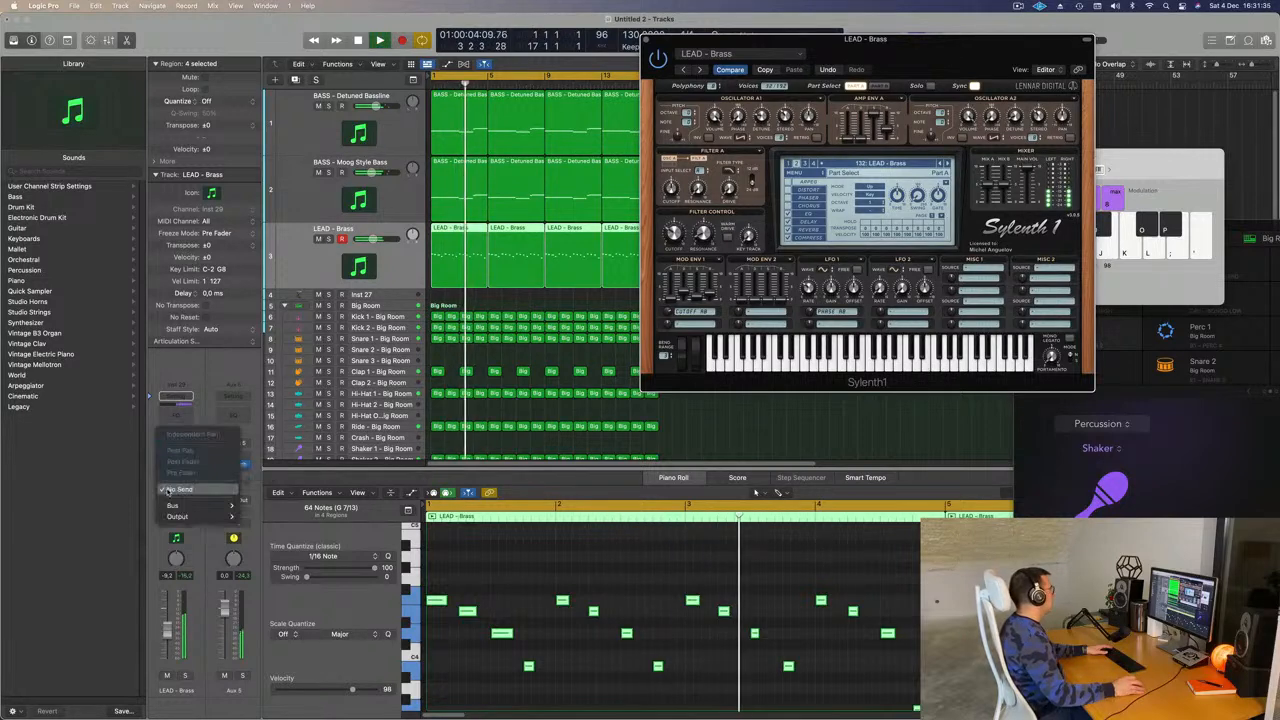
pyautogui.moveTo(178, 505)
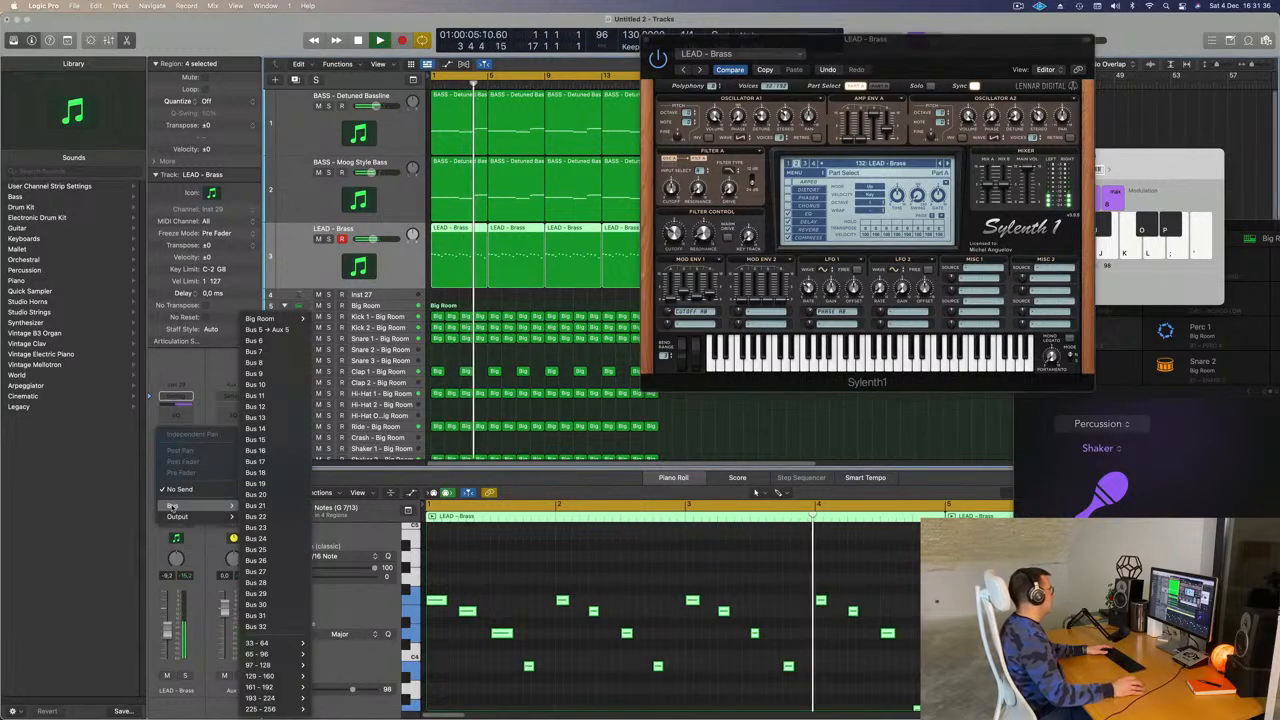
pyautogui.click(265, 340)
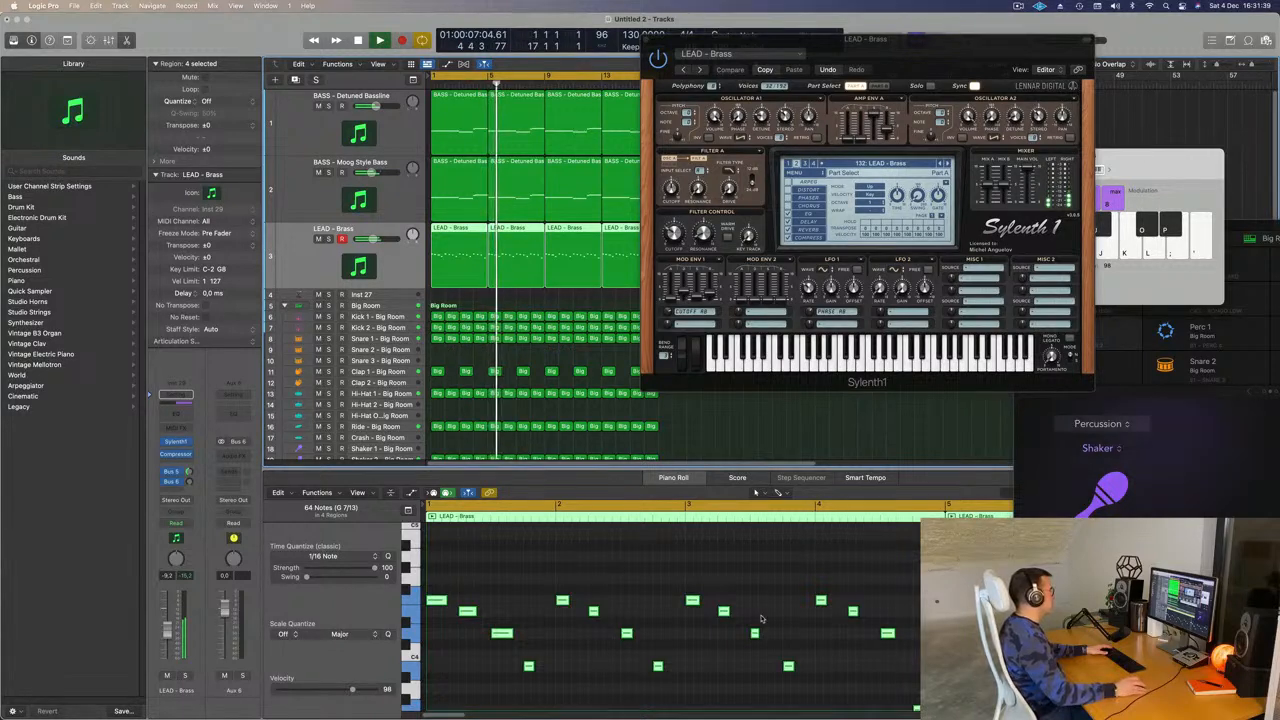
# Raise the low last note of the first LEAD - Brass region to match the preceding bars' final notes and play from the start
pyautogui.scroll(-2, 760, 615)
pyautogui.scroll(-2, 765, 627)
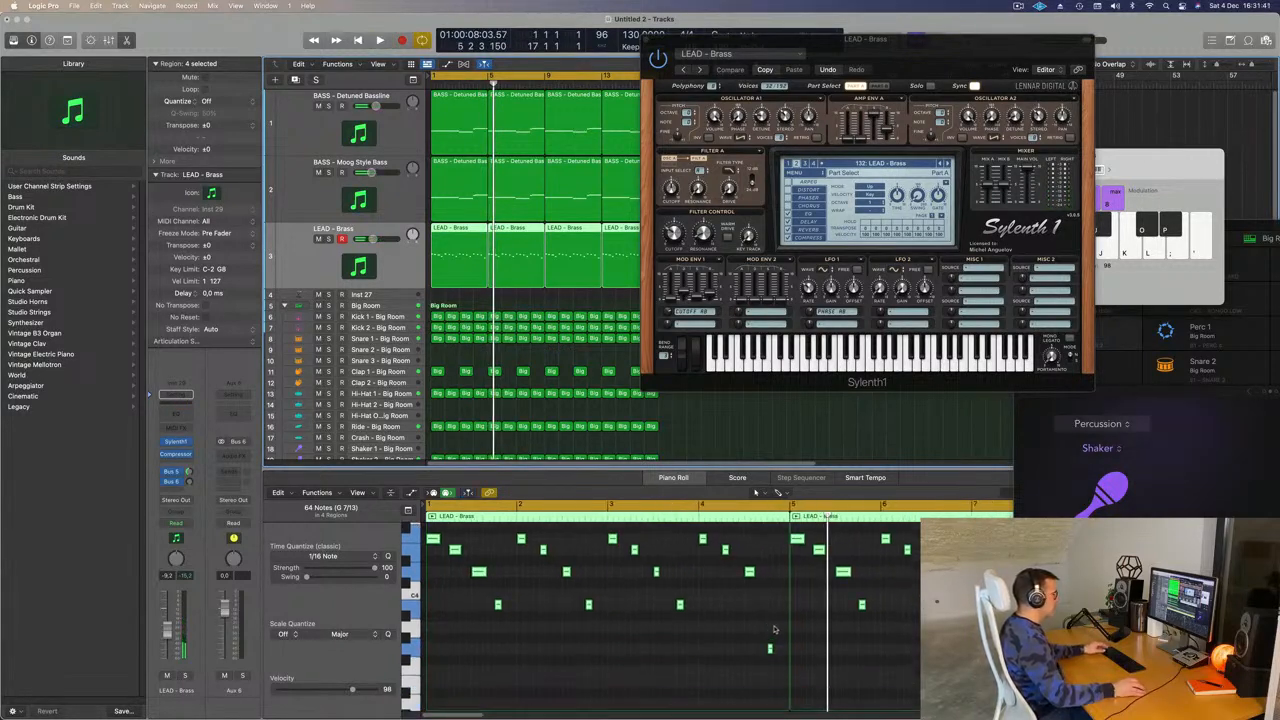
pyautogui.click(770, 648)
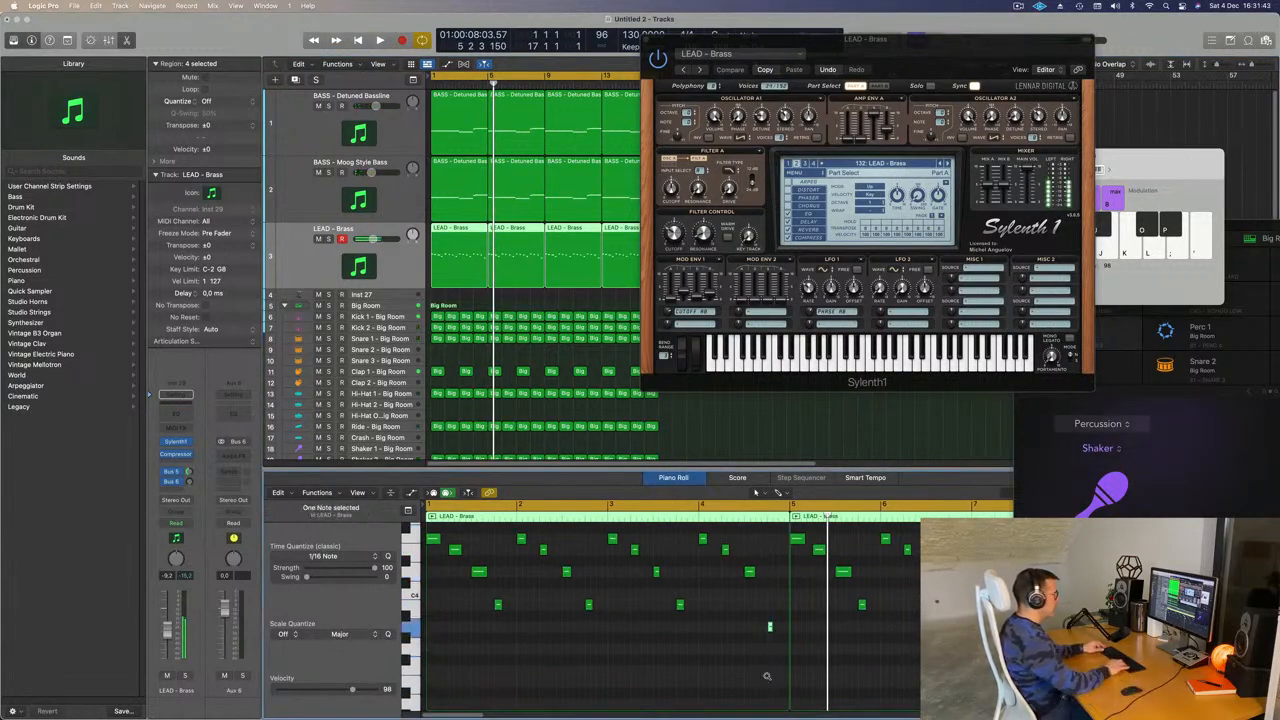
pyautogui.press('Return')
pyautogui.press('space')
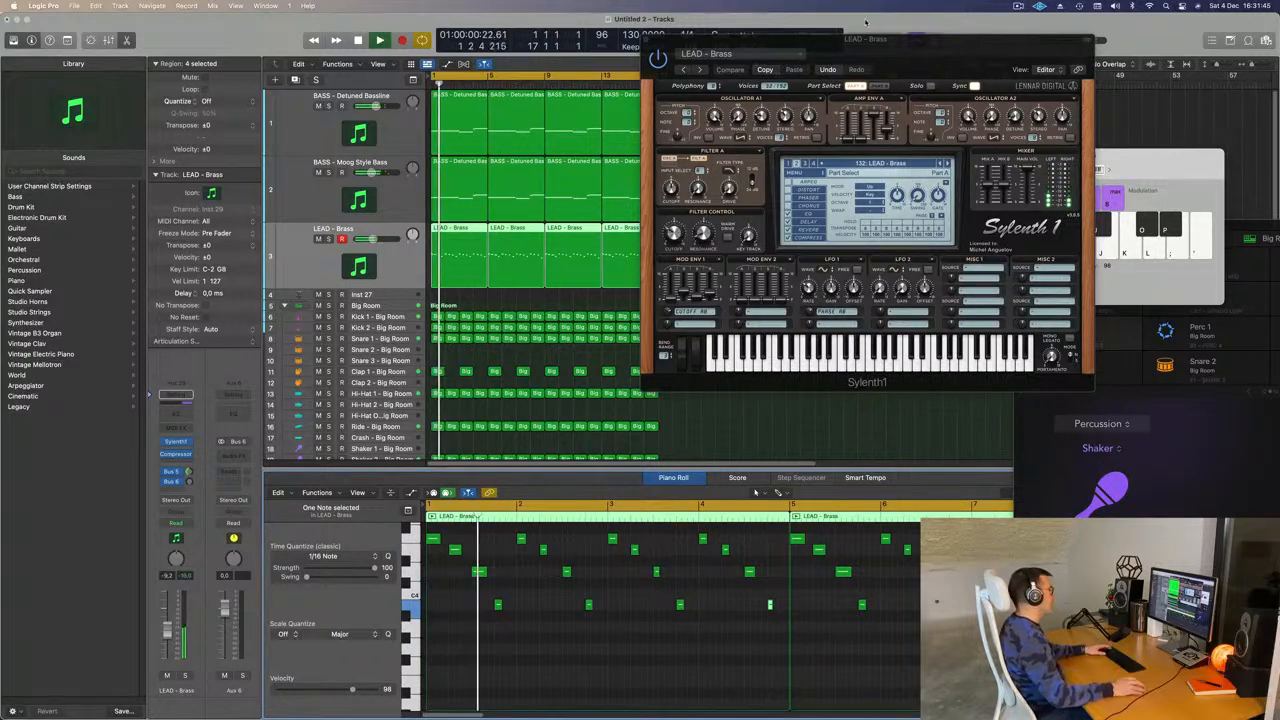
# Replace the last three LEAD - Brass regions with three repeats of the edited first region, filling the 16-bar loop
pyautogui.moveTo(866, 38); pyautogui.dragTo(1181, 50)
pyautogui.moveTo(699, 247); pyautogui.dragTo(480, 250)
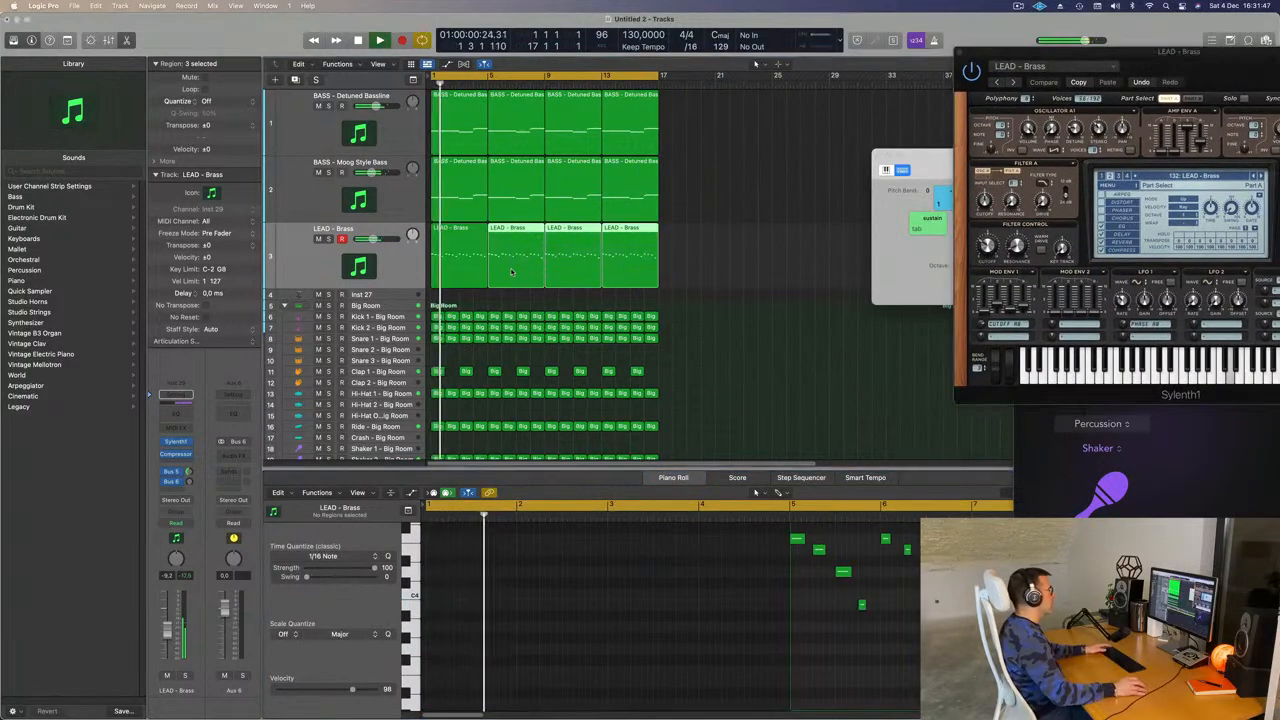
pyautogui.press('Delete')
pyautogui.click(465, 258)
pyautogui.press('space')
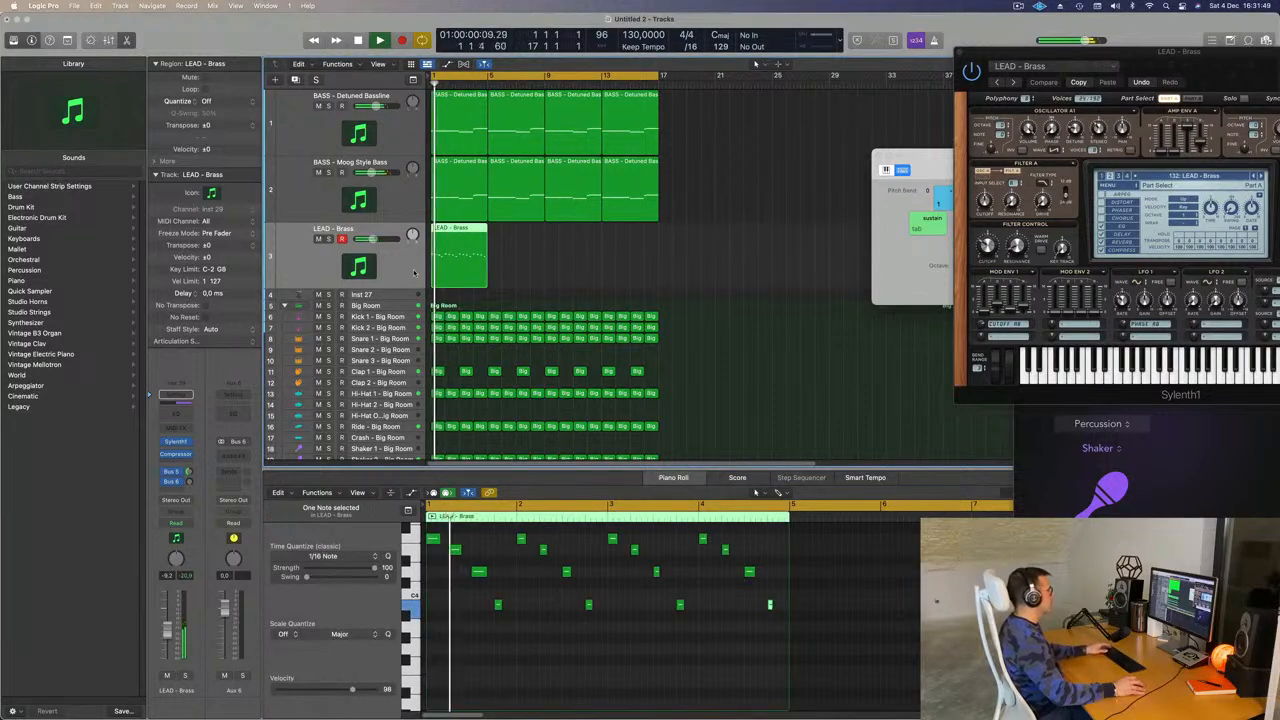
pyautogui.press('super+r')
pyautogui.press('super+r')
pyautogui.press('super+r')
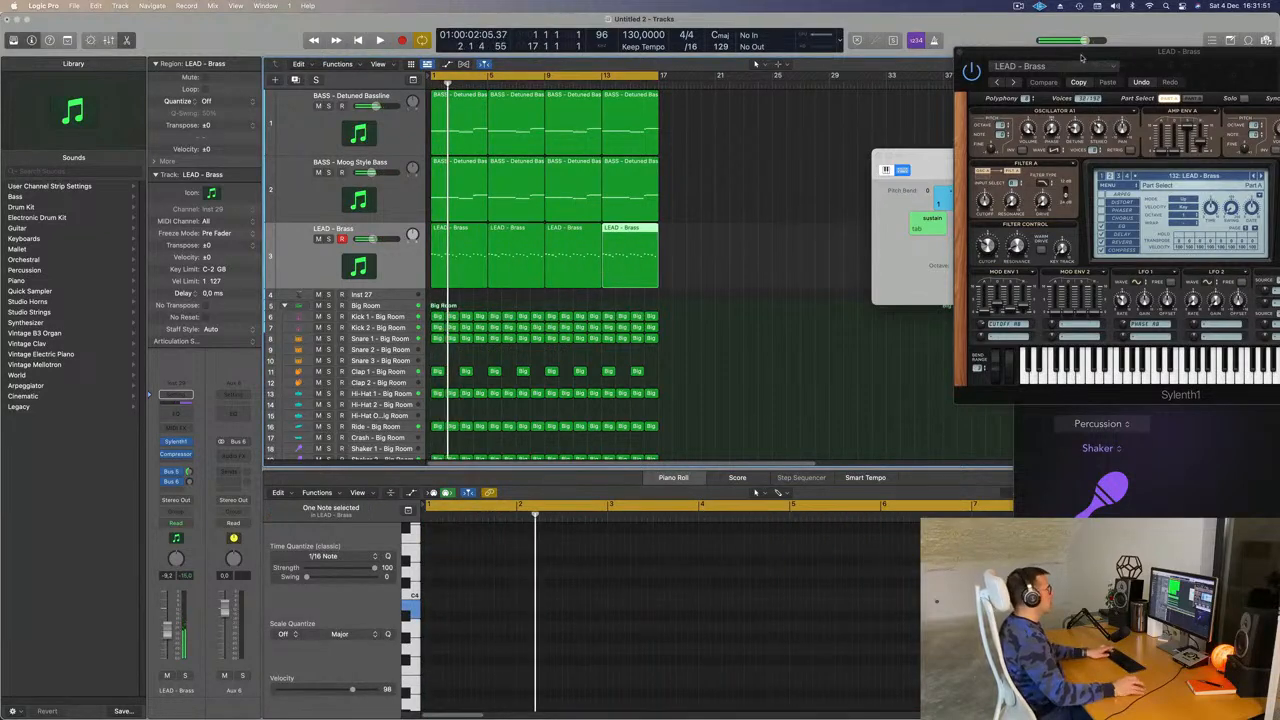
# Play the loop and insert a Delay Designer on the Aux 6 channel
pyautogui.moveTo(1081, 57); pyautogui.dragTo(938, 165)
pyautogui.press('space')
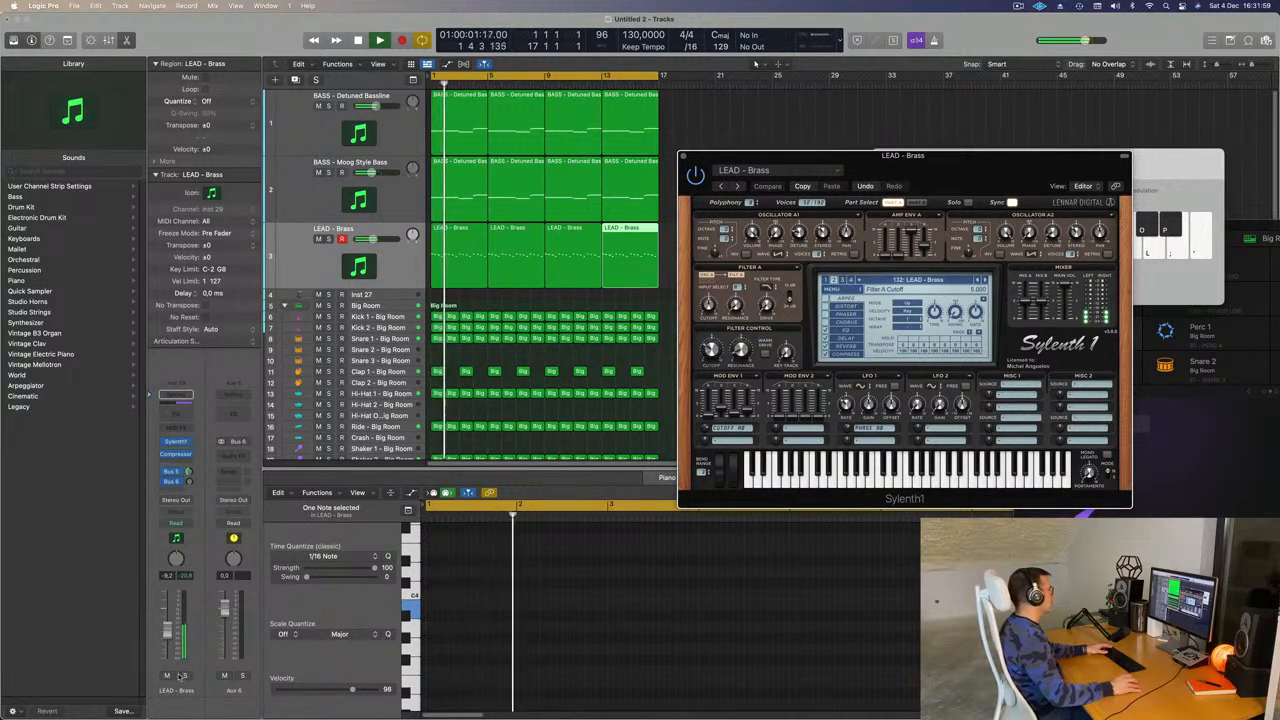
pyautogui.press('space')
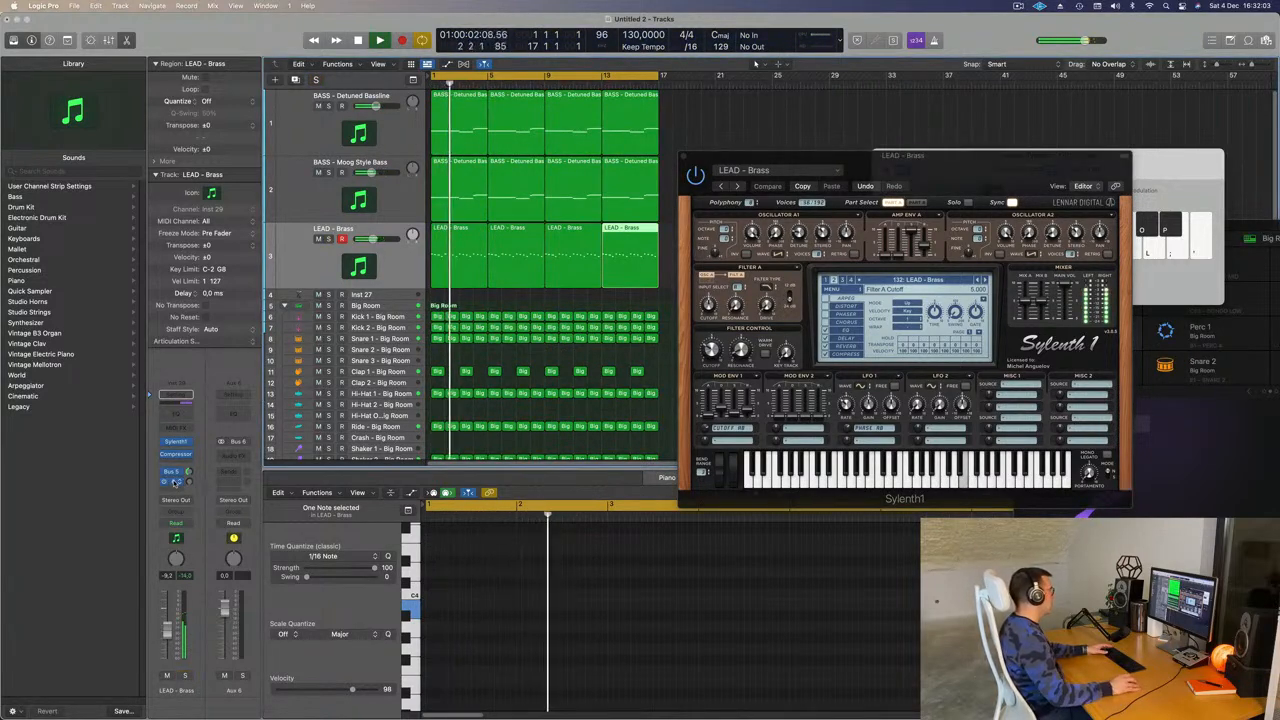
pyautogui.click(235, 455)
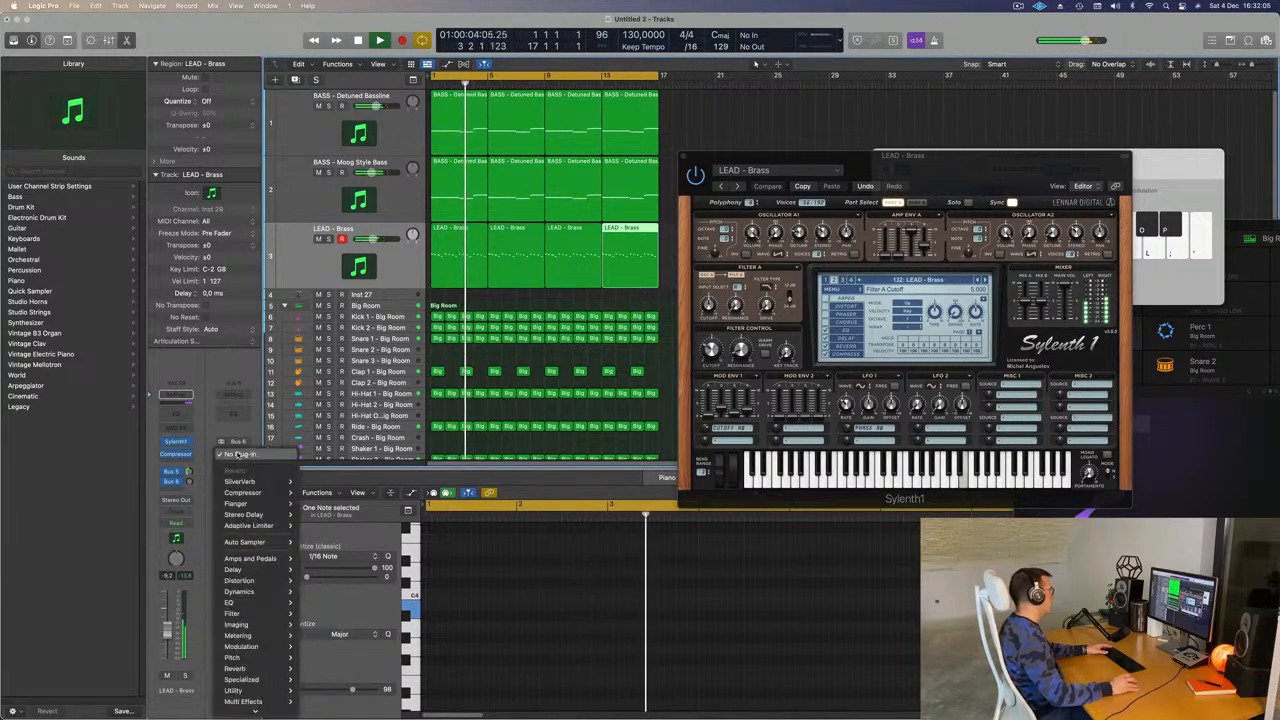
pyautogui.moveTo(259, 616)
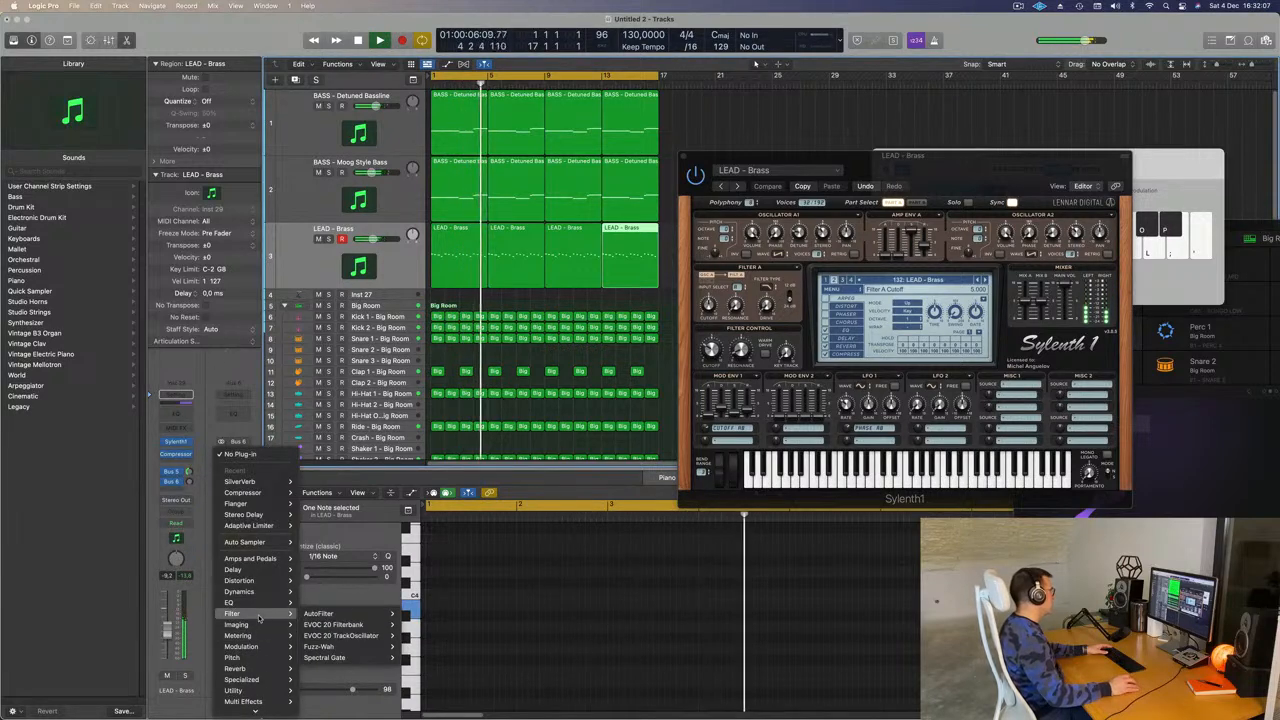
pyautogui.moveTo(273, 571)
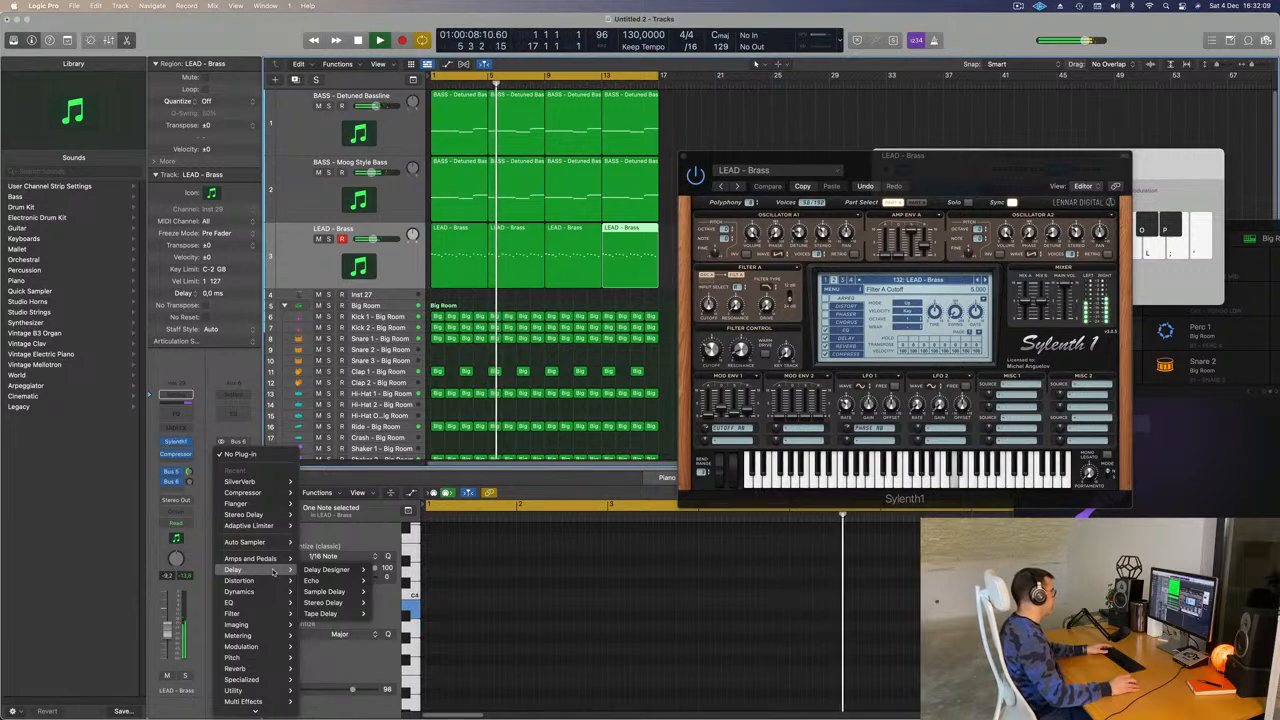
pyautogui.moveTo(348, 571)
pyautogui.click(389, 570)
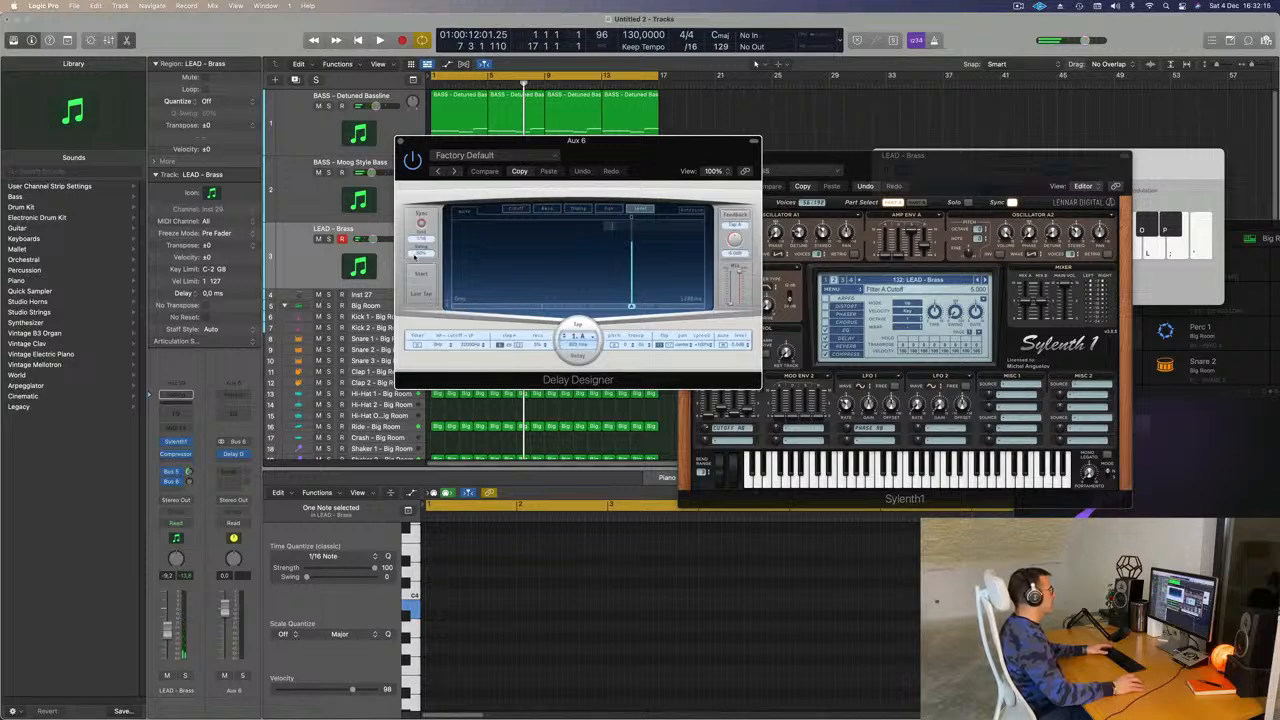
# Try the 1/16 Slow Pan preset in Delay Designer with the lead's Bus 6 send at about -15 dB, playing from the start
pyautogui.click(490, 155)
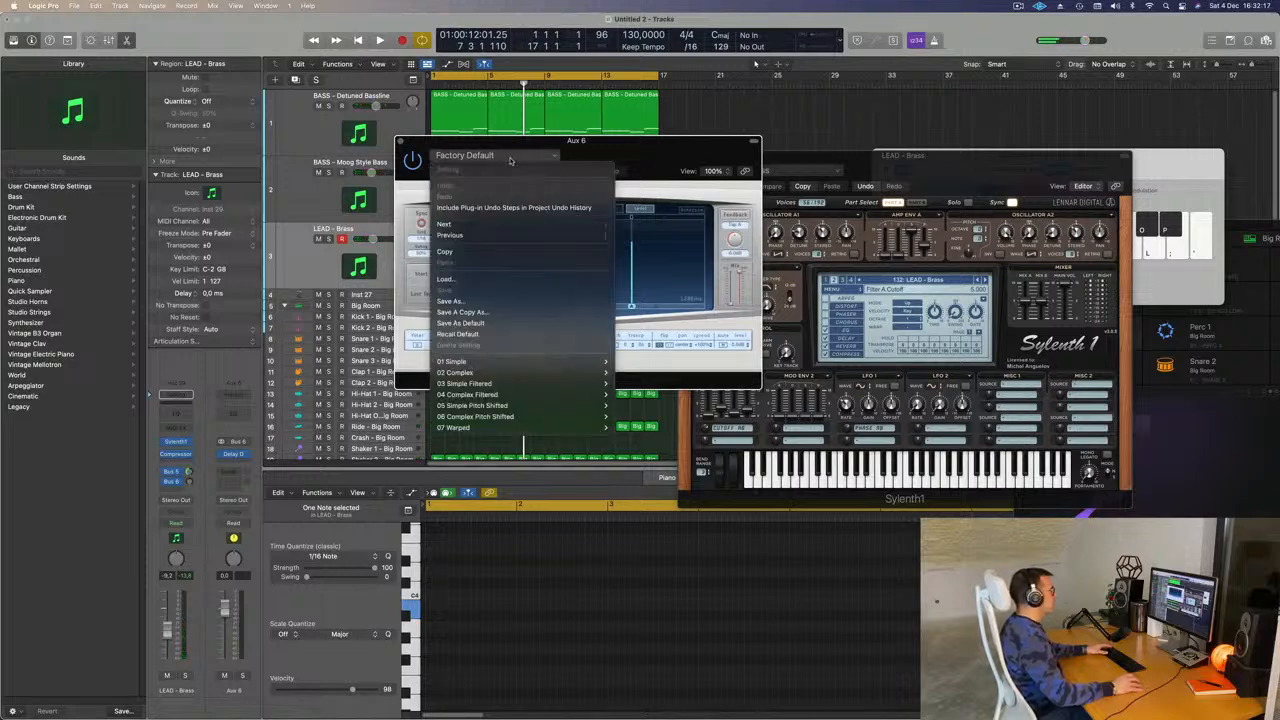
pyautogui.moveTo(510, 367)
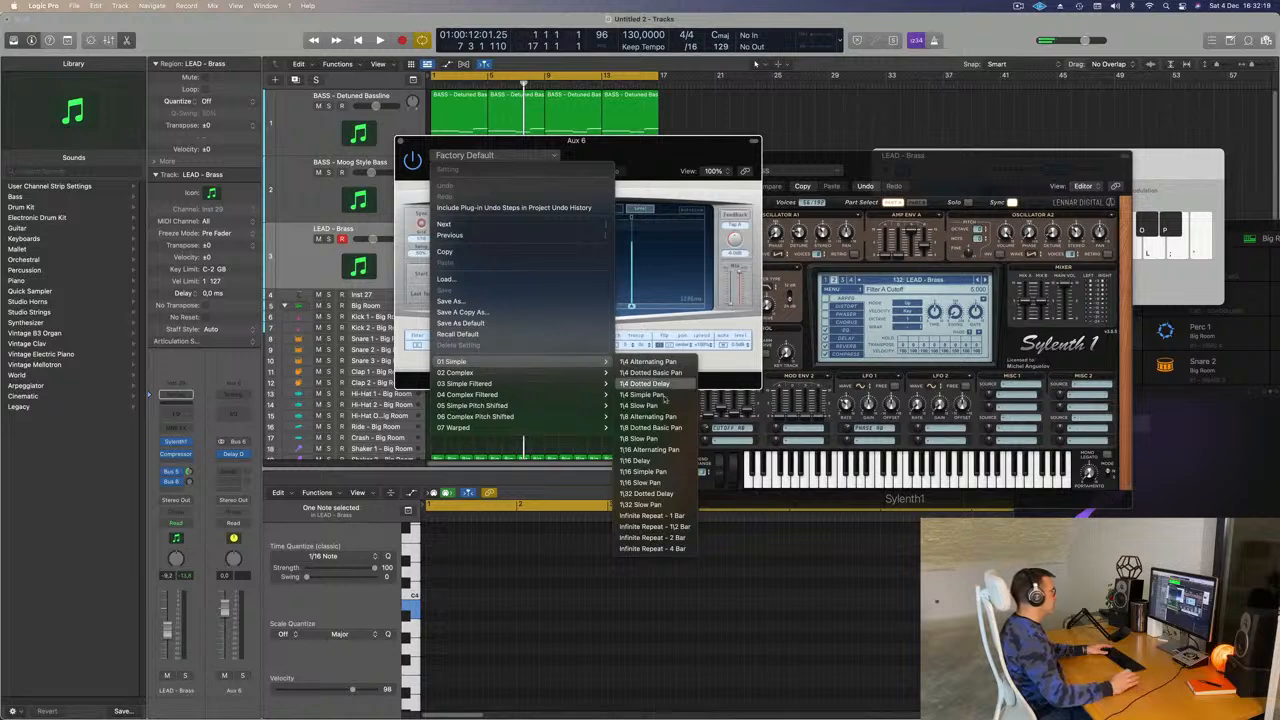
pyautogui.click(662, 482)
pyautogui.moveTo(632, 161); pyautogui.dragTo(925, 175)
pyautogui.press('space')
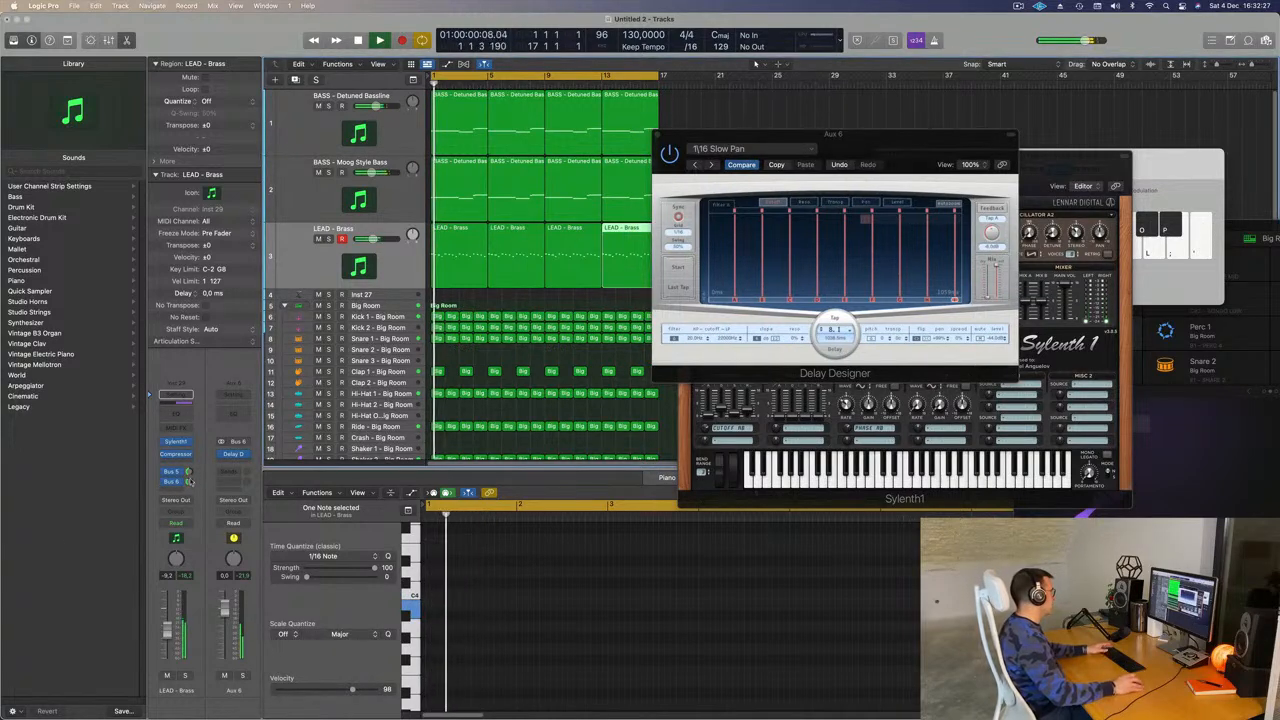
pyautogui.moveTo(188, 482); pyautogui.dragTo(188, 486)
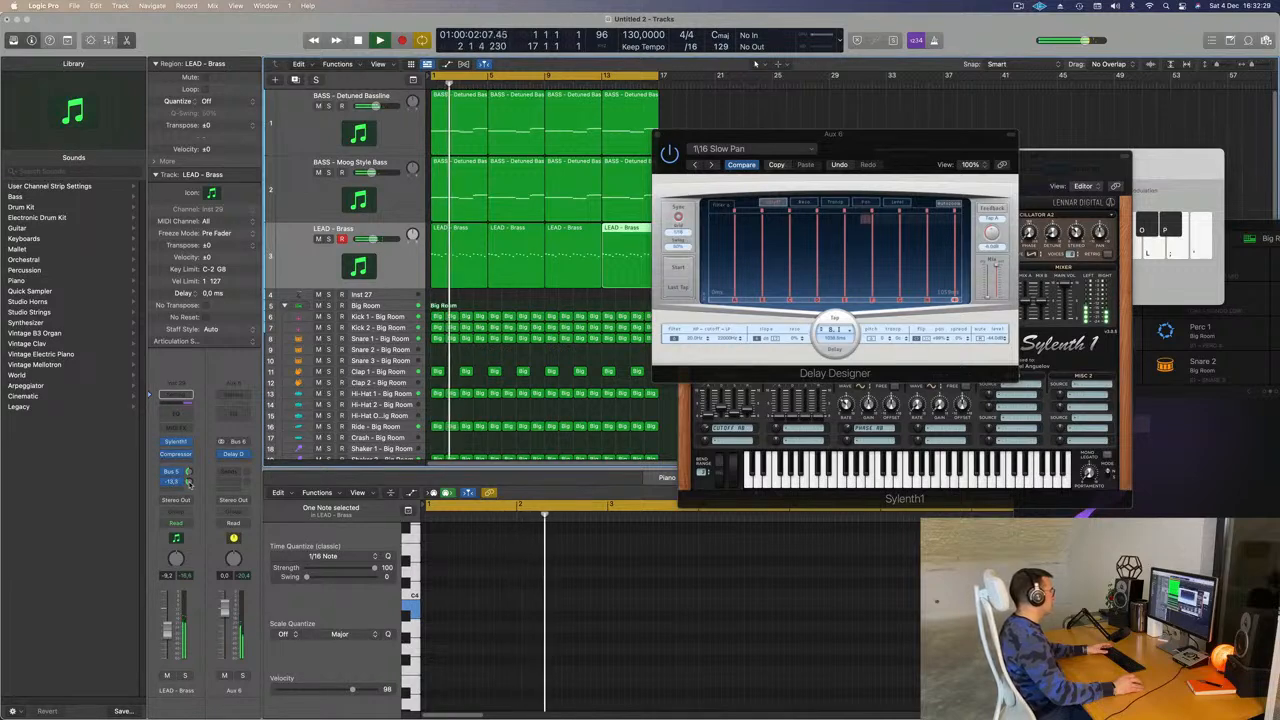
pyautogui.press('Return')
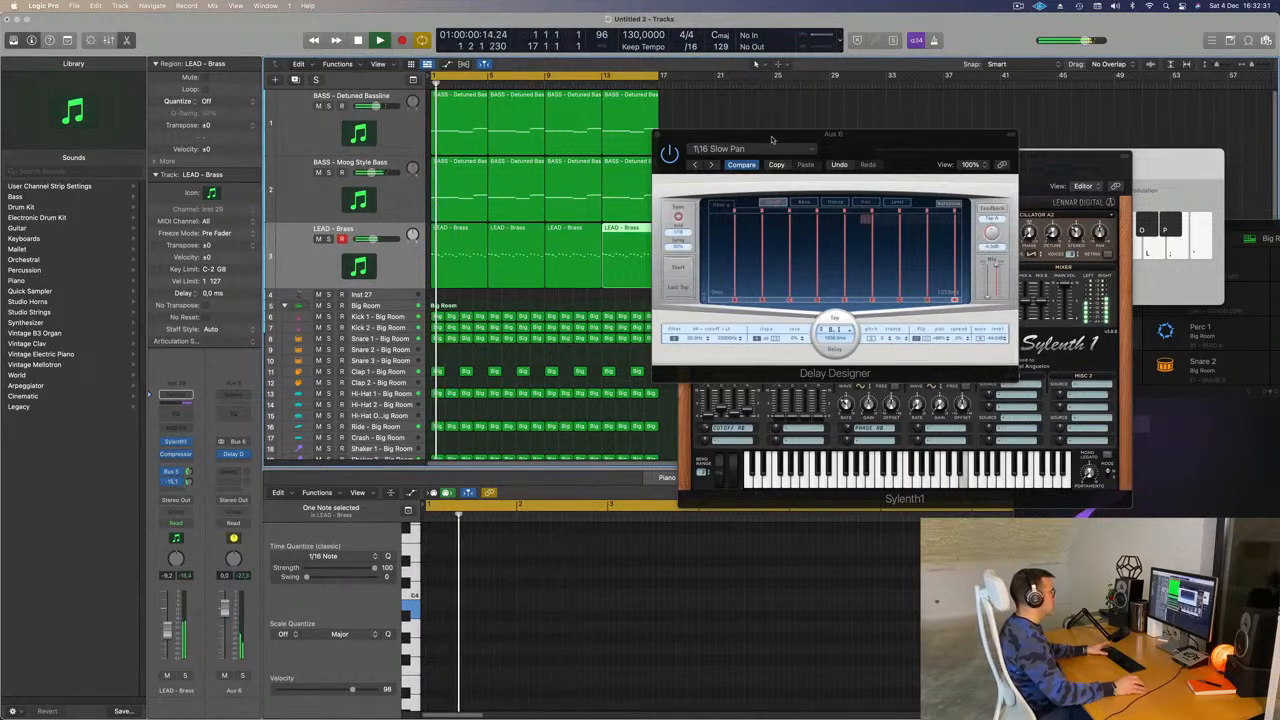
# Load the 1/8 Slow Pan preset in Delay Designer and set the lead's Bus 6 send to about -11 dB
pyautogui.click(745, 148)
pyautogui.moveTo(770, 355)
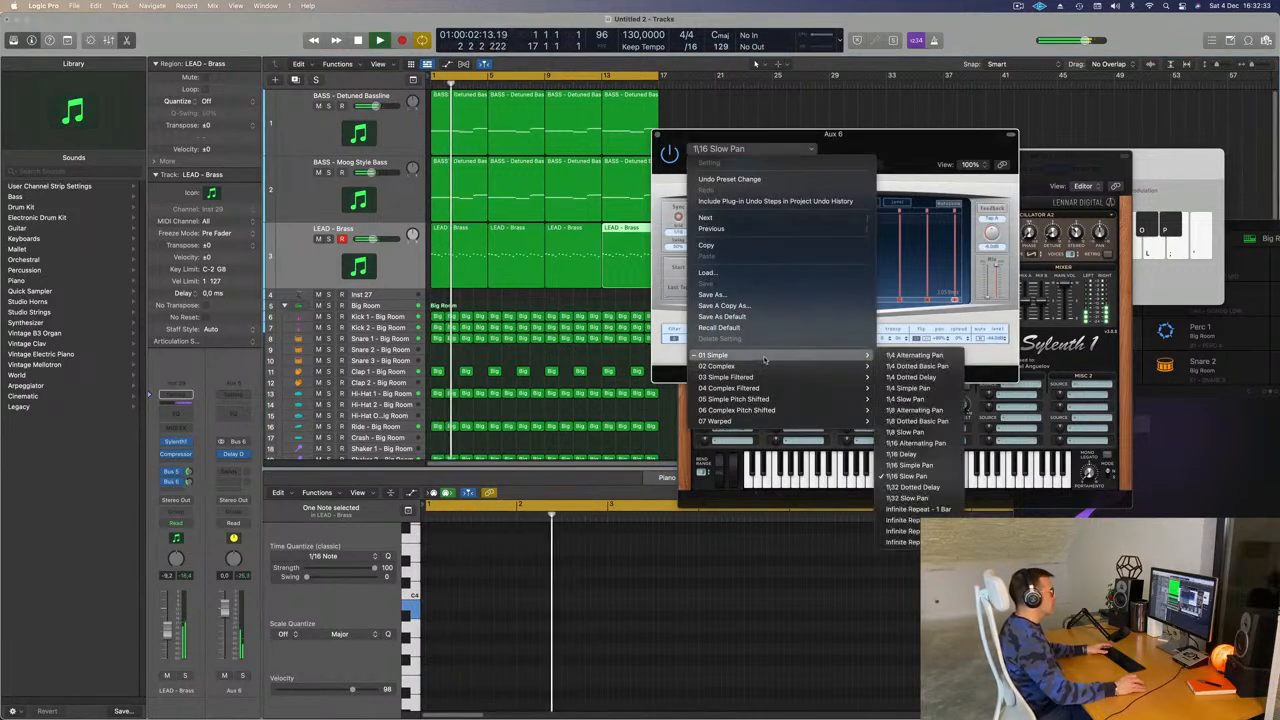
pyautogui.click(905, 431)
pyautogui.moveTo(897, 152); pyautogui.dragTo(832, 174)
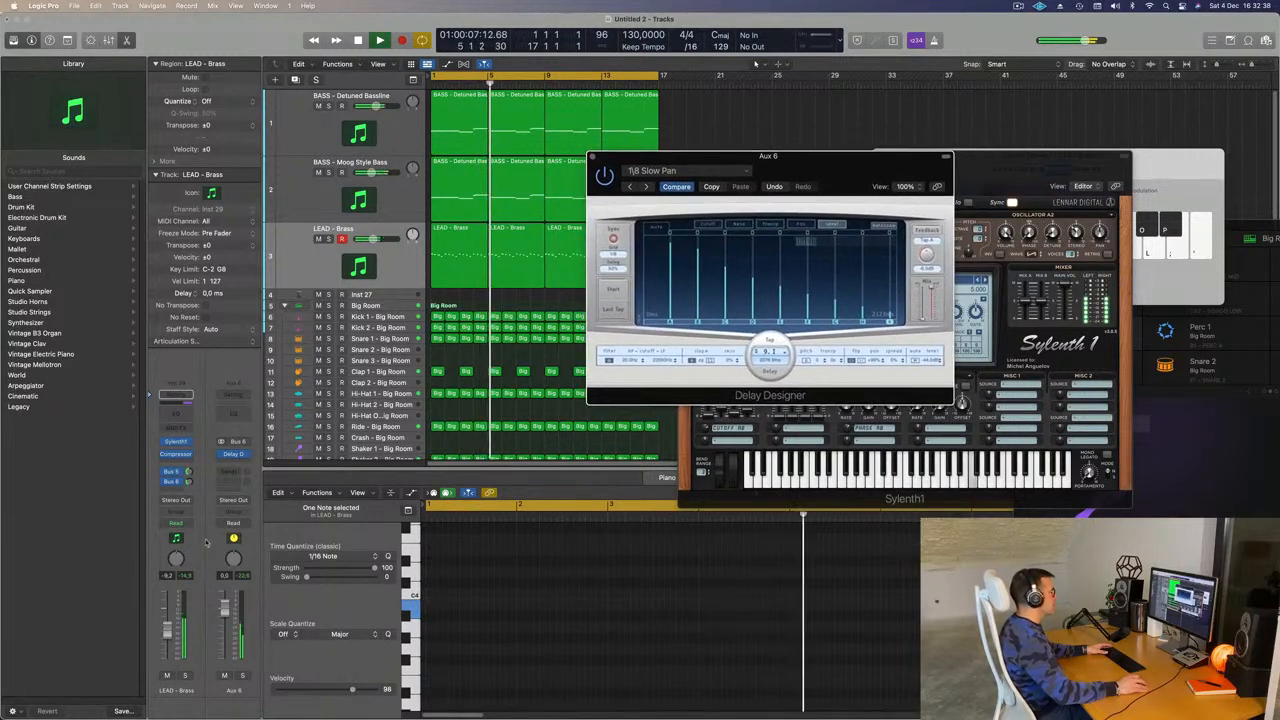
pyautogui.click(188, 481)
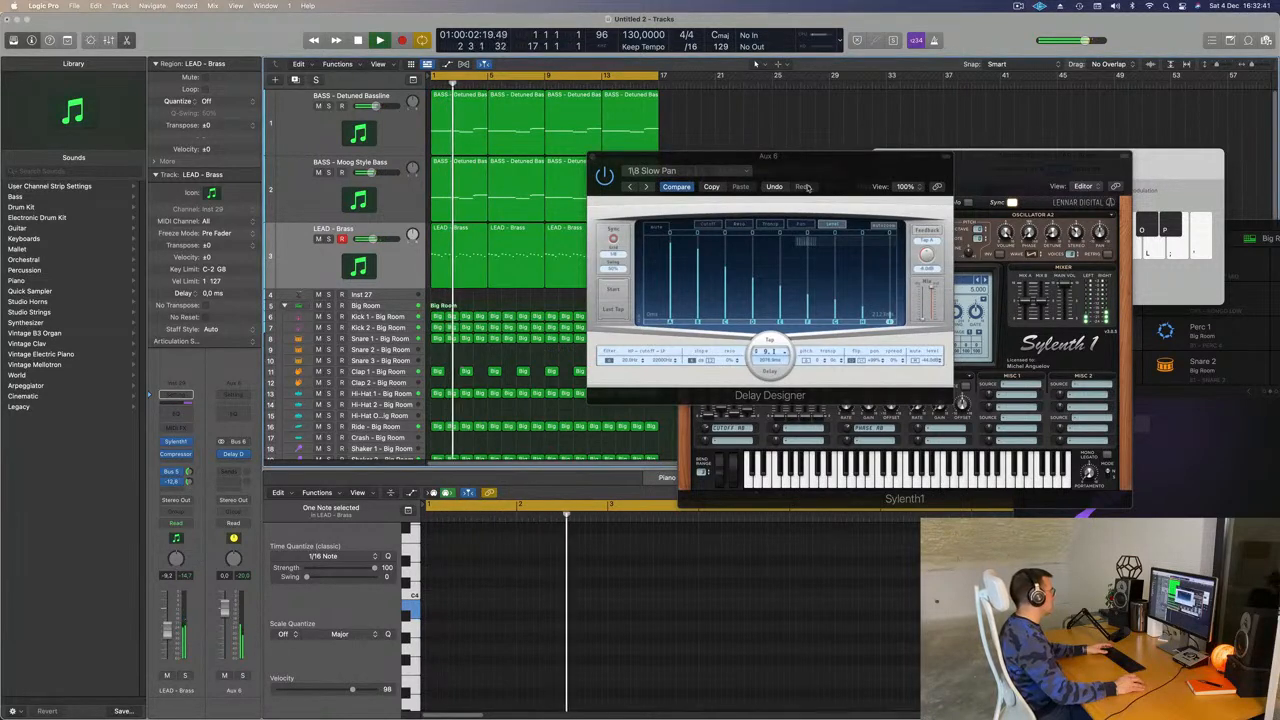
# Close the Delay Designer and Sylenth1 windows
pyautogui.moveTo(596, 157); pyautogui.dragTo(408, 236)
pyautogui.click(407, 237)
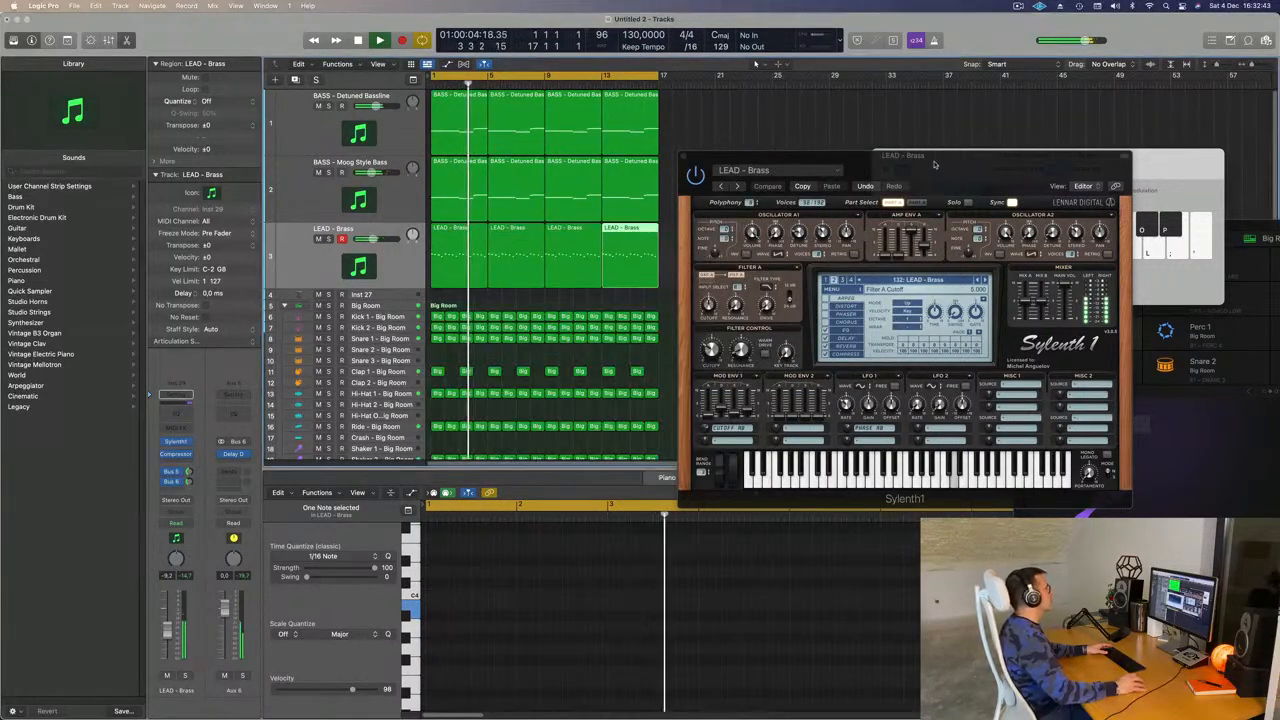
pyautogui.moveTo(934, 161); pyautogui.dragTo(790, 178)
pyautogui.click(540, 172)
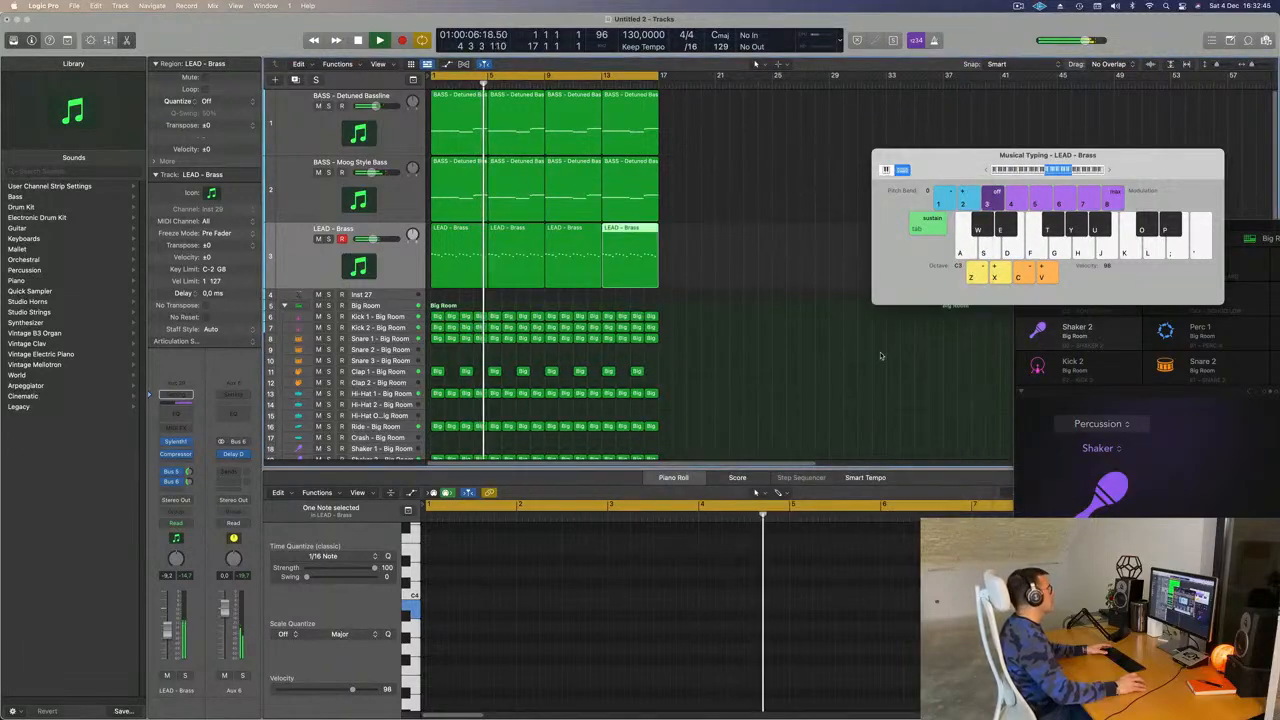
# Play the loop from the start to check the lead with its delay and select the four LEAD - Brass regions
pyautogui.press('Return')
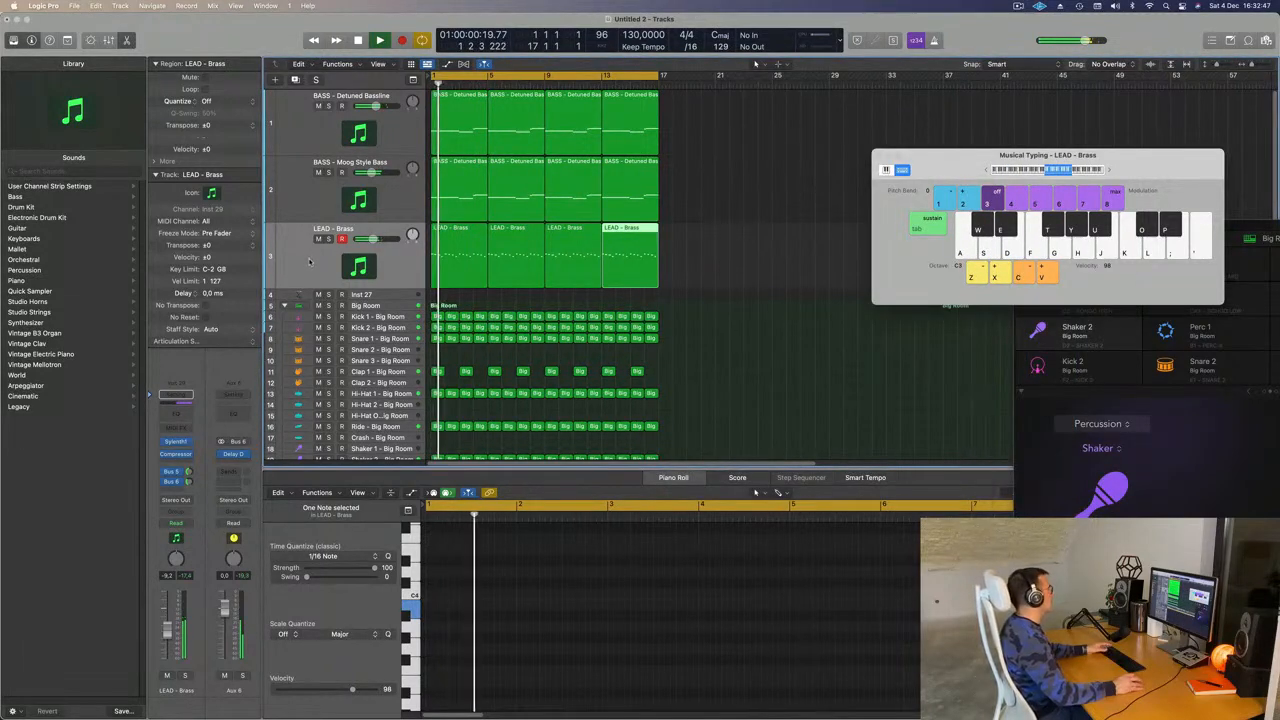
pyautogui.press('super+a')
pyautogui.click(694, 253)
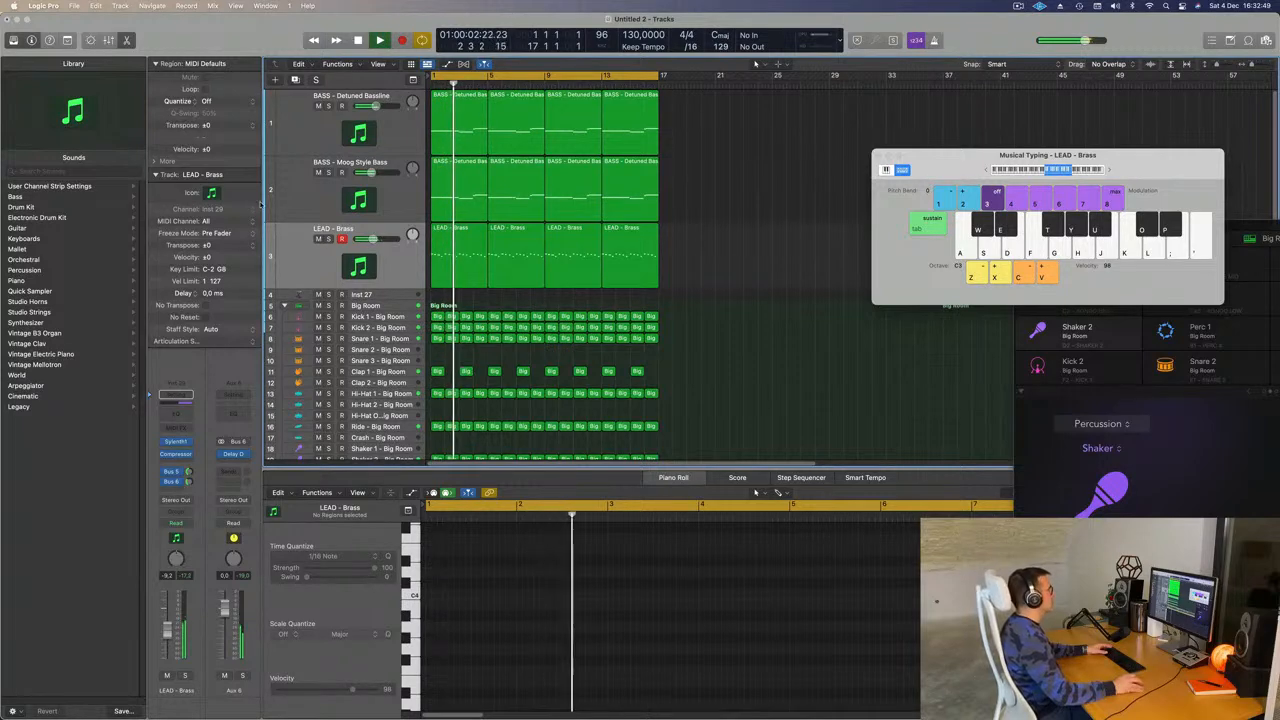
pyautogui.click(296, 270)
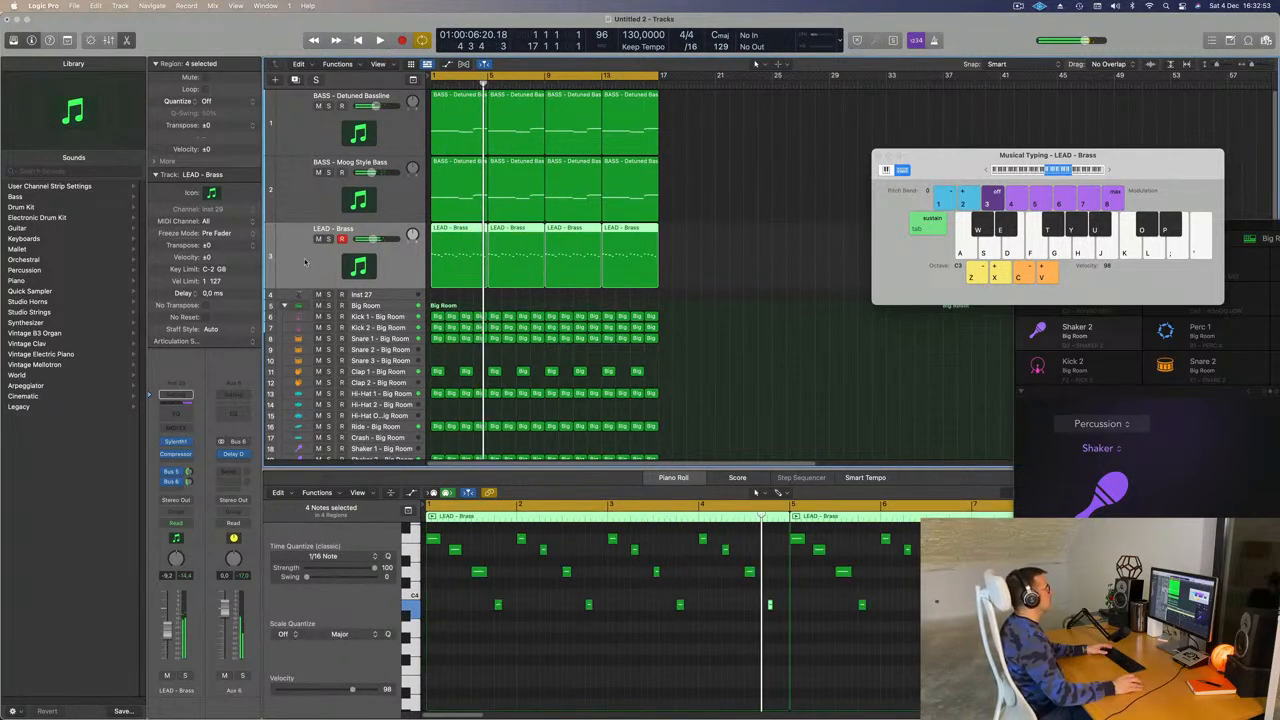
pyautogui.press('Return')
# Open Alchemy on the Inst 27 track and load the Abandoned Pad preset from the Pads category
pyautogui.click(393, 294)
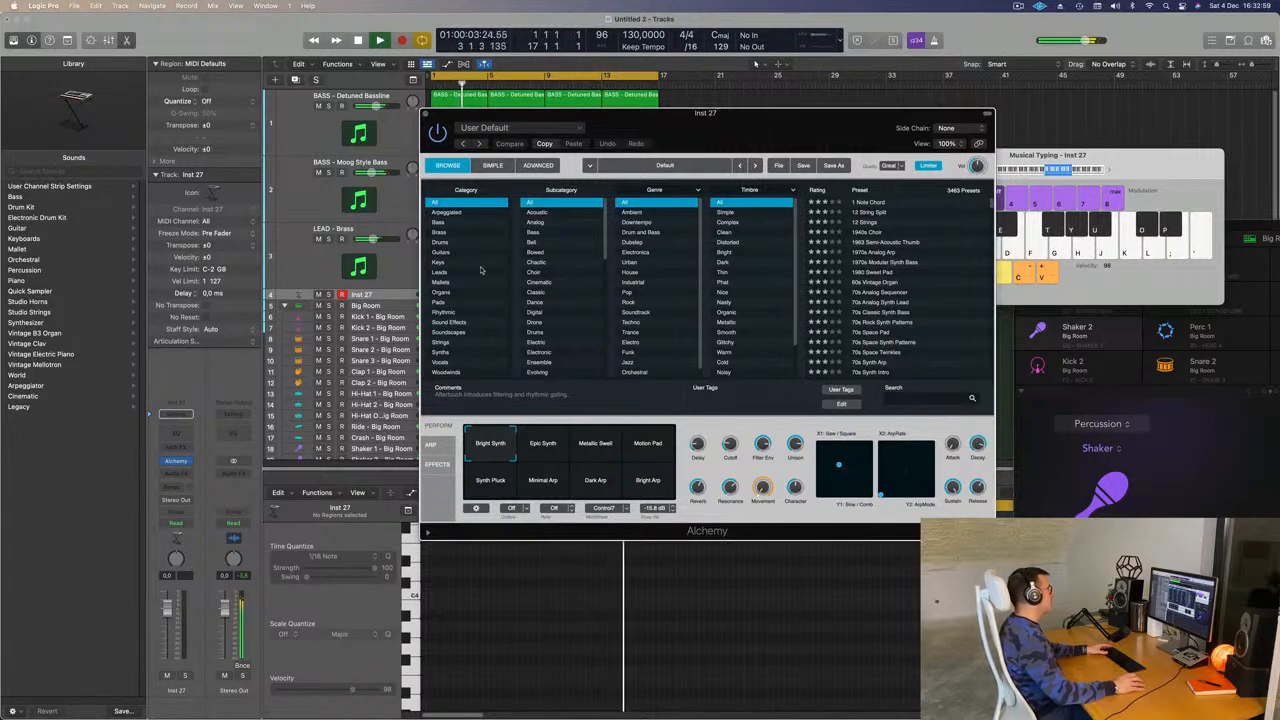
pyautogui.click(438, 302)
pyautogui.moveTo(727, 130); pyautogui.dragTo(840, 87)
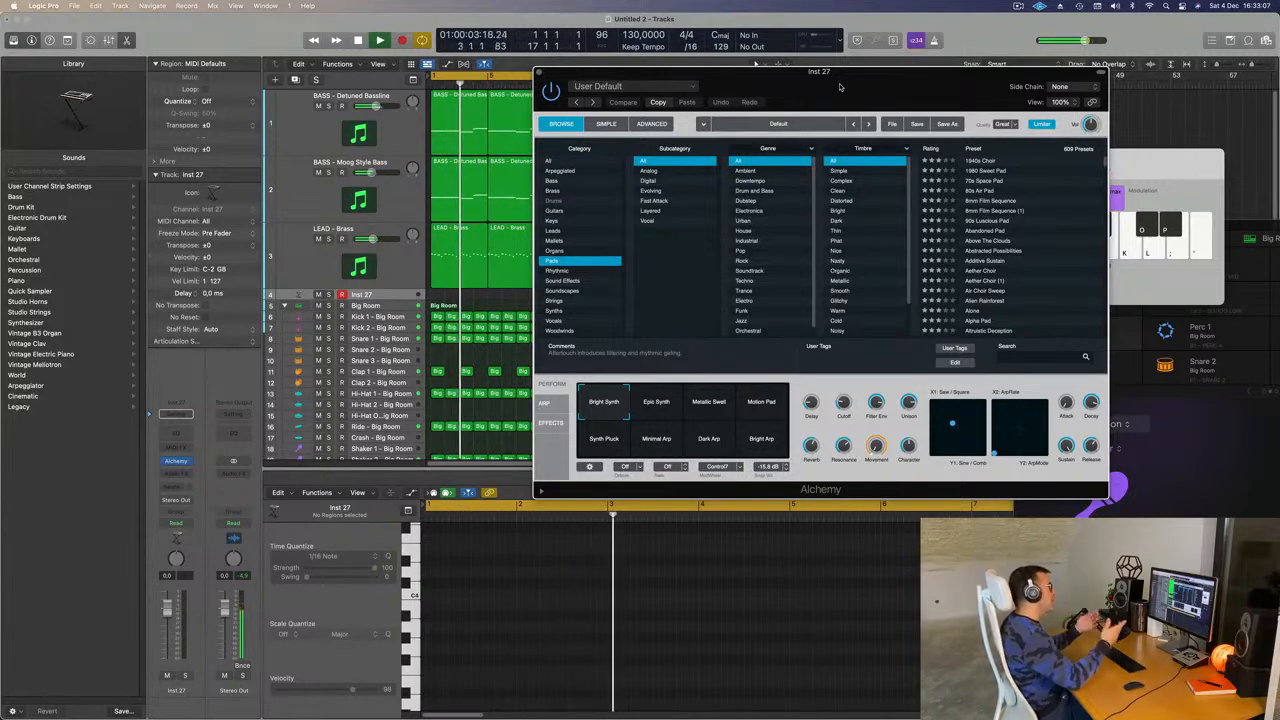
pyautogui.moveTo(840, 87); pyautogui.dragTo(808, 78)
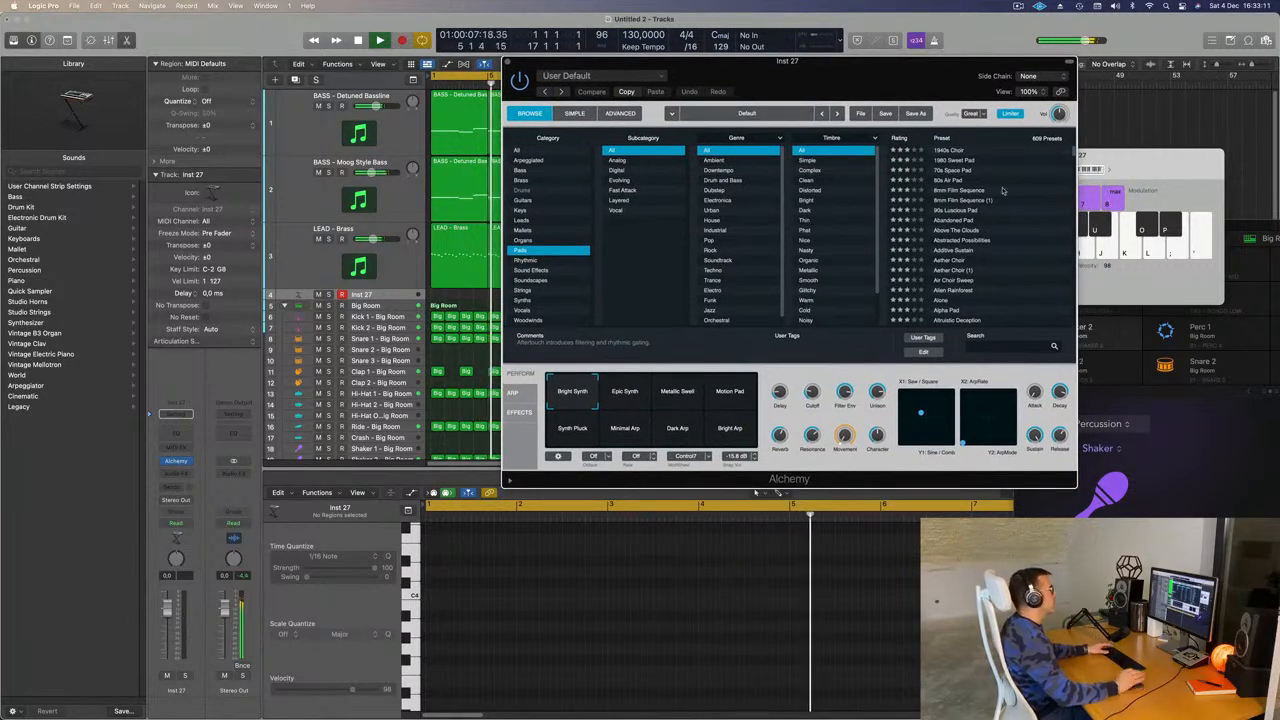
pyautogui.click(938, 221)
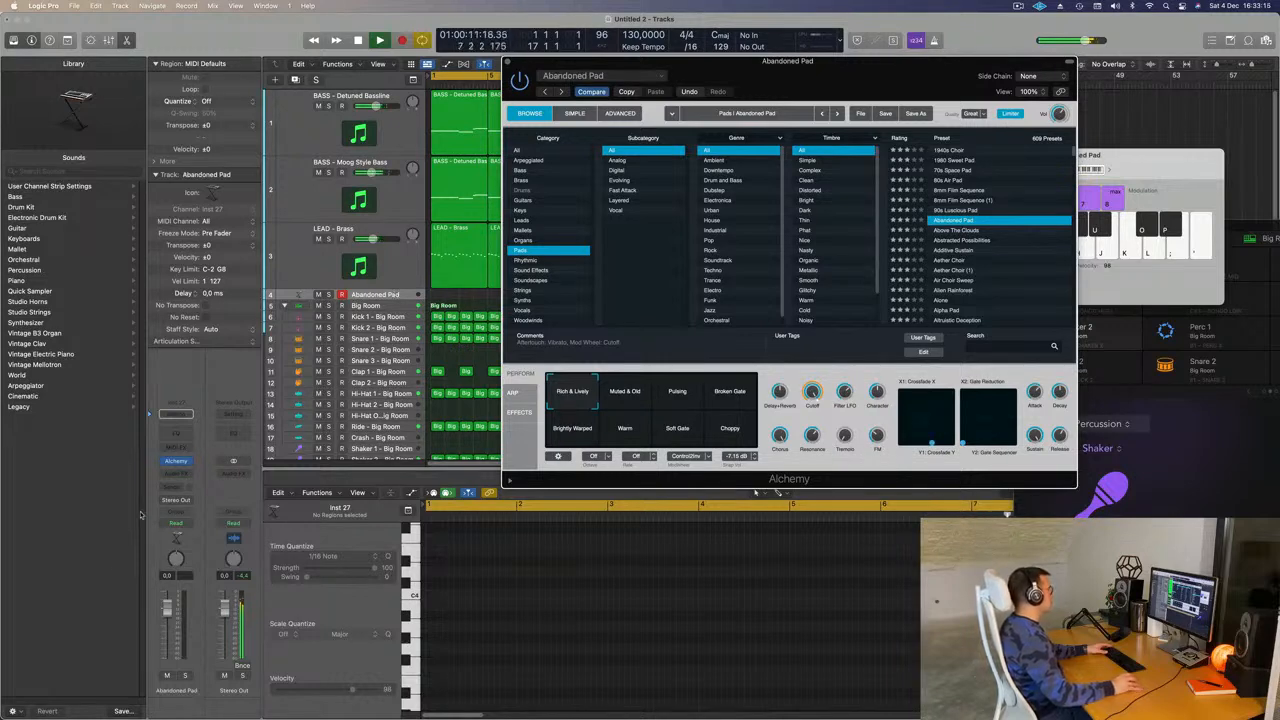
# Rearrange the Alchemy and Musical Typing windows so the tracks stay accessible and set Alchemy's quality to Good
pyautogui.moveTo(826, 66); pyautogui.dragTo(836, 248)
pyautogui.click(972, 175)
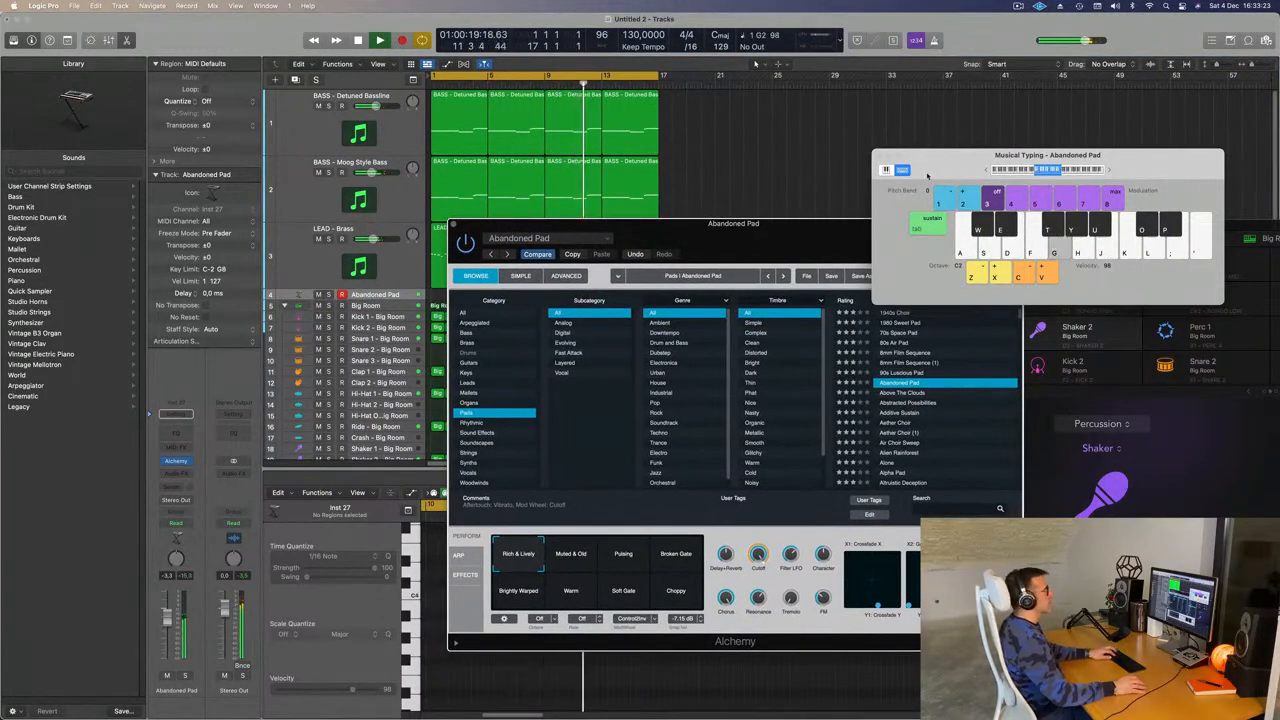
pyautogui.moveTo(954, 169); pyautogui.dragTo(1072, 63)
pyautogui.moveTo(781, 228); pyautogui.dragTo(1000, 149)
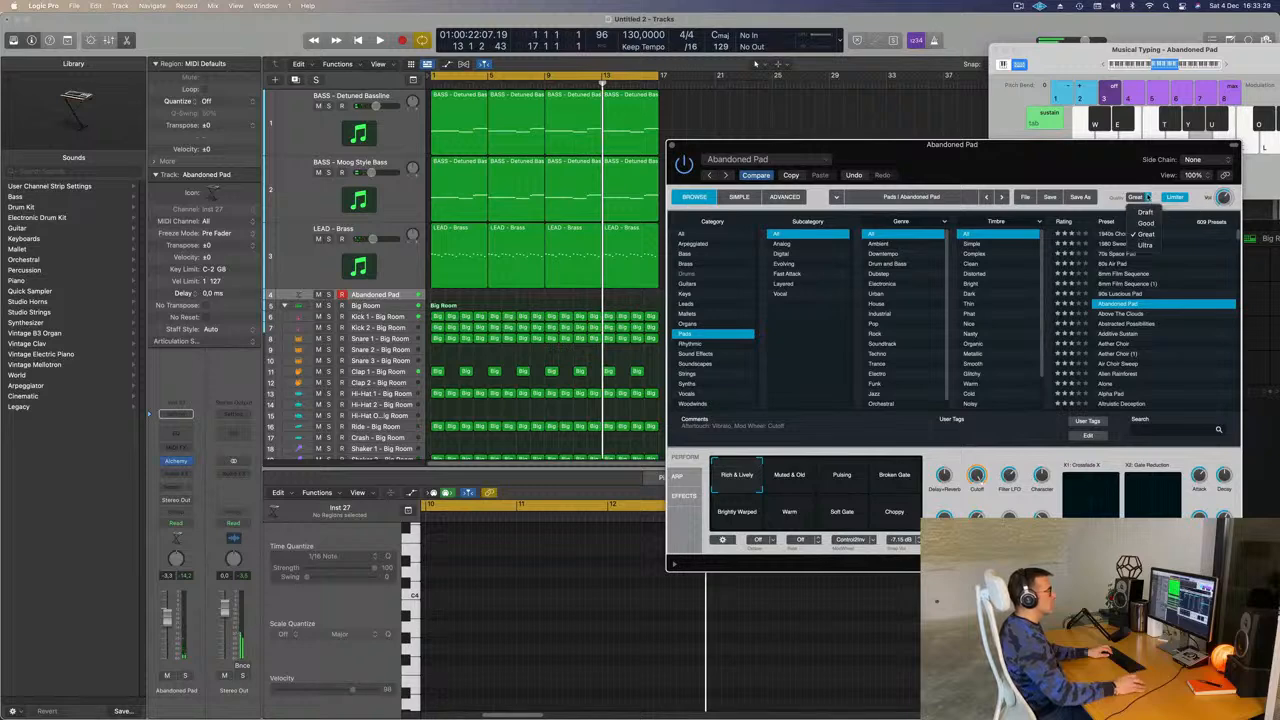
pyautogui.moveTo(1086, 157); pyautogui.dragTo(1041, 154)
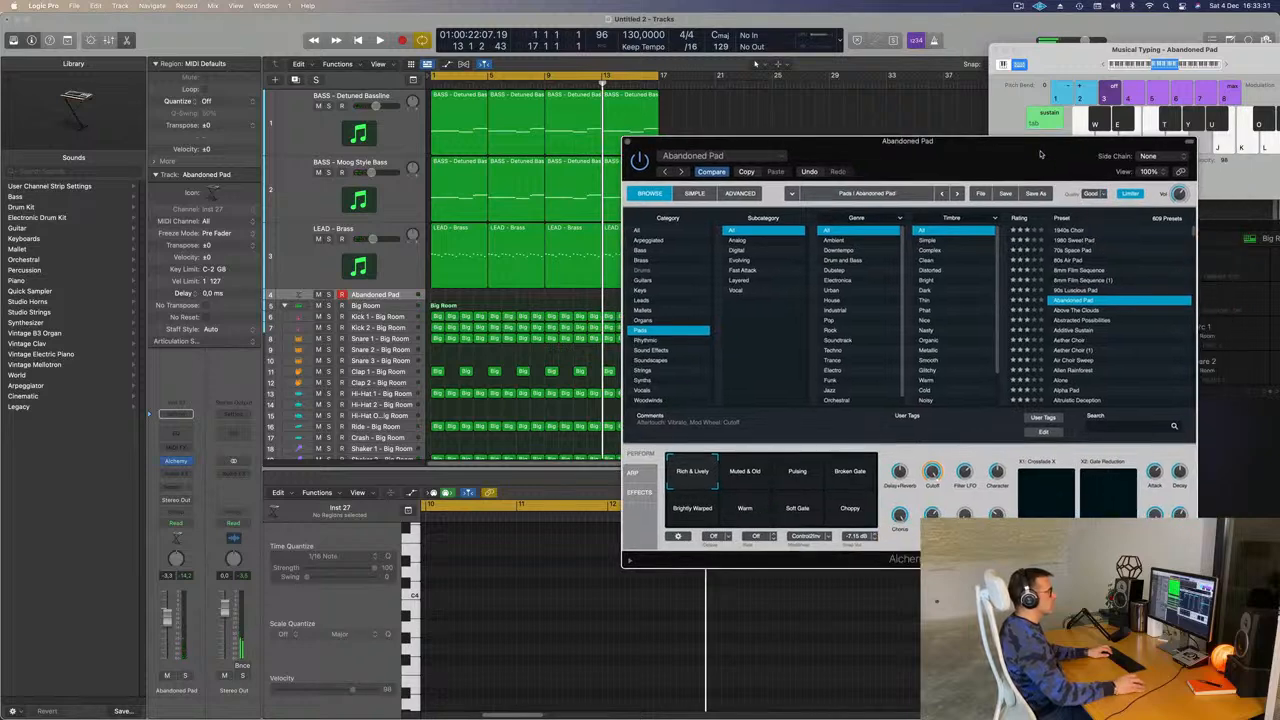
# Audition the Abstracted Possibilities and Alien Rainforest pad presets in Alchemy while the loop plays
pyautogui.click(1072, 321)
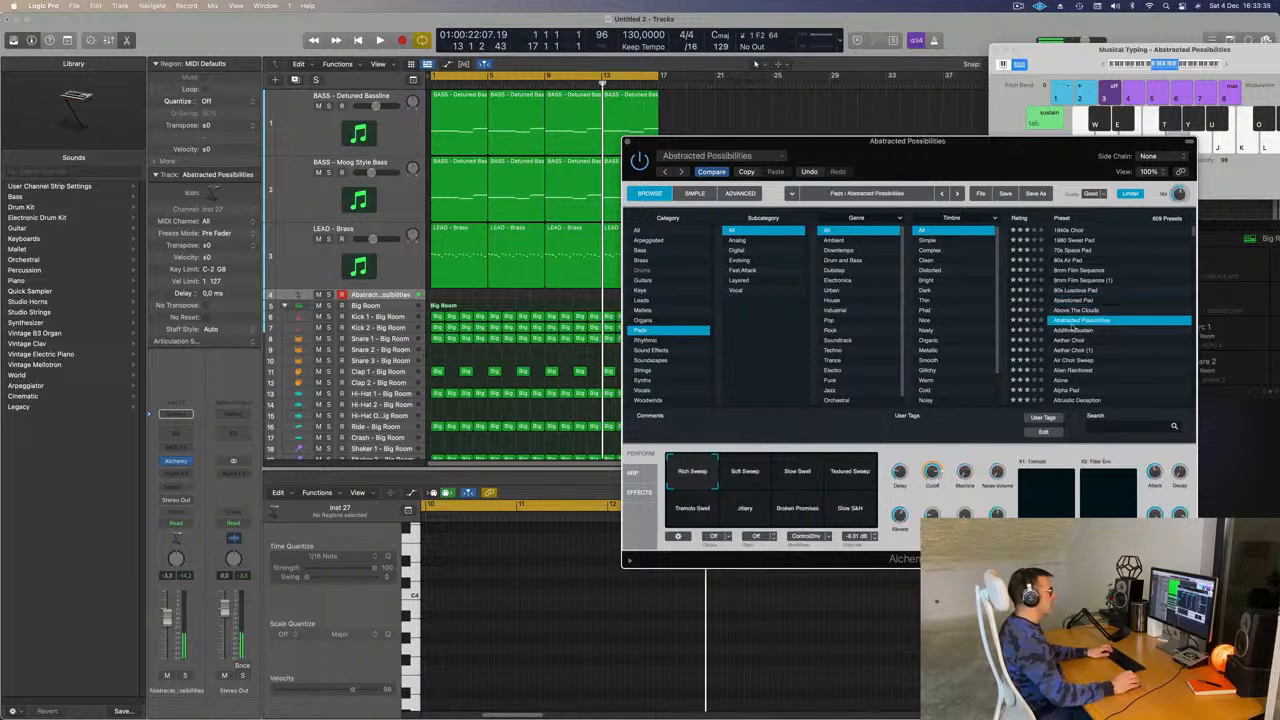
pyautogui.moveTo(986, 157); pyautogui.dragTo(961, 153)
pyautogui.press('b')
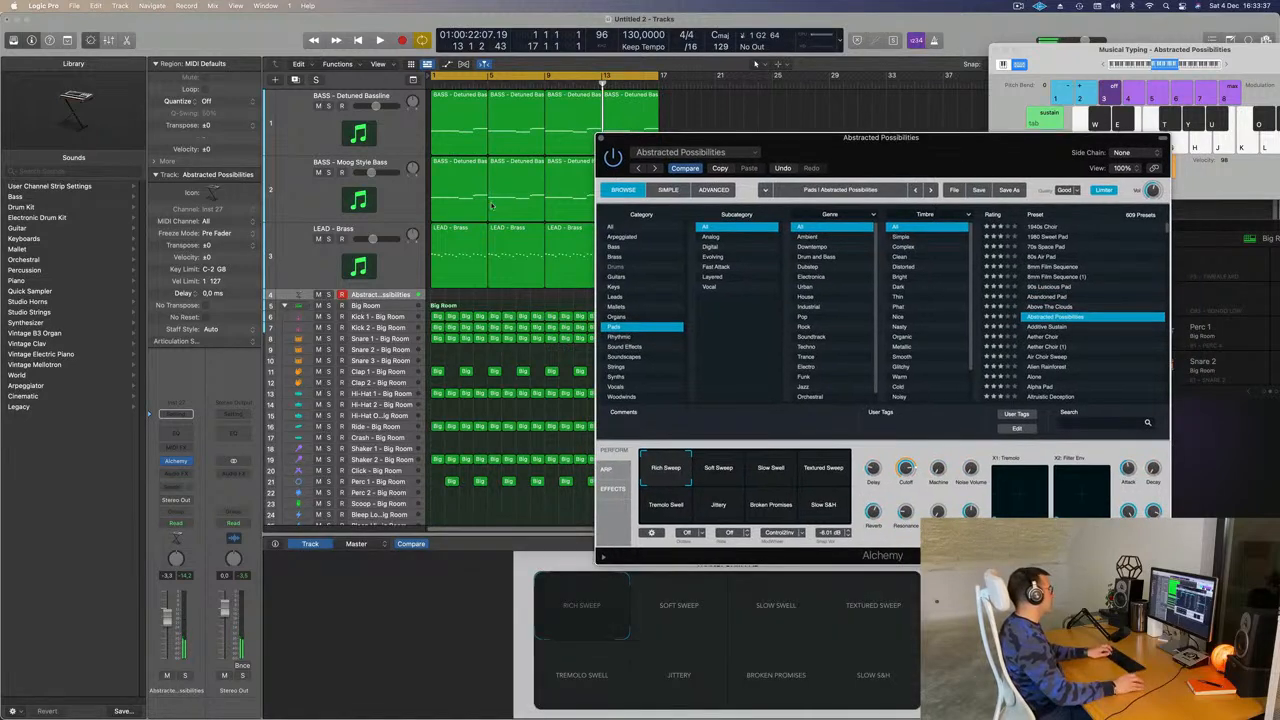
pyautogui.press('space')
pyautogui.moveTo(880, 137); pyautogui.dragTo(805, 93)
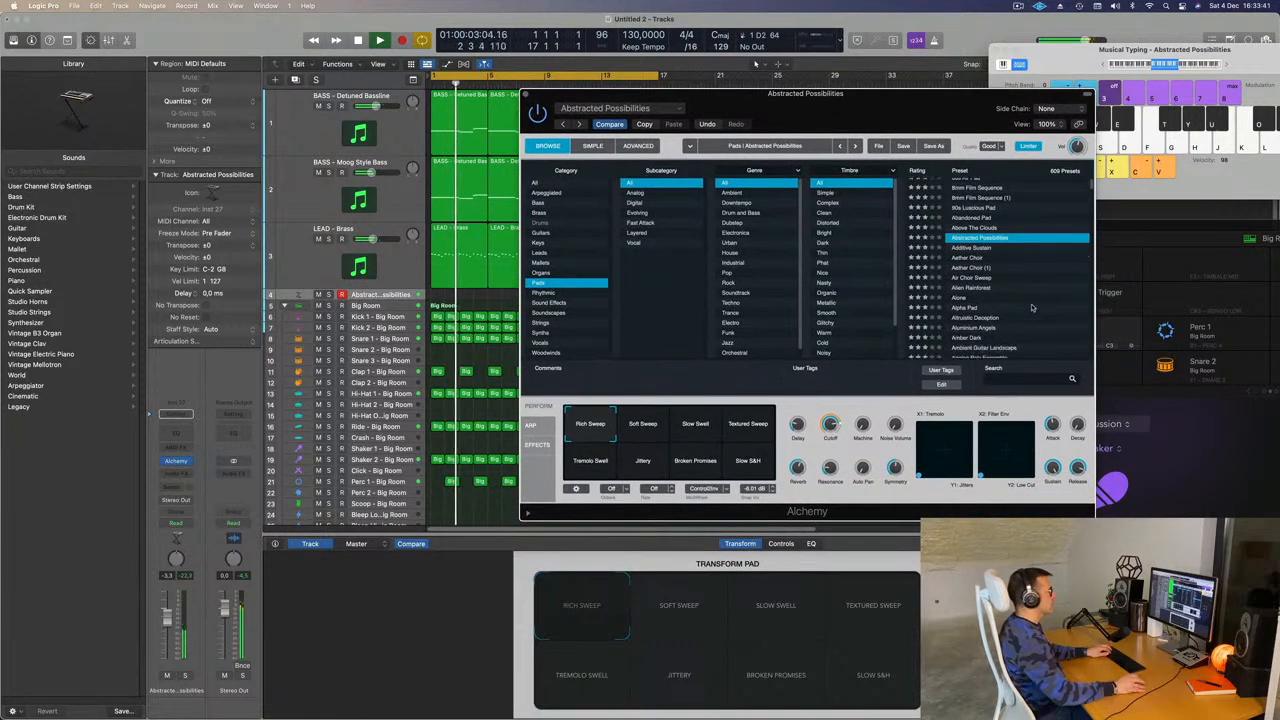
pyautogui.scroll(-2, 1034, 296)
pyautogui.click(976, 288)
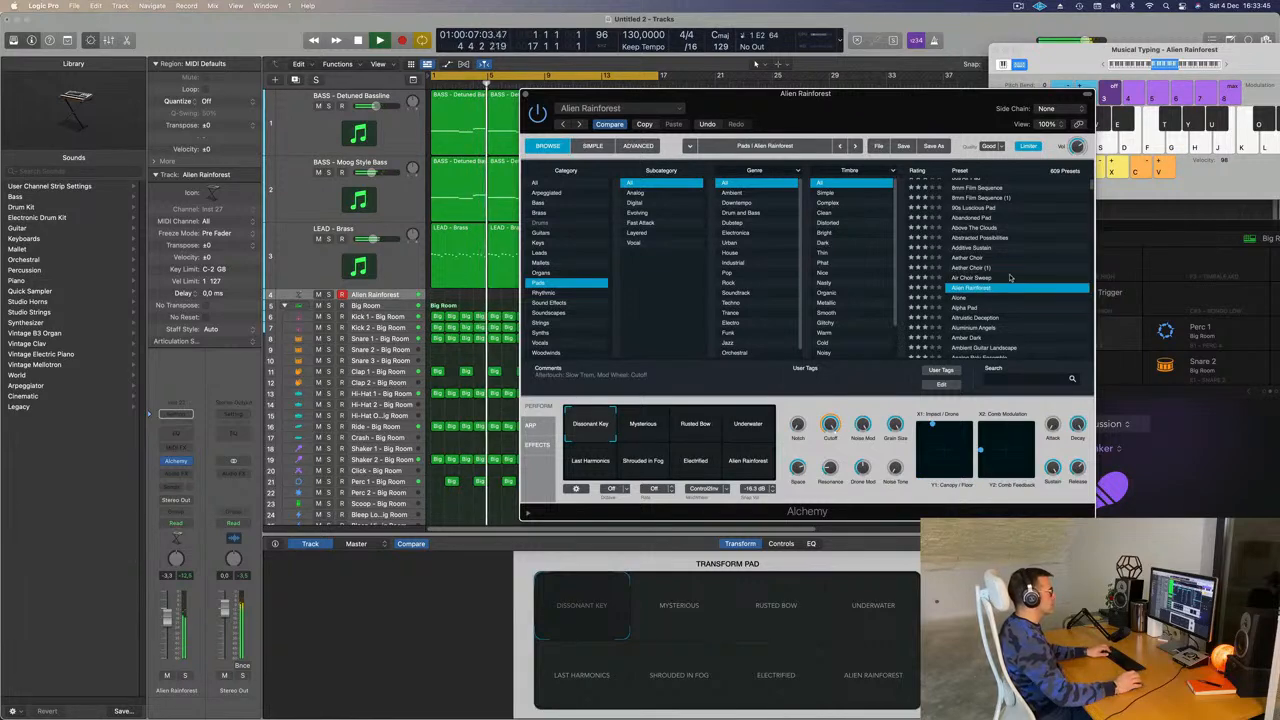
# Load the Alpha Pad preset in Alchemy and move the plug-in window clear of the track headers
pyautogui.scroll(-2, 1010, 275)
pyautogui.click(970, 271)
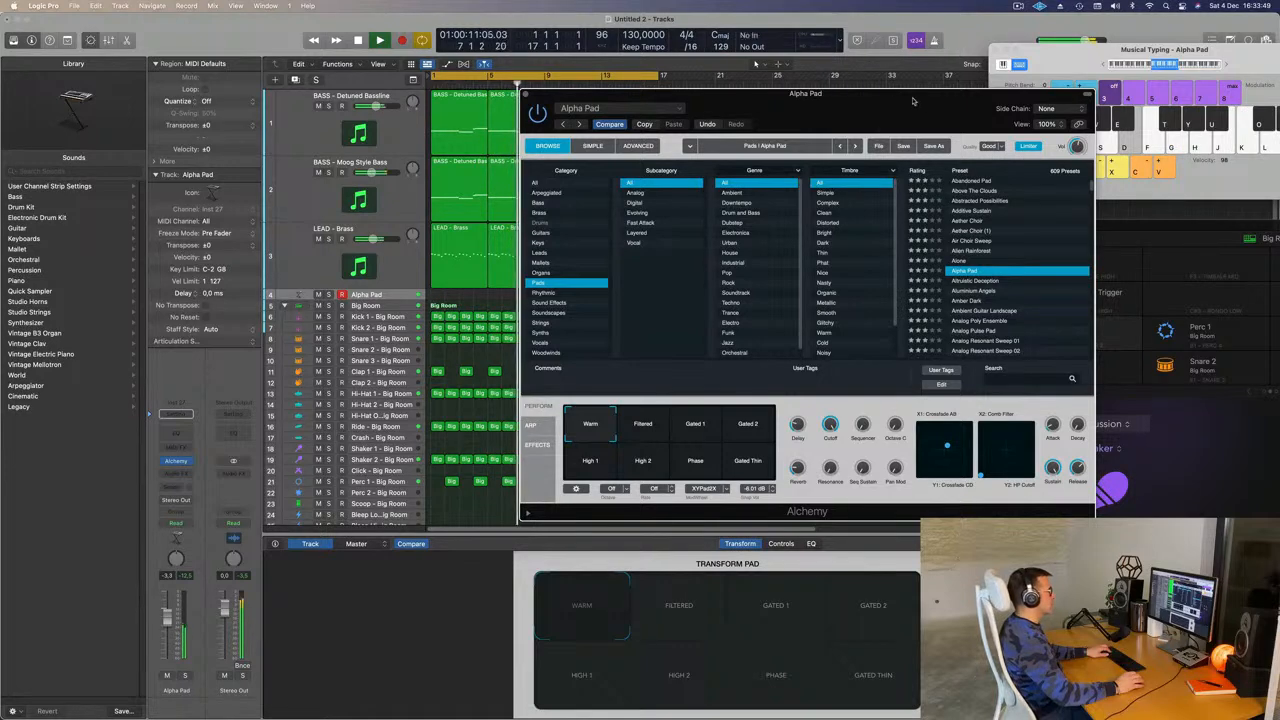
pyautogui.moveTo(879, 109); pyautogui.dragTo(943, 97)
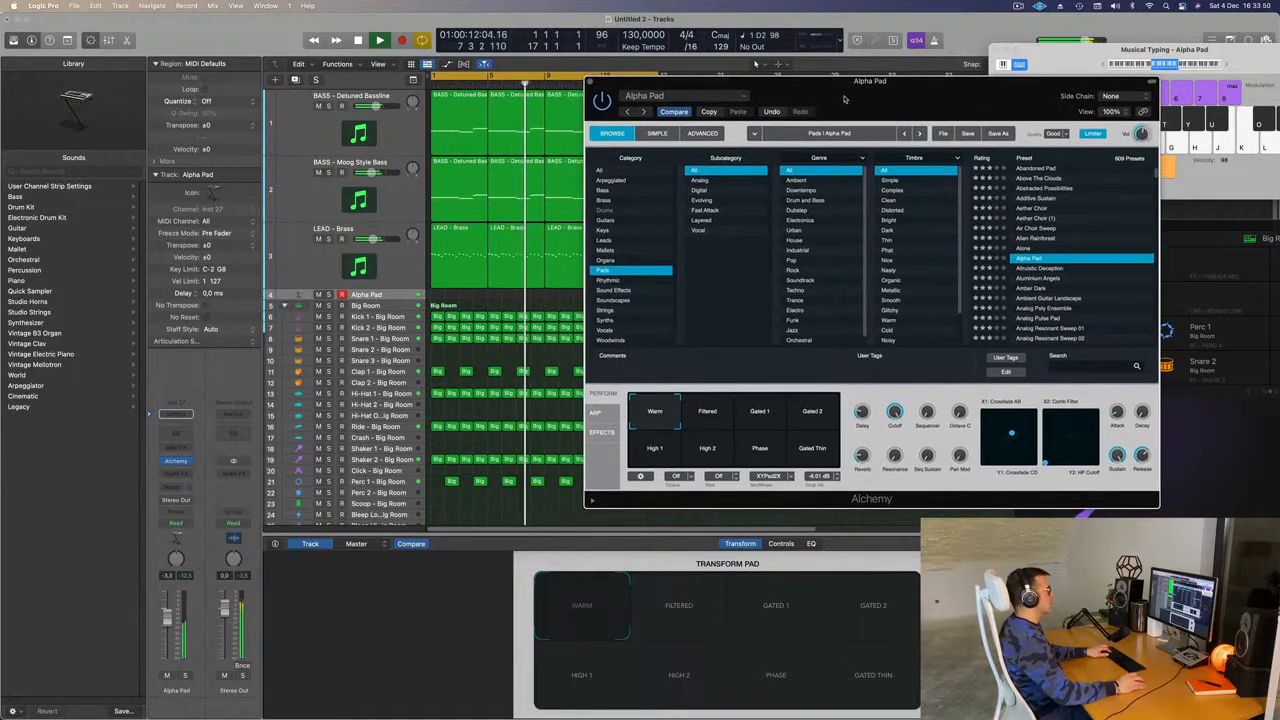
# Raise the Alpha Pad track's volume to 0.4 dB while playing test notes against the loop and briefly soloing it
pyautogui.click(317, 272)
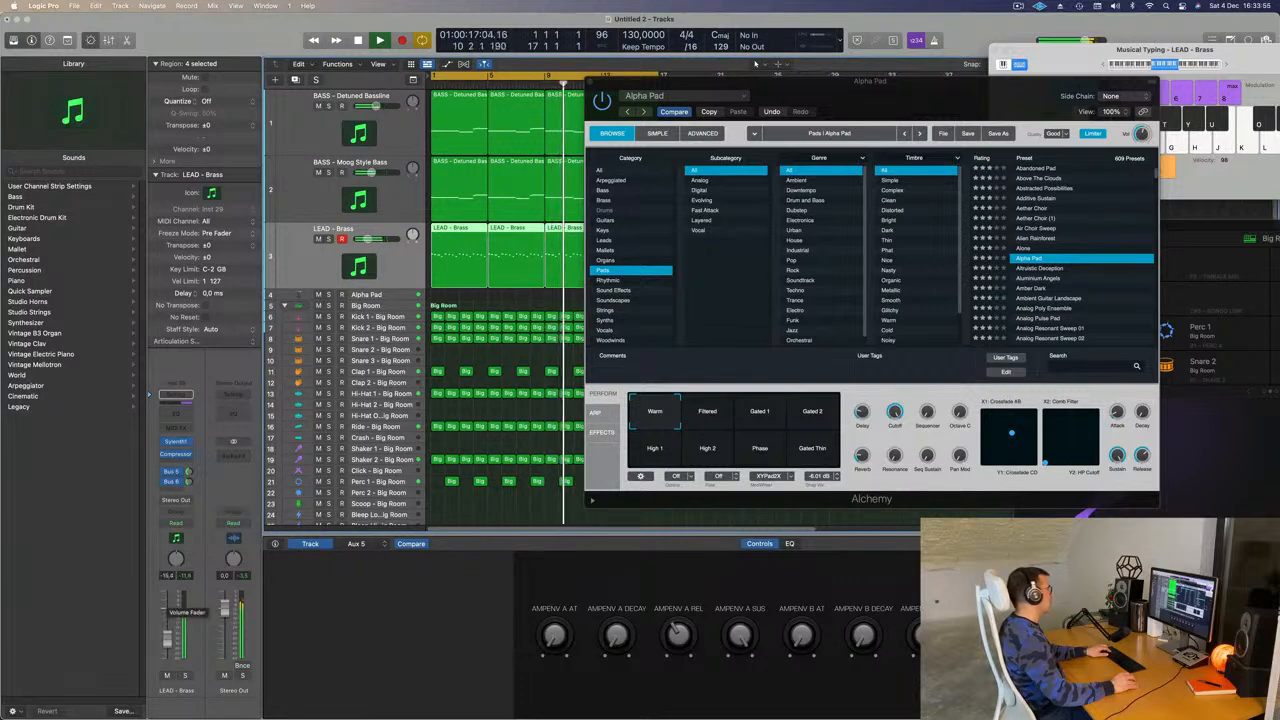
pyautogui.click(401, 293)
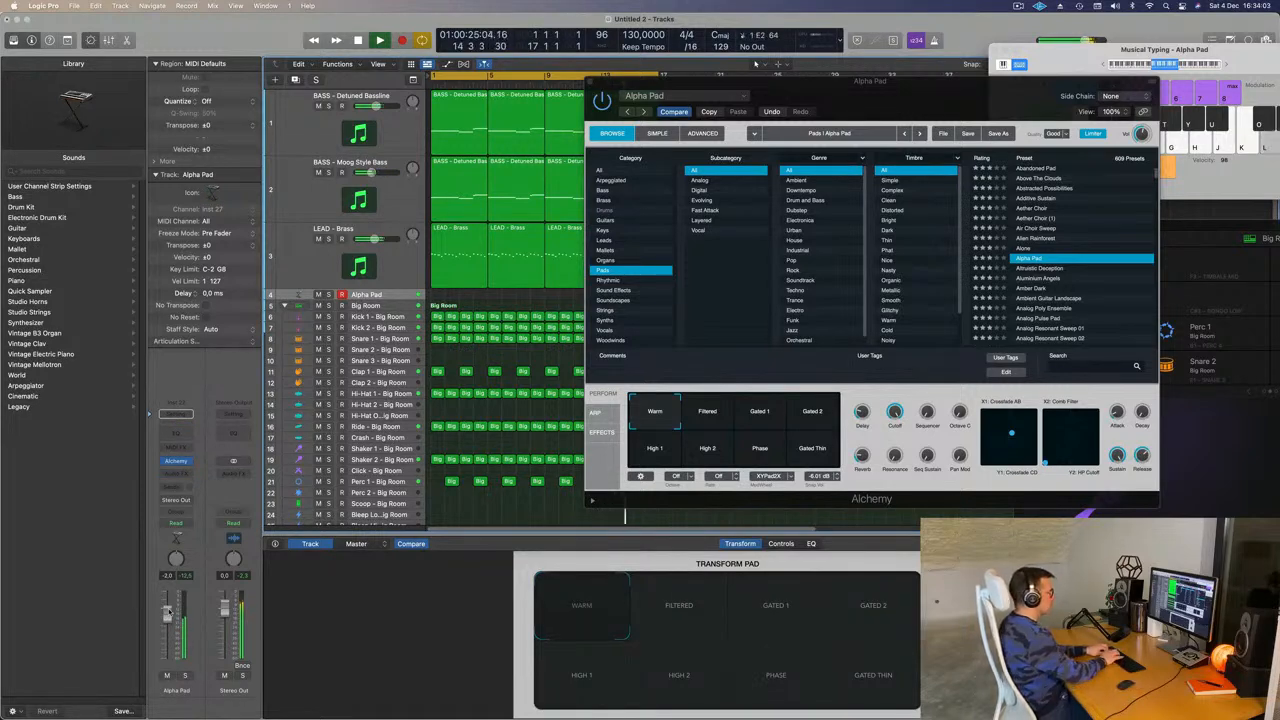
pyautogui.press('l')
pyautogui.press('k')
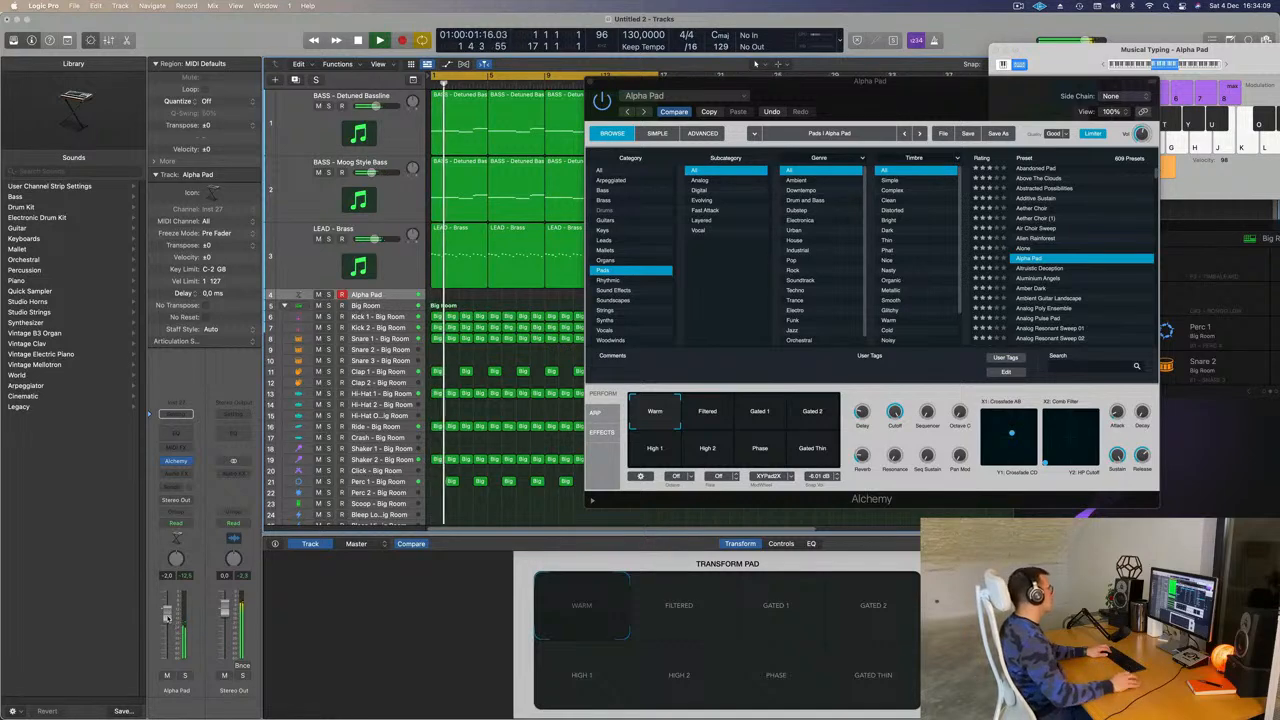
pyautogui.click(186, 676)
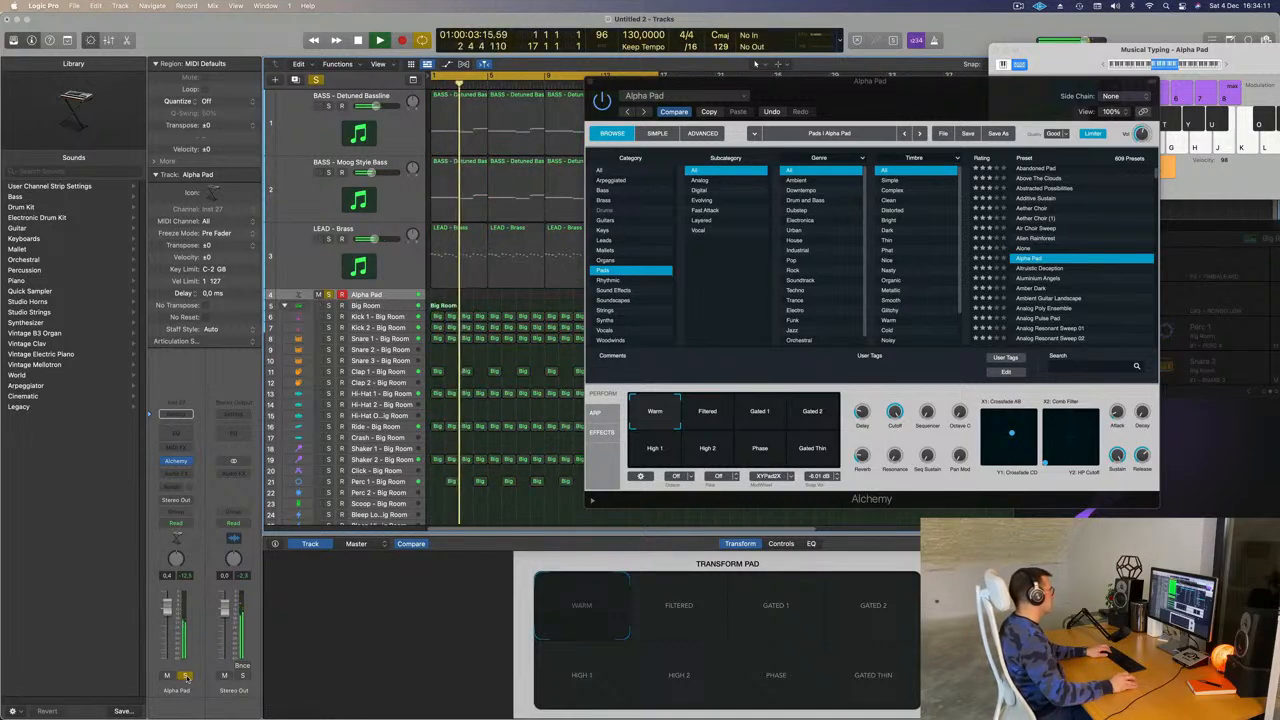
pyautogui.click(186, 677)
# Try Alpha Pad's Filtered transform variation and switch to Gated 1 while the loop plays
pyautogui.moveTo(733, 357); pyautogui.dragTo(642, 394)
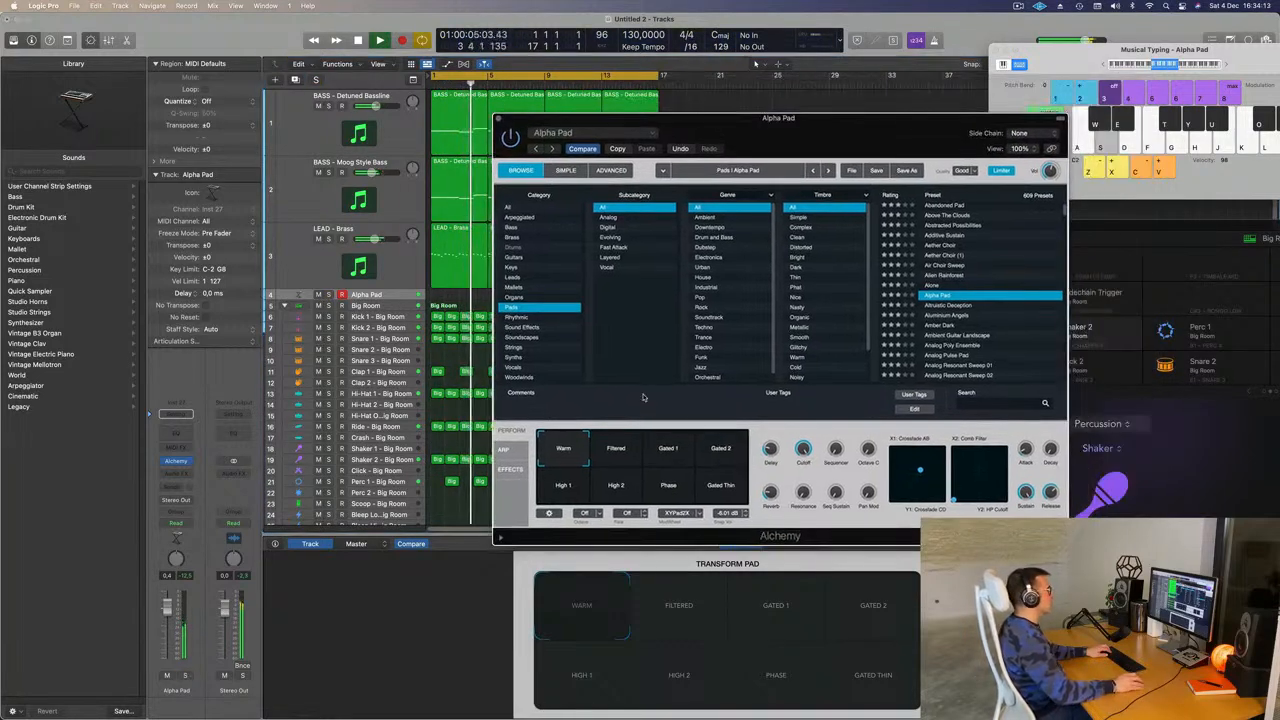
pyautogui.click(629, 447)
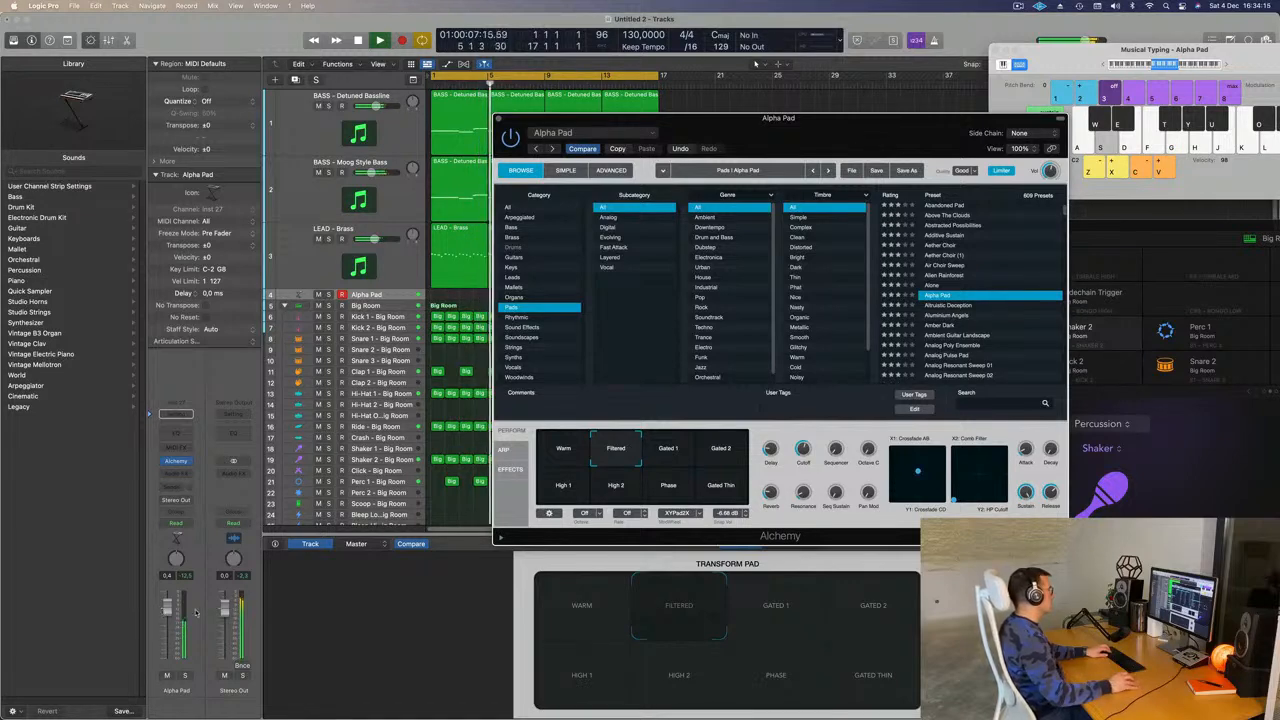
pyautogui.click(685, 456)
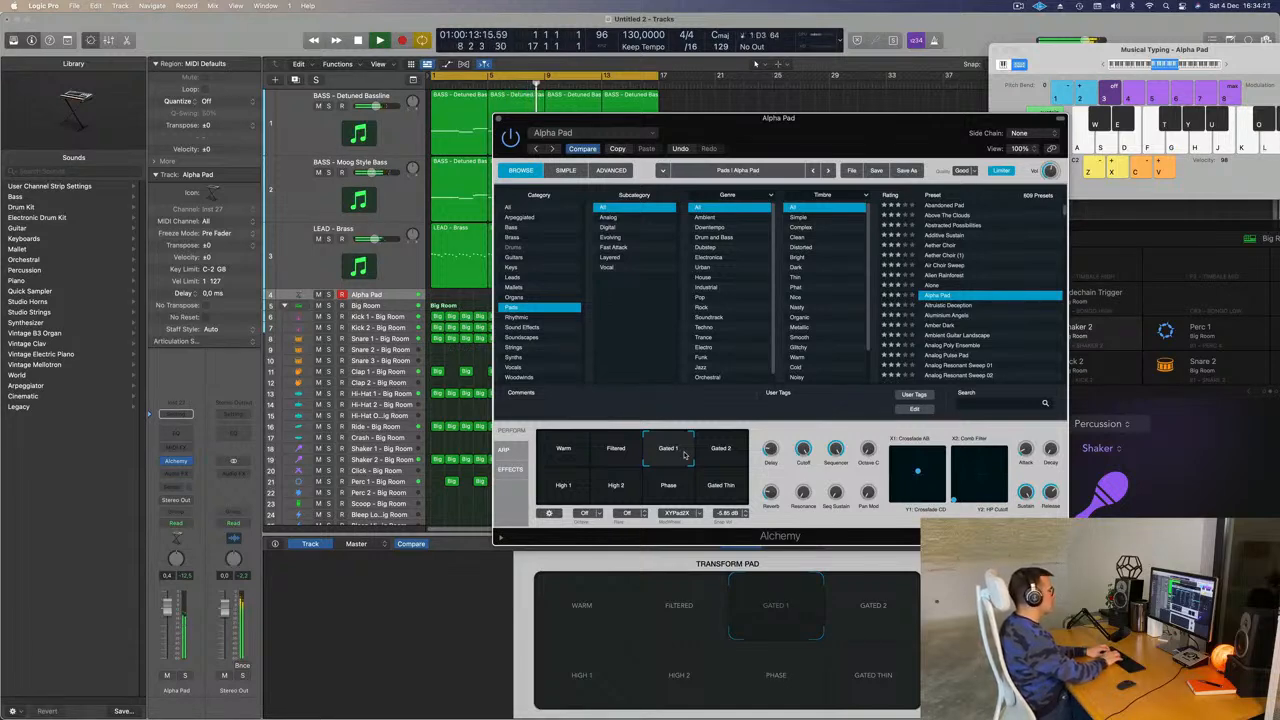
# Audition the Gated Thin and Warm variations of the Alpha Pad preset with played notes, briefly soloing the track
pyautogui.press('s')
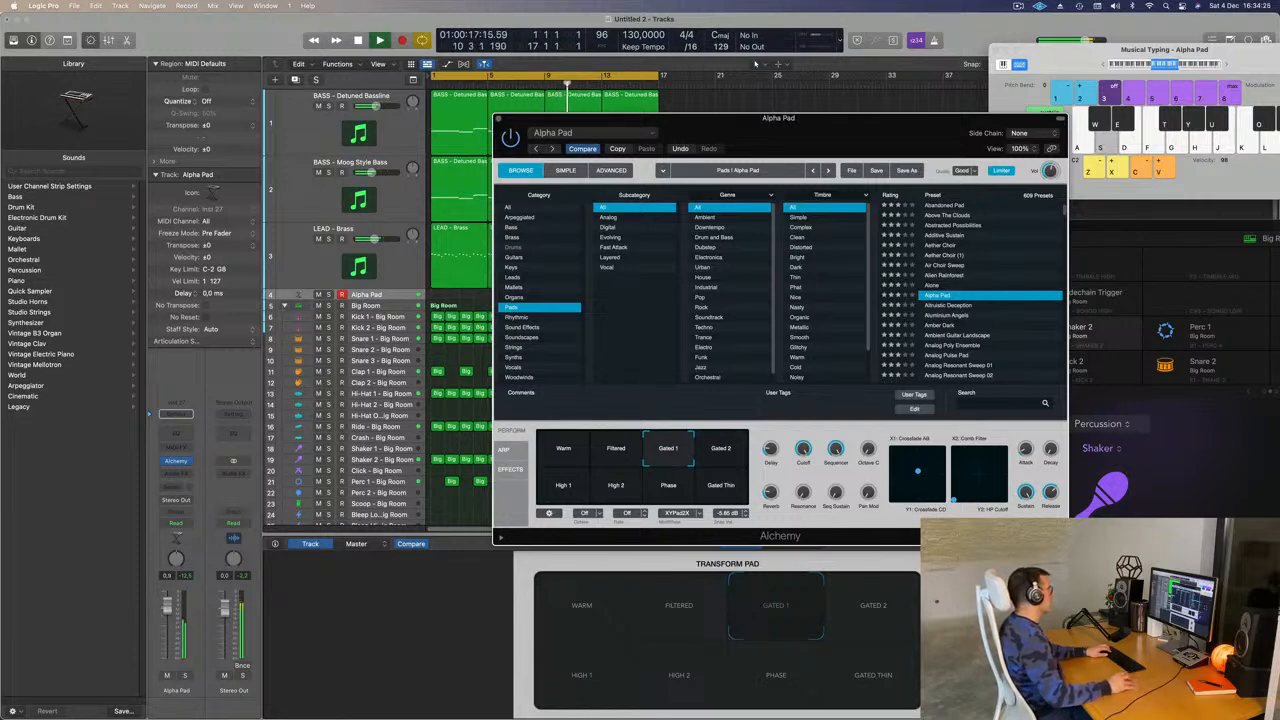
pyautogui.moveTo(177, 648); pyautogui.dragTo(178, 652)
pyautogui.click(185, 676)
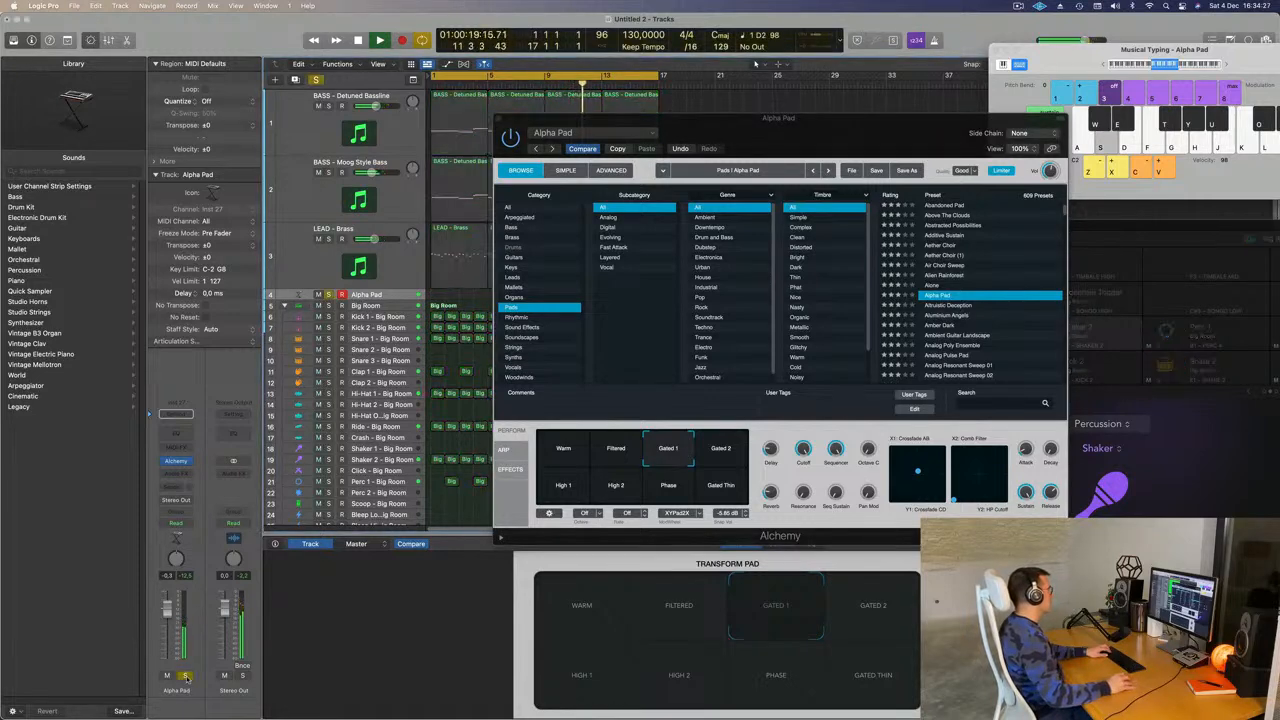
pyautogui.click(185, 676)
pyautogui.click(722, 487)
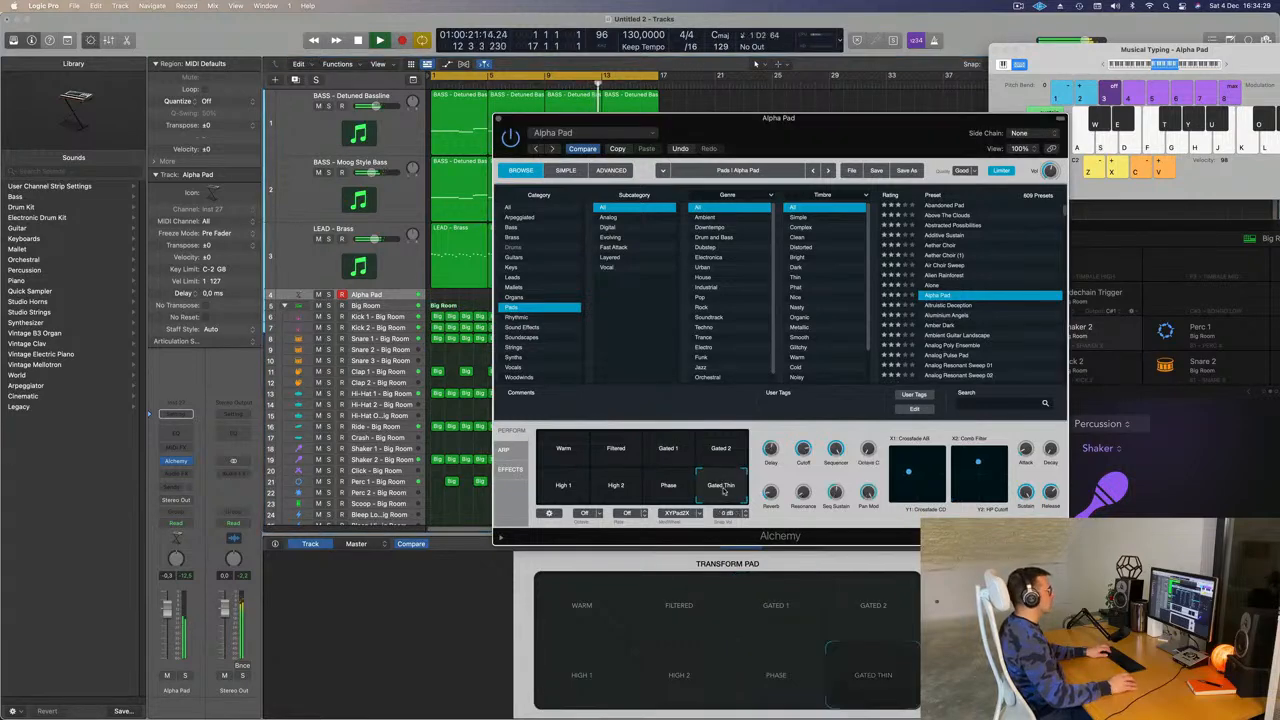
pyautogui.click(562, 456)
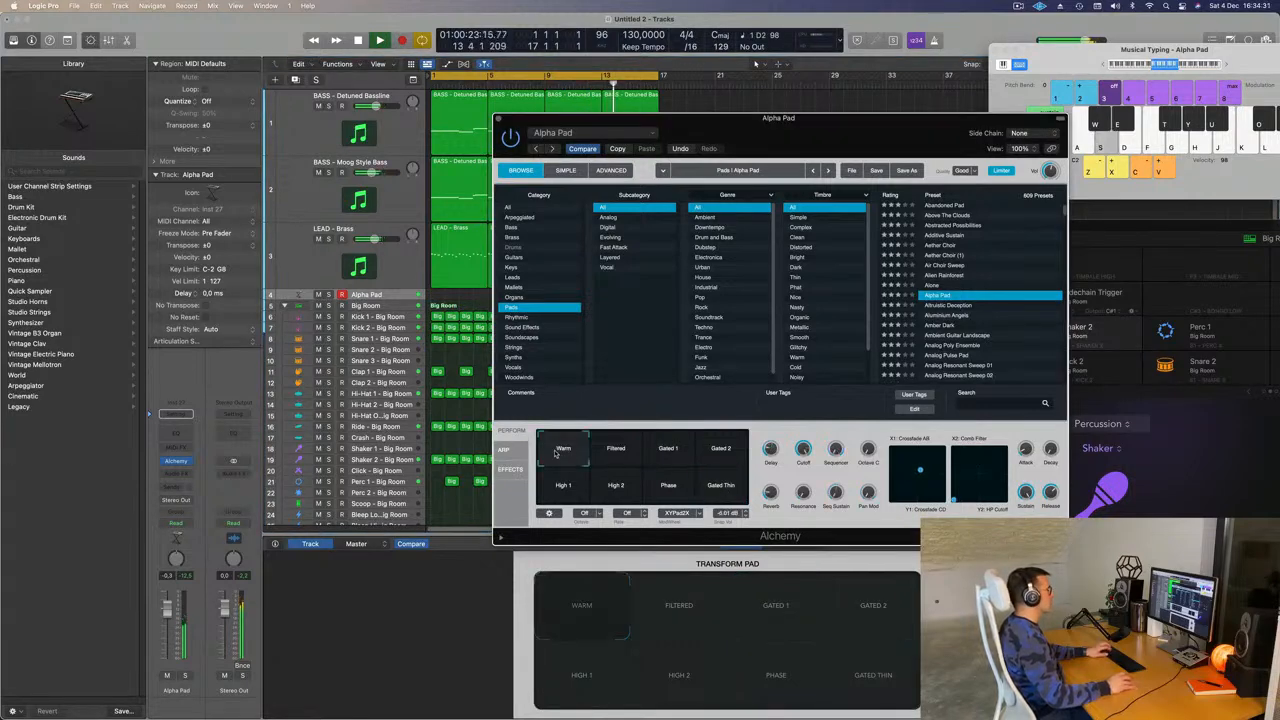
pyautogui.press('j')
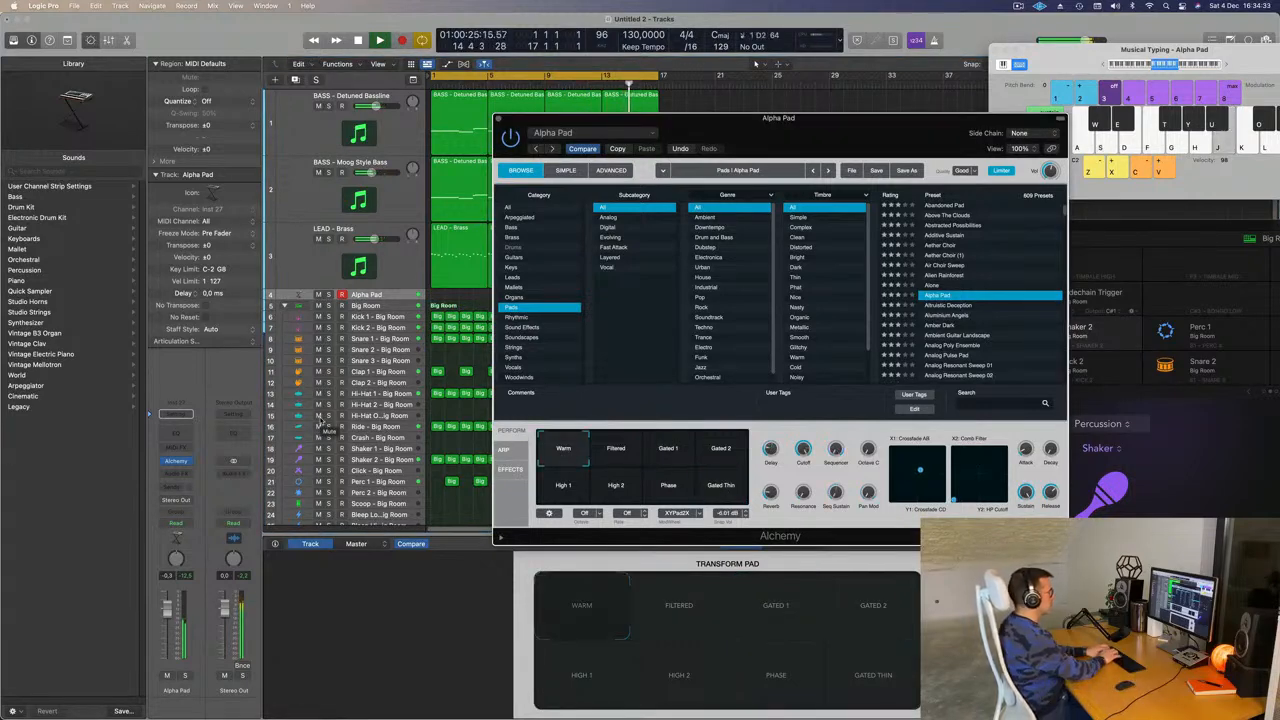
pyautogui.press('f')
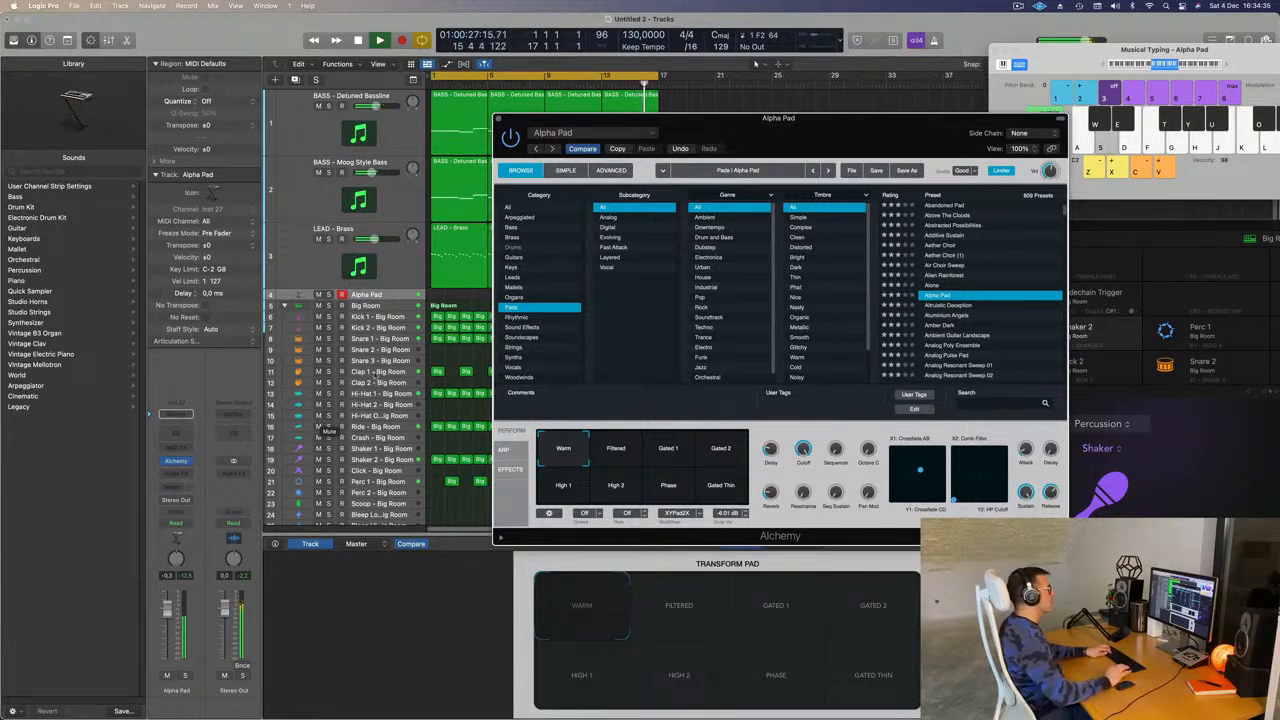
# Load the Altruistic Deception pad preset in Alchemy and play notes over the loop to audition it
pyautogui.click(950, 306)
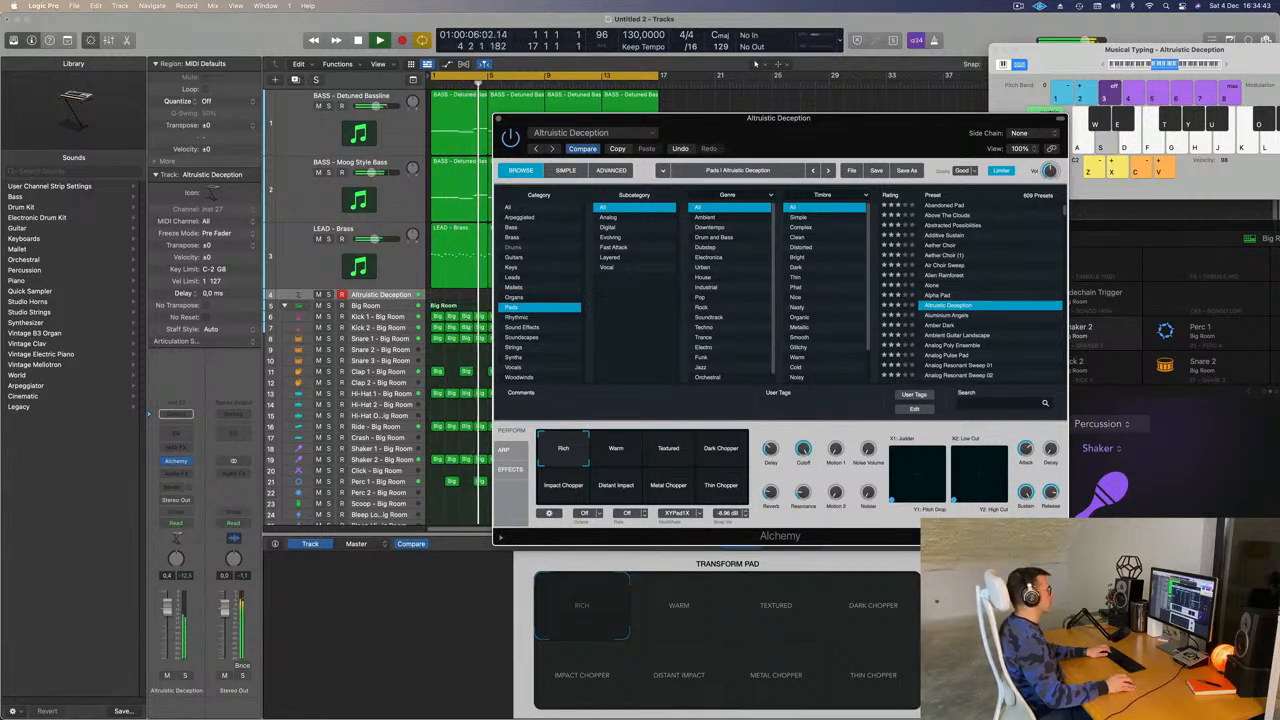
pyautogui.press('d')
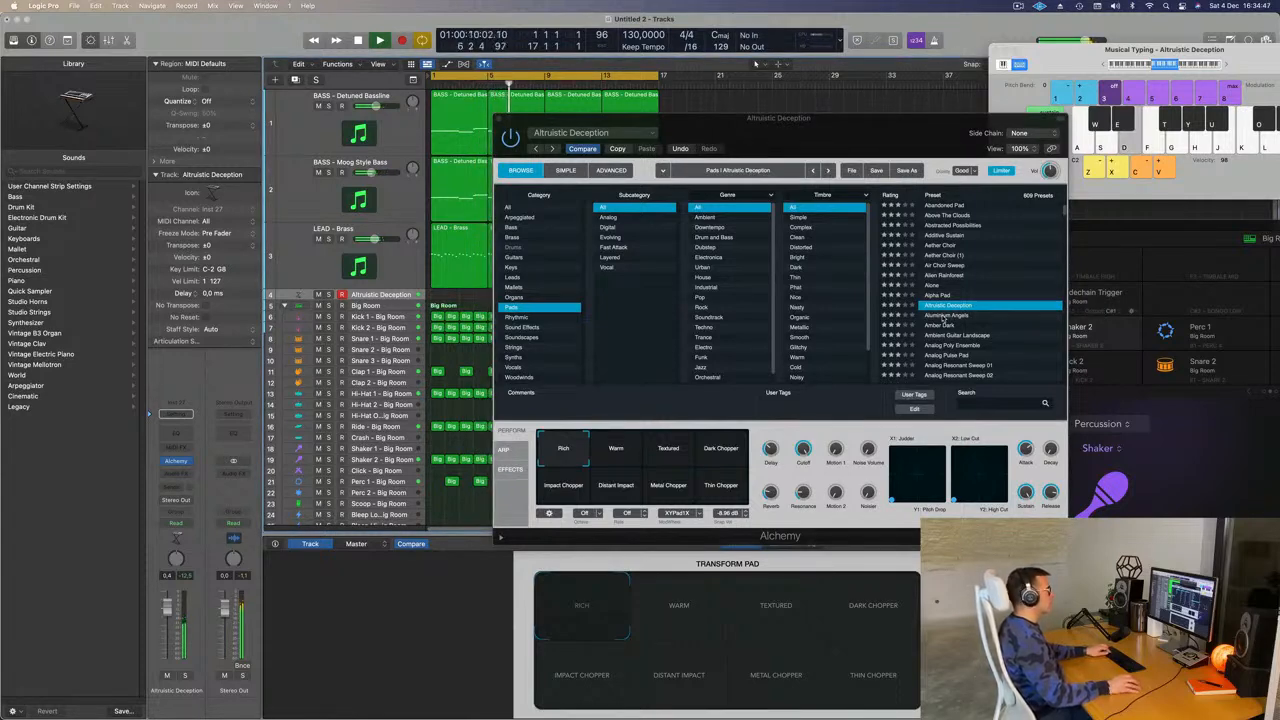
pyautogui.press('k')
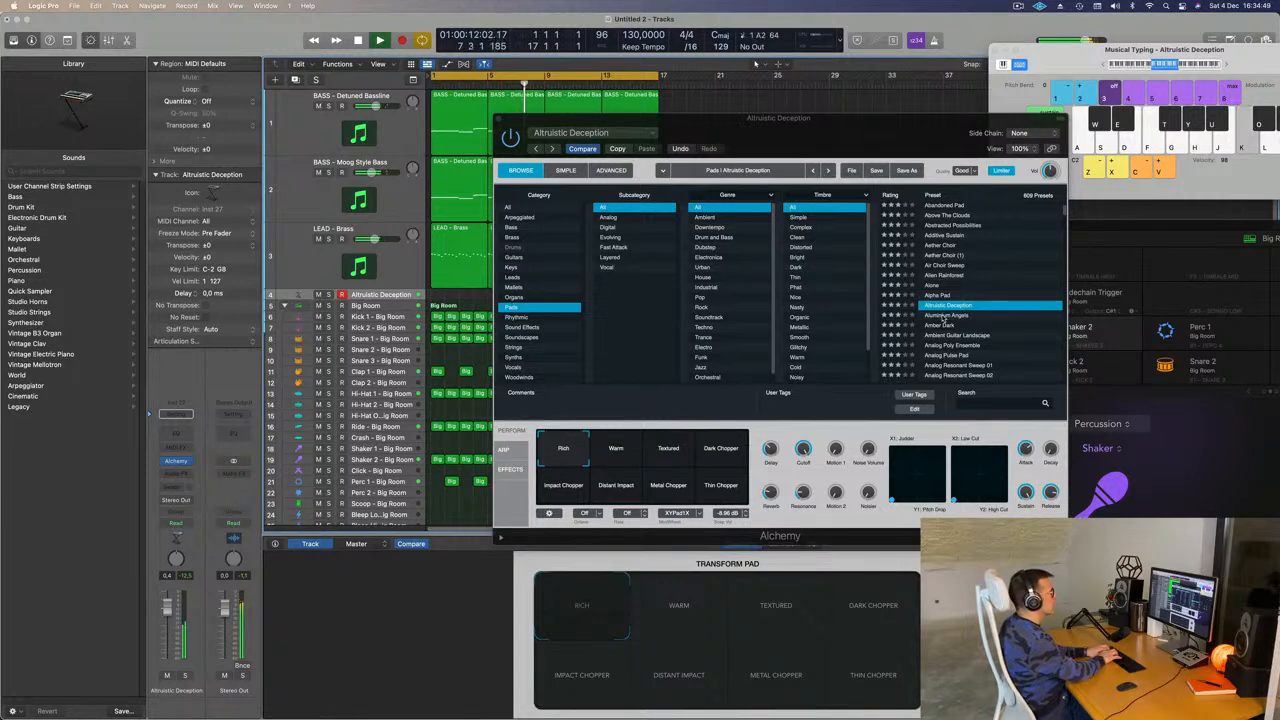
pyautogui.press('s')
pyautogui.press('d')
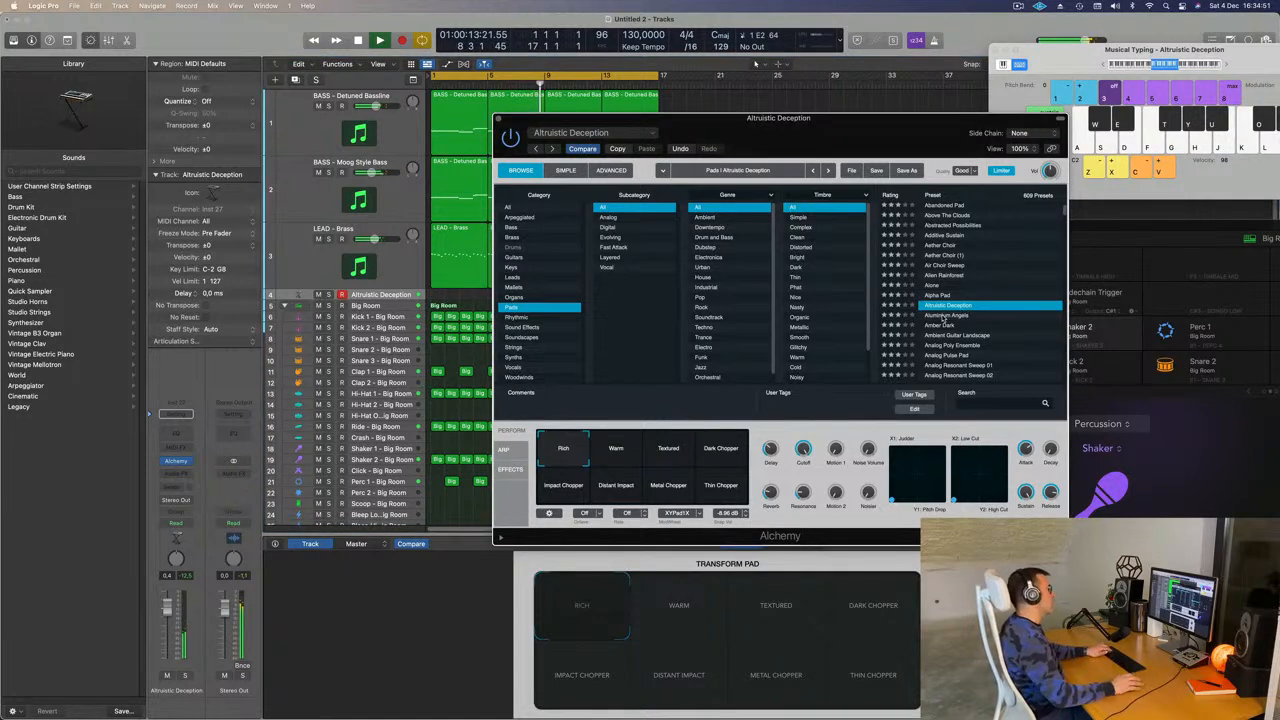
# Load the Aluminium Angels preset in Alchemy and play notes over the loop to audition it
pyautogui.click(945, 316)
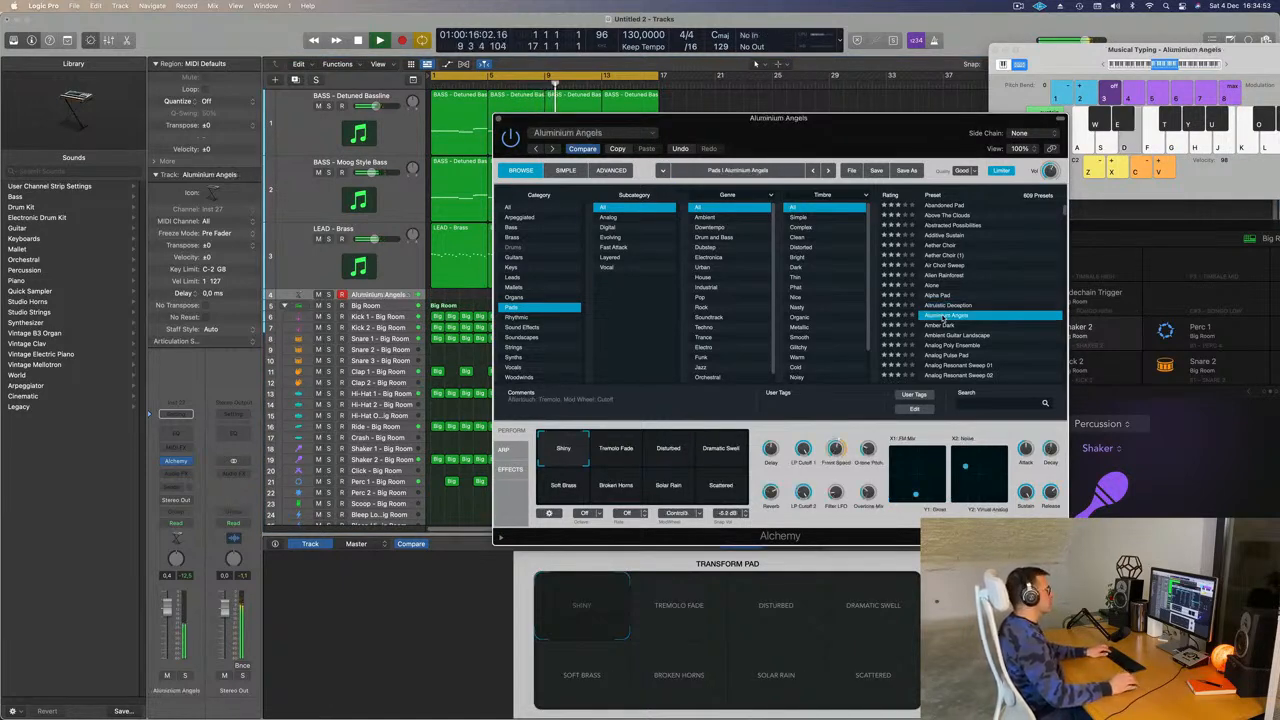
pyautogui.press('f')
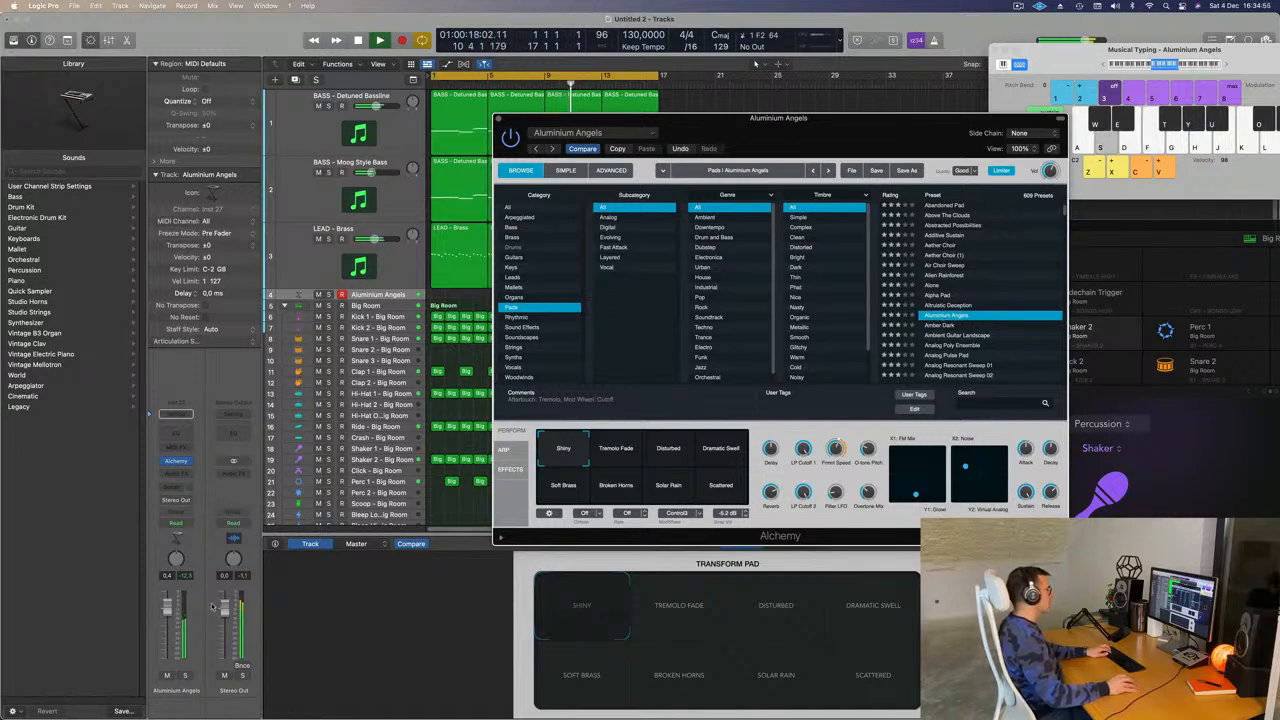
pyautogui.press('d')
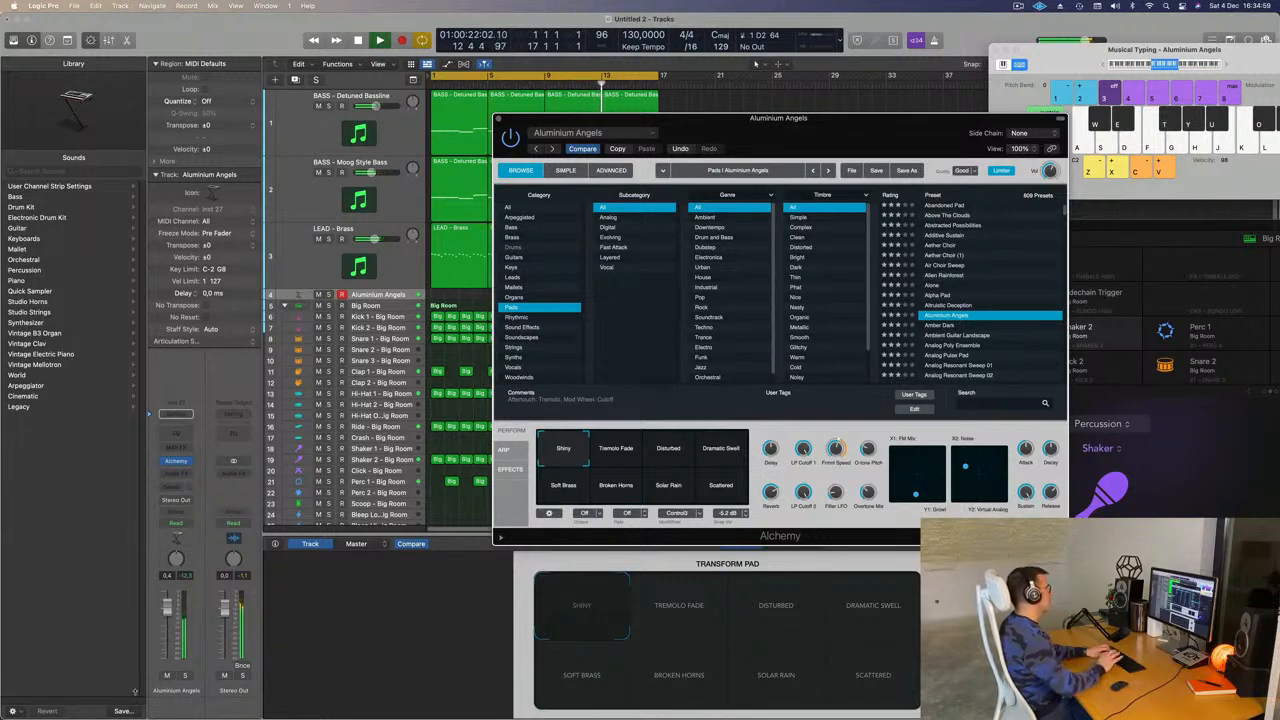
# Add a send to Bus 5 → Aux 5 on the Aluminium Angels channel strip
pyautogui.click(190, 473)
pyautogui.moveTo(200, 503)
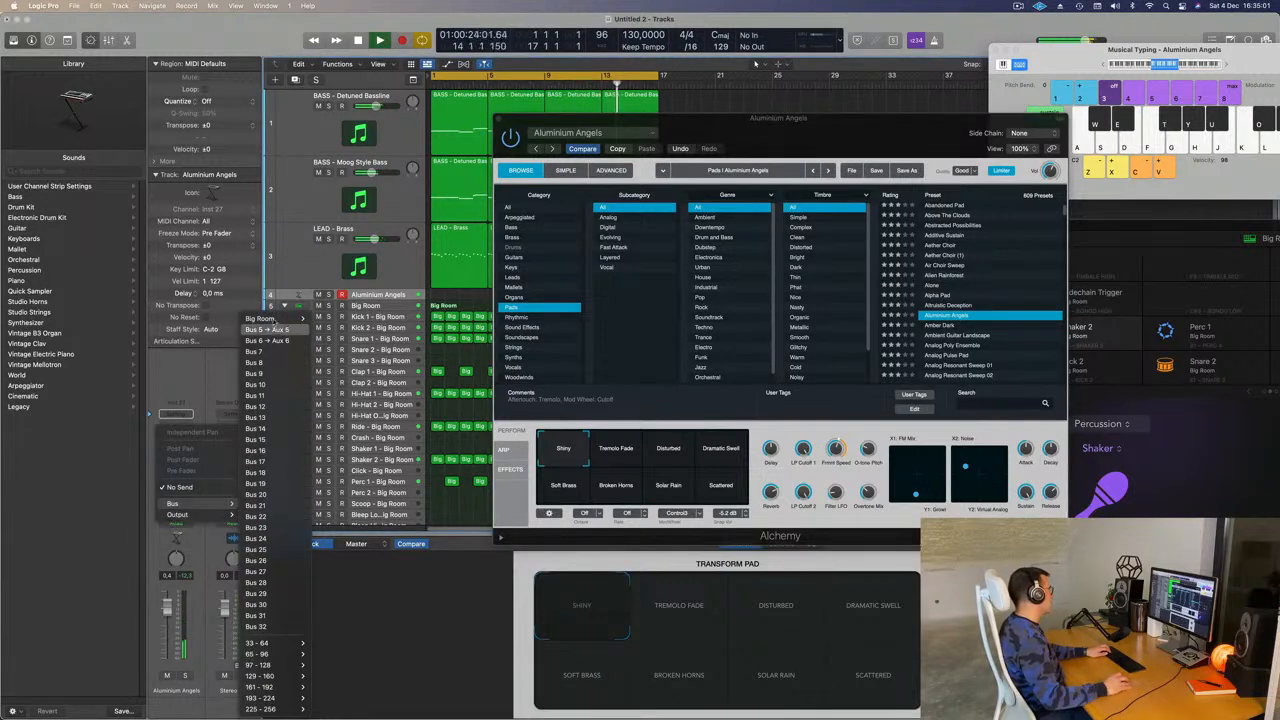
pyautogui.click(271, 330)
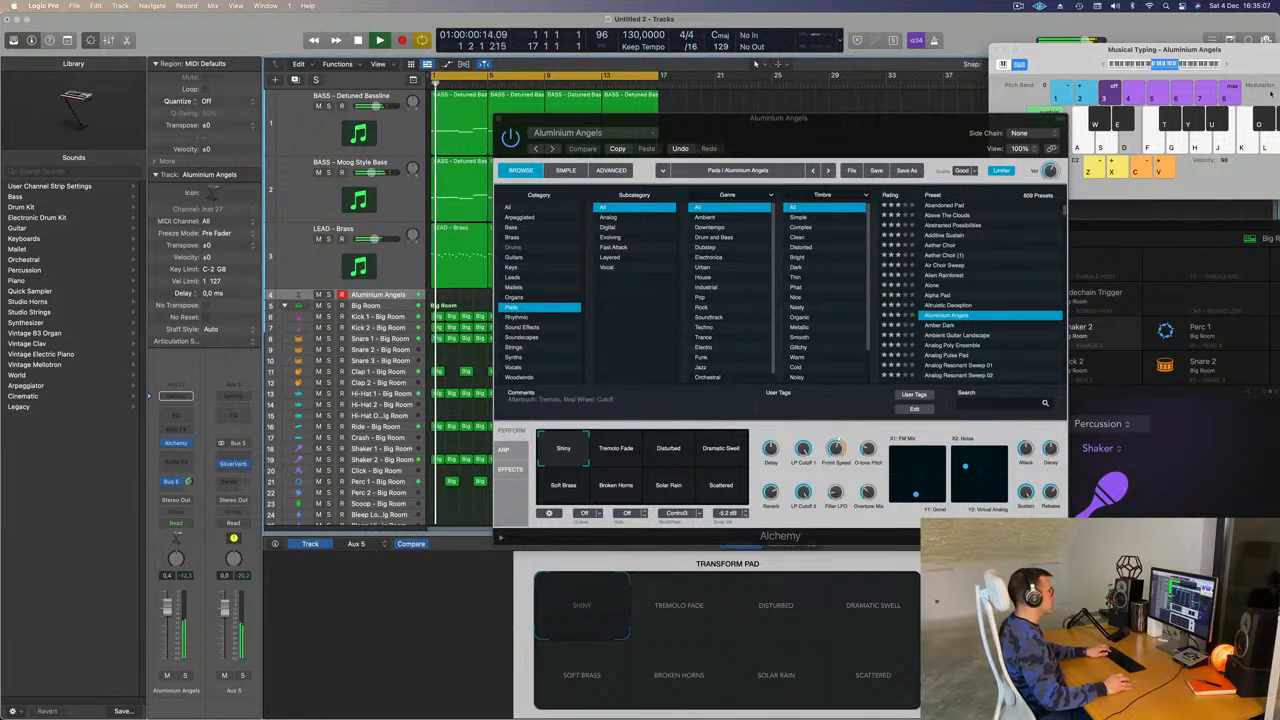
# Load and audition the Ambient Guitar Landscape preset, repositioning the Alchemy and Musical Typing windows so both are accessible
pyautogui.moveTo(1233, 63); pyautogui.dragTo(1109, 78)
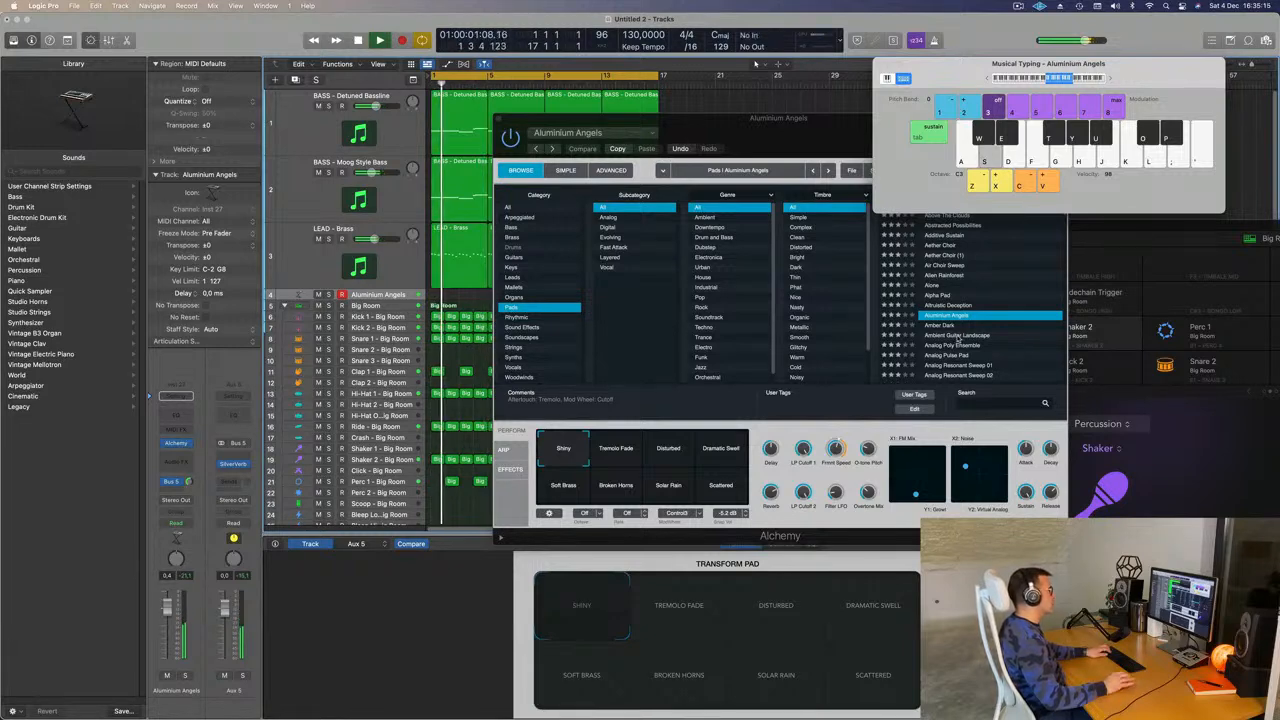
pyautogui.click(964, 335)
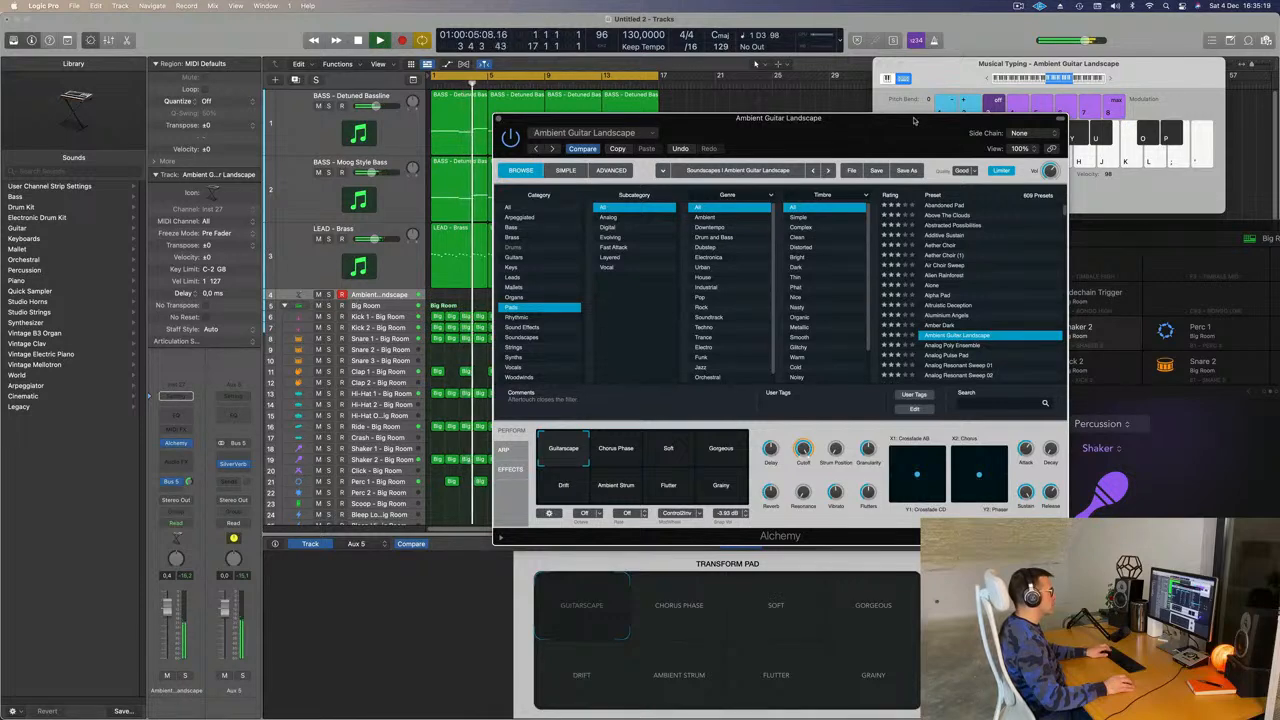
pyautogui.moveTo(914, 118); pyautogui.dragTo(884, 105)
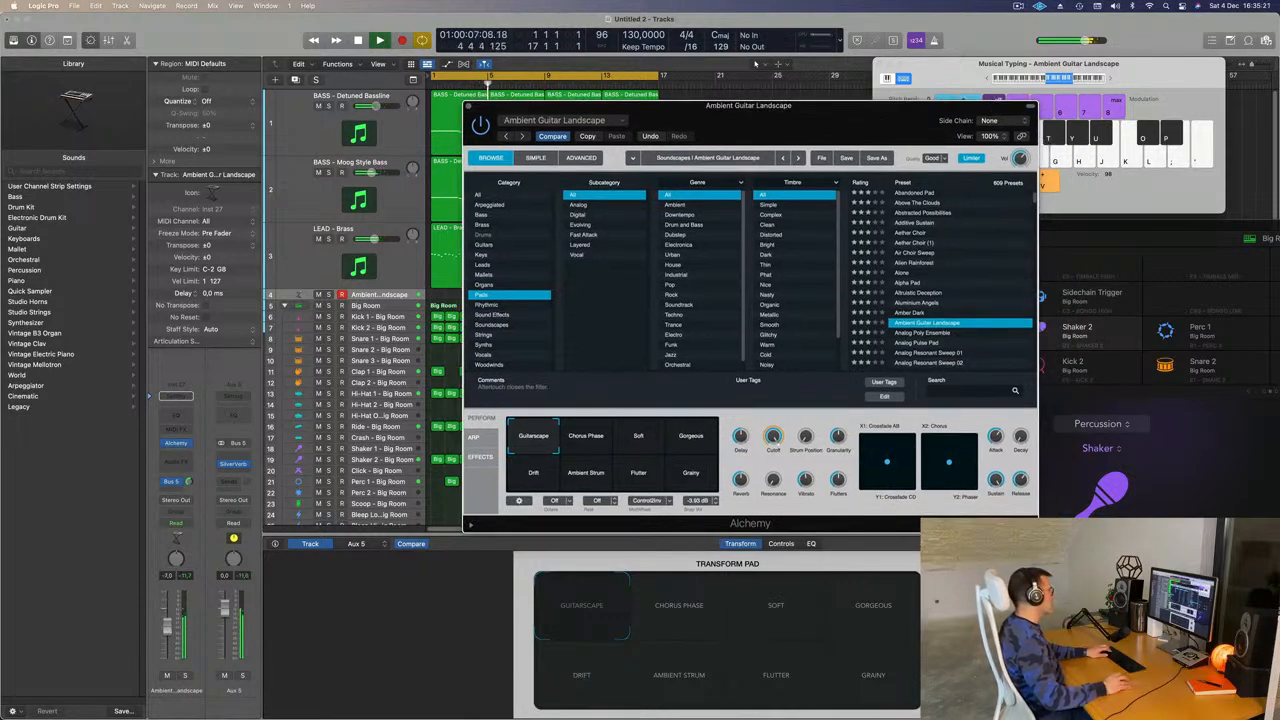
pyautogui.click(1024, 55)
pyautogui.press('s')
pyautogui.moveTo(990, 80); pyautogui.dragTo(949, 67)
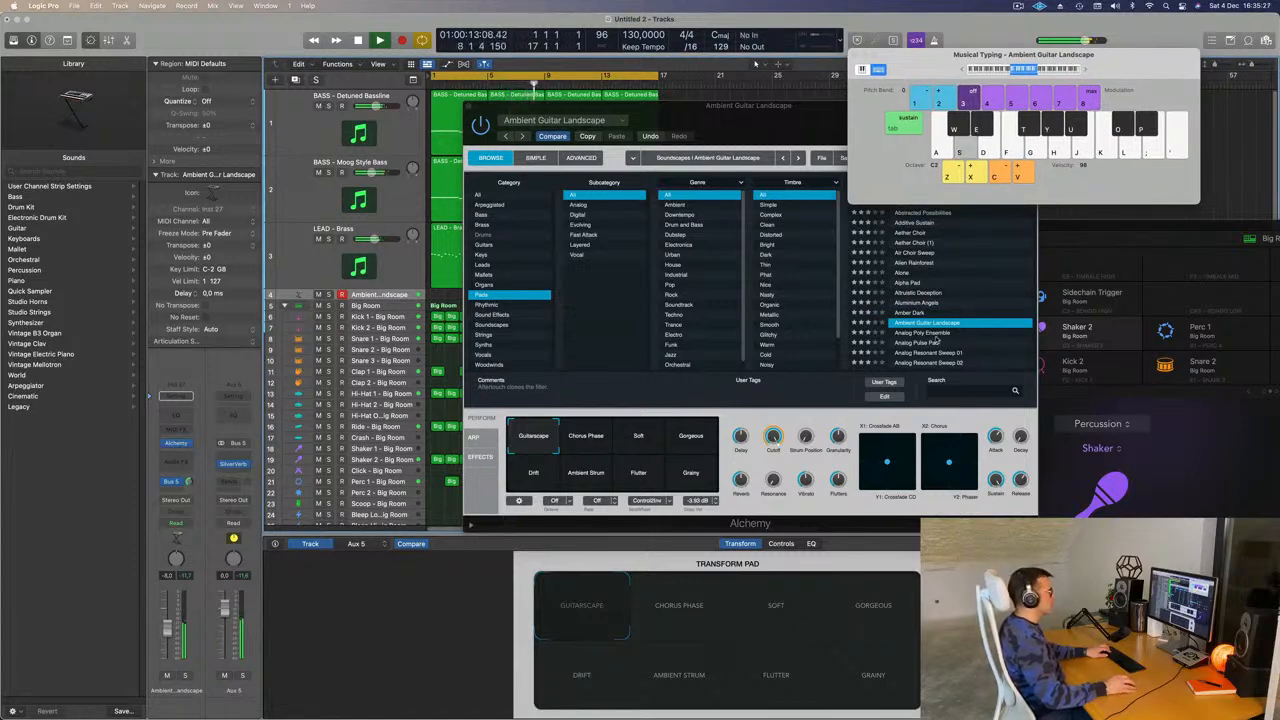
# Load the Analog Poly Ensemble preset with the track volume at -1,1 dB and rehearse a melody over the loop
pyautogui.click(935, 337)
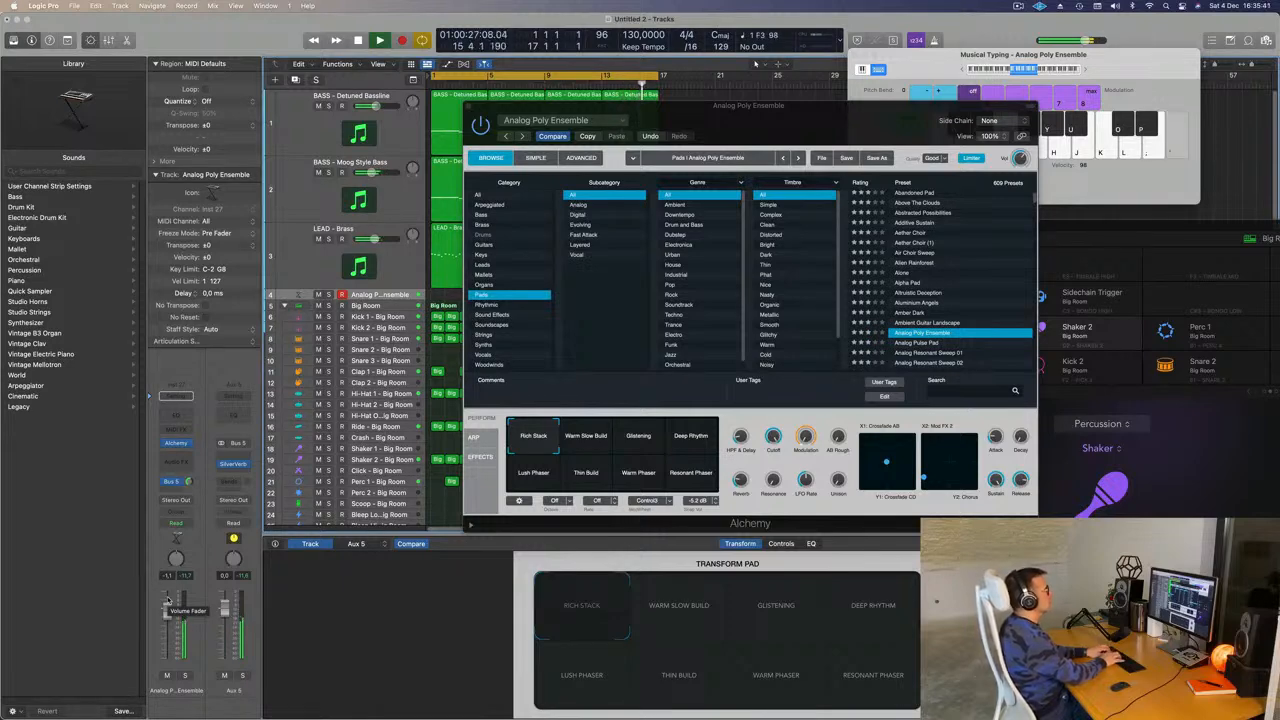
pyautogui.press("'")
pyautogui.press(';')
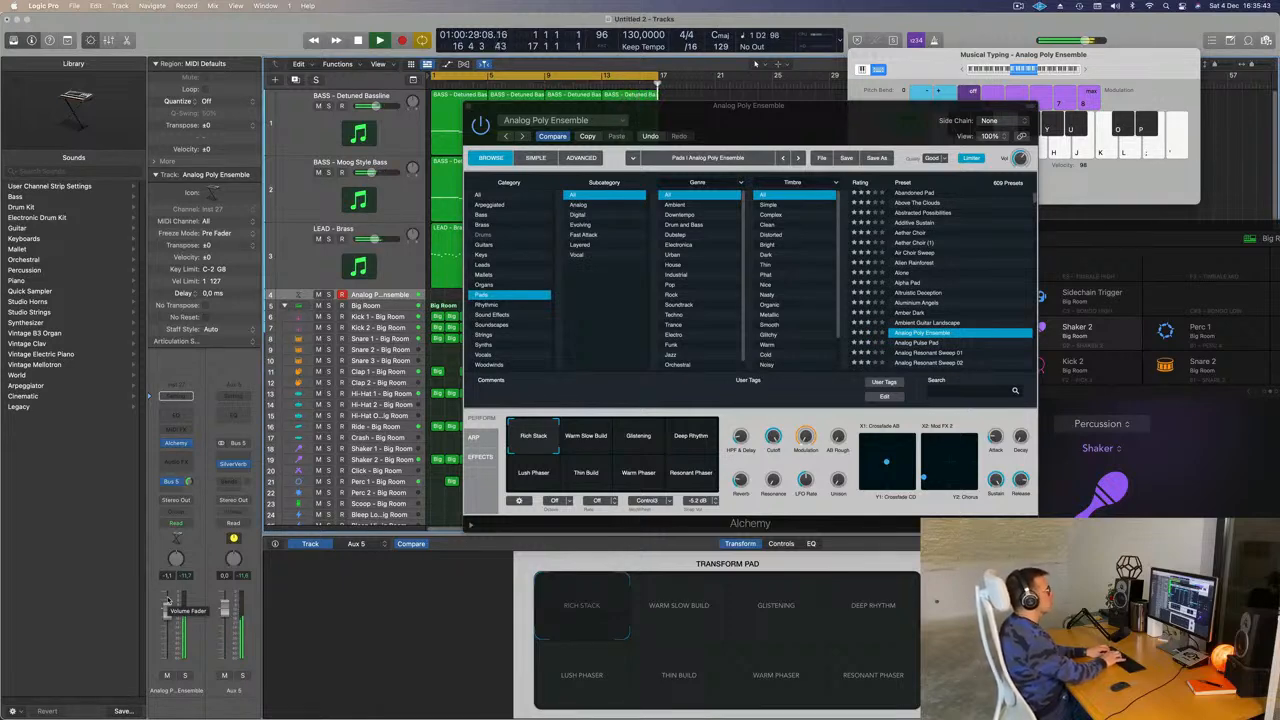
pyautogui.press(';')
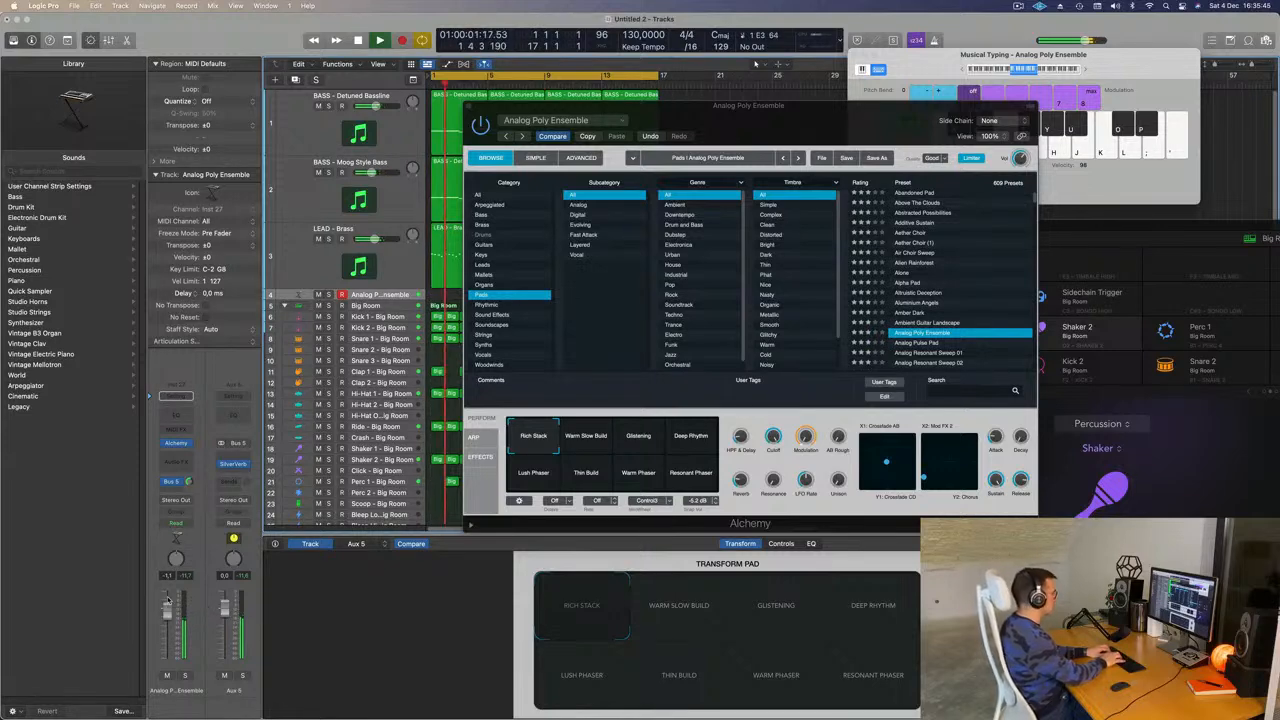
# Record the played melody onto the Analog Poly Ensemble track while the 16-bar loop plays
pyautogui.press(';')
pyautogui.press(';')
pyautogui.press(';')
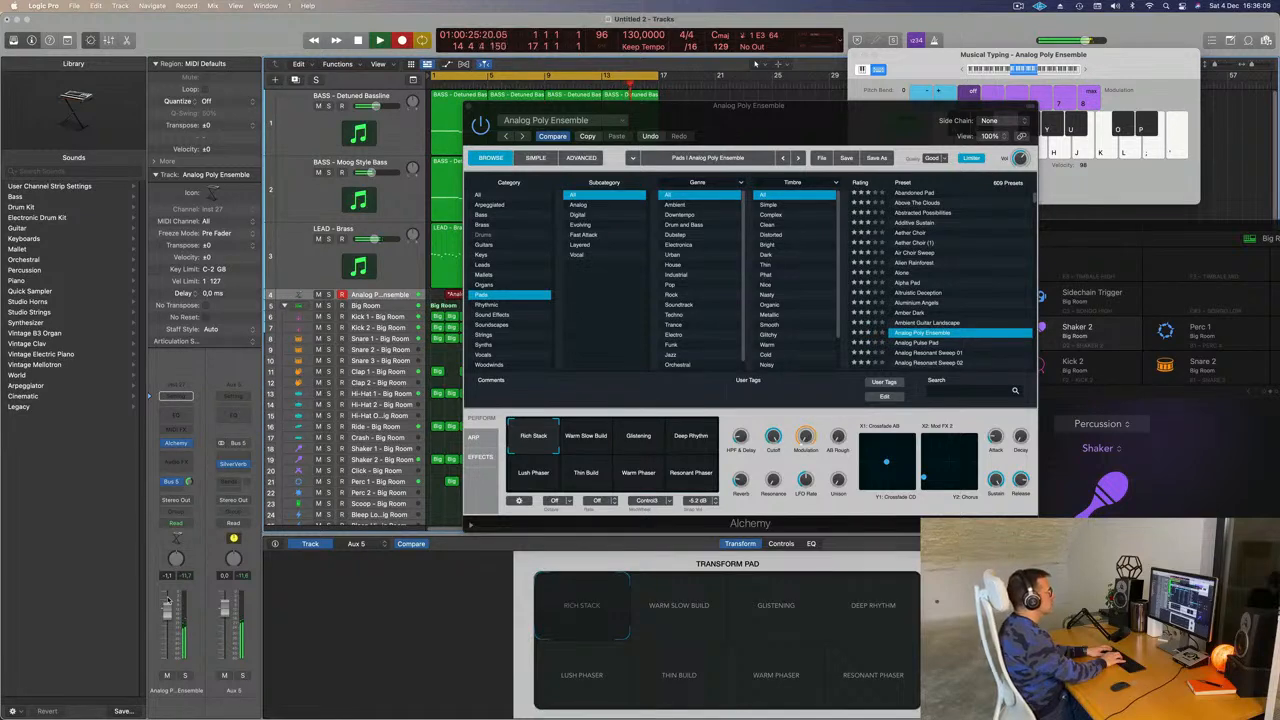
pyautogui.press("'")
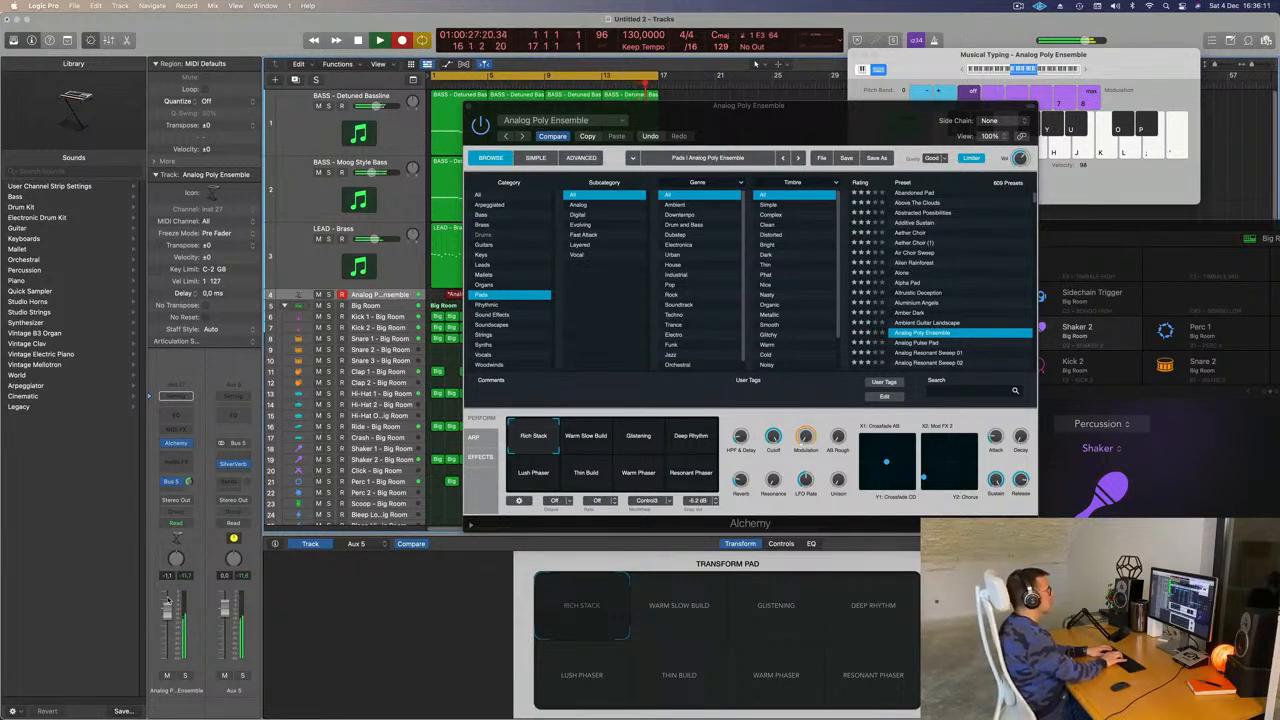
pyautogui.press('space')
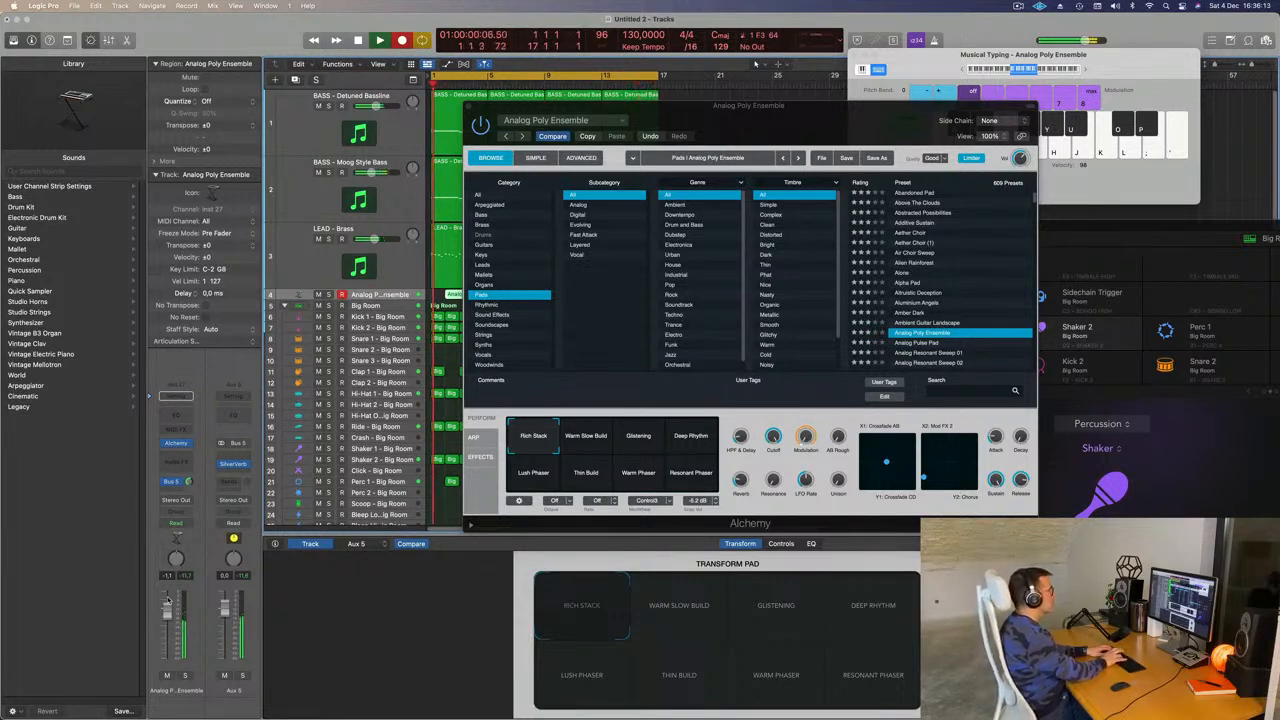
# Split the recorded Analog Poly Ensemble region at bar 13, delete its earlier part and move the remaining part to bar 1
pyautogui.moveTo(779, 110); pyautogui.dragTo(1091, 122)
pyautogui.press('space')
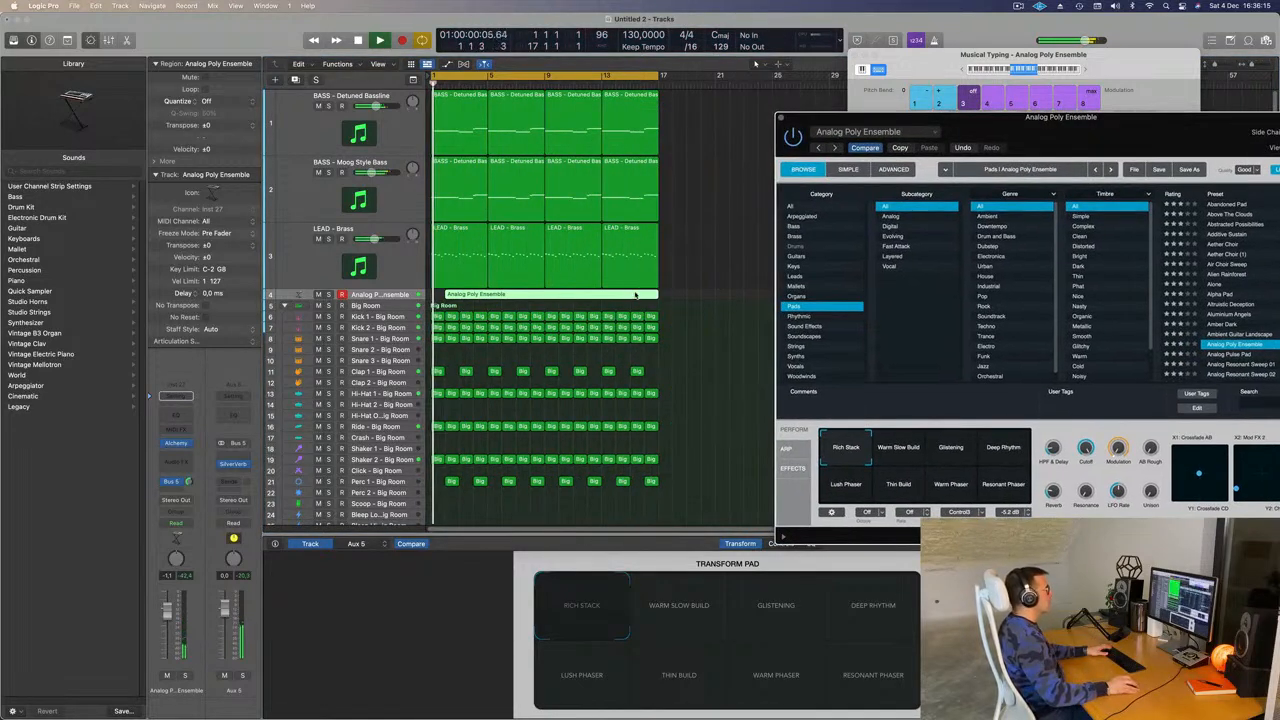
pyautogui.click(603, 295)
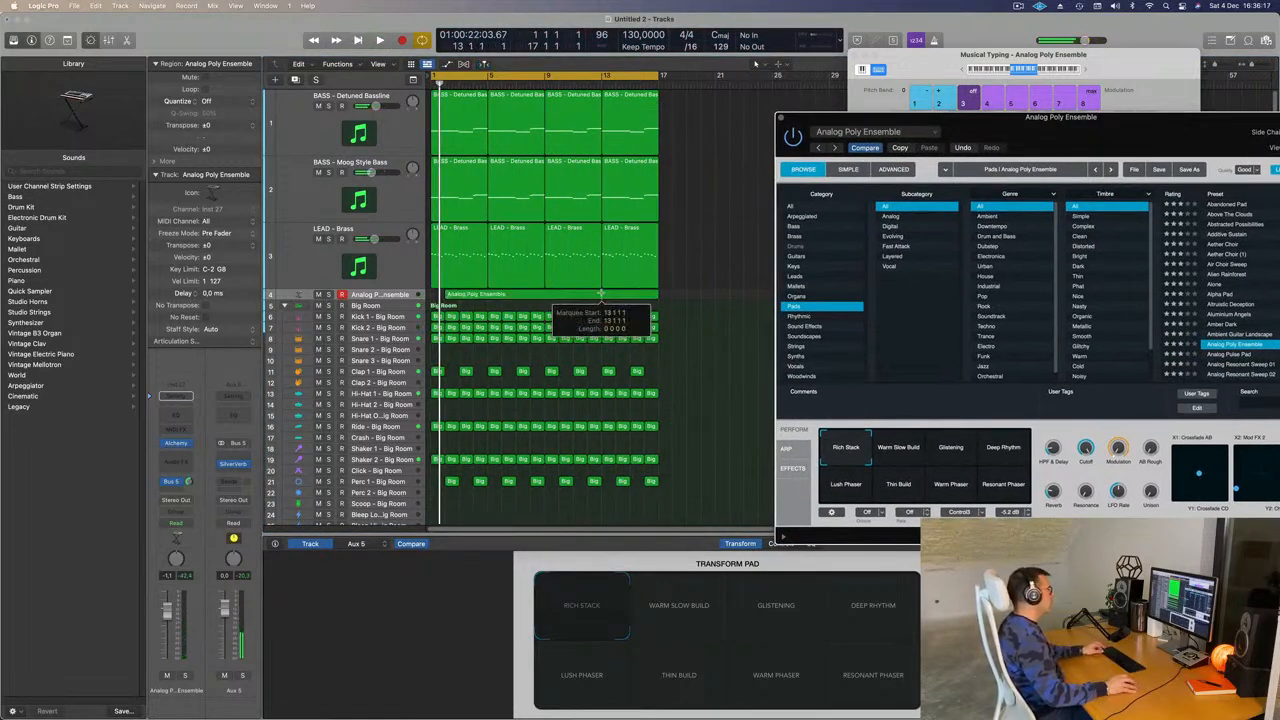
pyautogui.press('Delete')
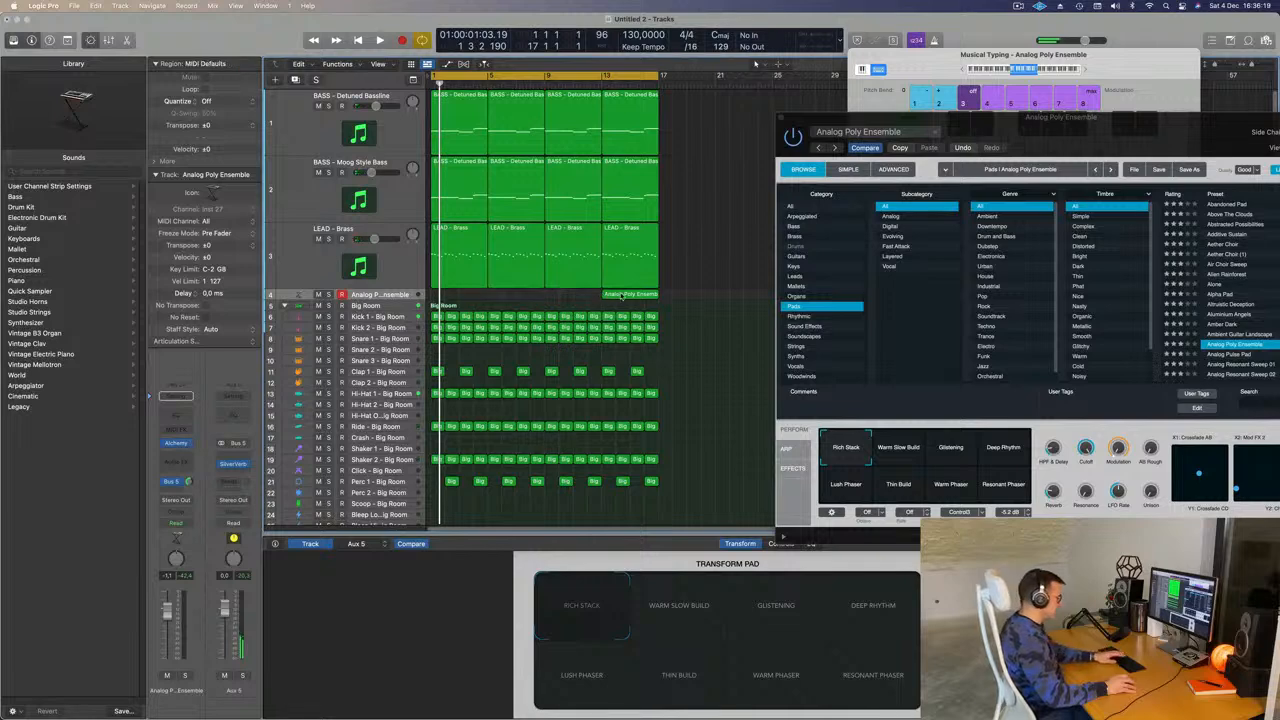
pyautogui.moveTo(618, 296); pyautogui.dragTo(391, 296)
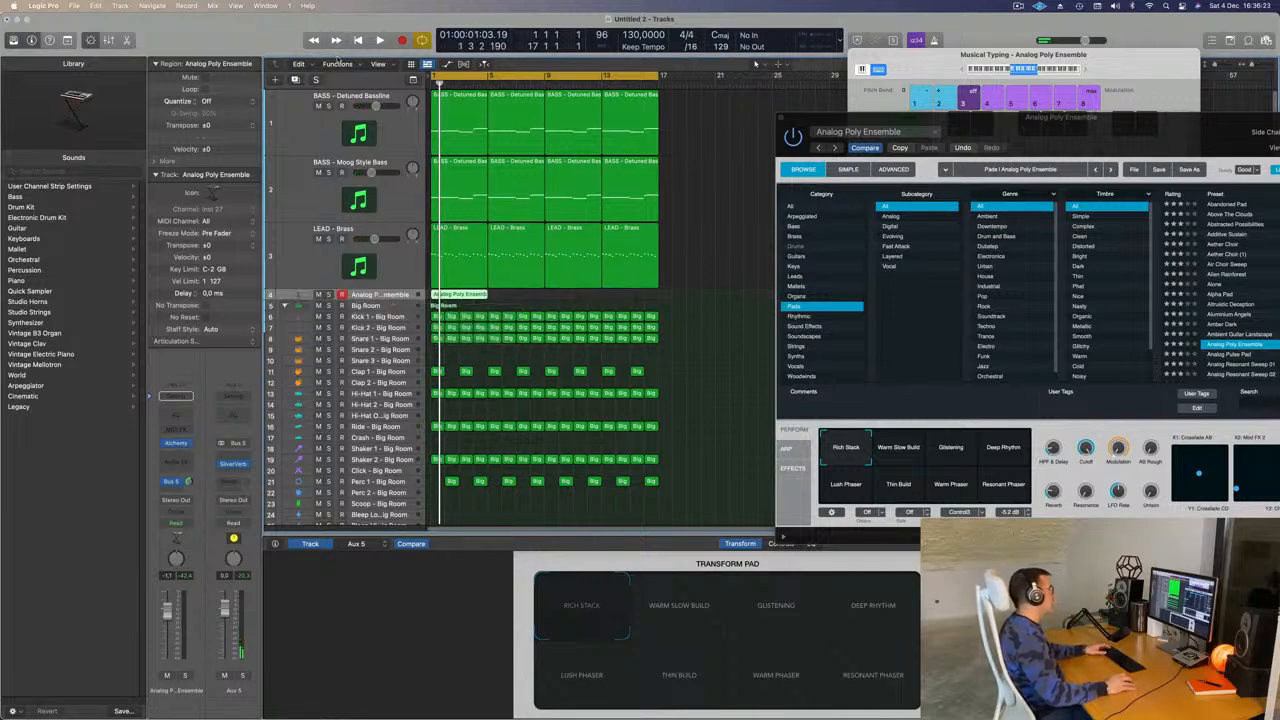
# Reveal the toolbar, apply Track Zoom to the Analog Poly Ensemble track and play back its region
pyautogui.moveTo(337, 54); pyautogui.dragTo(331, 119)
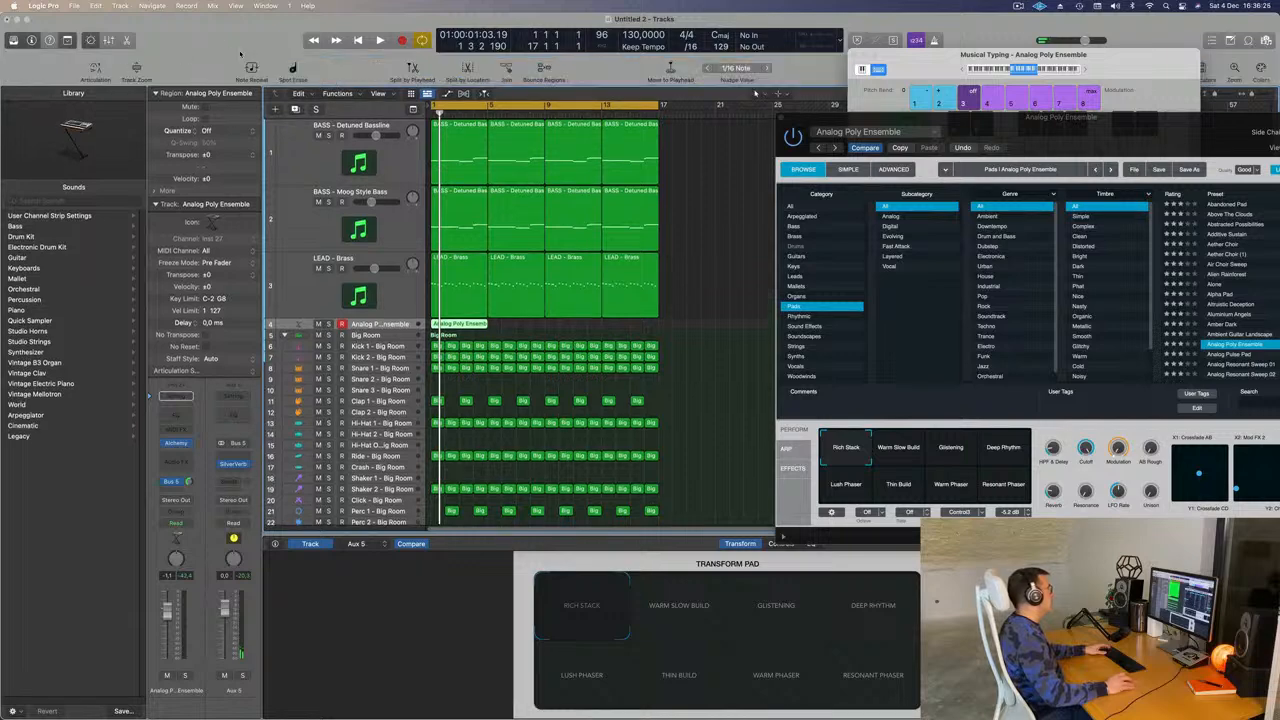
pyautogui.click(138, 70)
pyautogui.press('space')
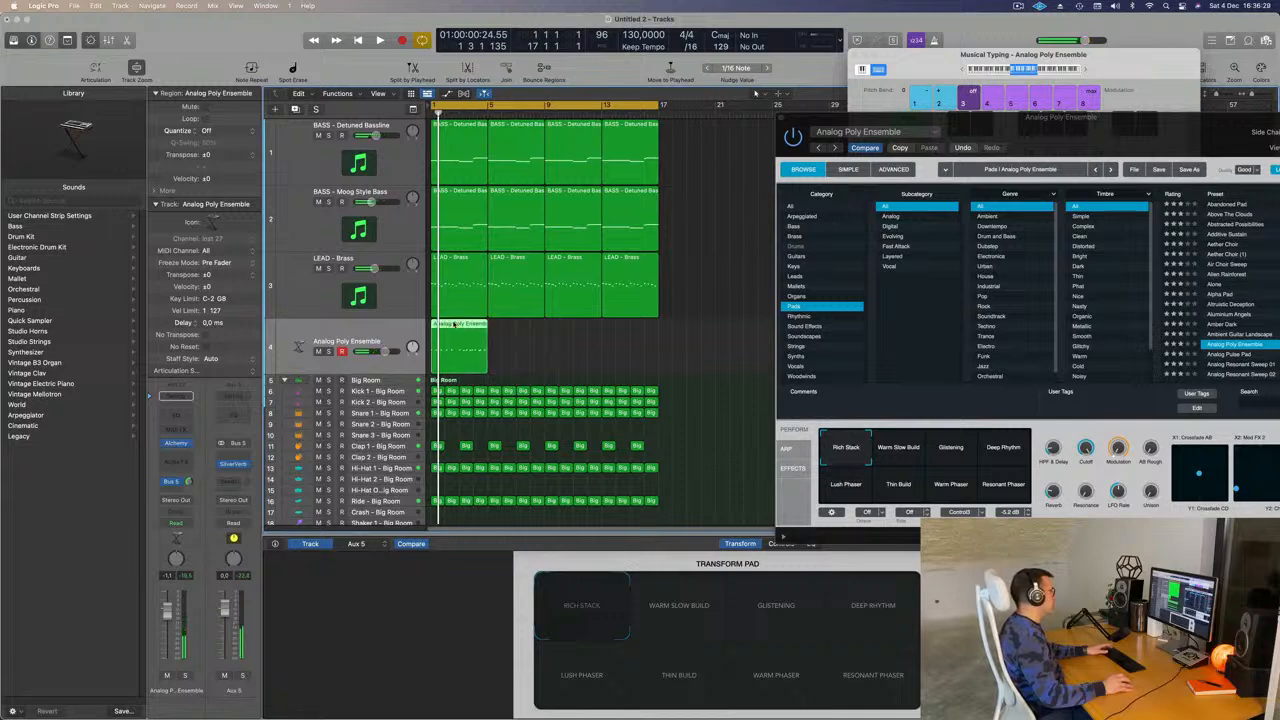
# Open the Analog Poly Ensemble region in the Piano Roll, quantize all its notes to 1/16 Note and play it back
pyautogui.doubleClick(455, 325)
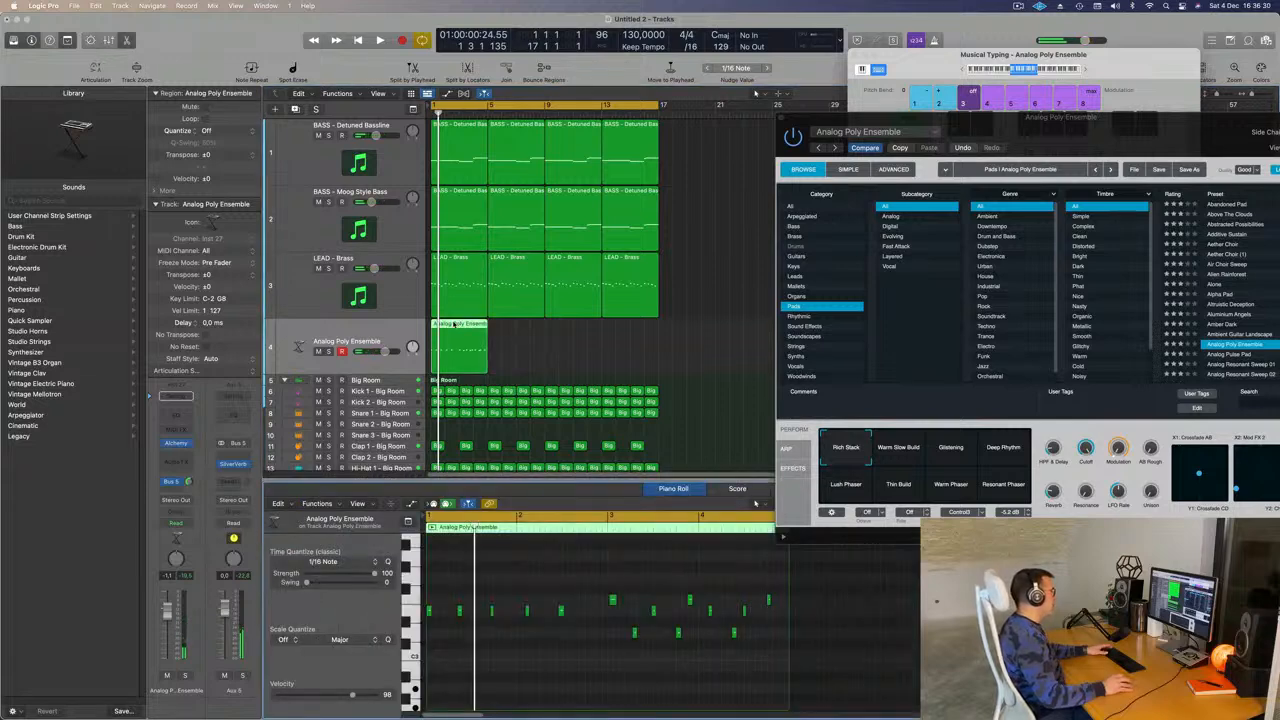
pyautogui.press('super+a')
pyautogui.press('q')
pyautogui.click(520, 685)
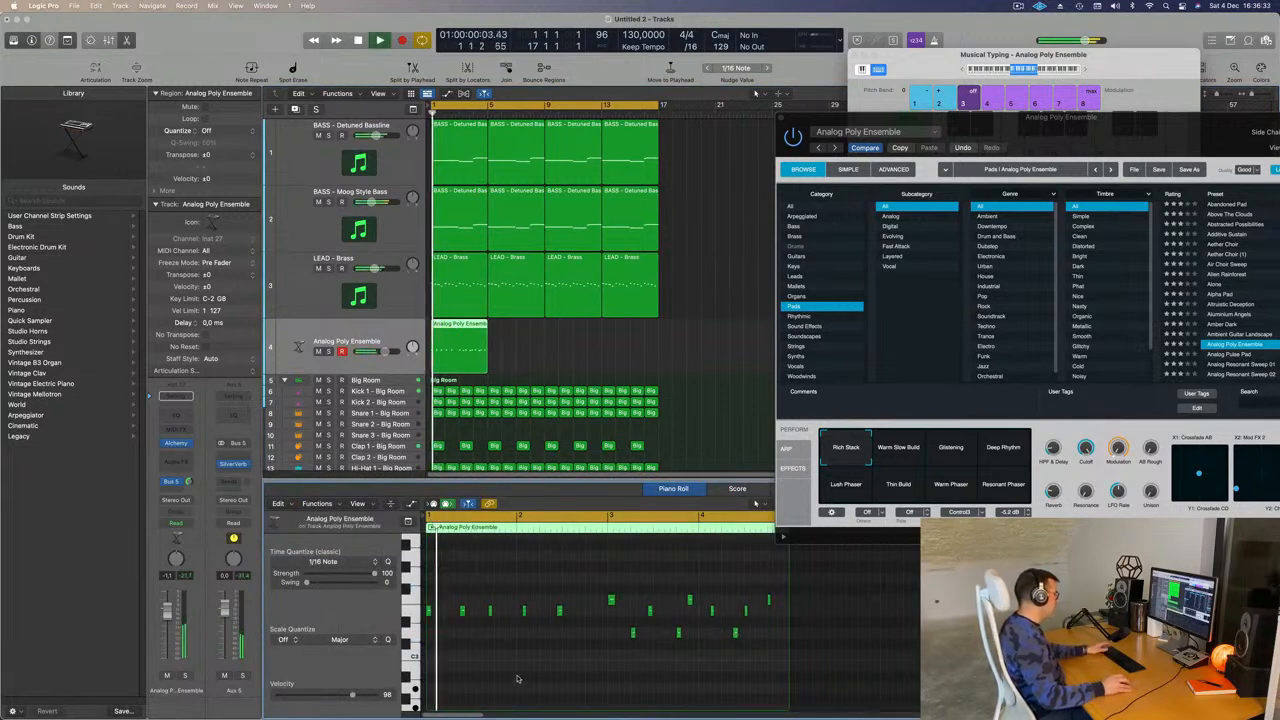
pyautogui.press('super+Right')
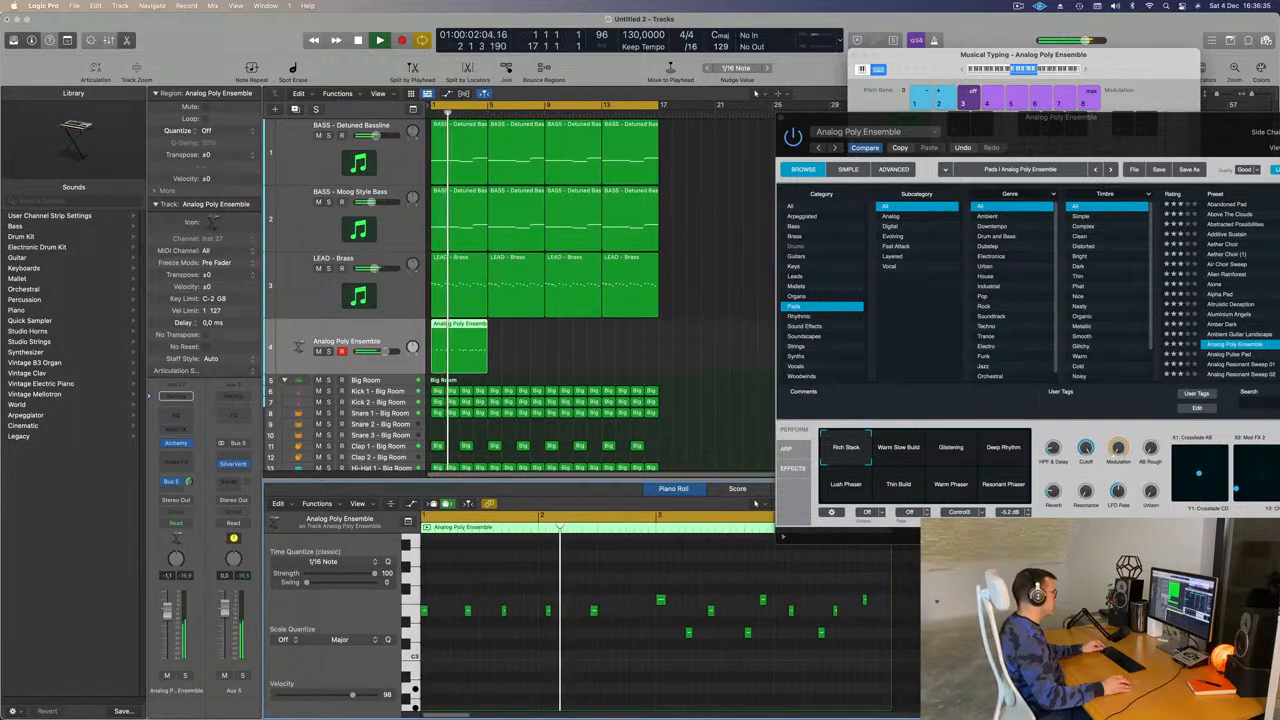
pyautogui.press('super+Left')
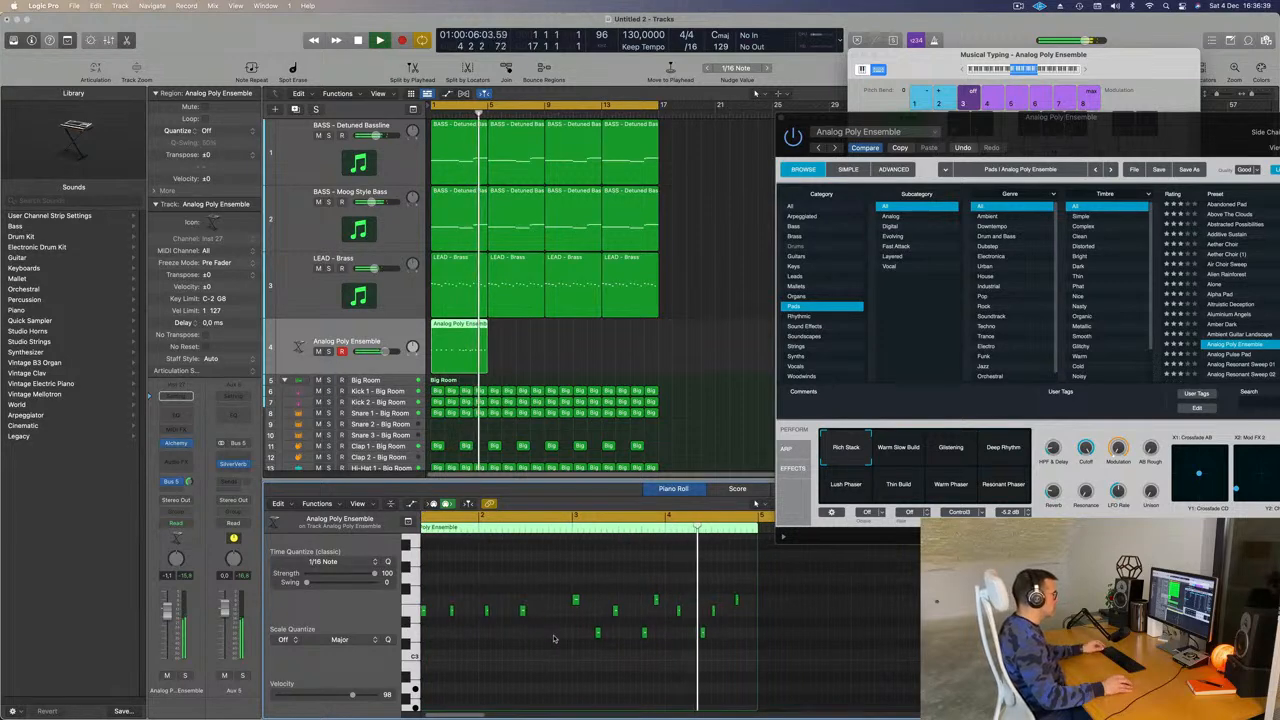
# Insert a Channel EQ on the Analog Poly Ensemble track and set its low cut to 550 Hz at 12 dB/Oct
pyautogui.moveTo(784, 117); pyautogui.dragTo(483, 108)
pyautogui.click(483, 108)
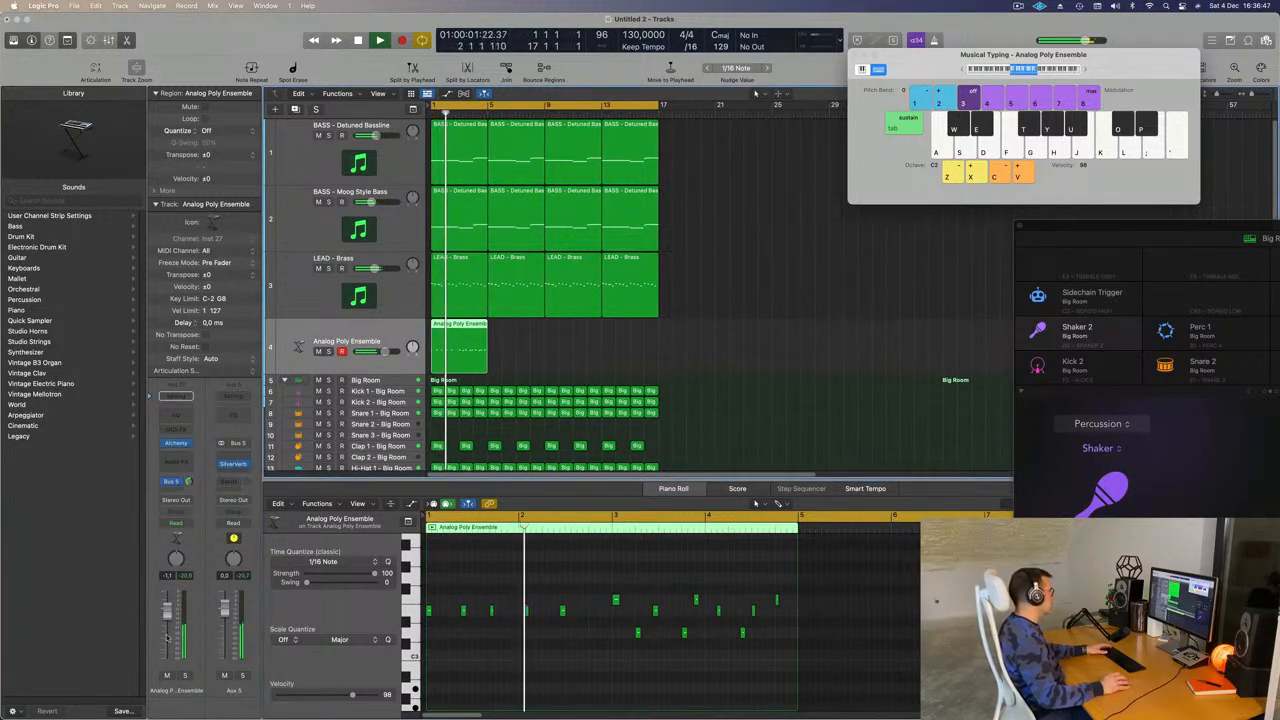
pyautogui.click(180, 416)
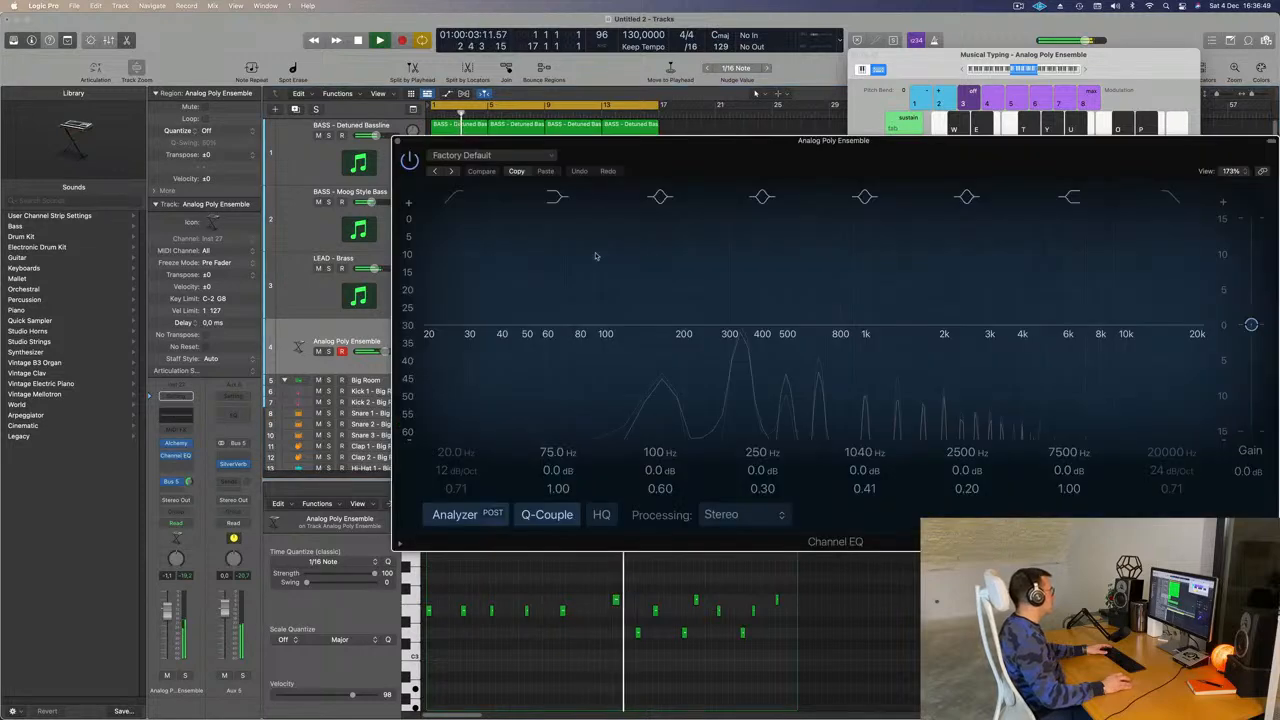
pyautogui.click(296, 205)
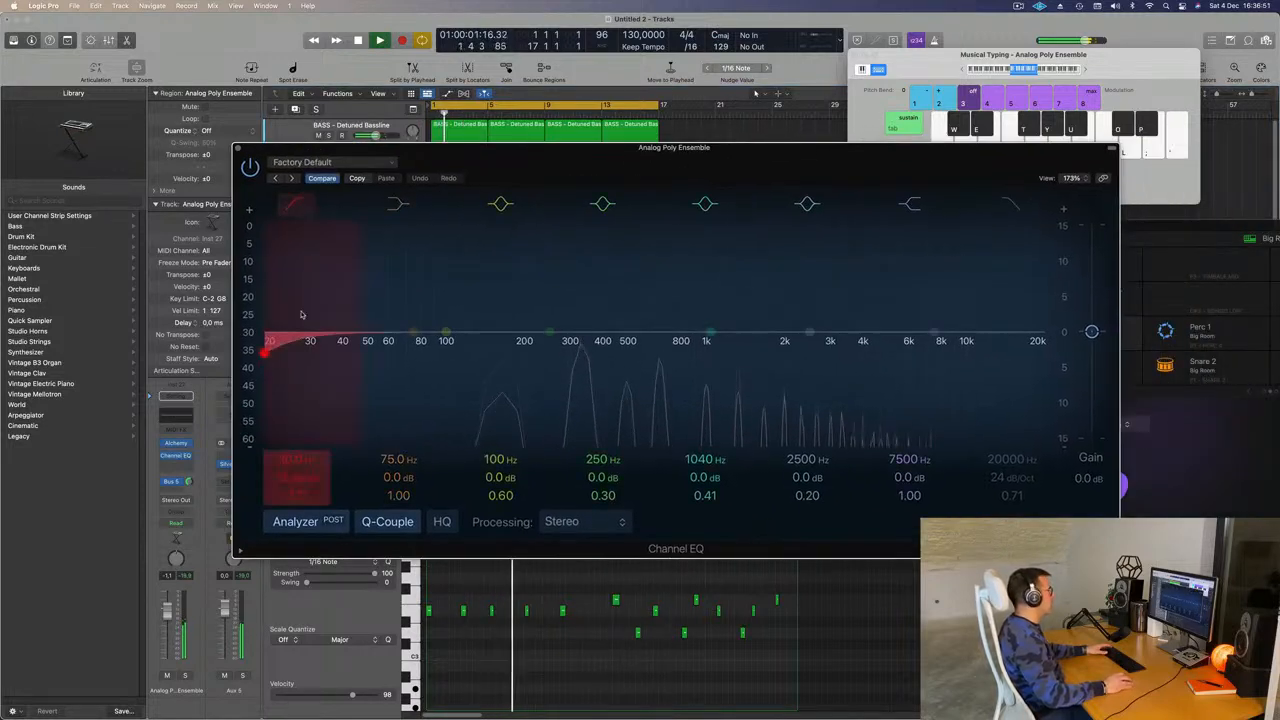
pyautogui.moveTo(303, 314); pyautogui.dragTo(674, 249)
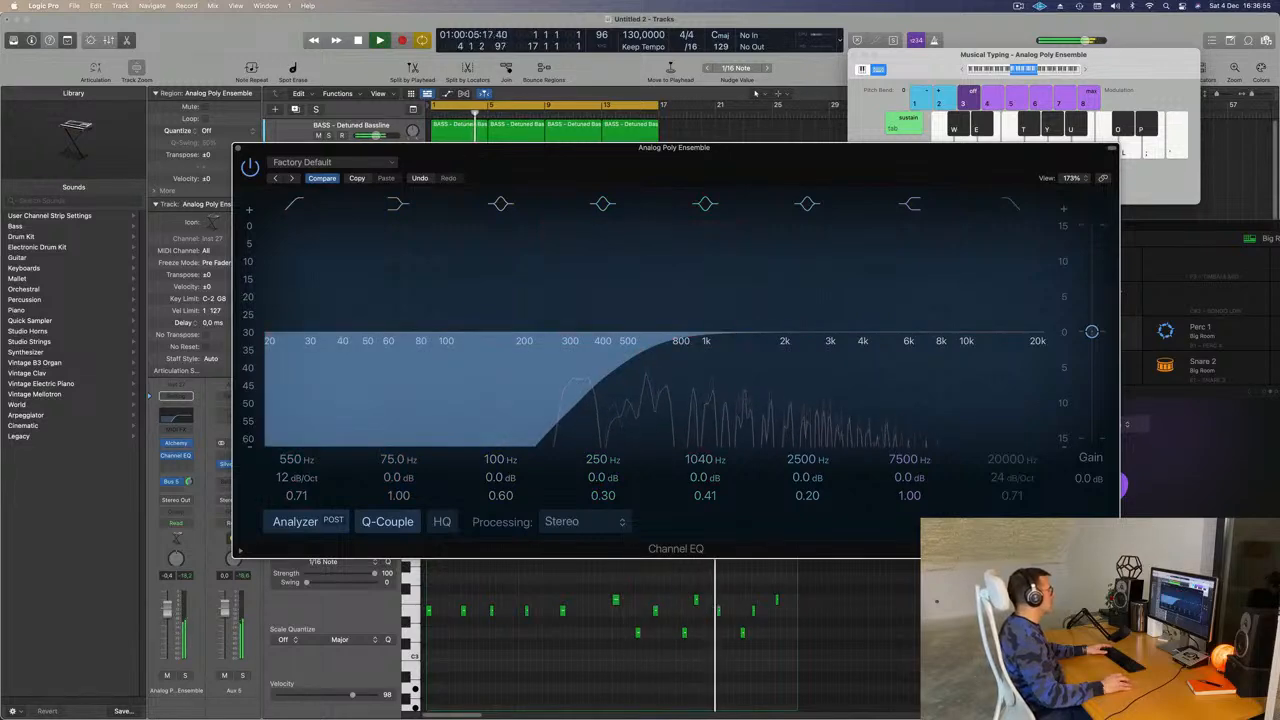
pyautogui.moveTo(610, 171); pyautogui.dragTo(650, 180)
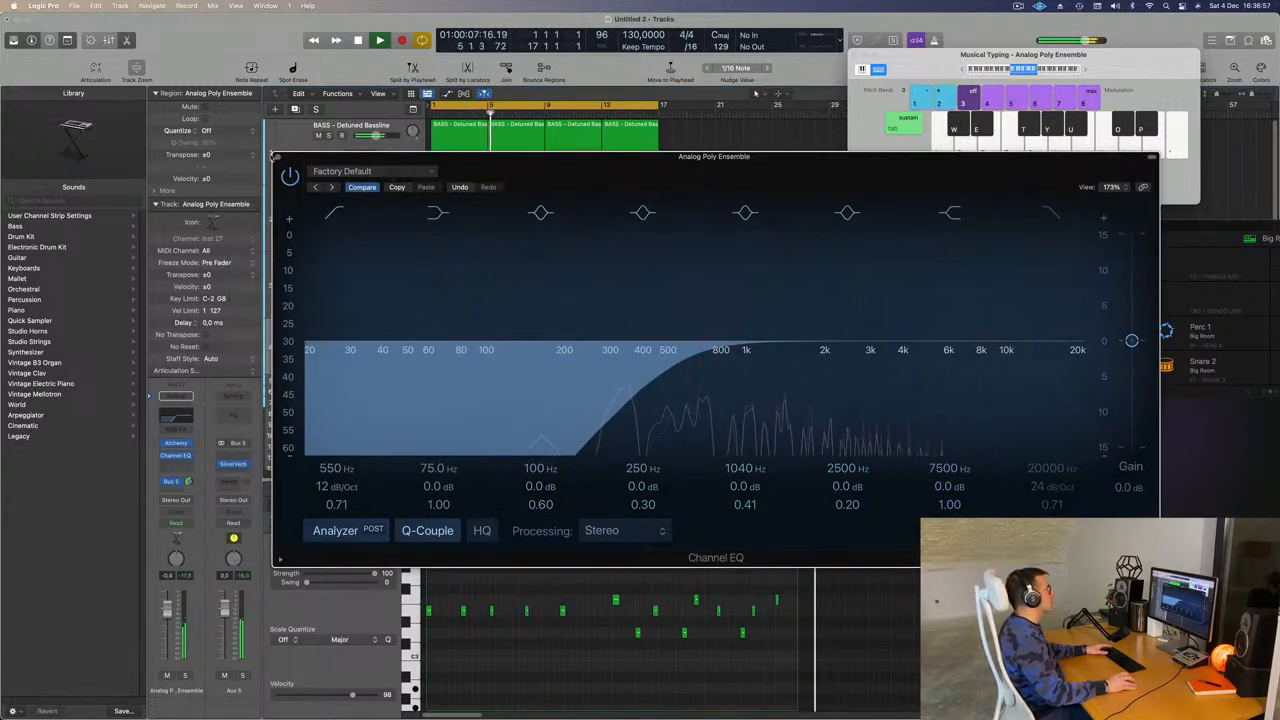
pyautogui.press('super+w')
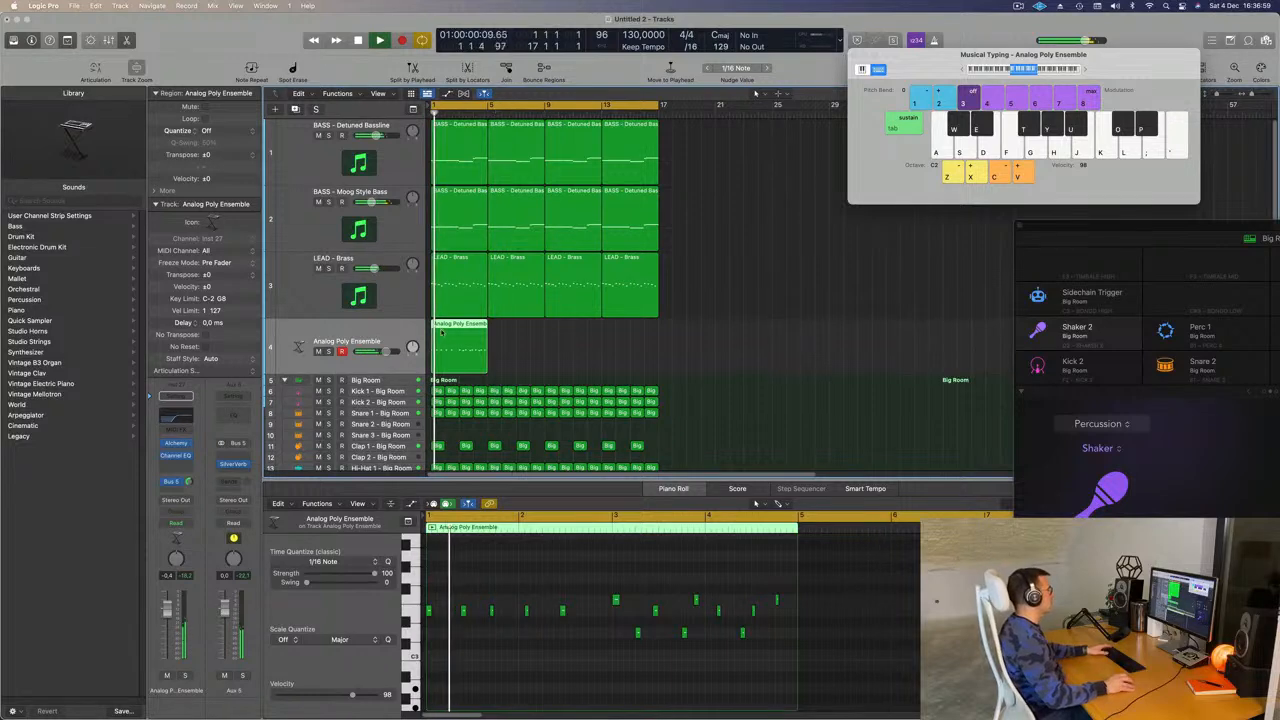
# Copy the Analog Poly Ensemble region to bar 9 on the same track and play the arrangement from the start
pyautogui.moveTo(467, 340); pyautogui.dragTo(581, 305)
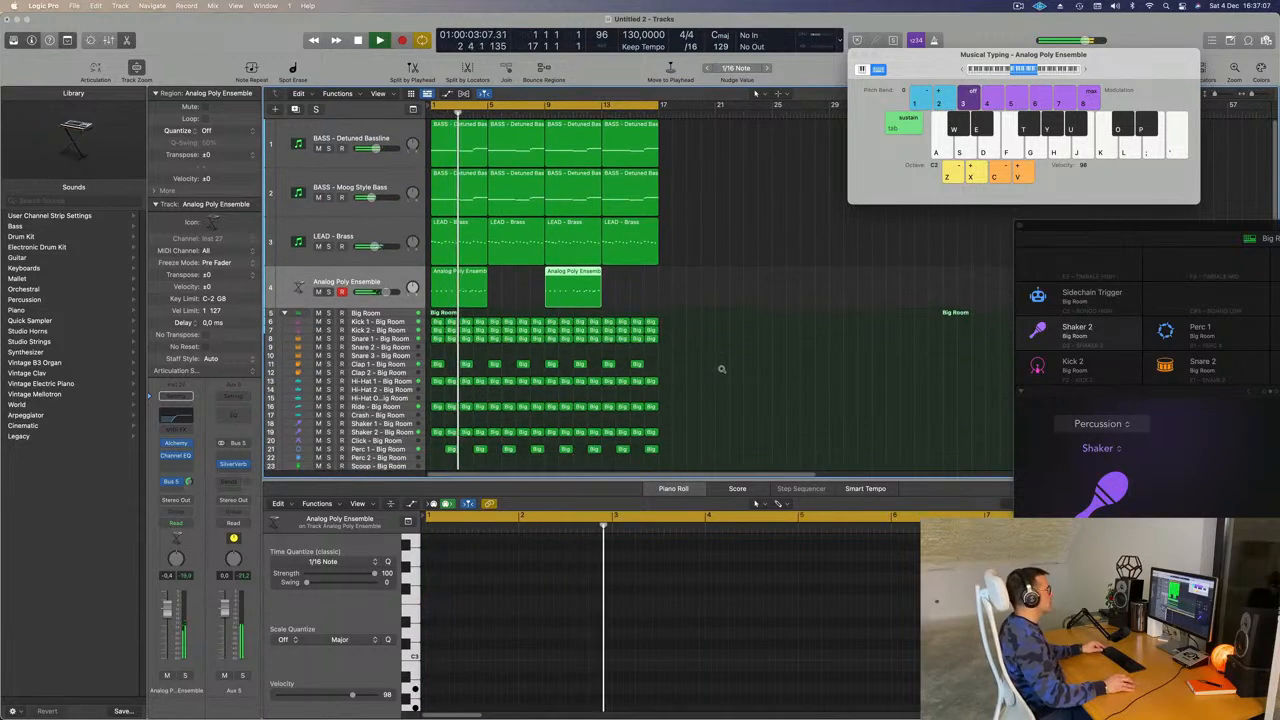
pyautogui.click(694, 278)
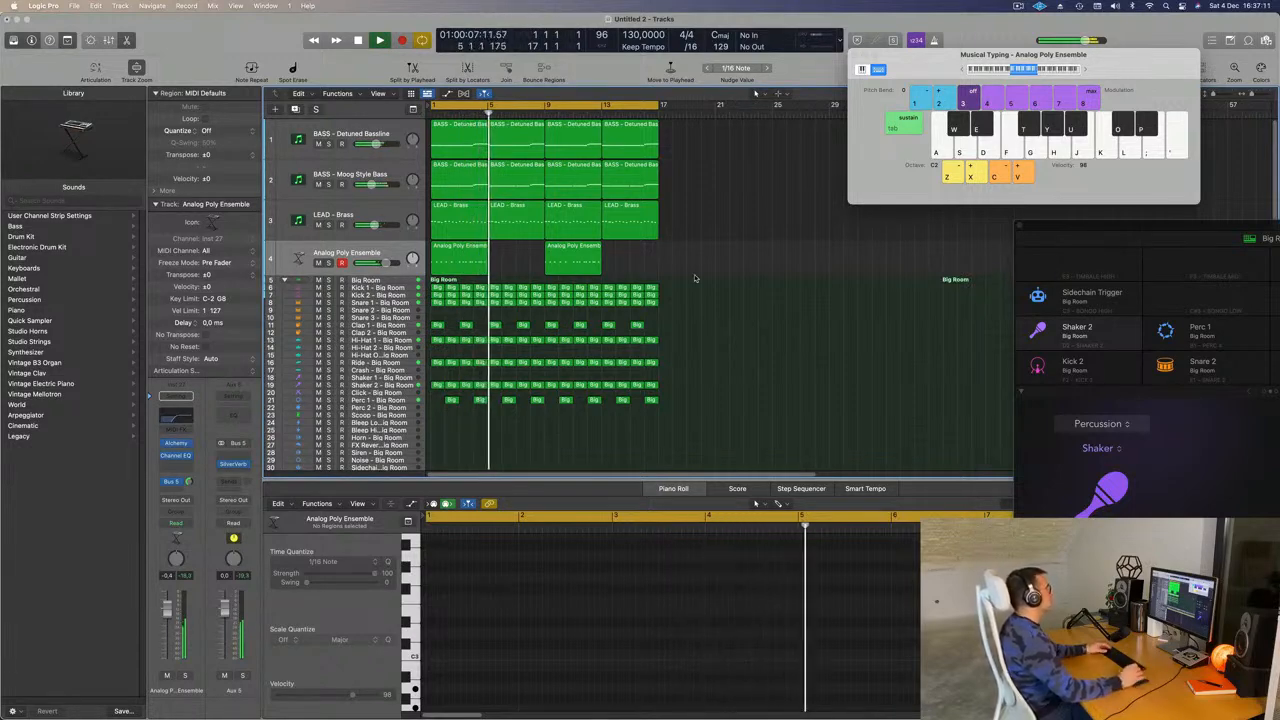
pyautogui.press('Return')
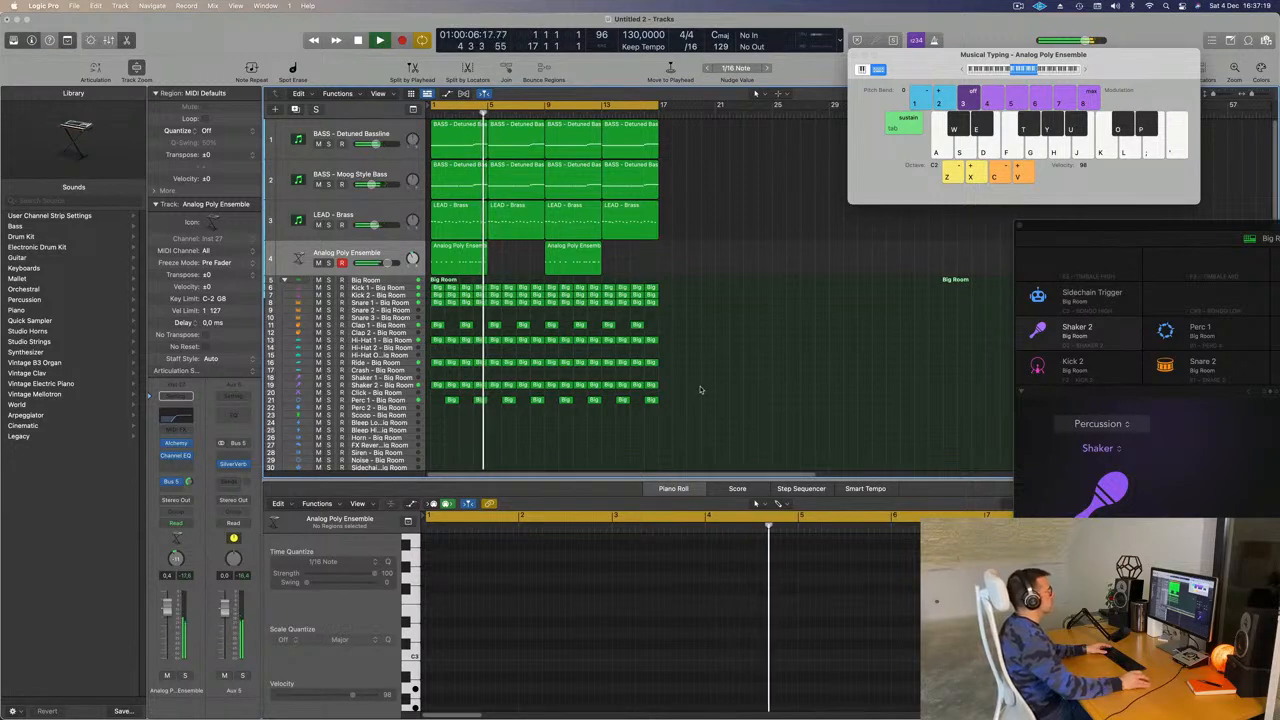
pyautogui.scroll(-1, 734, 339)
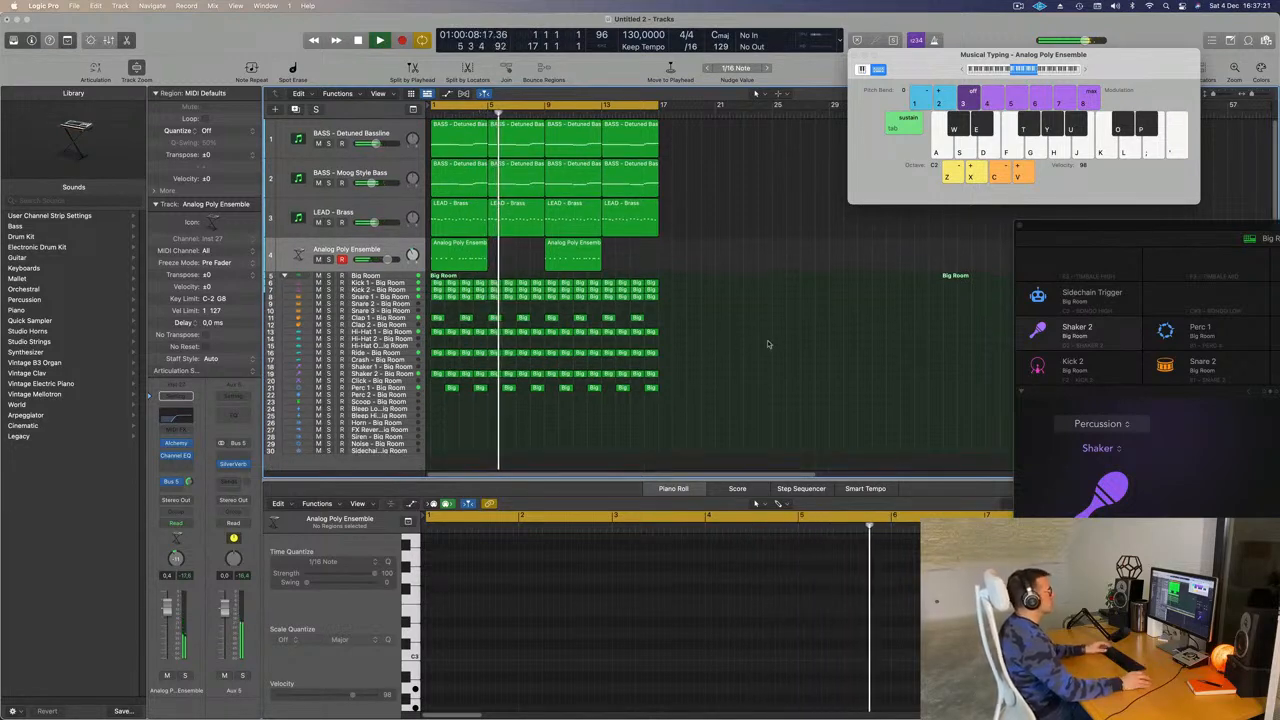
pyautogui.press('Return')
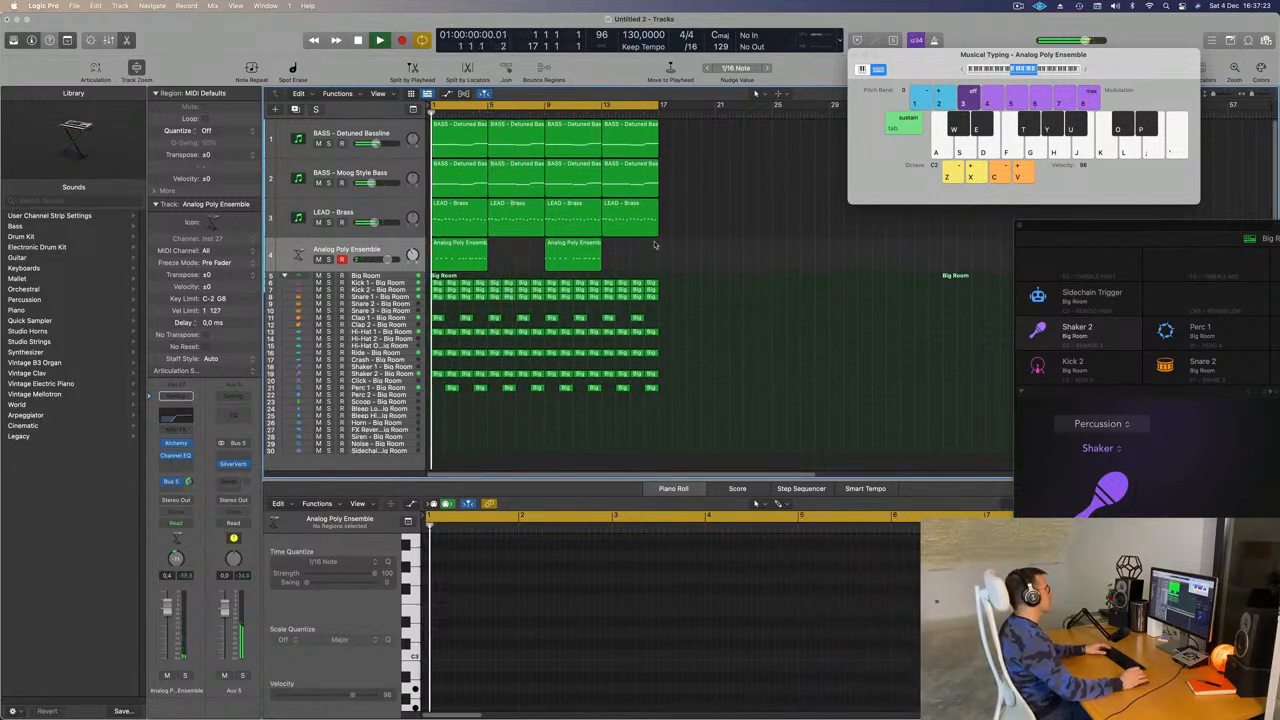
# Duplicate the Analog Poly Ensemble track with its settings and move the bar 1 region to bar 5 on the duplicate
pyautogui.click(383, 246)
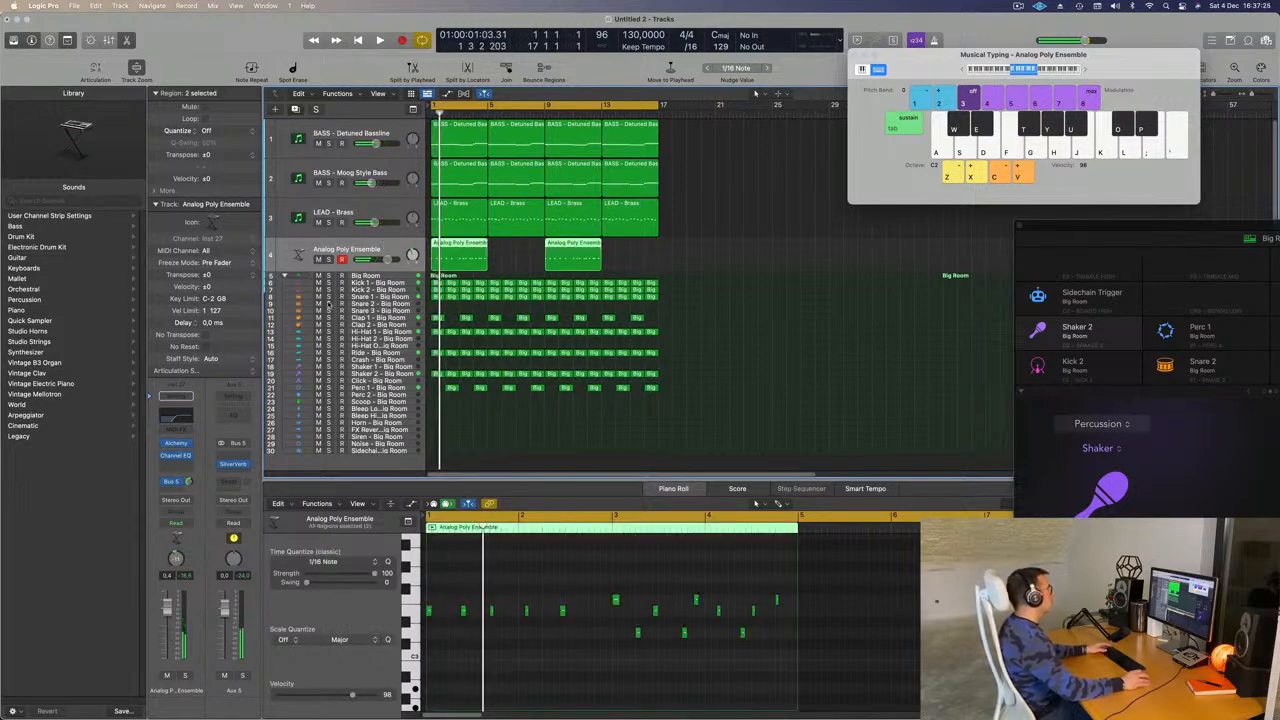
pyautogui.press('super+d')
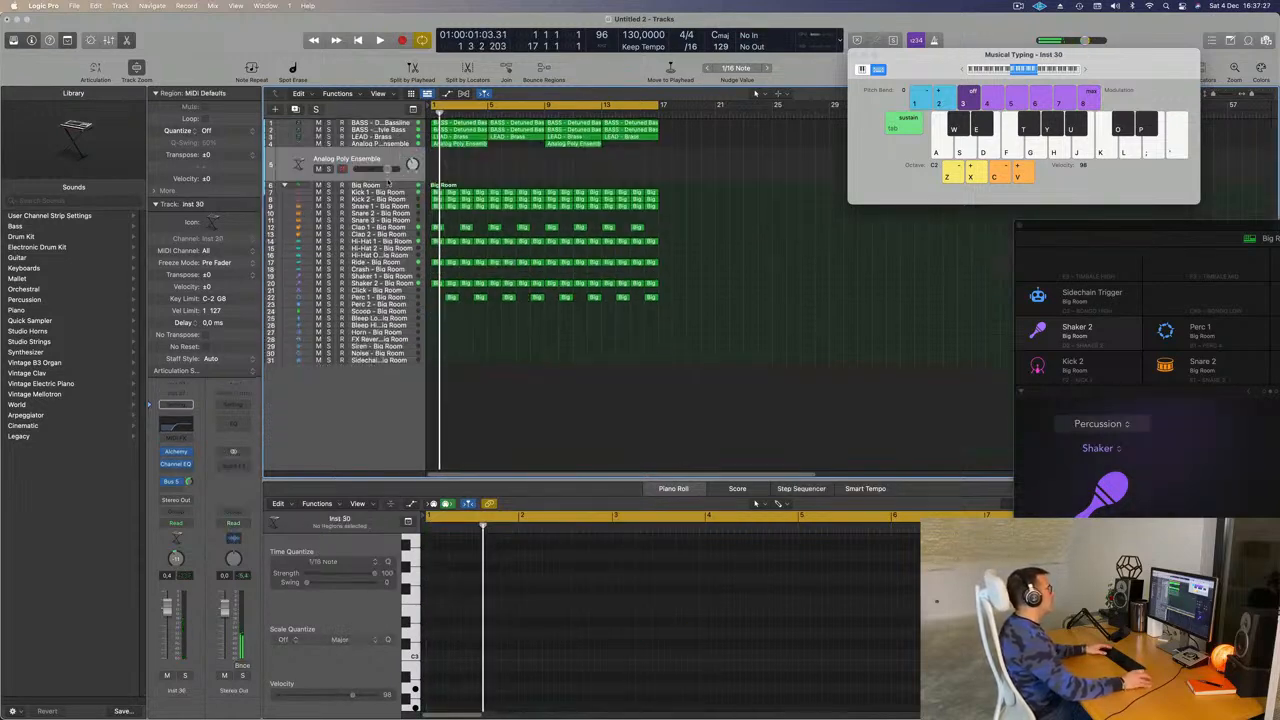
pyautogui.moveTo(392, 180); pyautogui.dragTo(486, 266)
pyautogui.scroll(2, 486, 266)
pyautogui.moveTo(466, 170); pyautogui.dragTo(522, 198)
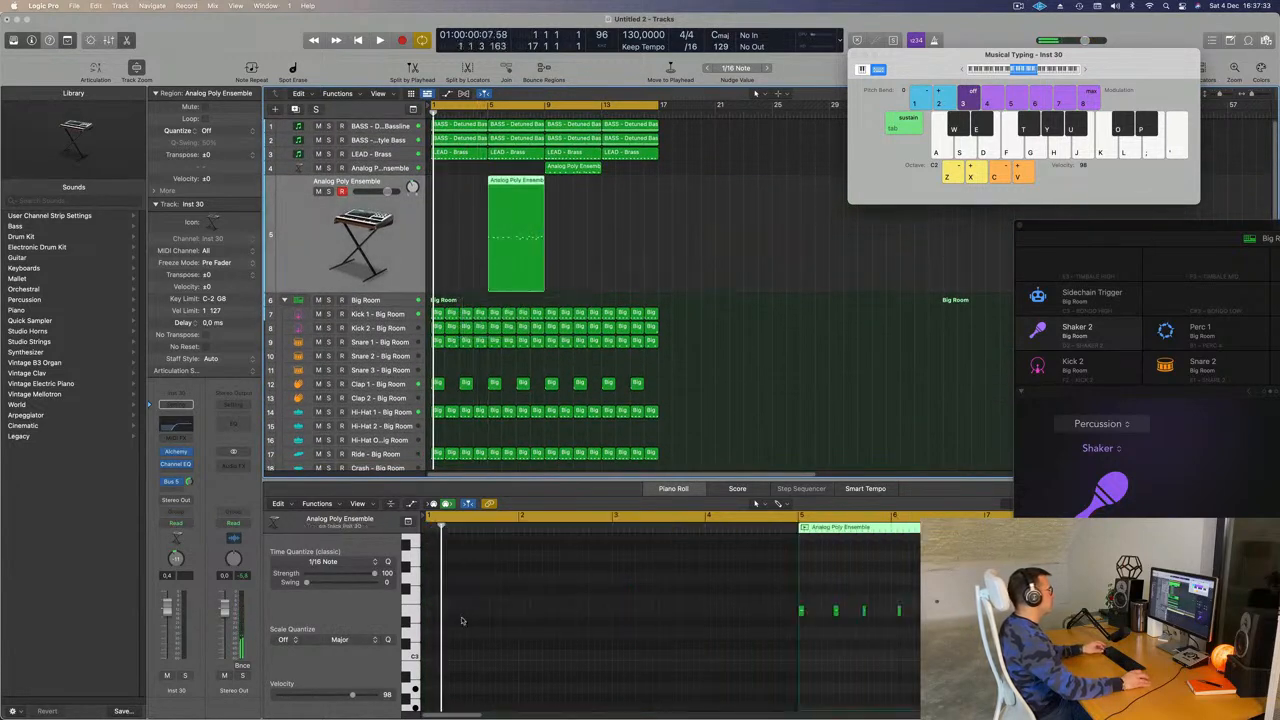
# Delete all notes except the first in the bar 5 region and lengthen that note to end at bar 7
pyautogui.scroll(-3, 884, 595)
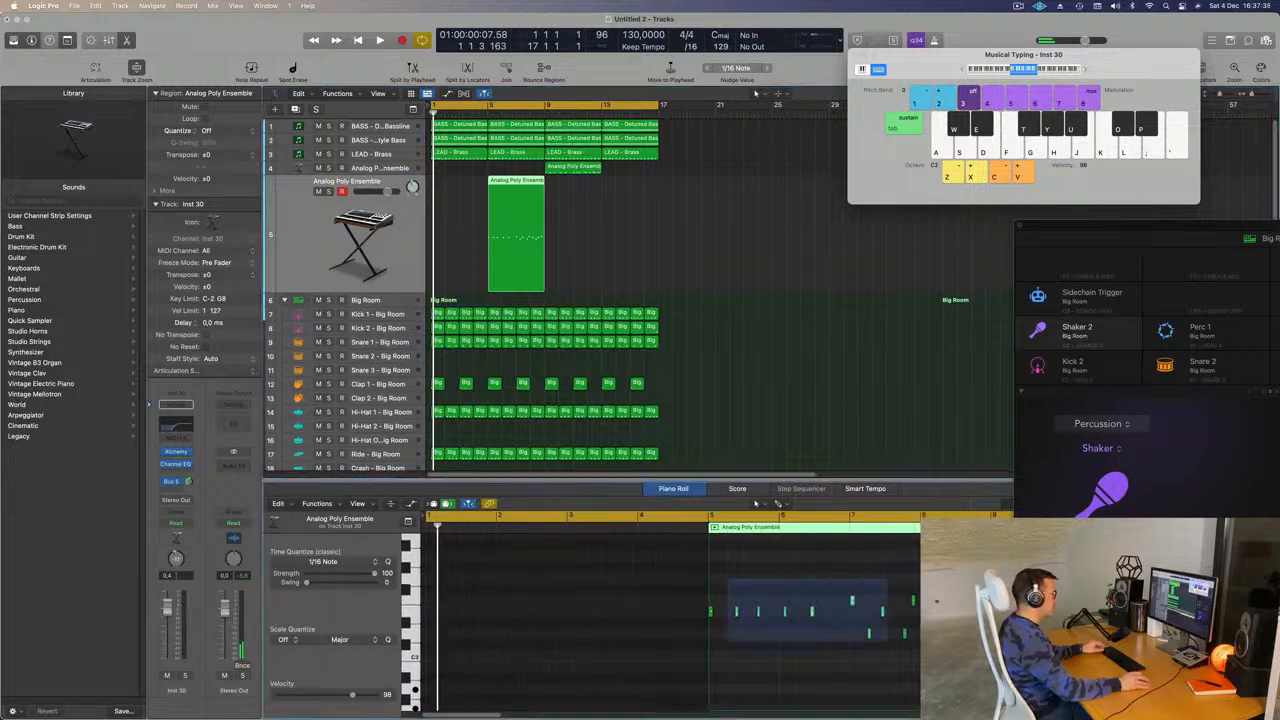
pyautogui.moveTo(728, 578); pyautogui.dragTo(920, 670)
pyautogui.press('Delete')
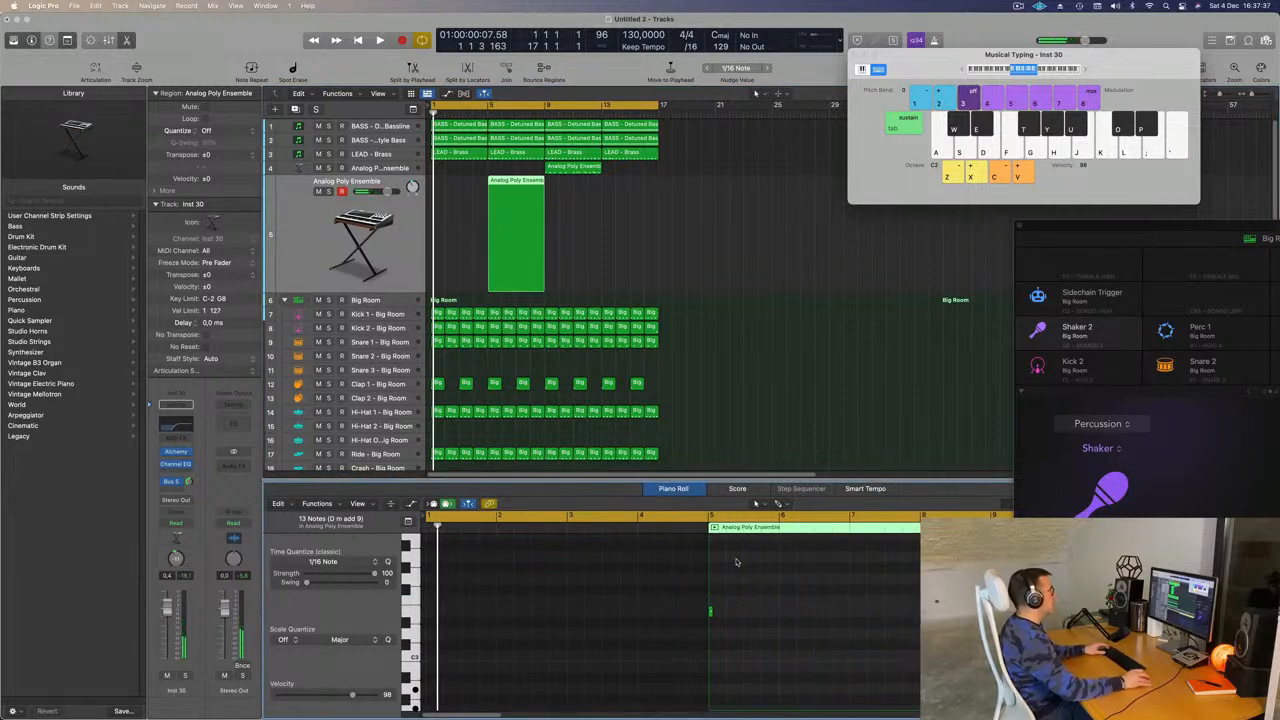
pyautogui.click(712, 611)
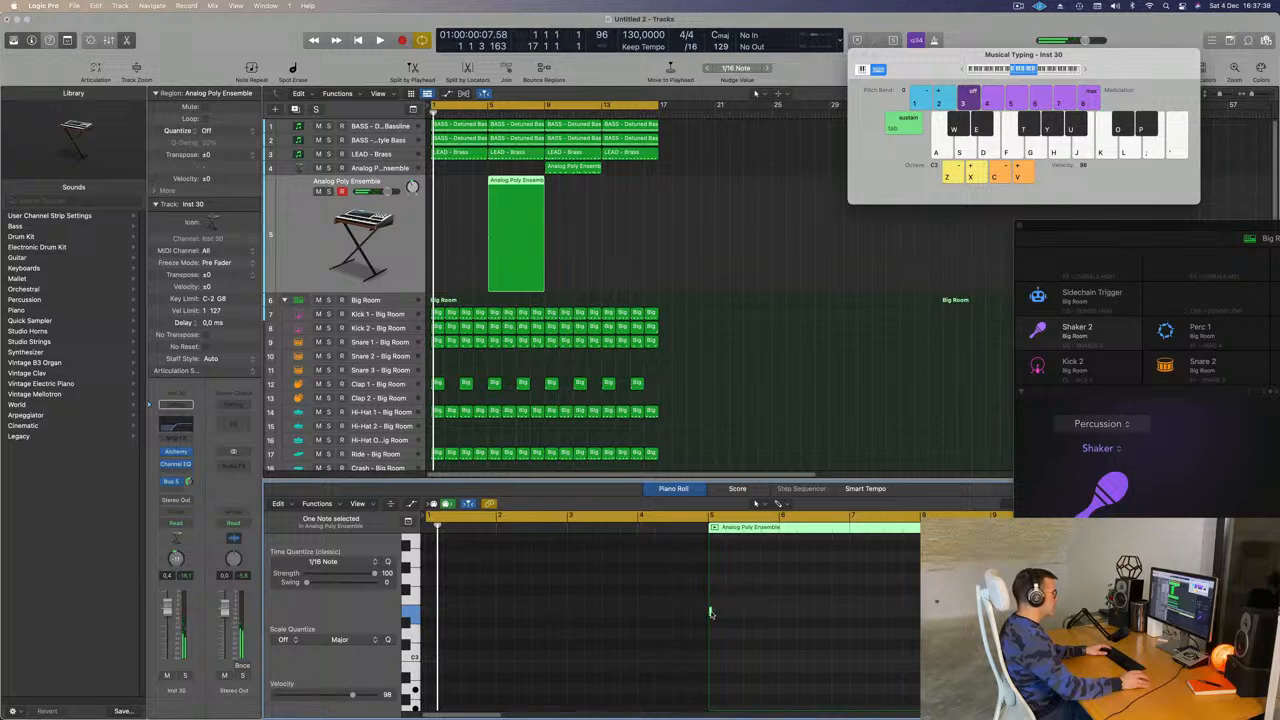
pyautogui.moveTo(712, 611); pyautogui.dragTo(847, 621)
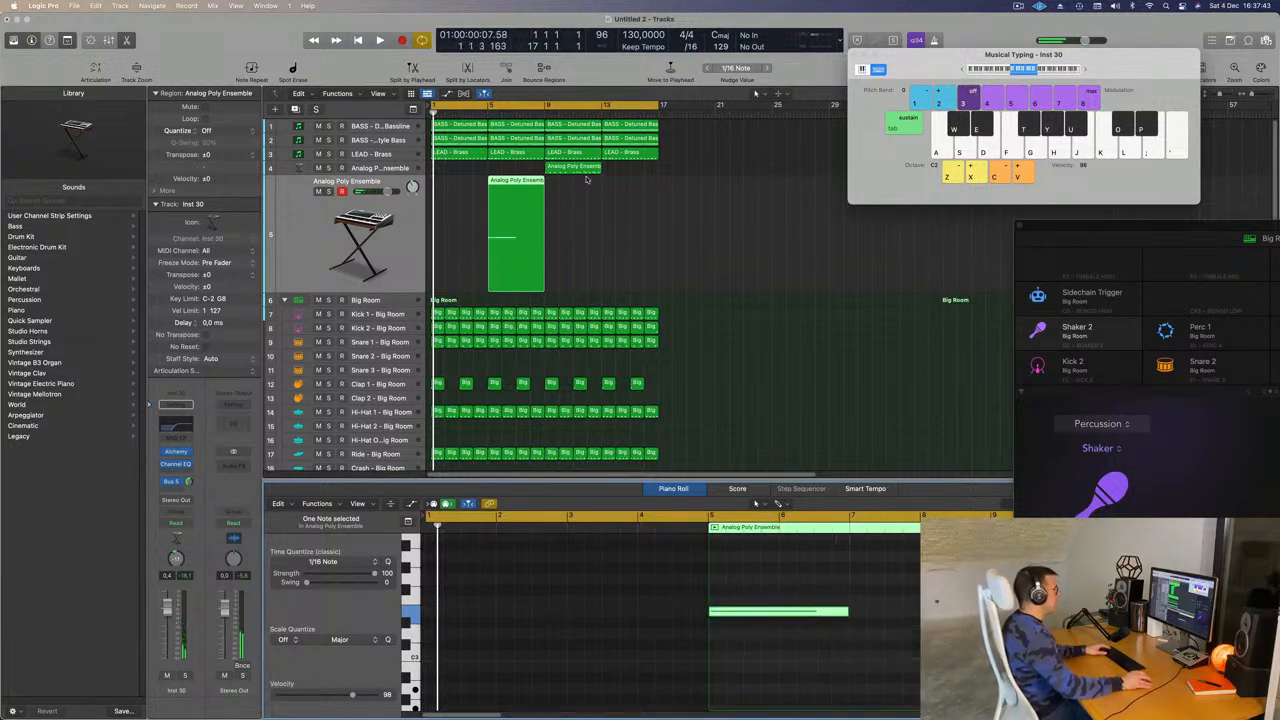
# Copy the bar 9 Analog Poly Ensemble region back to bar 1, mute the LEAD - Brass track and play back
pyautogui.moveTo(577, 173); pyautogui.dragTo(464, 175)
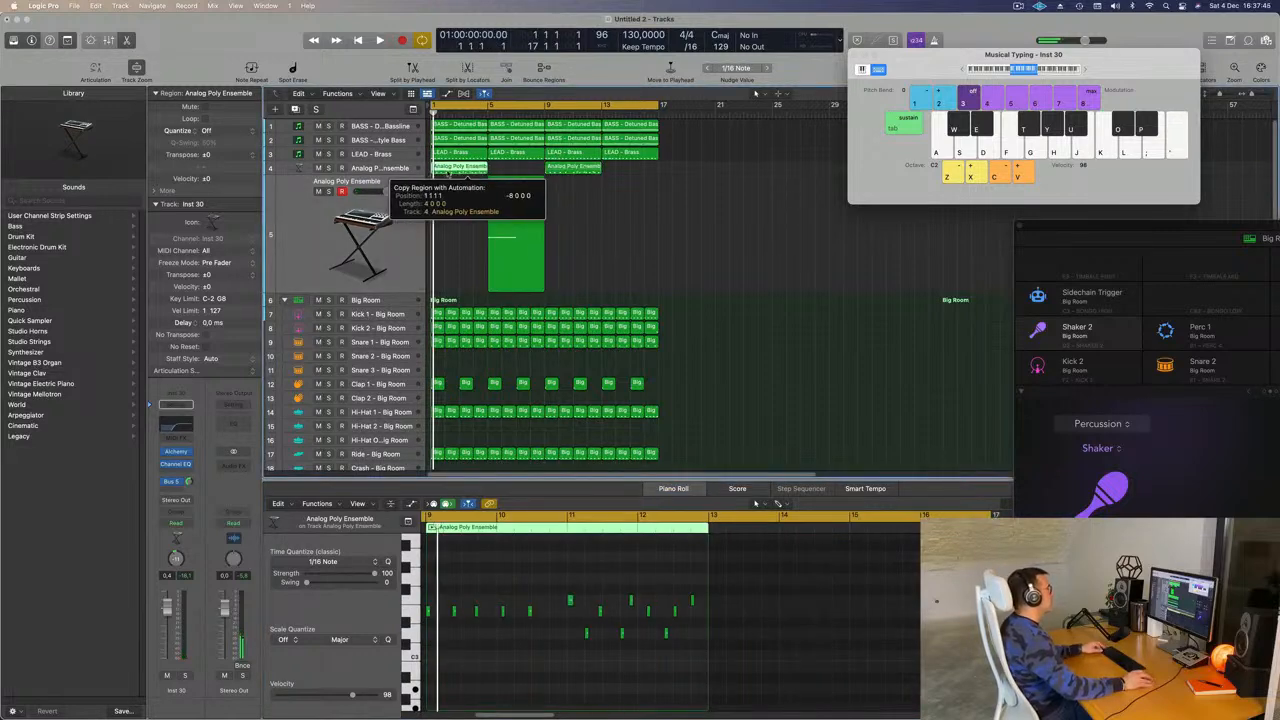
pyautogui.press('space')
pyautogui.press('space')
pyautogui.press('v')
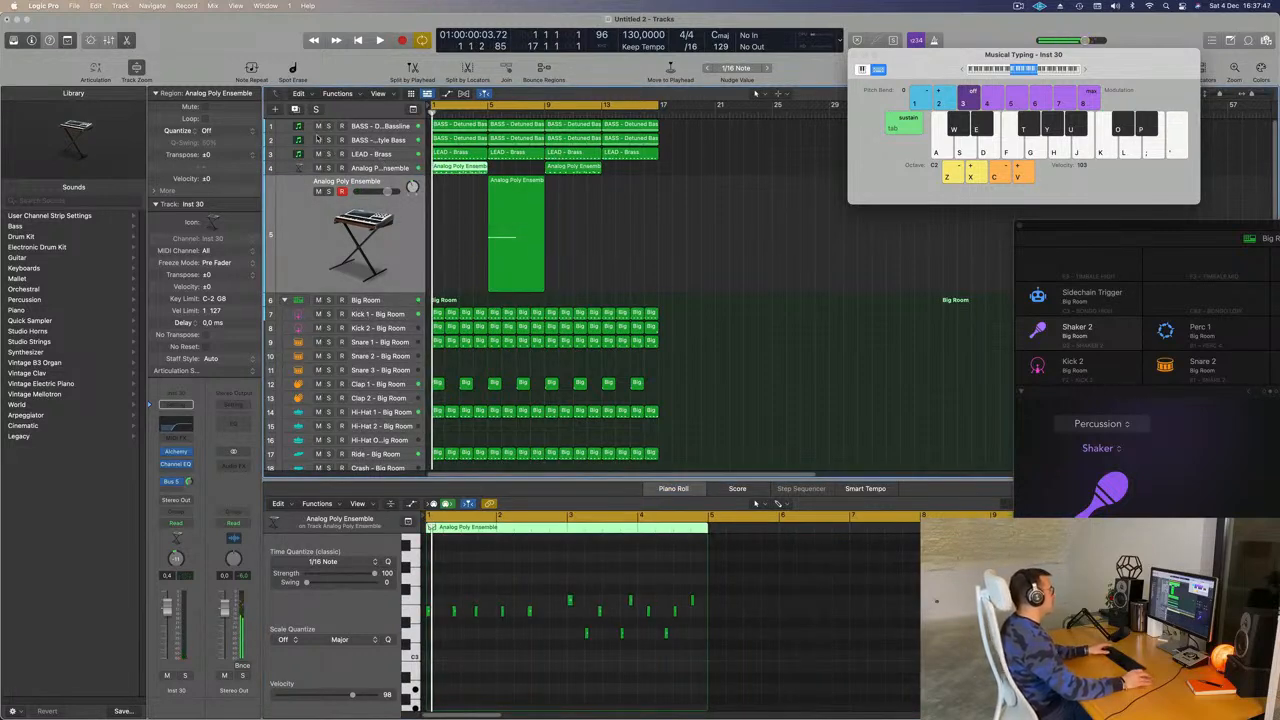
pyautogui.click(316, 154)
pyautogui.press('space')
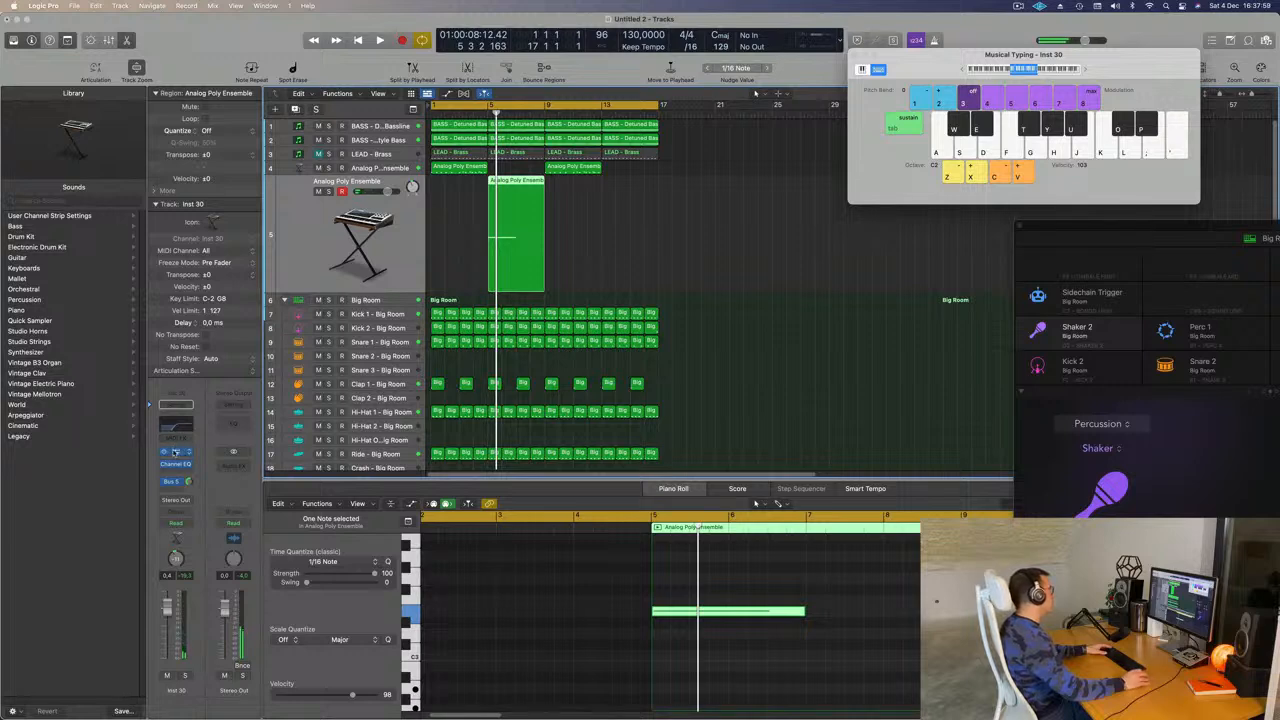
# Open Alchemy on the duplicated track and lower its Channel EQ low cut to 122 Hz
pyautogui.moveTo(708, 143); pyautogui.dragTo(885, 148)
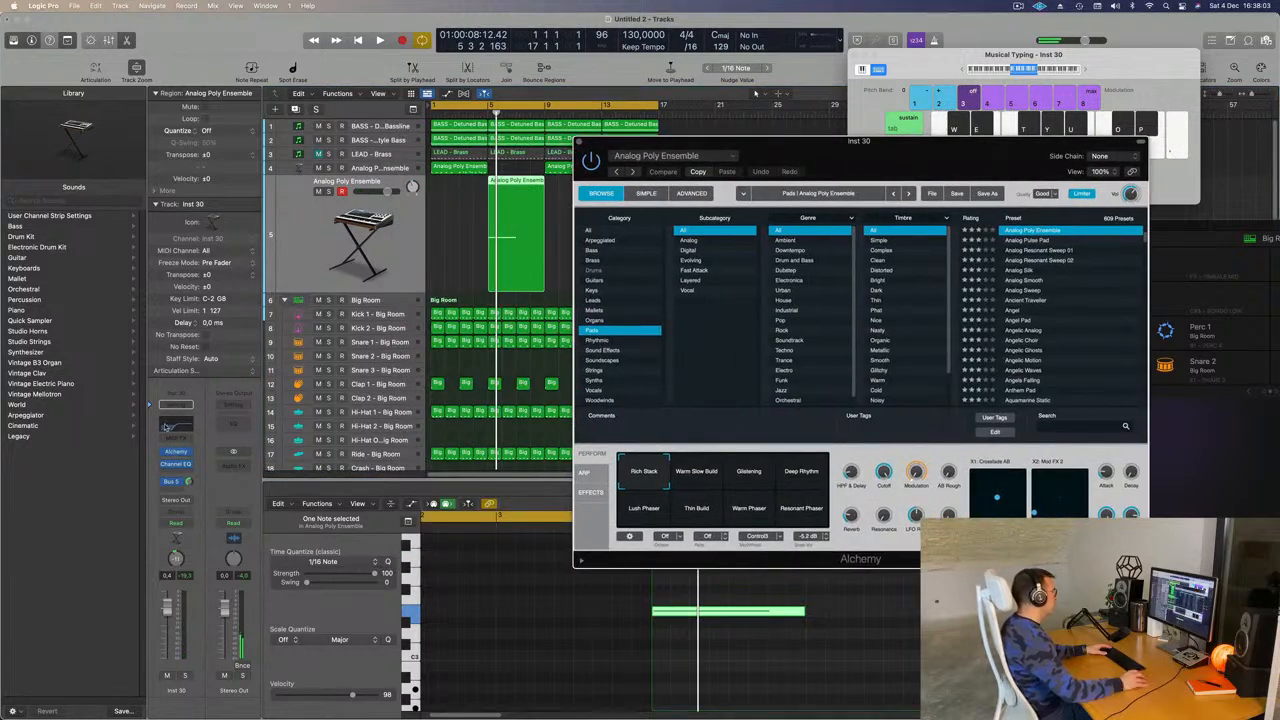
pyautogui.click(166, 427)
pyautogui.moveTo(795, 348); pyautogui.dragTo(630, 350)
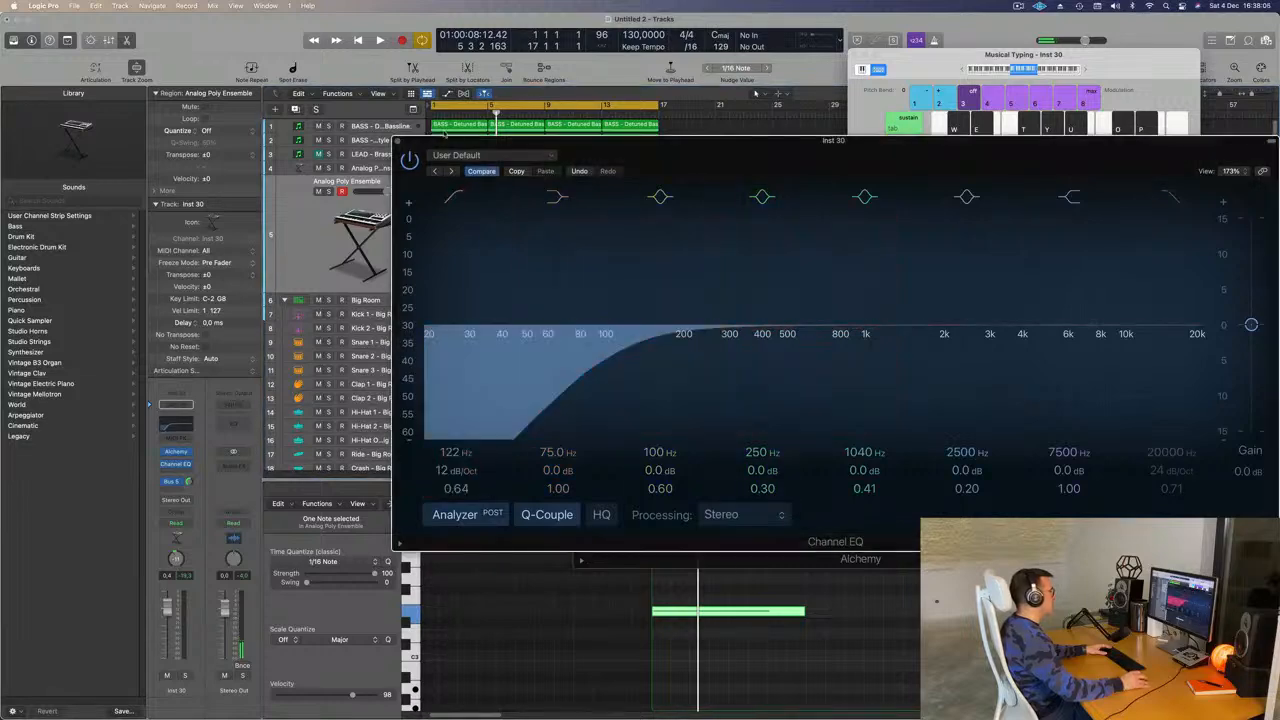
pyautogui.click(398, 142)
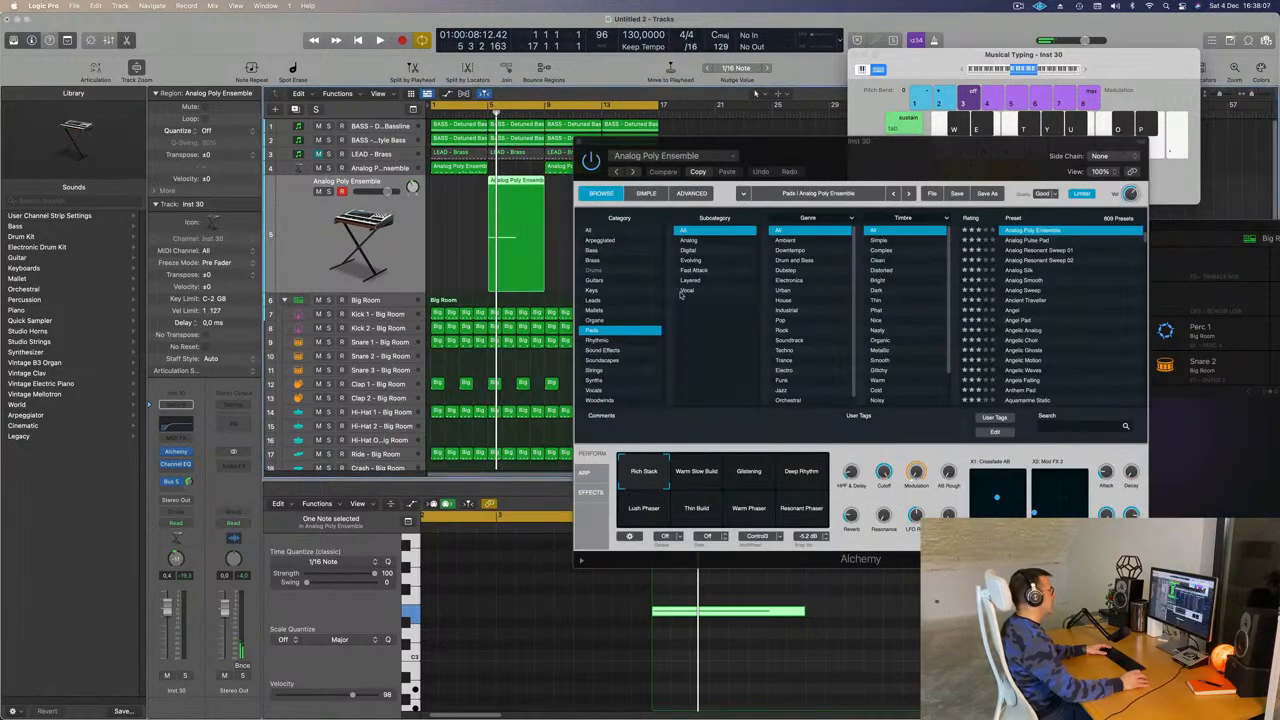
# Load the Blueprint preset from Alchemy's Sound Effects category and start playback
pyautogui.click(598, 350)
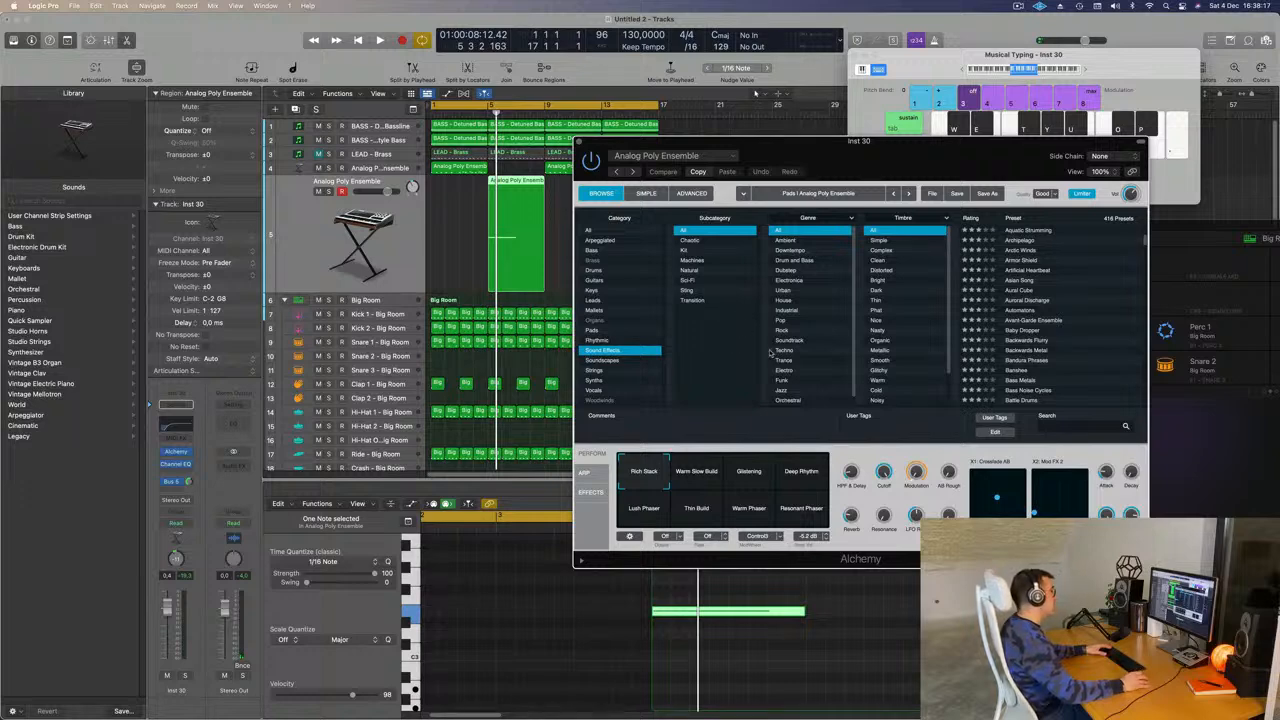
pyautogui.scroll(-5, 1070, 328)
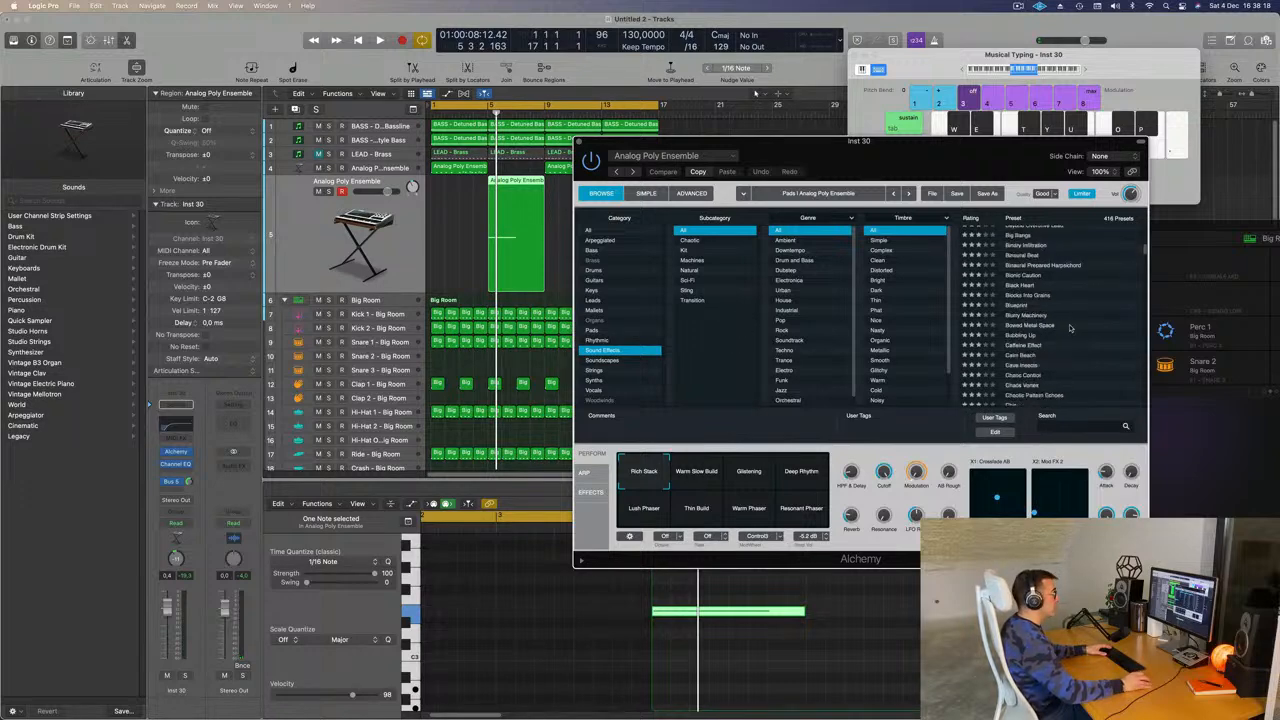
pyautogui.click(1015, 305)
pyautogui.press('space')
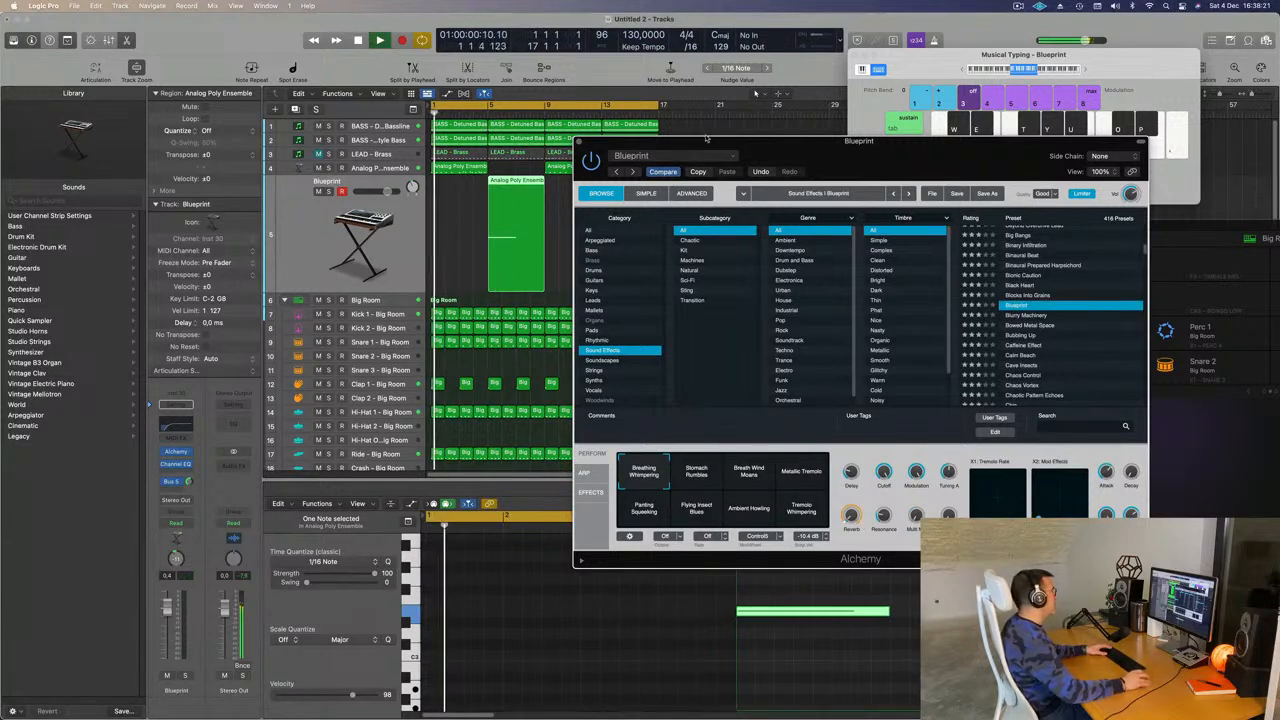
# Move the start of the cycle range to bar 5 and play the looped section with Blueprint
pyautogui.moveTo(706, 138); pyautogui.dragTo(798, 143)
pyautogui.press('space')
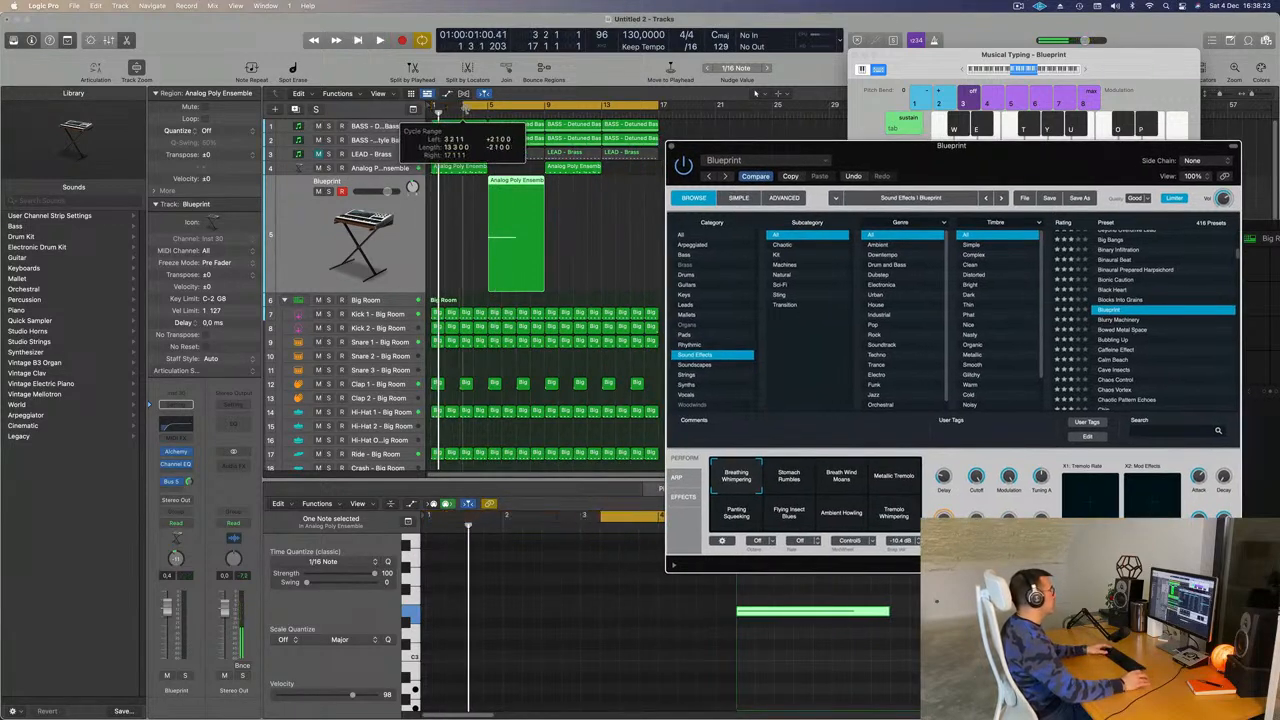
pyautogui.moveTo(466, 107); pyautogui.dragTo(487, 108)
pyautogui.press('space')
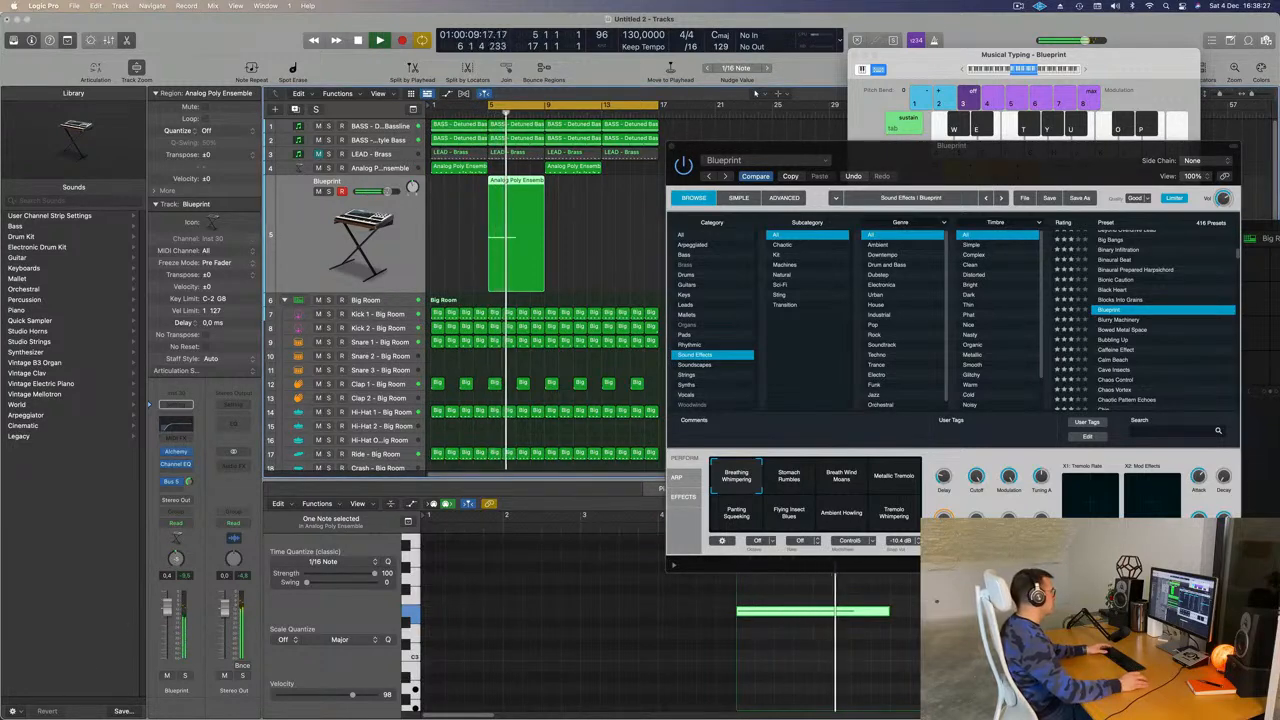
# Load the Chaos Control preset, audition its Sweep Chaos and Comb Over variations during playback, and select Moan Scream
pyautogui.scroll(-4, 1176, 359)
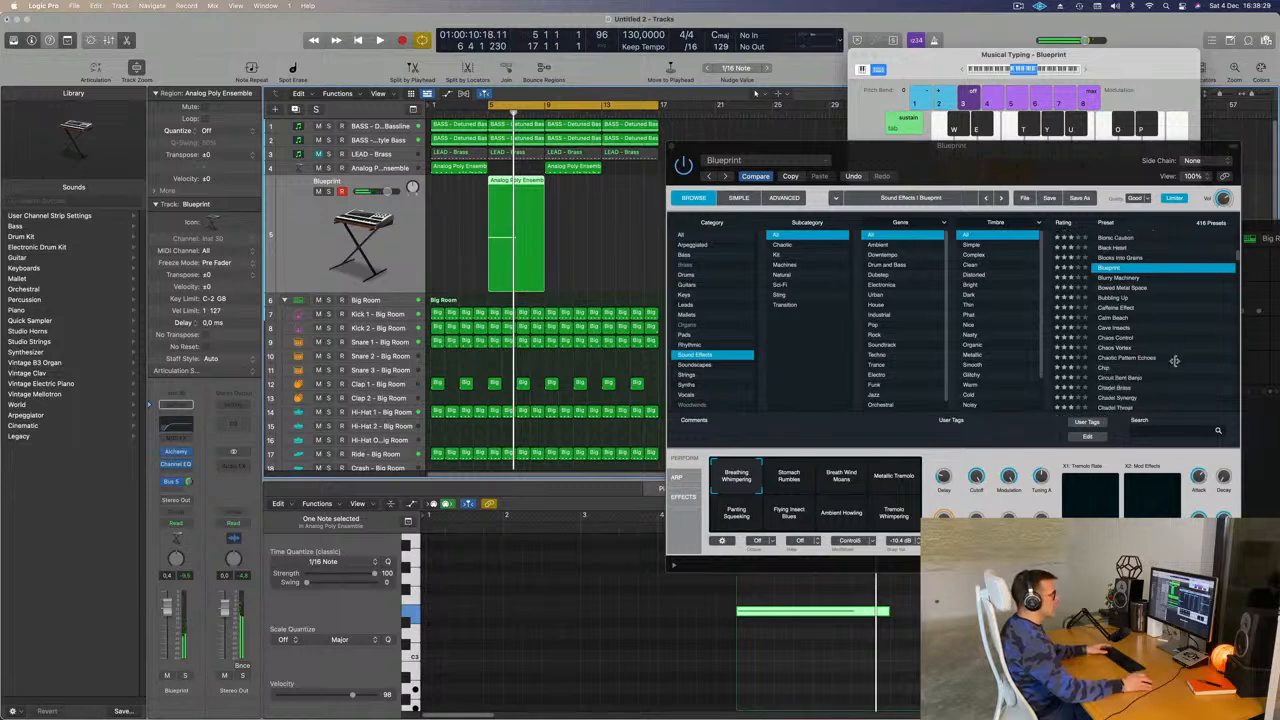
pyautogui.click(1116, 304)
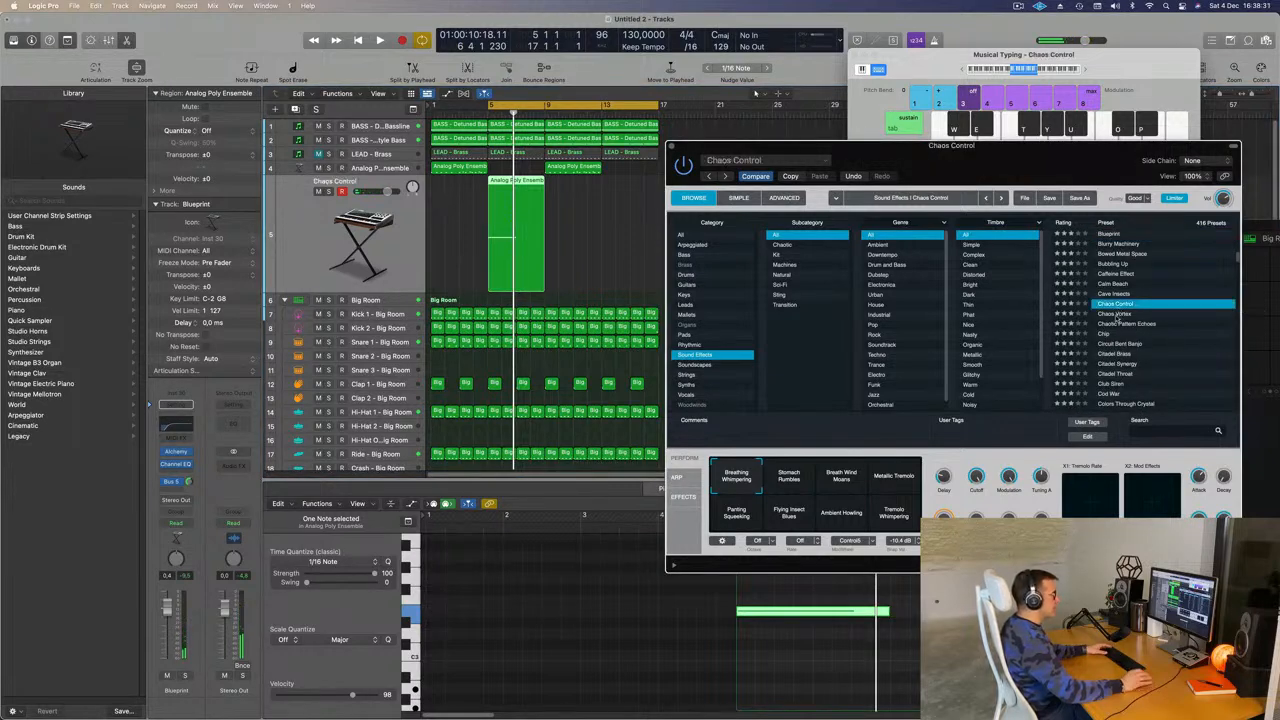
pyautogui.press('space')
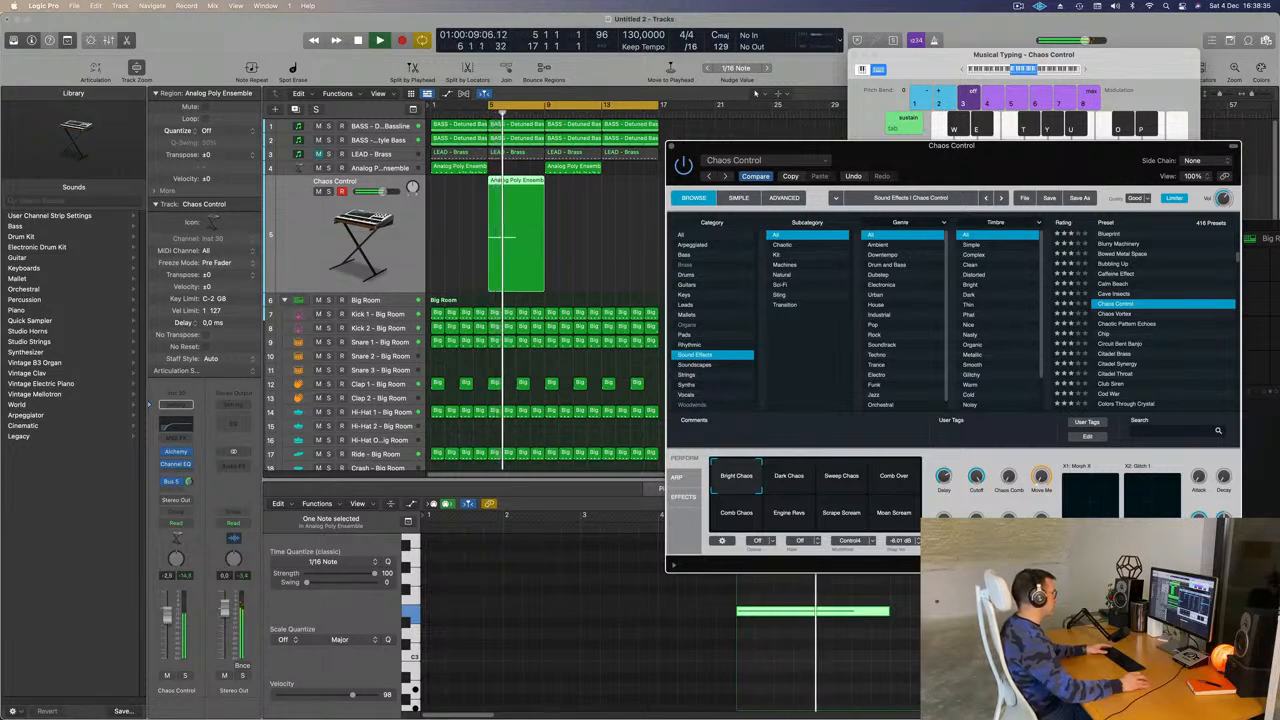
pyautogui.click(852, 487)
pyautogui.press('space')
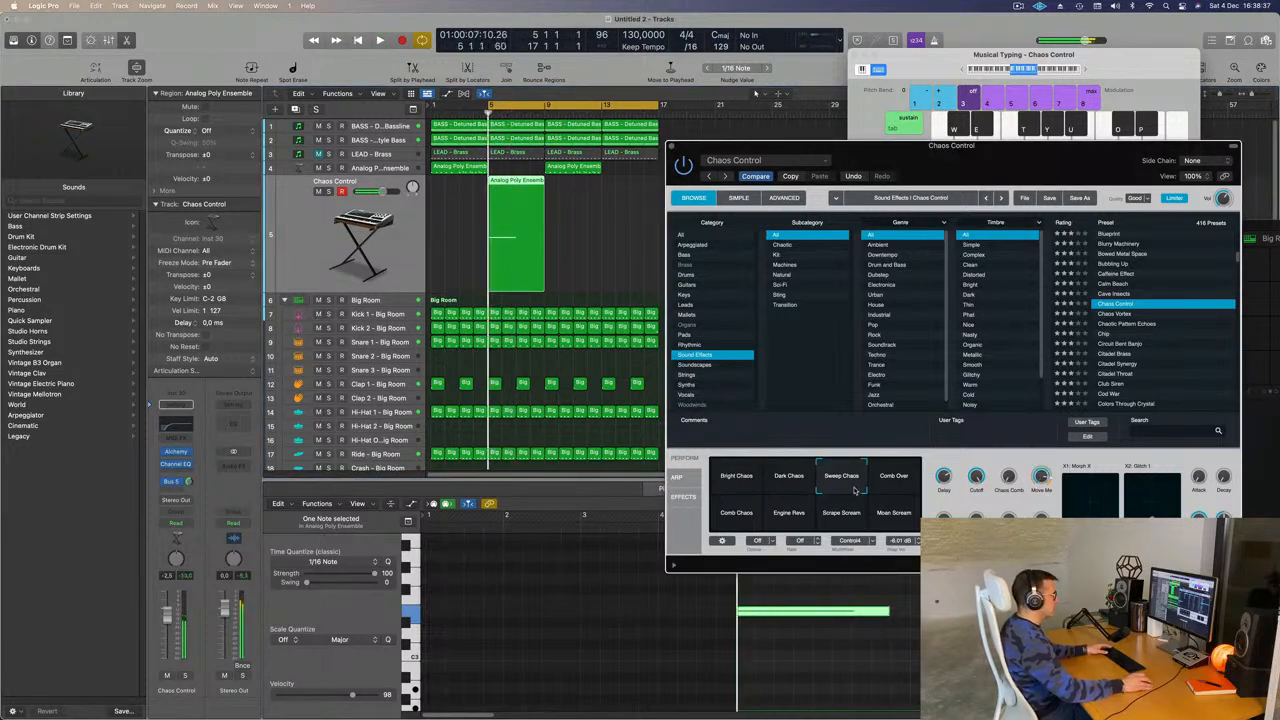
pyautogui.click(905, 480)
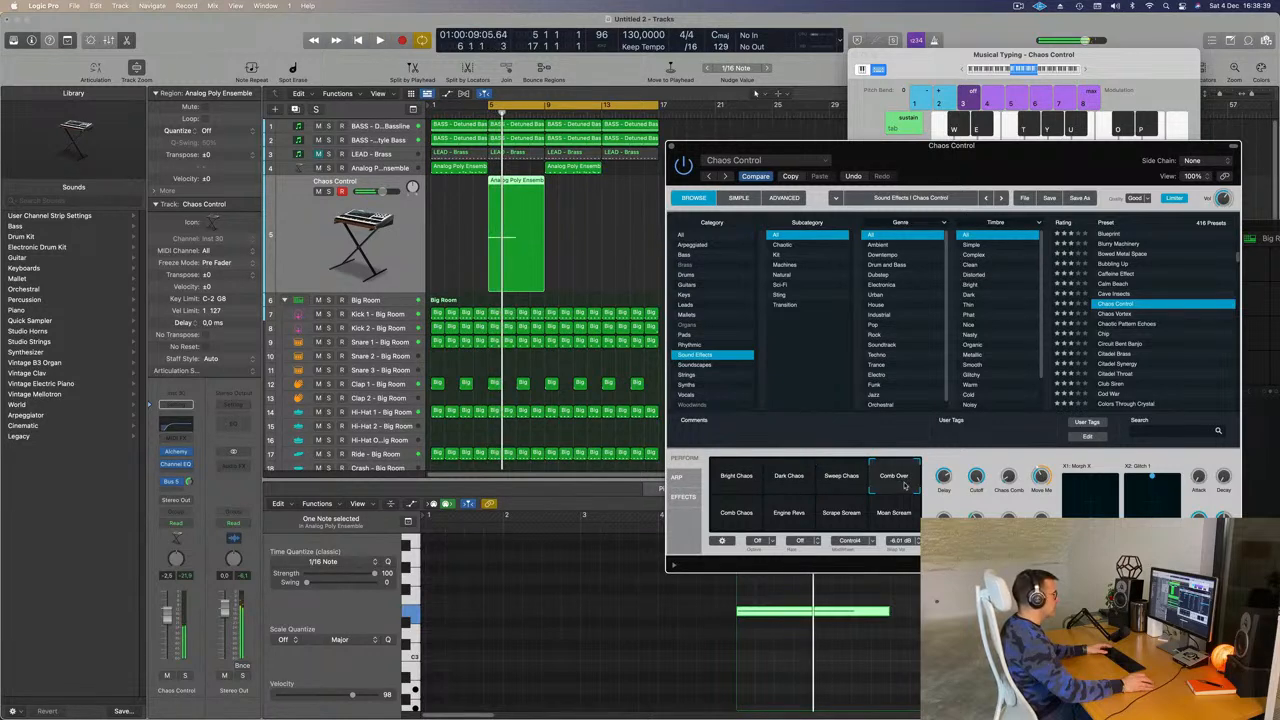
pyautogui.click(900, 516)
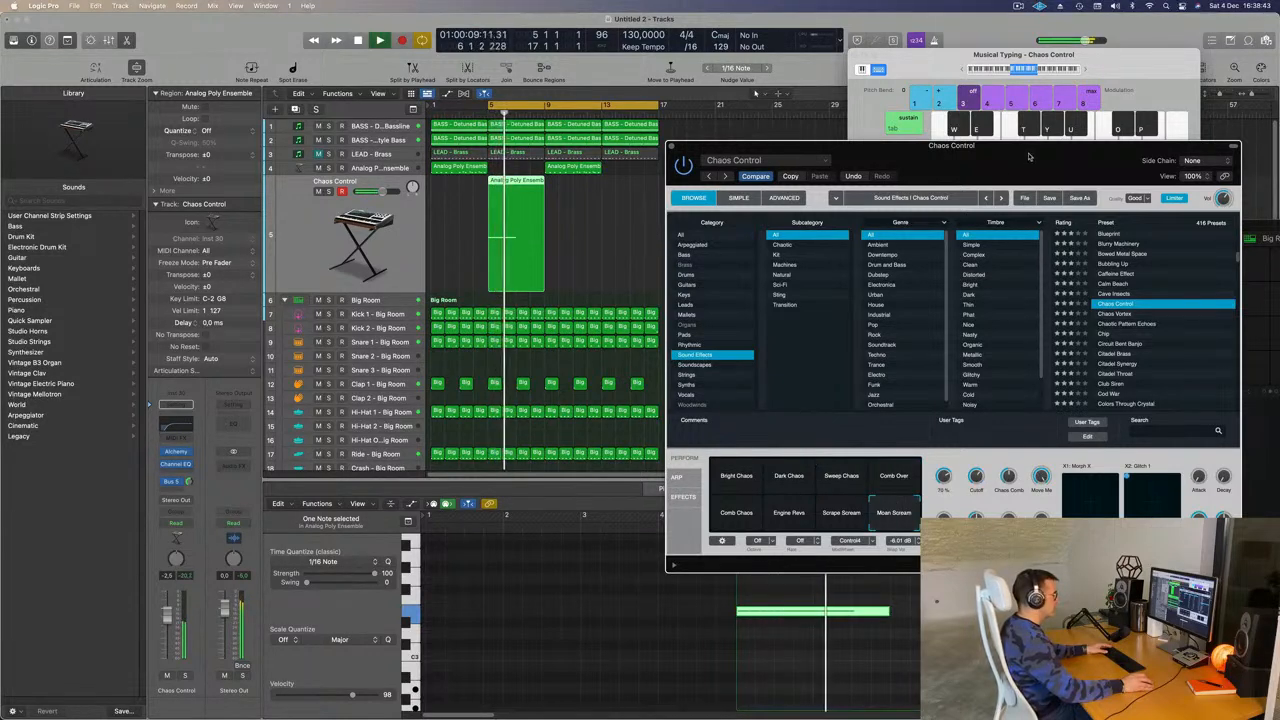
# Toggle solo on the Chaos Control track during playback to check its sound, and close the Alchemy window
pyautogui.moveTo(1029, 157); pyautogui.dragTo(971, 146)
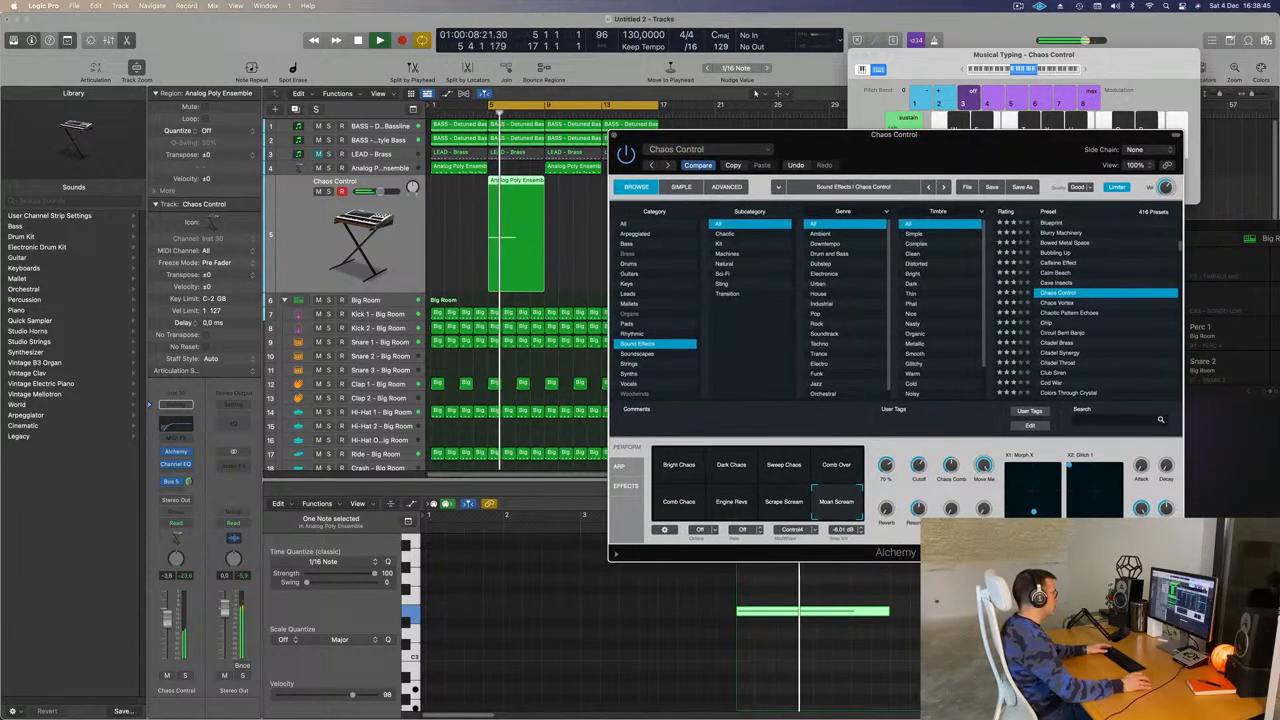
pyautogui.click(185, 676)
pyautogui.click(185, 676)
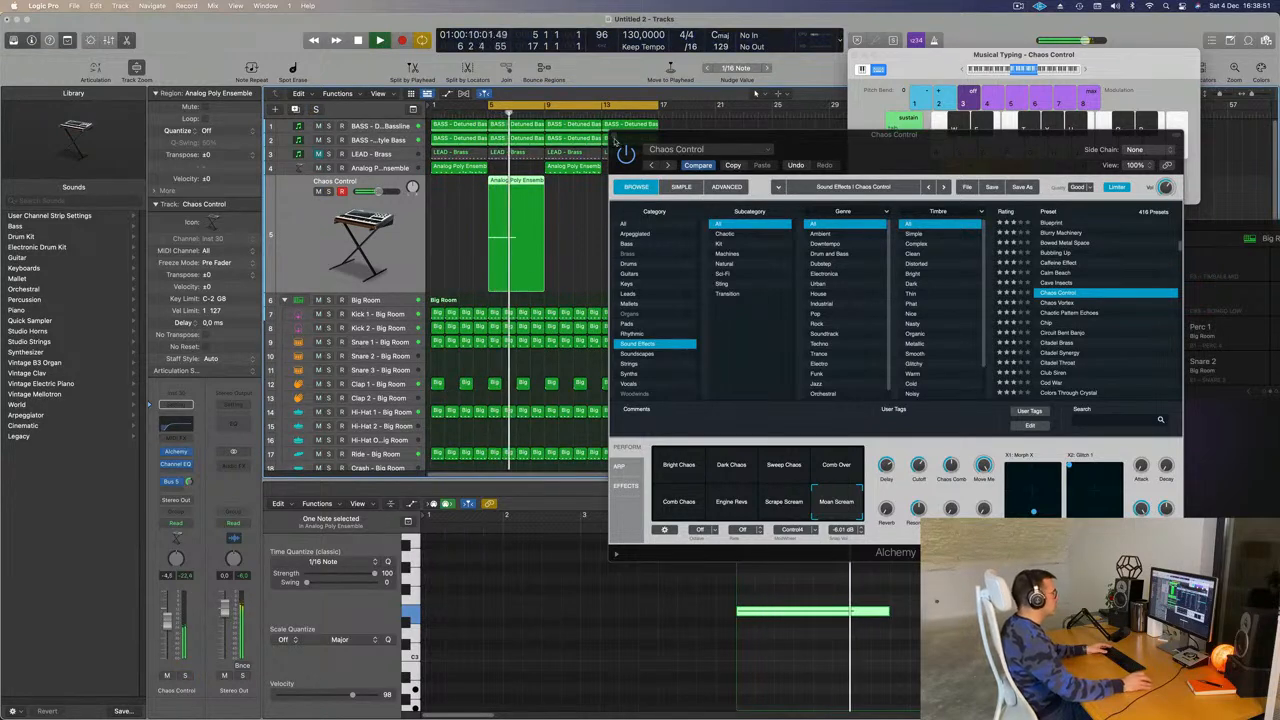
pyautogui.press('super+w')
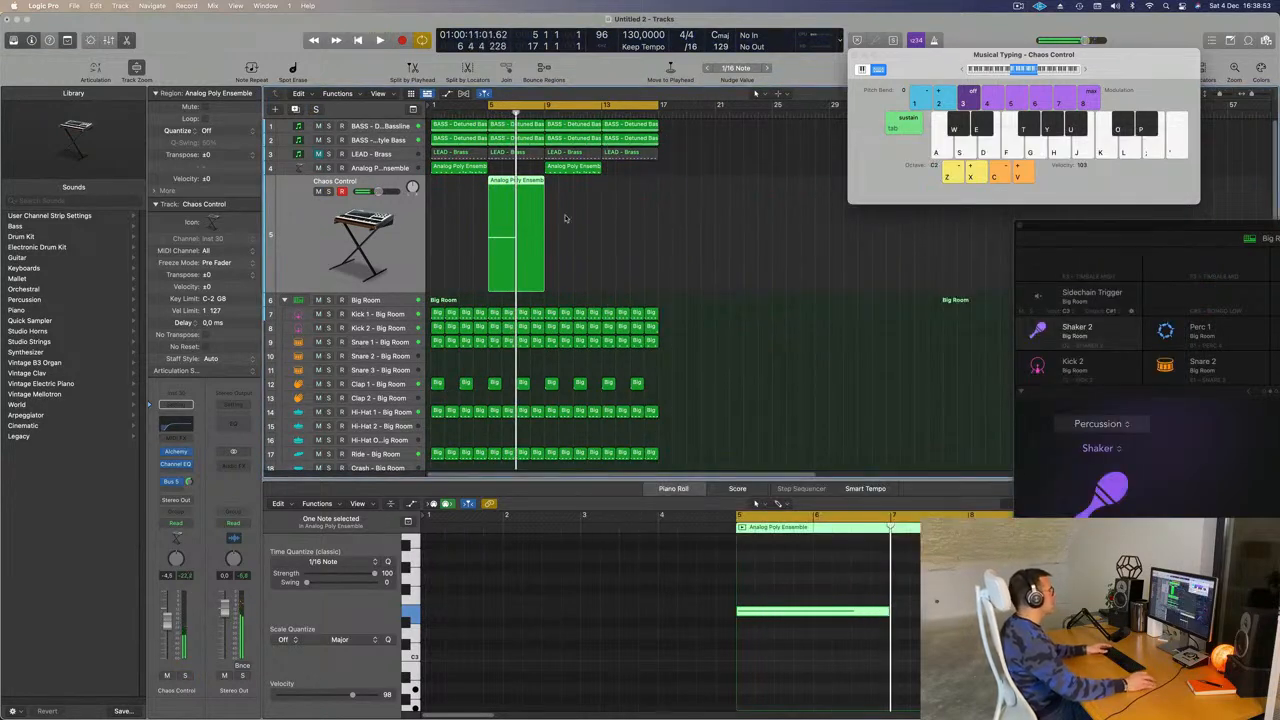
# Copy the Chaos Control region from bar 5 to bar 13 and extend the cycle range back to bar 1
pyautogui.moveTo(530, 210); pyautogui.dragTo(645, 200)
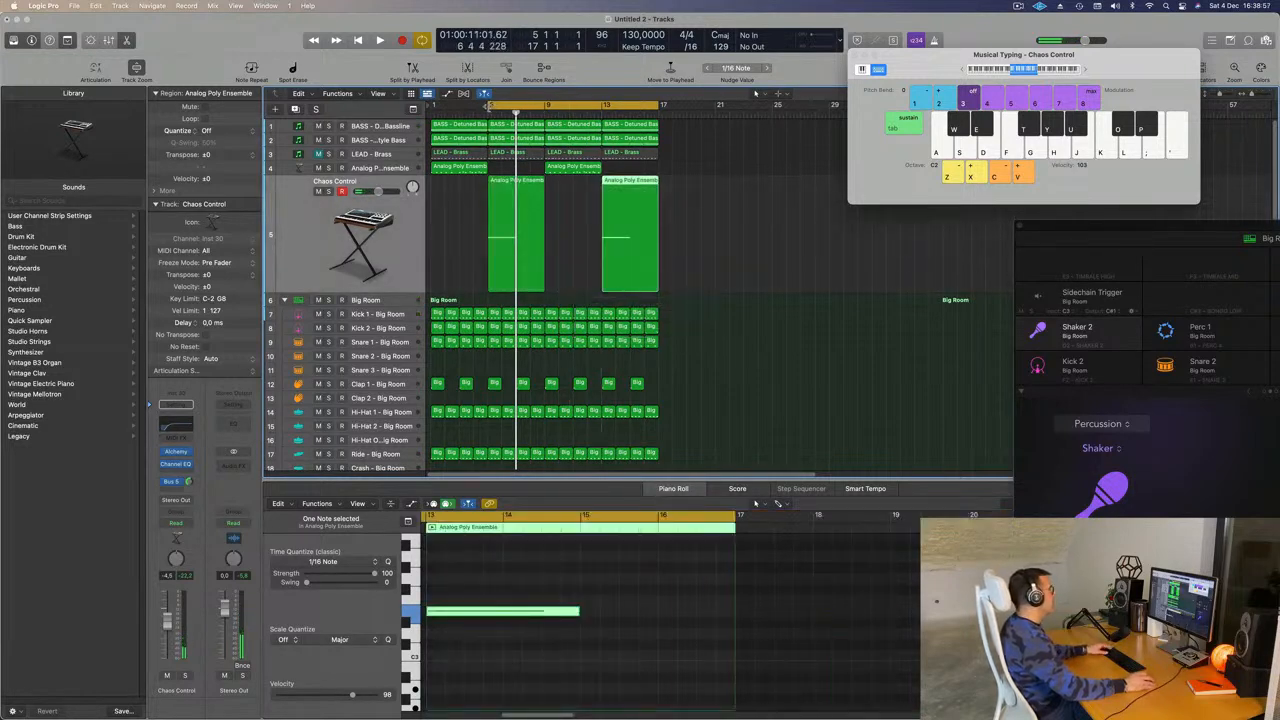
pyautogui.moveTo(489, 106); pyautogui.dragTo(422, 119)
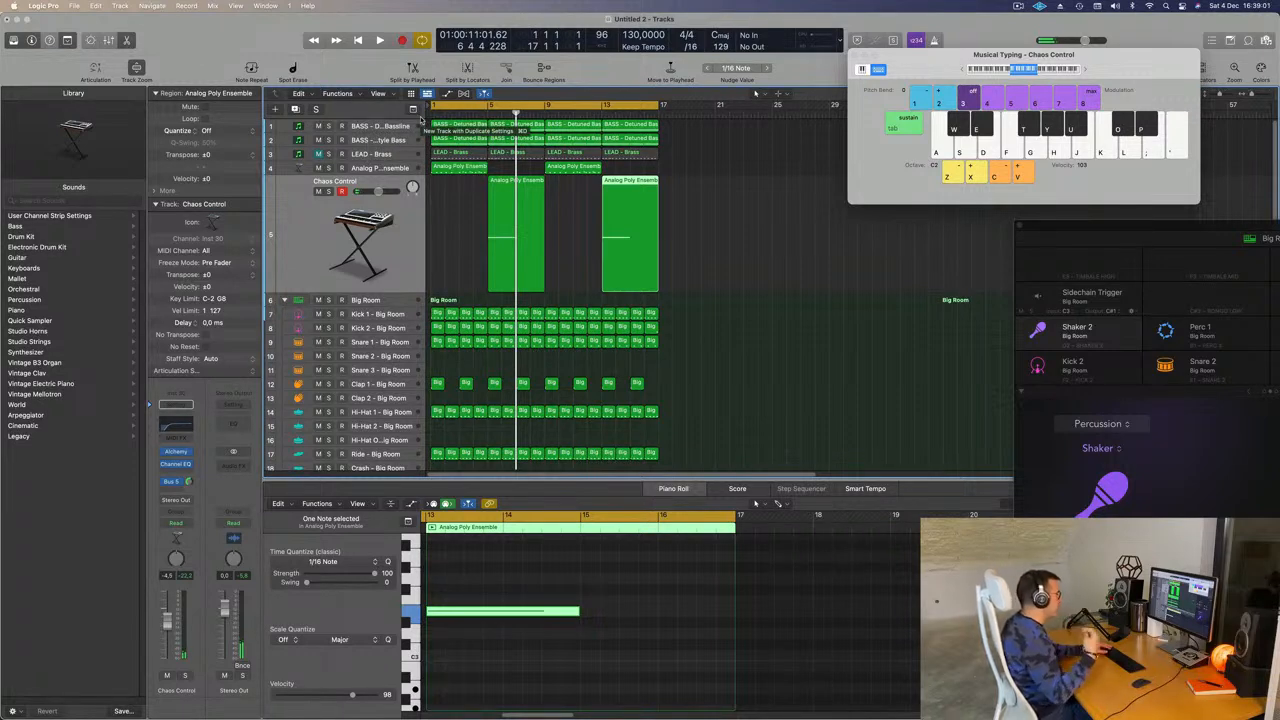
pyautogui.click(705, 245)
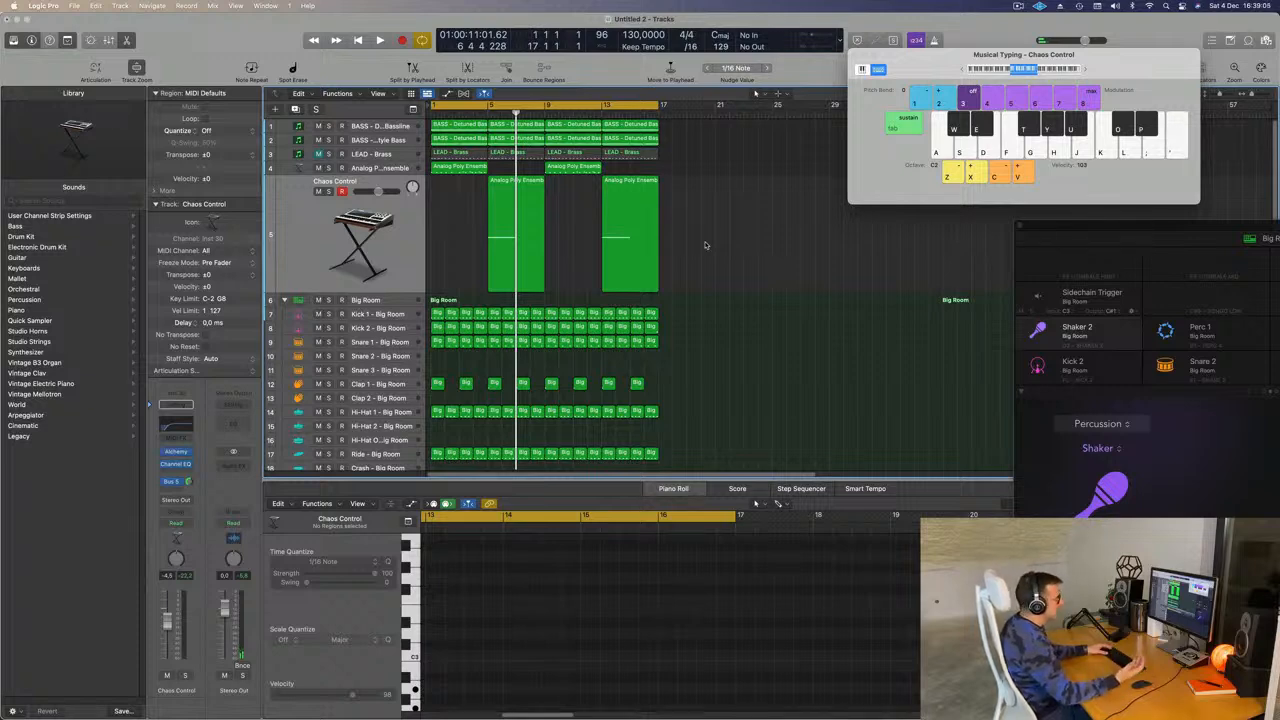
# Play the arrangement from bar 1 and slightly raise the Chaos Control track's volume
pyautogui.press('space')
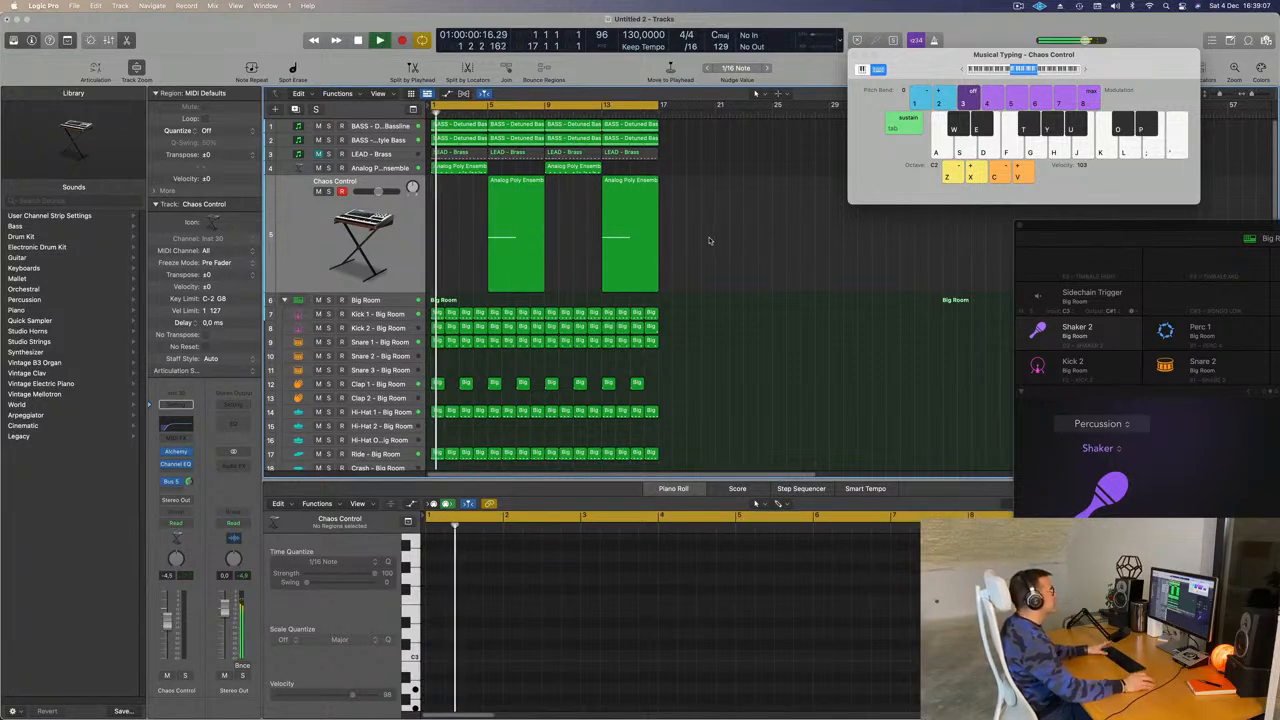
pyautogui.click(381, 237)
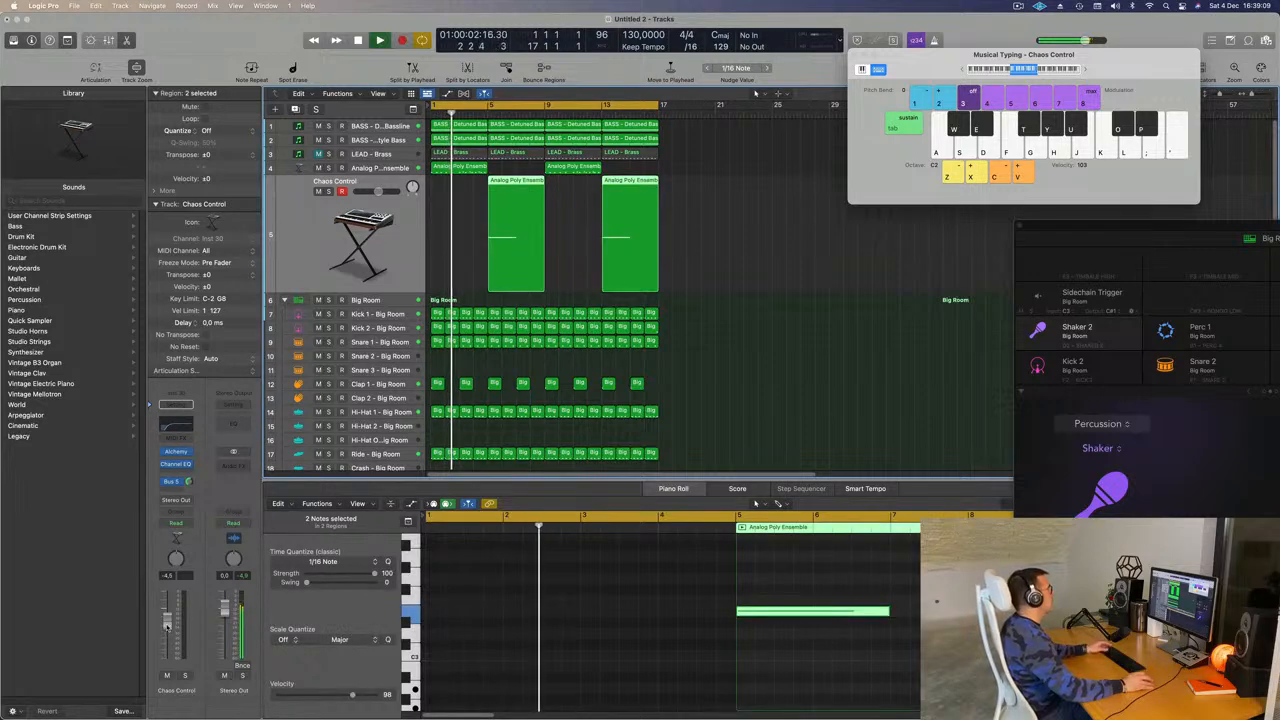
pyautogui.moveTo(168, 625); pyautogui.dragTo(168, 622)
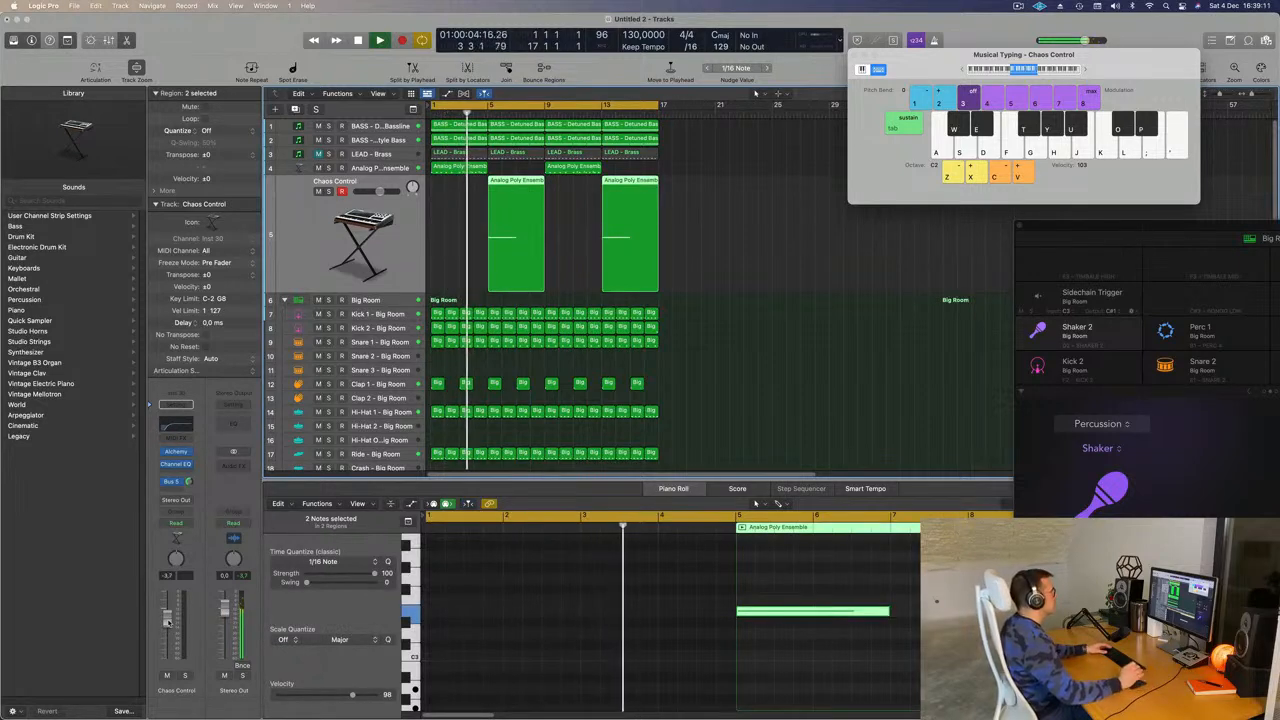
# In the first Analog Poly Ensemble region, move the note just after bar 2 earlier, onto the start of bar 2
pyautogui.click(474, 168)
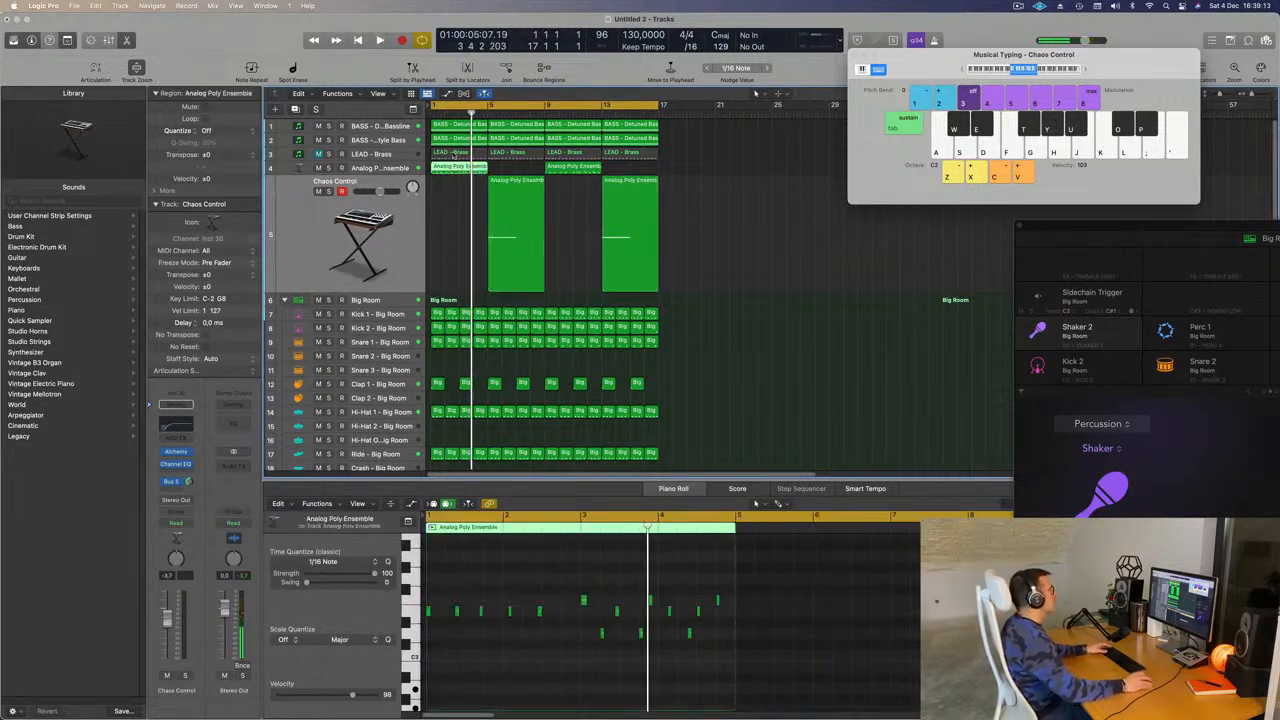
pyautogui.click(512, 655)
pyautogui.scroll(5, 512, 655)
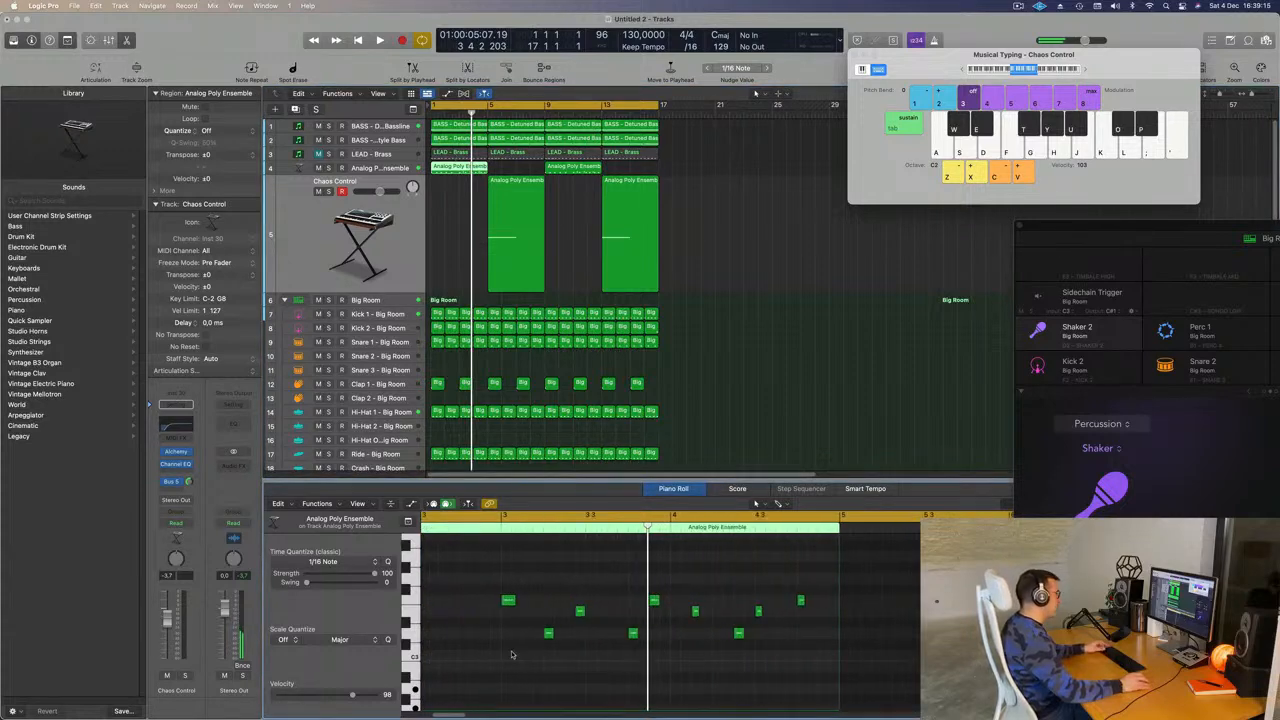
pyautogui.hscroll(-5, 514, 655)
pyautogui.press('Return')
pyautogui.press('space')
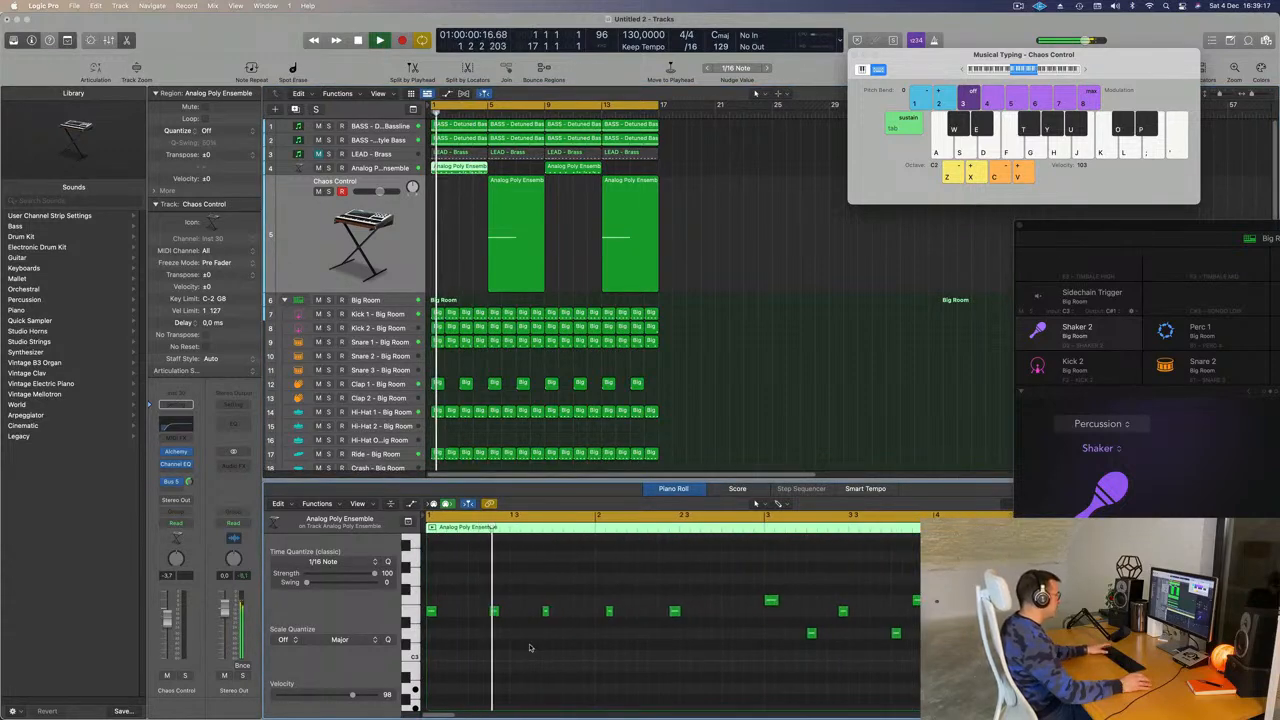
pyautogui.click(609, 610)
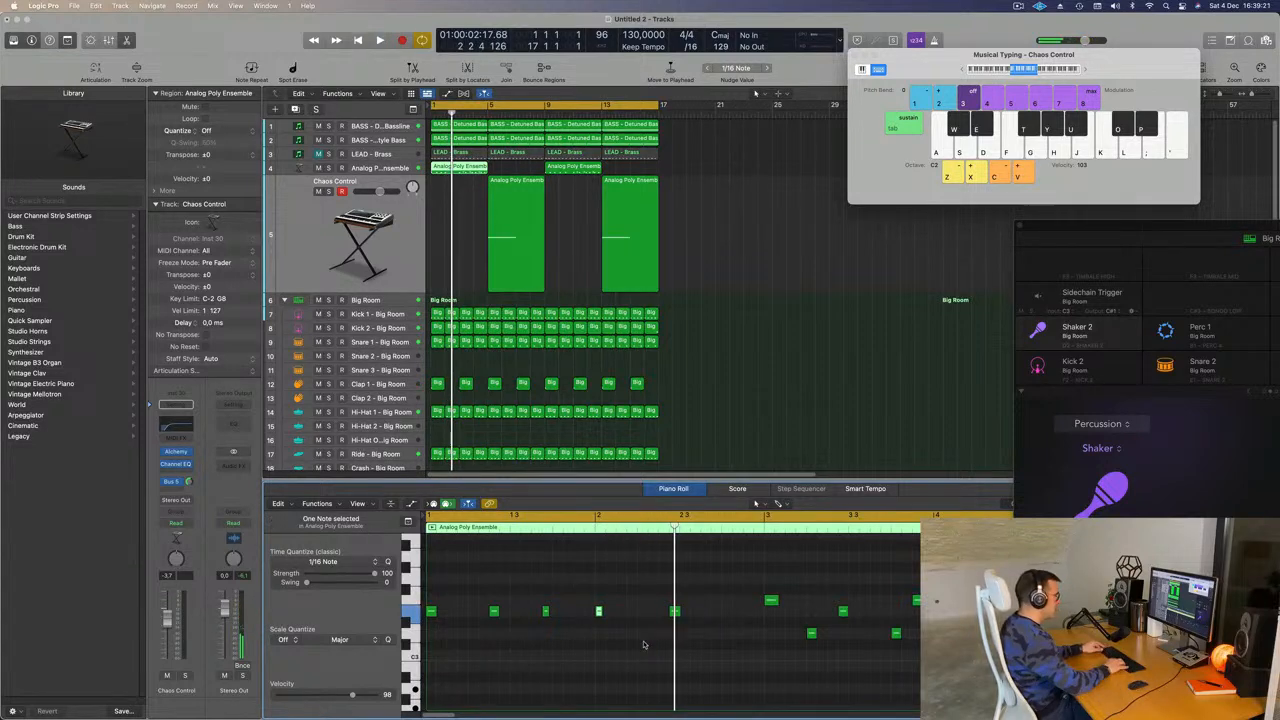
# Replay the melody from the start and nudge the note at bar 2 two sixteenths later
pyautogui.press('space')
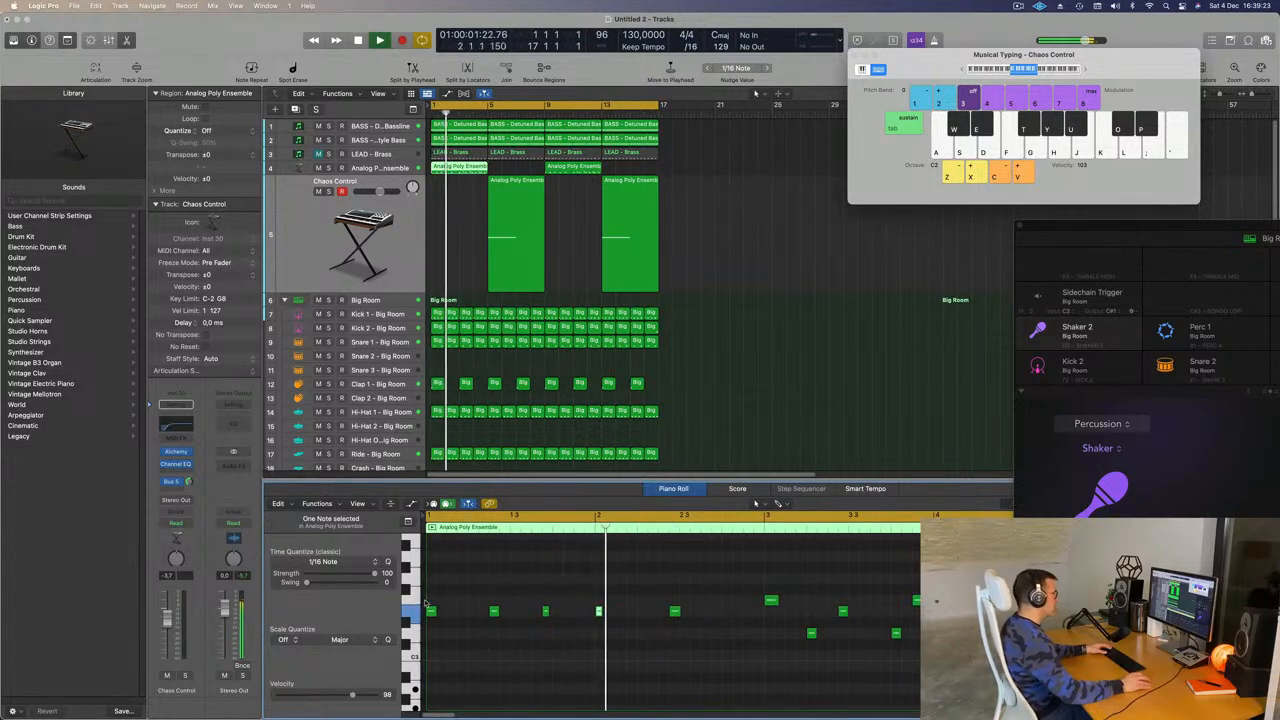
pyautogui.press('Return')
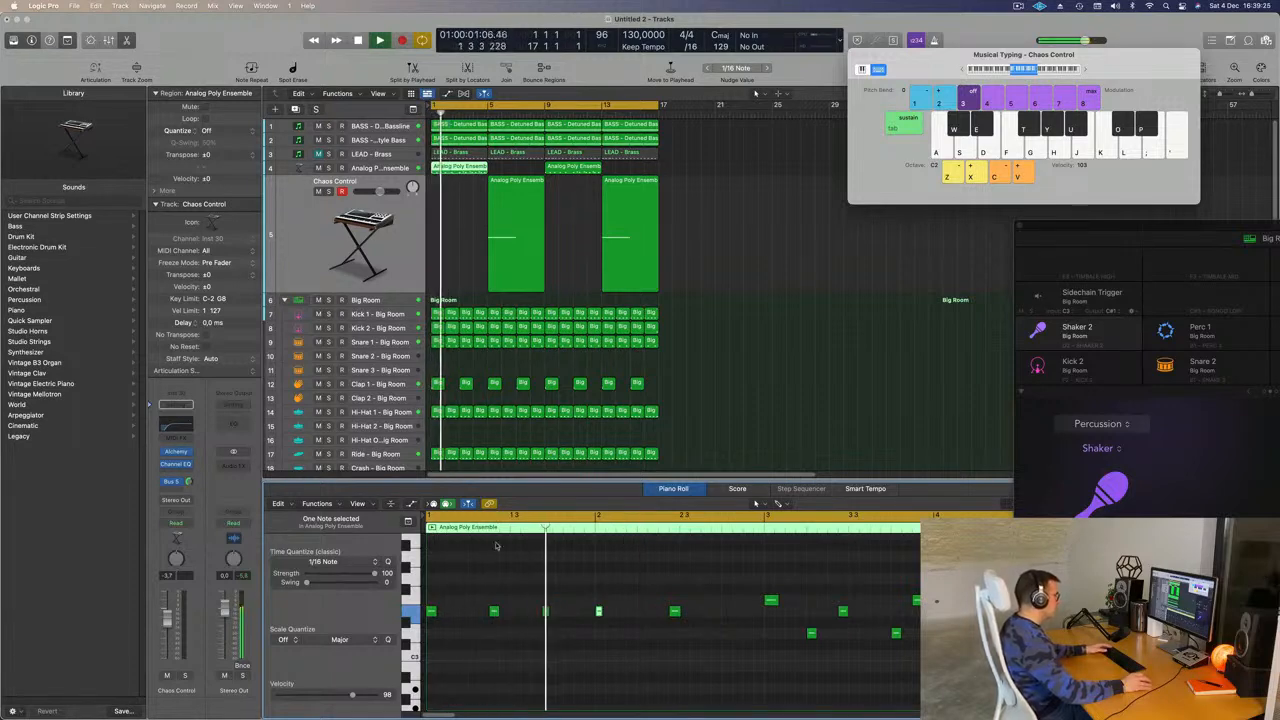
pyautogui.moveTo(589, 600); pyautogui.dragTo(635, 654)
pyautogui.press('Return')
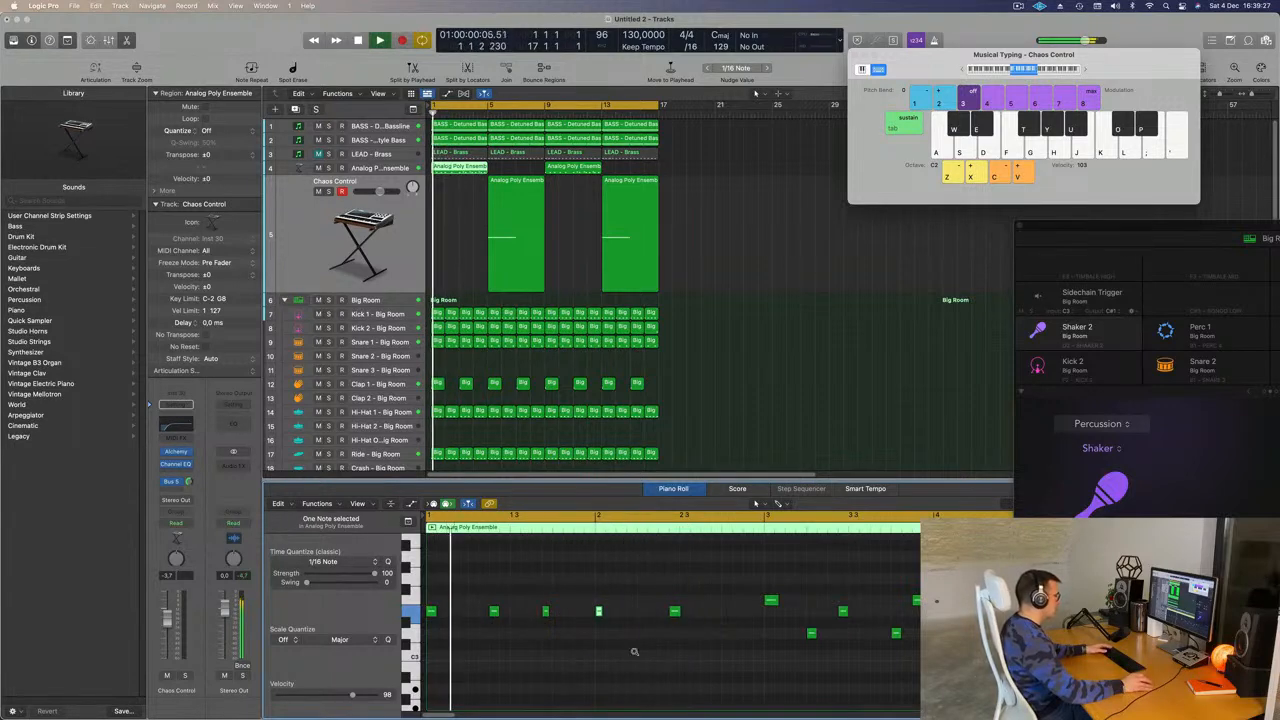
pyautogui.hotkey('alt', 'Right')
pyautogui.hotkey('alt', 'Right')
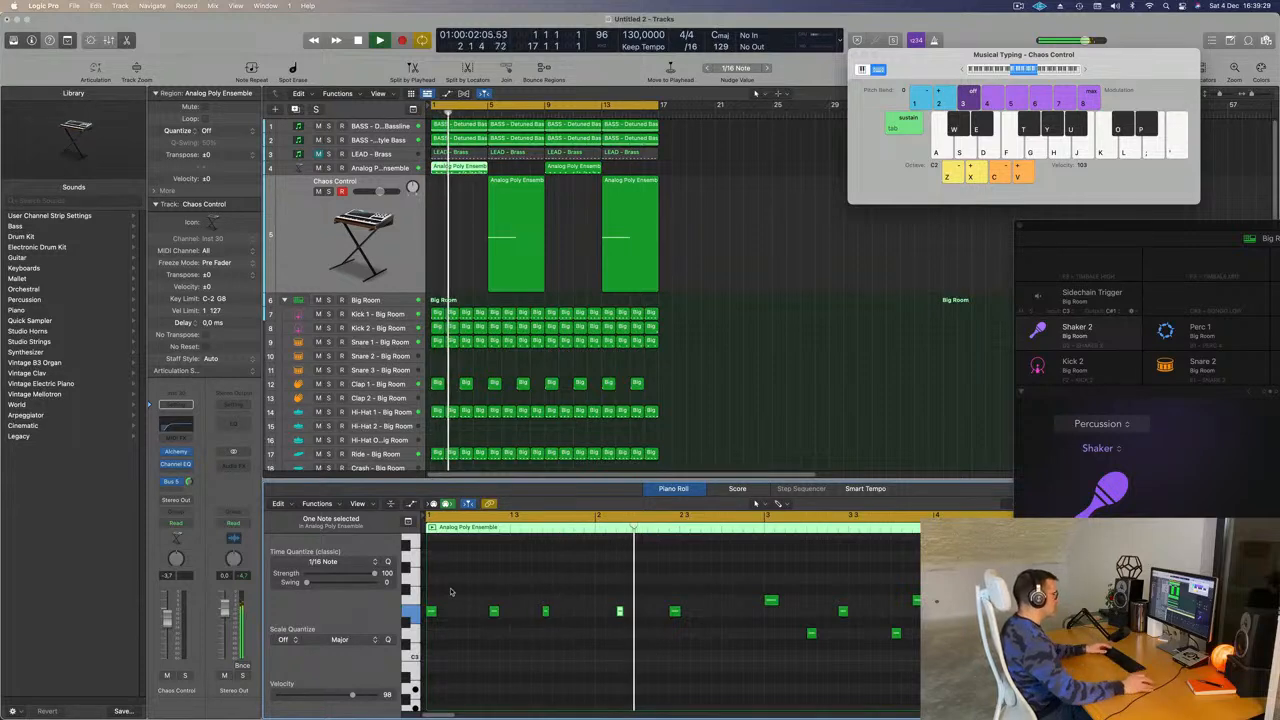
# Play the arrangement to check the edited melody and examine the second Analog Poly Ensemble region at bar 9
pyautogui.scroll(-2, 532, 582)
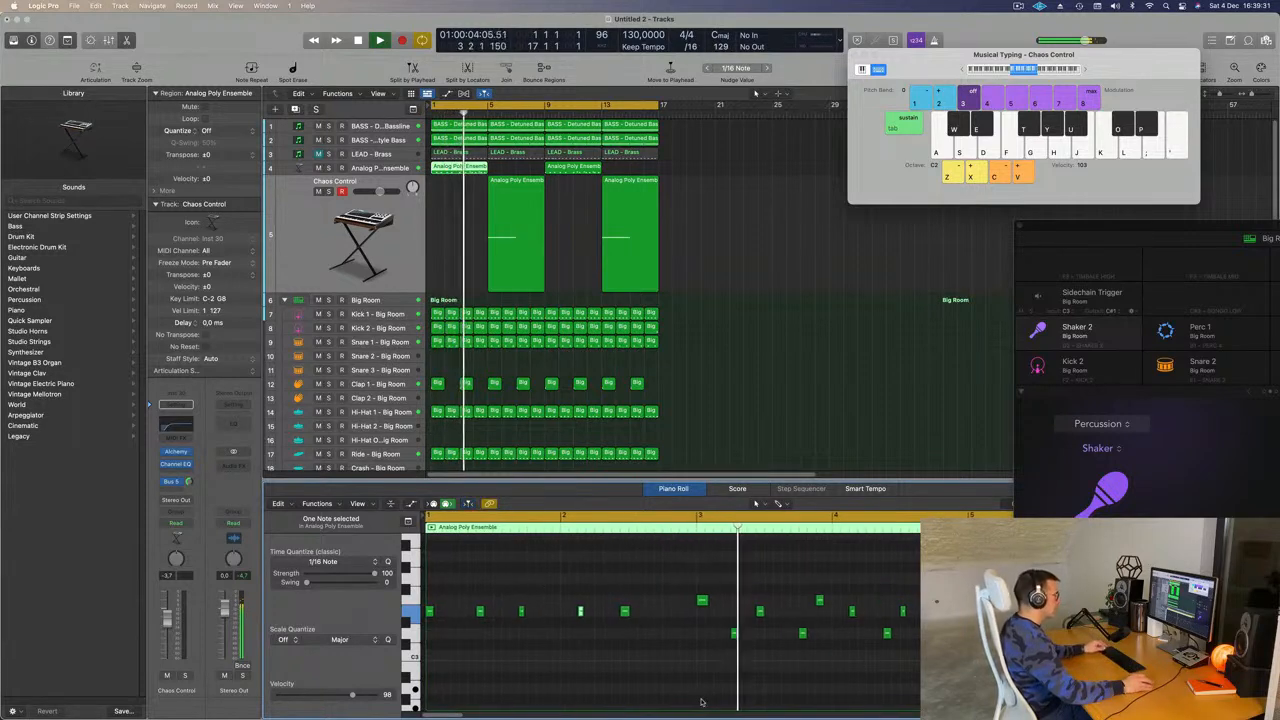
pyautogui.scroll(1, 741, 701)
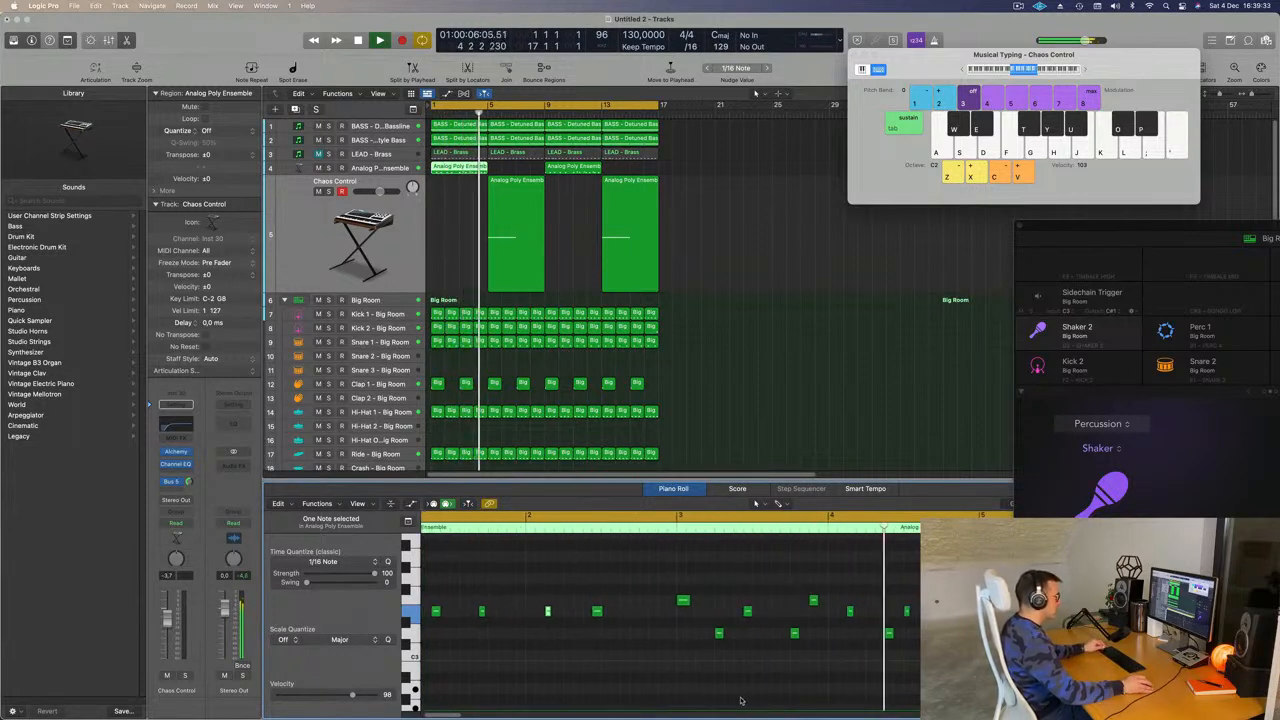
pyautogui.scroll(-1, 749, 609)
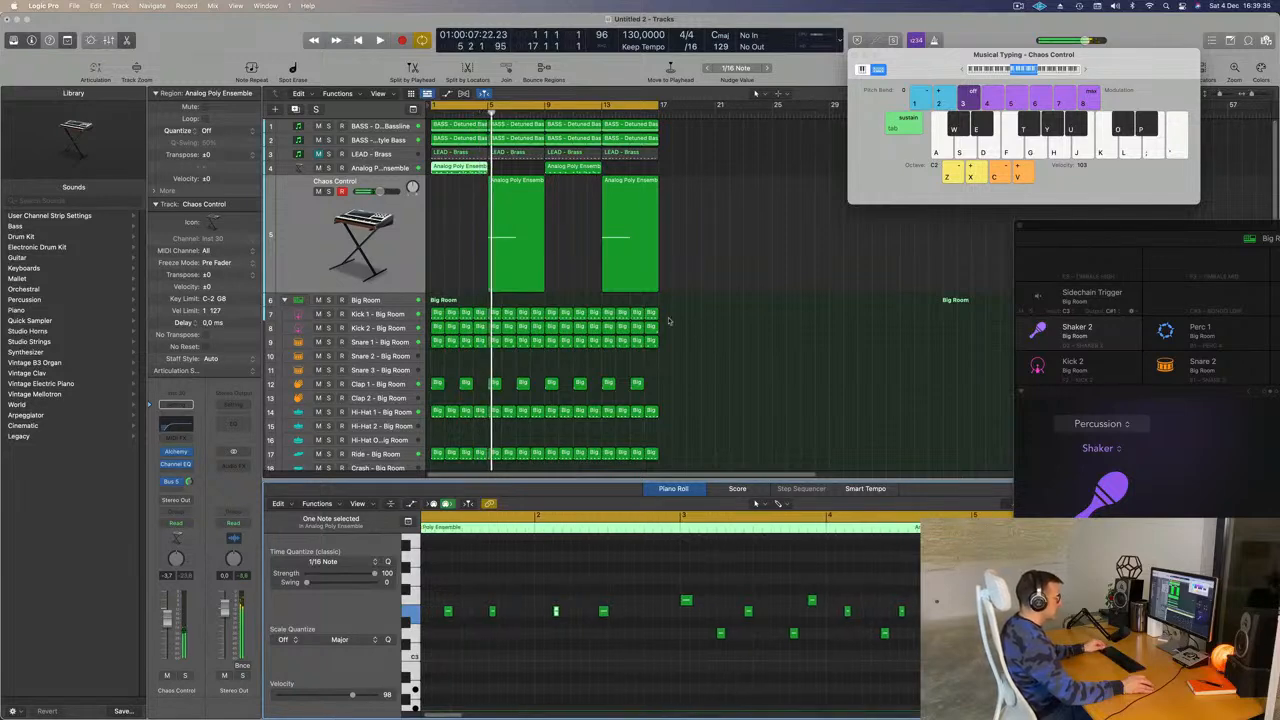
pyautogui.click(593, 167)
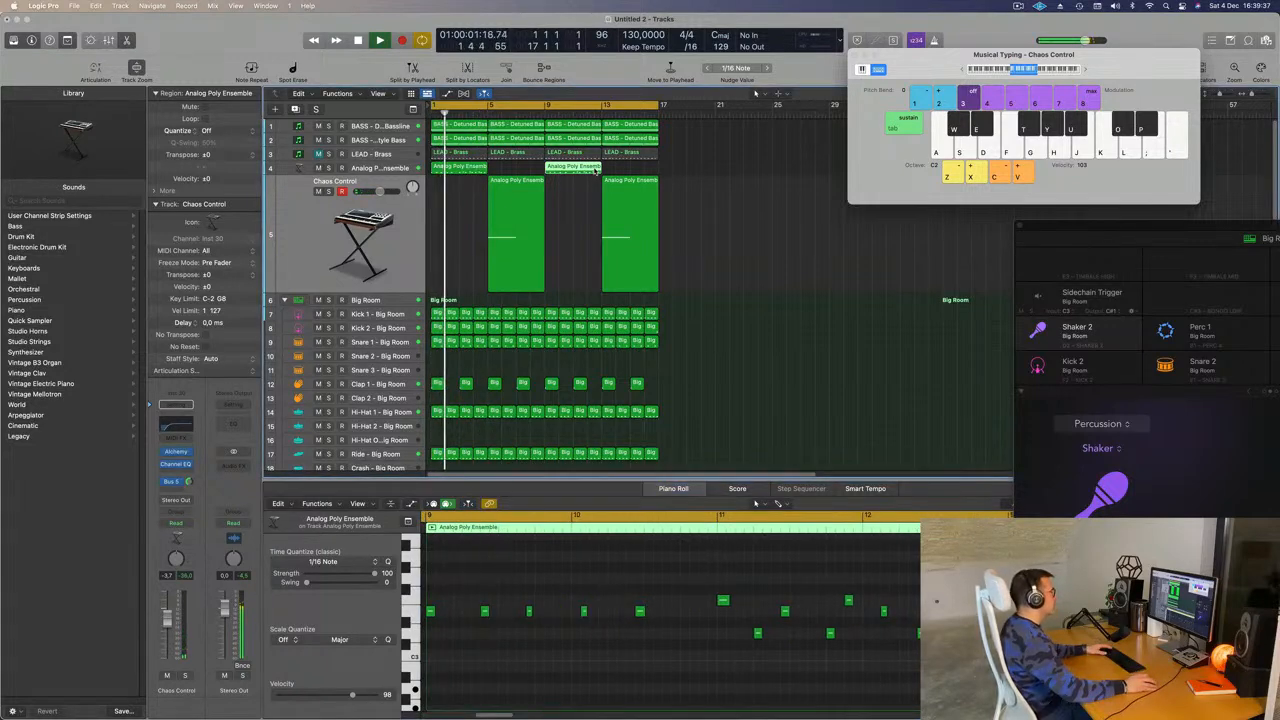
pyautogui.moveTo(593, 170)
pyautogui.mouseDown()
pyautogui.moveTo(575, 181)
pyautogui.moveTo(572, 295)
pyautogui.moveTo(571, 182)
pyautogui.mouseUp()
pyautogui.click(342, 263)
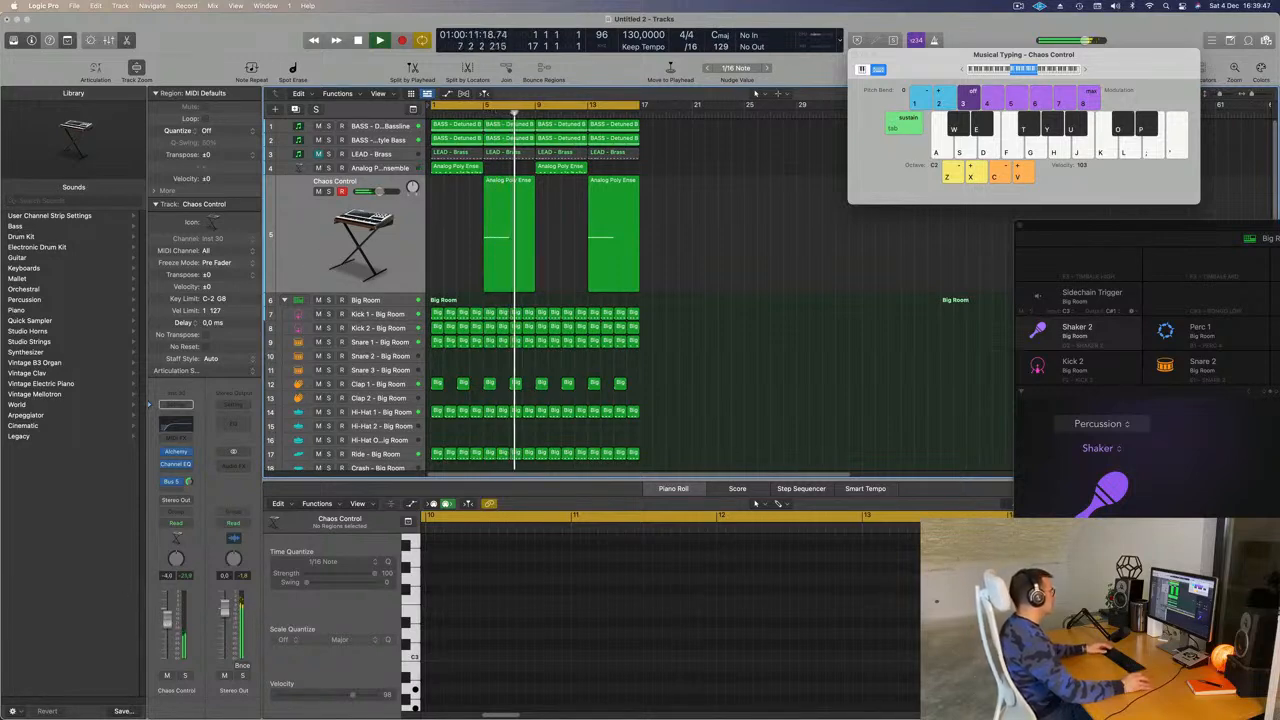
# Shorten the long note in the first Chaos Control region to end about one beat before bar 7, and play the arrangement through
pyautogui.click(500, 184)
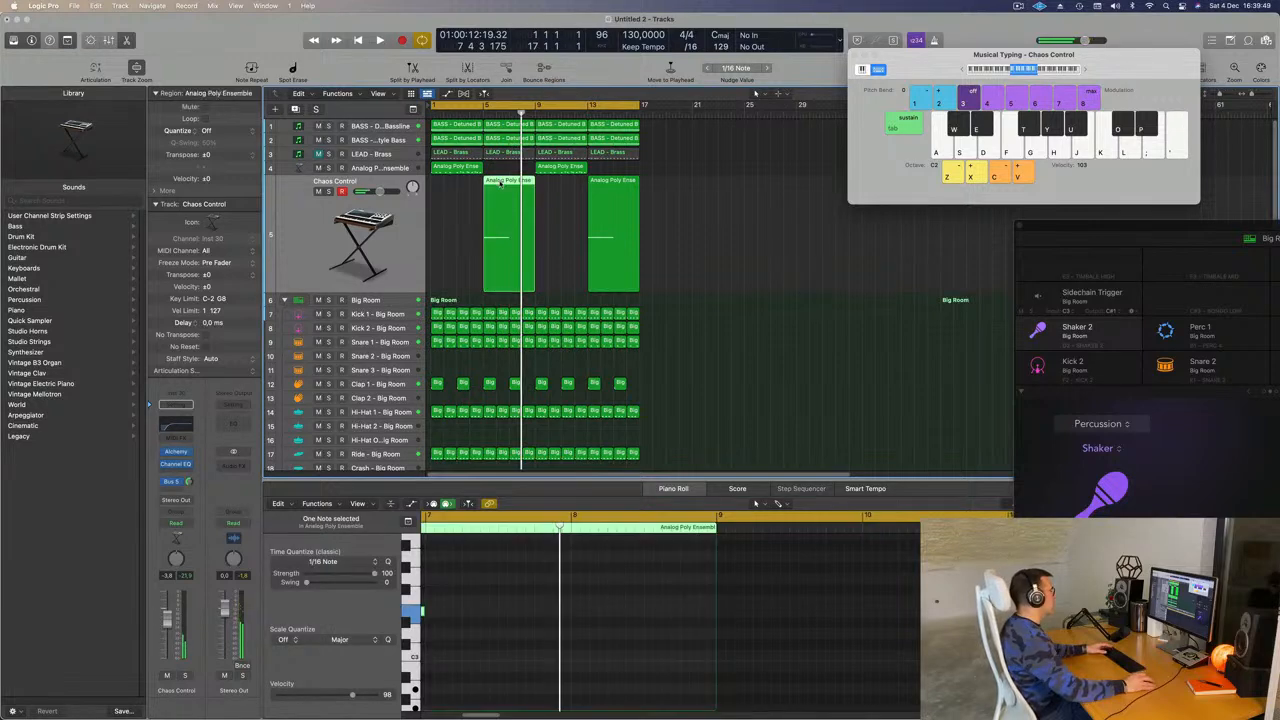
pyautogui.hscroll(-3, 565, 640)
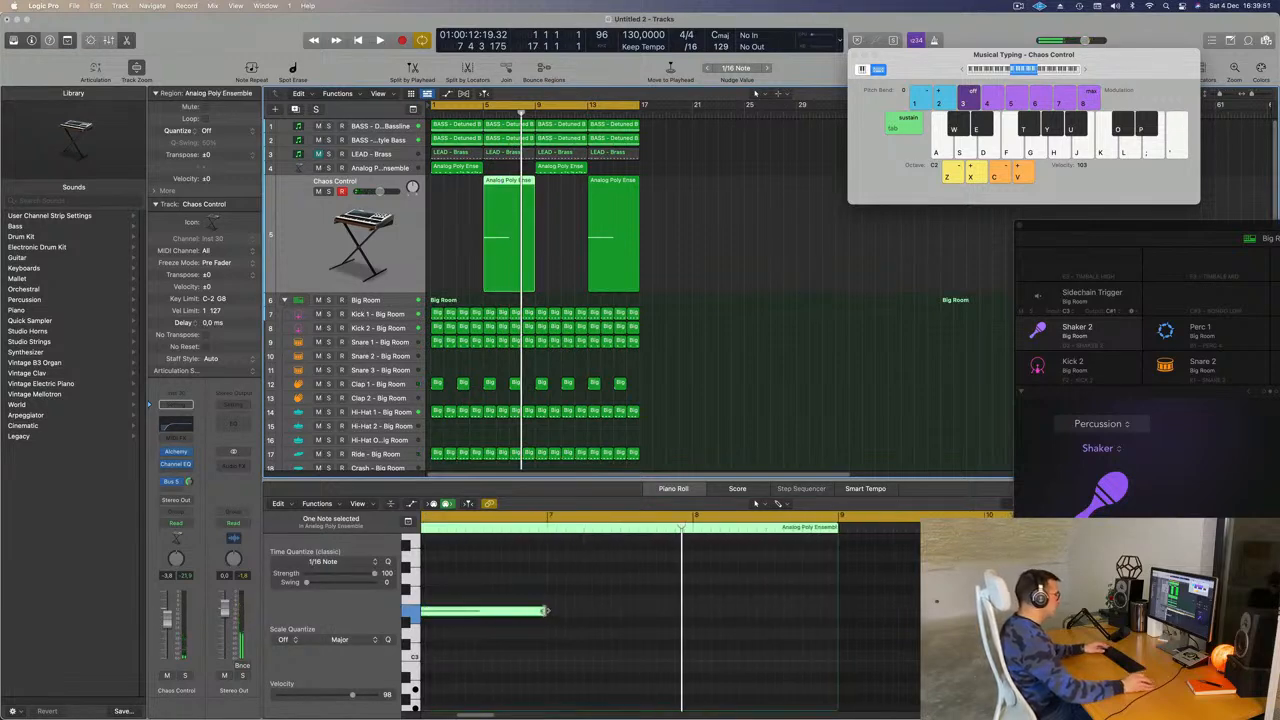
pyautogui.moveTo(545, 611); pyautogui.dragTo(505, 611)
pyautogui.press('space')
pyautogui.scroll(-3, 512, 268)
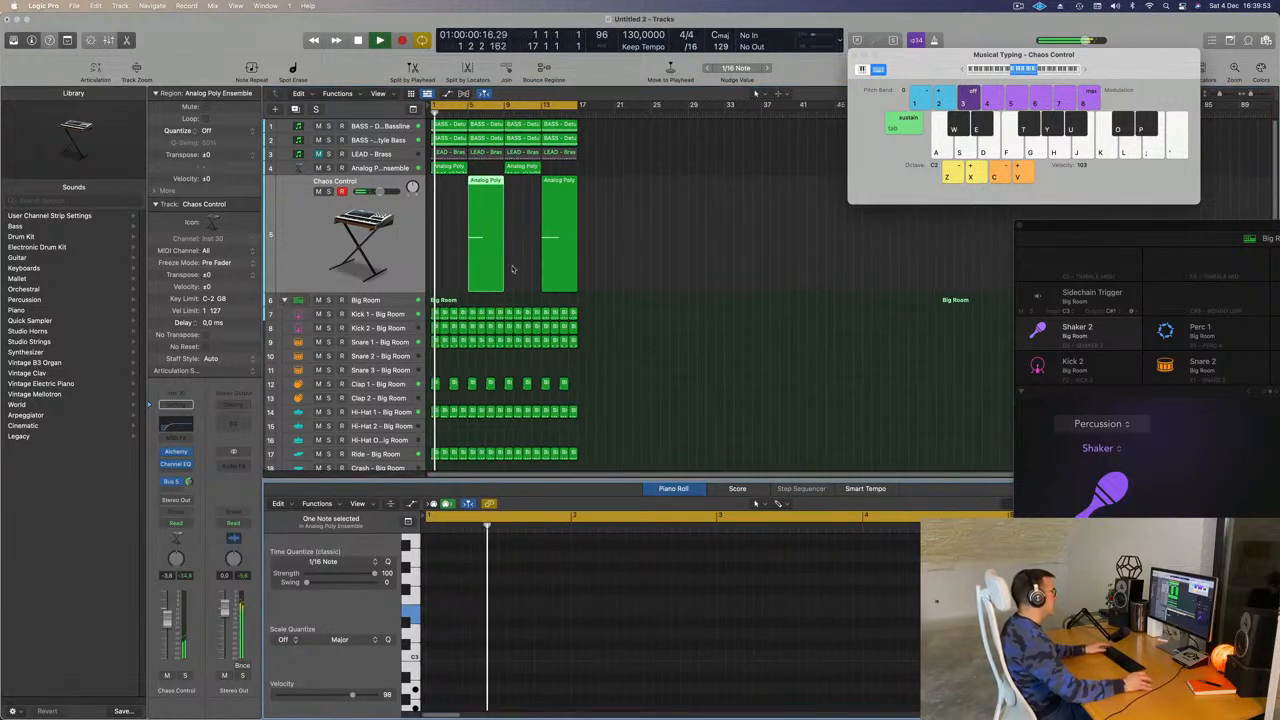
pyautogui.scroll(-3, 513, 268)
pyautogui.click(663, 406)
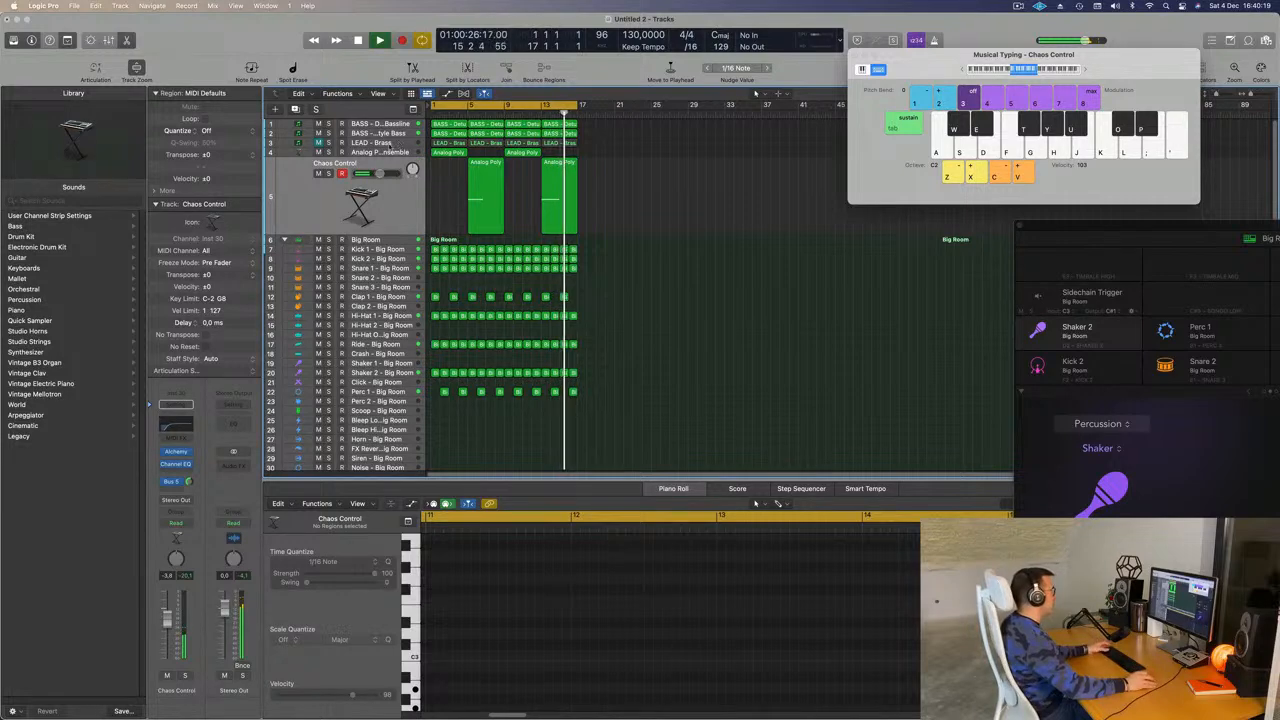
# Unmute the LEAD - Brass track and set its Sylenth1 filter control cutoff to 1.725
pyautogui.click(318, 143)
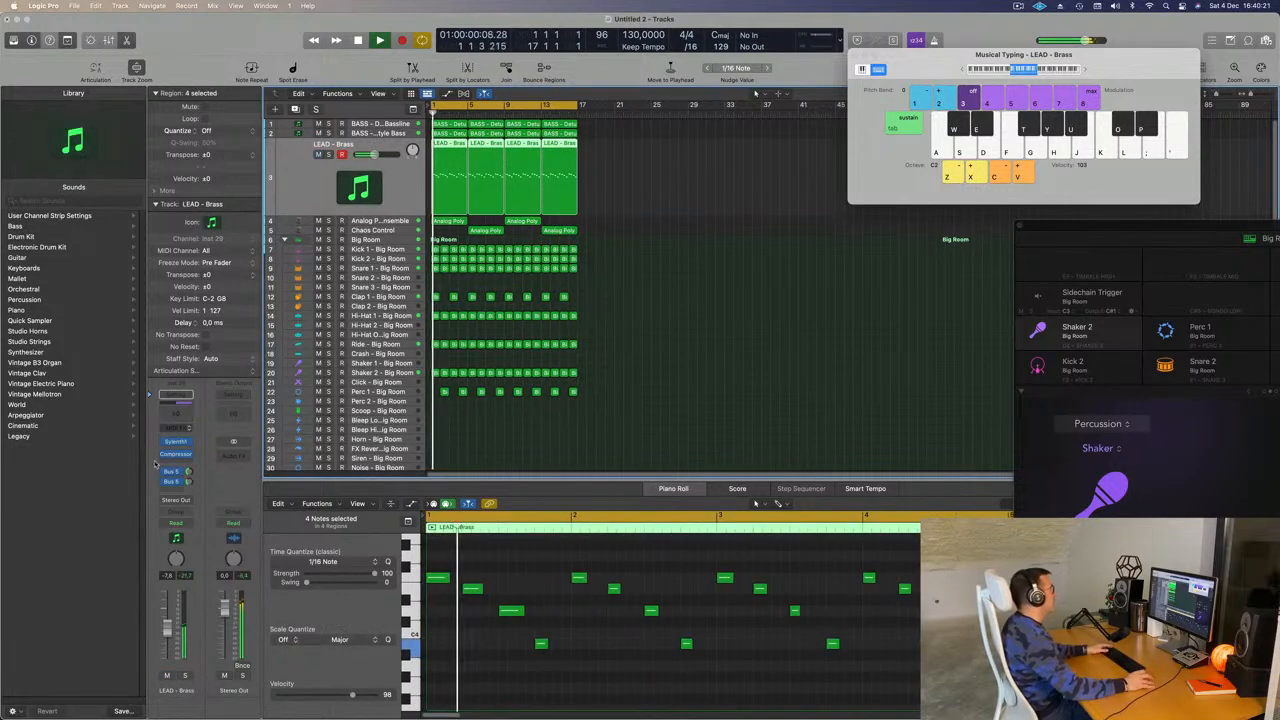
pyautogui.click(176, 441)
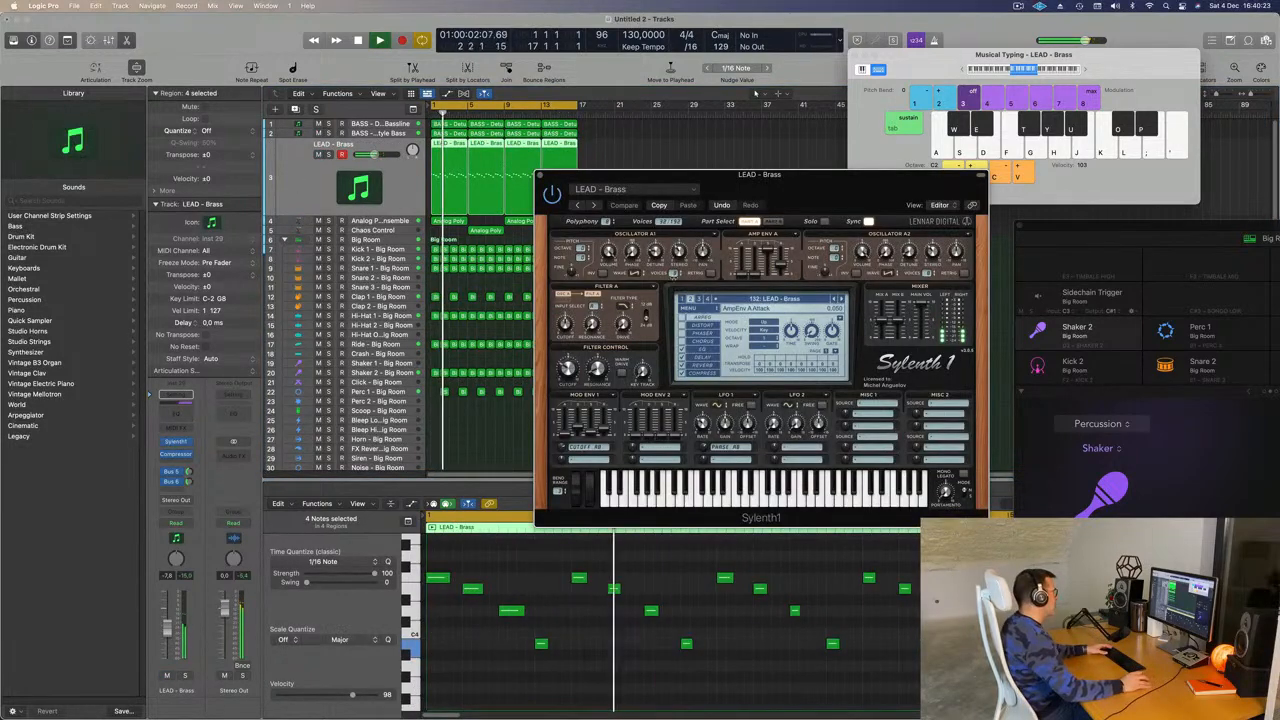
pyautogui.moveTo(568, 371); pyautogui.dragTo(572, 386)
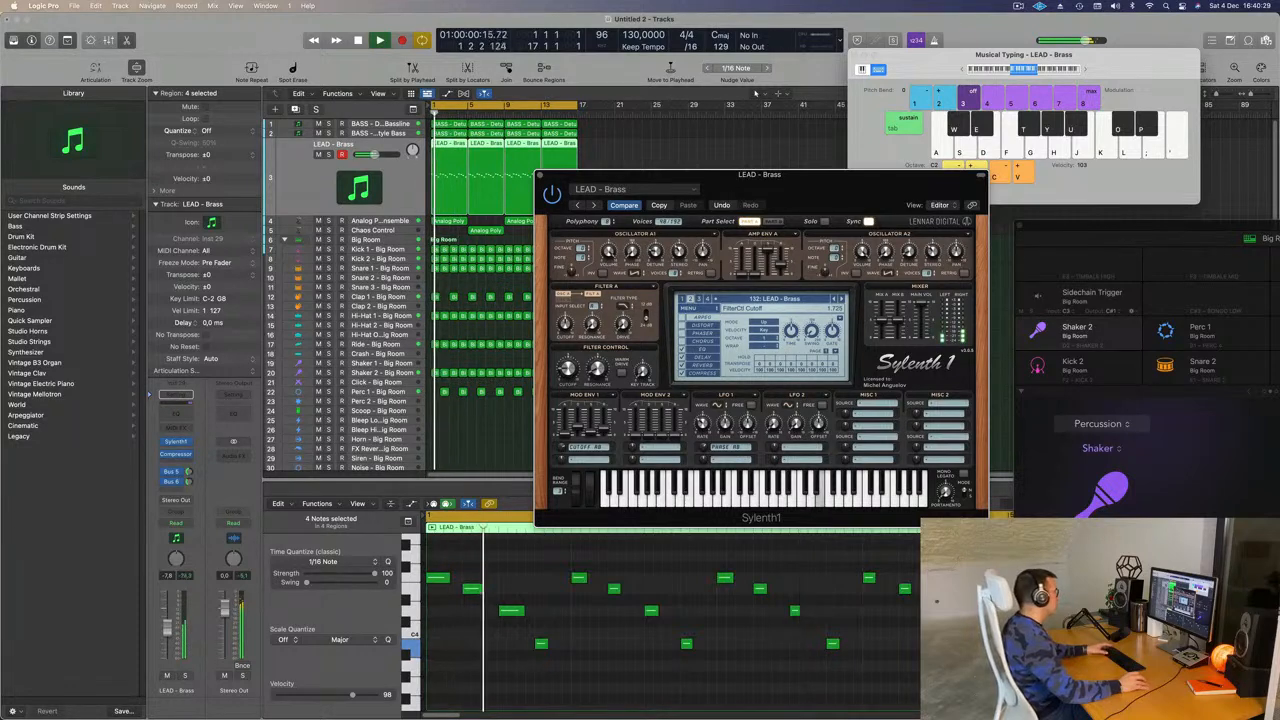
# Fine-tune the Sylenth1 cutoff to 1.572 and lower the LEAD - Brass track's volume to -10.6 dB
pyautogui.click(468, 378)
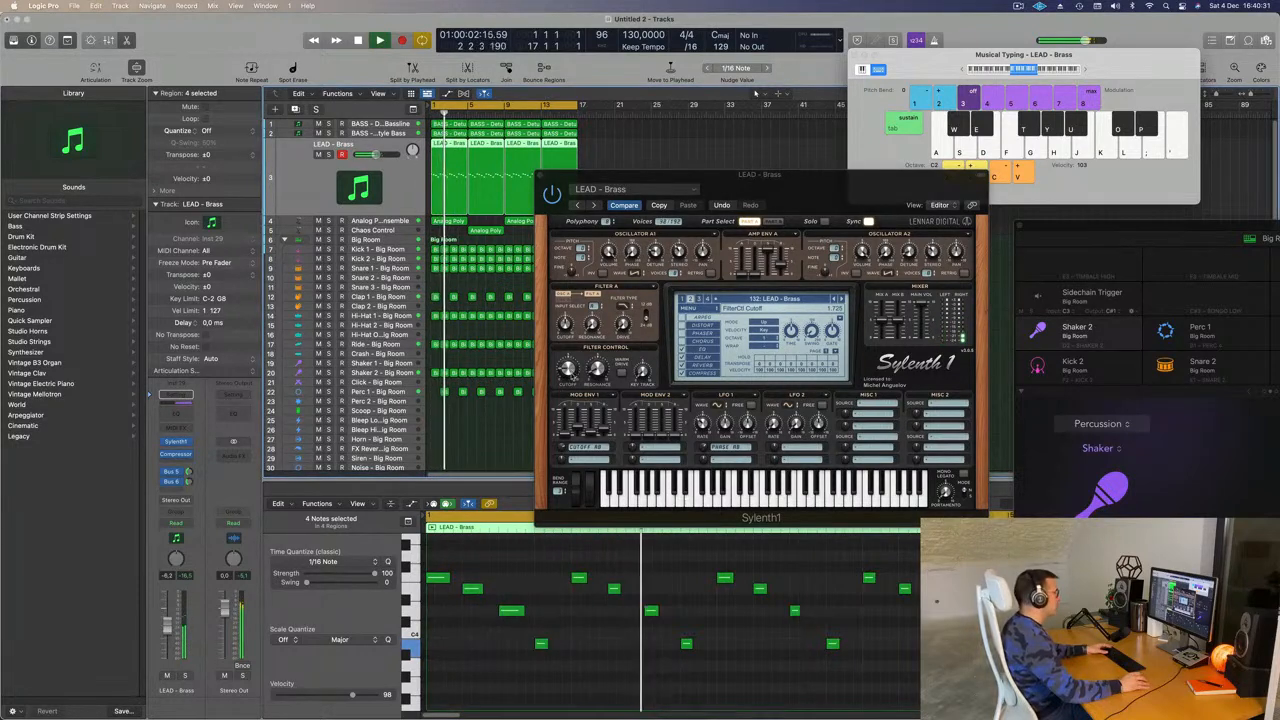
pyautogui.moveTo(171, 630); pyautogui.dragTo(168, 635)
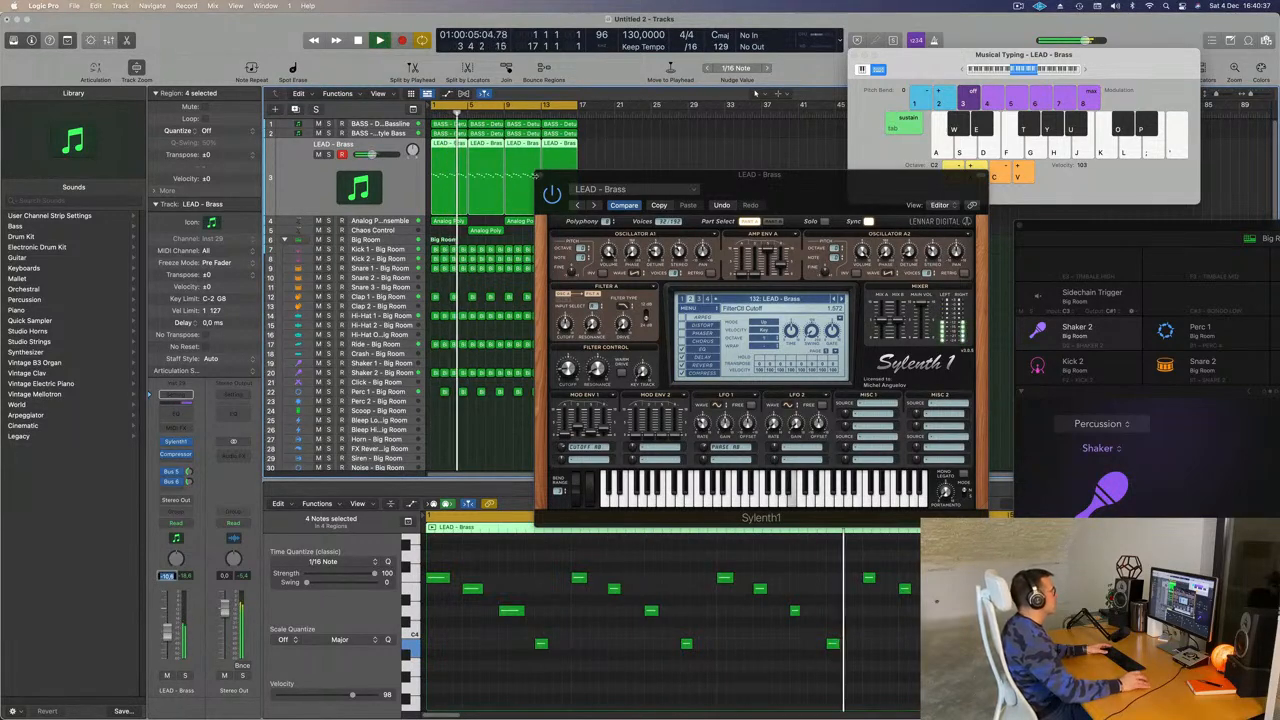
pyautogui.click(540, 176)
# Create a new track with duplicate settings below the Chaos Control track
pyautogui.press('z')
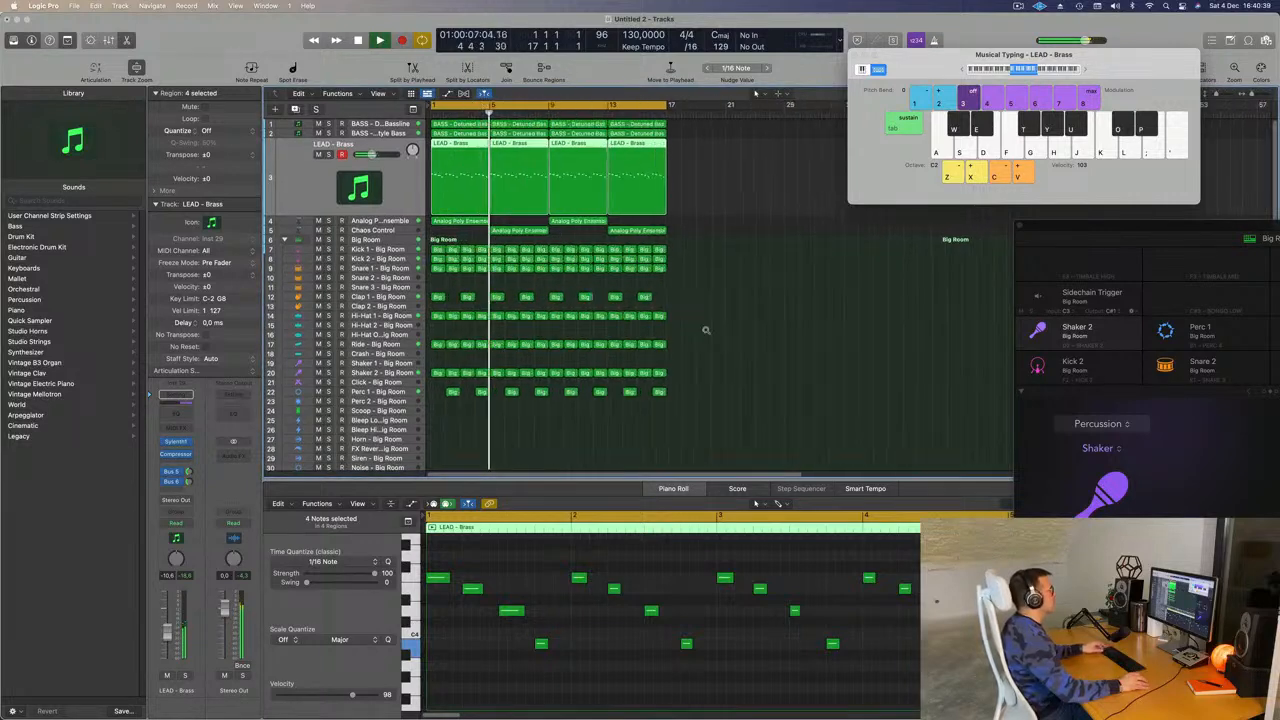
pyautogui.press('z')
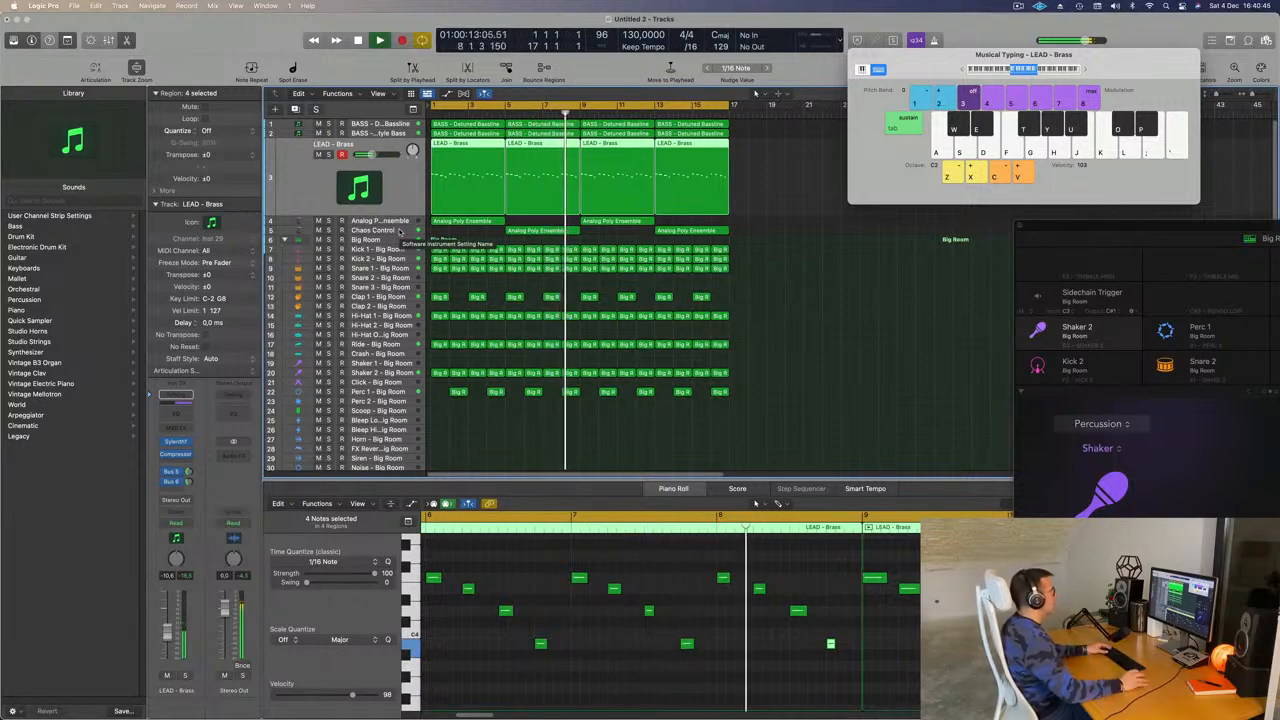
pyautogui.click(399, 231)
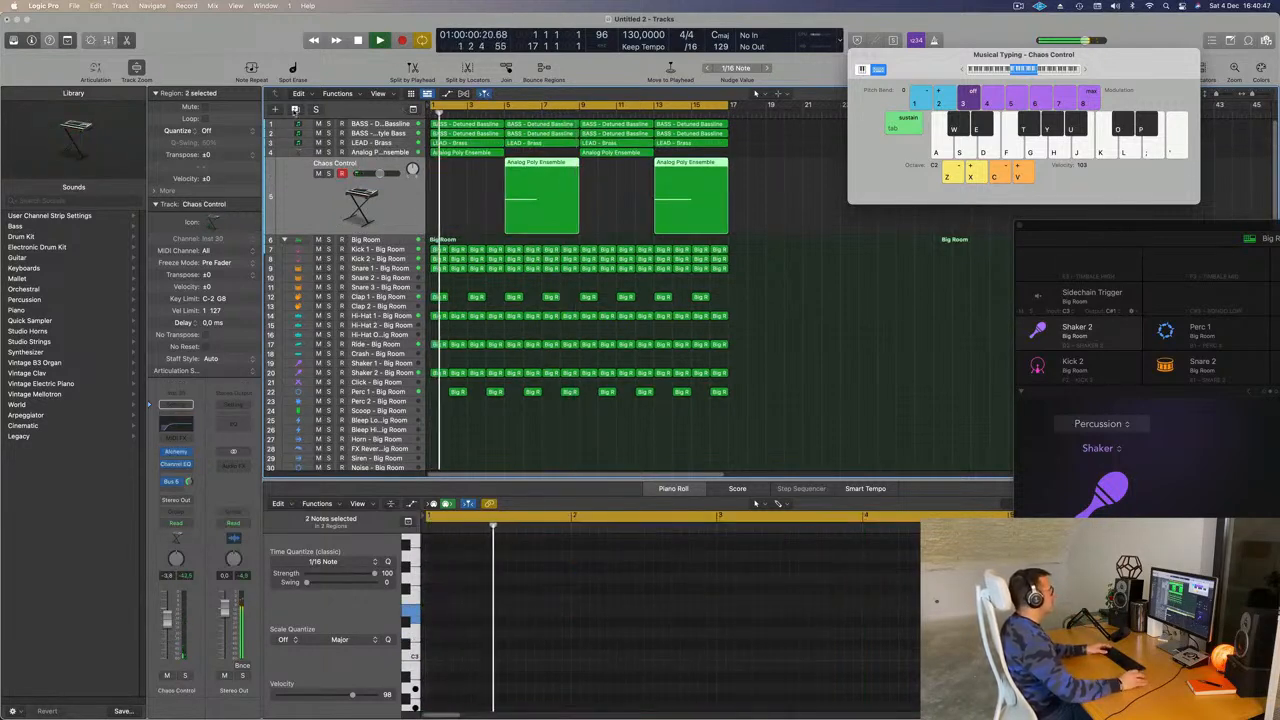
pyautogui.press('super+d')
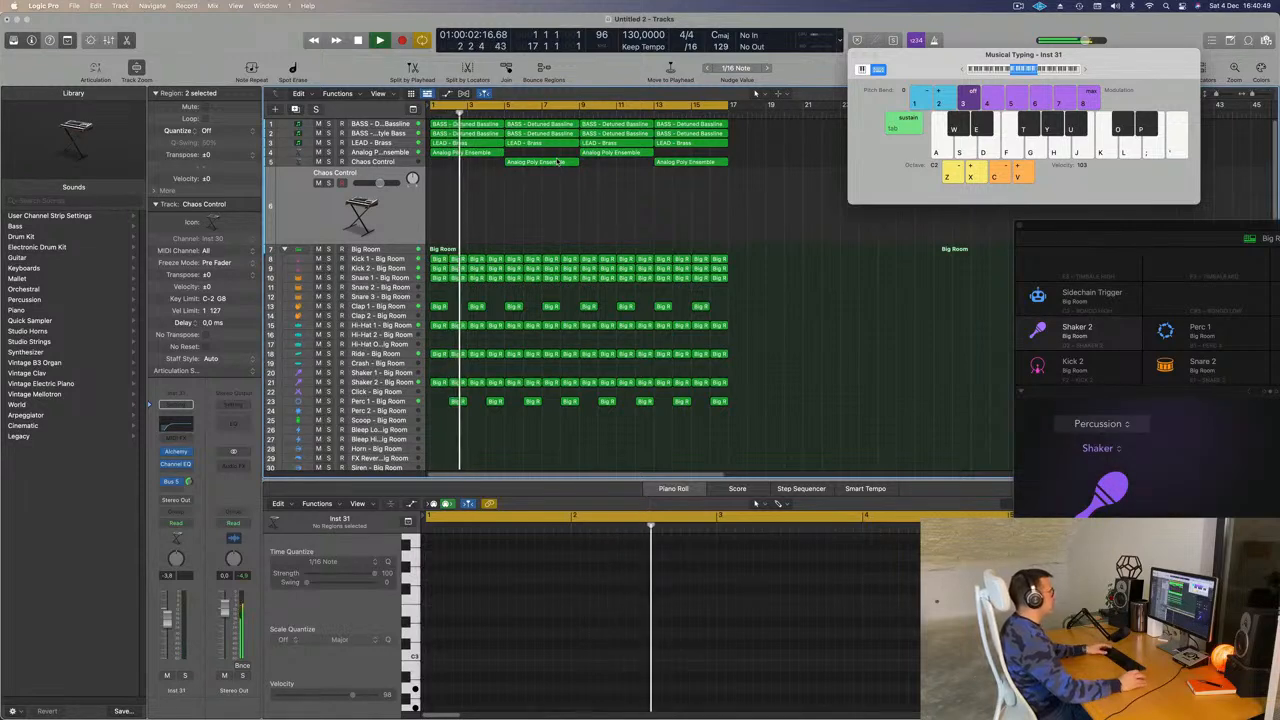
# Copy the Analog Poly Ensemble region to bar 1 of the duplicated track and filter its Alchemy presets to the Rhythmic category
pyautogui.moveTo(545, 165); pyautogui.dragTo(464, 194)
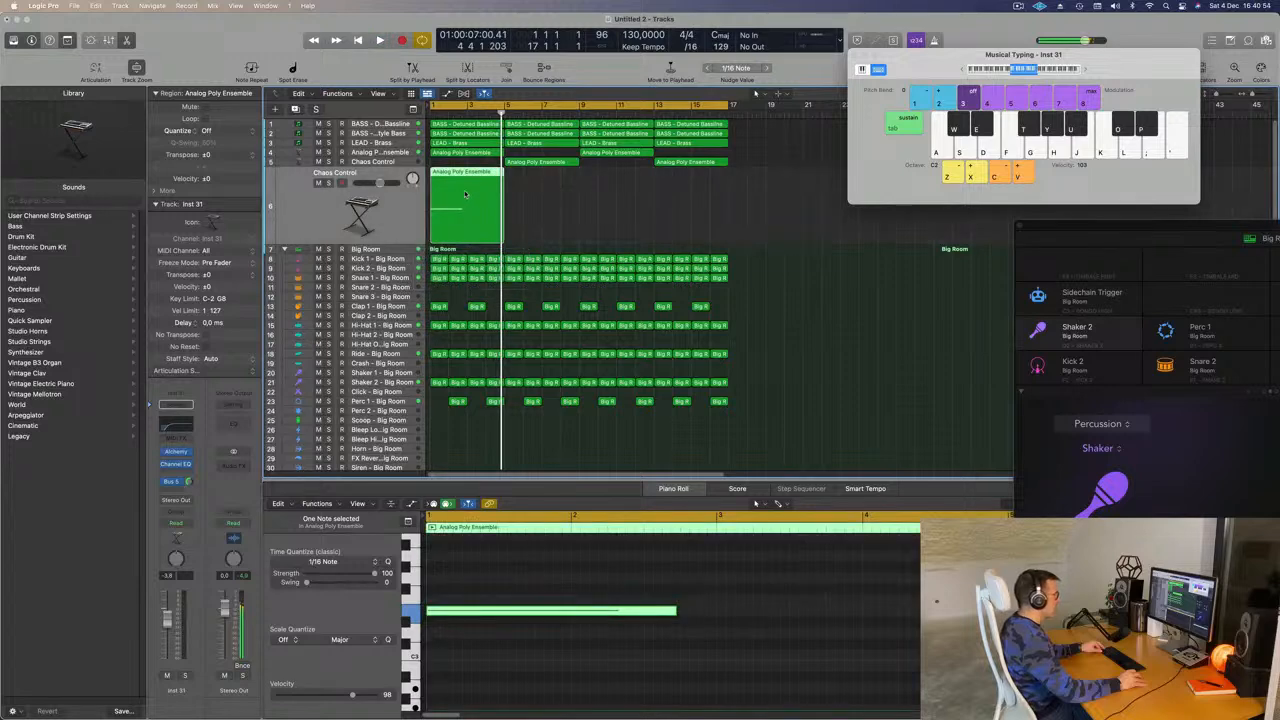
pyautogui.click(176, 452)
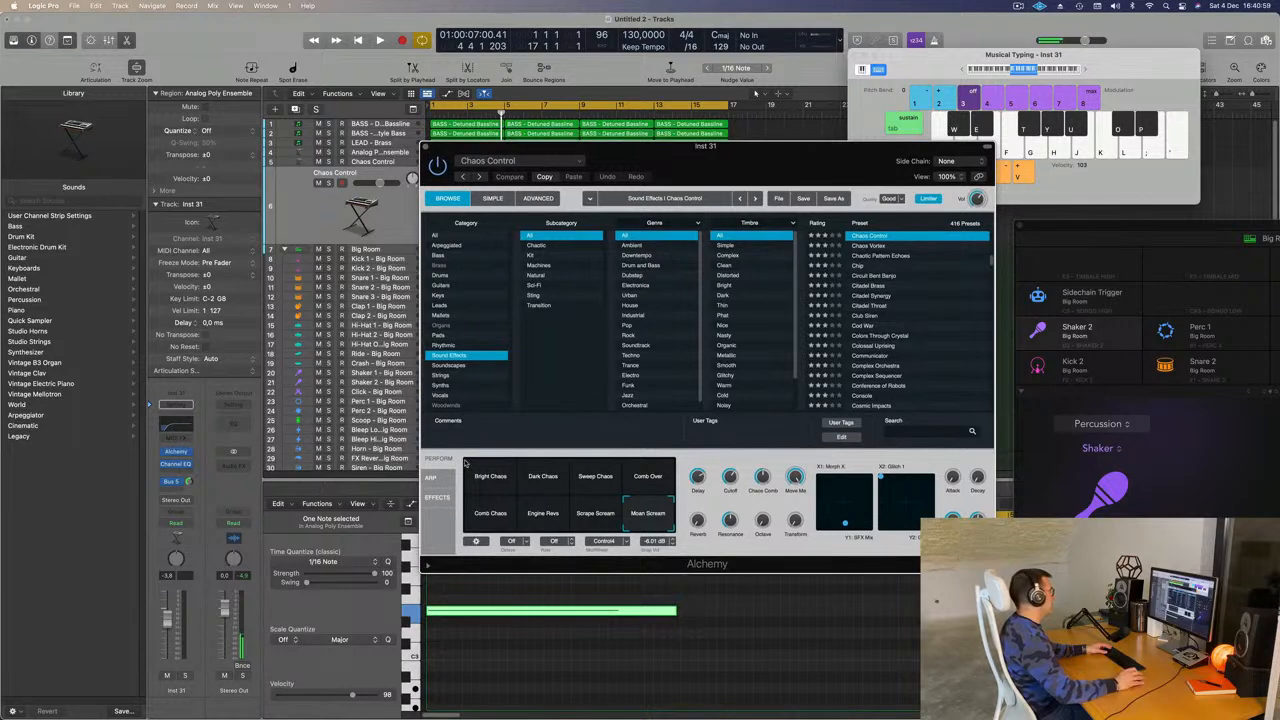
pyautogui.click(455, 345)
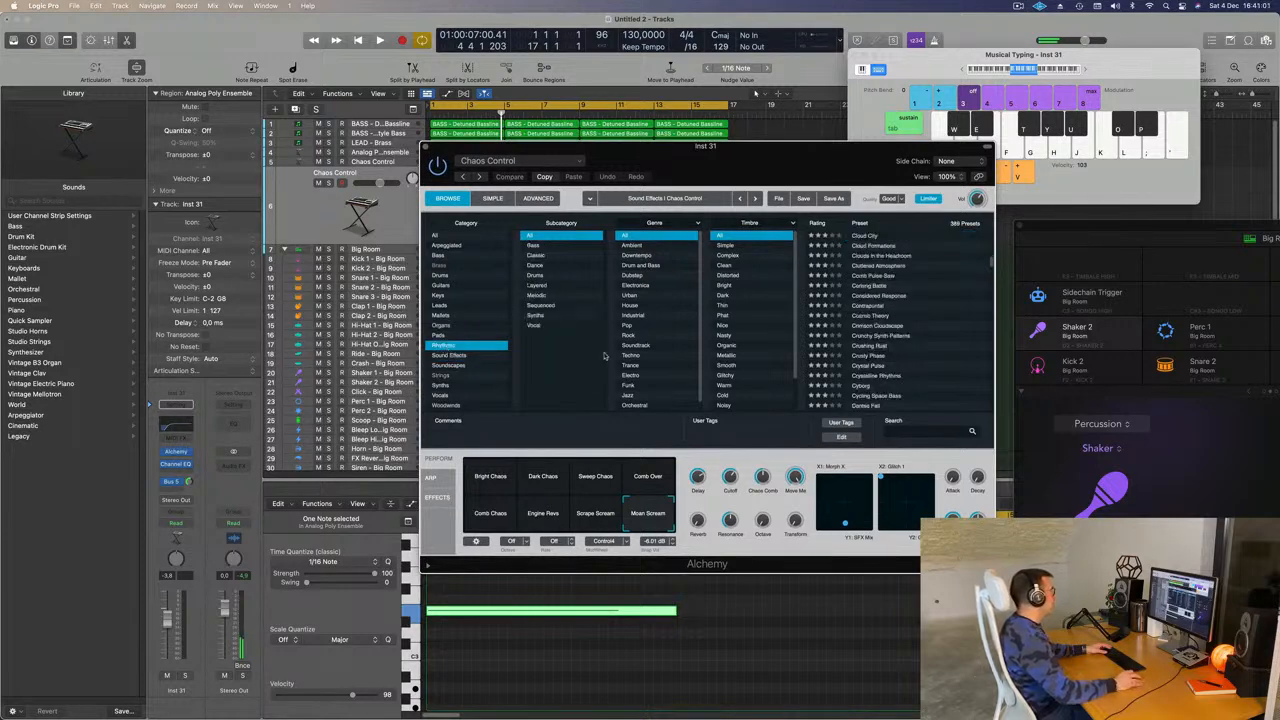
# Load Alchemy's Considered Response preset on the new track and audition it with the arrangement
pyautogui.click(887, 296)
pyautogui.moveTo(762, 171); pyautogui.dragTo(930, 195)
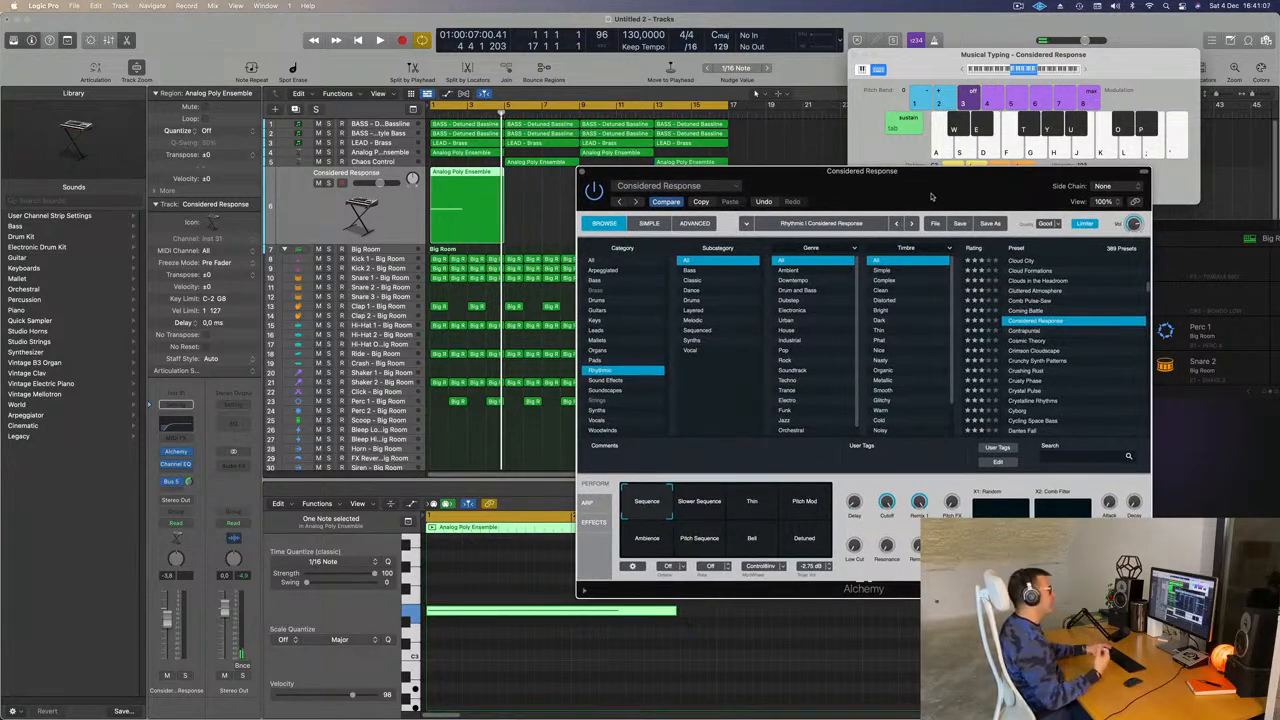
pyautogui.moveTo(931, 196); pyautogui.dragTo(862, 194)
pyautogui.press('space')
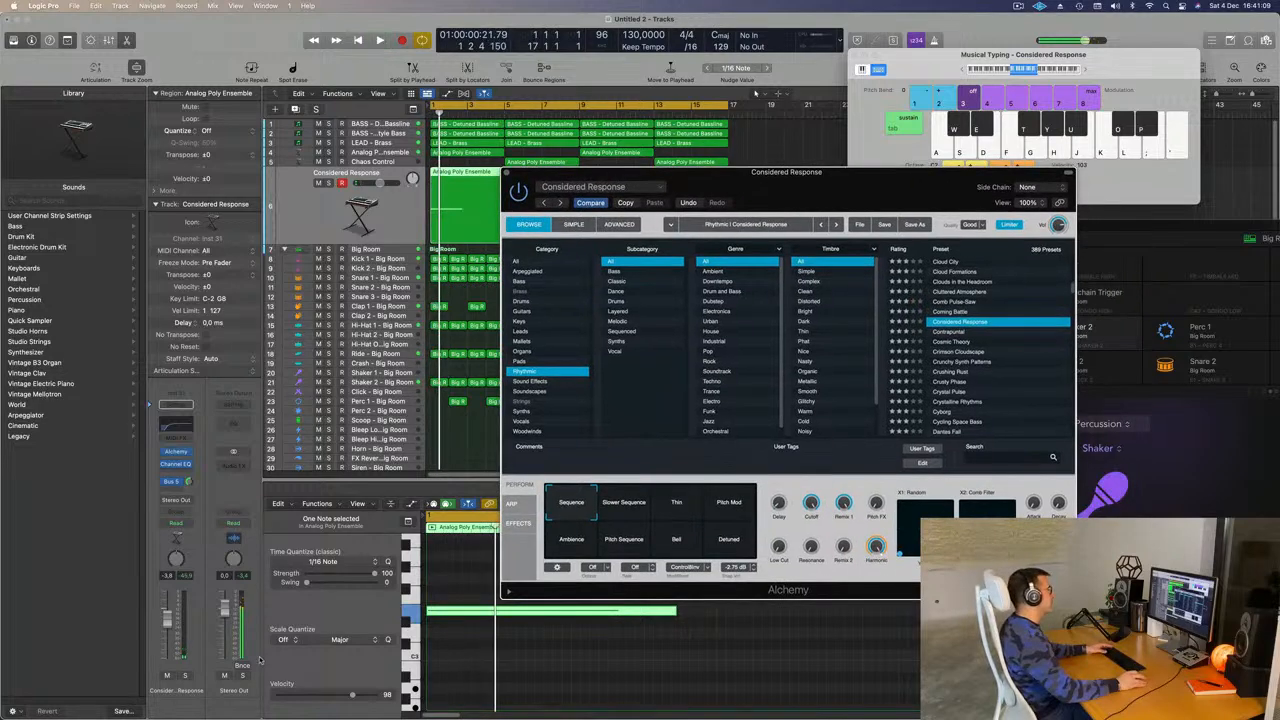
pyautogui.press('space')
pyautogui.press('space')
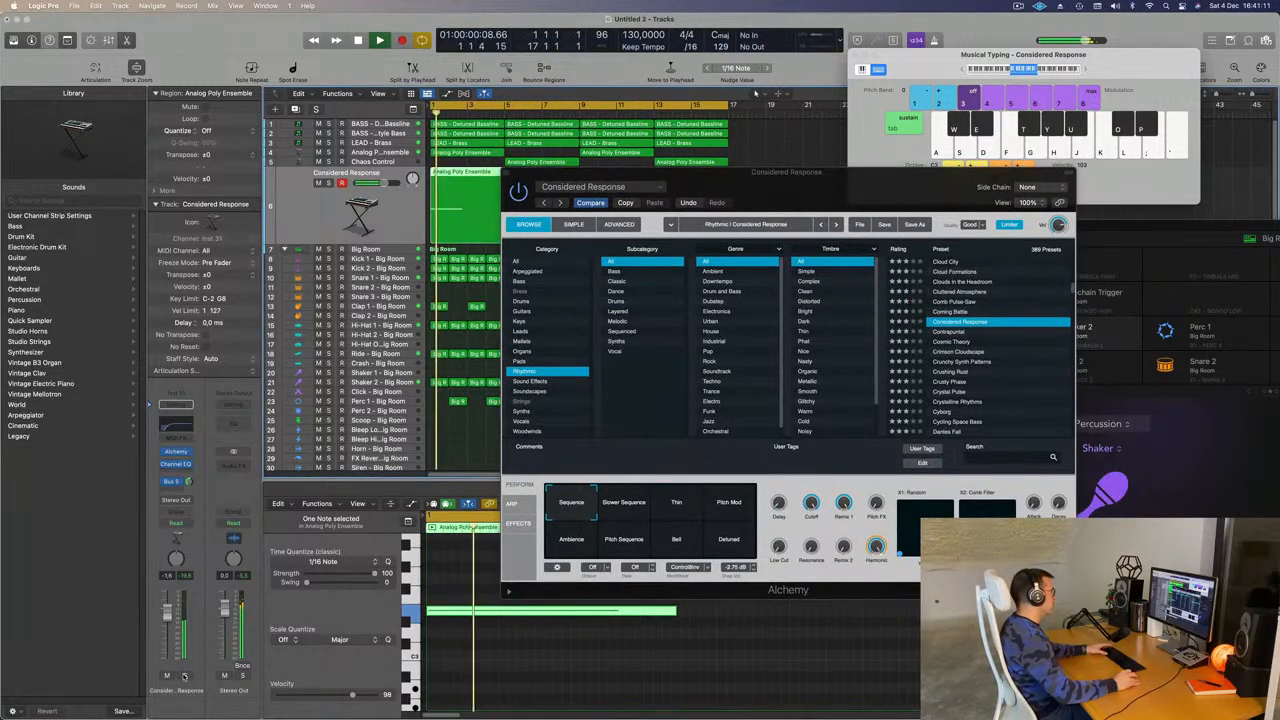
pyautogui.press('space')
pyautogui.press('space')
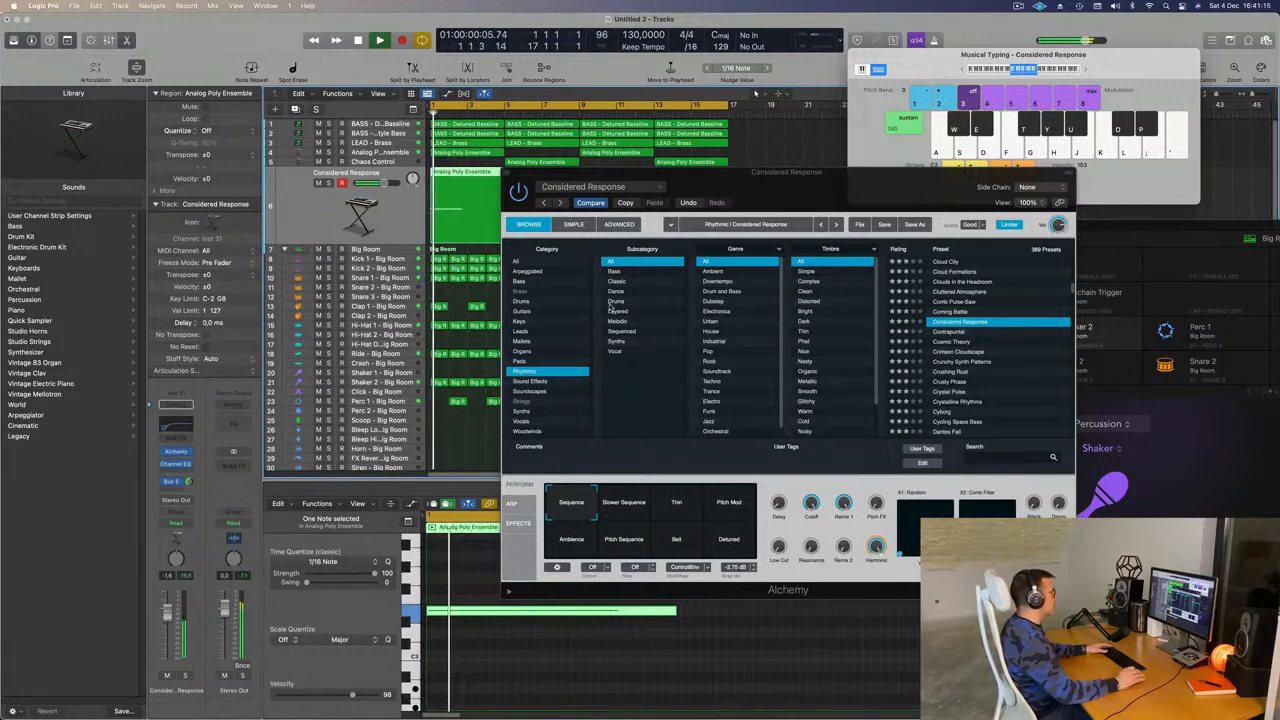
# Narrow the Rhythmic presets to the Drums subcategory and audition New Psychology from the start of the arrangement
pyautogui.click(612, 302)
pyautogui.click(965, 272)
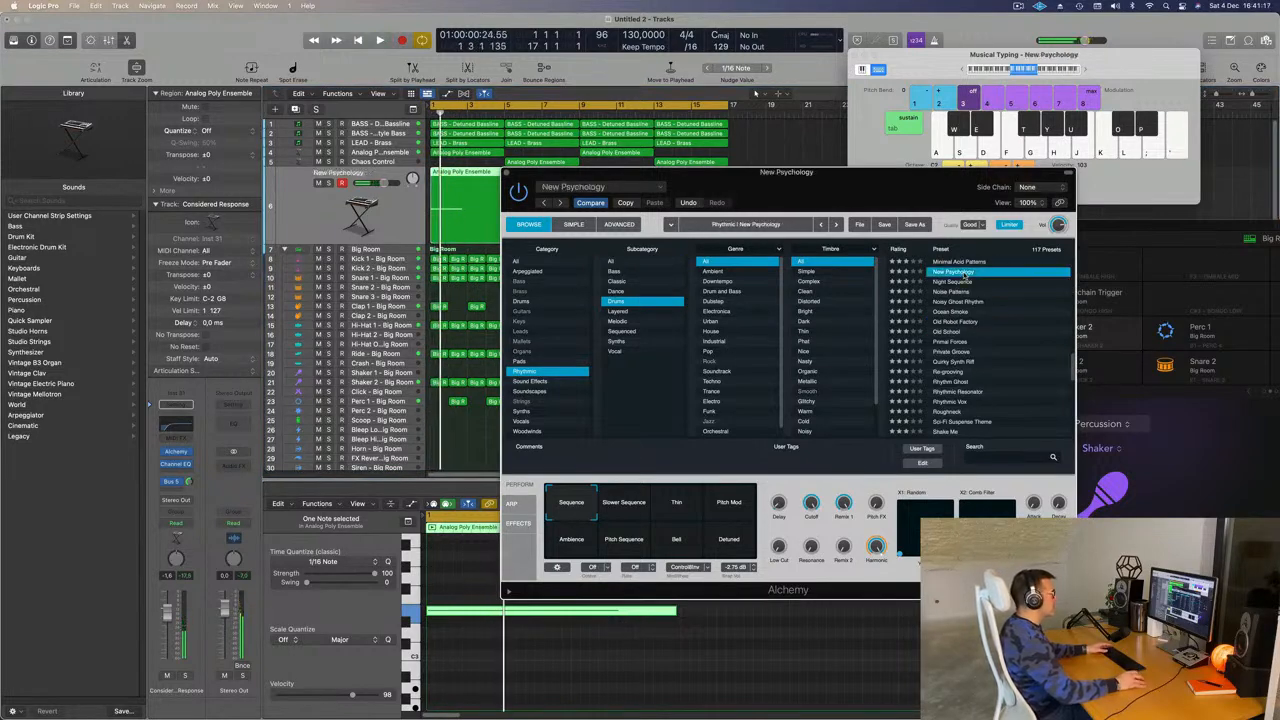
pyautogui.press('space')
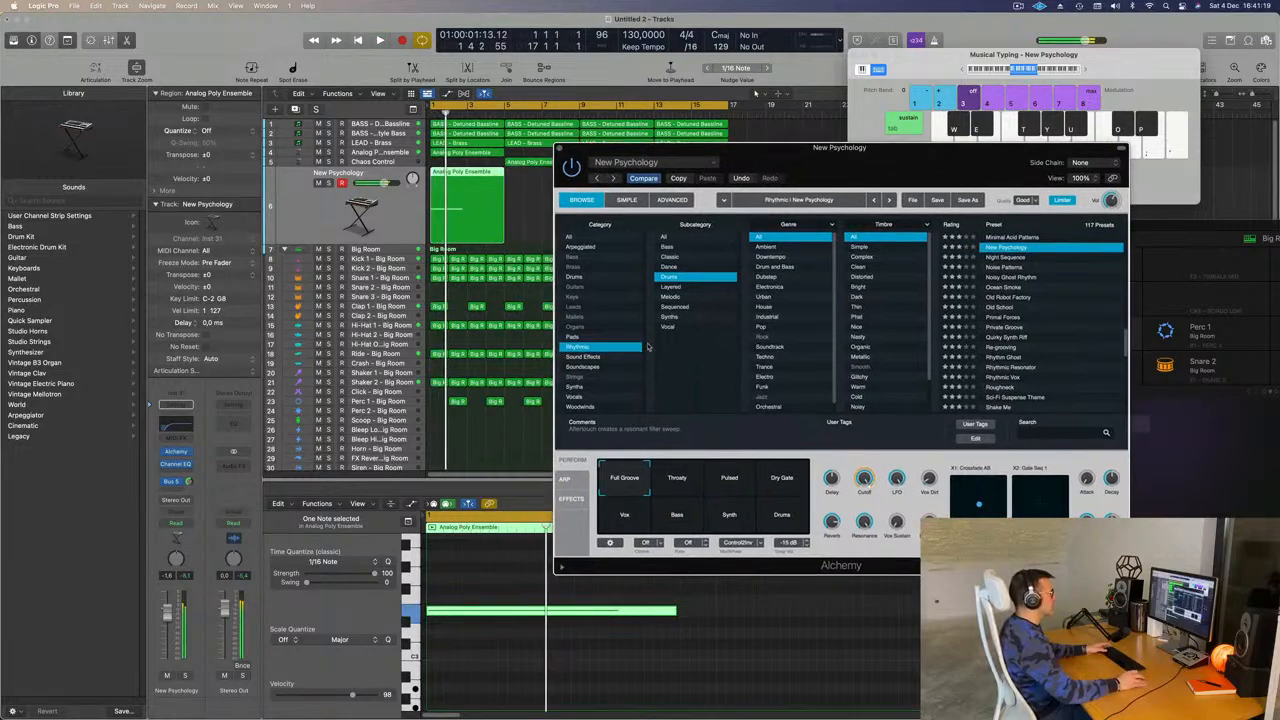
pyautogui.press('space')
pyautogui.press('space')
# Try the Minimal Acid Patterns preset against the arrangement
pyautogui.click(1012, 237)
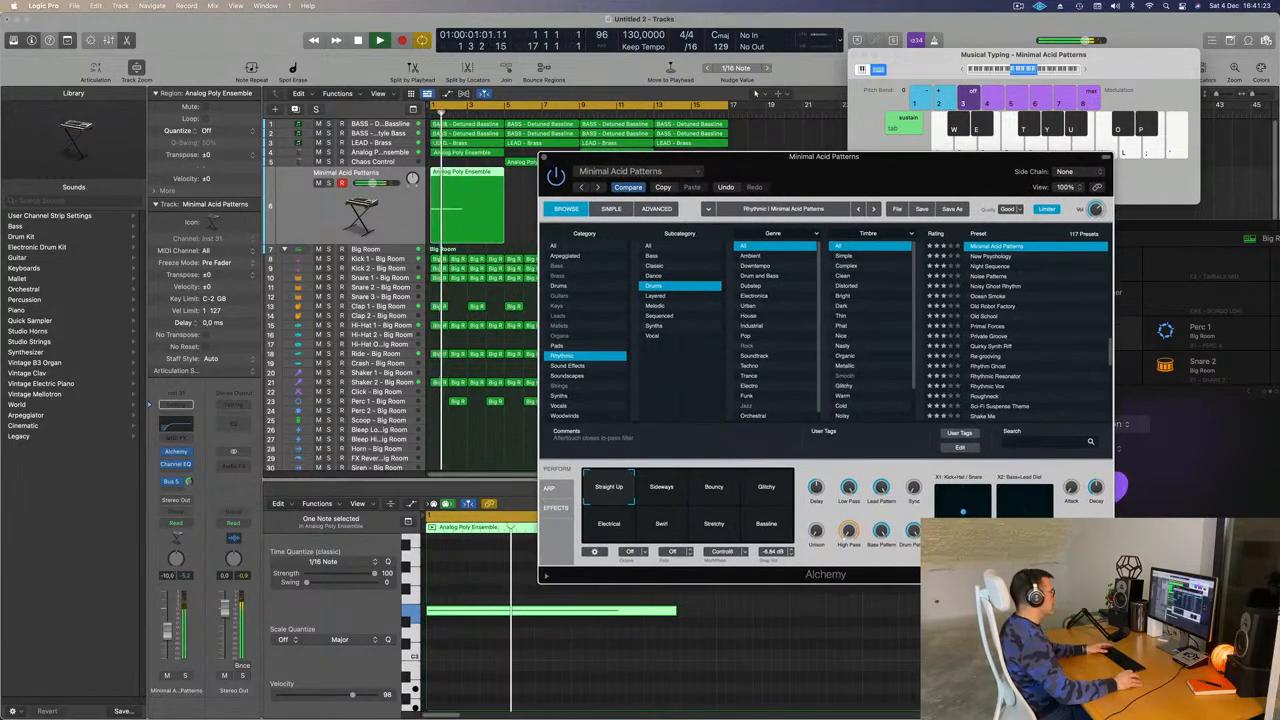
pyautogui.press('space')
pyautogui.press('space')
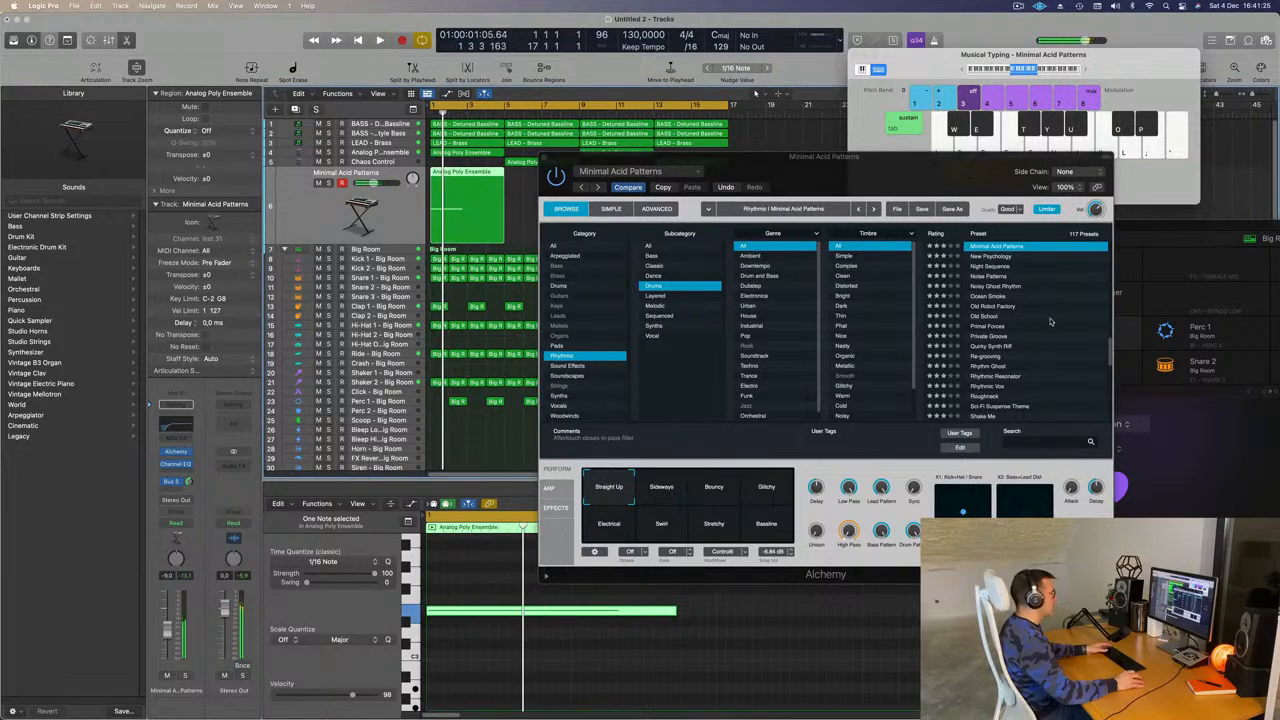
# Audition the Private Groove preset both soloed and in the full mix, with the track volume set to -6.0 dB
pyautogui.scroll(-3, 1040, 320)
pyautogui.click(988, 304)
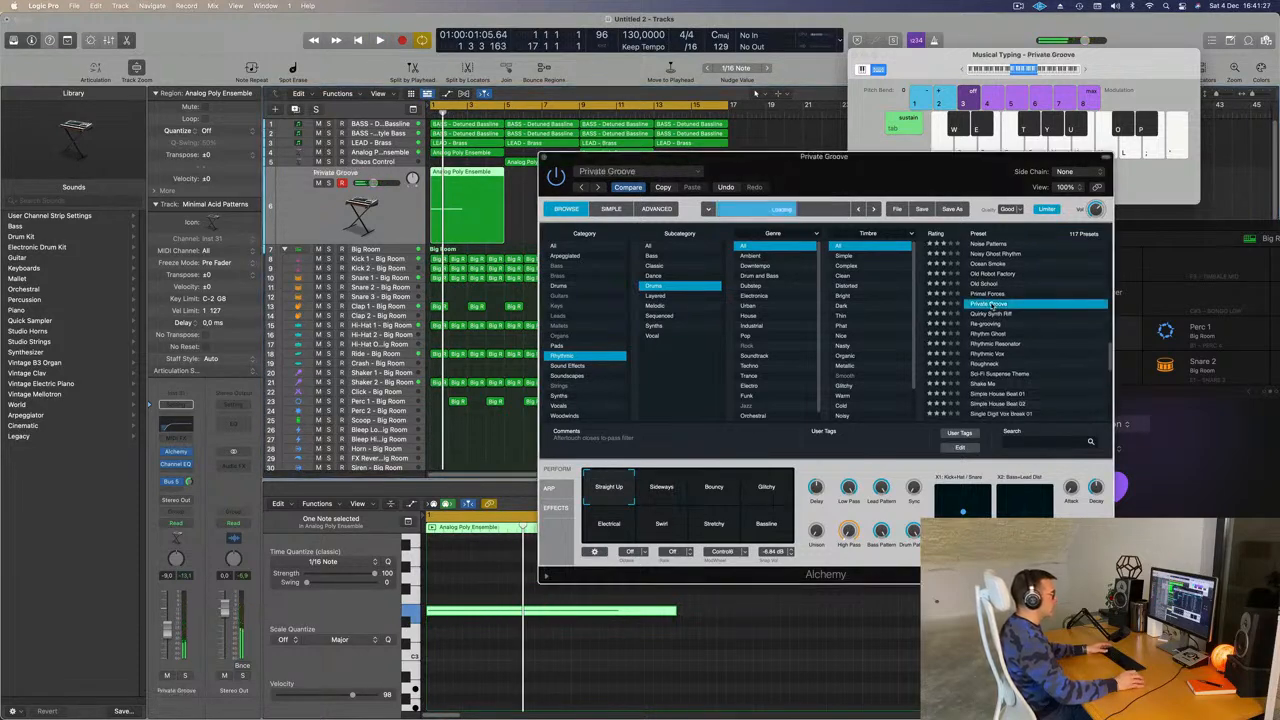
pyautogui.press('space')
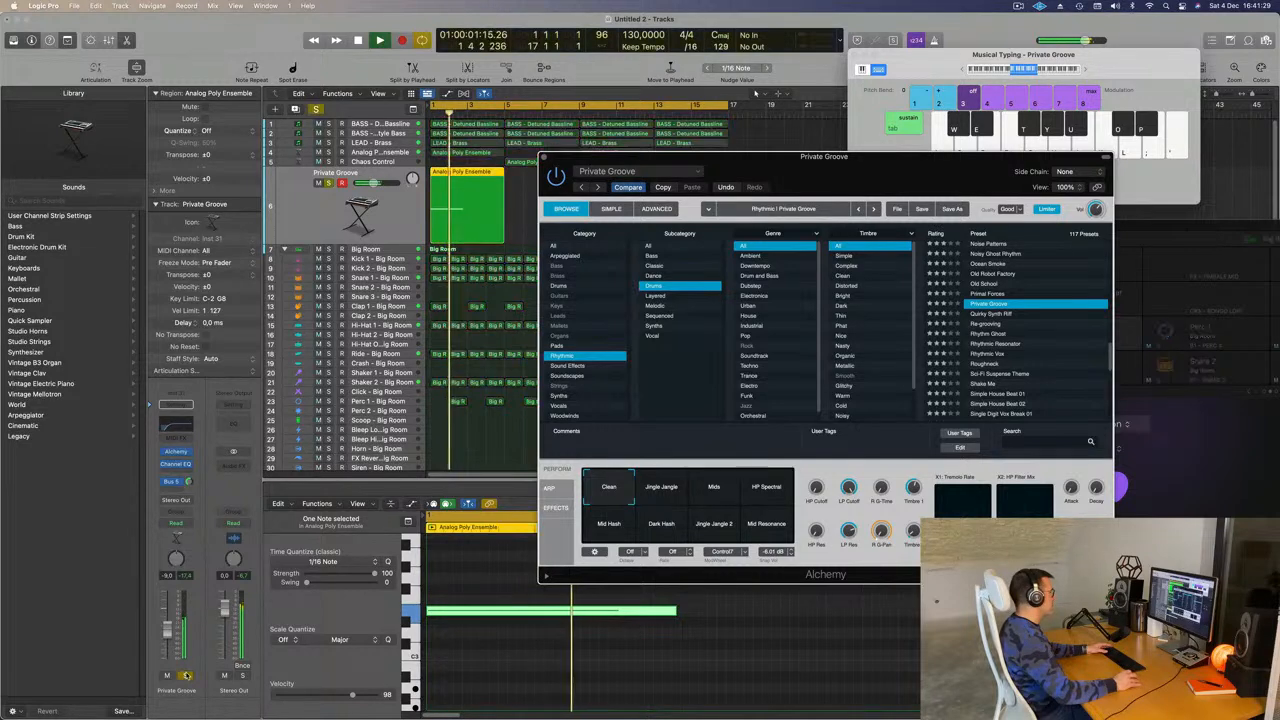
pyautogui.press('s')
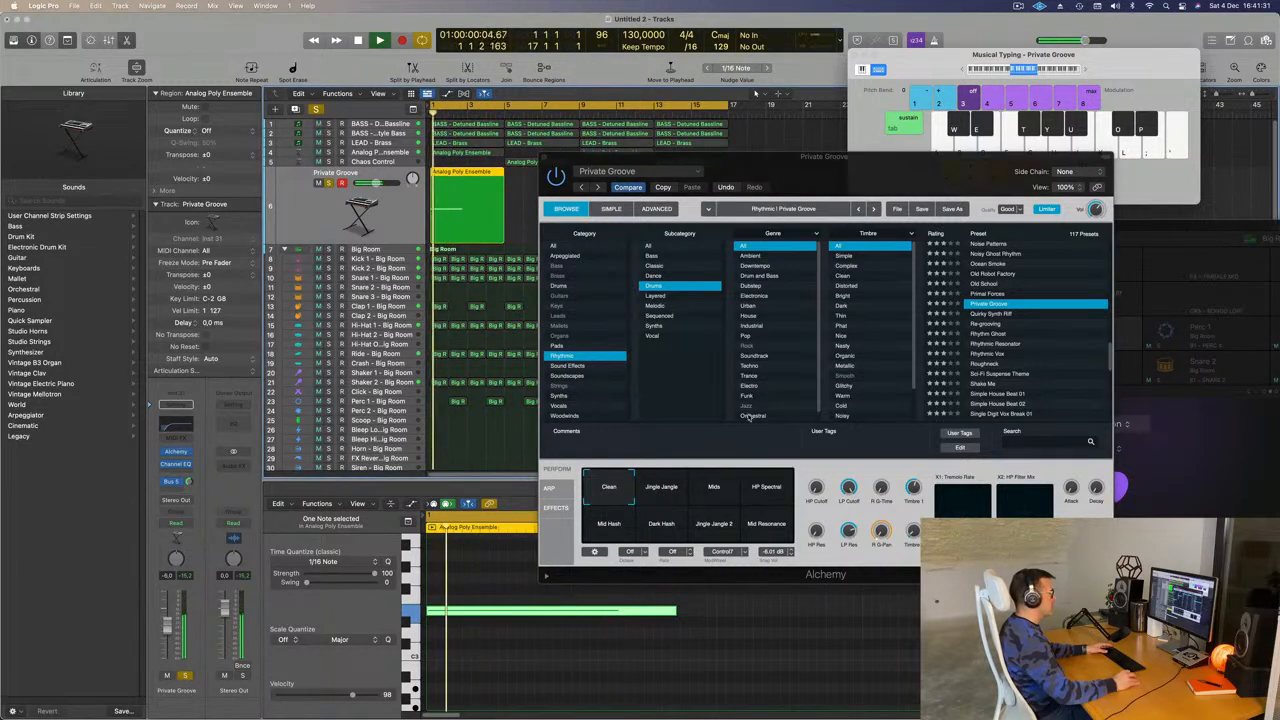
pyautogui.press('s')
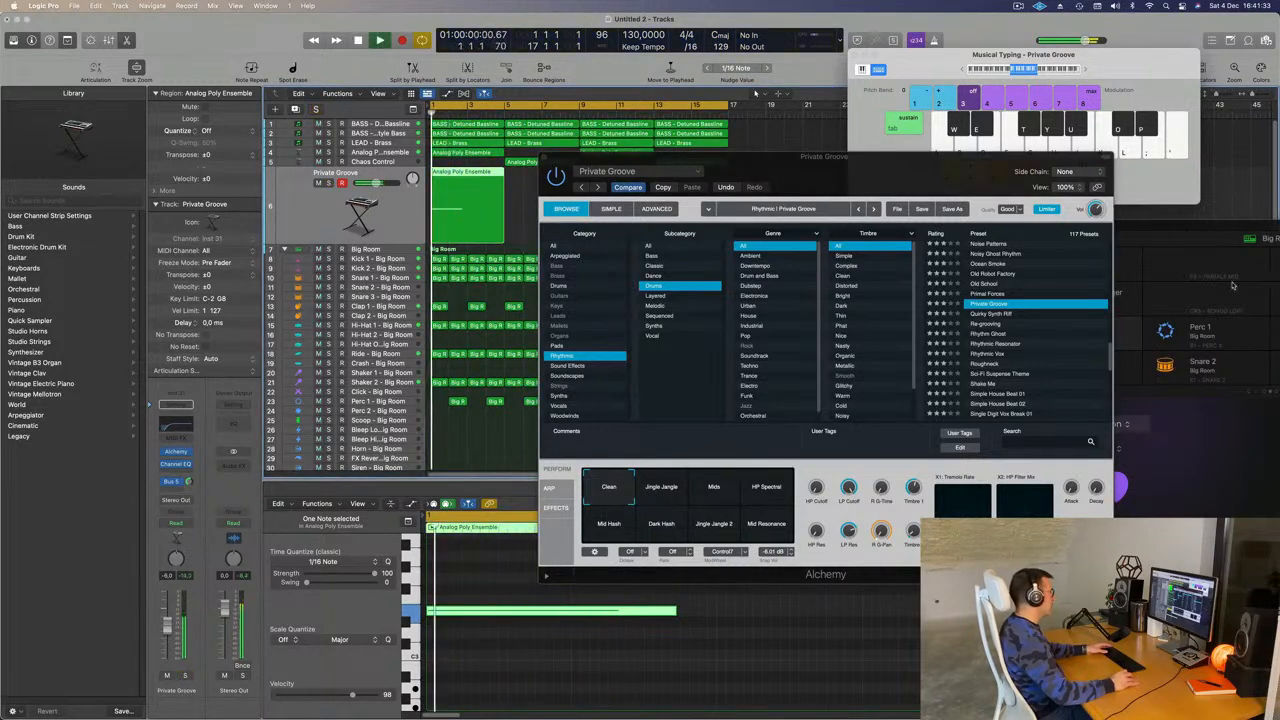
# Try the Re-grooving preset, listening to it soloed and with the other tracks
pyautogui.click(985, 323)
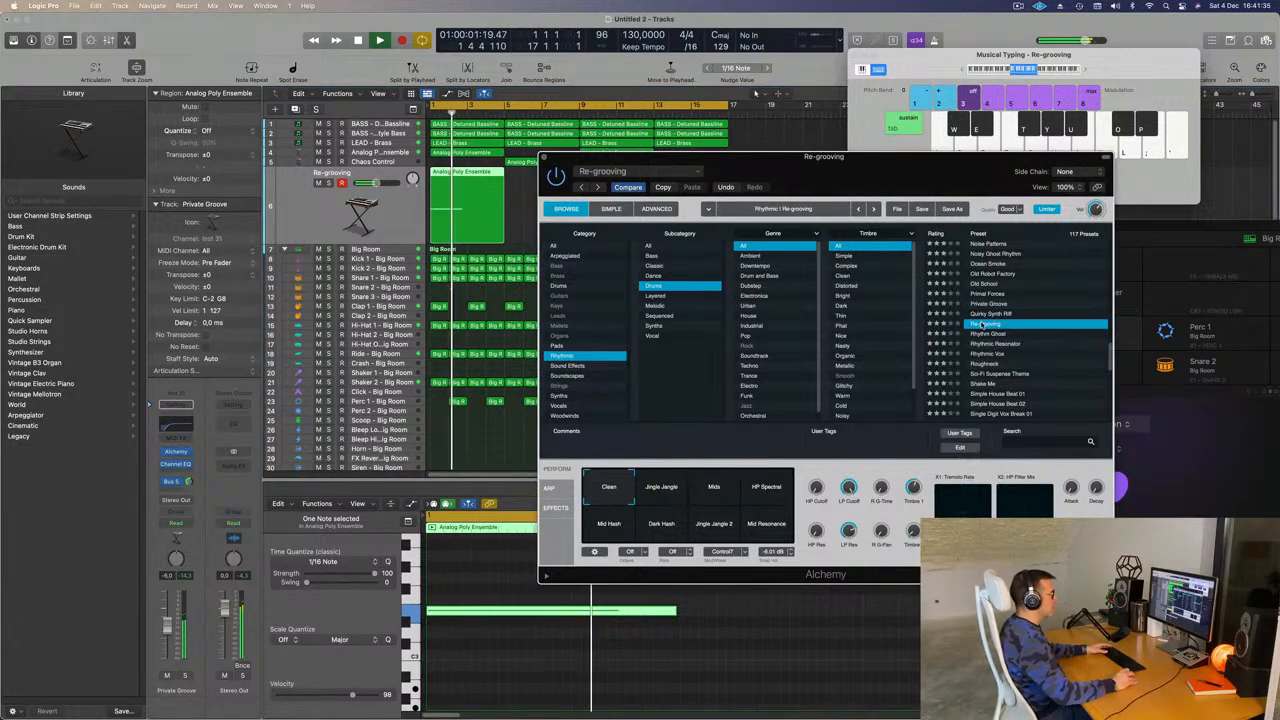
pyautogui.click(183, 676)
pyautogui.press('s')
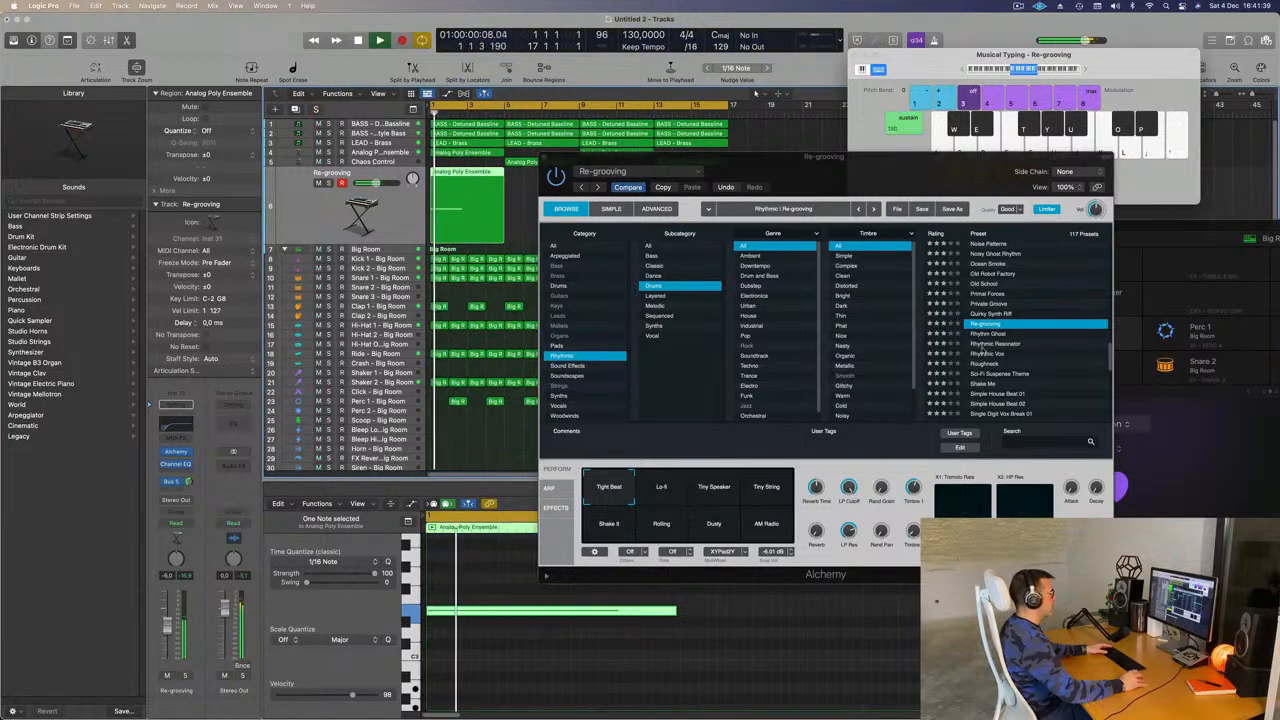
# Try the Rhythmic Resonator and Shake Me presets while the arrangement plays
pyautogui.click(990, 344)
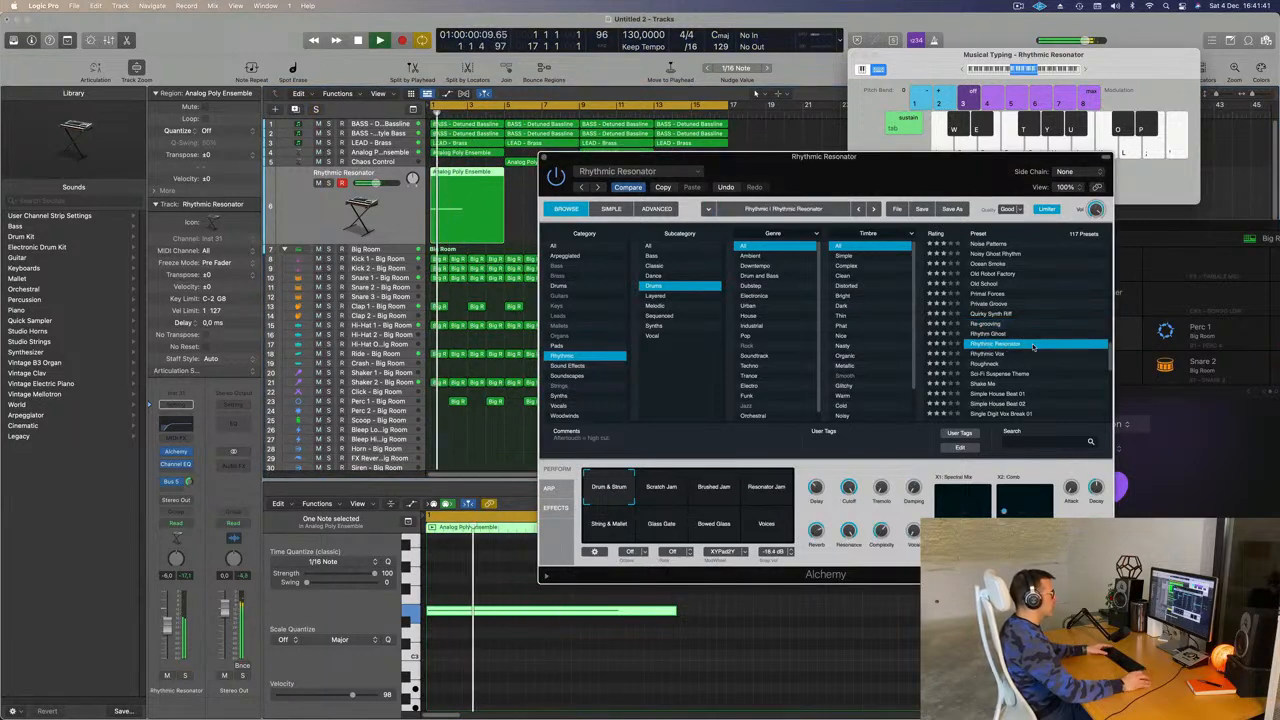
pyautogui.scroll(-2, 1034, 347)
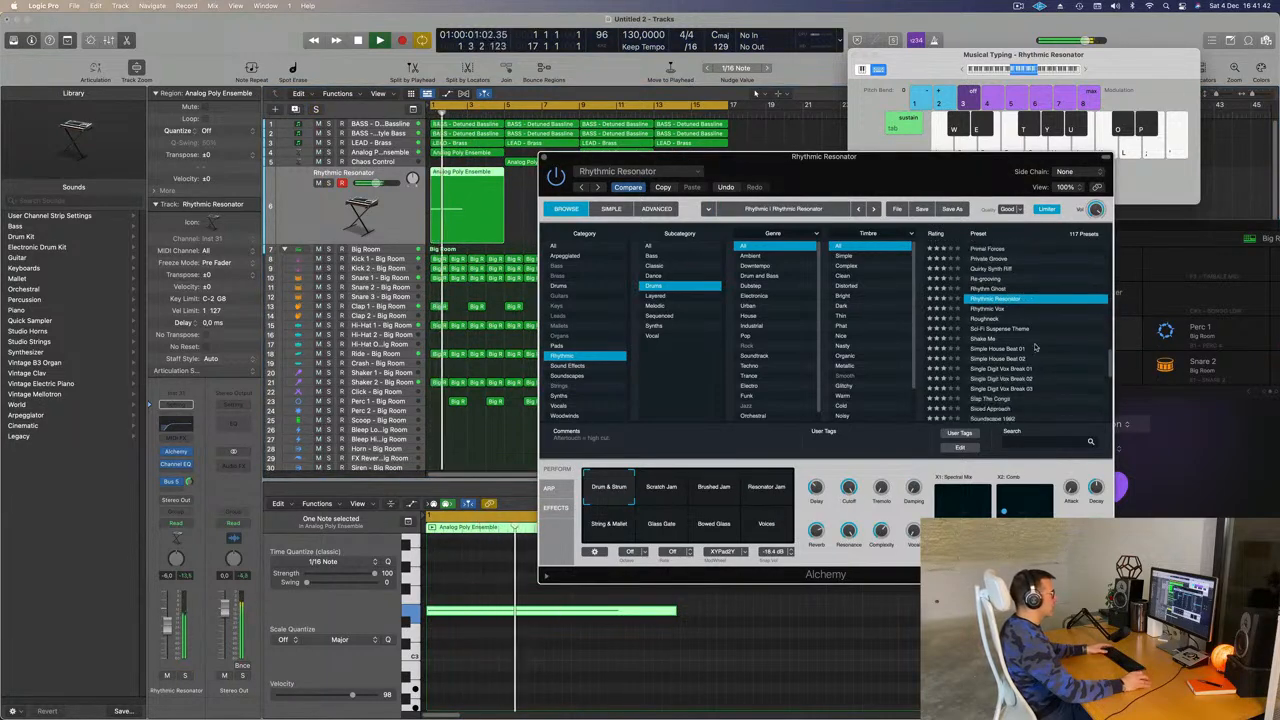
pyautogui.click(985, 340)
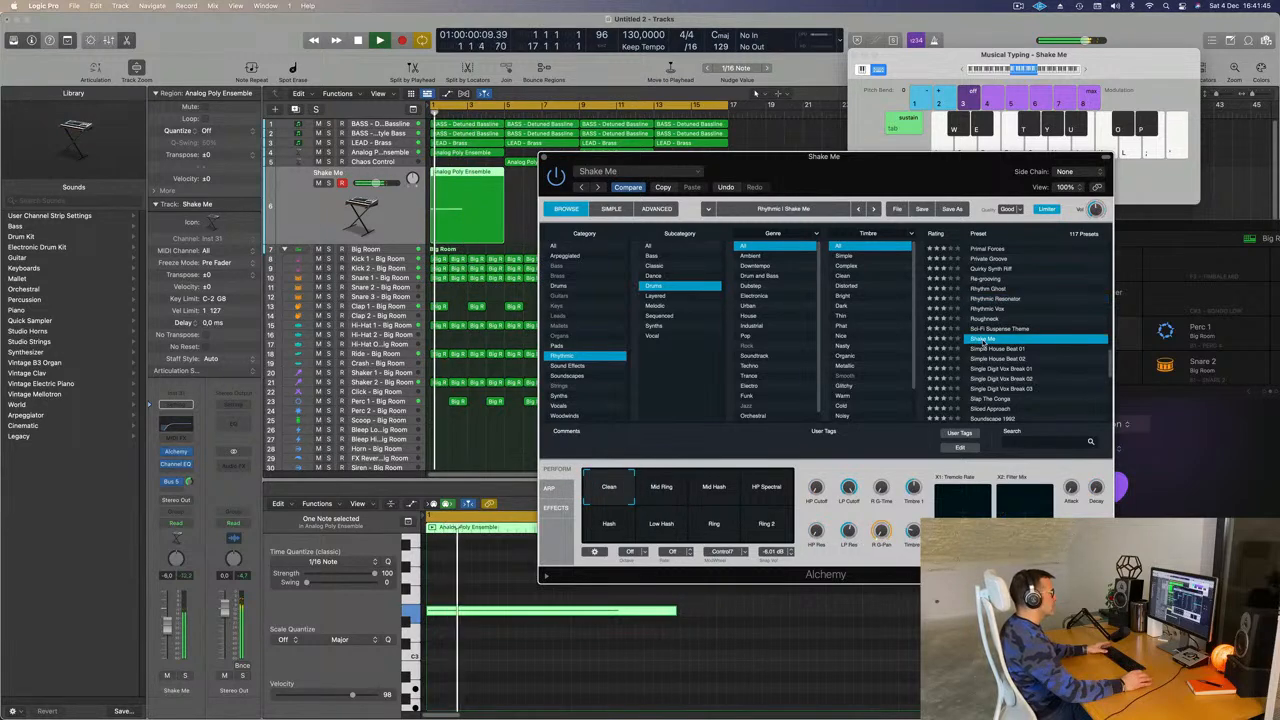
# Load the Slap The Conga preset from the Rhythmic Drums list and listen to it in the mix
pyautogui.scroll(-1, 1040, 321)
pyautogui.scroll(-1, 1045, 357)
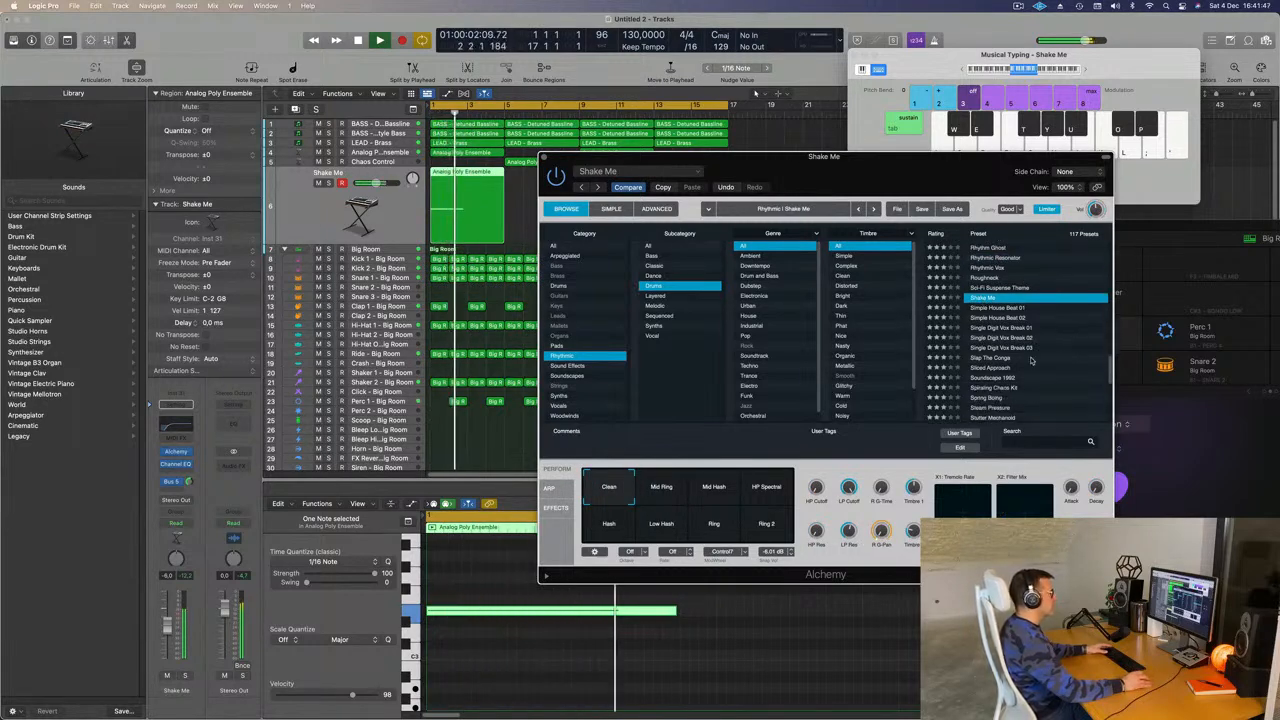
pyautogui.click(991, 358)
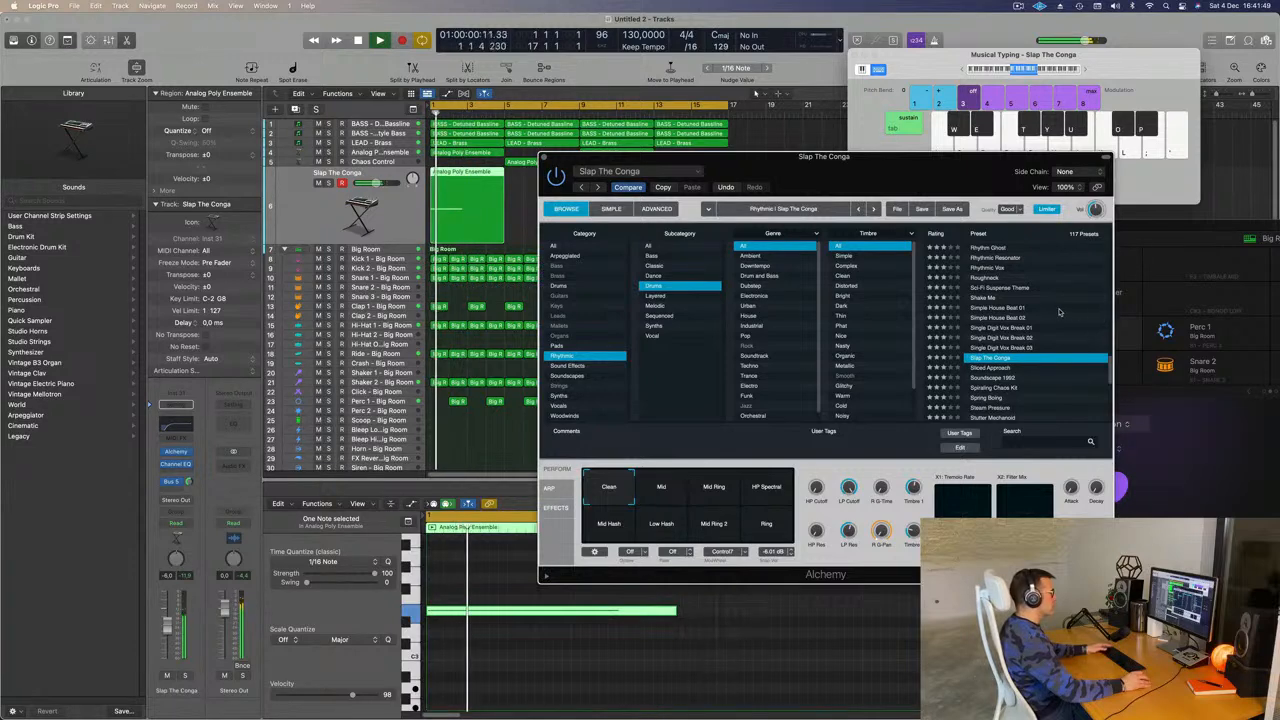
pyautogui.scroll(-1, 1059, 313)
pyautogui.scroll(1, 1059, 312)
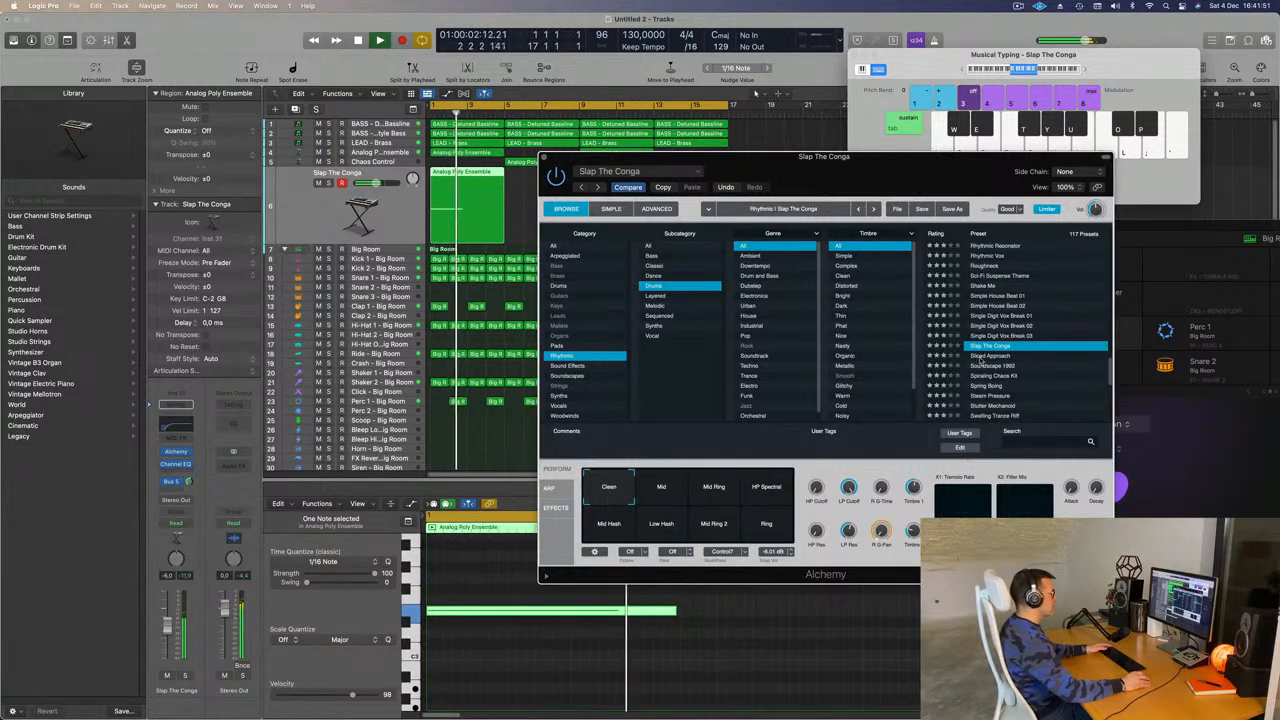
# Compare Slap The Conga's HP Spectral, Mid, Low Hash, Mid Hash and Mid Ring 2 variations in the mix, and choose Mid Ring
pyautogui.click(716, 490)
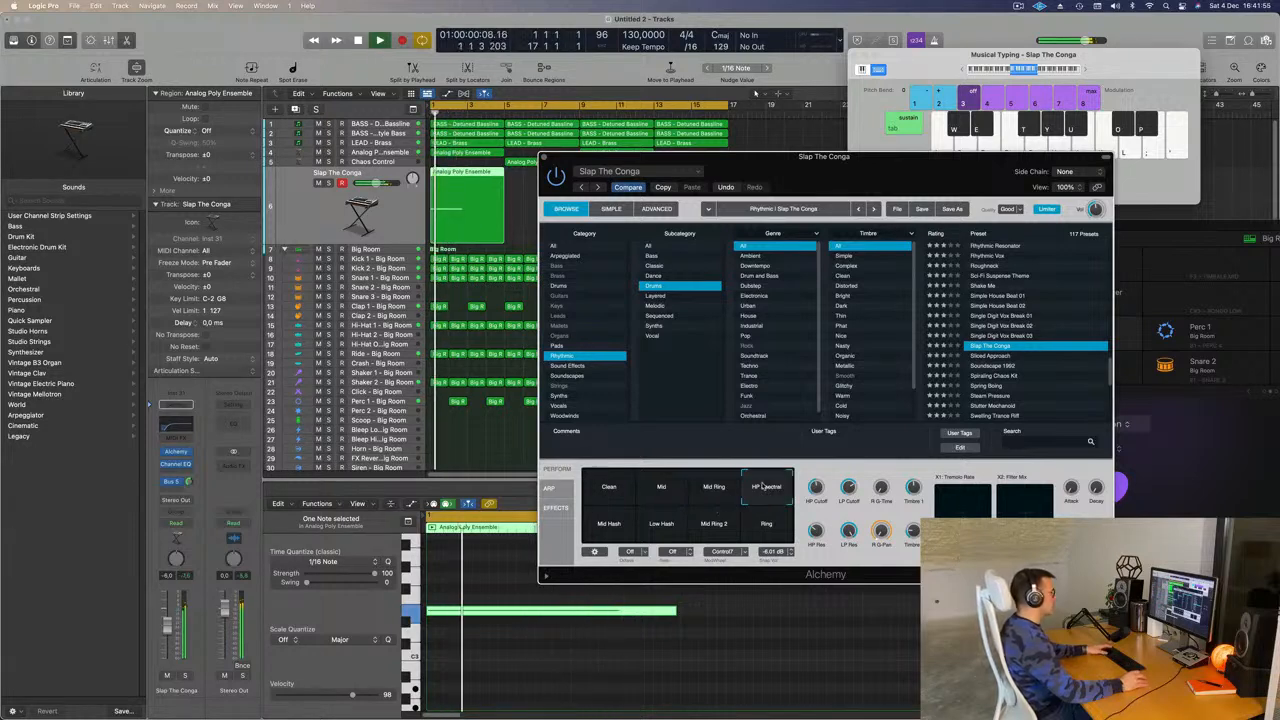
pyautogui.click(668, 490)
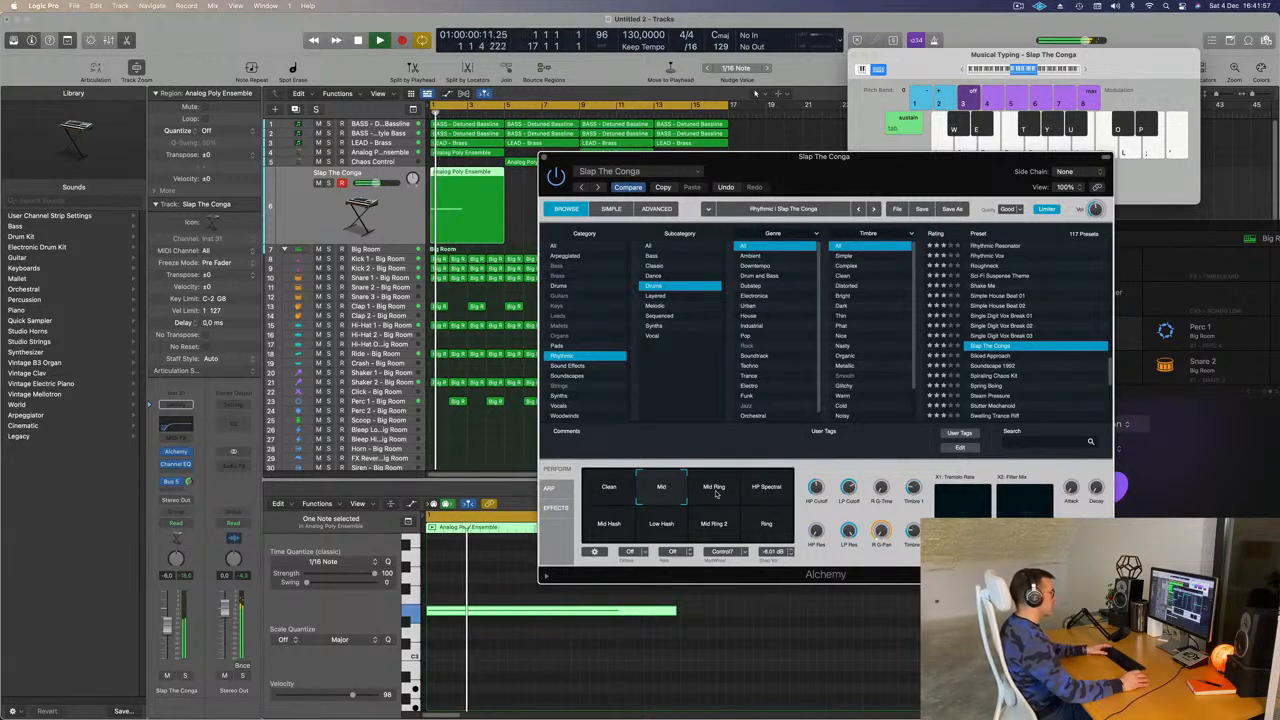
pyautogui.click(716, 492)
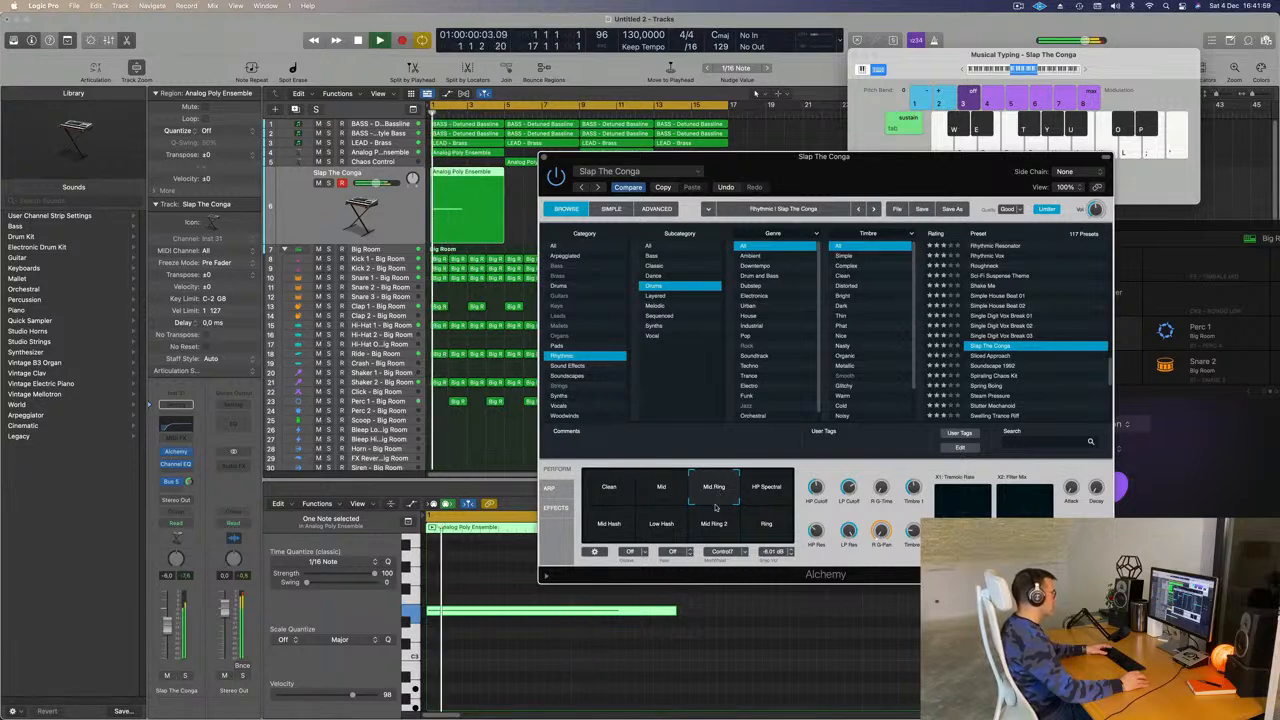
pyautogui.click(710, 530)
pyautogui.click(658, 529)
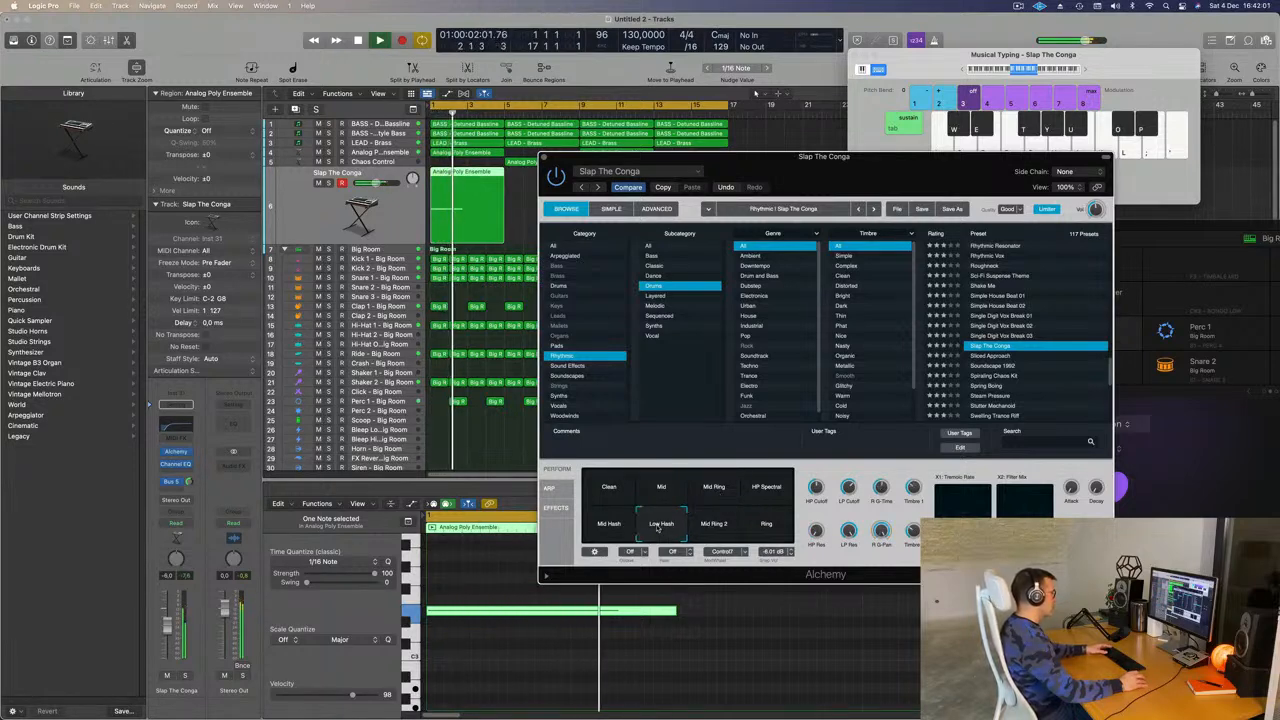
pyautogui.click(605, 529)
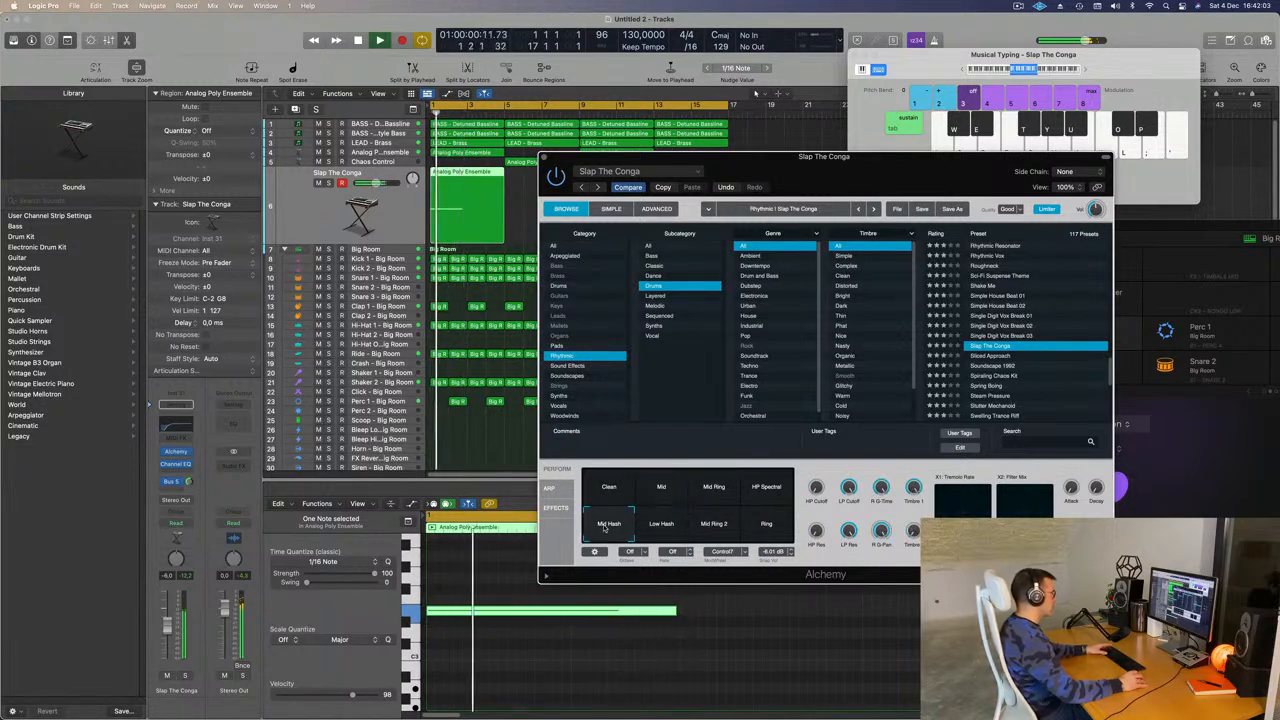
pyautogui.click(712, 528)
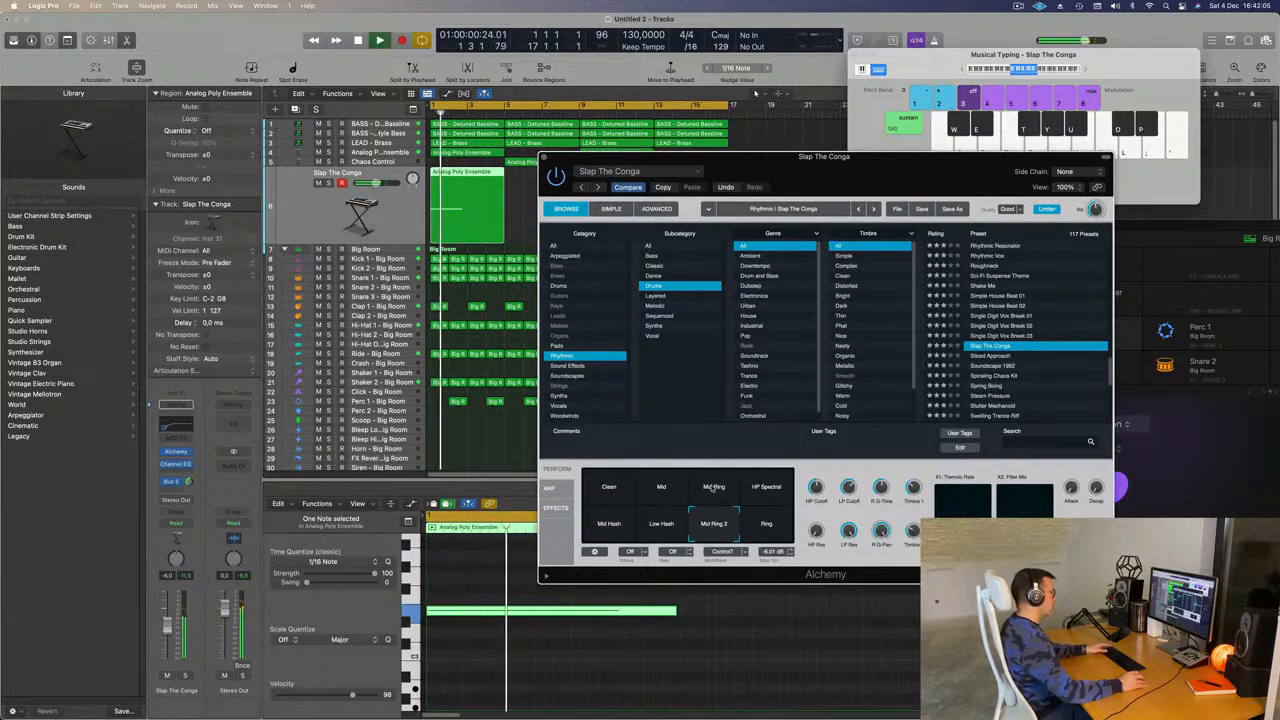
pyautogui.click(714, 487)
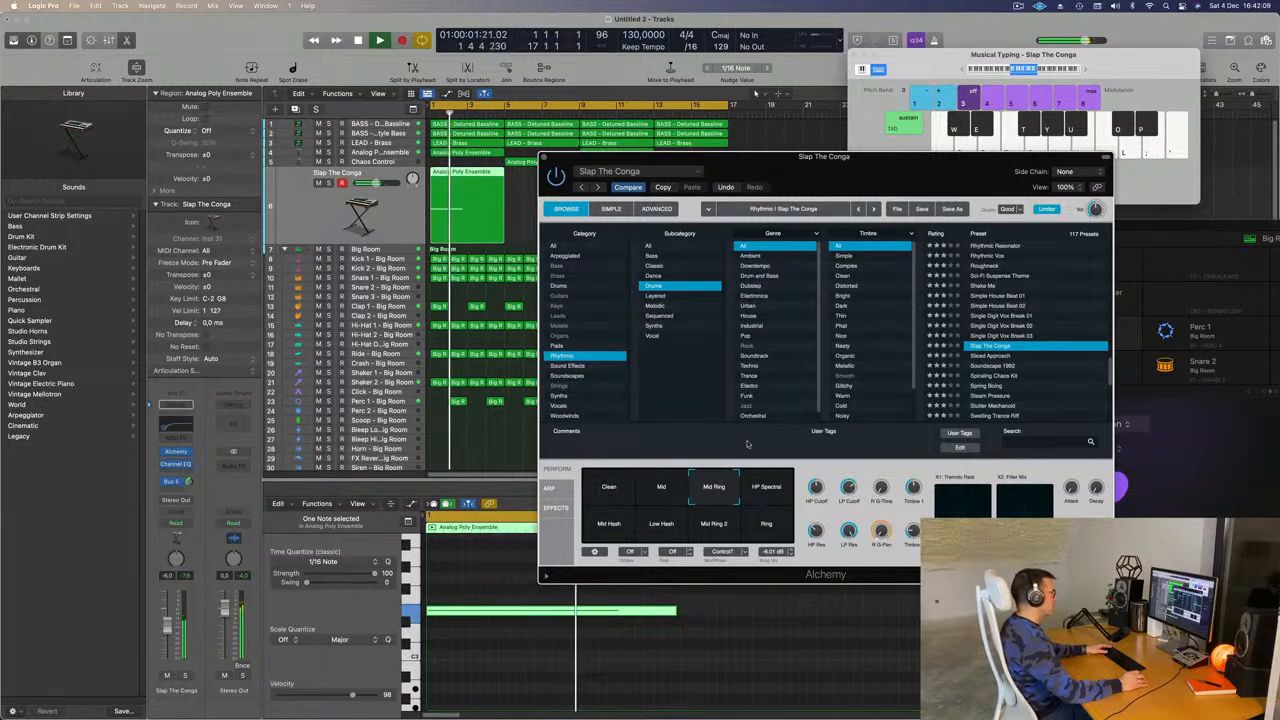
# Solo the Slap The Conga track, compare its Mid Ring 2 and Mid Hash variations, and return to Mid Ring
pyautogui.click(184, 676)
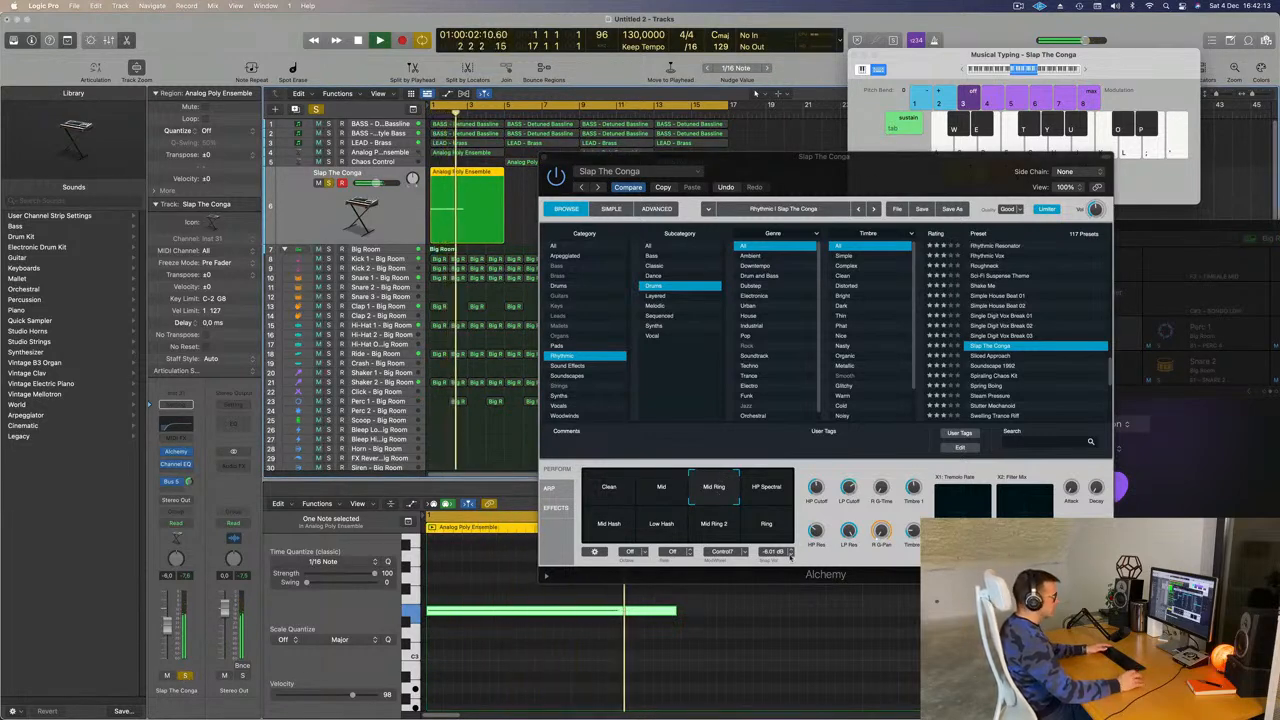
pyautogui.click(713, 530)
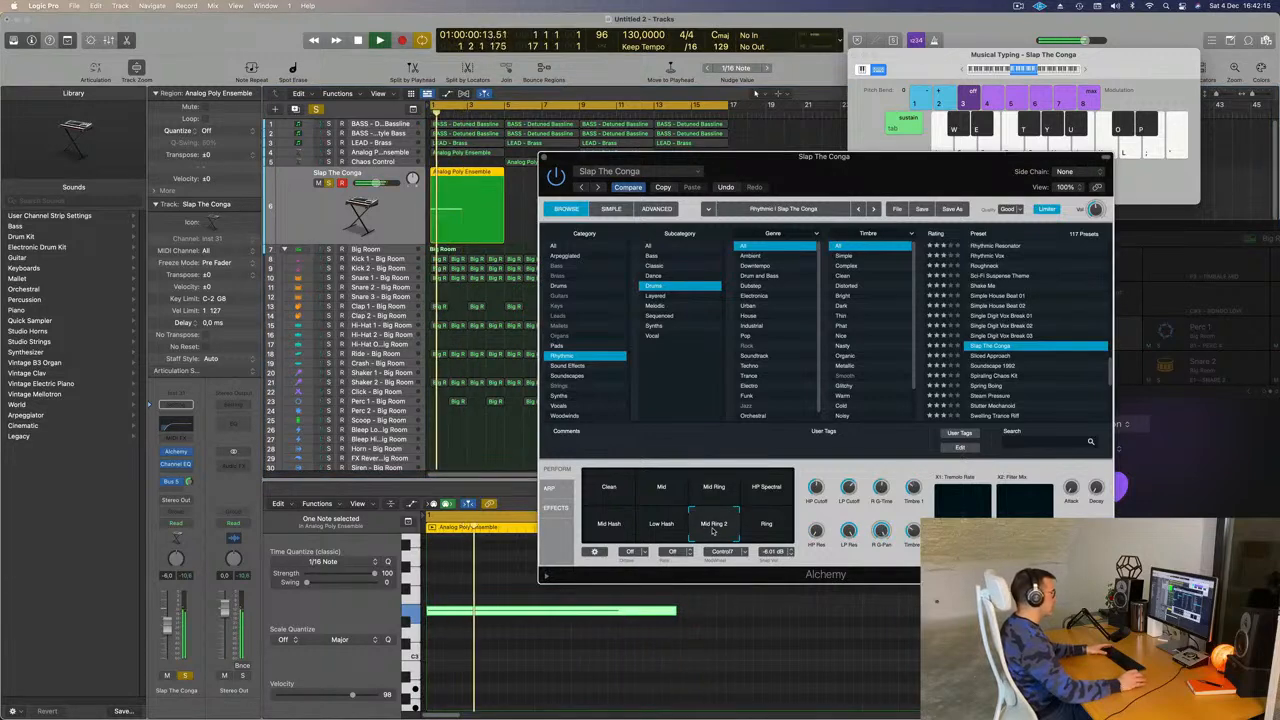
pyautogui.click(716, 487)
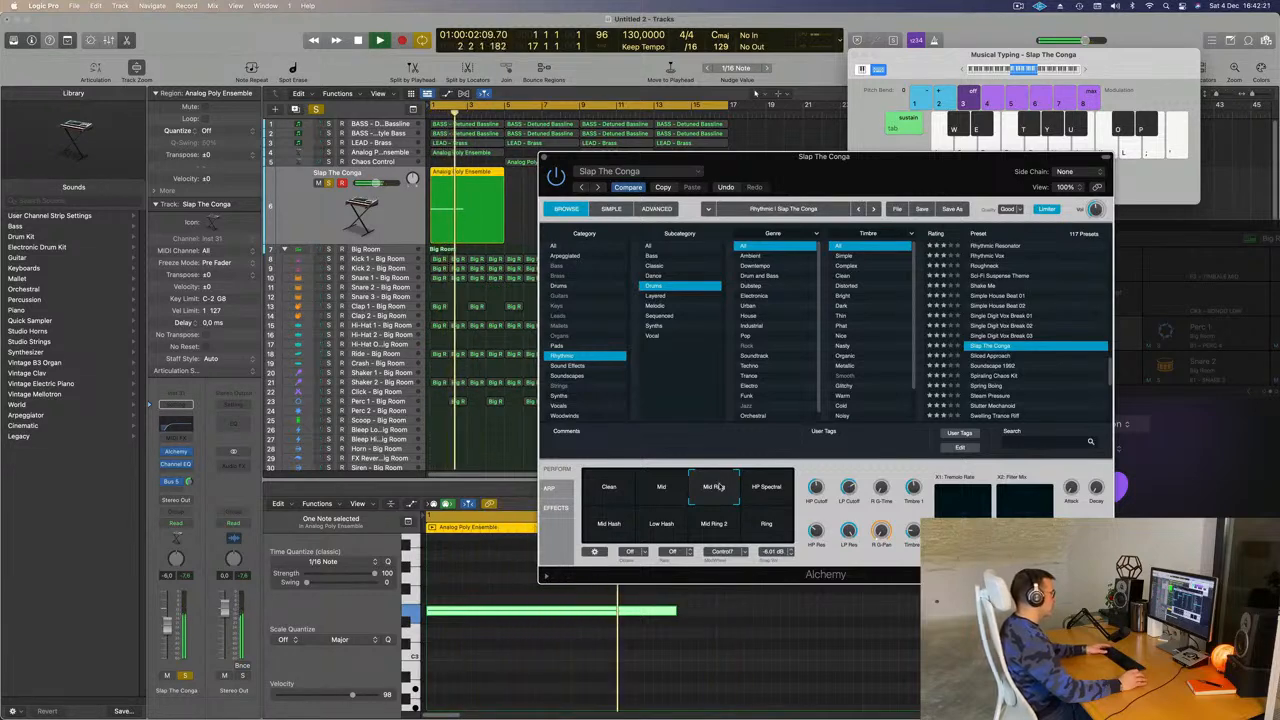
pyautogui.click(600, 526)
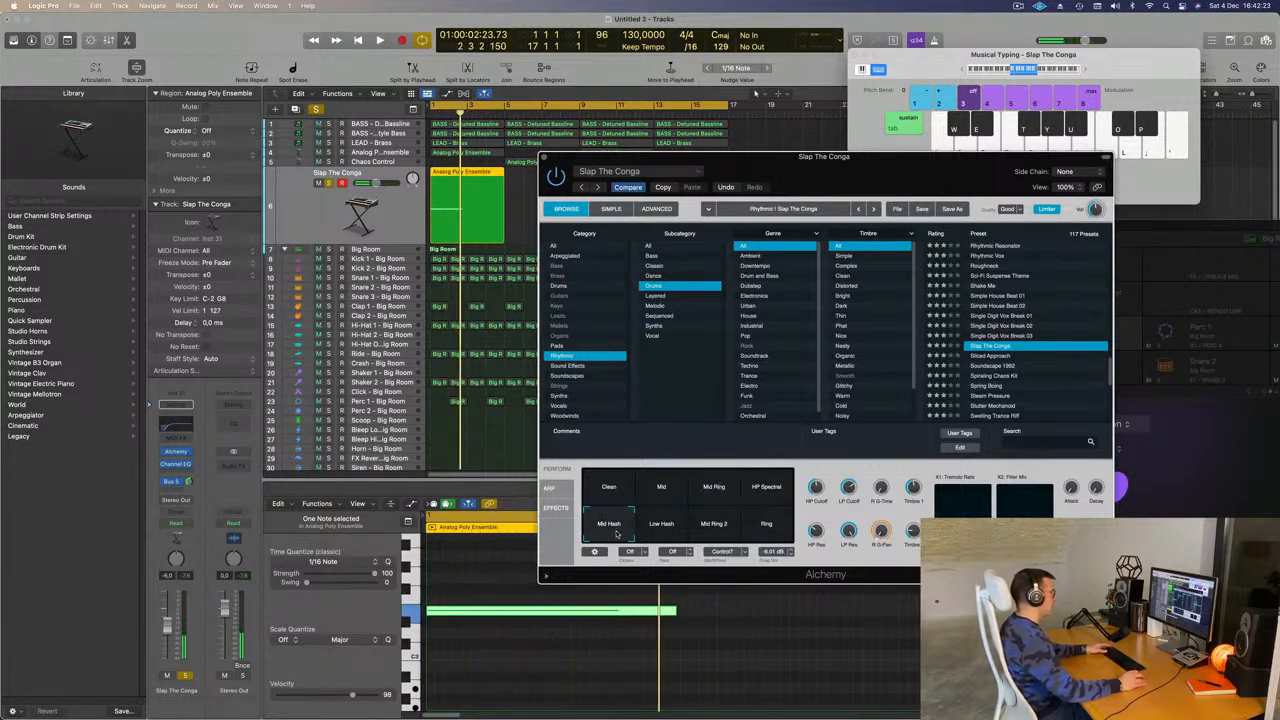
pyautogui.click(716, 535)
pyautogui.click(719, 488)
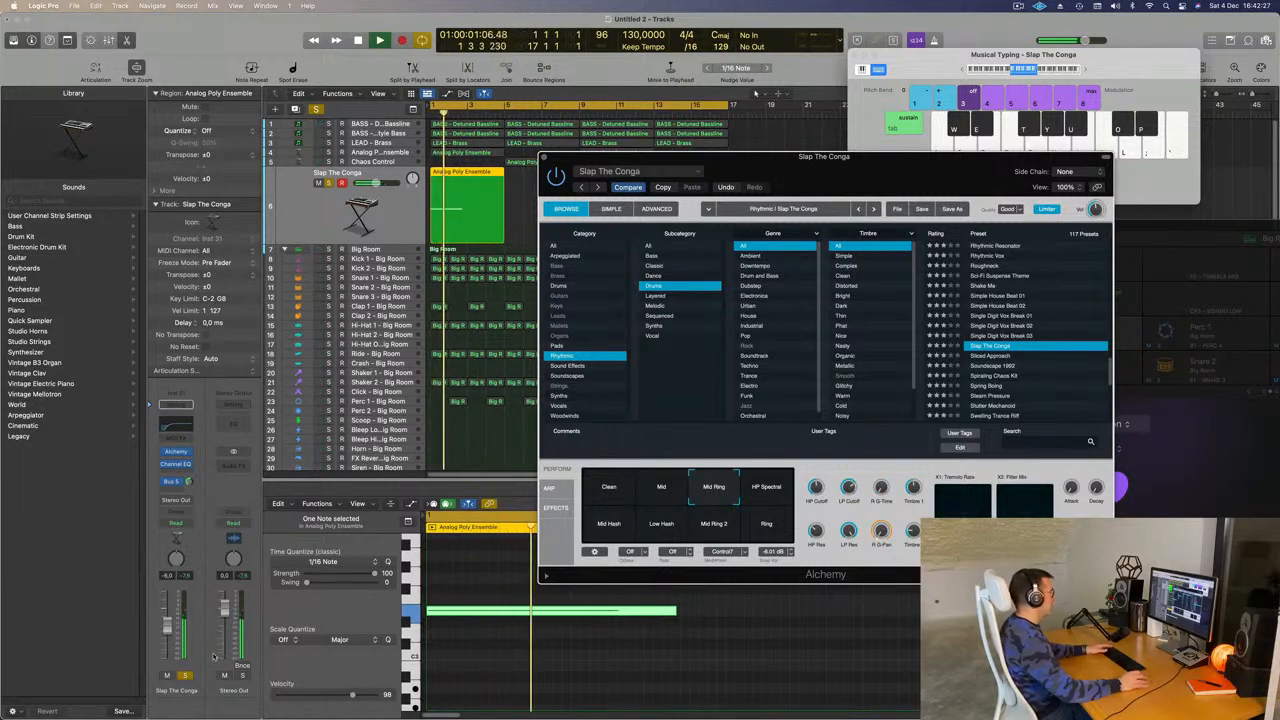
# Return the soloed Slap The Conga track to the full mix and adjust its Bus 5 reverb send during playback
pyautogui.click(184, 676)
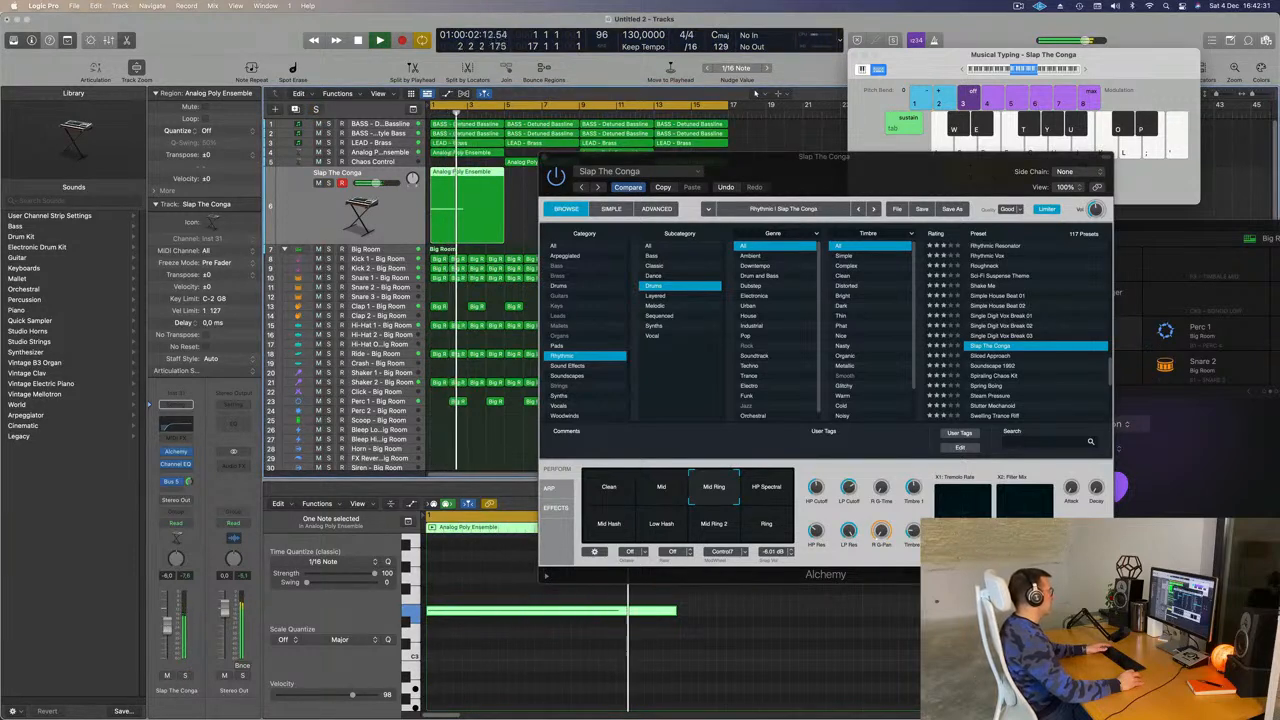
pyautogui.click(190, 483)
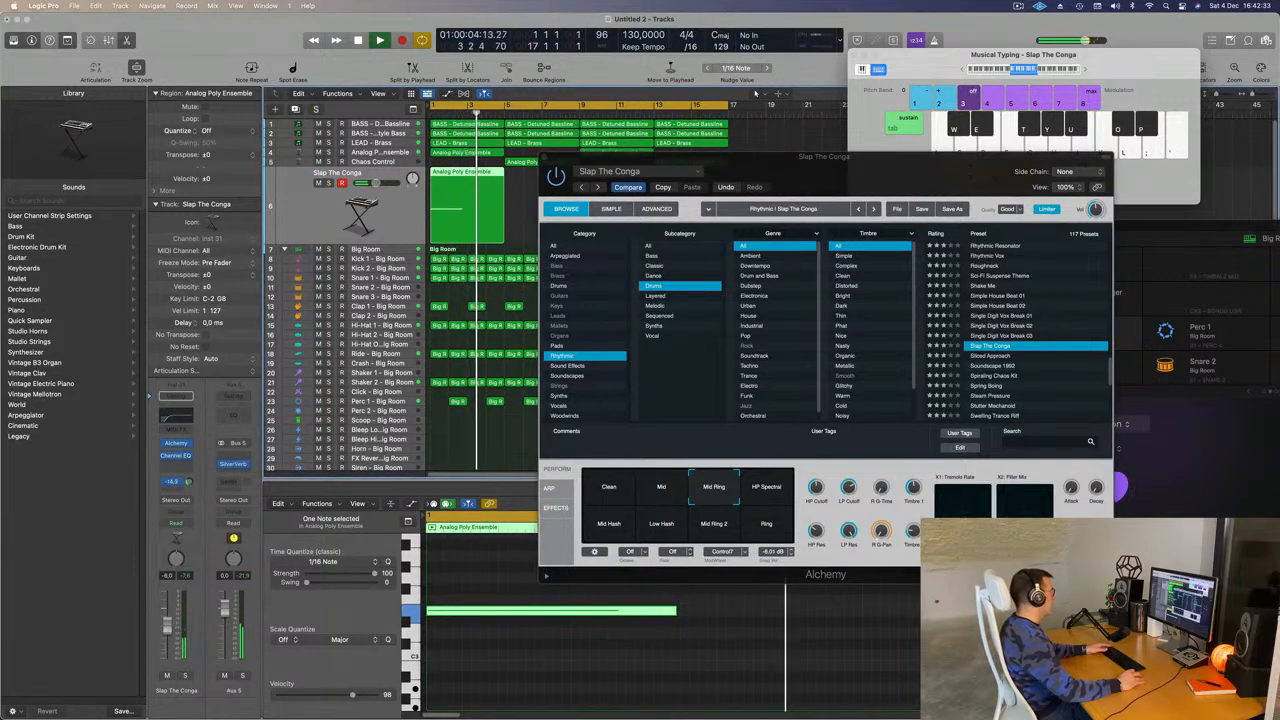
pyautogui.press('space')
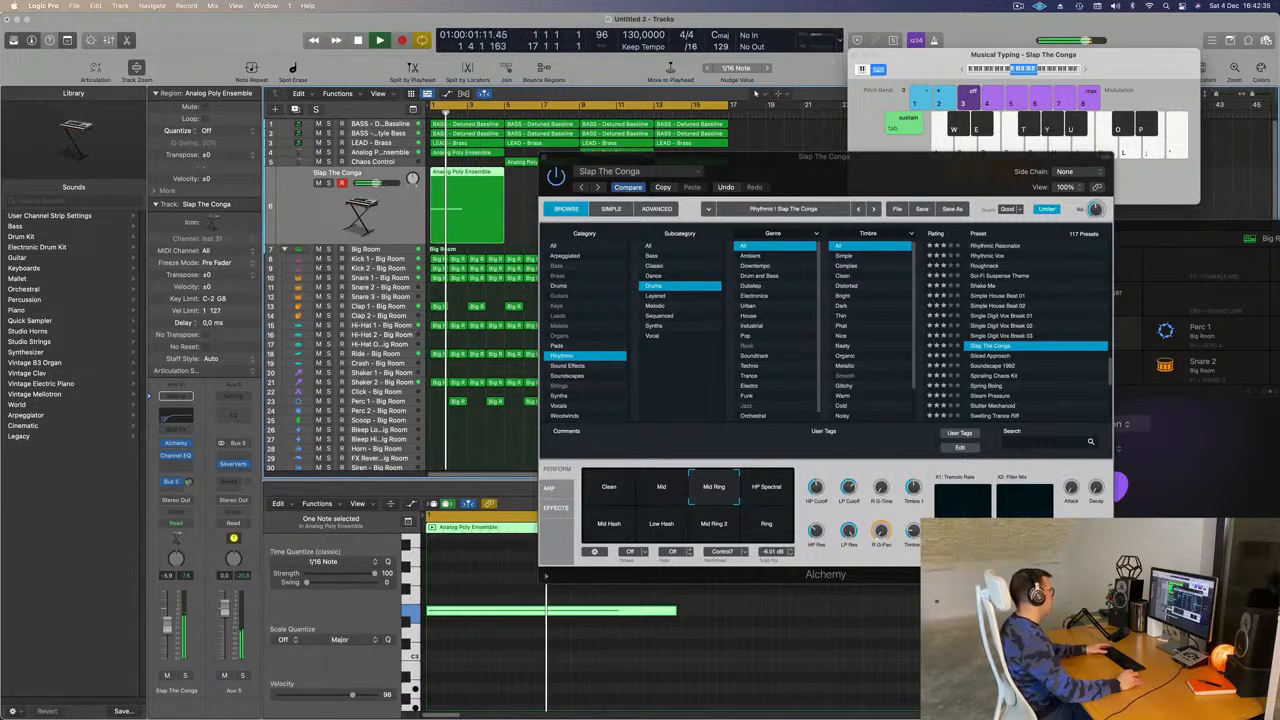
pyautogui.press('space')
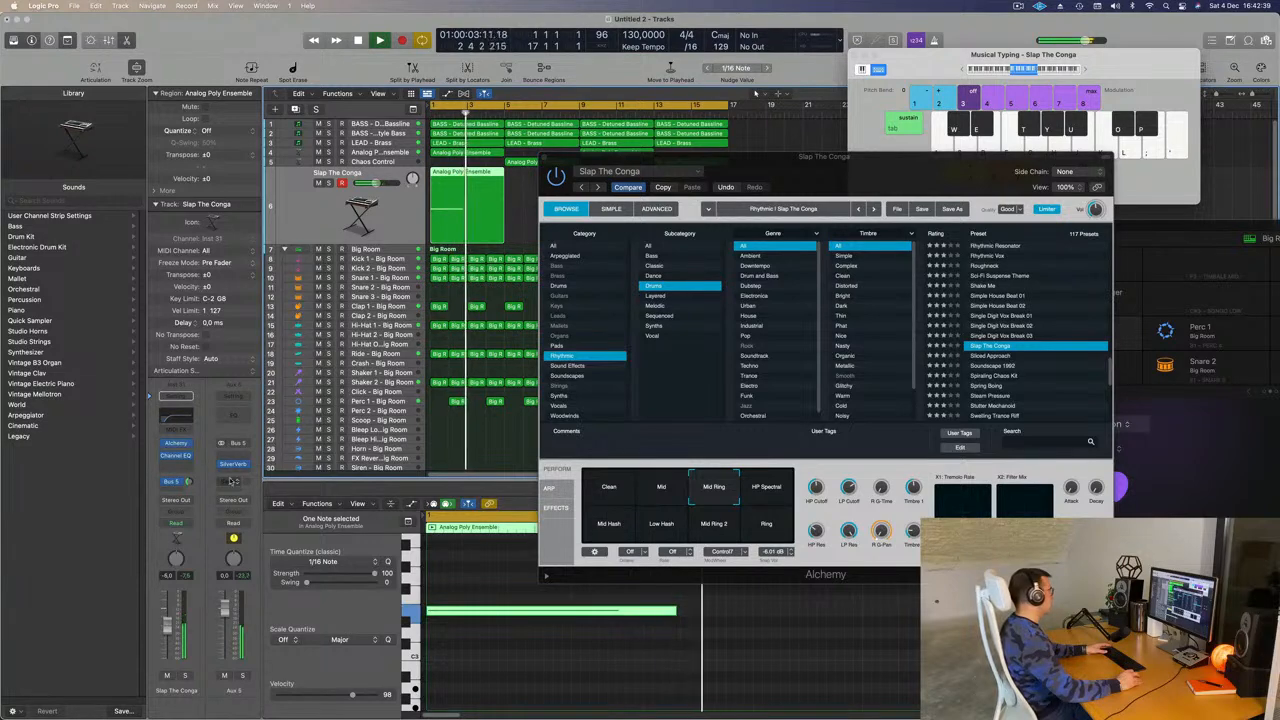
# Add a Bus 6 delay send to Slap The Conga, raise its level, and close the Alchemy window
pyautogui.click(175, 481)
pyautogui.moveTo(172, 507)
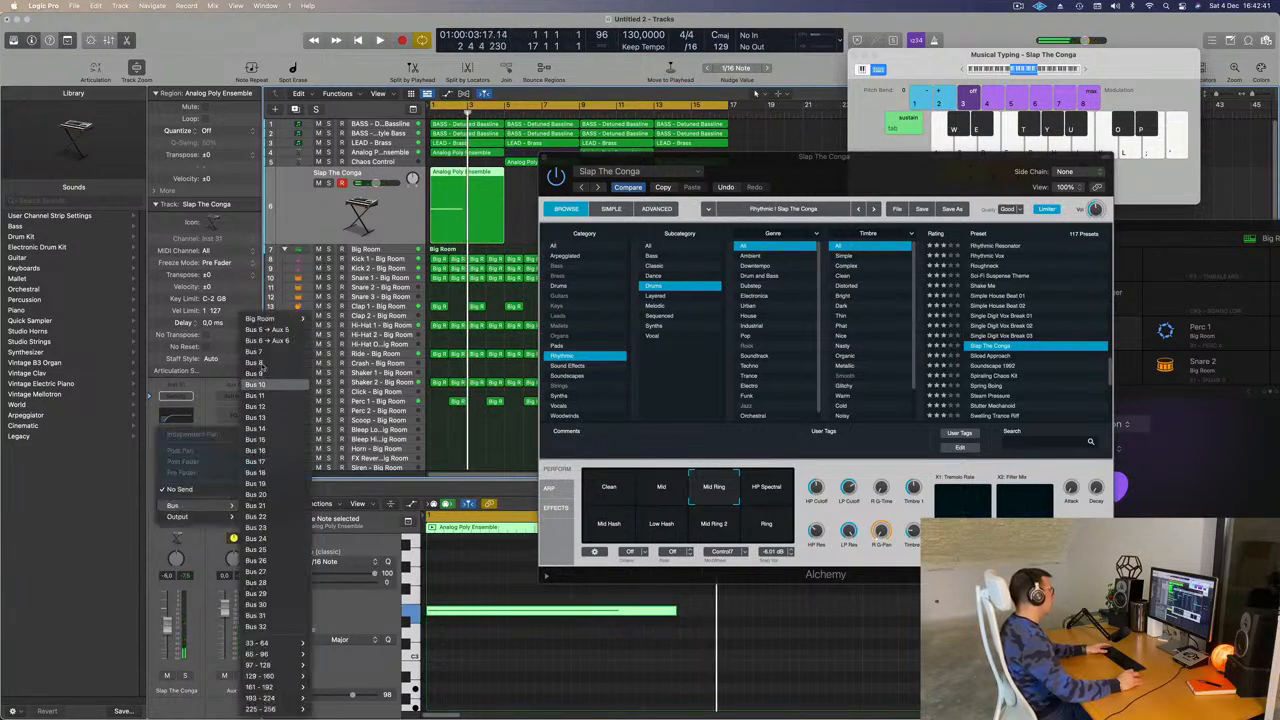
pyautogui.click(272, 341)
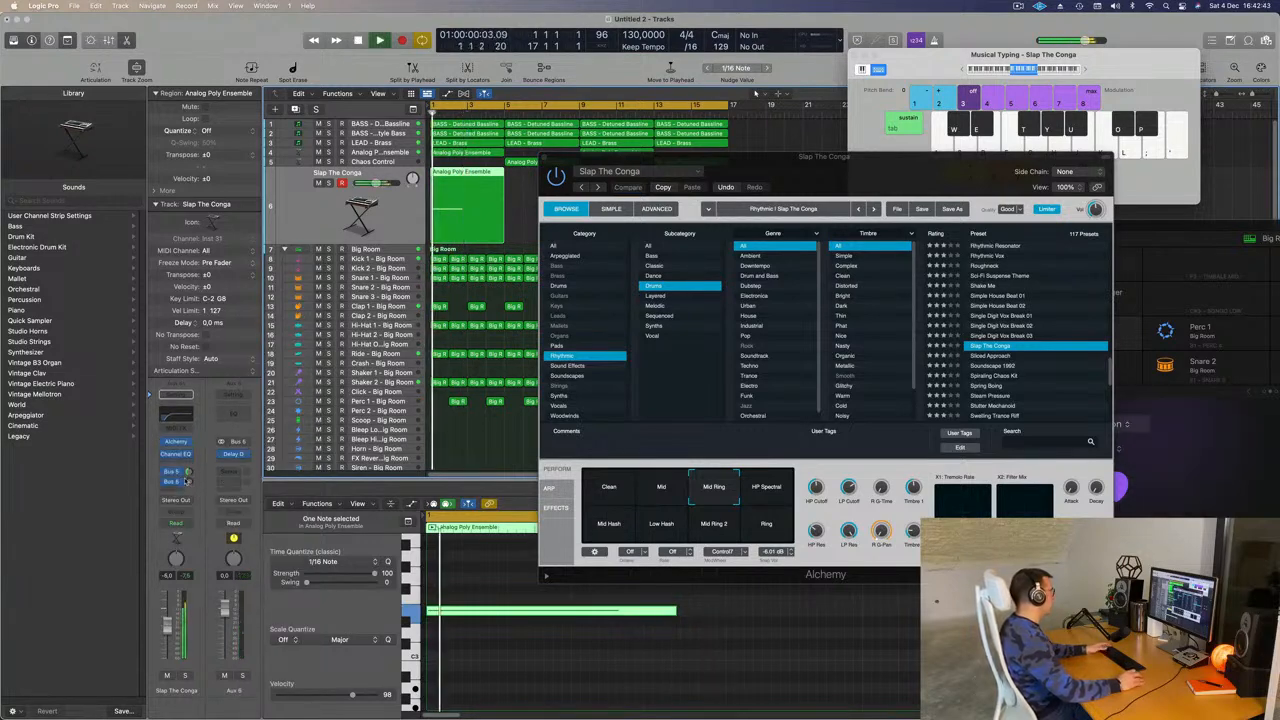
pyautogui.moveTo(190, 484); pyautogui.dragTo(190, 470)
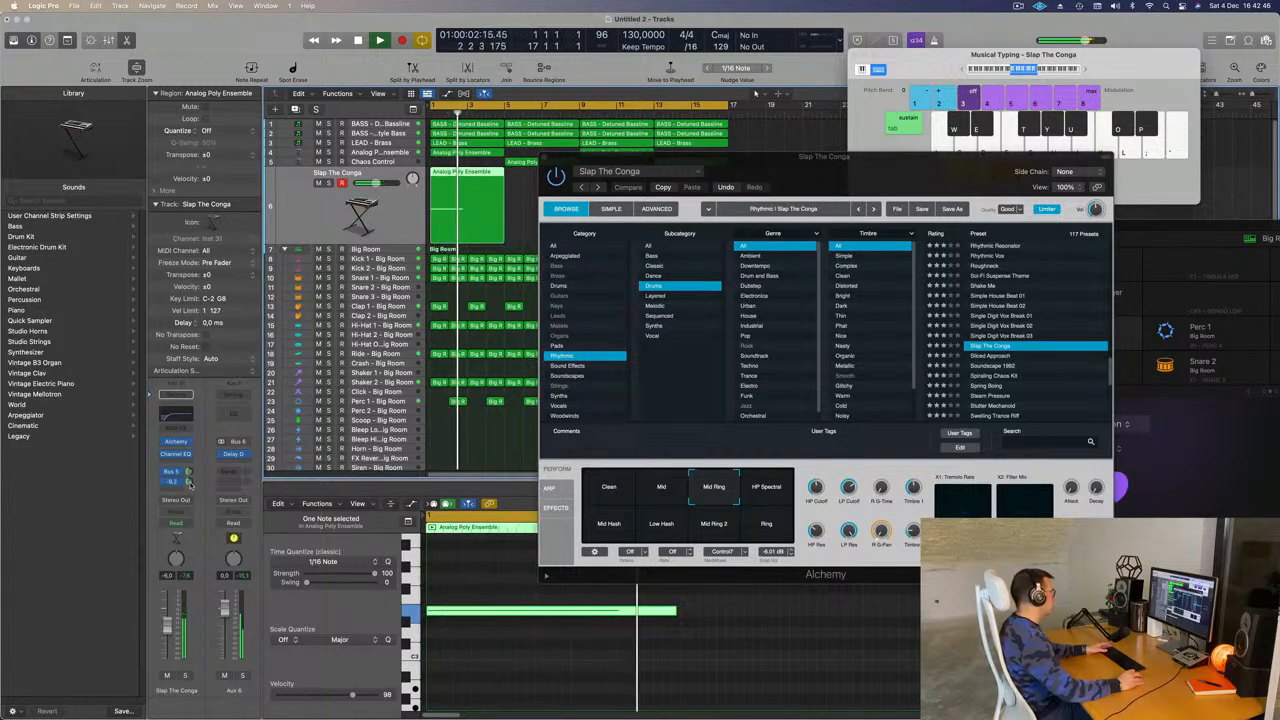
pyautogui.click(546, 158)
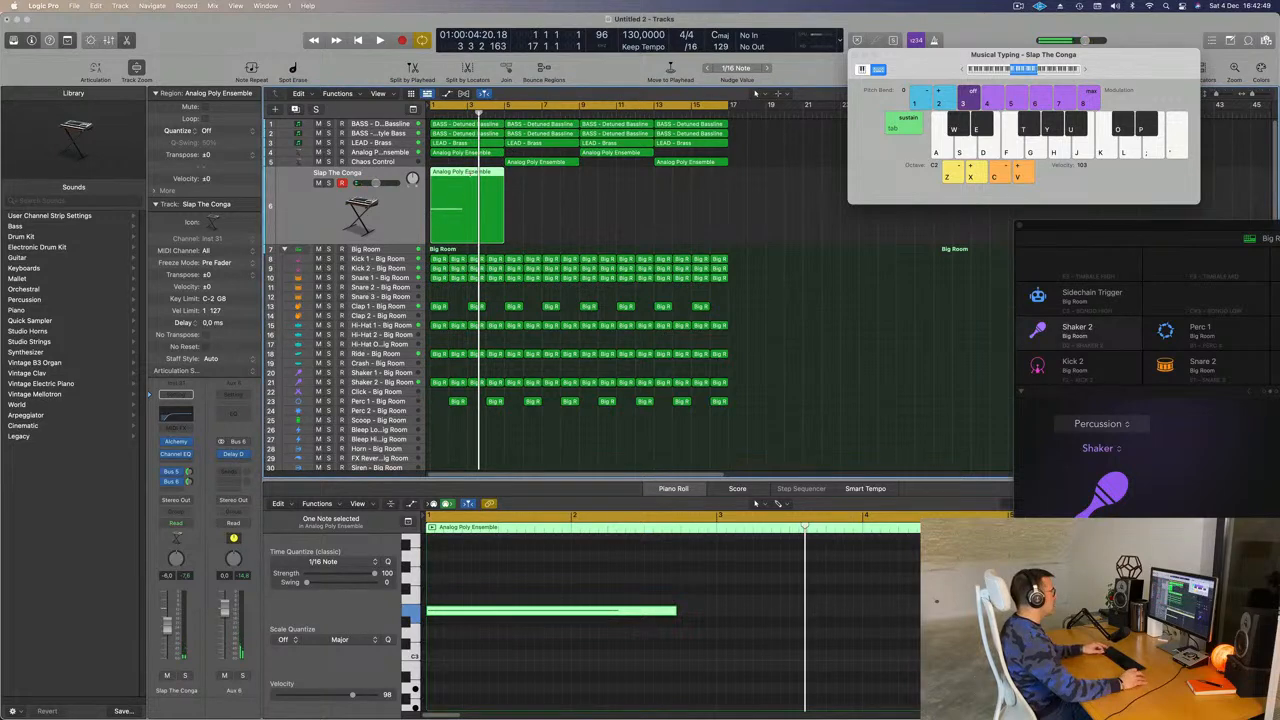
# Shorten the Slap The Conga region to two bars and extend its note to the region's end
pyautogui.click(487, 200)
pyautogui.press('Delete')
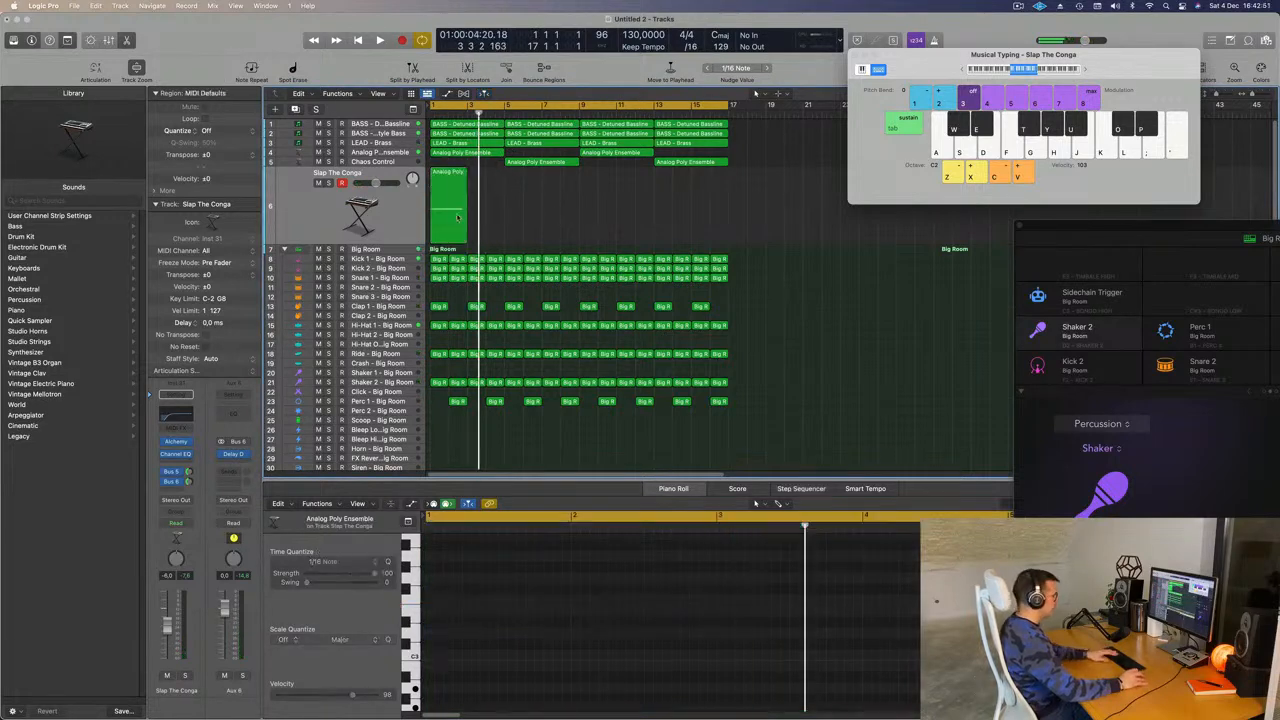
pyautogui.moveTo(676, 612); pyautogui.dragTo(711, 620)
pyautogui.press('space')
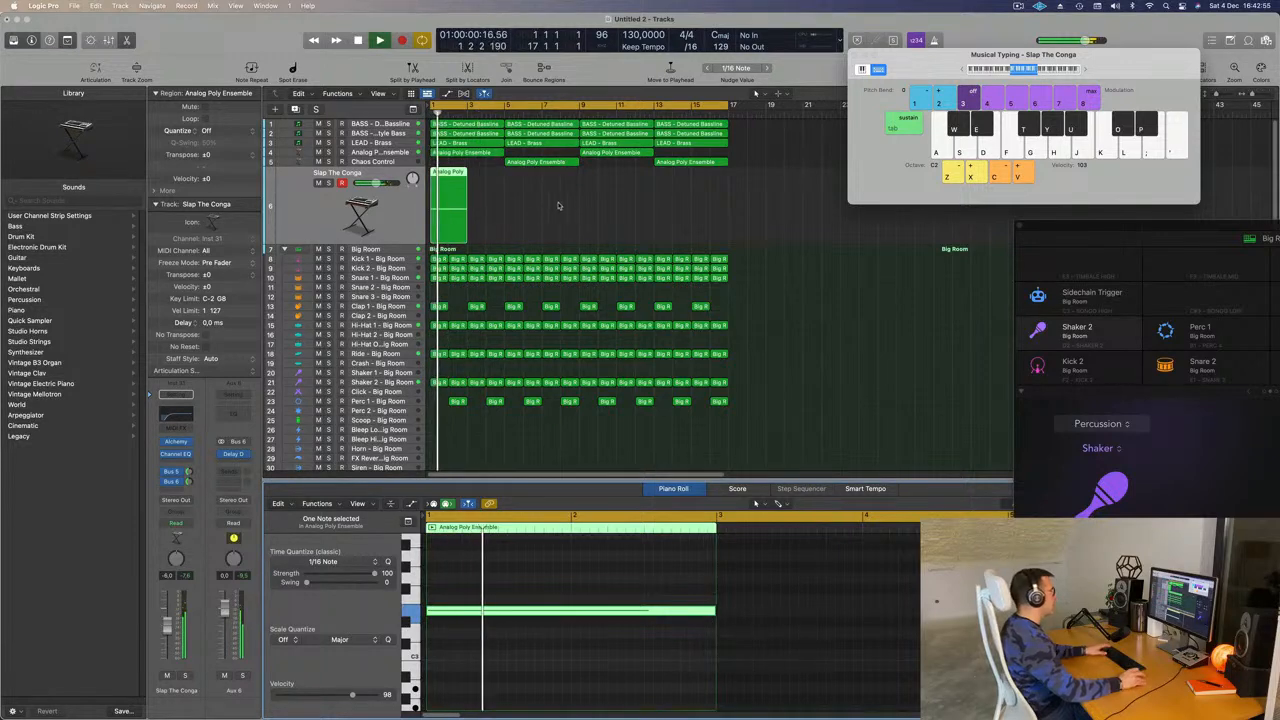
# Repeat the two-bar region along the track until it reaches bar 17, select all the repeats and play them
pyautogui.press('super+r')
pyautogui.press('super+r')
pyautogui.press('super+r')
pyautogui.press('super+r')
pyautogui.press('super+r')
pyautogui.press('super+r')
pyautogui.press('super+r')
pyautogui.press('super+r')
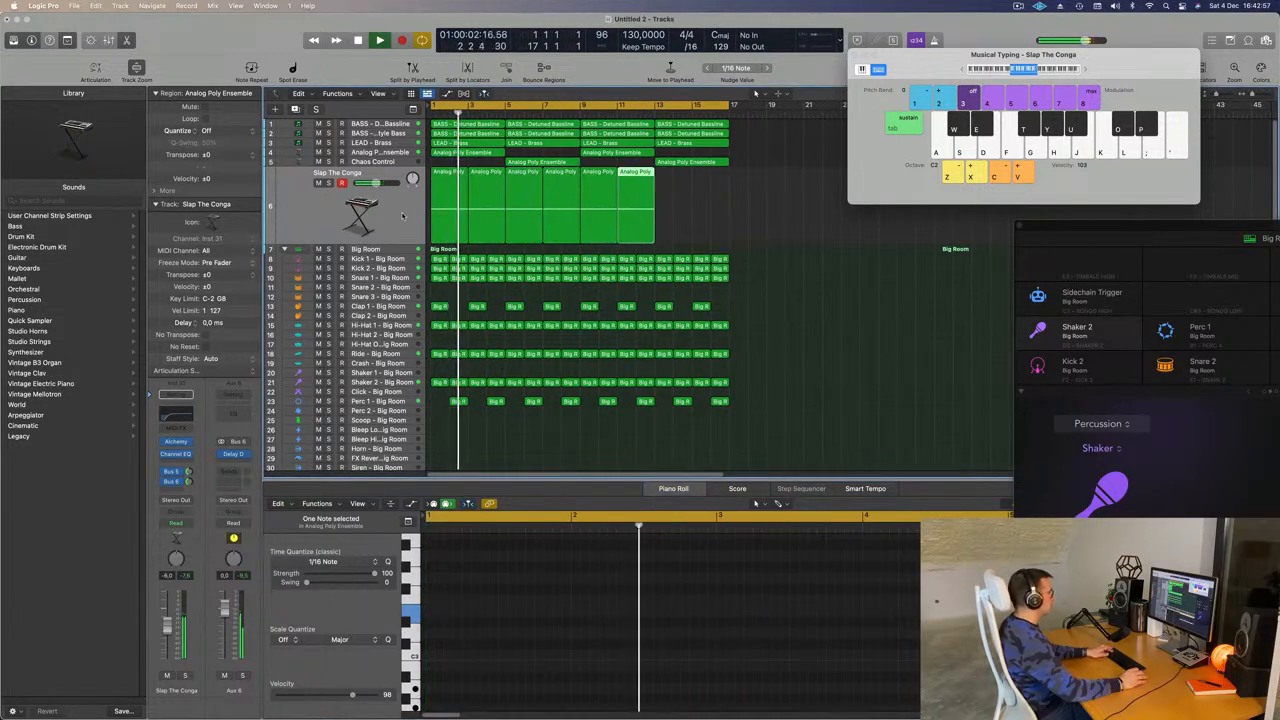
pyautogui.press('super+z')
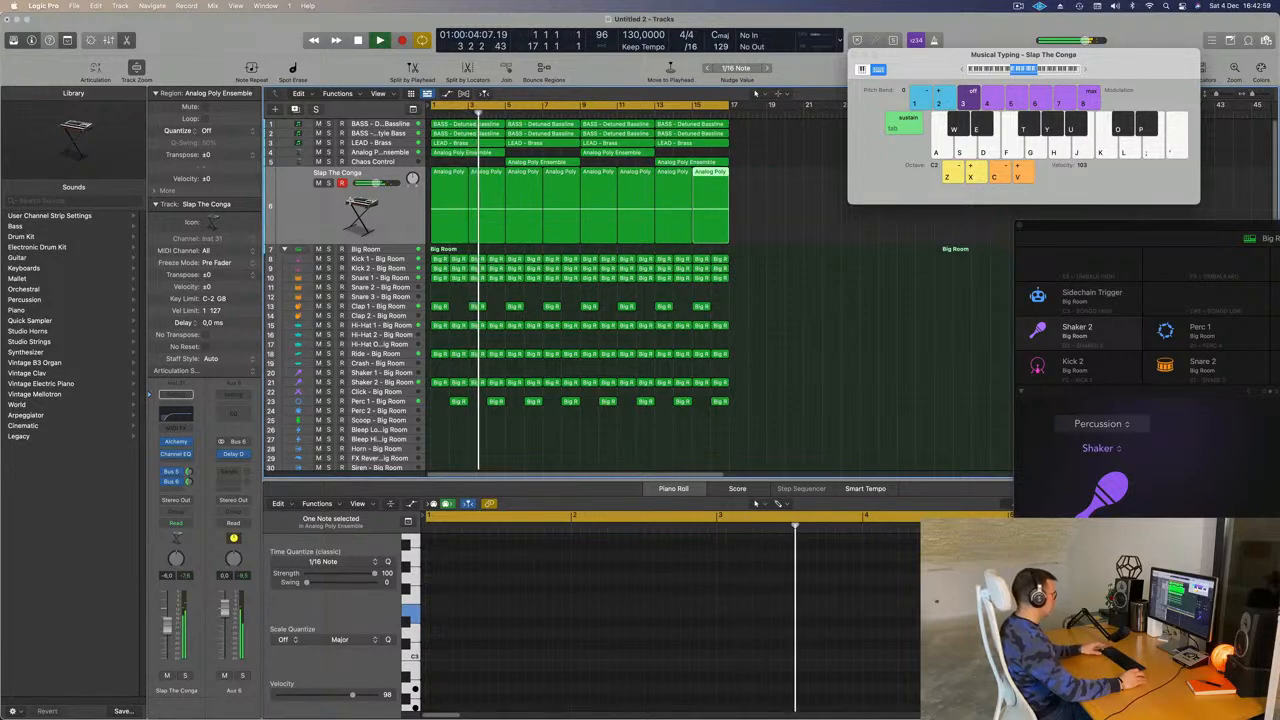
pyautogui.click(285, 242)
pyautogui.press('space')
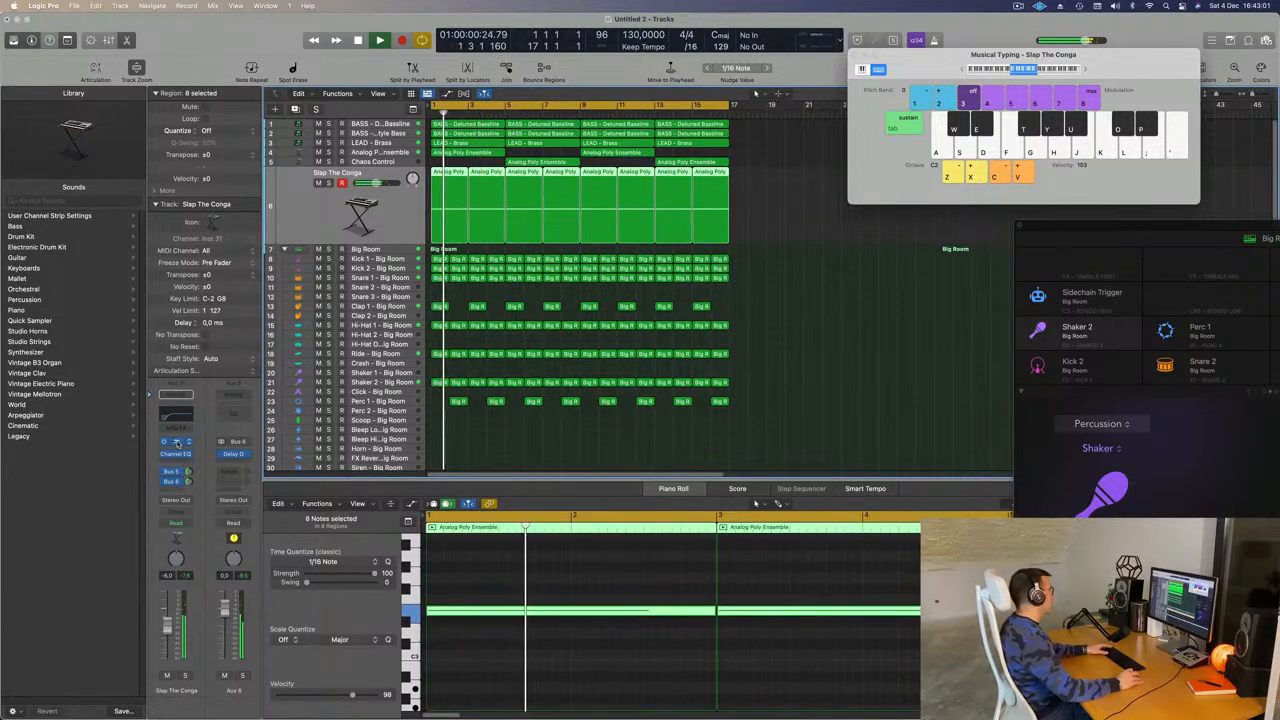
# Reopen Alchemy, try the Sliced Approach and Soundscape 1992 presets, and load Spring Boing
pyautogui.click(176, 441)
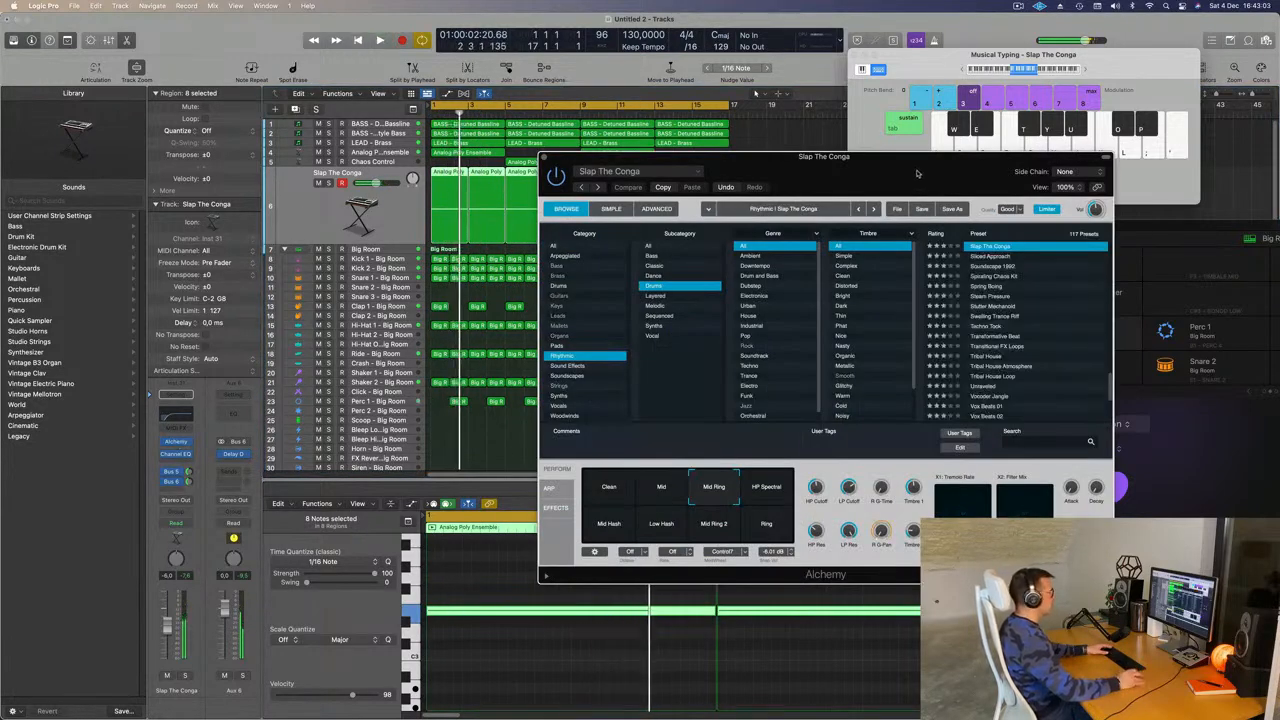
pyautogui.click(776, 265)
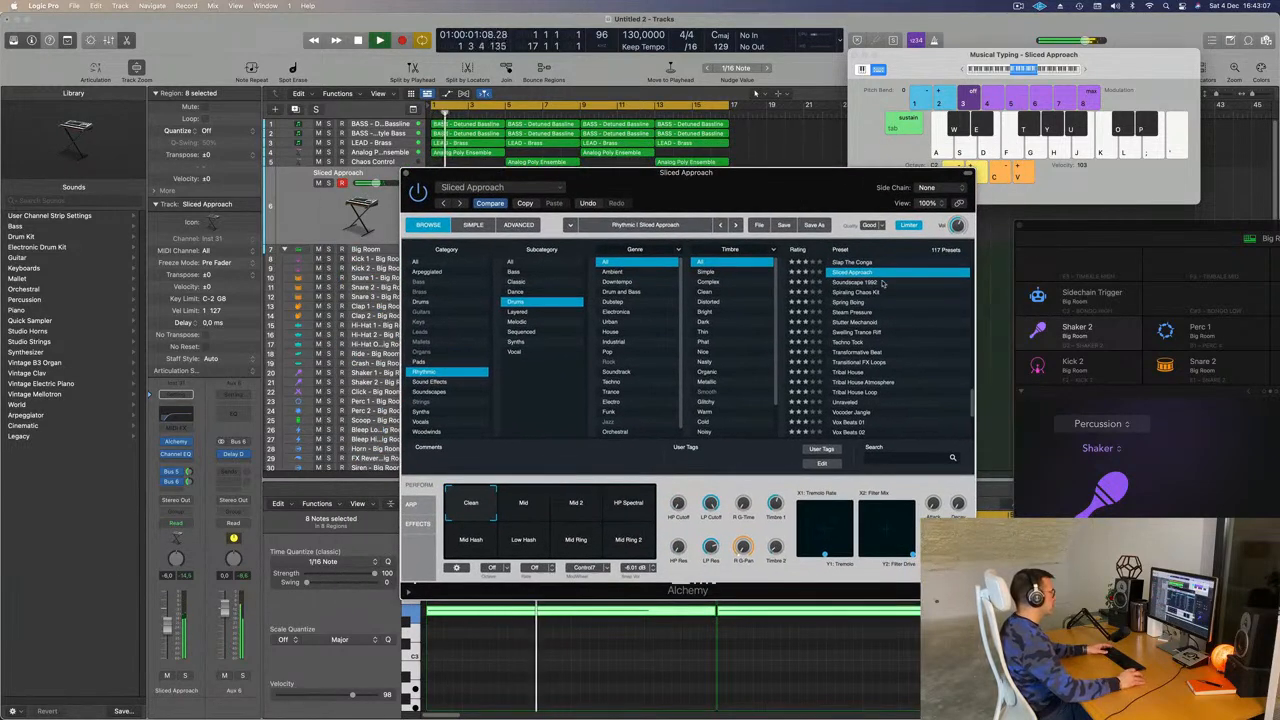
pyautogui.click(864, 283)
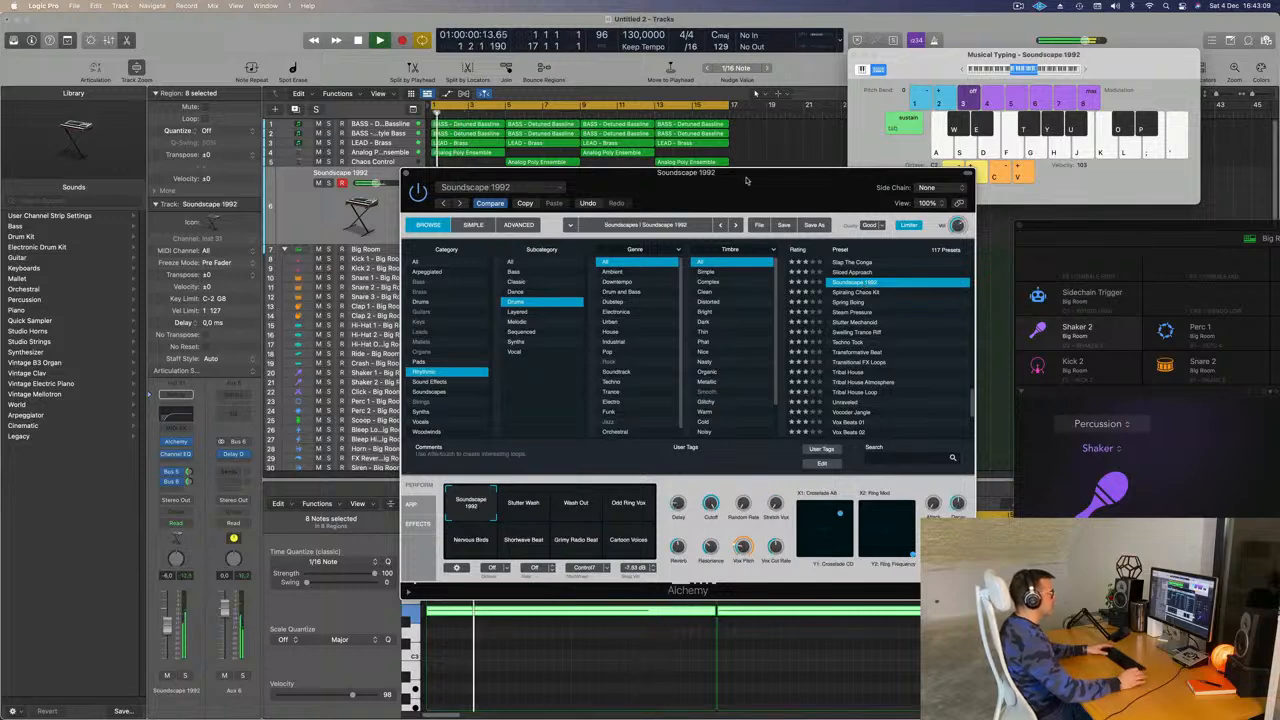
pyautogui.click(876, 299)
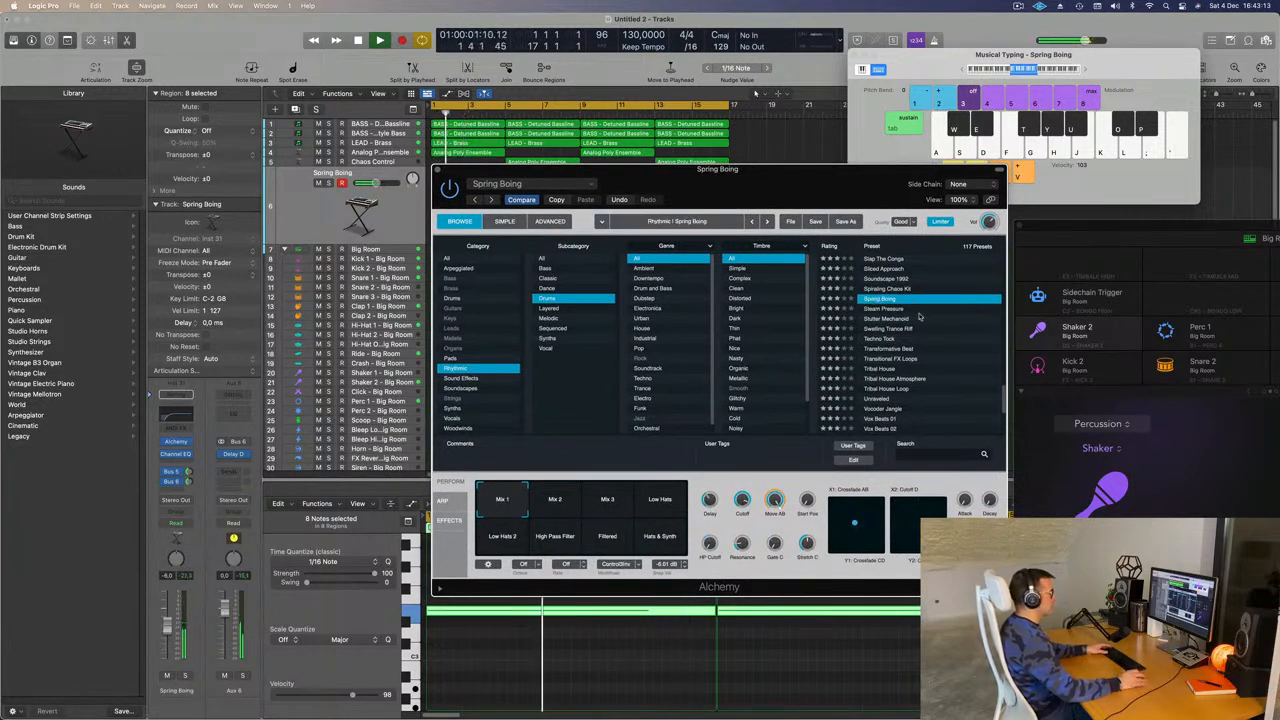
# Solo Spring Boing to check it, lower its volume, and unsolo it with the Alchemy window moved off the regions
pyautogui.click(185, 676)
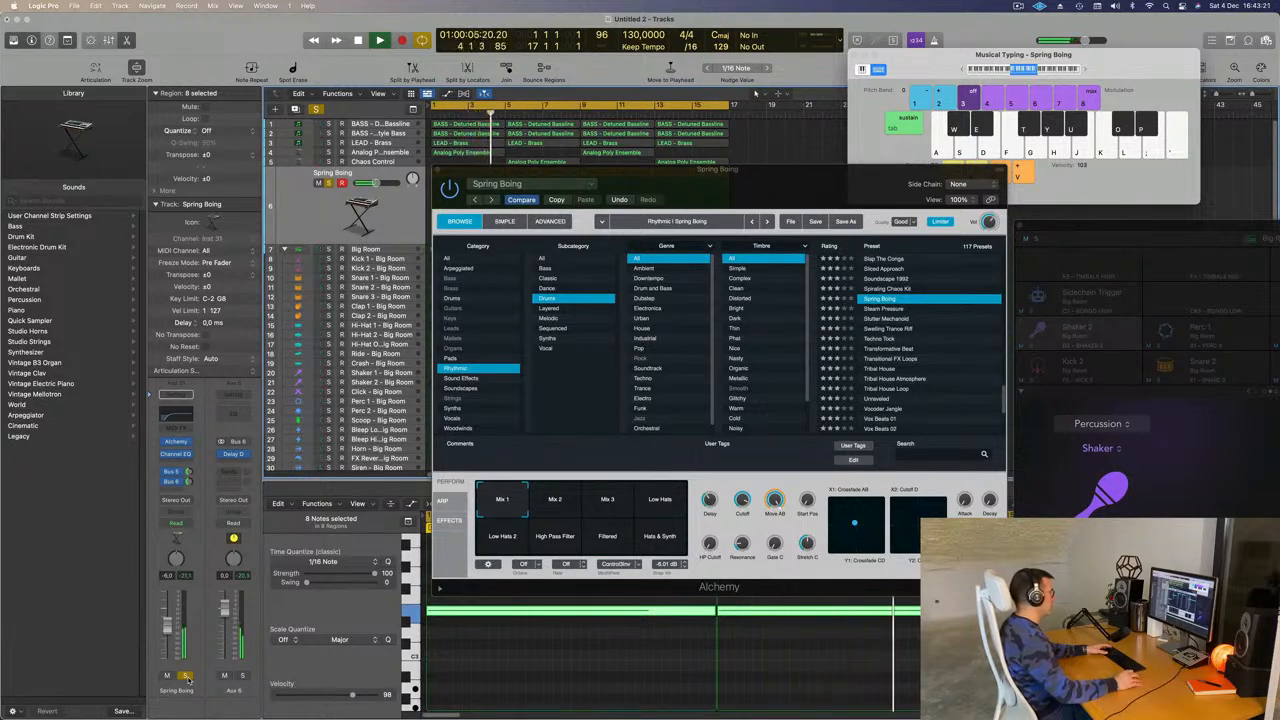
pyautogui.click(185, 676)
pyautogui.moveTo(779, 197); pyautogui.dragTo(1037, 200)
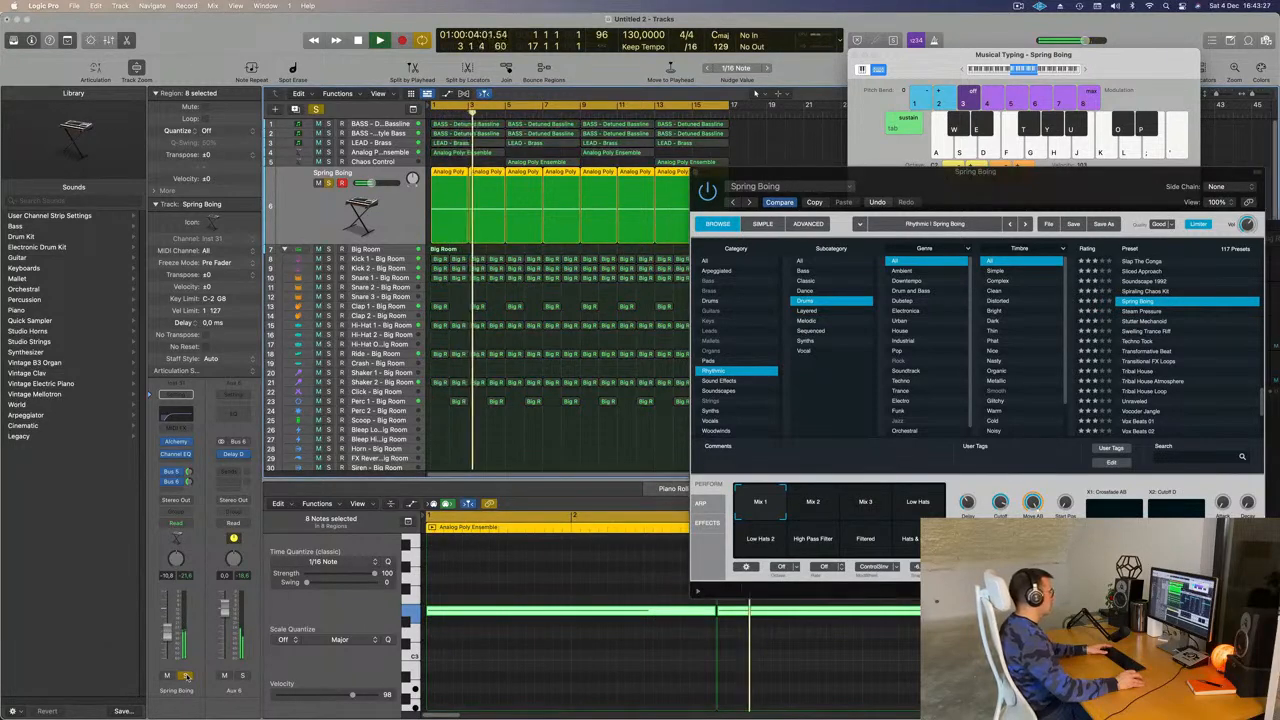
pyautogui.press('Return')
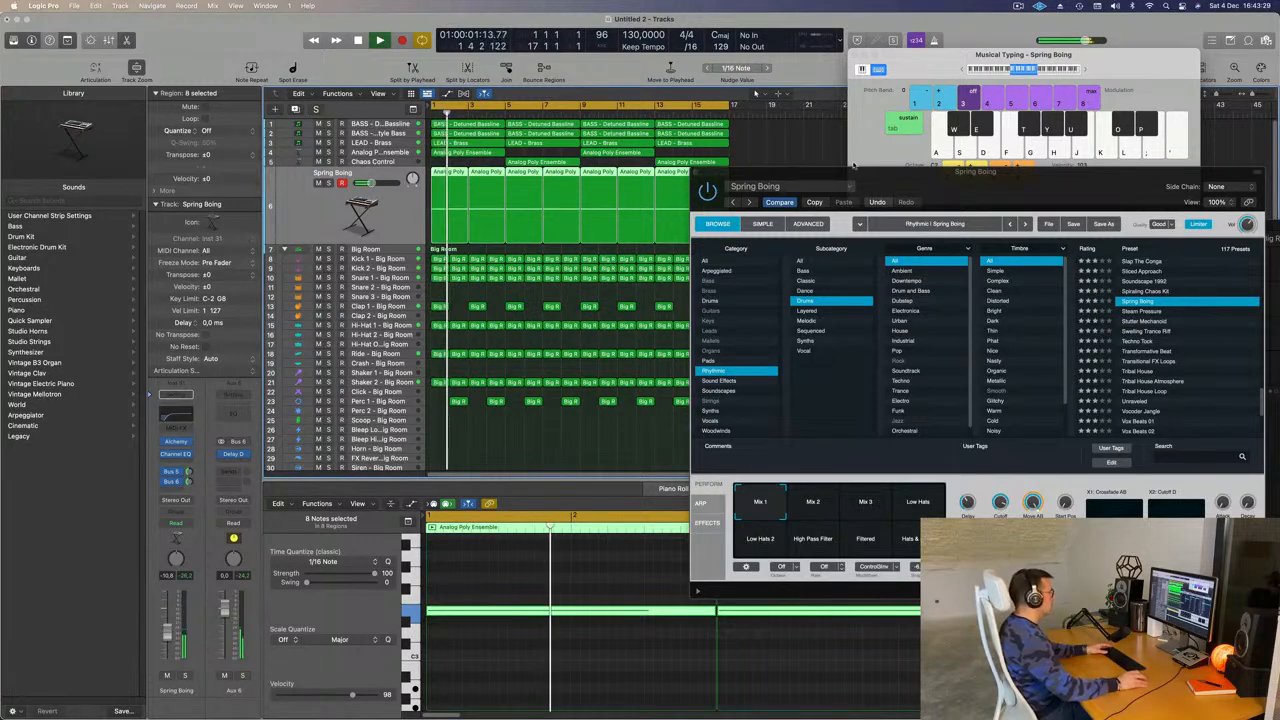
pyautogui.moveTo(840, 193); pyautogui.dragTo(855, 195)
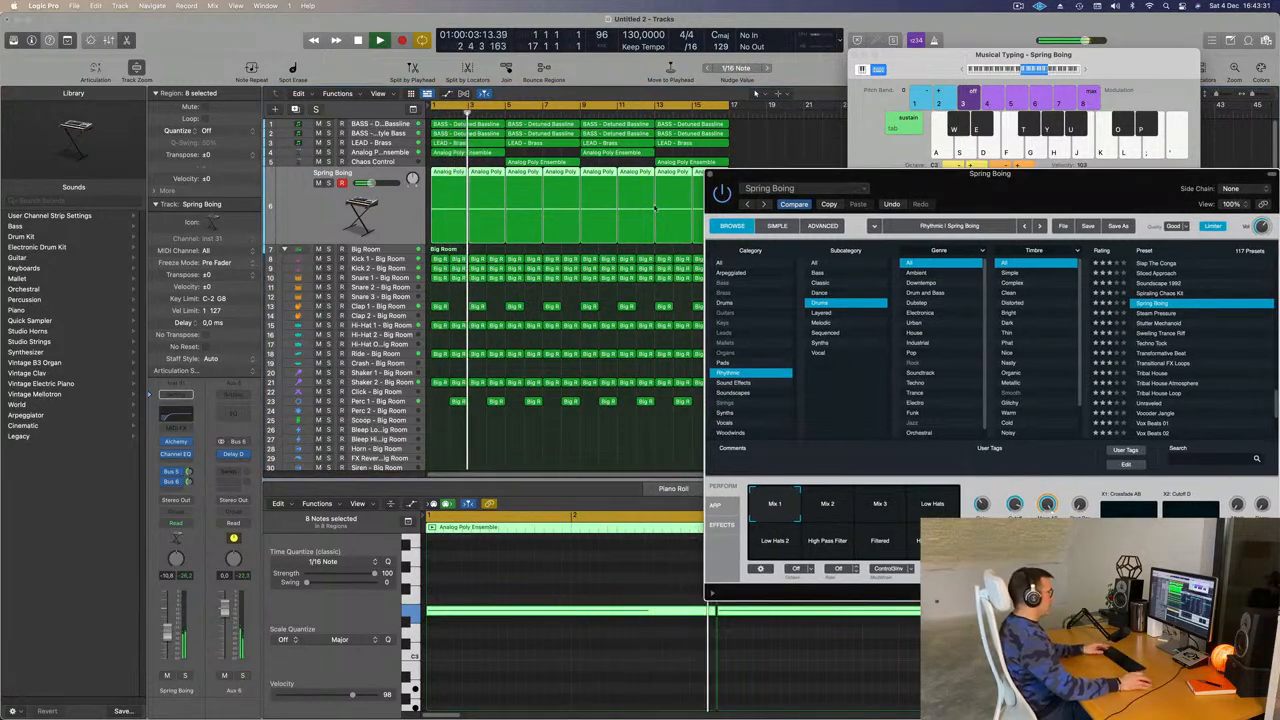
# Deselect the regions, hide the Musical Typing keyboard and show the Mixer
pyautogui.click(594, 461)
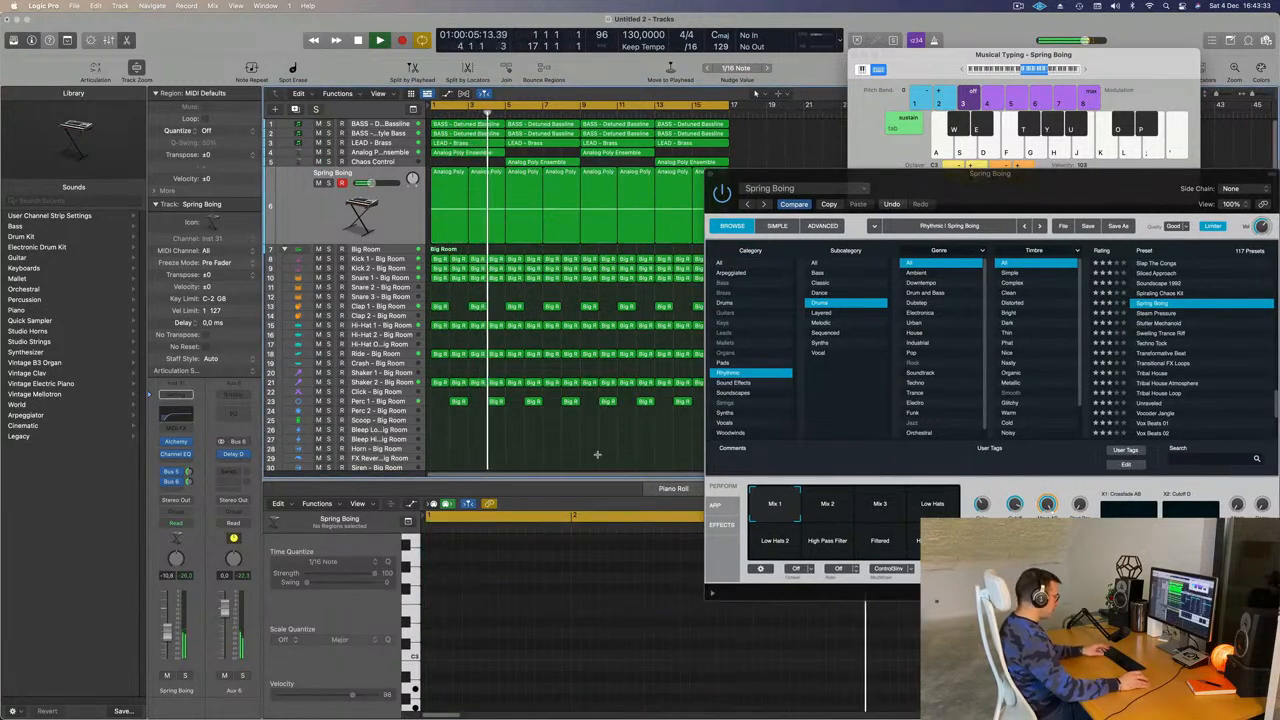
pyautogui.press('super+k')
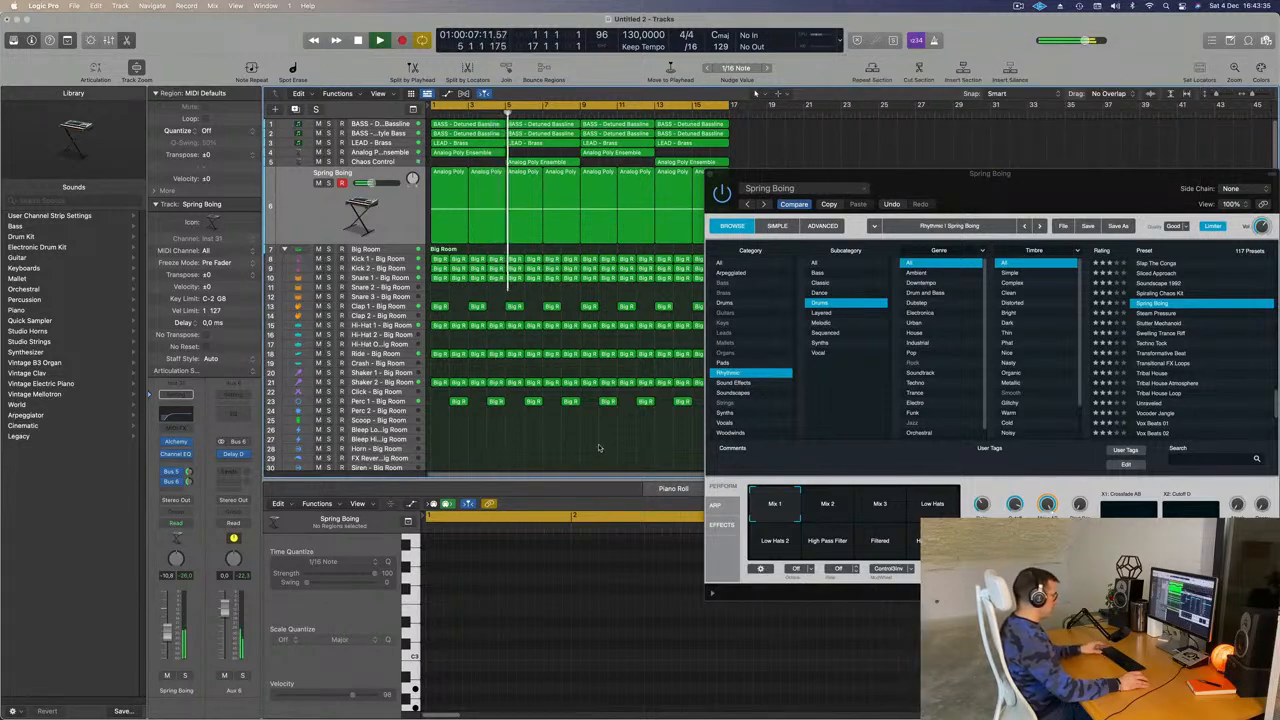
pyautogui.press('x')
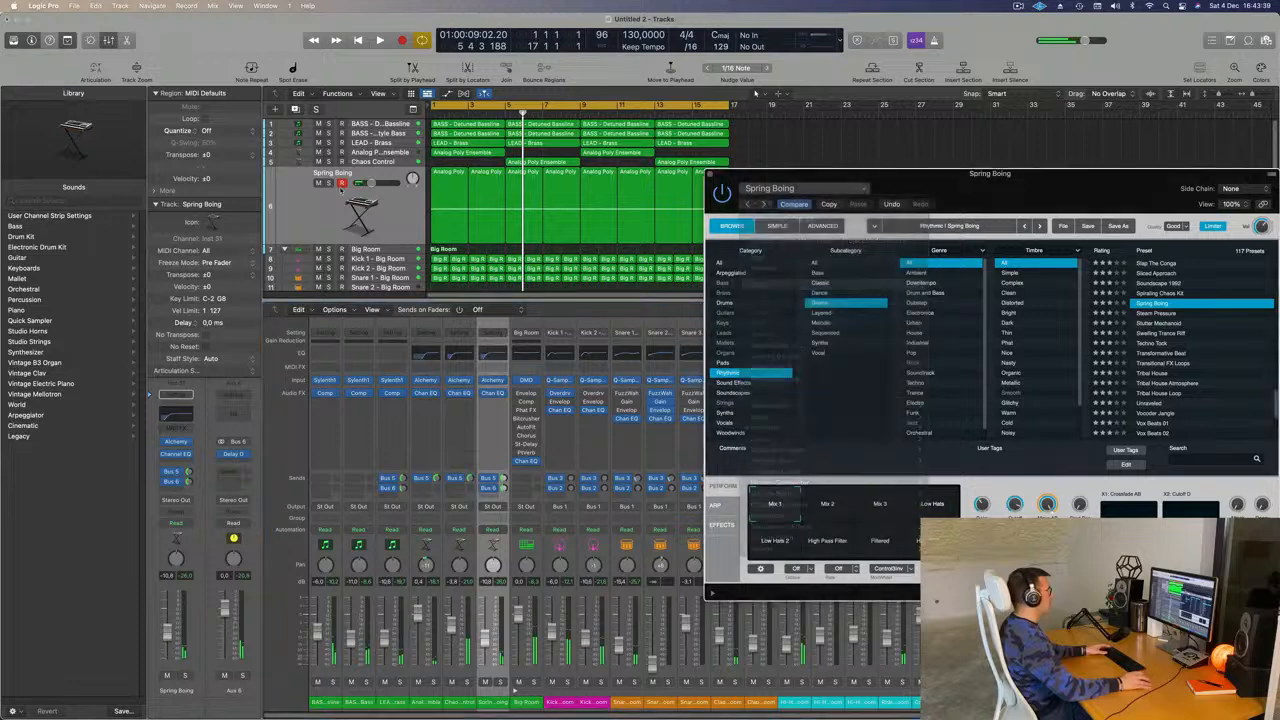
# Listen to the Spring Boing track soloed from the start, and return to the full mix
pyautogui.press('s')
pyautogui.press('Return')
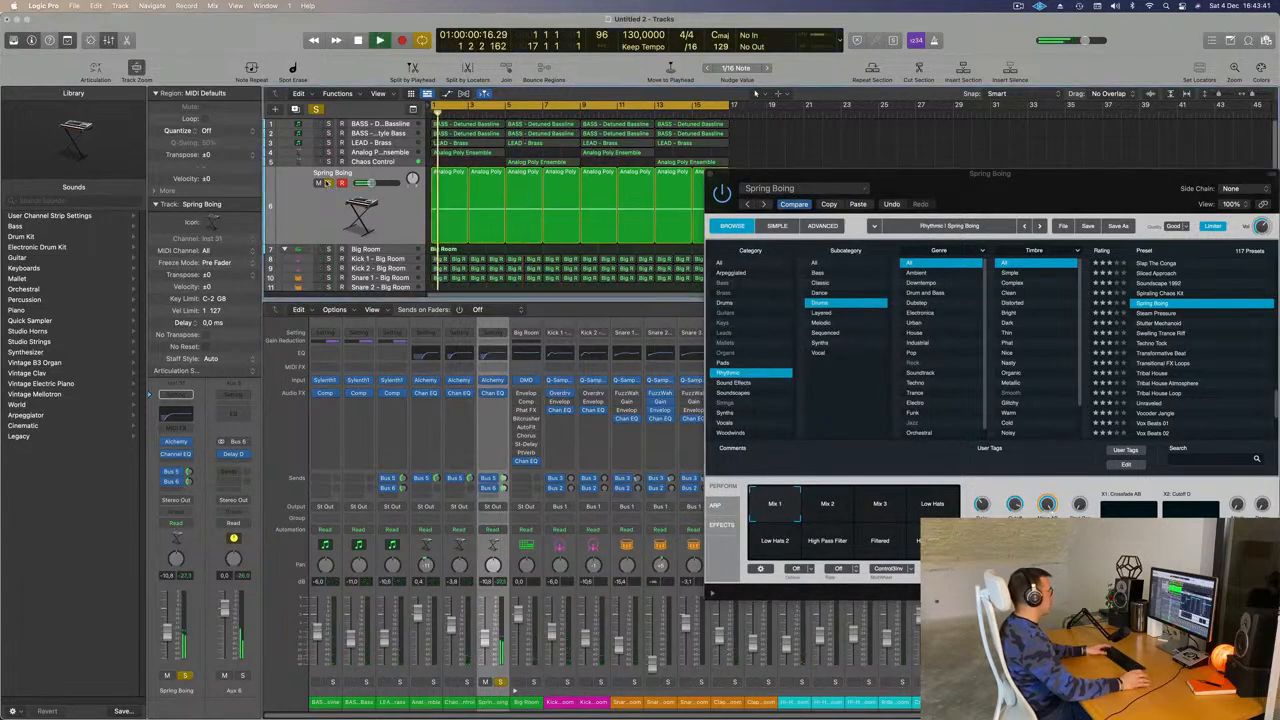
pyautogui.press('s')
pyautogui.moveTo(825, 170); pyautogui.dragTo(823, 237)
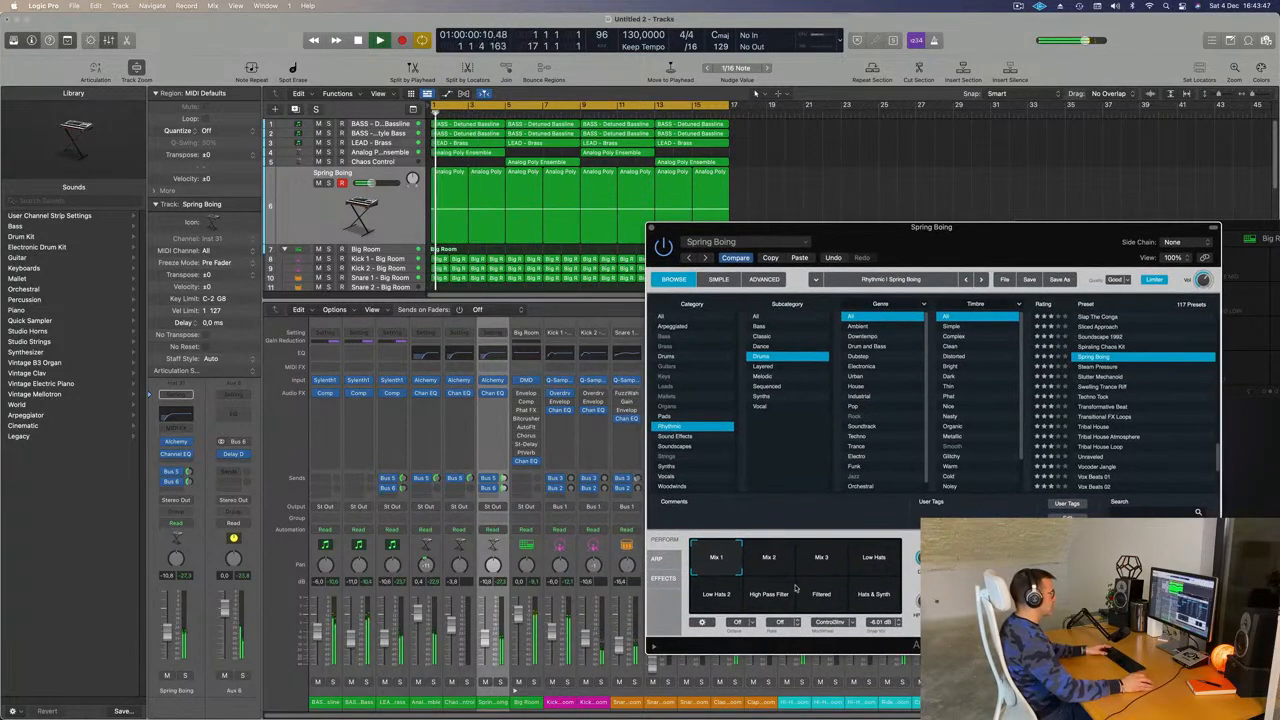
# Compare Spring Boing's Mix 2, Mix 3, Low Hats and Low Hats 2 variations, return to Mix 1, and set the track volume to -6.2 dB
pyautogui.click(769, 558)
pyautogui.click(822, 559)
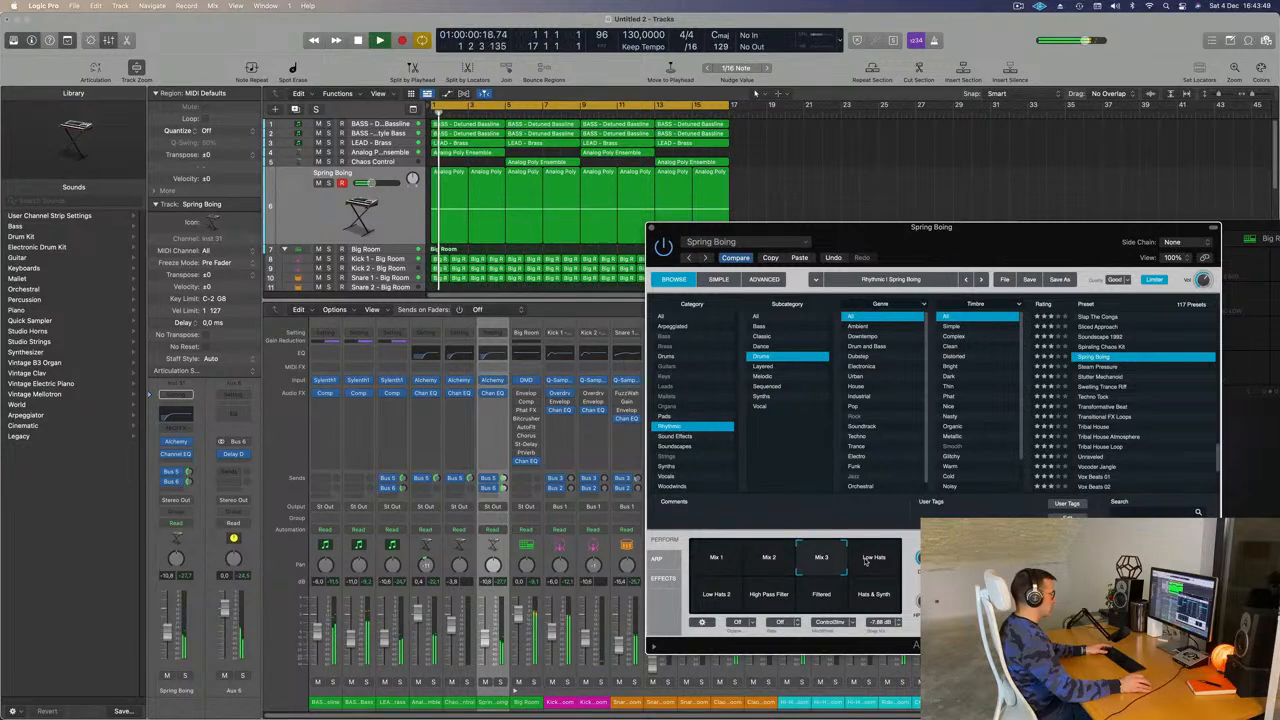
pyautogui.click(874, 558)
pyautogui.click(183, 675)
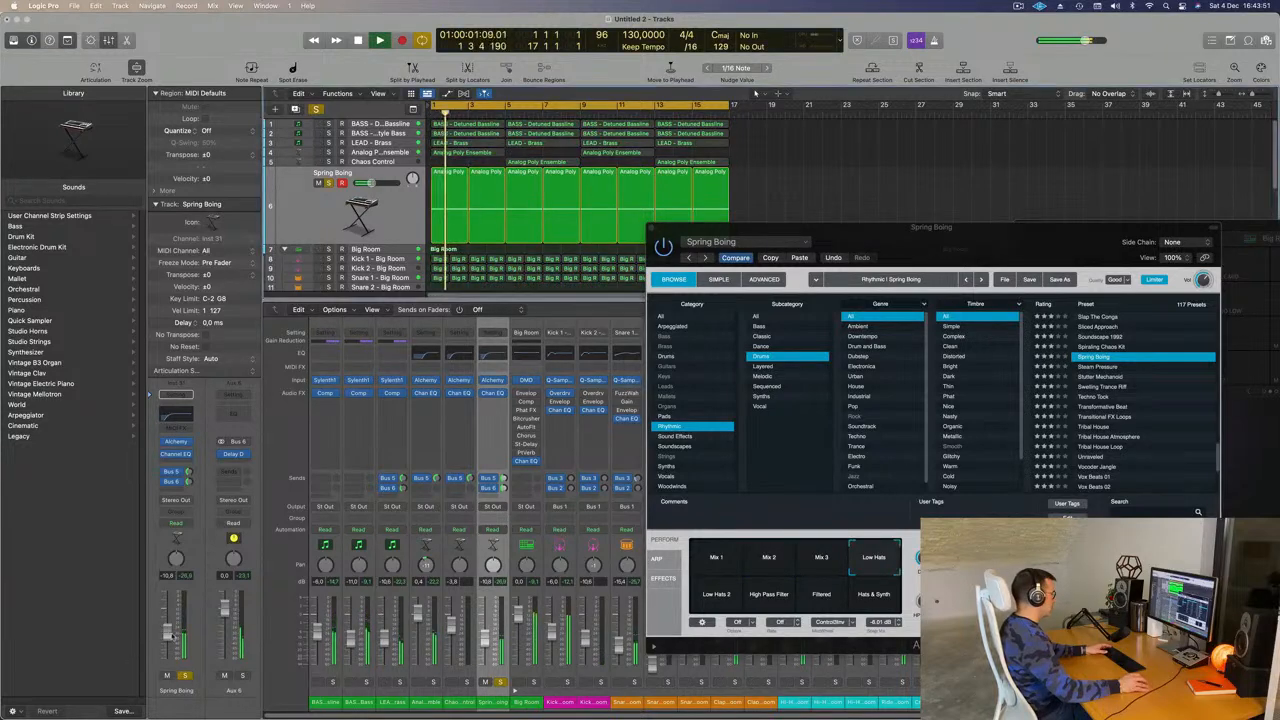
pyautogui.click(716, 596)
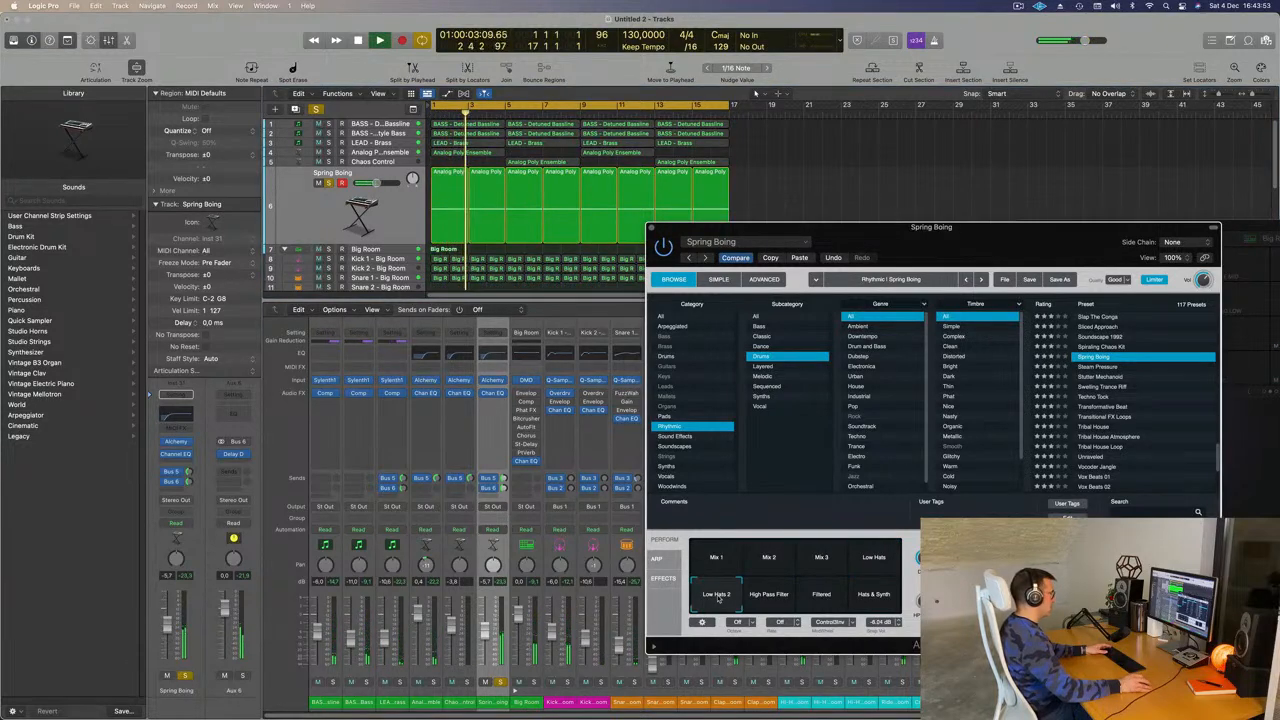
pyautogui.click(716, 557)
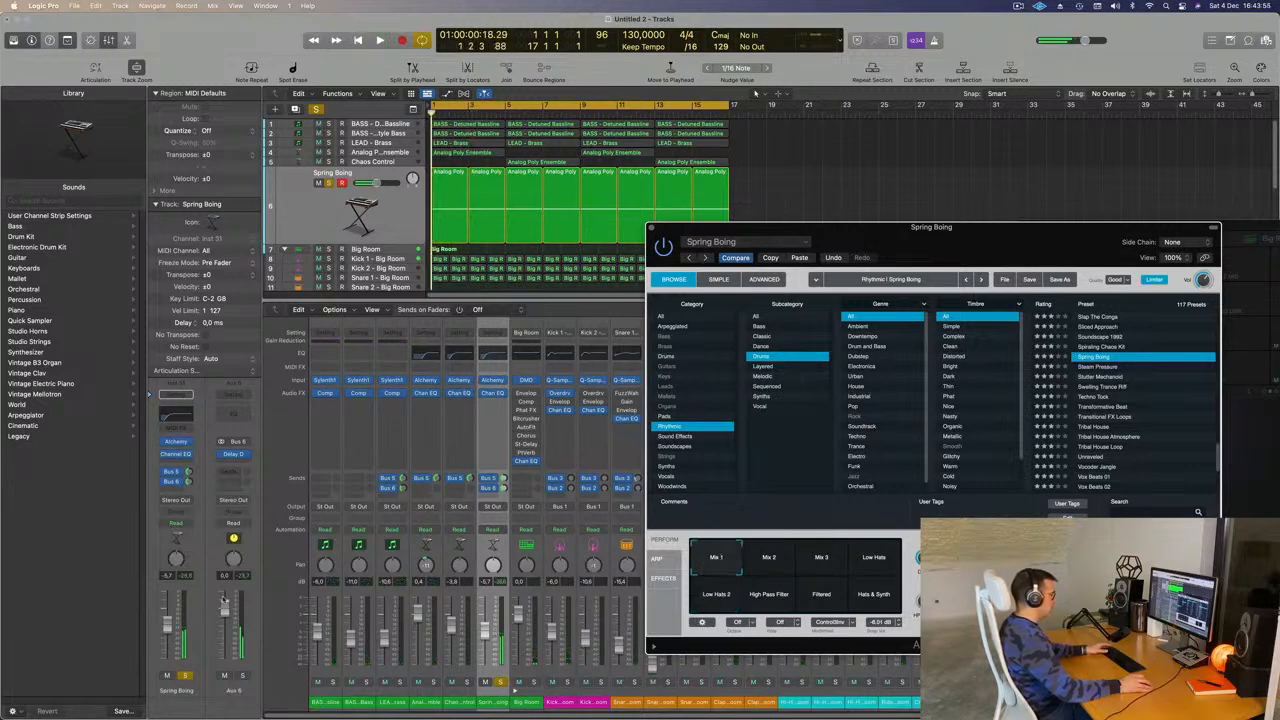
pyautogui.click(184, 676)
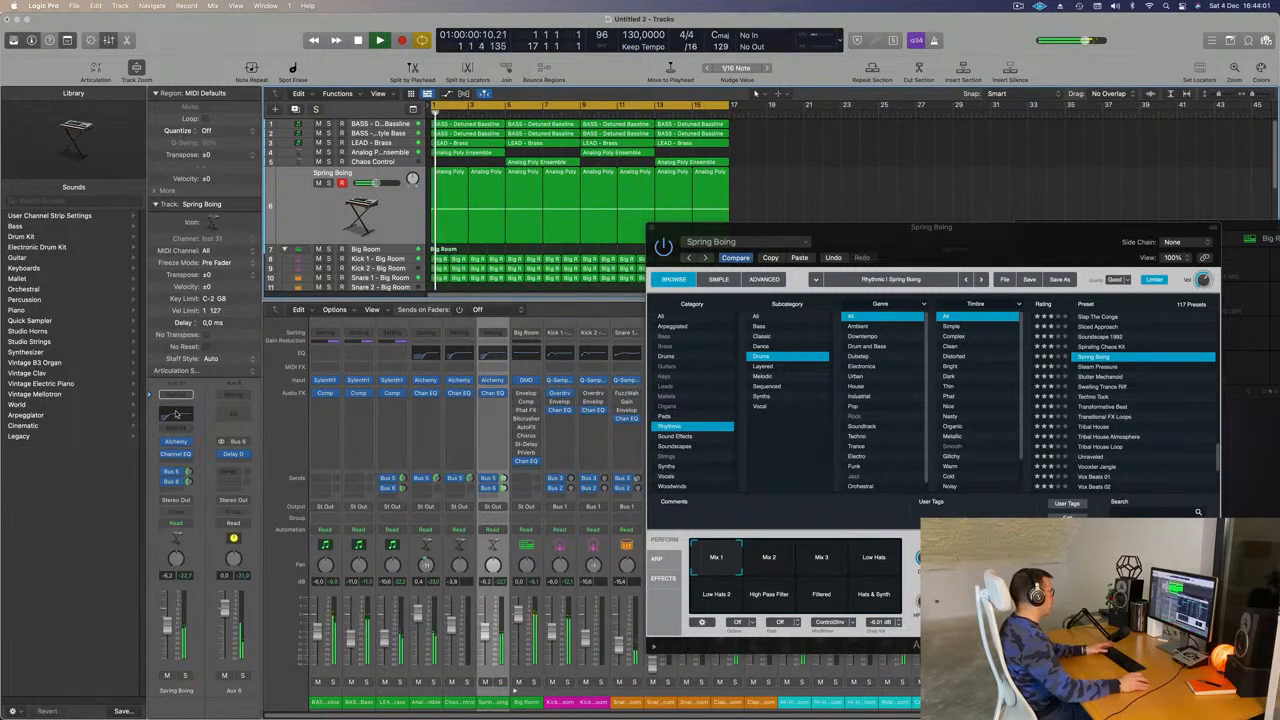
# Raise the frequency and Q of the low-cut band in Spring Boing's Channel EQ, and close the EQ
pyautogui.click(176, 414)
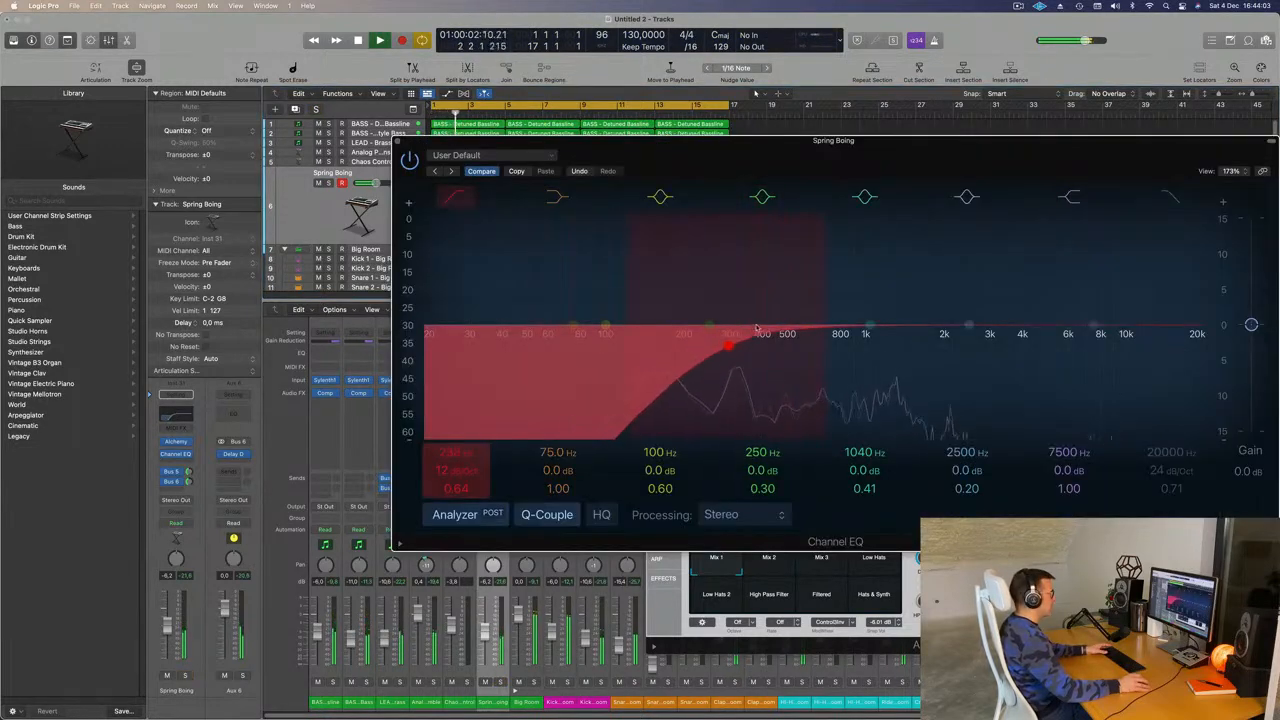
pyautogui.moveTo(757, 330); pyautogui.dragTo(750, 342)
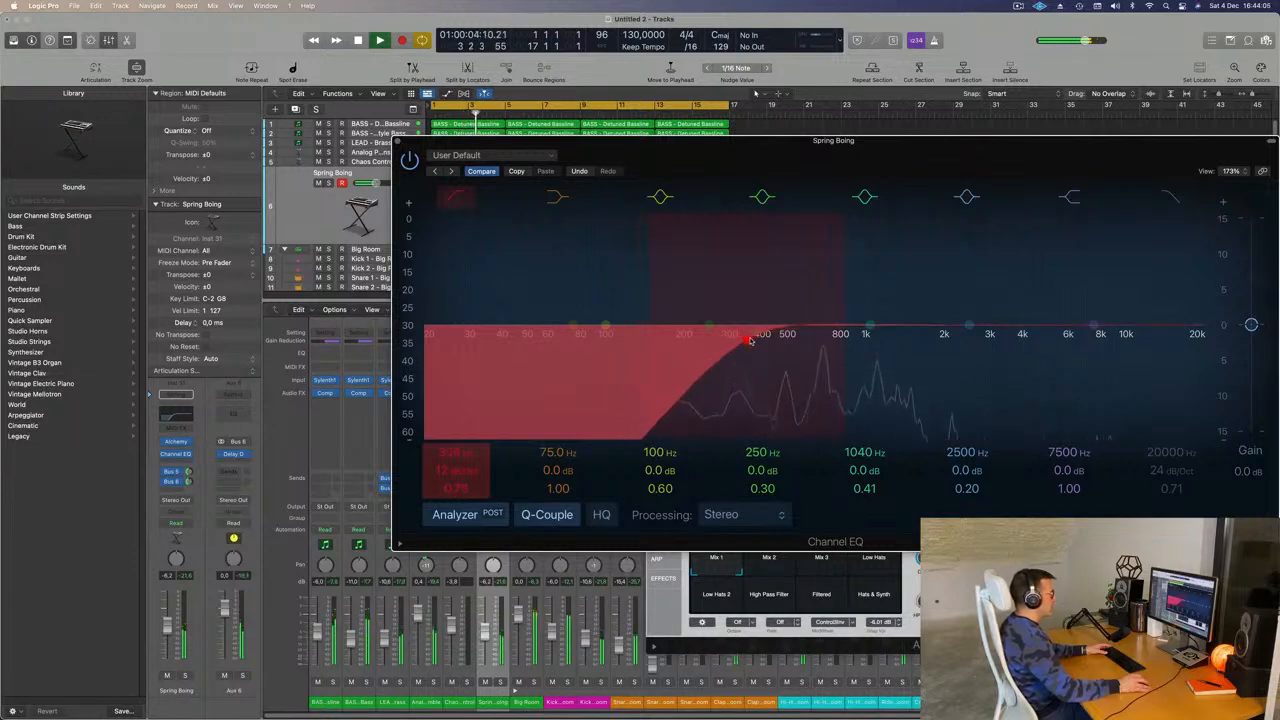
pyautogui.press('super+w')
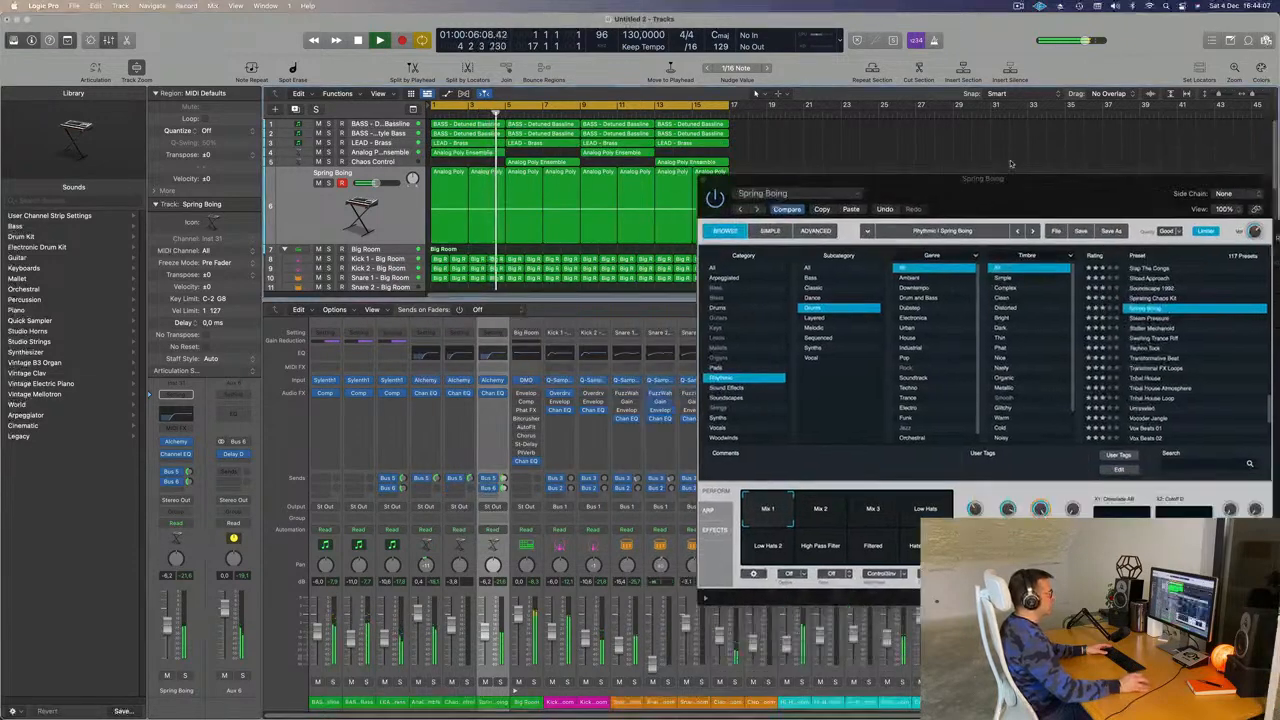
pyautogui.moveTo(1010, 163); pyautogui.dragTo(929, 214)
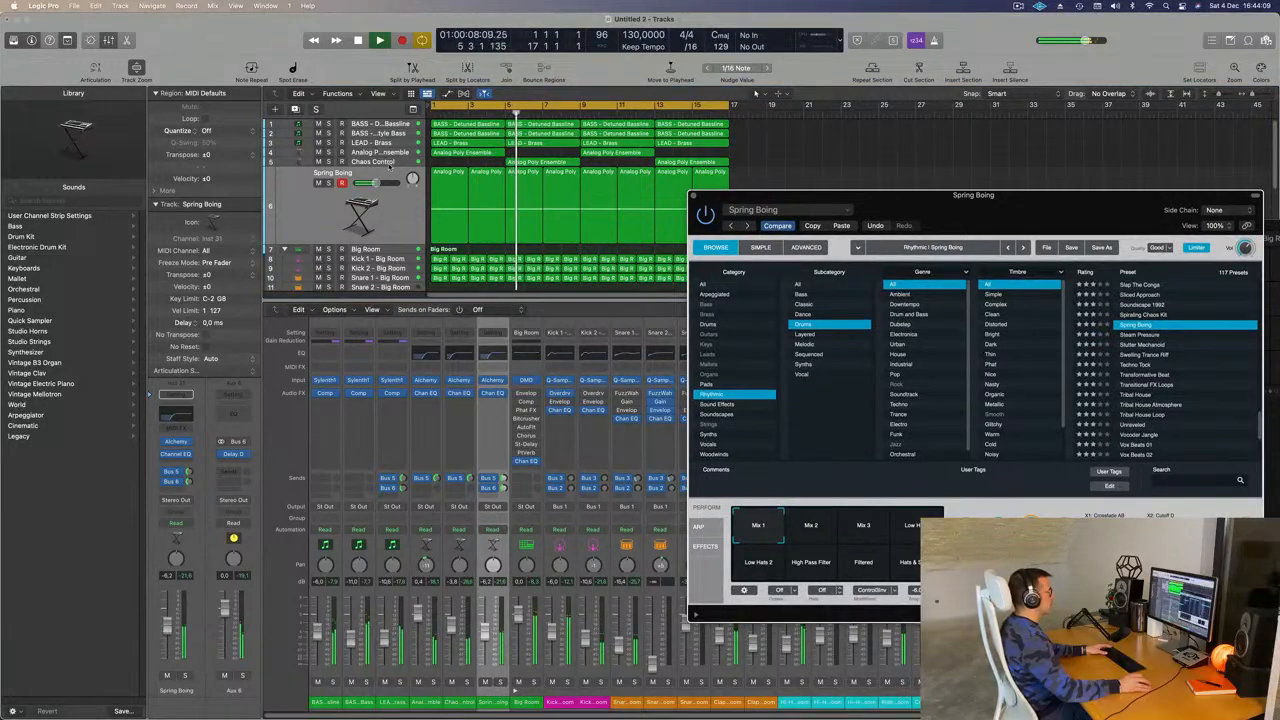
# Select the Chaos Control track, close Spring Boing's Alchemy window and hide the Mixer
pyautogui.click(390, 166)
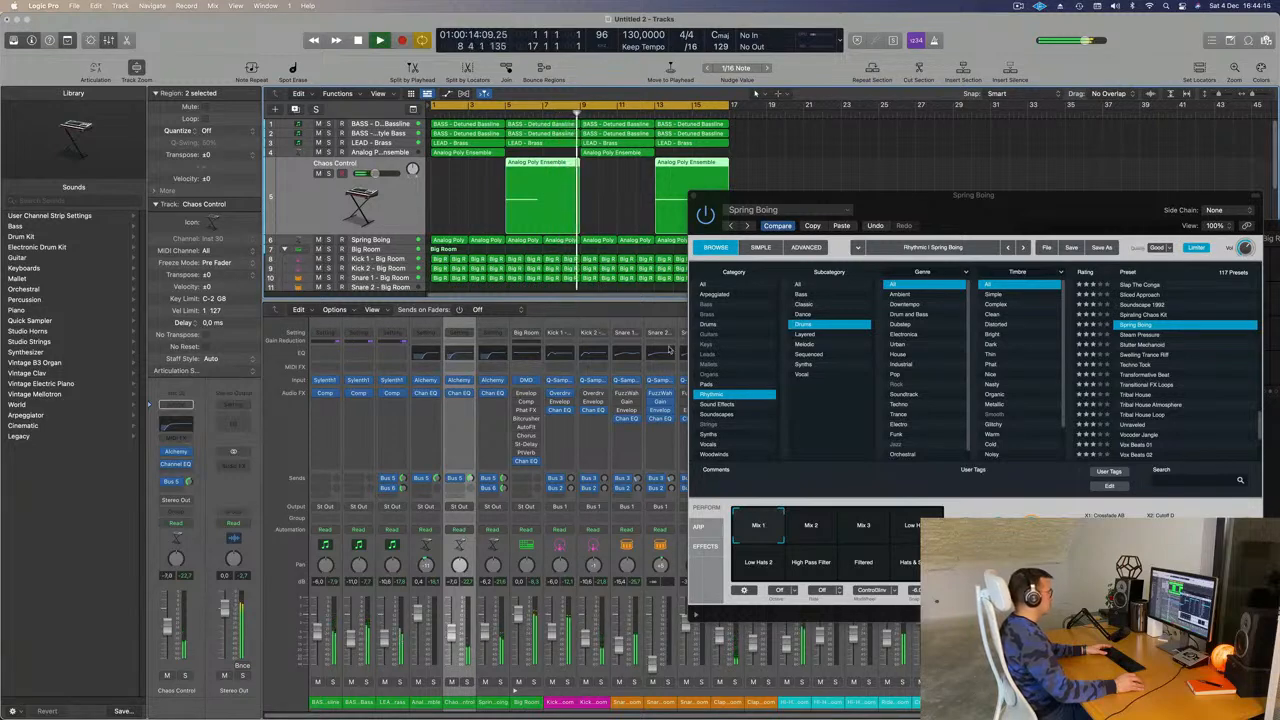
pyautogui.moveTo(1013, 214); pyautogui.dragTo(565, 309)
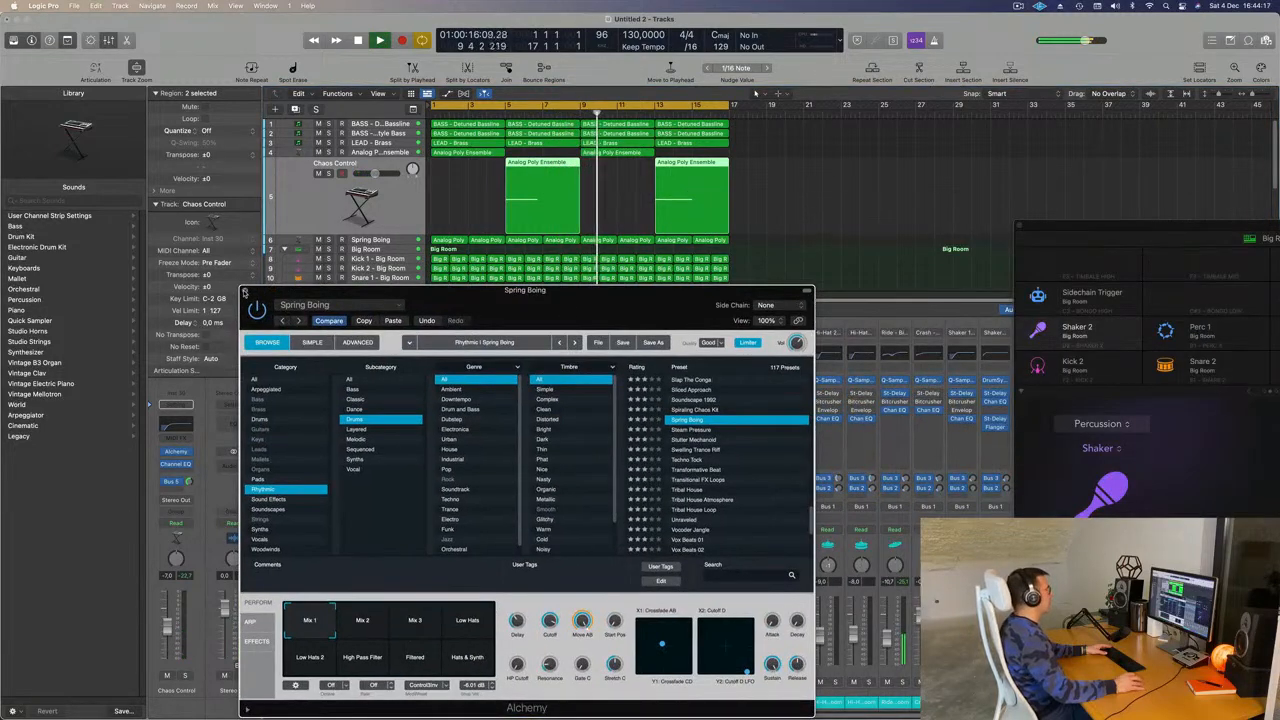
pyautogui.click(244, 291)
pyautogui.press('x')
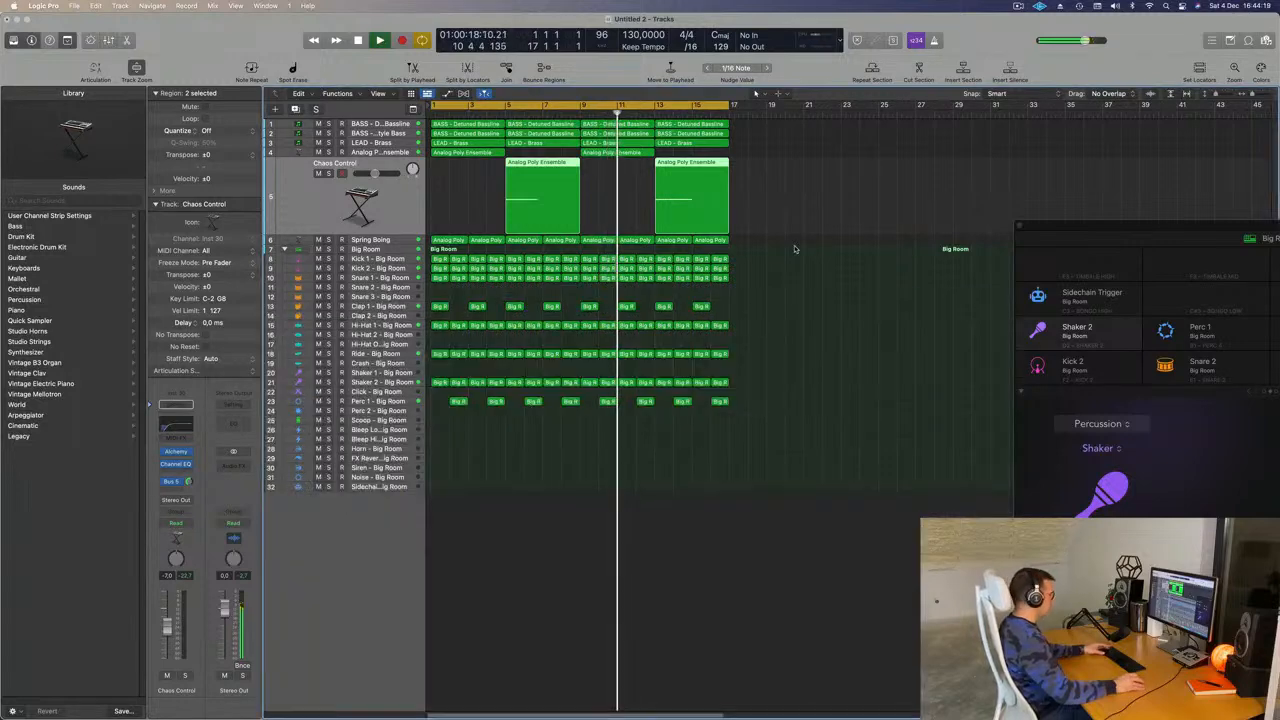
# Play the song from the start and compare the Spring Boing track soloed and in the full mix
pyautogui.press('Return')
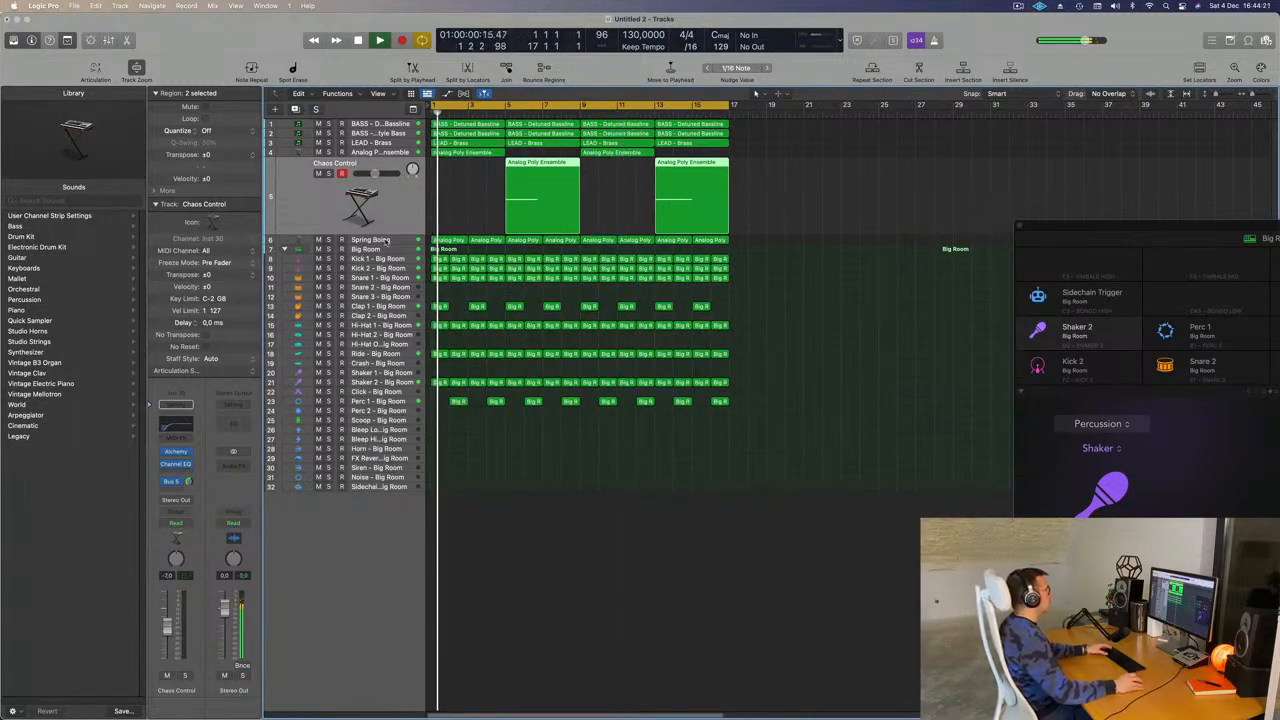
pyautogui.press('Down')
pyautogui.press('space')
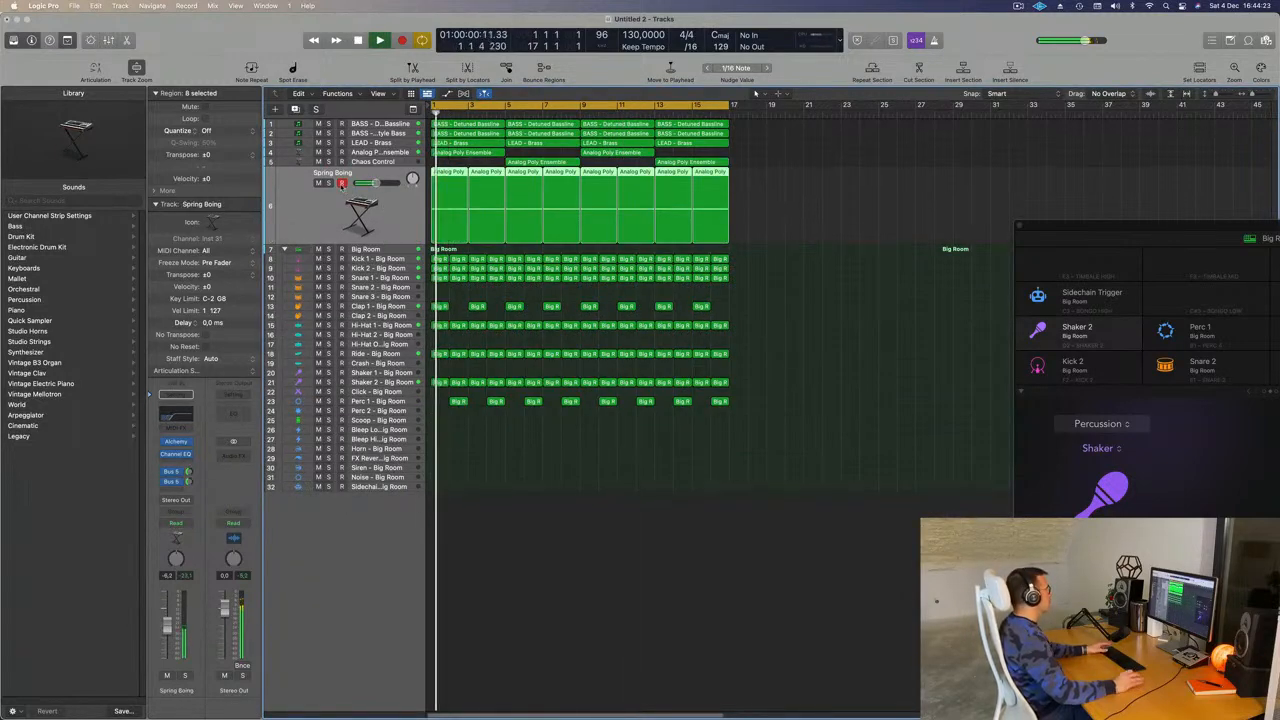
pyautogui.click(330, 184)
pyautogui.click(330, 184)
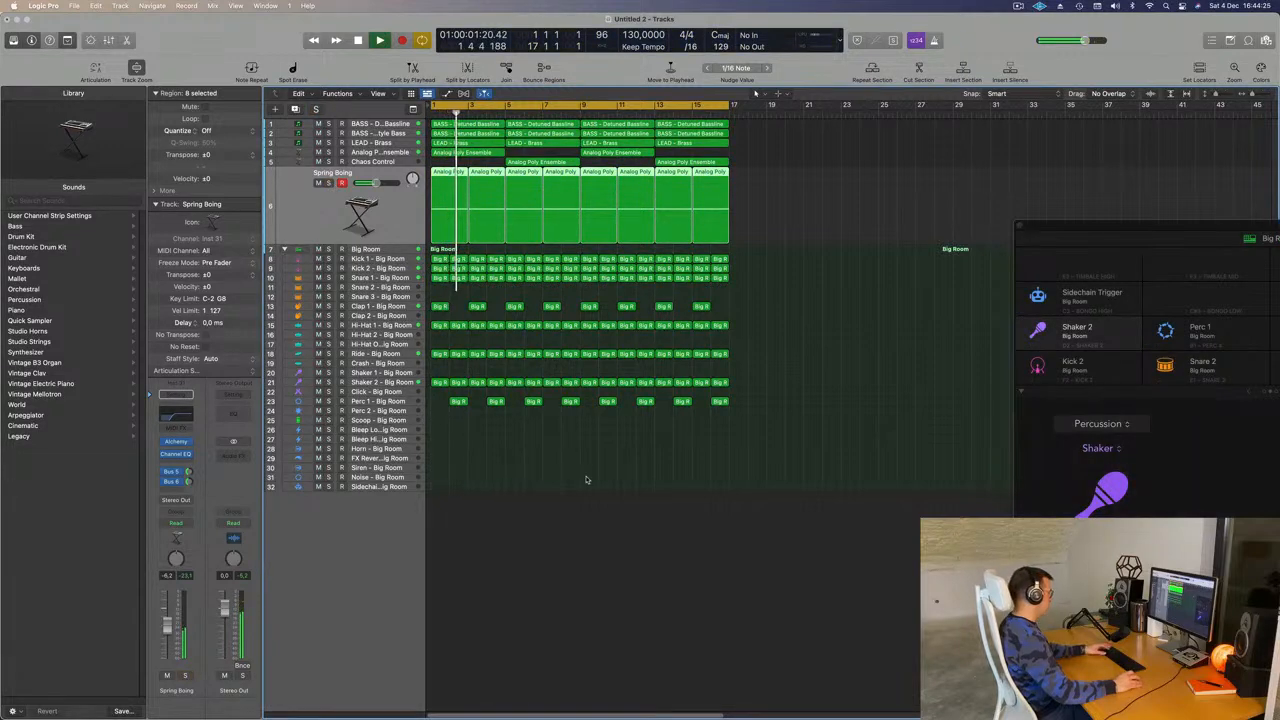
# Add a Compressor with its side chain set to Inst 2 after Spring Boing's Channel EQ, and move its window off the regions
pyautogui.press('x')
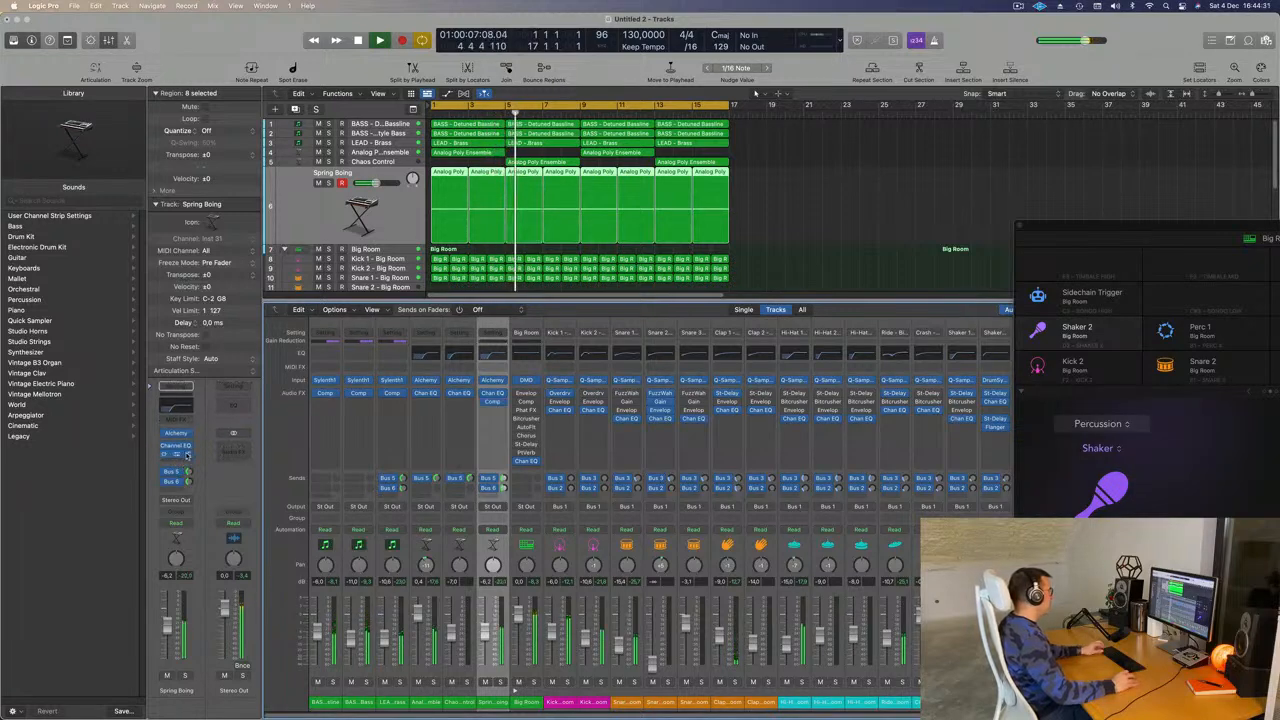
pyautogui.click(176, 455)
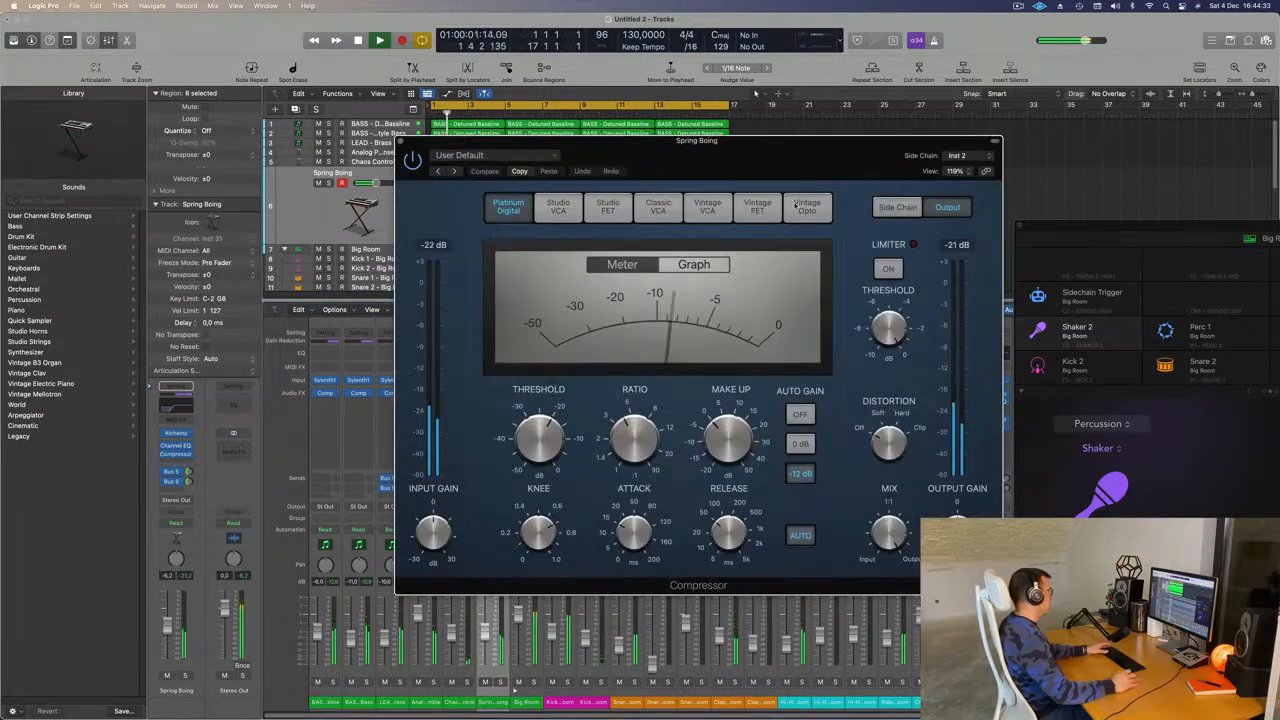
pyautogui.moveTo(760, 160); pyautogui.dragTo(1100, 287)
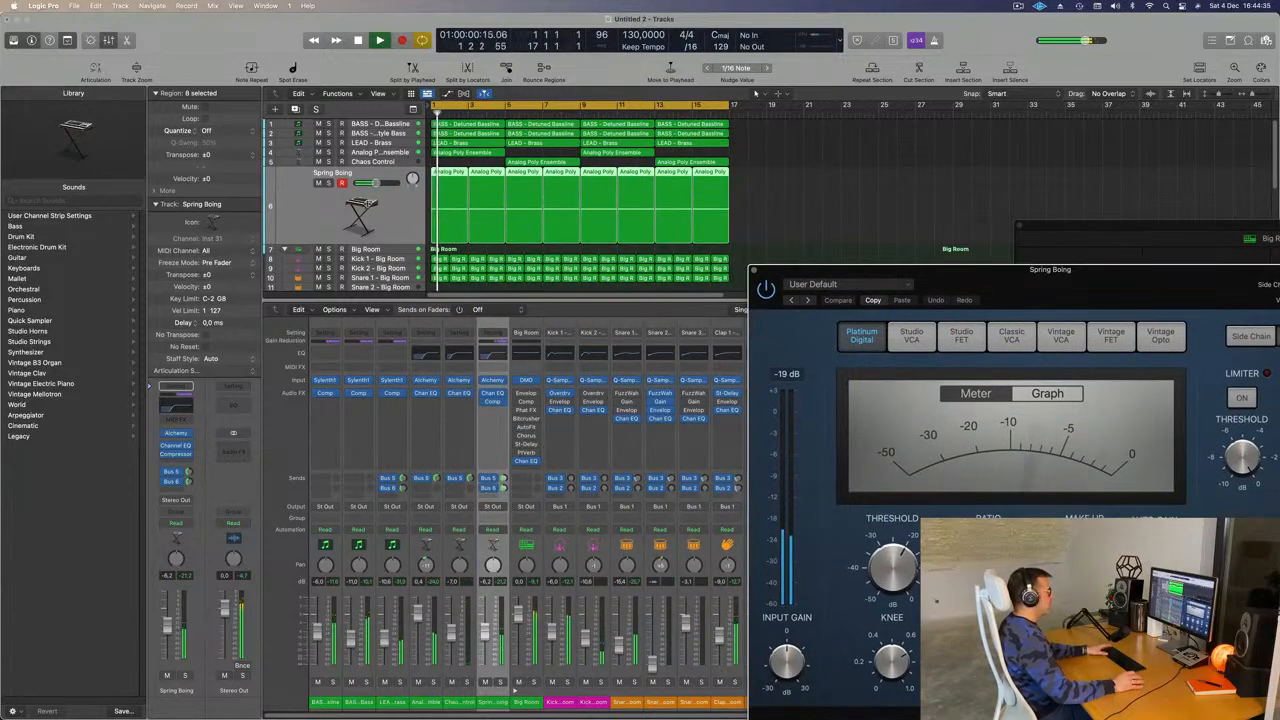
pyautogui.click(384, 207)
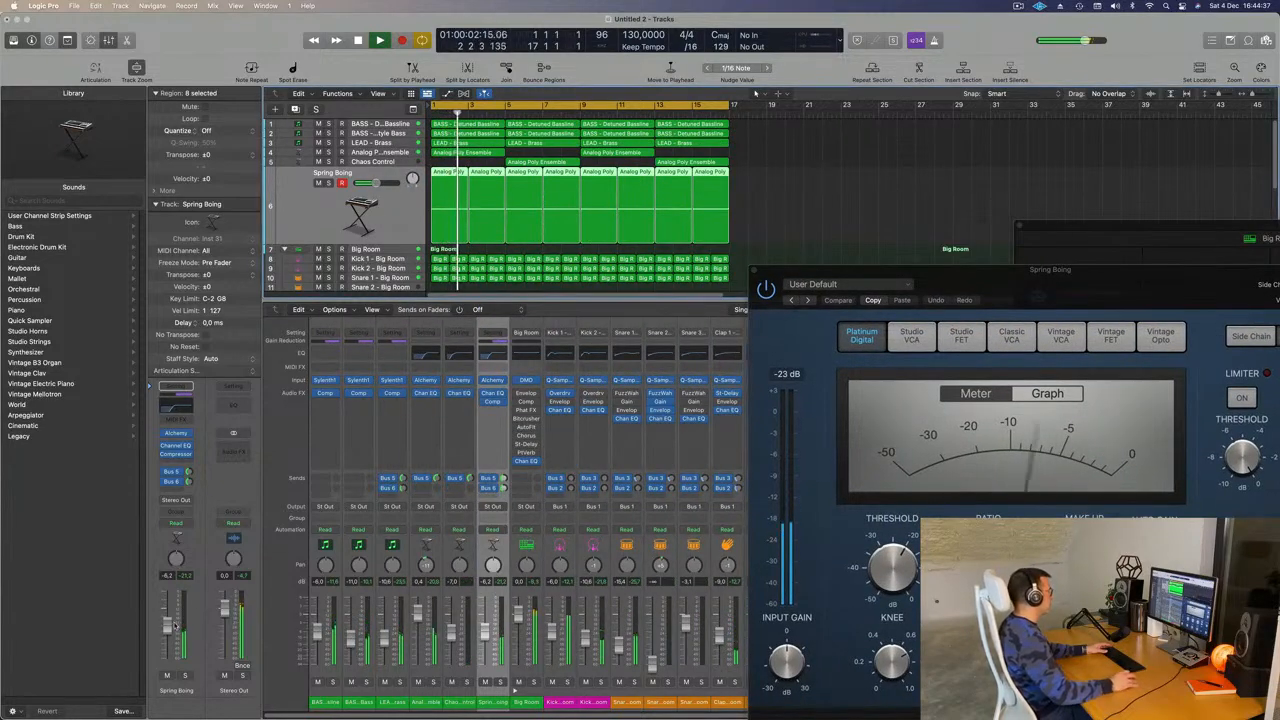
# Adjust Spring Boing's Bus 6 send and set the track volume to -4.7 dB, comparing it soloed and in the full mix
pyautogui.click(188, 474)
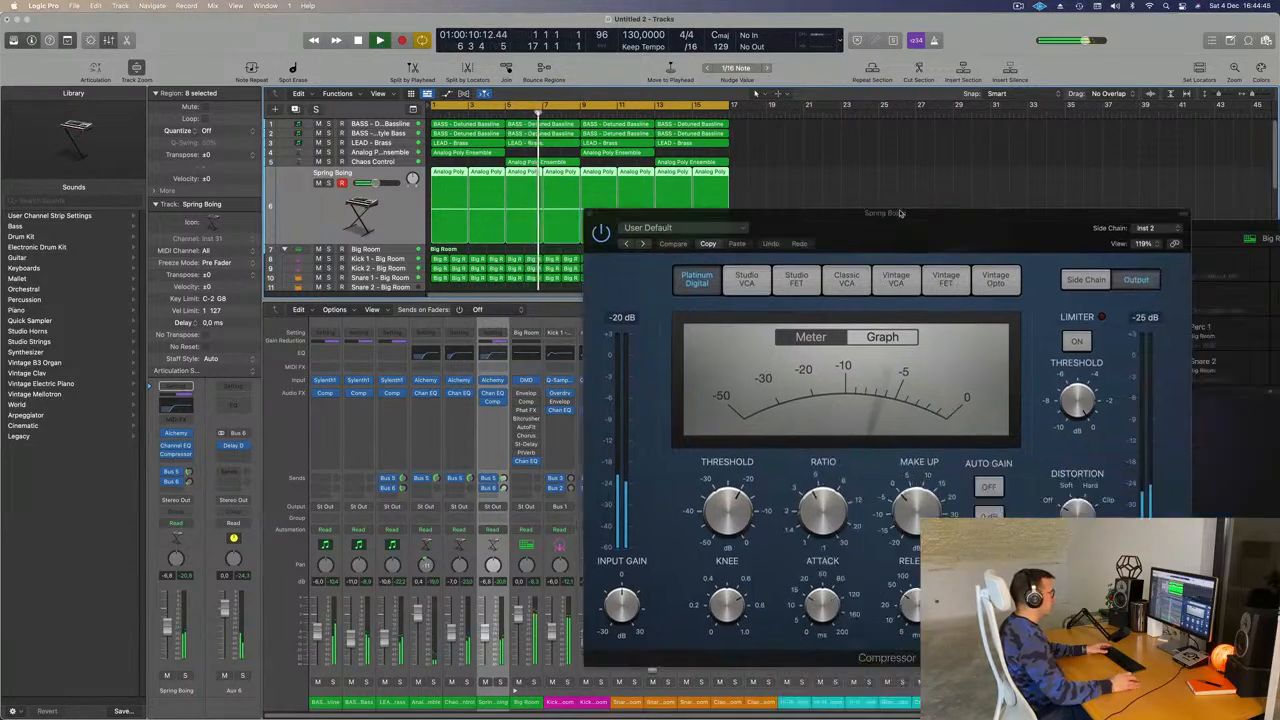
pyautogui.press('Return')
pyautogui.click(184, 676)
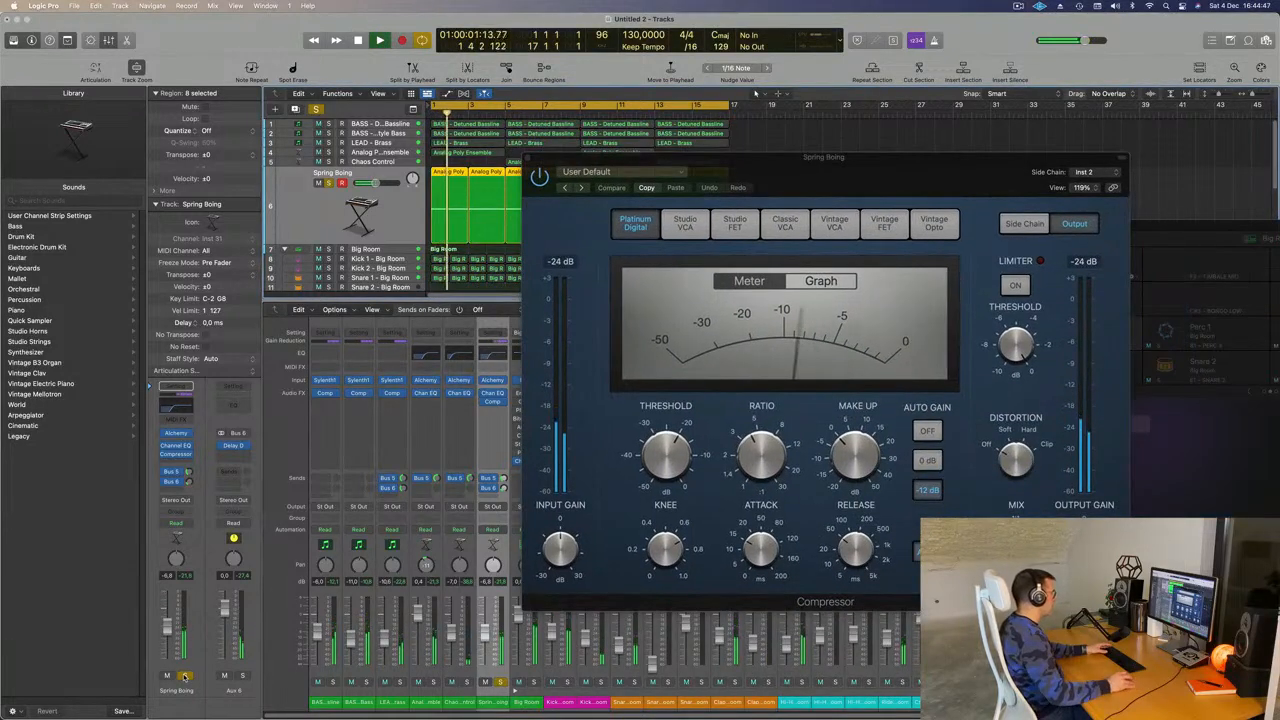
pyautogui.click(184, 676)
pyautogui.press('Return')
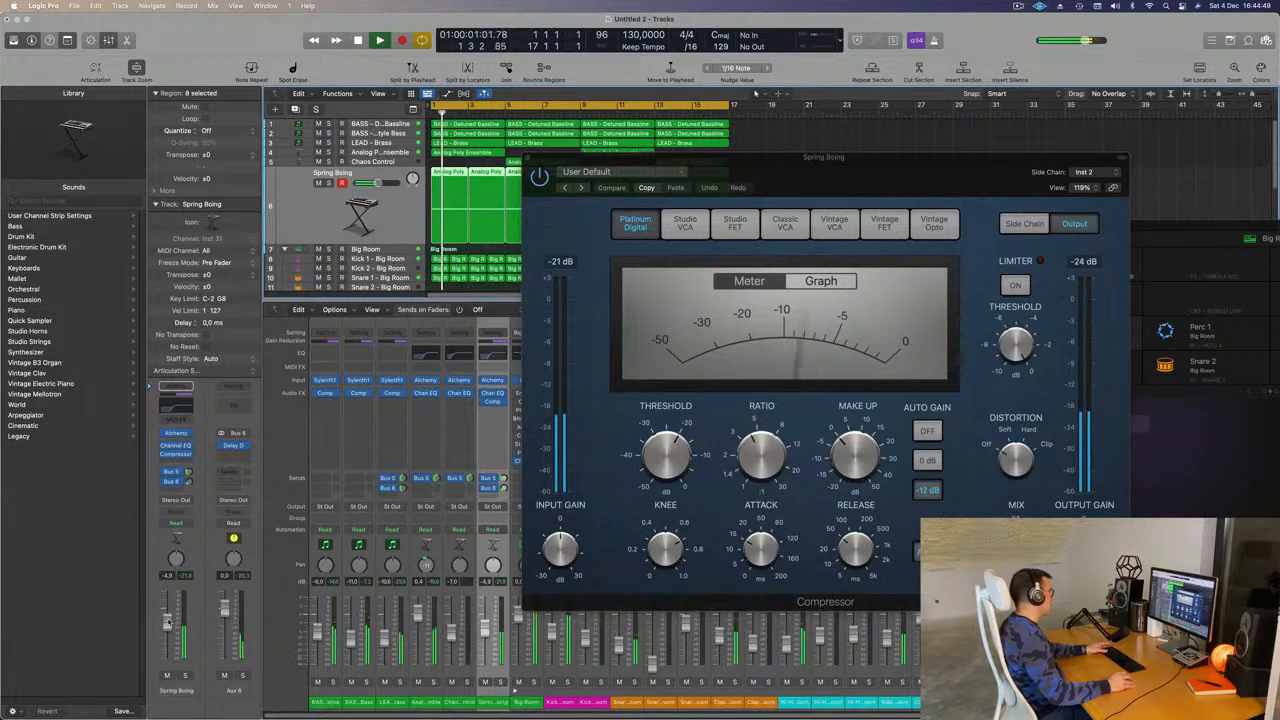
# Close Spring Boing's Compressor, deselect the regions and hide the Mixer
pyautogui.moveTo(558, 160); pyautogui.dragTo(362, 184)
pyautogui.click(333, 183)
pyautogui.click(800, 185)
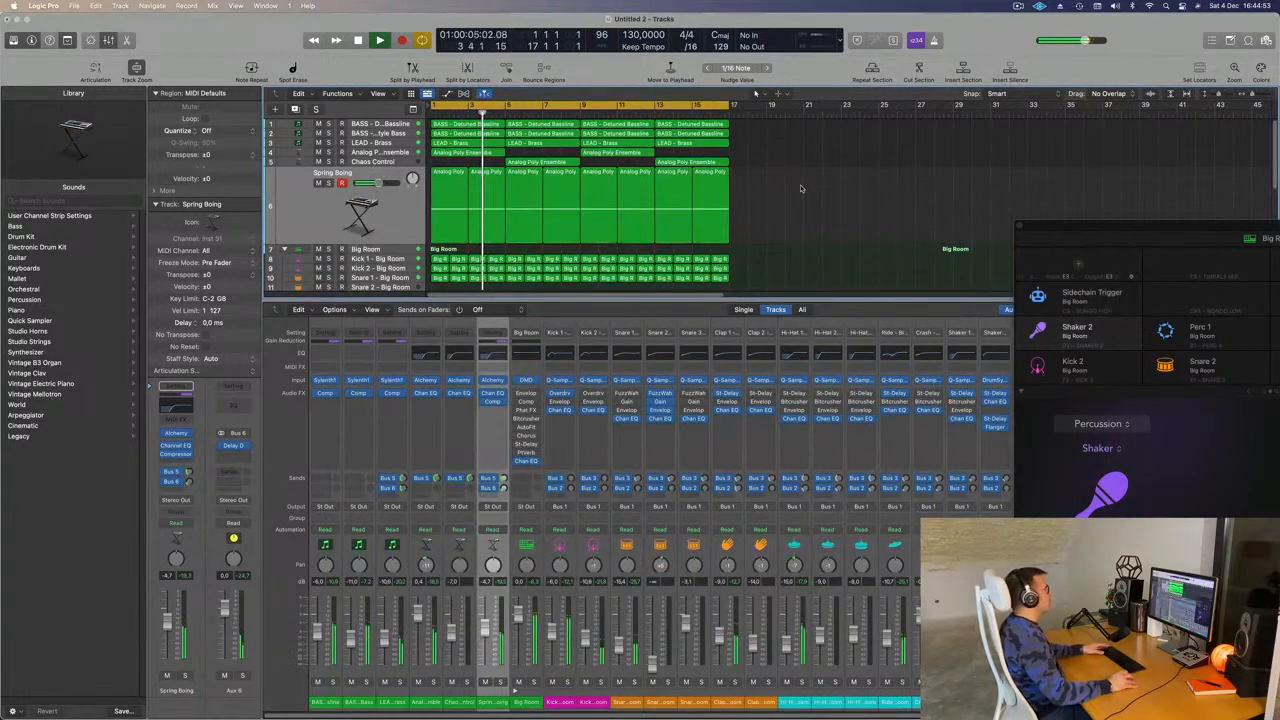
pyautogui.press('x')
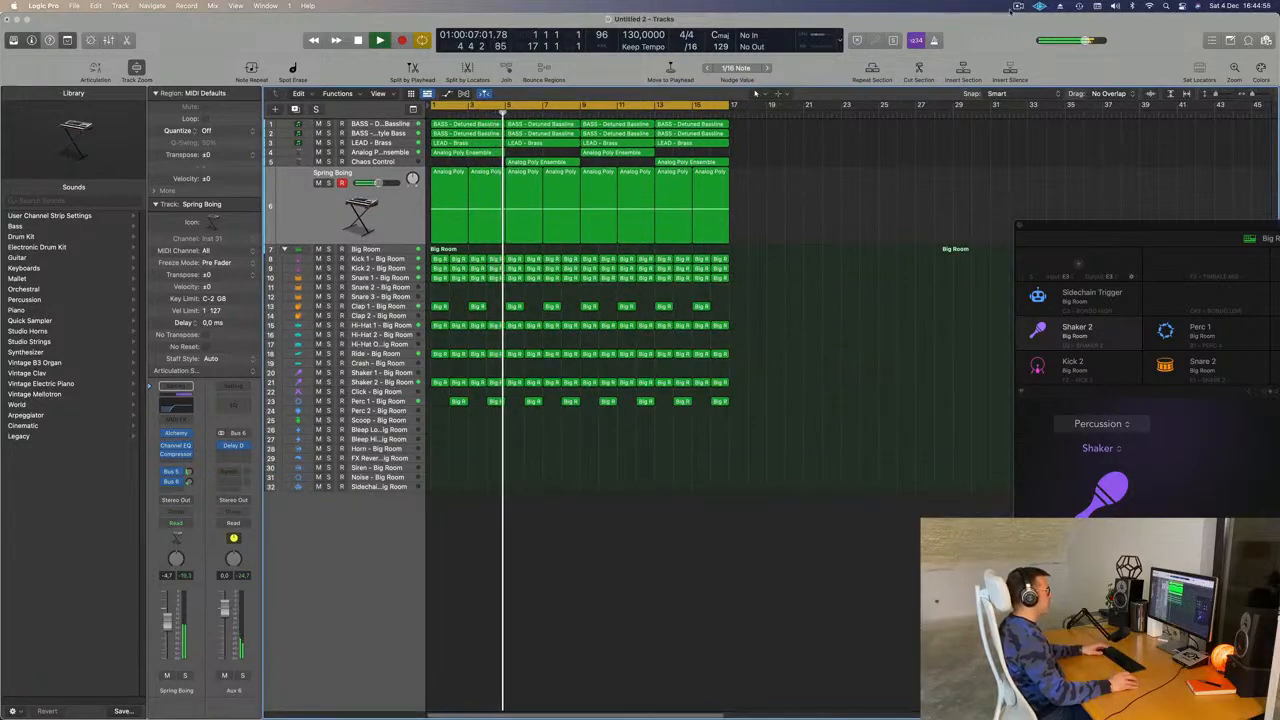
pyautogui.press('Escape')
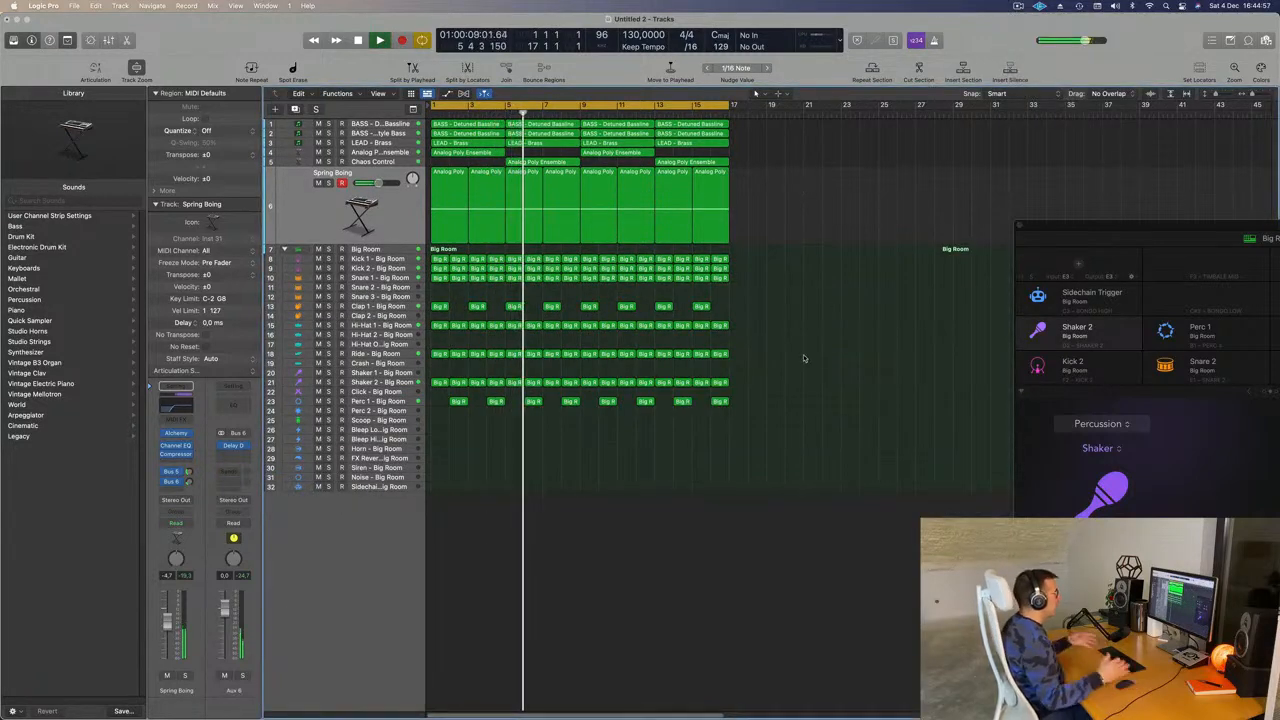
# Listen to the two BASS tracks soloed from the start, and return to the full mix
pyautogui.keyDown('ctrl'); pyautogui.keyDown('alt'); pyautogui.click(778, 367); pyautogui.keyUp('alt'); pyautogui.keyUp('ctrl')
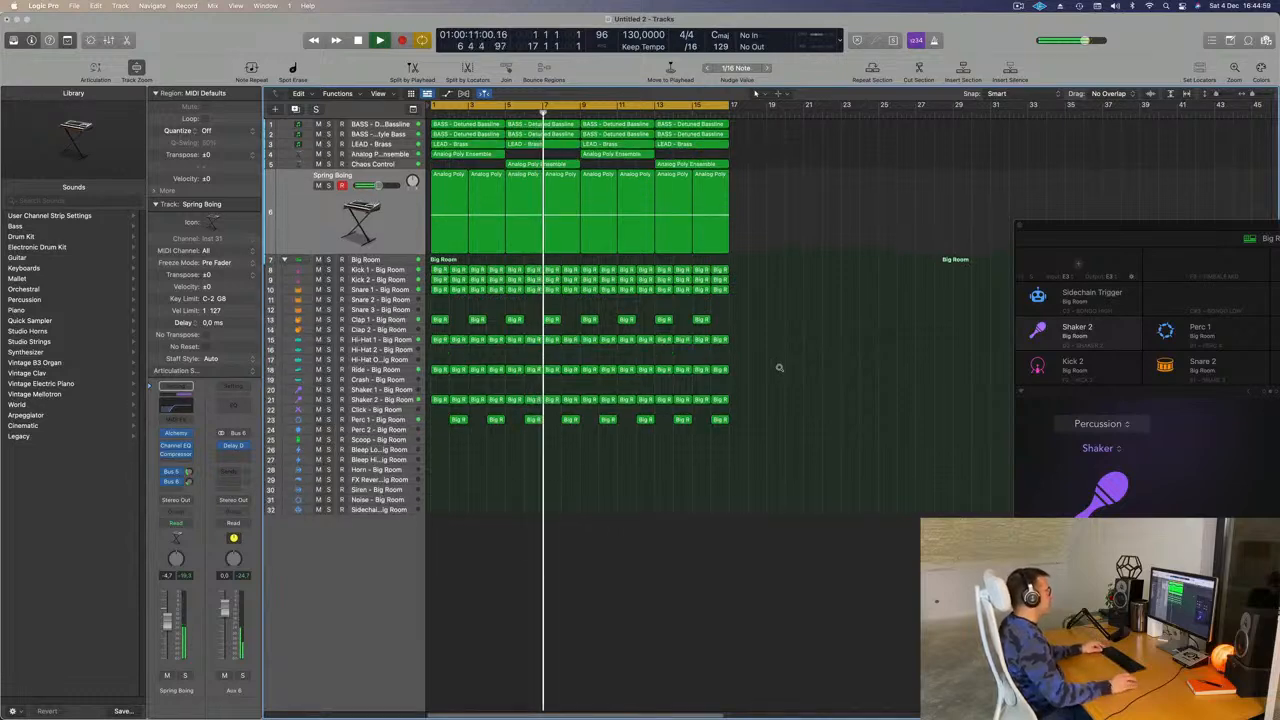
pyautogui.keyDown('ctrl'); pyautogui.keyDown('alt'); pyautogui.click(779, 368); pyautogui.keyUp('alt'); pyautogui.keyUp('ctrl')
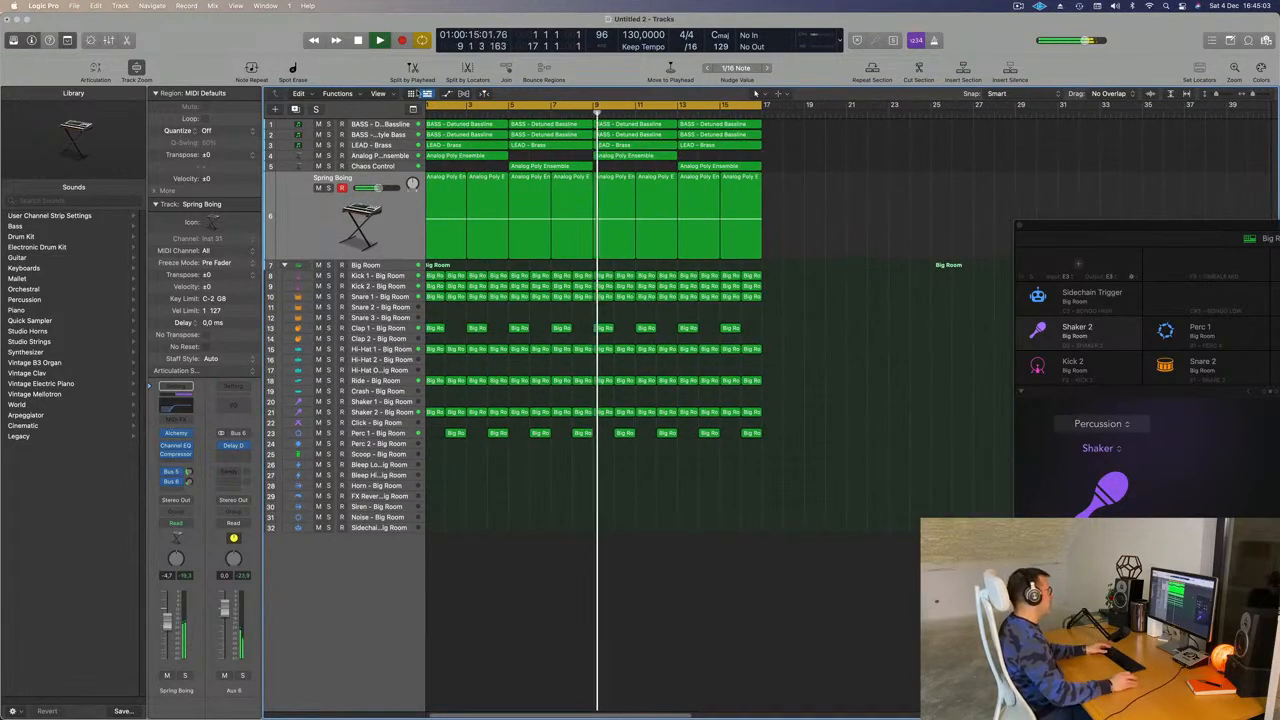
pyautogui.moveTo(328, 124); pyautogui.dragTo(329, 136)
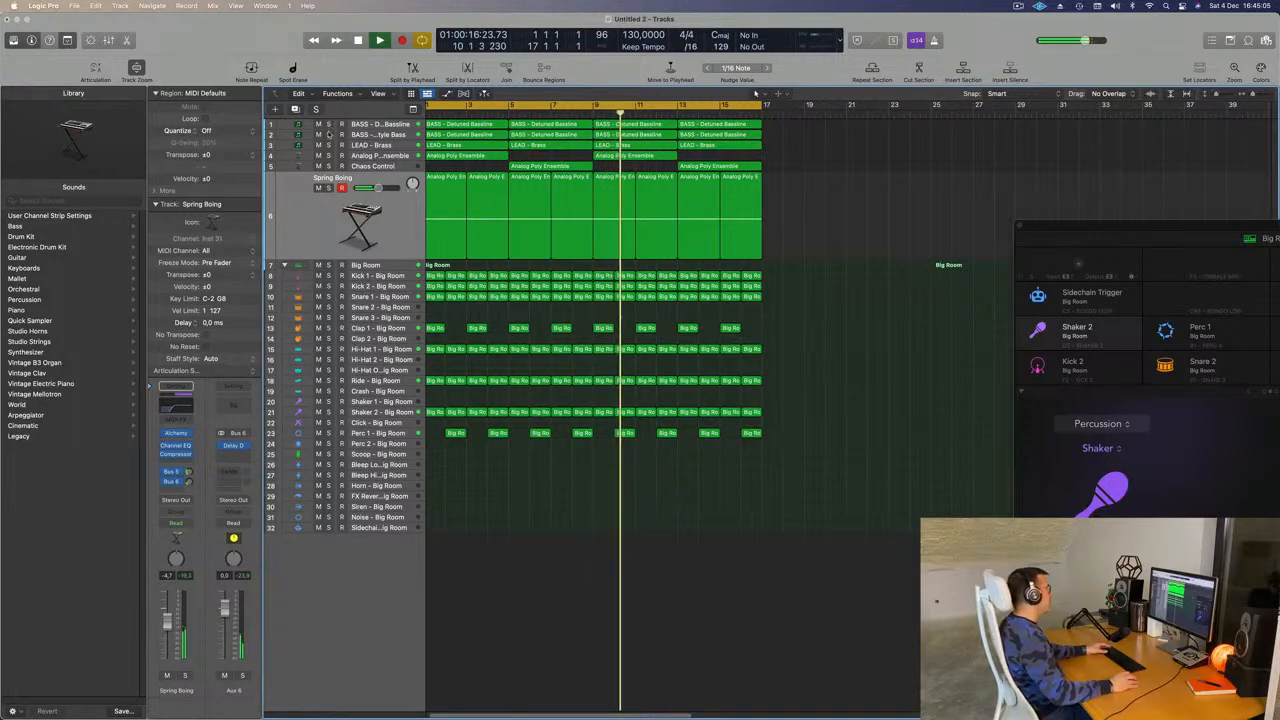
pyautogui.press('space')
pyautogui.press('space')
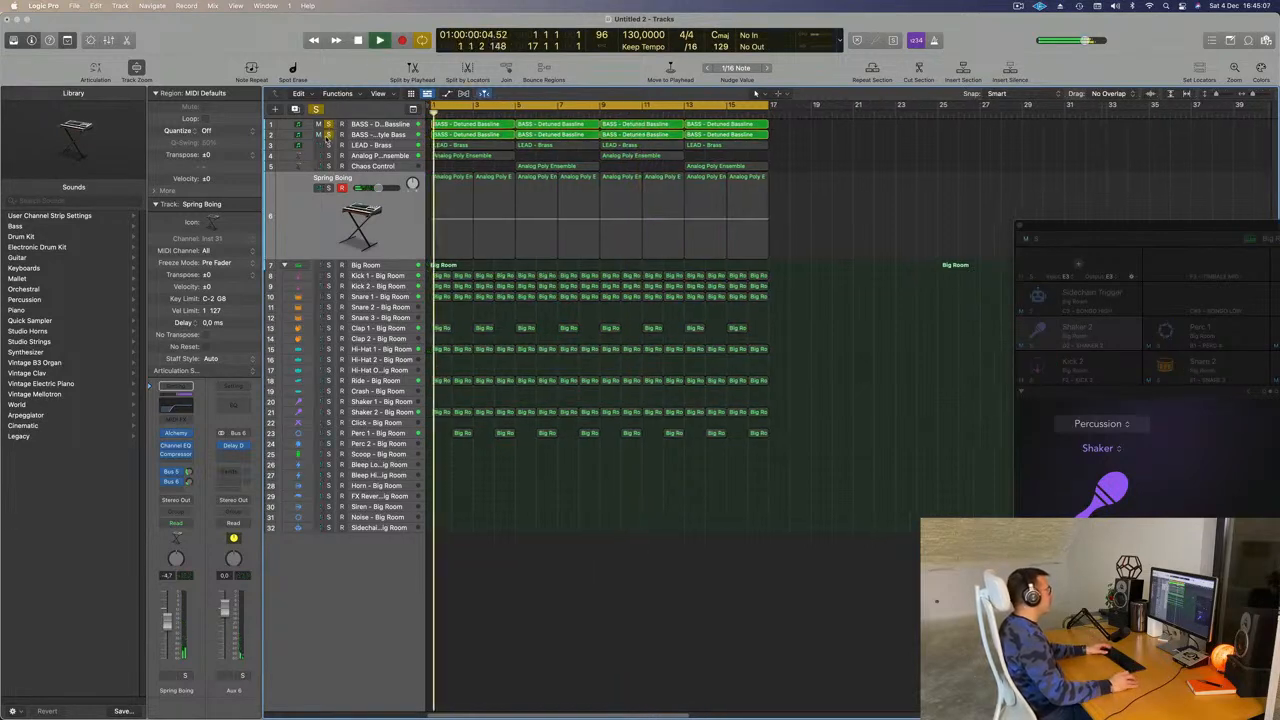
pyautogui.click(329, 125)
pyautogui.click(329, 135)
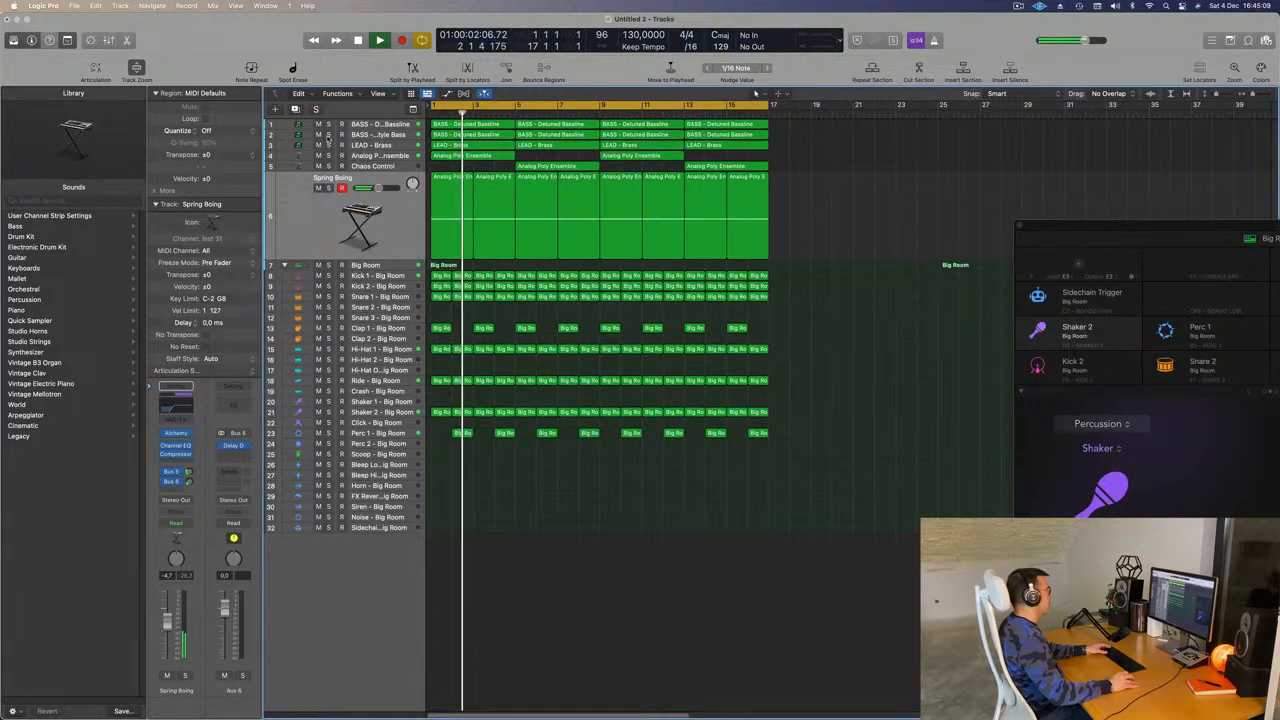
# Solo BASS - Detuned Bassline from the start, add the second BASS track to the solo, and play both
pyautogui.click(328, 125)
pyautogui.press('space')
pyautogui.press('space')
pyautogui.click(327, 128)
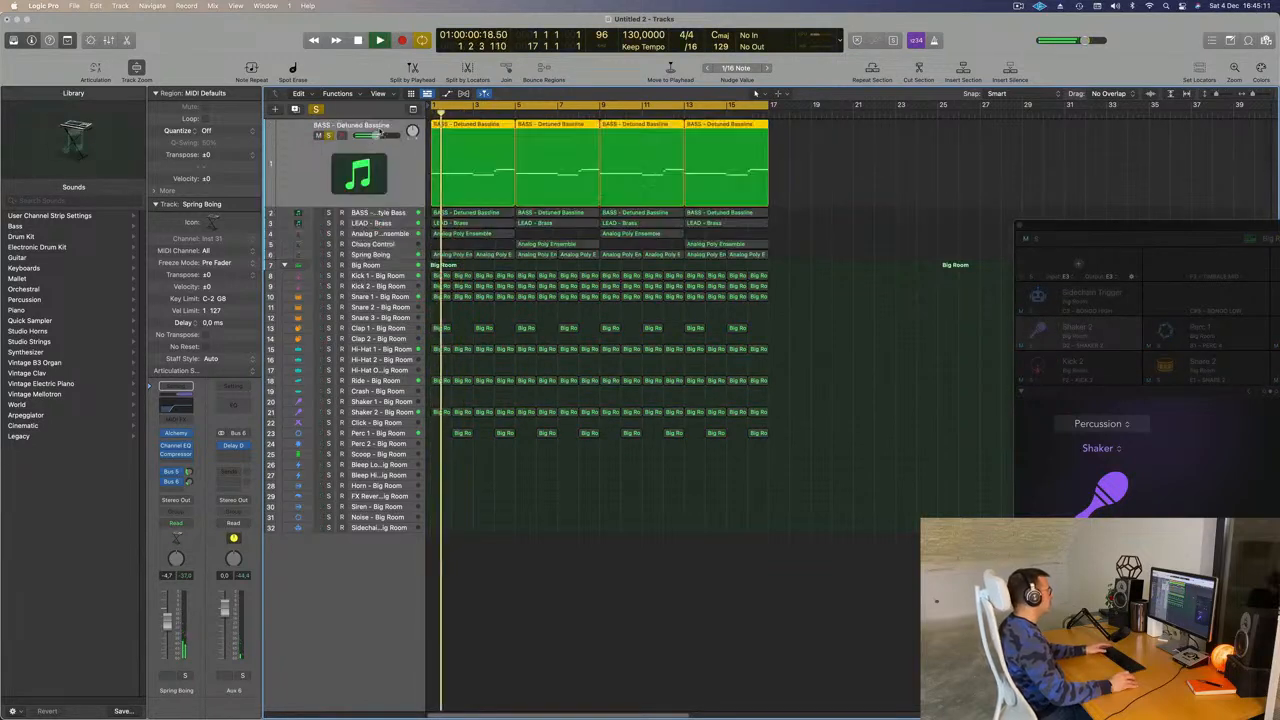
pyautogui.click(328, 212)
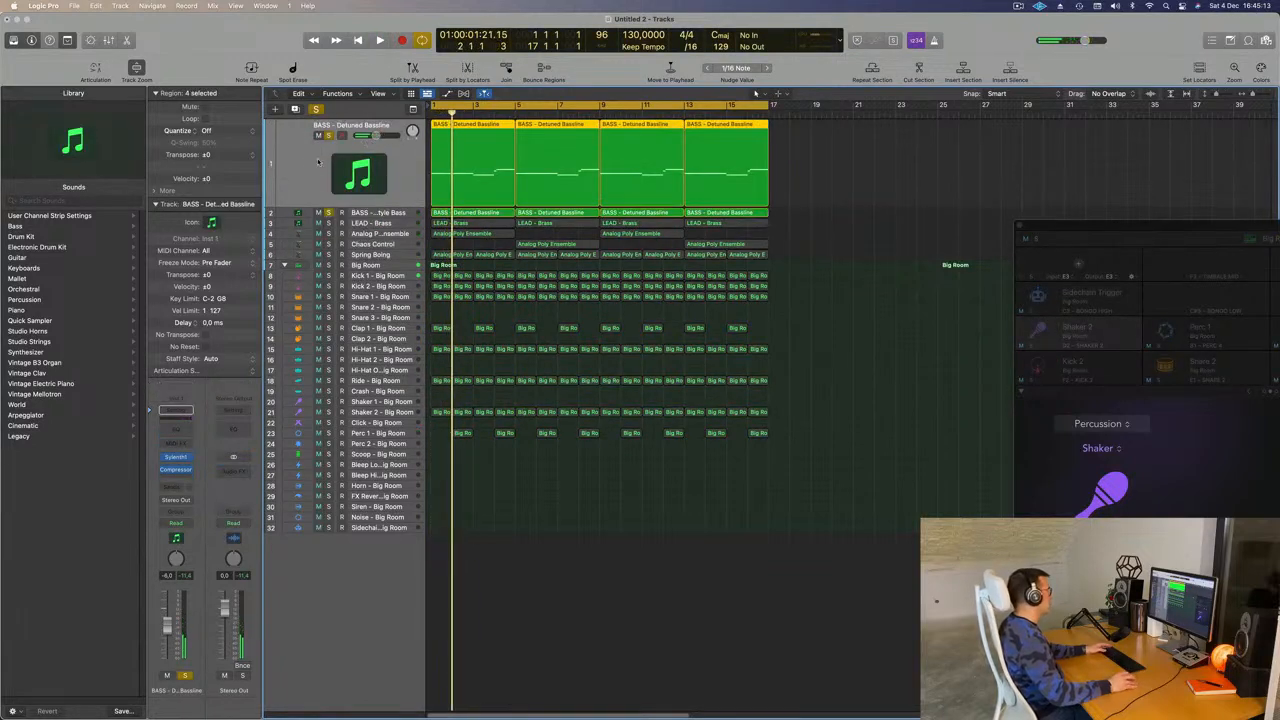
pyautogui.press('space')
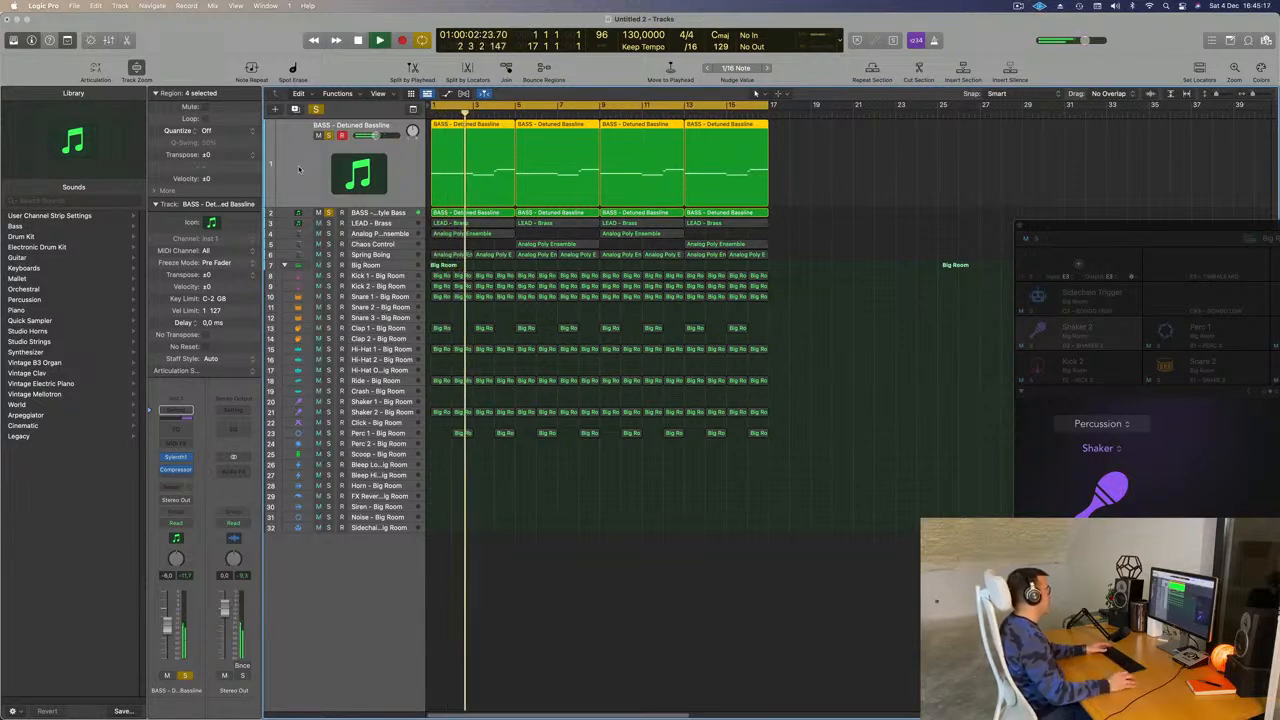
# Add the LEAD - Brass track to the soloed basses and set its volume to -9.4 dB
pyautogui.click(400, 224)
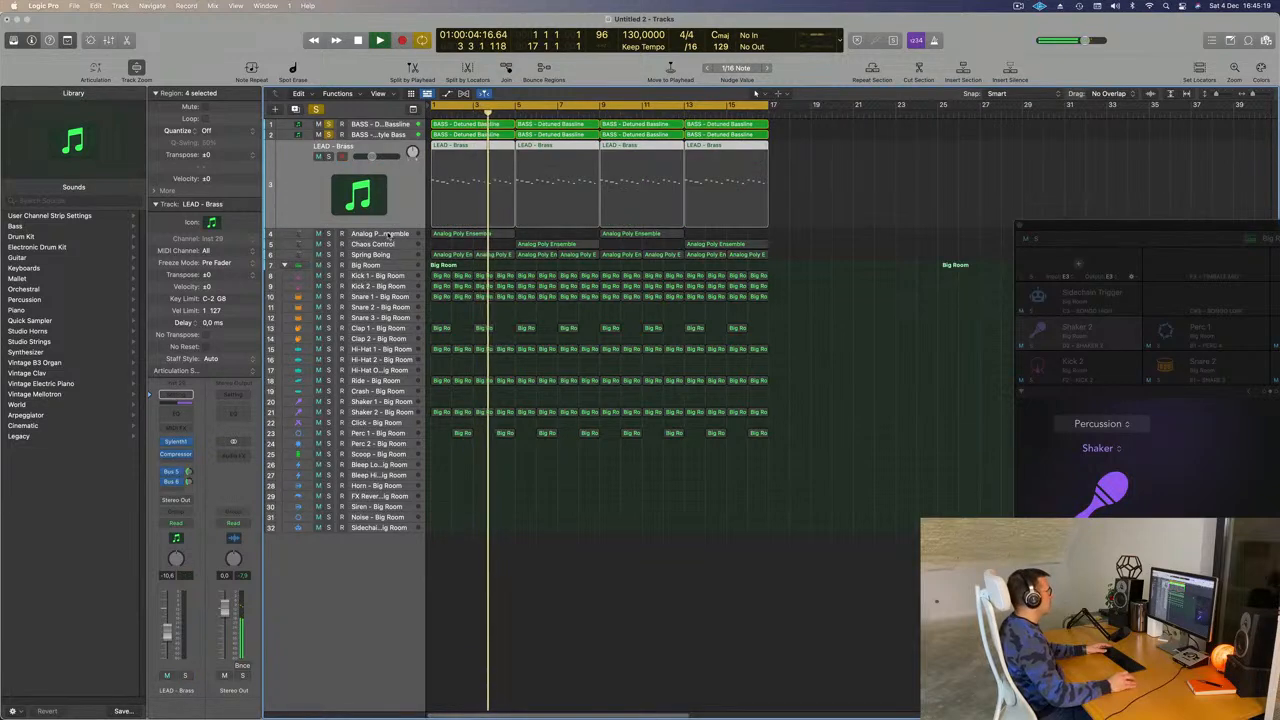
pyautogui.press('Down')
pyautogui.press('Up')
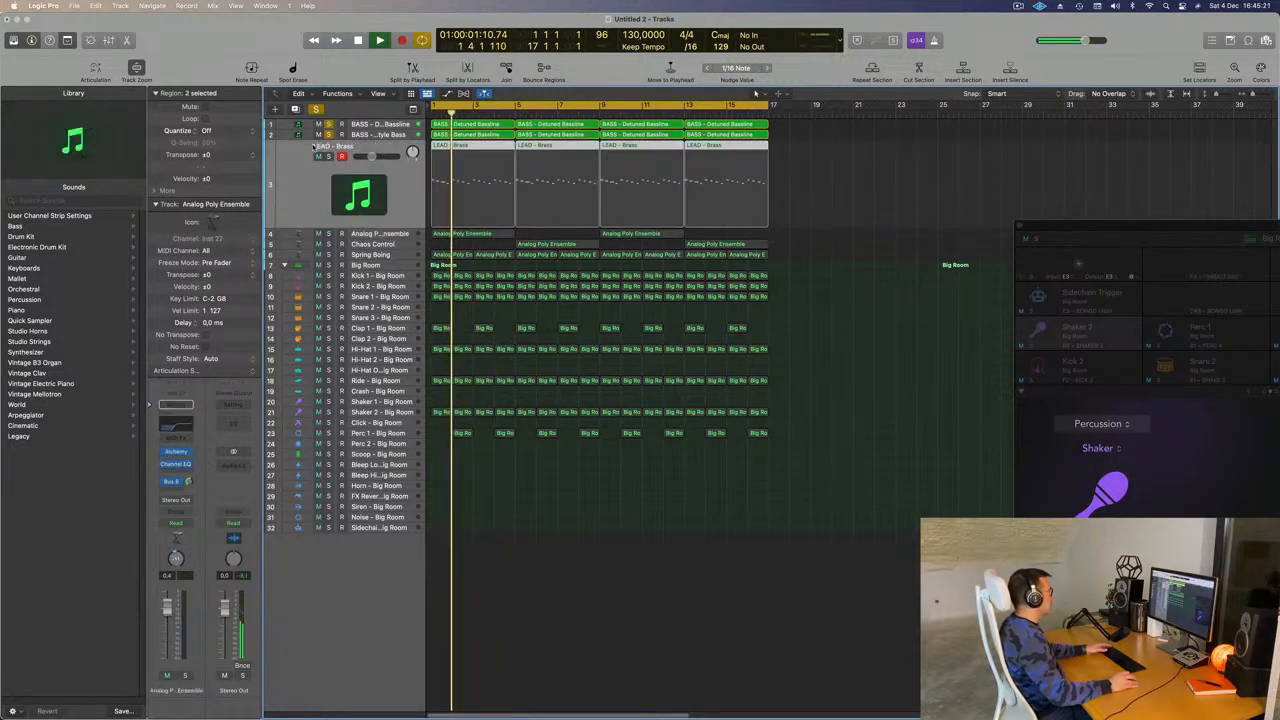
pyautogui.click(329, 157)
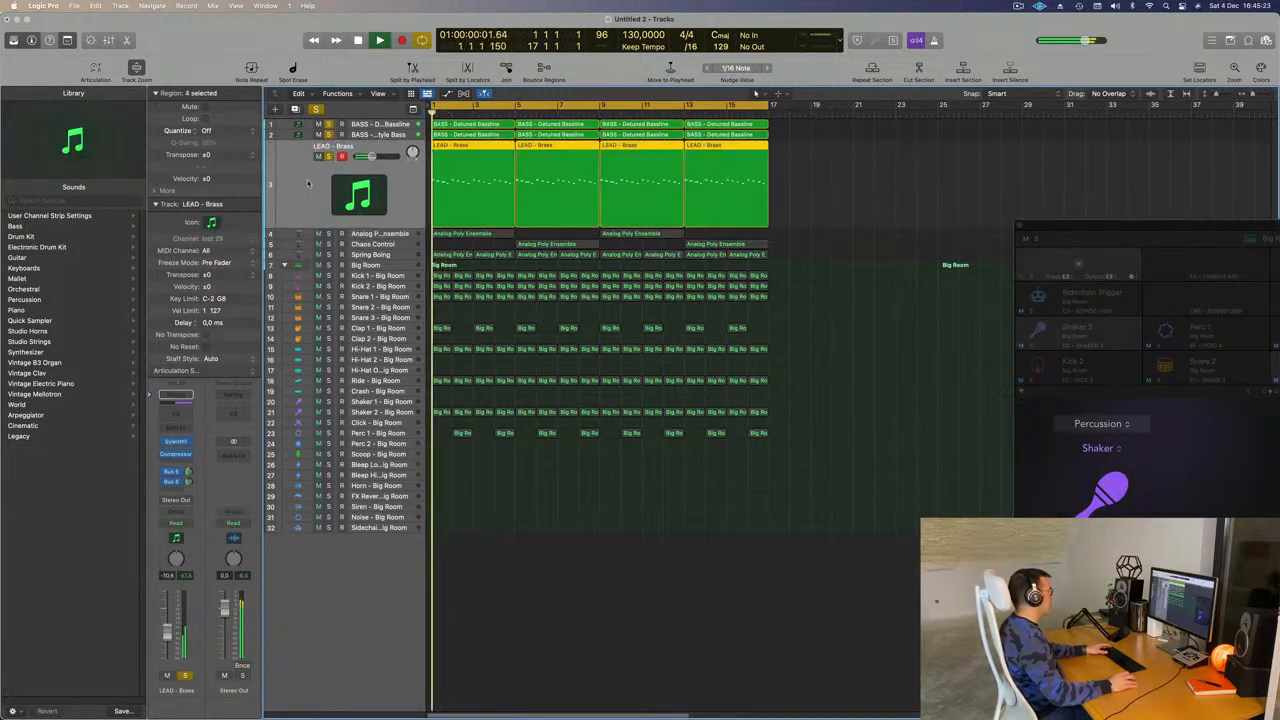
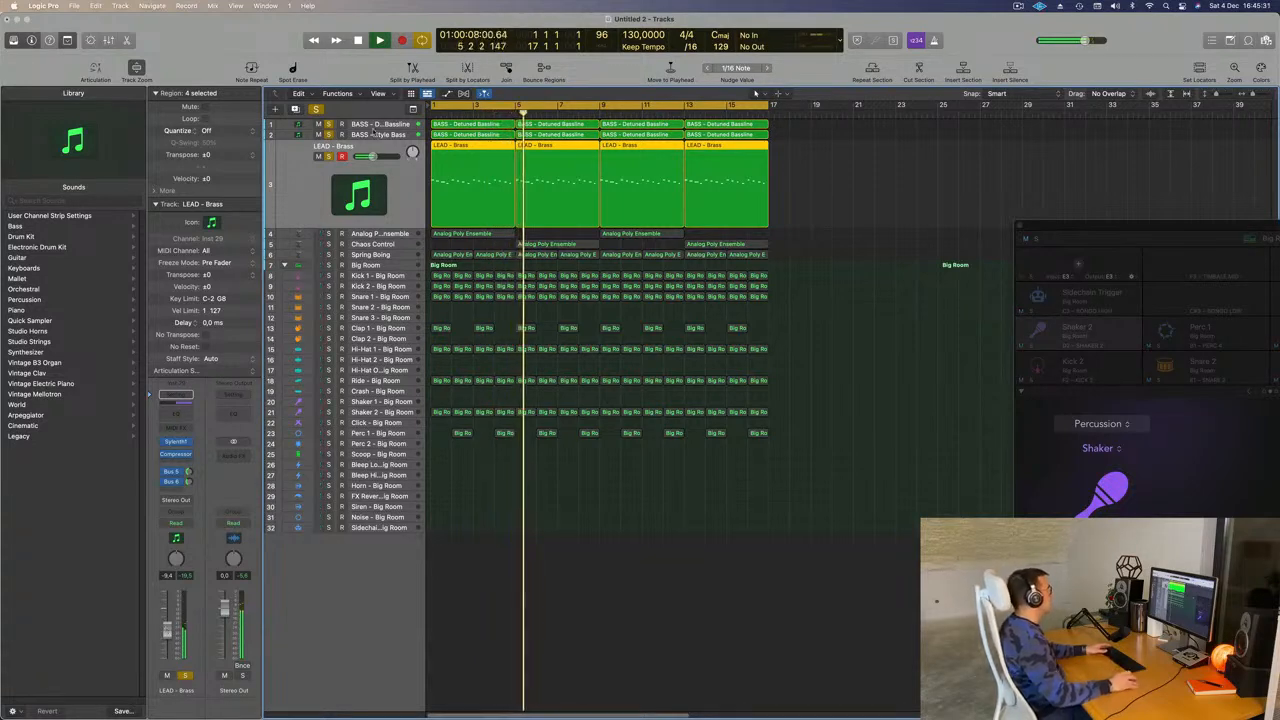
# Clear all track solos and listen to the full mix from the start
pyautogui.click(316, 109)
pyautogui.press('space')
pyautogui.press('space')
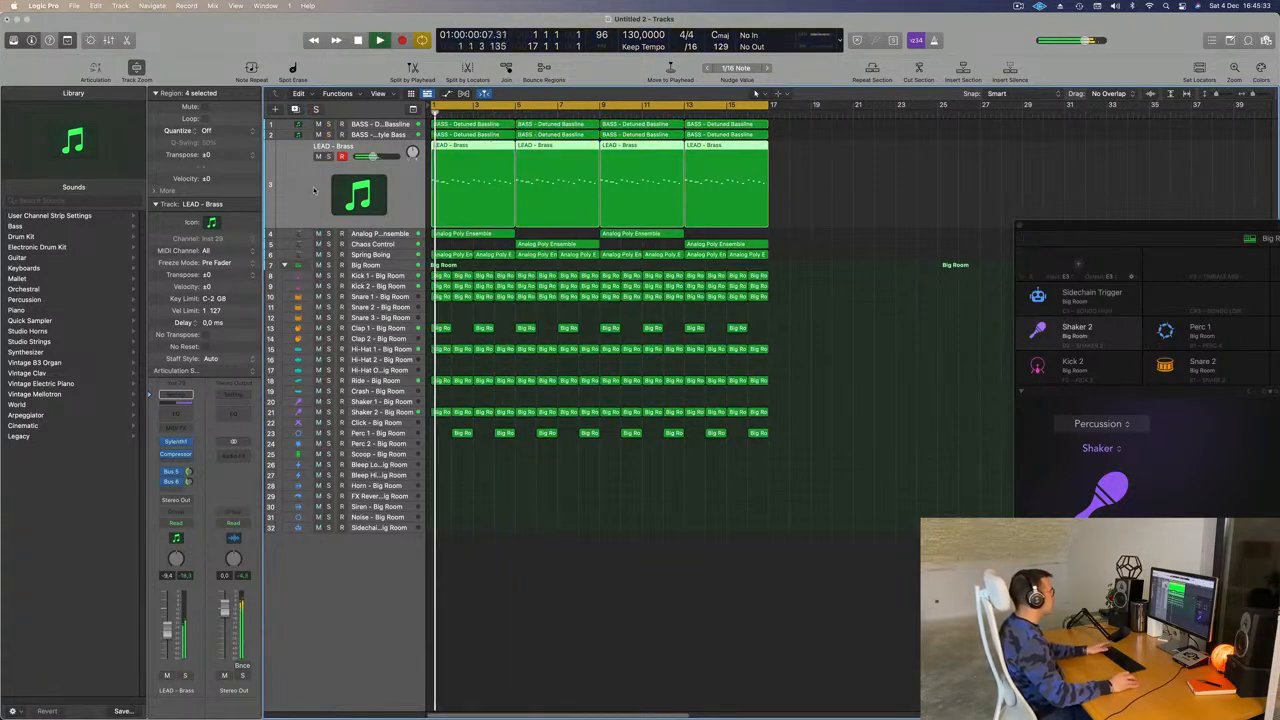
pyautogui.press('super+Right')
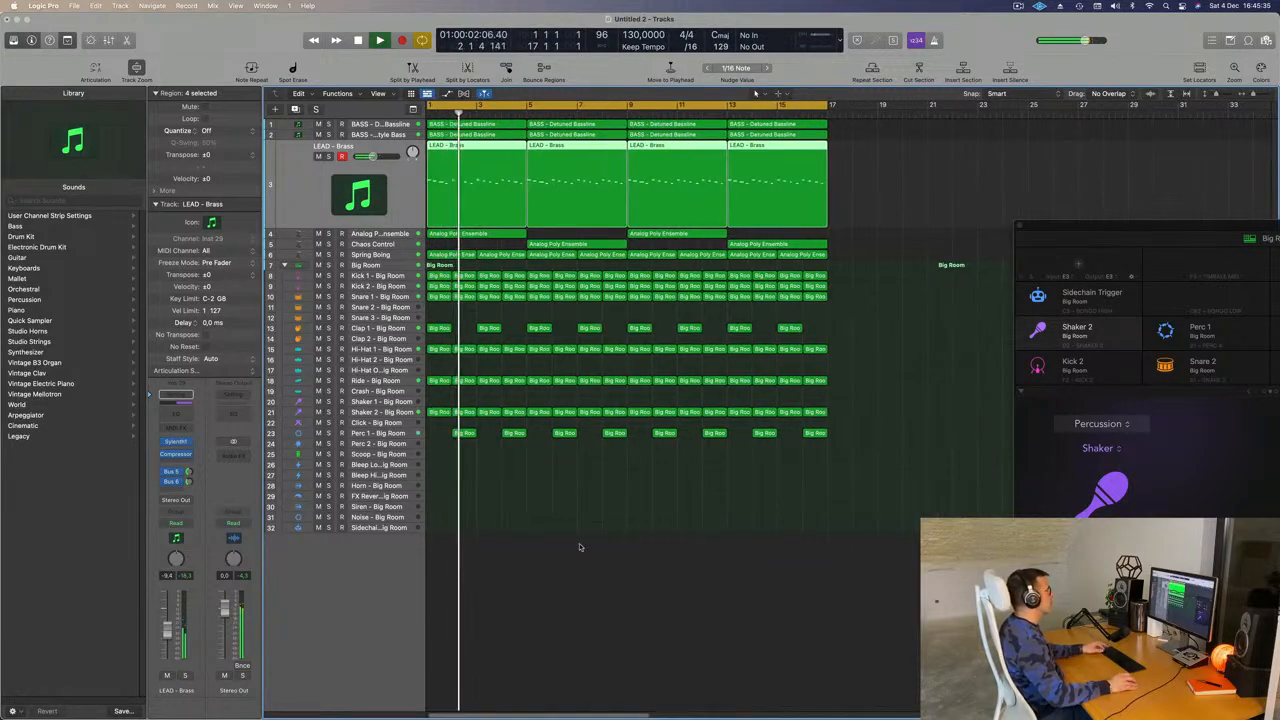
pyautogui.press('super+Left')
pyautogui.press('super+Left')
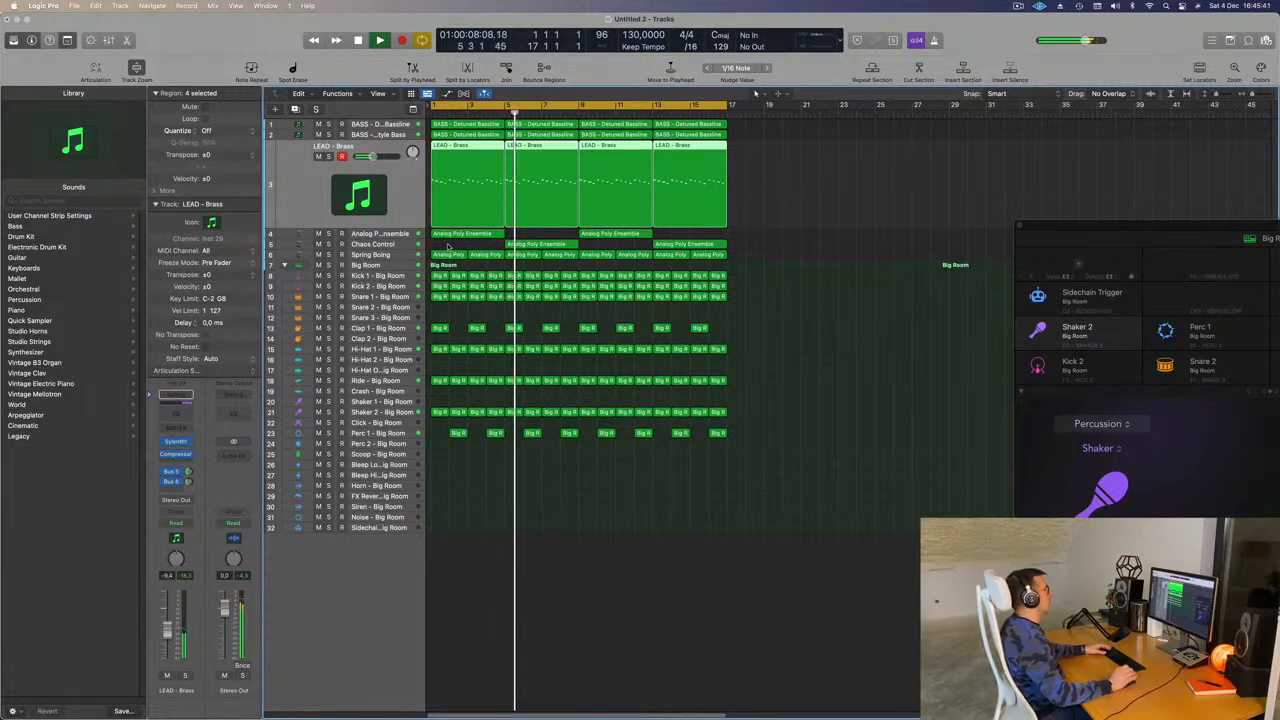
# Change the Chaos Control track's Alchemy preset to Chaos Vortex and audition it in the mix from bar 5
pyautogui.click(381, 247)
pyautogui.press('space')
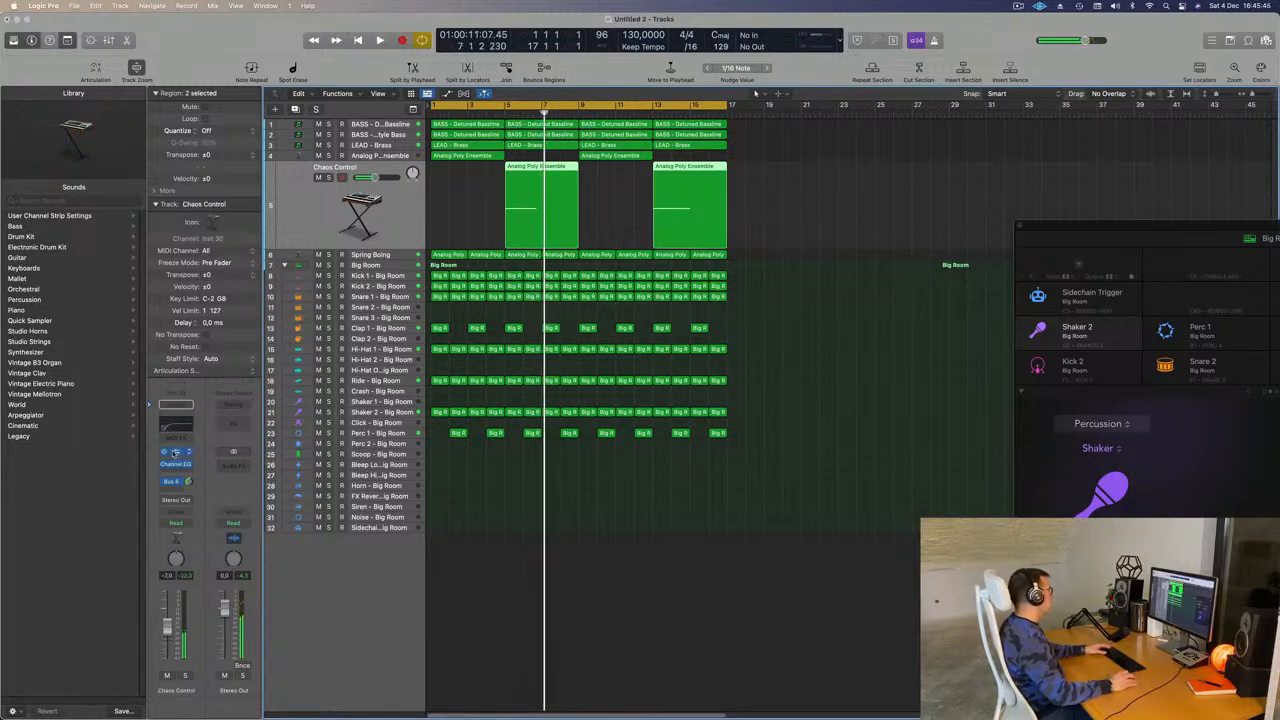
pyautogui.click(176, 452)
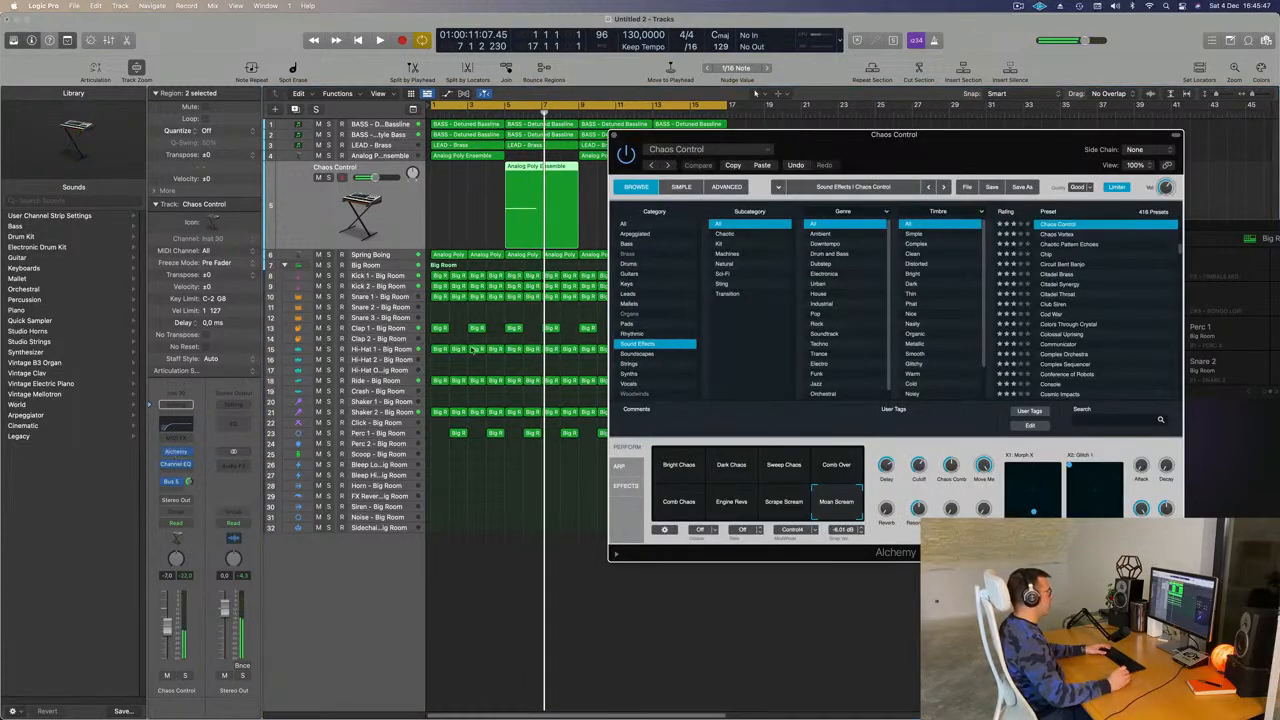
pyautogui.moveTo(988, 157); pyautogui.dragTo(1002, 180)
pyautogui.press('Down')
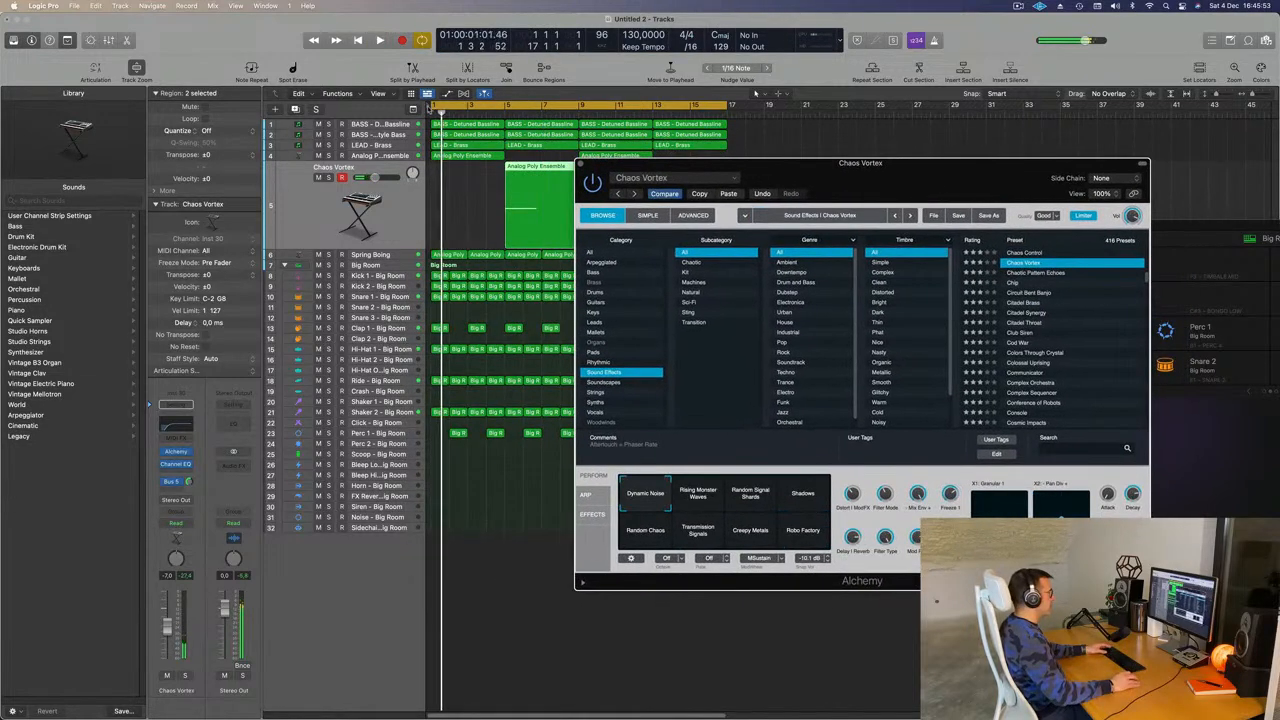
pyautogui.moveTo(432, 108); pyautogui.dragTo(504, 110)
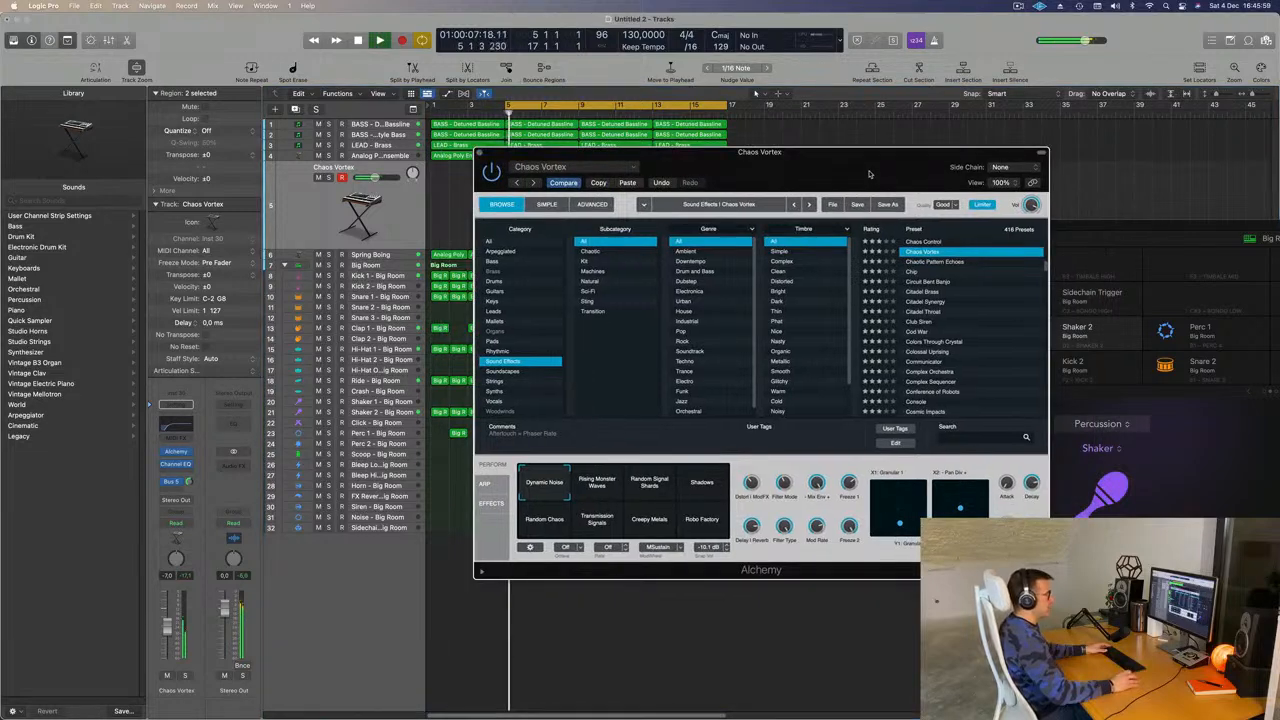
# Audition the Circuit Bent Banjo and Citadel Throat presets on the Alchemy sound effect track from bar 5
pyautogui.moveTo(869, 174); pyautogui.dragTo(936, 226)
pyautogui.press('space')
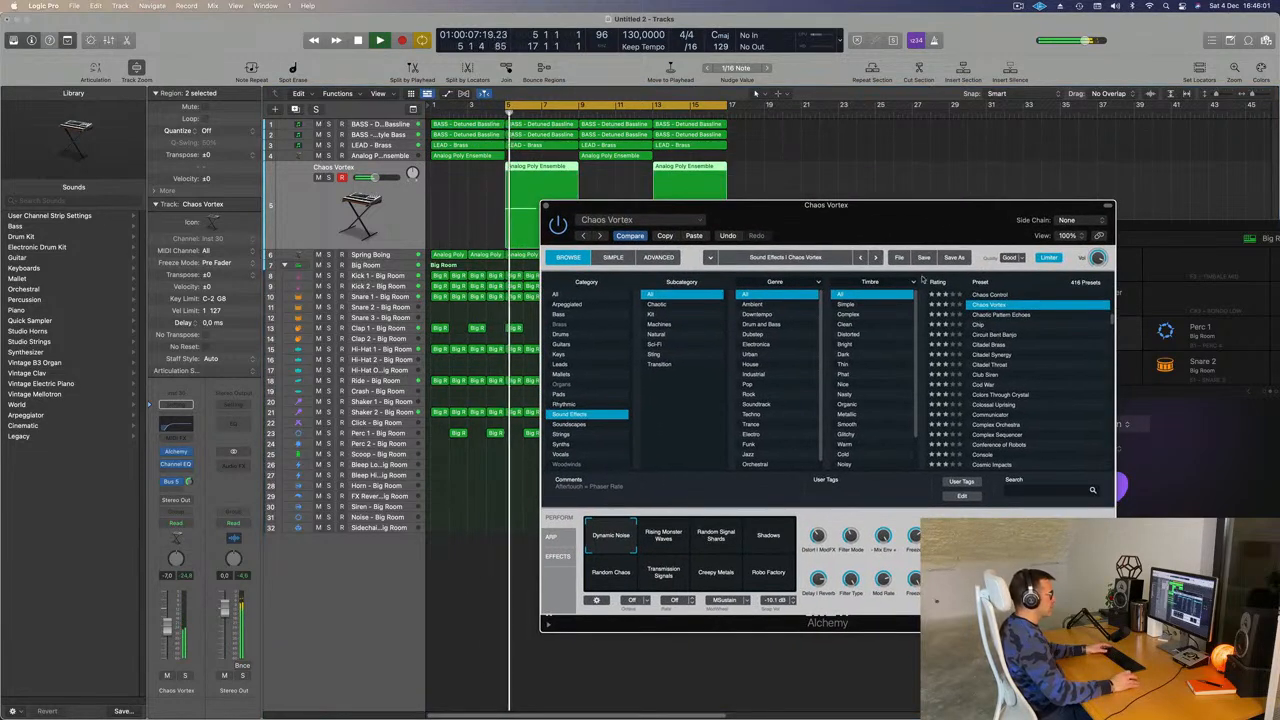
pyautogui.click(1000, 335)
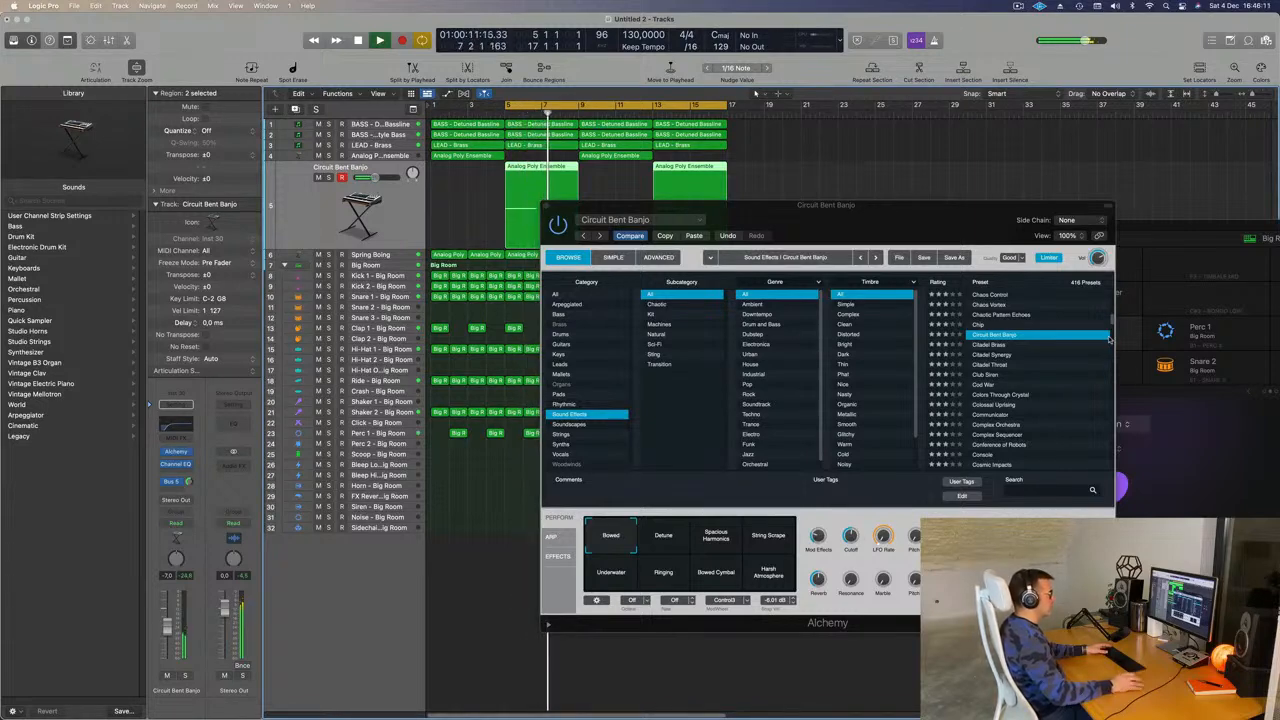
pyautogui.click(991, 366)
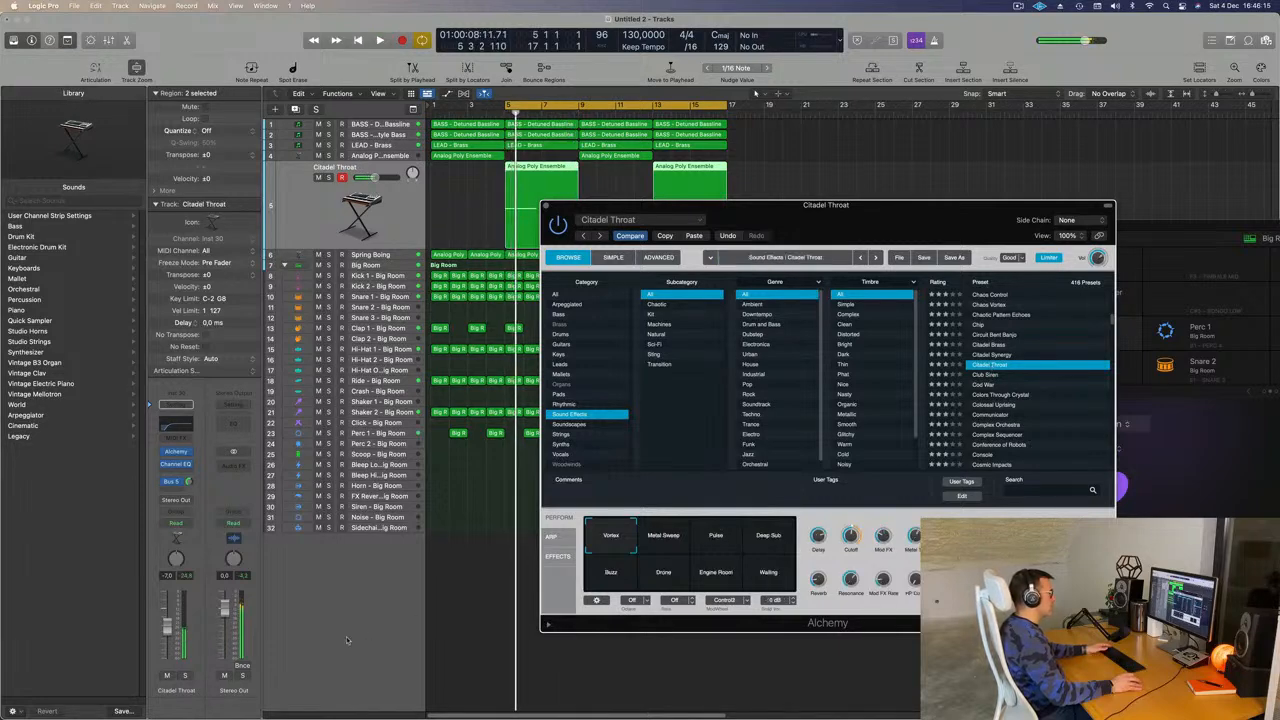
pyautogui.press('space')
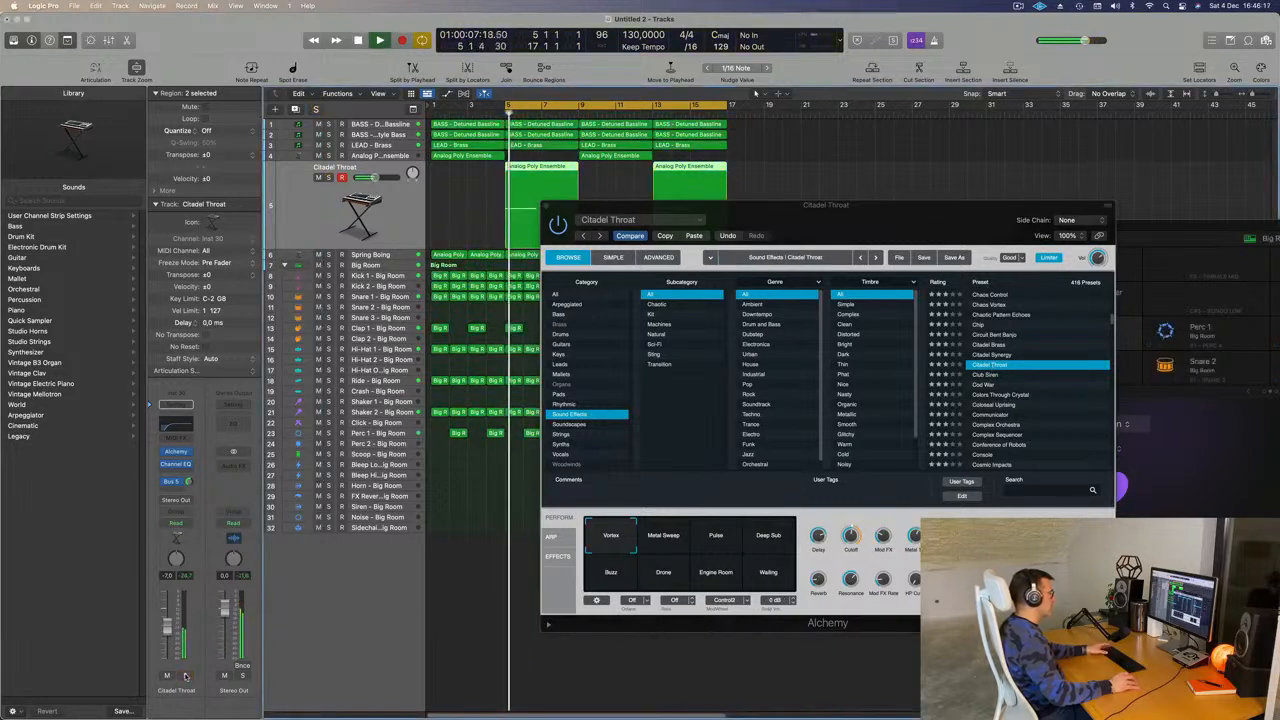
# Load the Club Siren preset and audition its Sustained, Inverted and Tweak Lazer performance snapshots in the mix
pyautogui.click(988, 375)
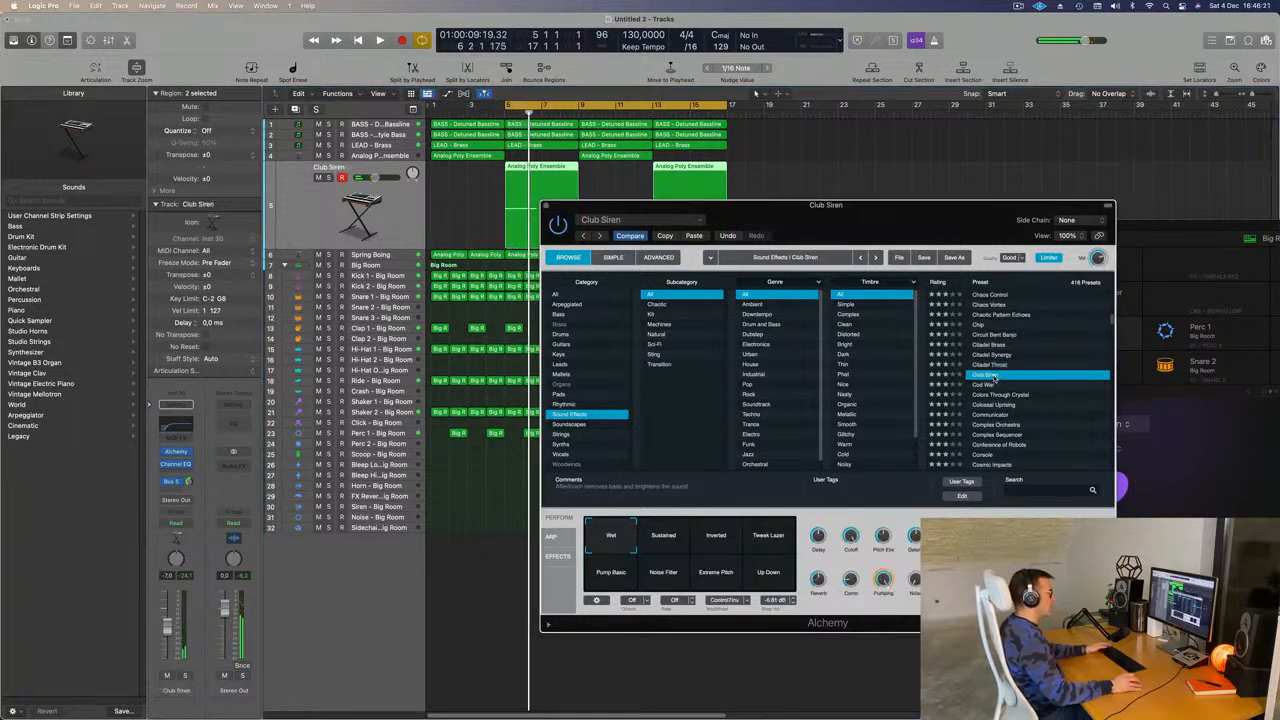
pyautogui.press('space')
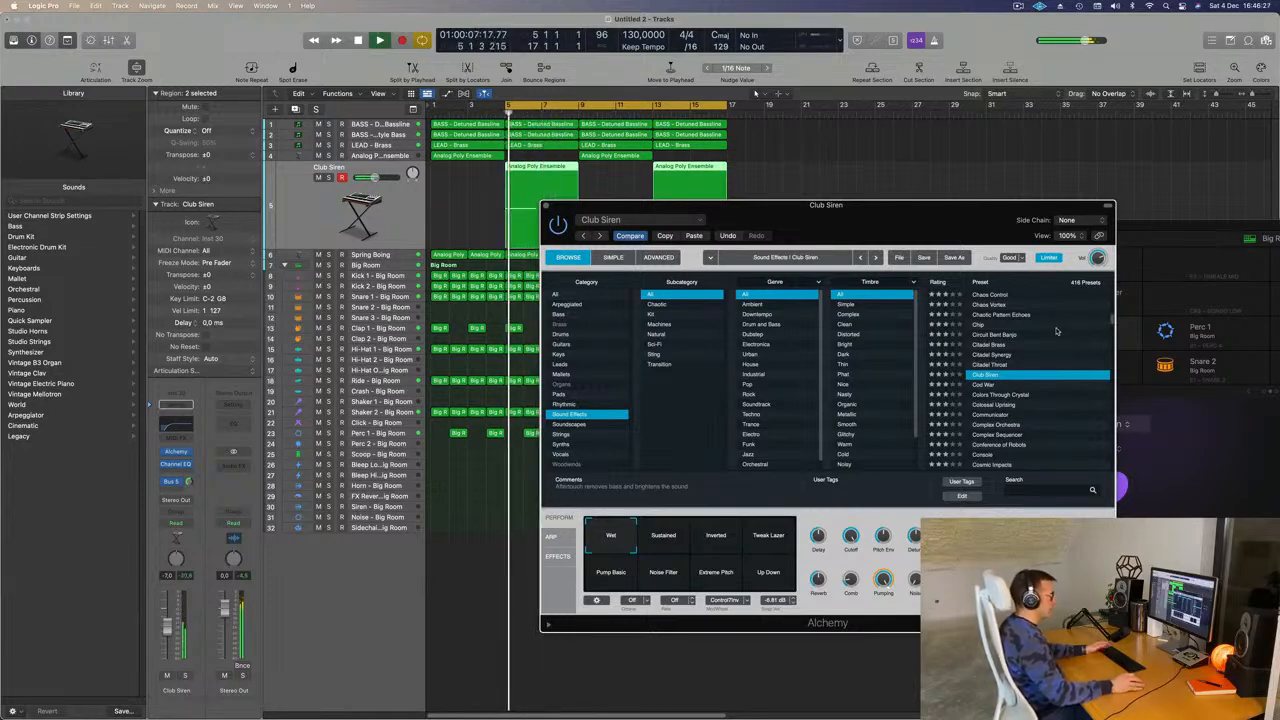
pyautogui.click(664, 537)
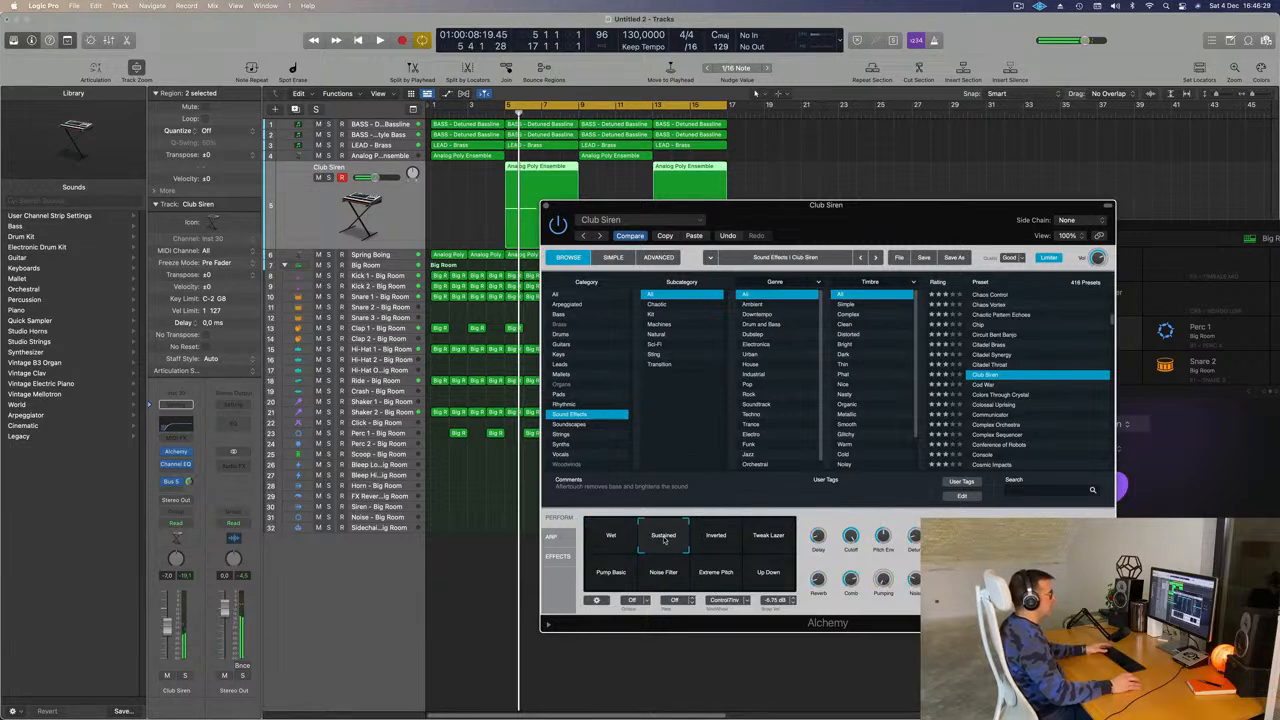
pyautogui.click(719, 541)
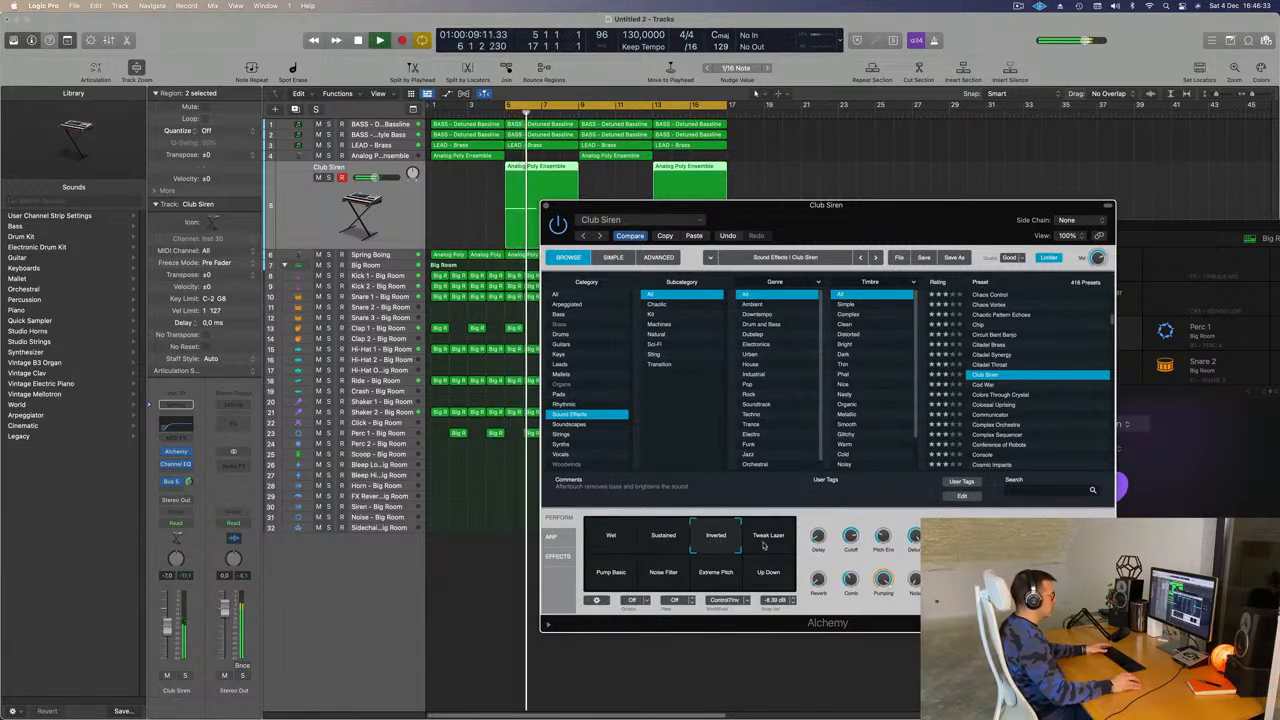
pyautogui.click(769, 545)
pyautogui.press('space')
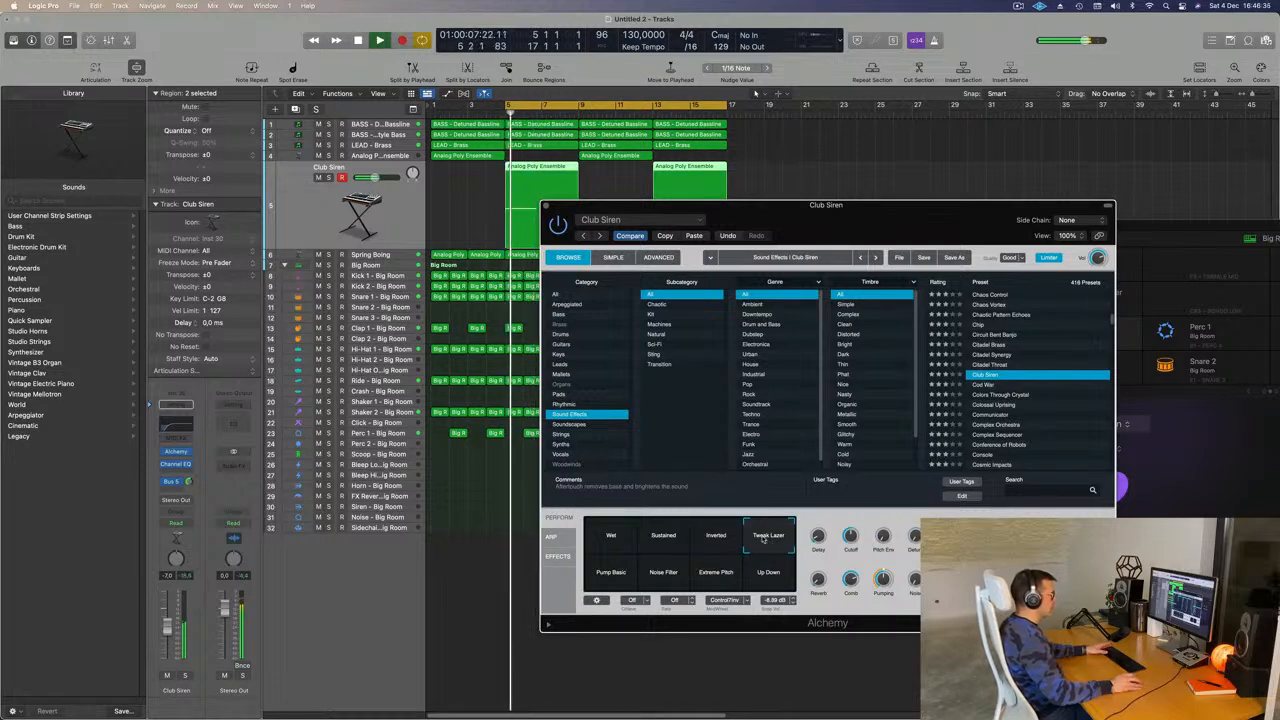
# Audition Club Siren's Pump Basic, Noise Filter, Extreme Pitch and Up Down snapshots, and switch back to Wet
pyautogui.click(597, 585)
pyautogui.press('space')
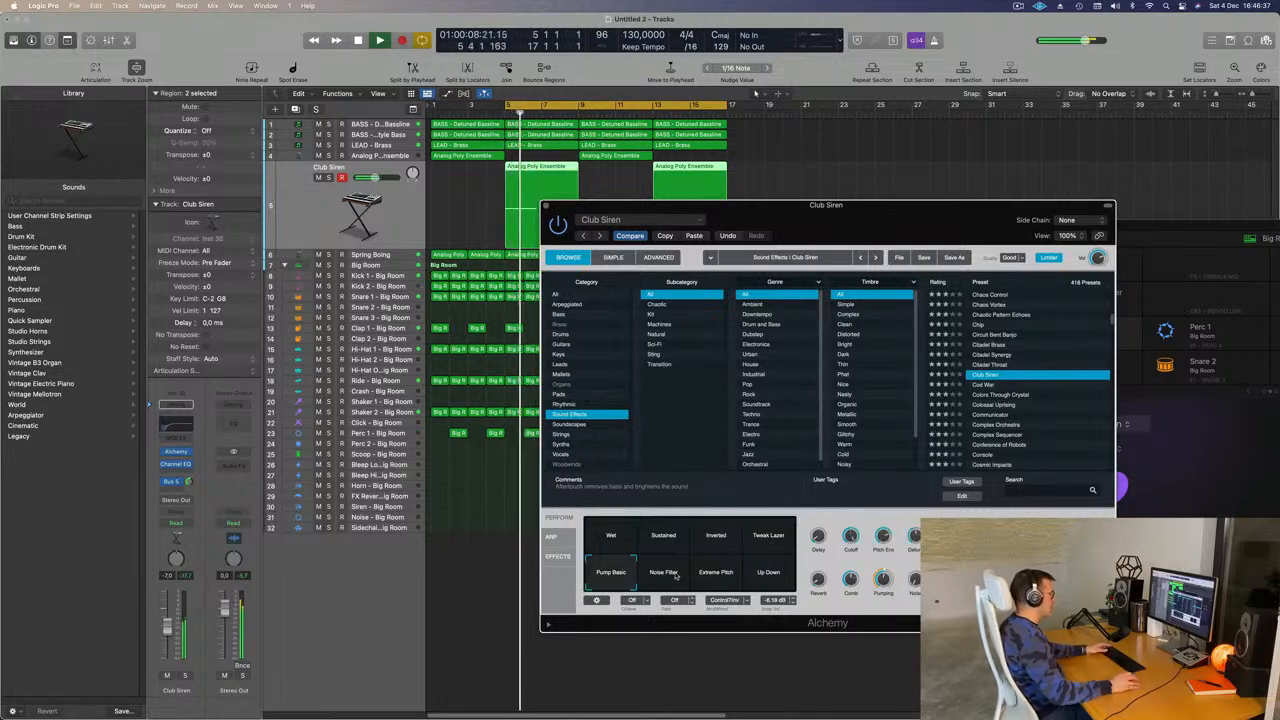
pyautogui.click(665, 574)
pyautogui.press('space')
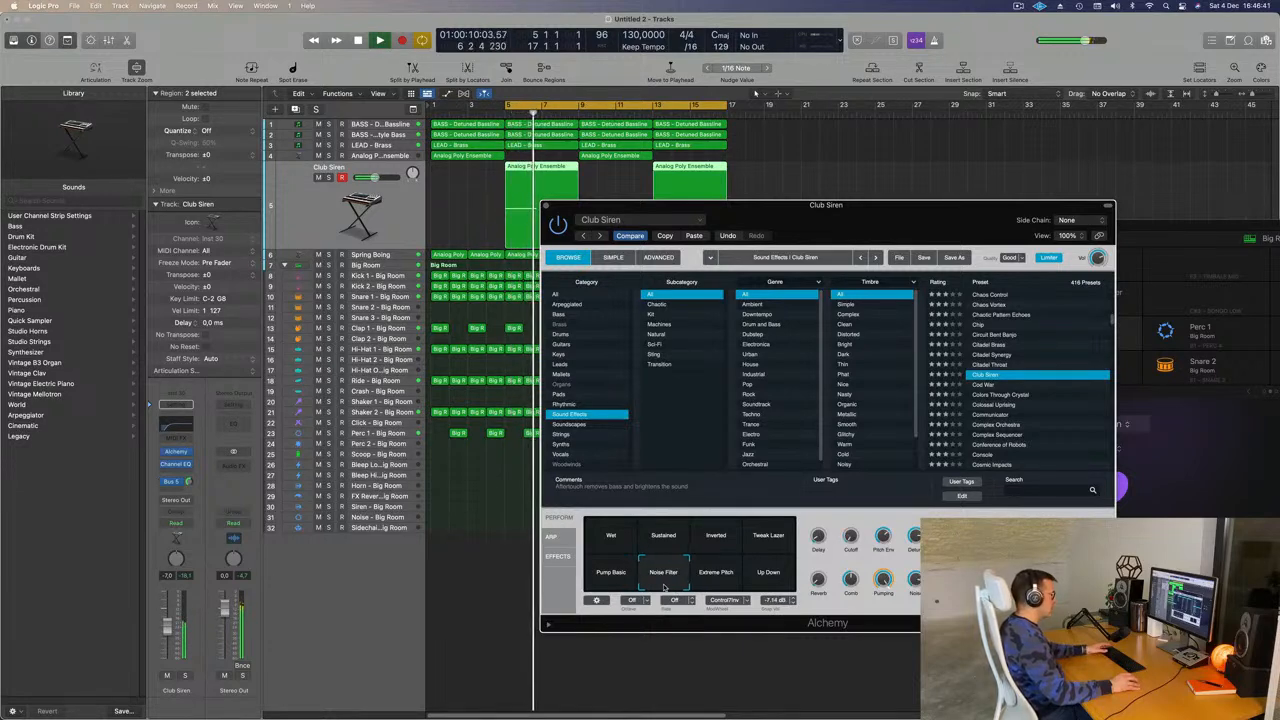
pyautogui.click(724, 586)
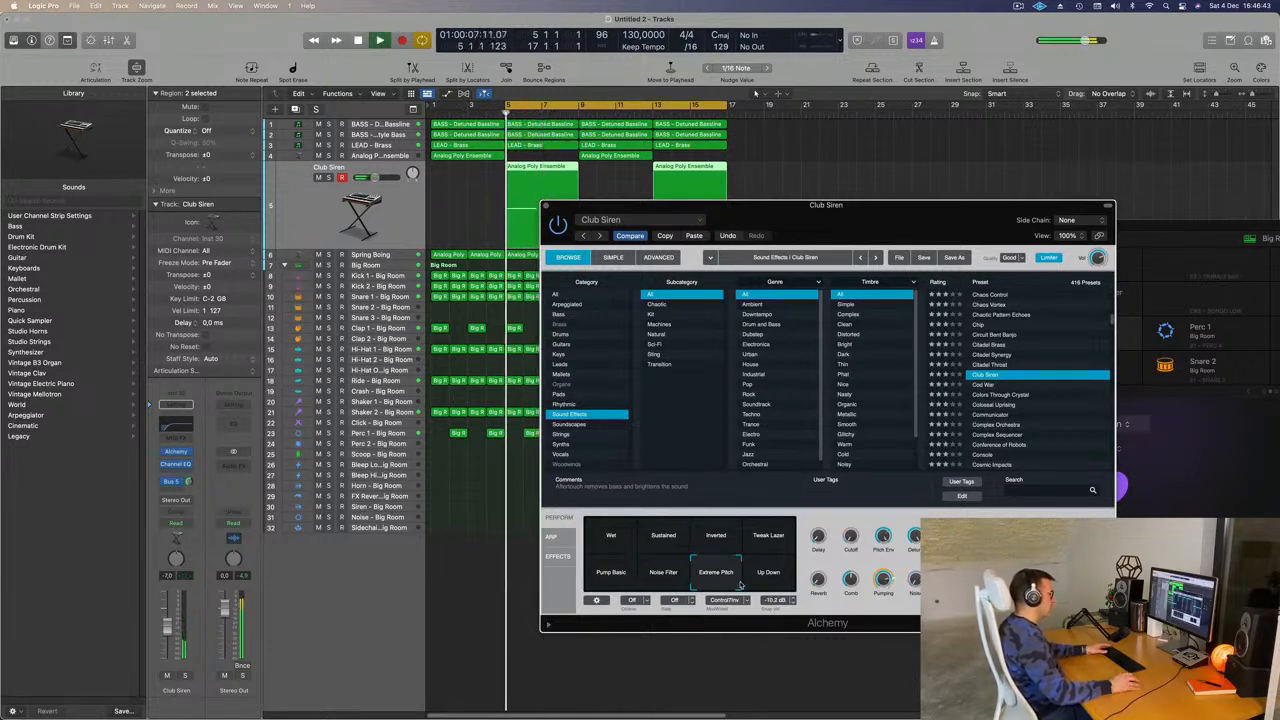
pyautogui.click(777, 577)
pyautogui.press('space')
pyautogui.press('space')
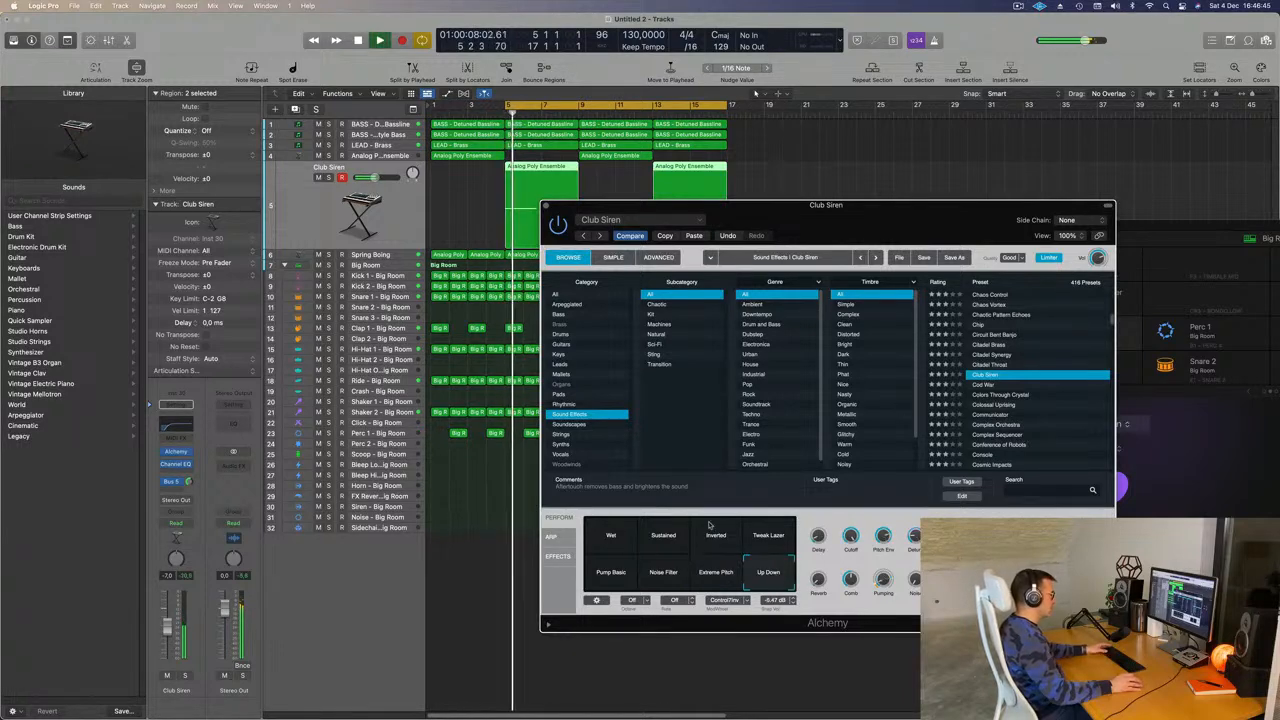
pyautogui.click(611, 537)
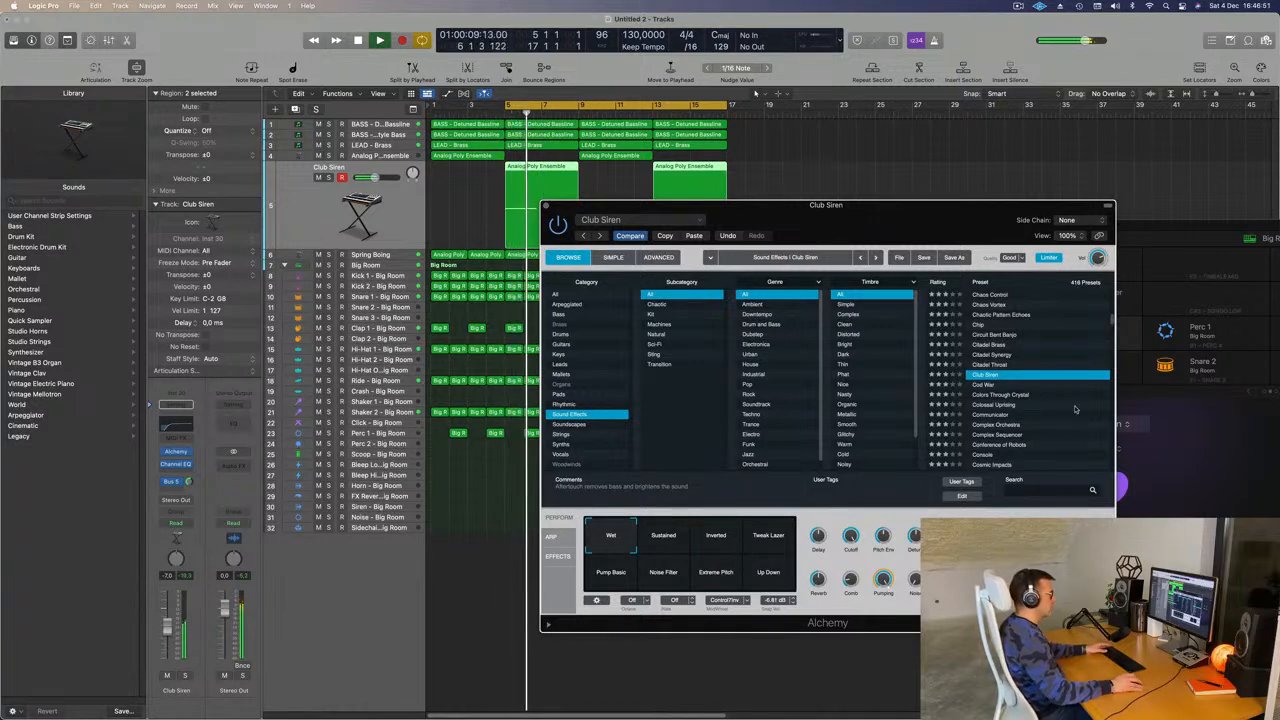
# Try the Cod War preset in Alchemy and replace it with Colors Through Crystal
pyautogui.moveTo(922, 227); pyautogui.dragTo(947, 214)
pyautogui.click(1008, 373)
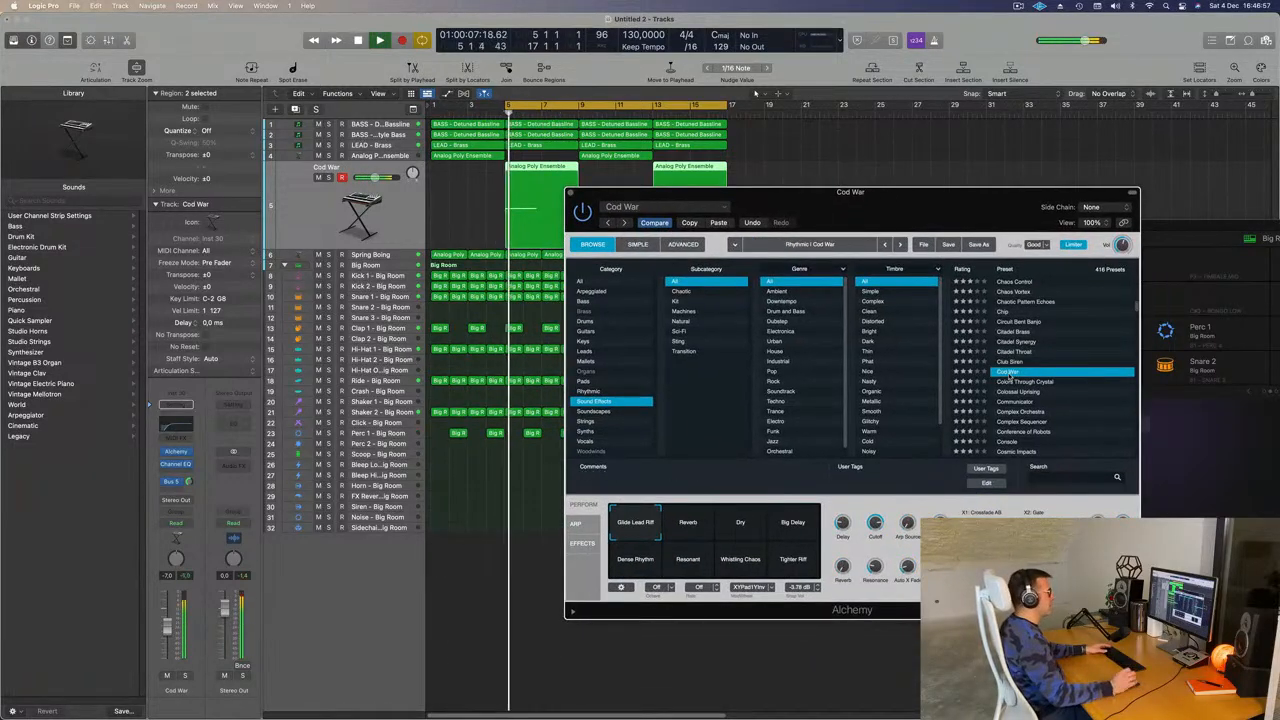
pyautogui.click(1015, 382)
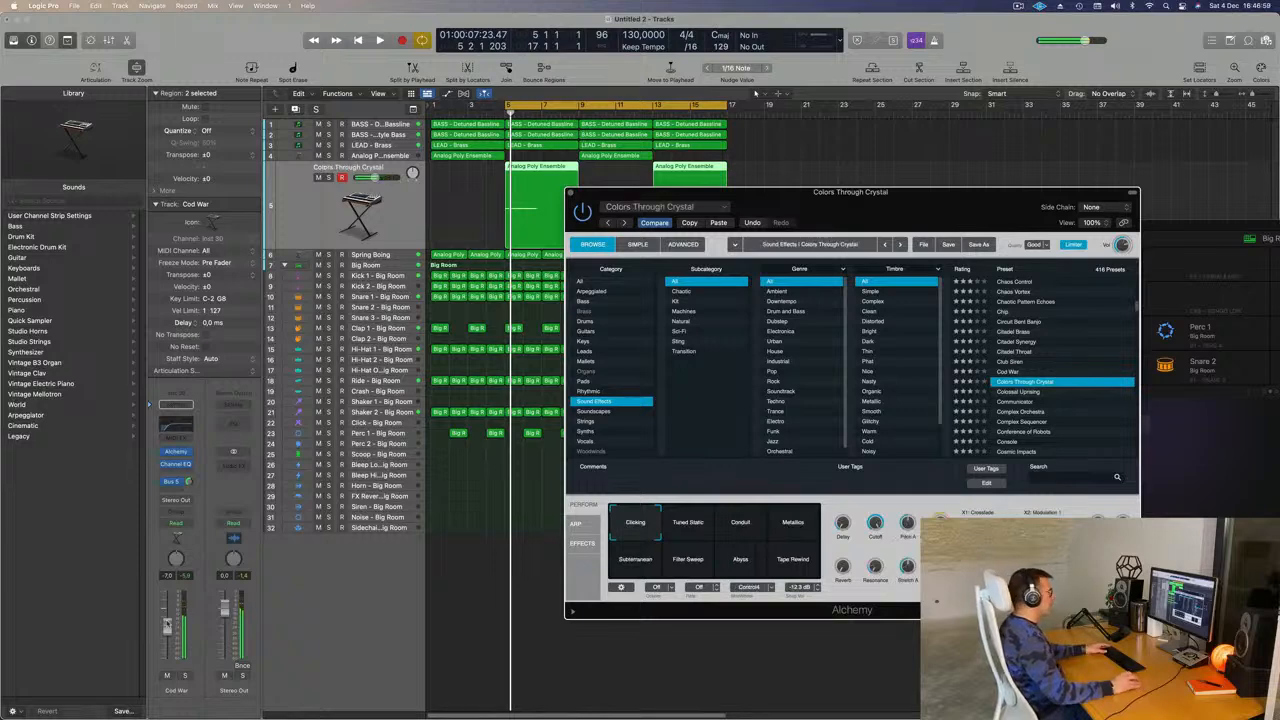
# Lower the Colors Through Crystal track's volume and check its sound briefly in solo
pyautogui.press('space')
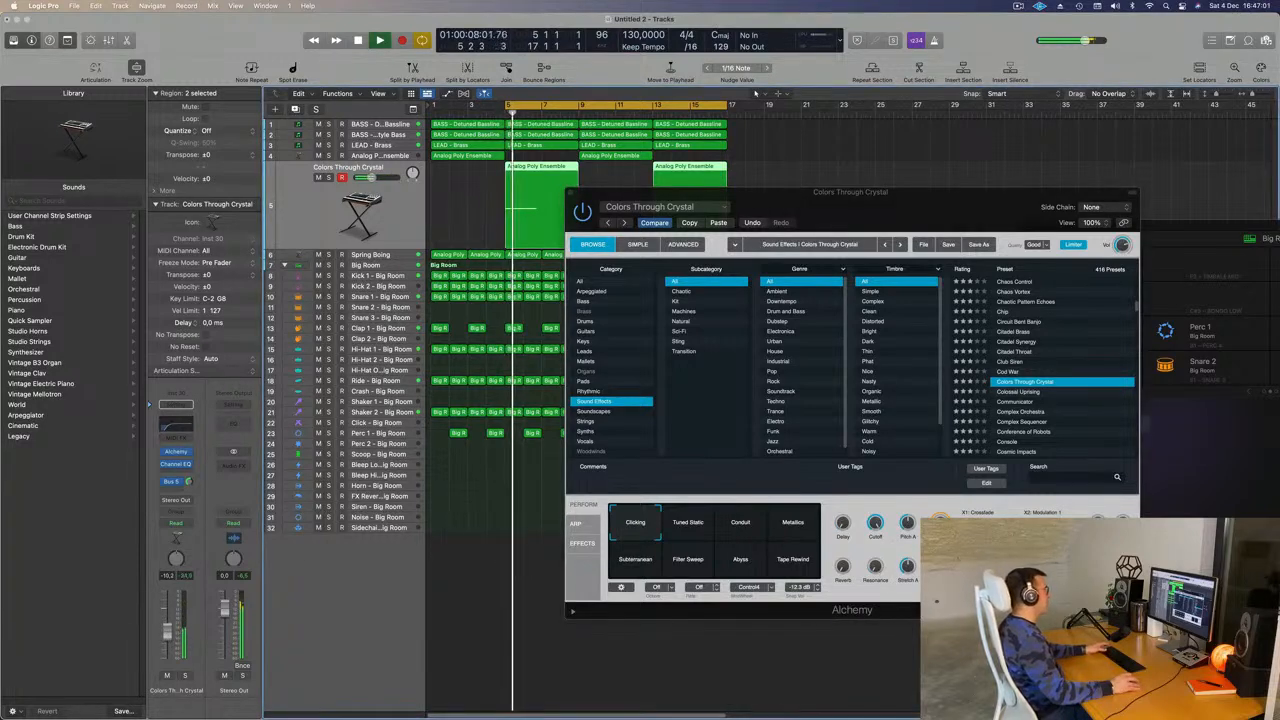
pyautogui.press('space')
pyautogui.click(185, 677)
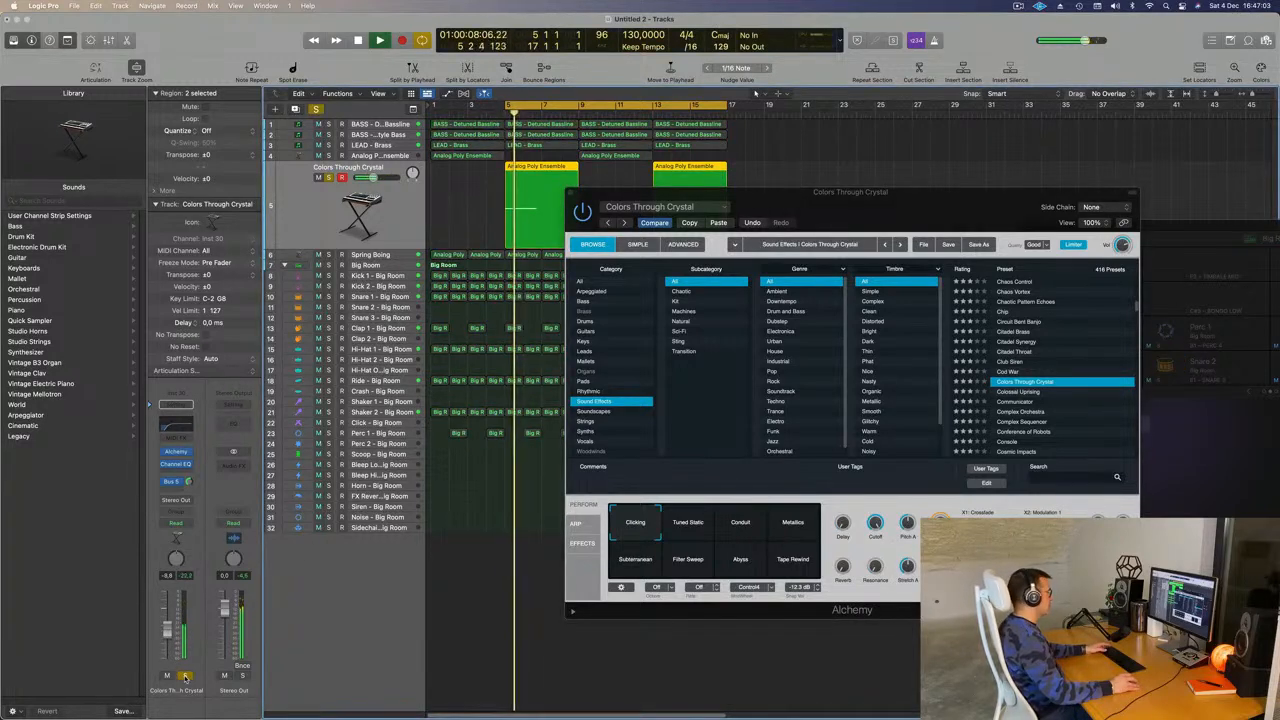
pyautogui.press('s')
# Audition the Communicator, Complex Orchestra, Complex Sequencer and Conference of Robots presets, briefly soloing Complex Orchestra
pyautogui.click(1046, 403)
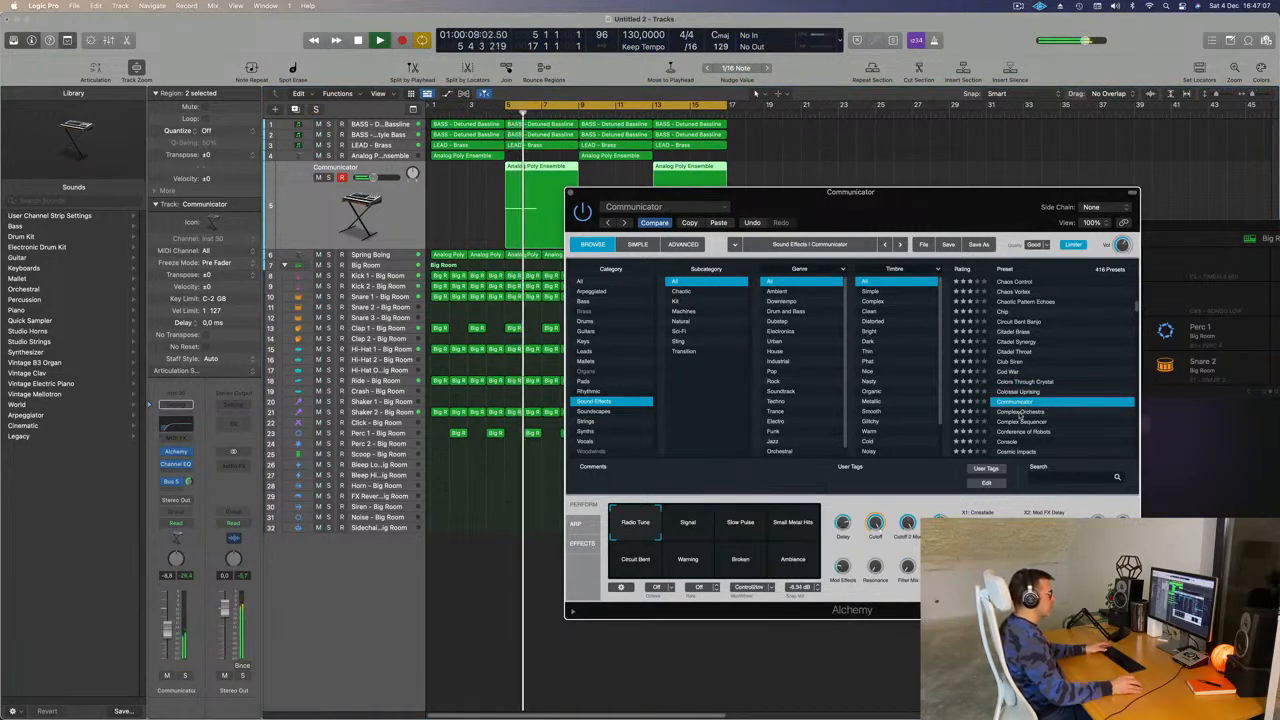
pyautogui.click(1020, 412)
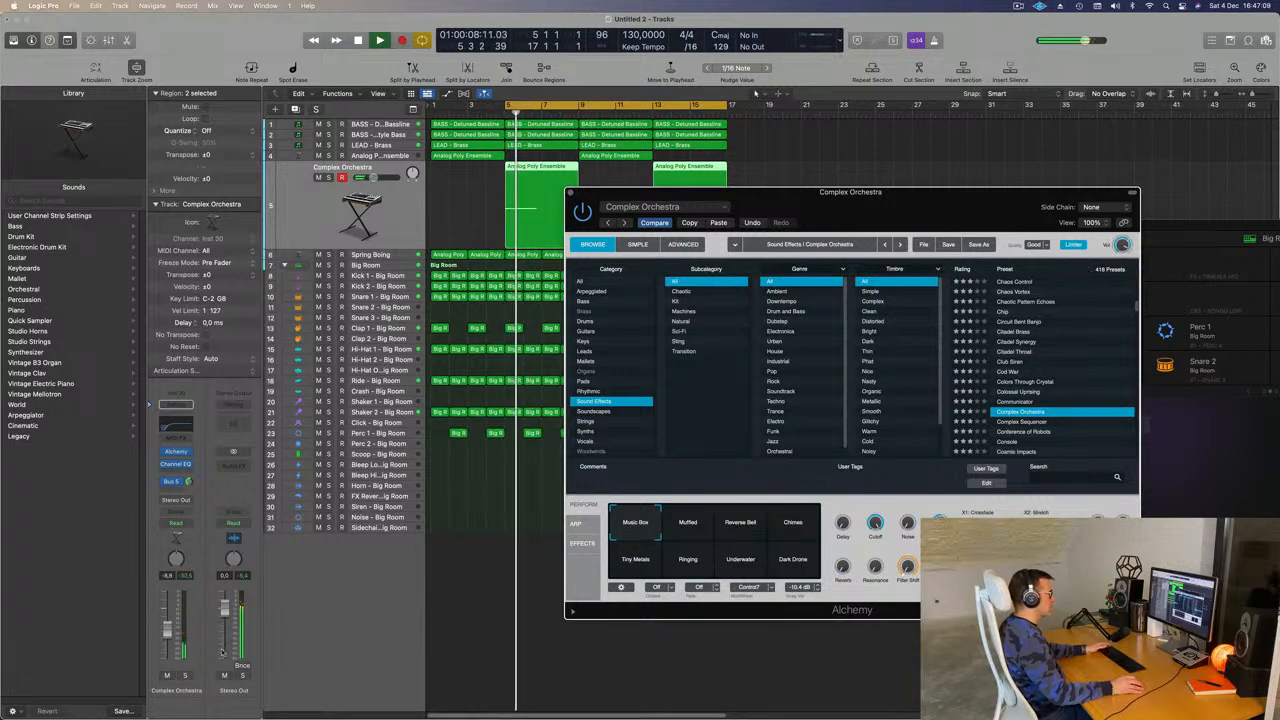
pyautogui.click(755, 92)
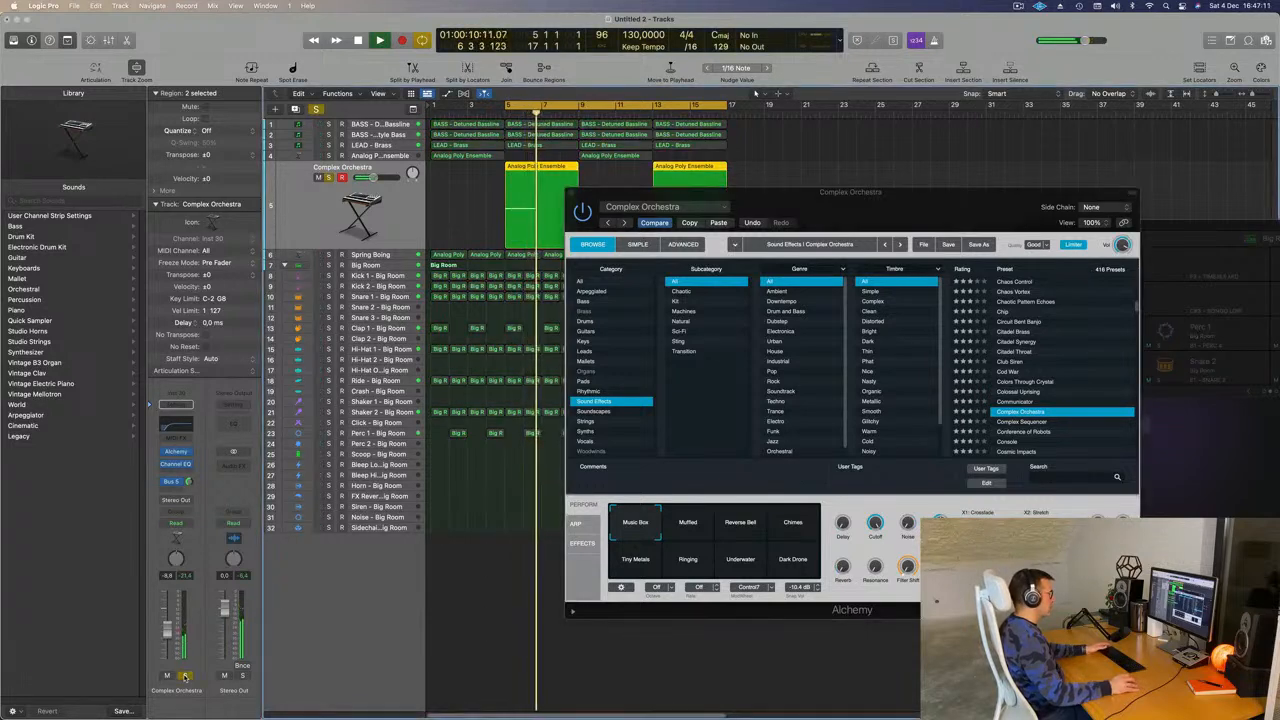
pyautogui.click(1022, 422)
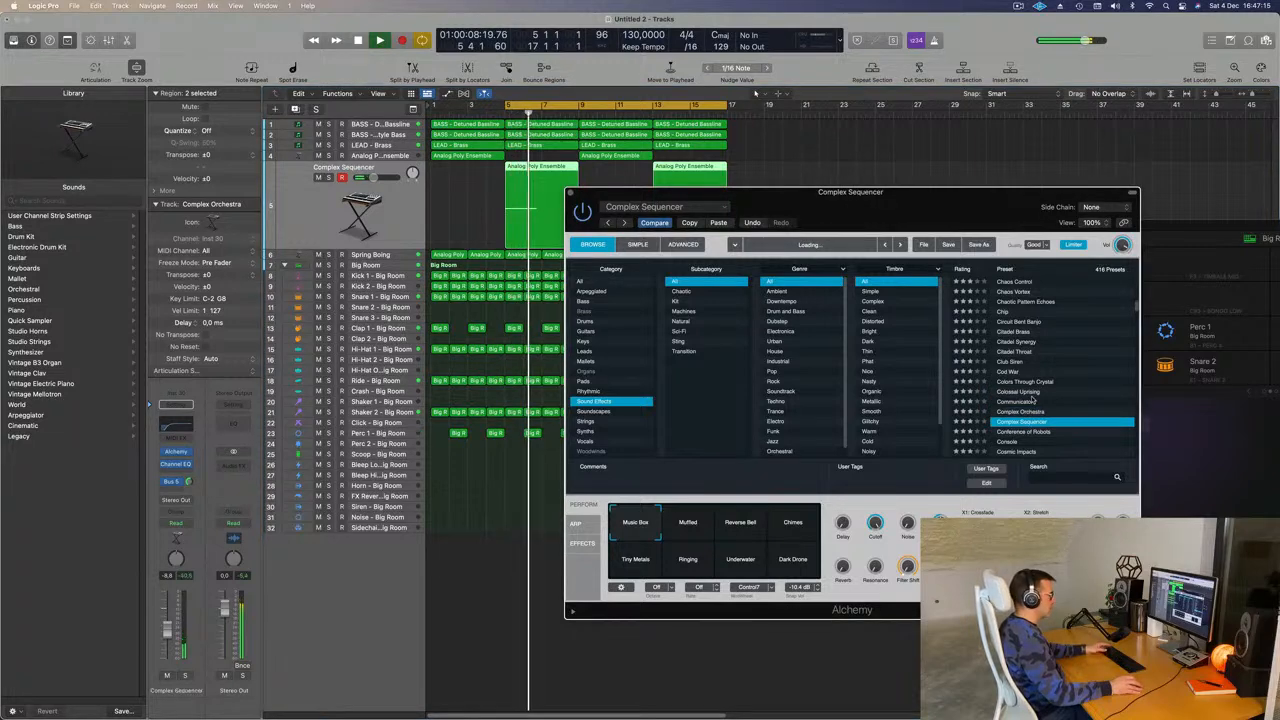
pyautogui.scroll(-1, 1067, 401)
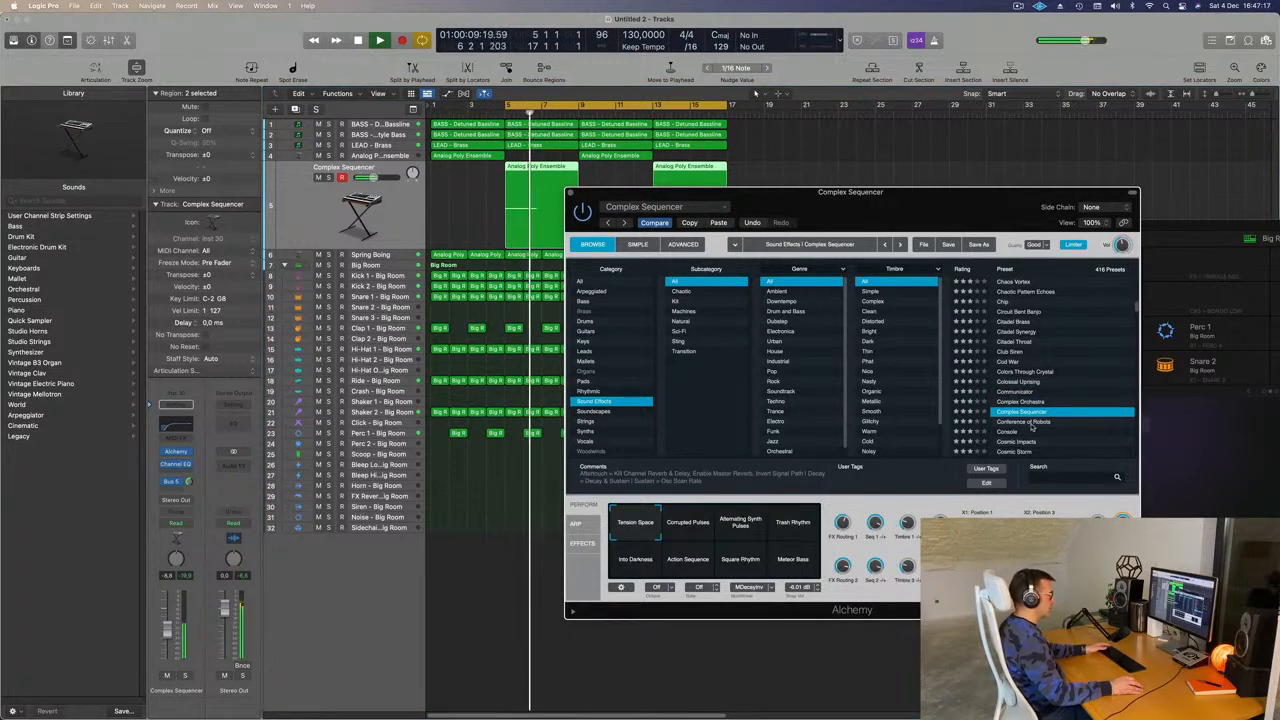
pyautogui.click(1025, 422)
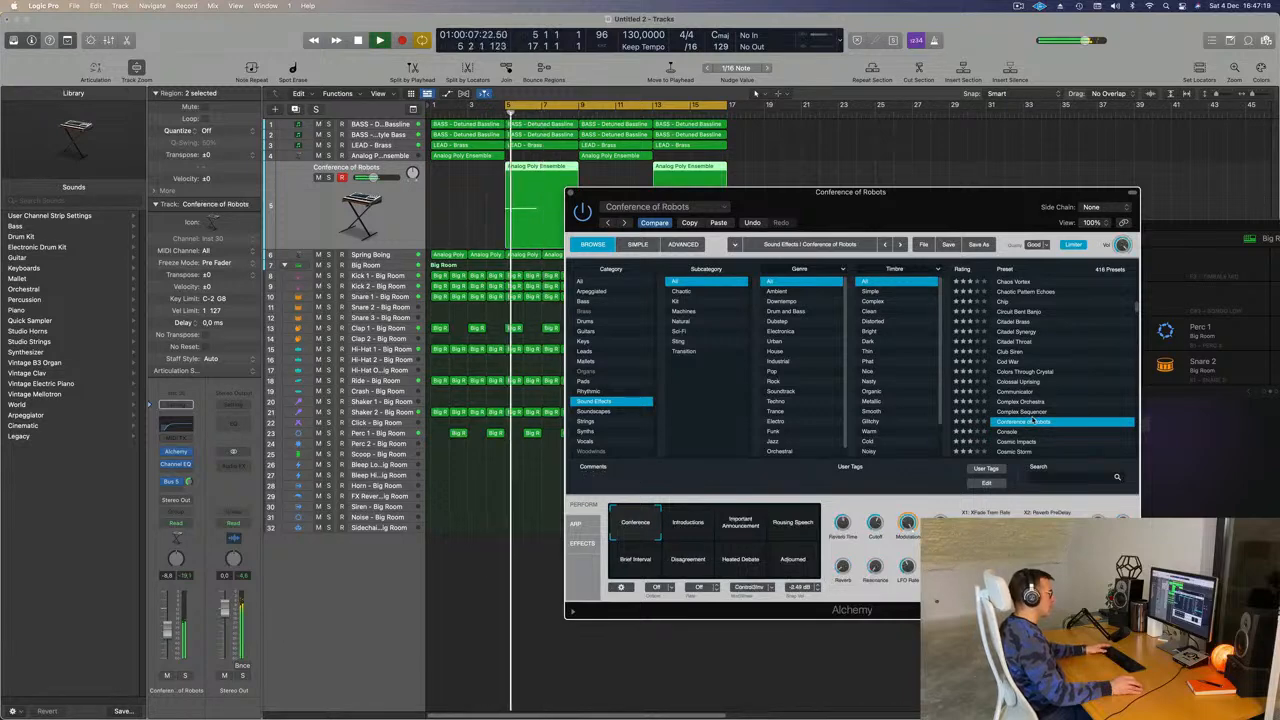
# Audition the Cosmic Impacts and Cosmic Storm presets against the full mix
pyautogui.scroll(-4, 1079, 386)
pyautogui.scroll(-2, 1079, 392)
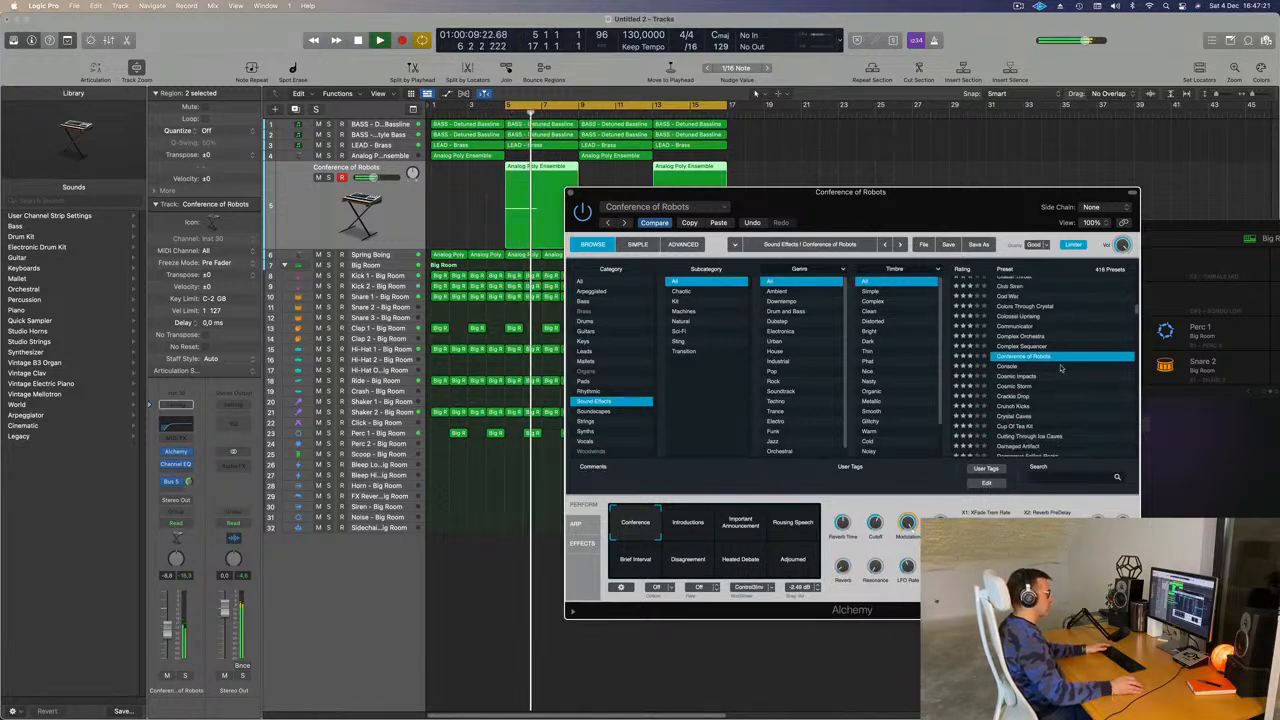
pyautogui.click(1020, 376)
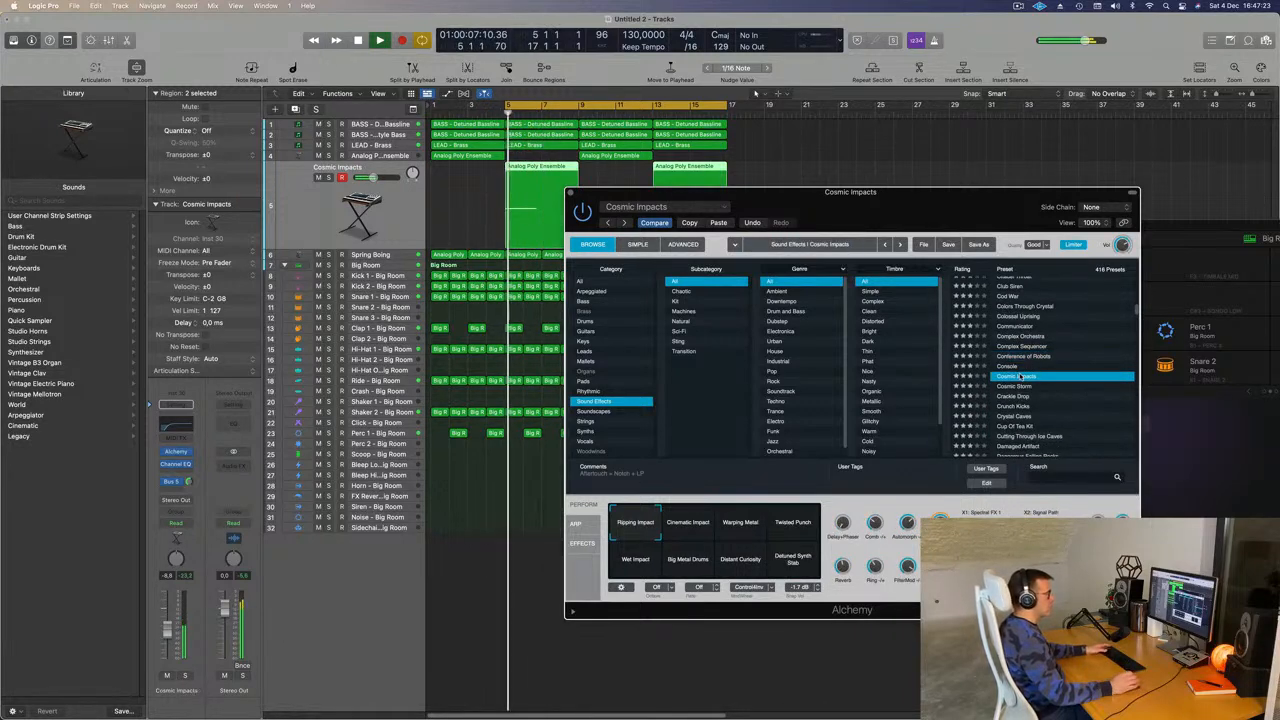
pyautogui.scroll(-1, 1062, 384)
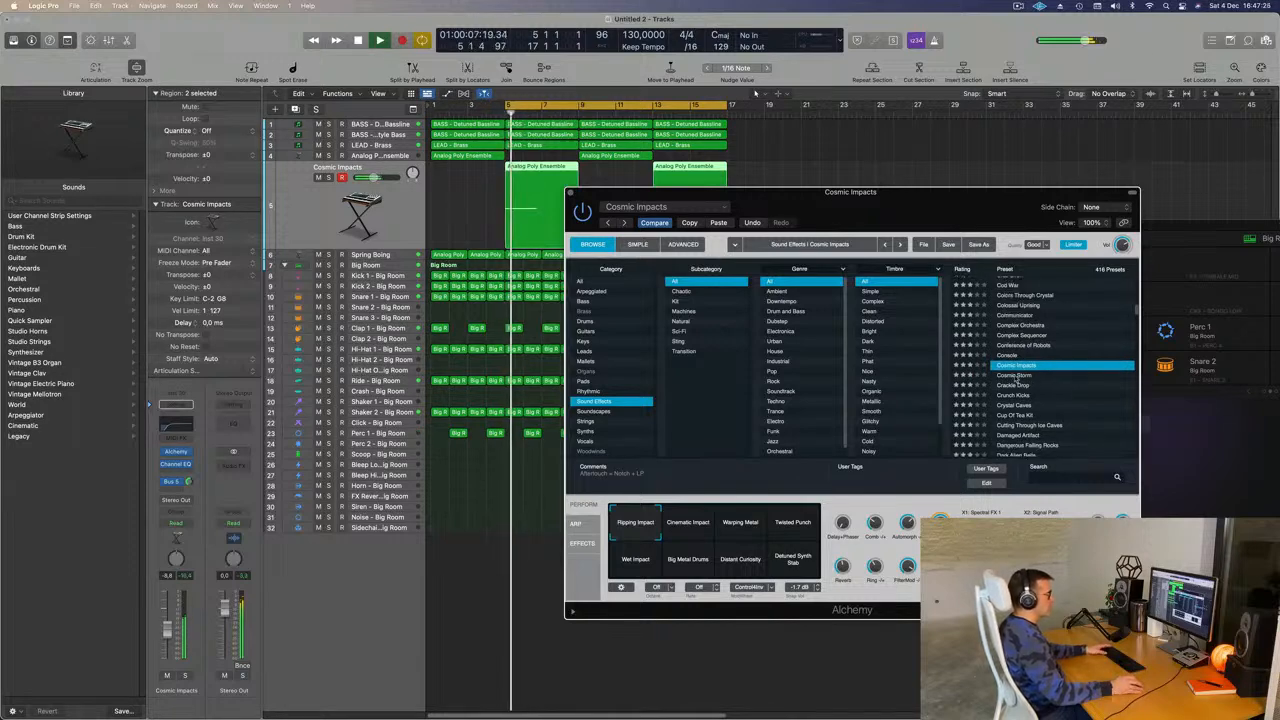
pyautogui.click(1016, 377)
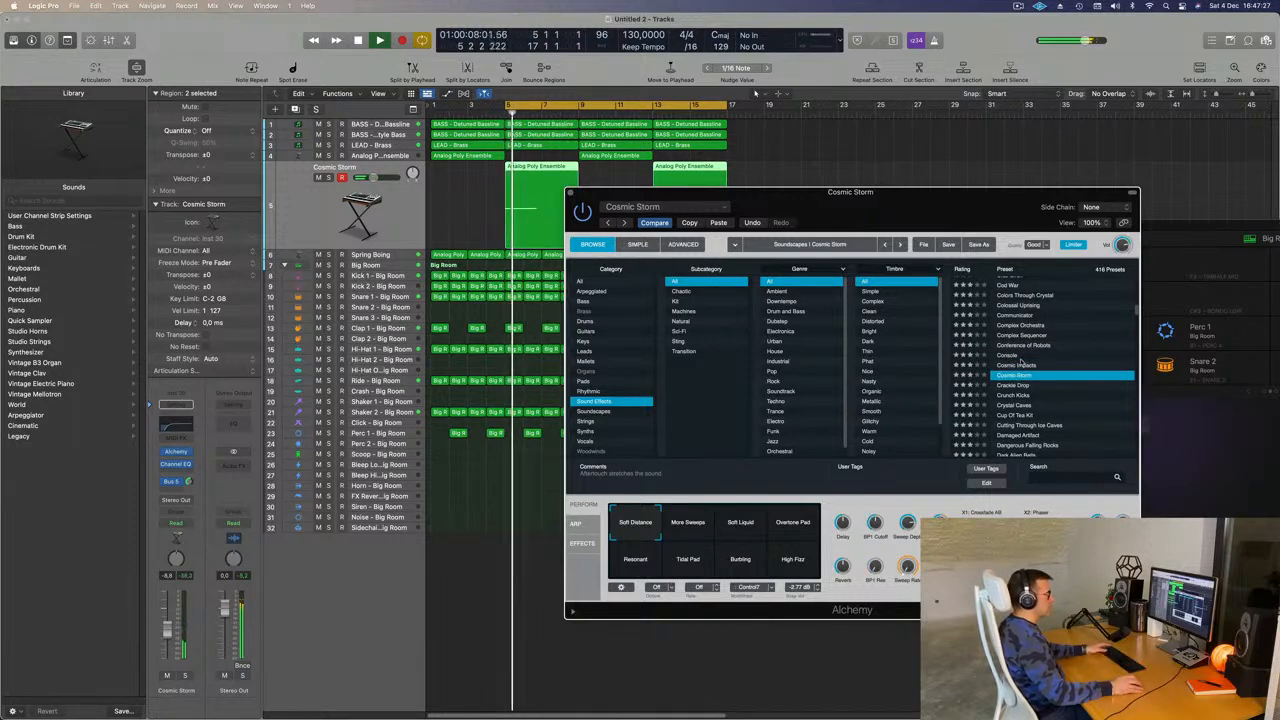
# Audition the Dark Eruption preset and replace it with Dark Mallet Echoes
pyautogui.scroll(-6, 1063, 388)
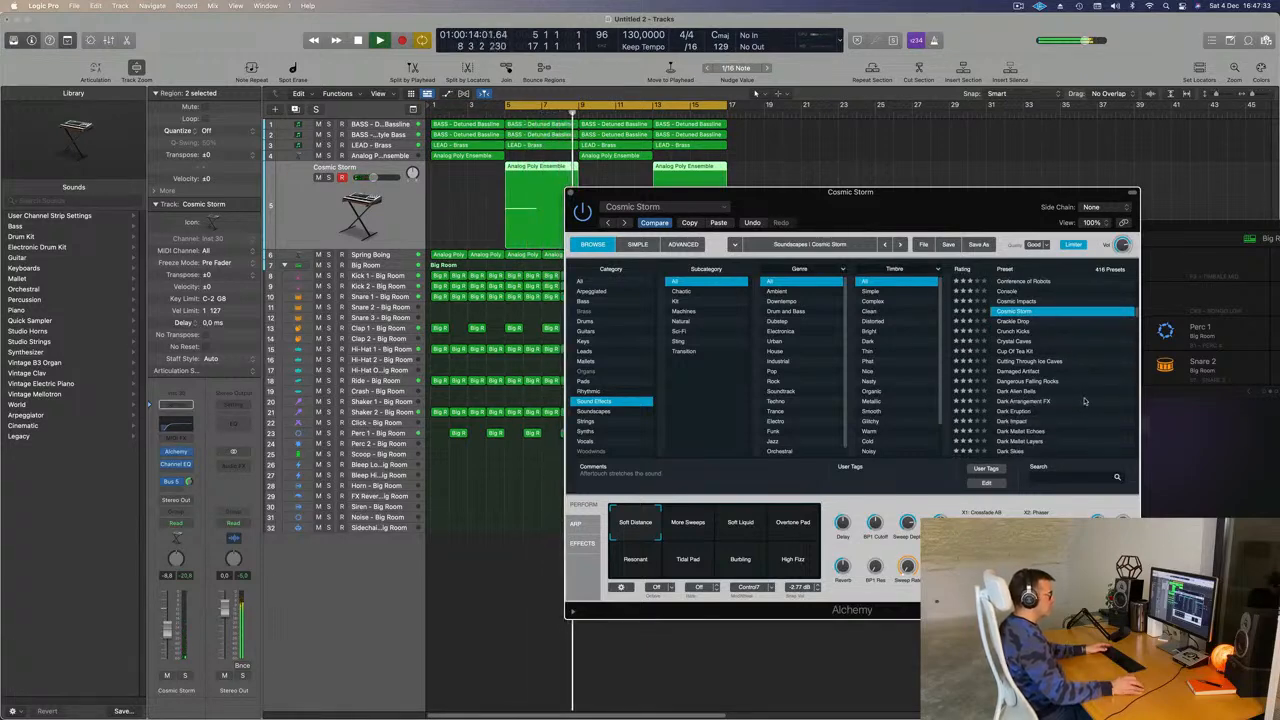
pyautogui.click(1018, 411)
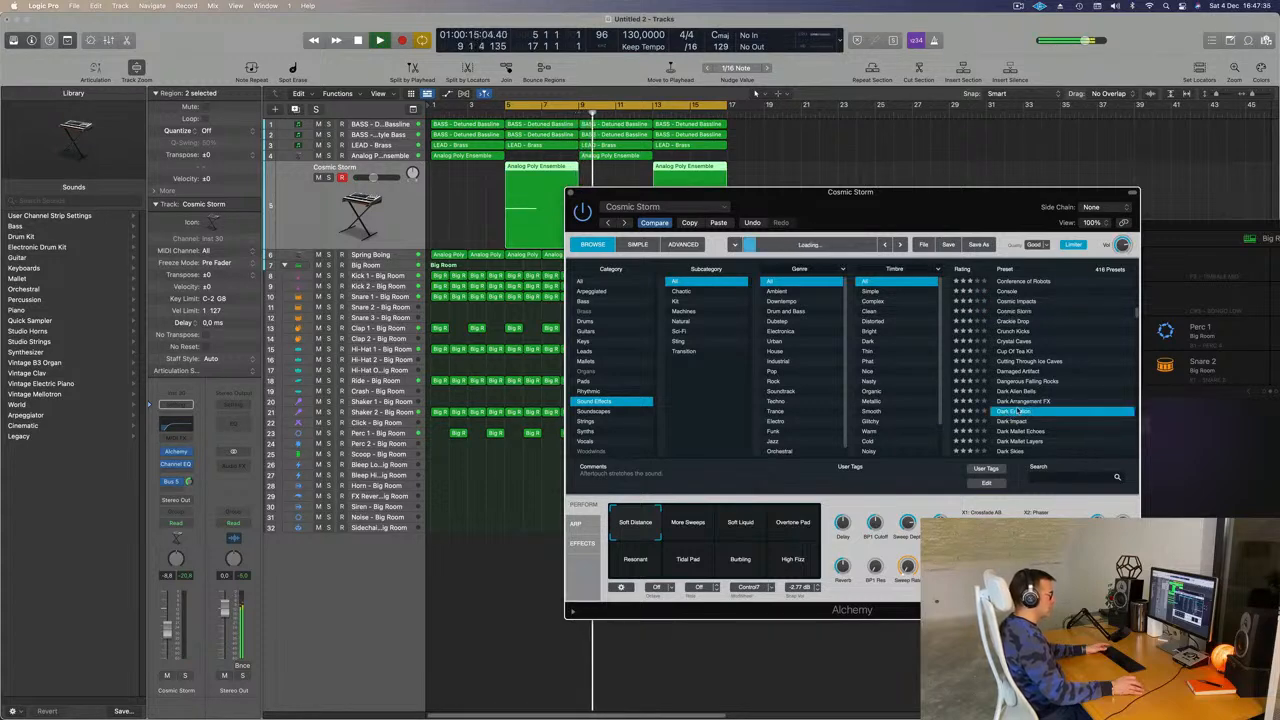
pyautogui.scroll(-3, 1085, 395)
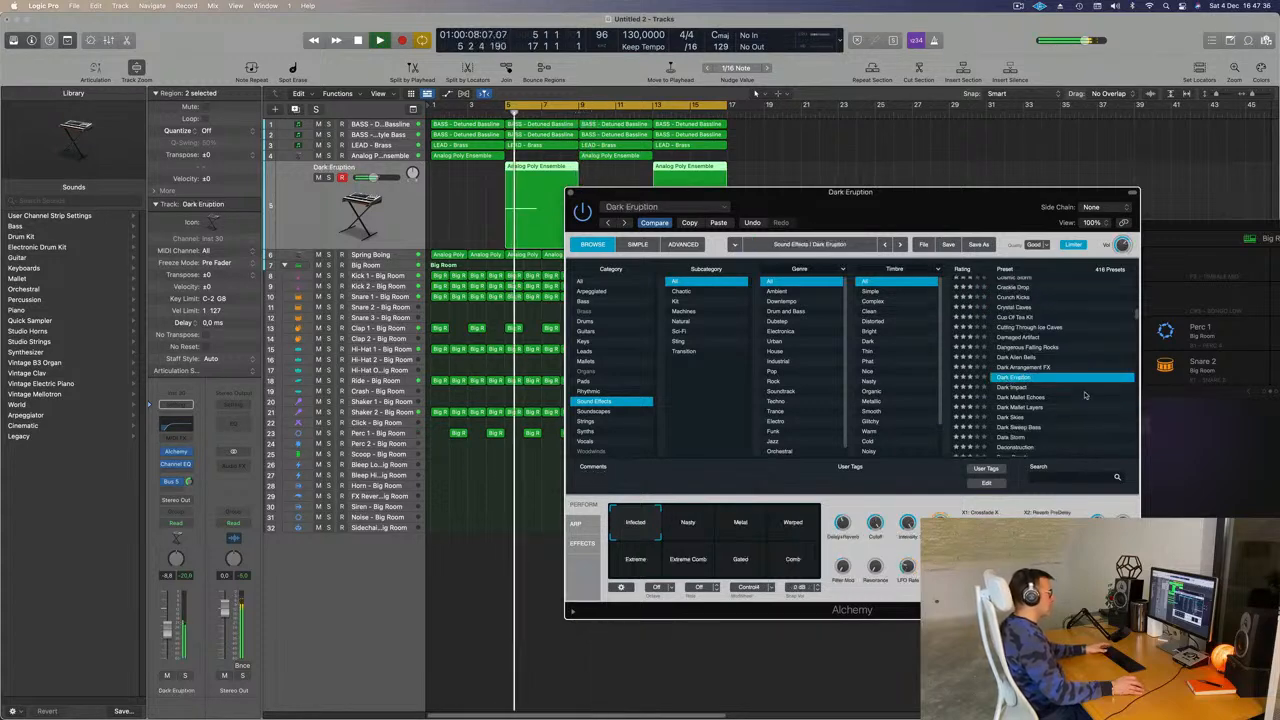
pyautogui.click(1021, 398)
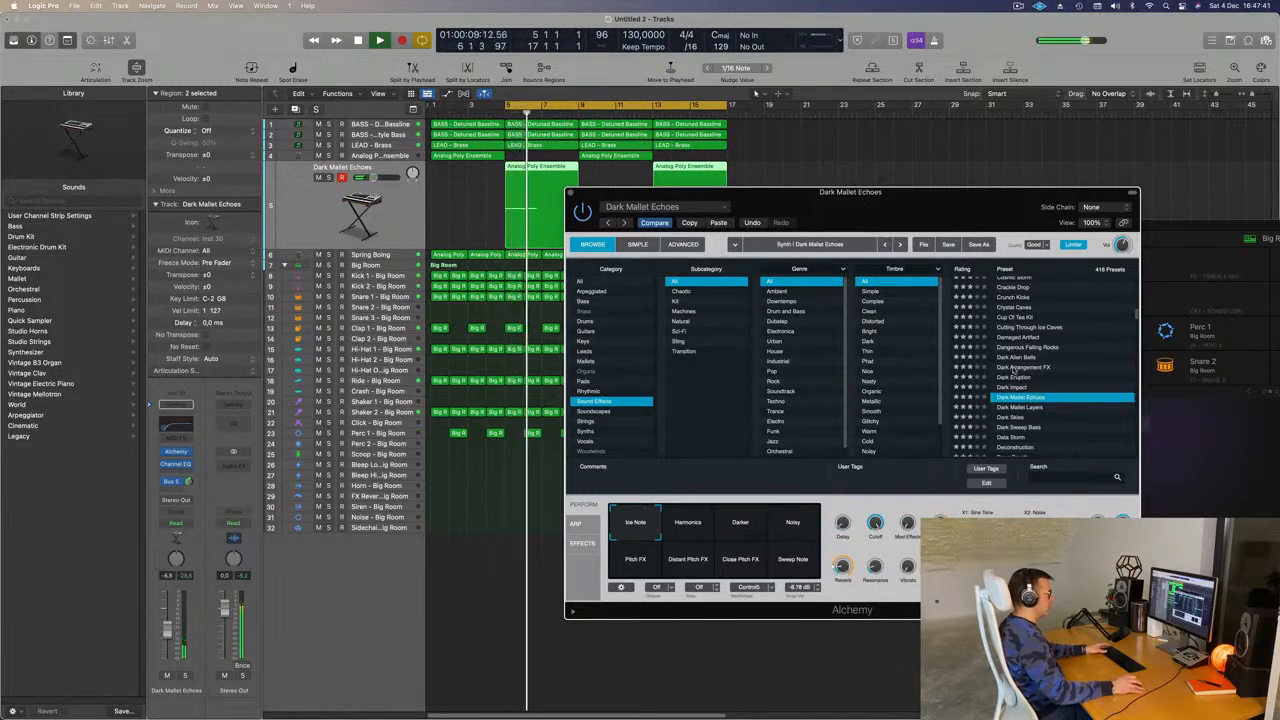
# Compare the Harmonics, Darker and Ice Note snapshots of Dark Mallet Echoes, and select Pitch FX
pyautogui.click(690, 532)
pyautogui.click(752, 528)
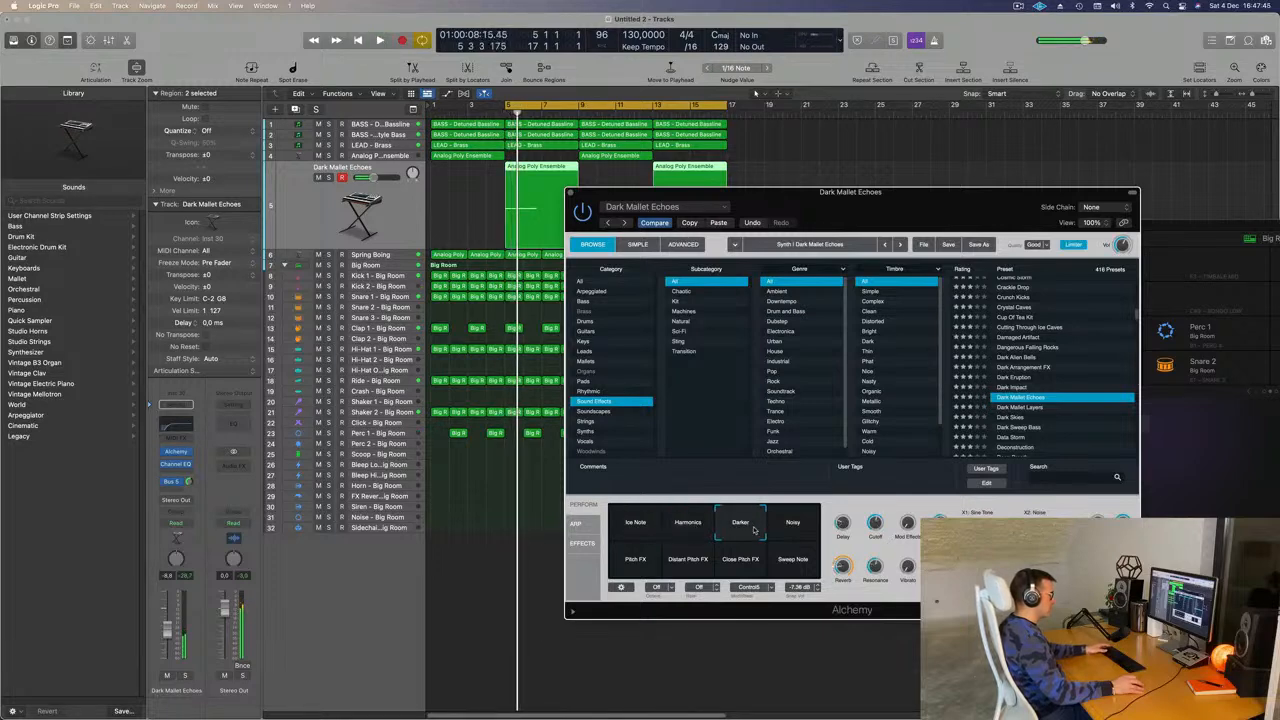
pyautogui.click(686, 530)
pyautogui.click(638, 527)
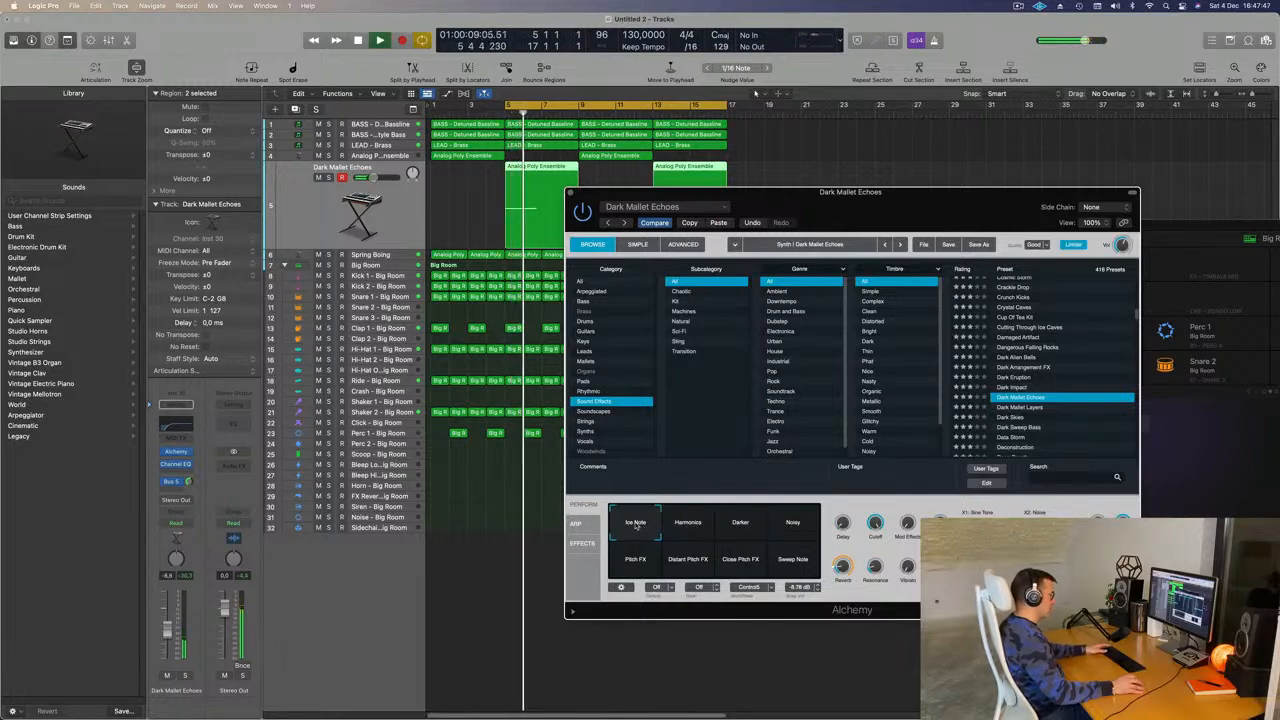
pyautogui.click(631, 562)
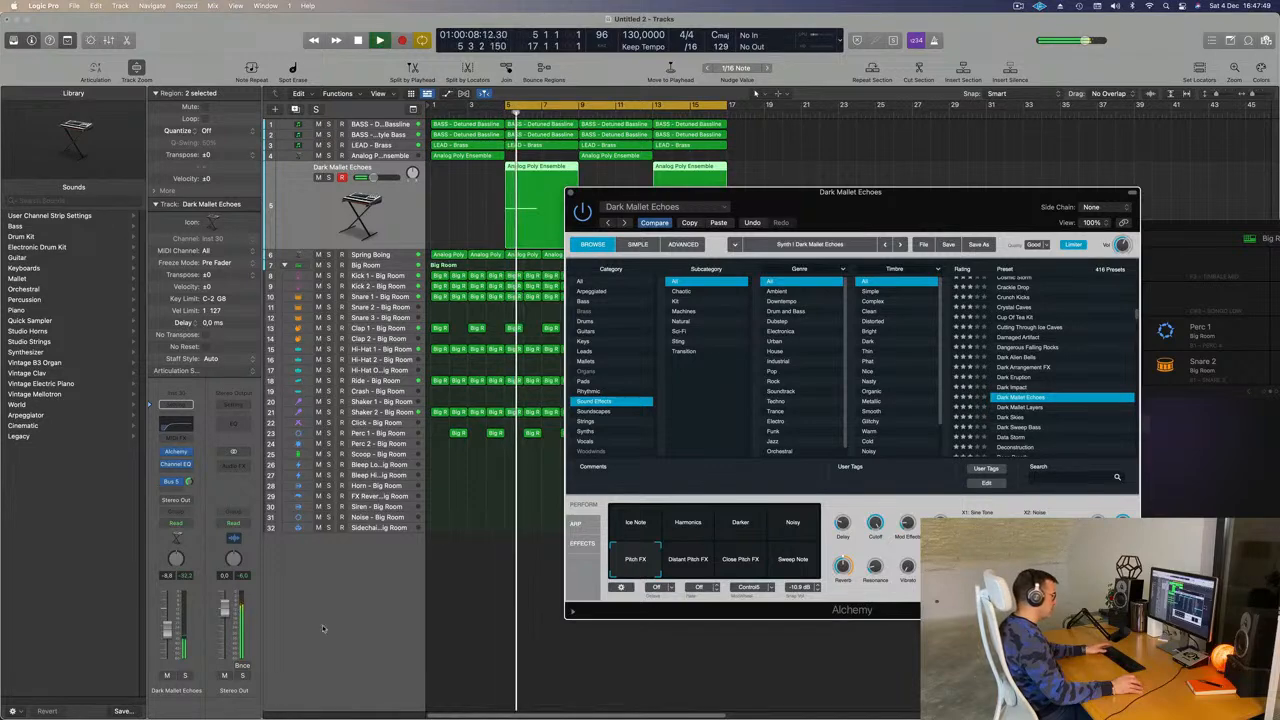
# Solo Dark Mallet Echoes briefly, compare its Distant Pitch FX and Close Pitch FX snapshots in the mix, and select Ice Note
pyautogui.click(185, 677)
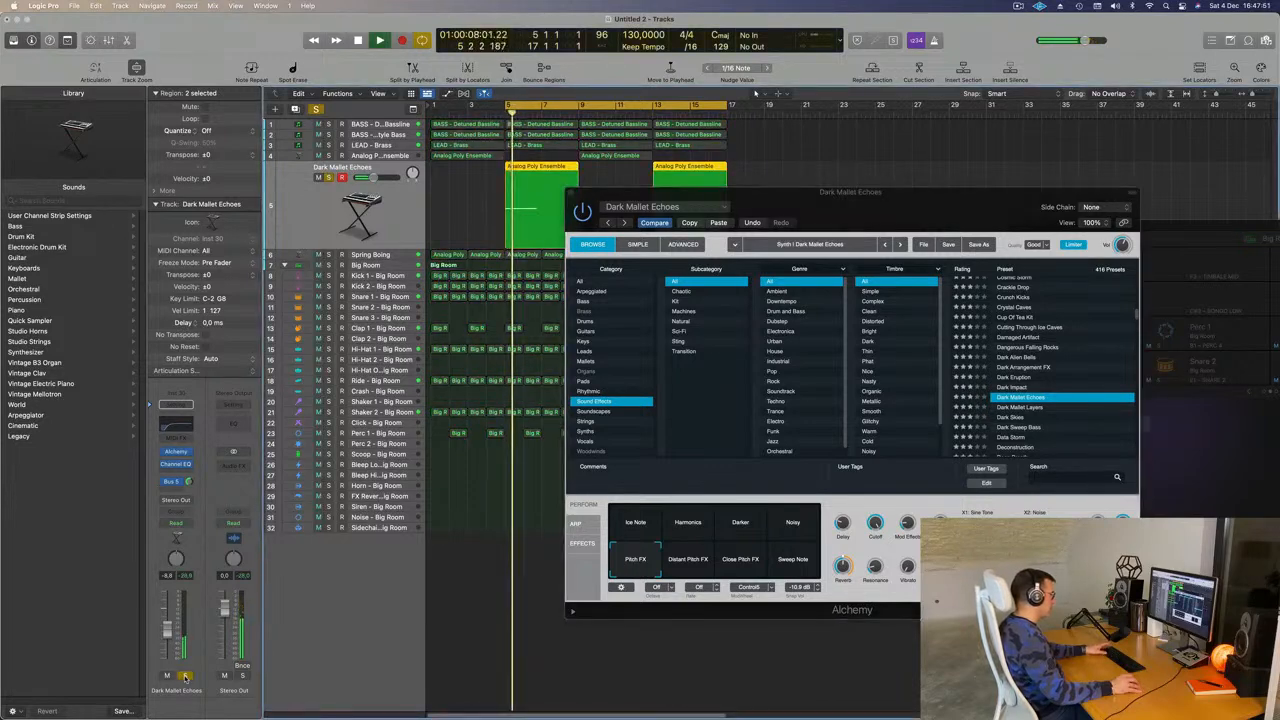
pyautogui.click(185, 677)
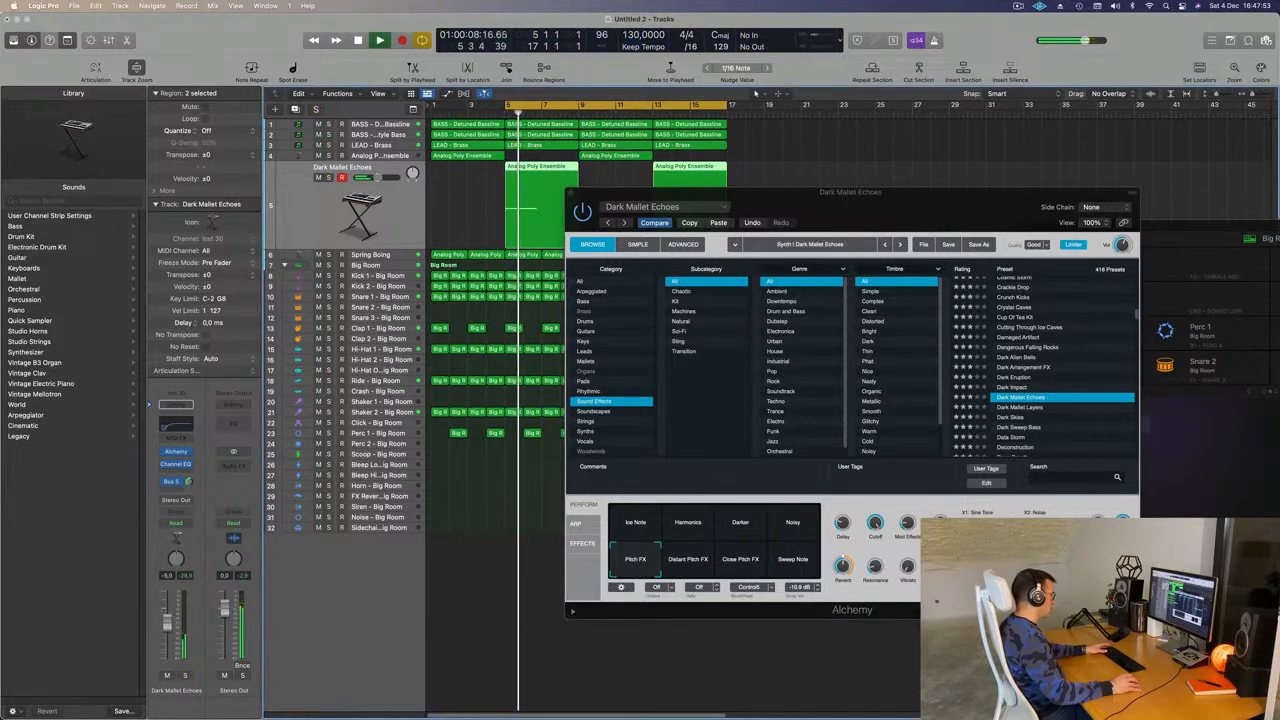
pyautogui.click(695, 556)
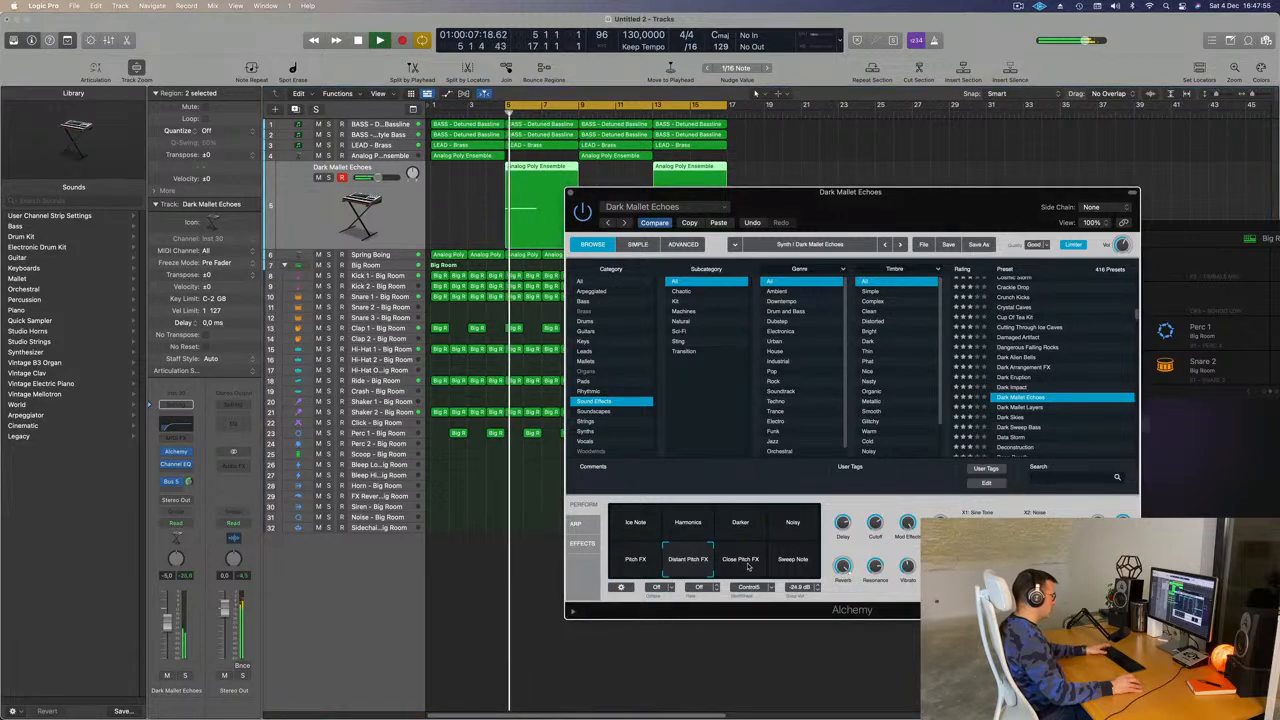
pyautogui.click(746, 566)
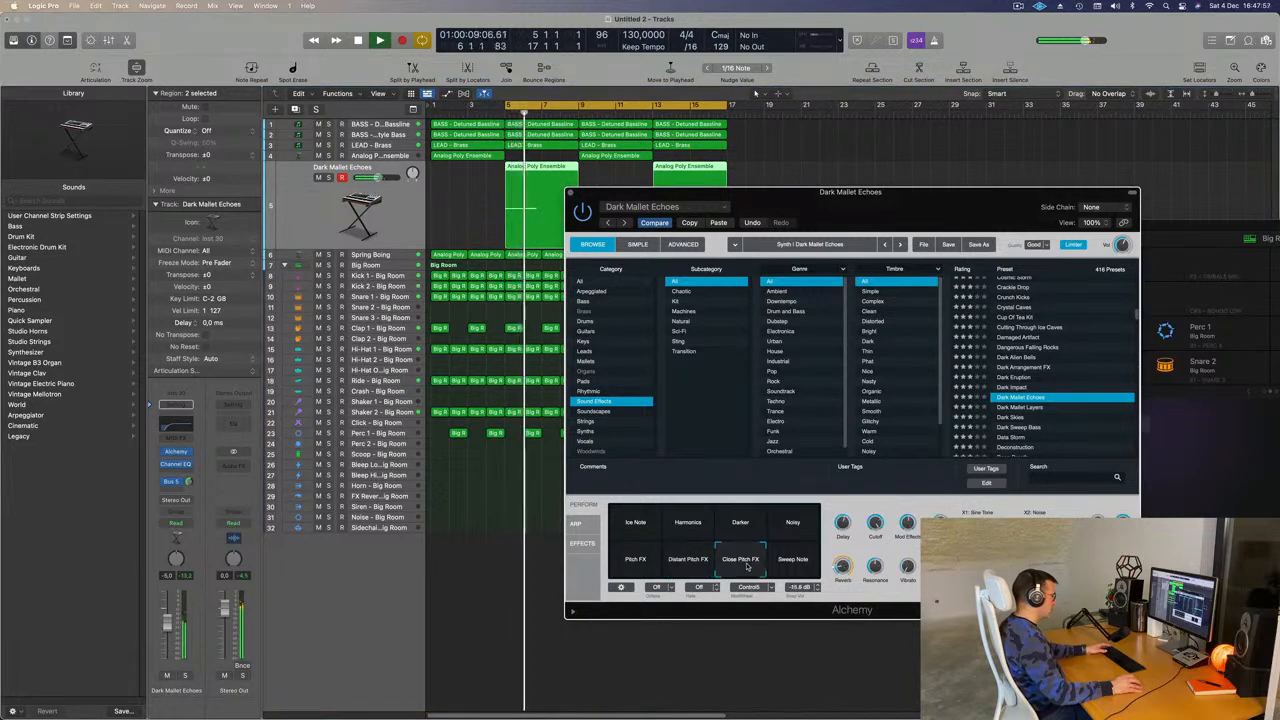
pyautogui.click(650, 522)
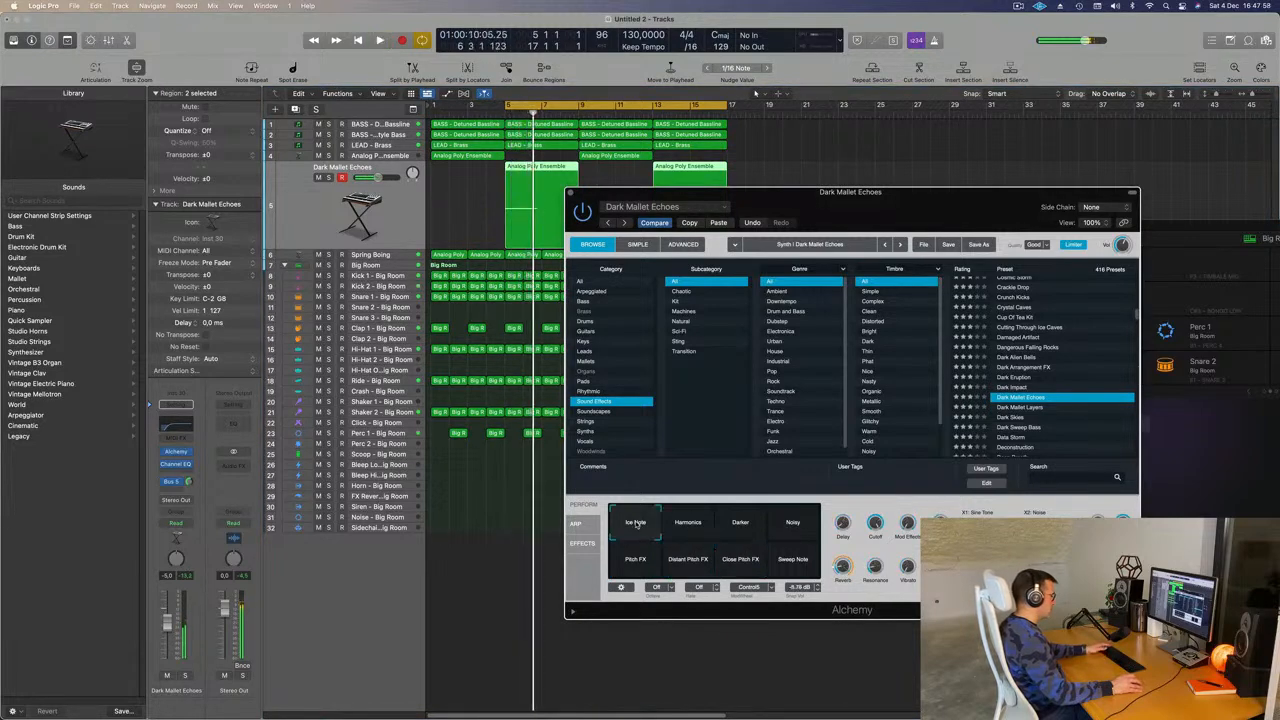
# Set the Dark Mallet Echoes track volume to -5.1 dB against the playing mix and close its Alchemy window
pyautogui.click(168, 628)
pyautogui.press('Return')
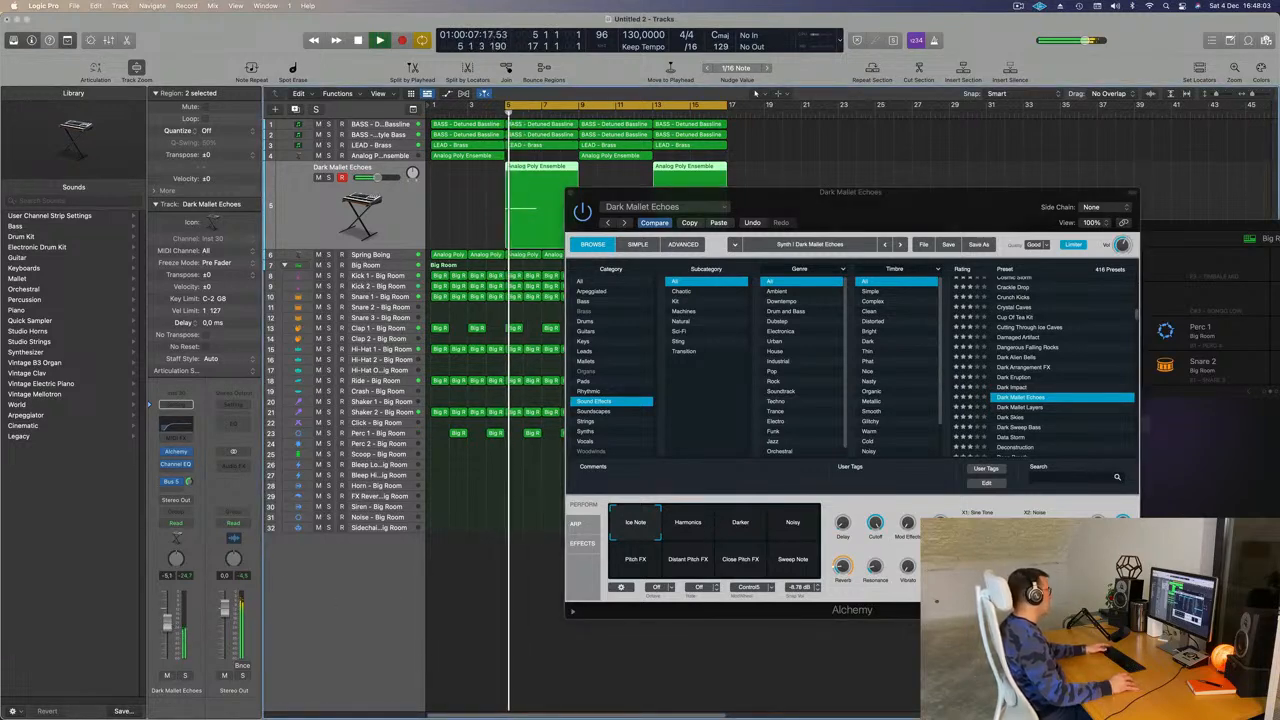
pyautogui.click(564, 180)
pyautogui.click(572, 192)
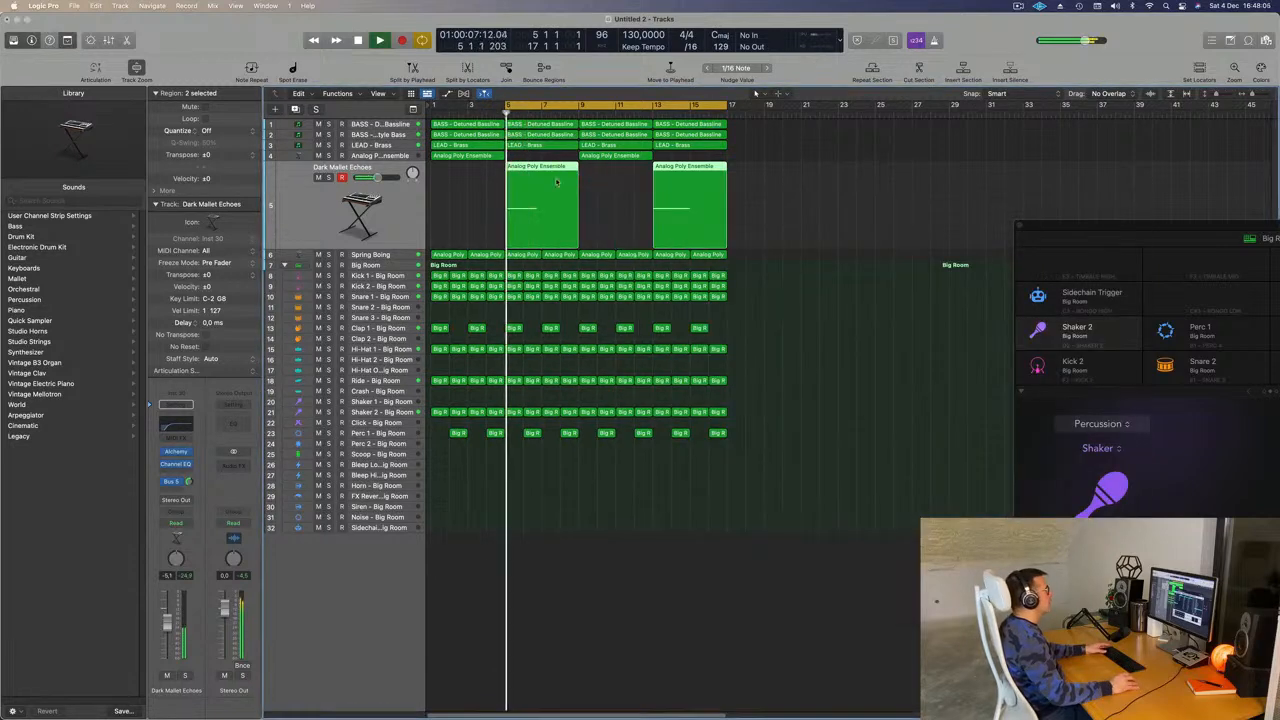
# Extend the cycle range back to bar 1, select the LEAD - Brass track and play the loop from the start
pyautogui.moveTo(507, 105); pyautogui.dragTo(385, 110)
pyautogui.press('space')
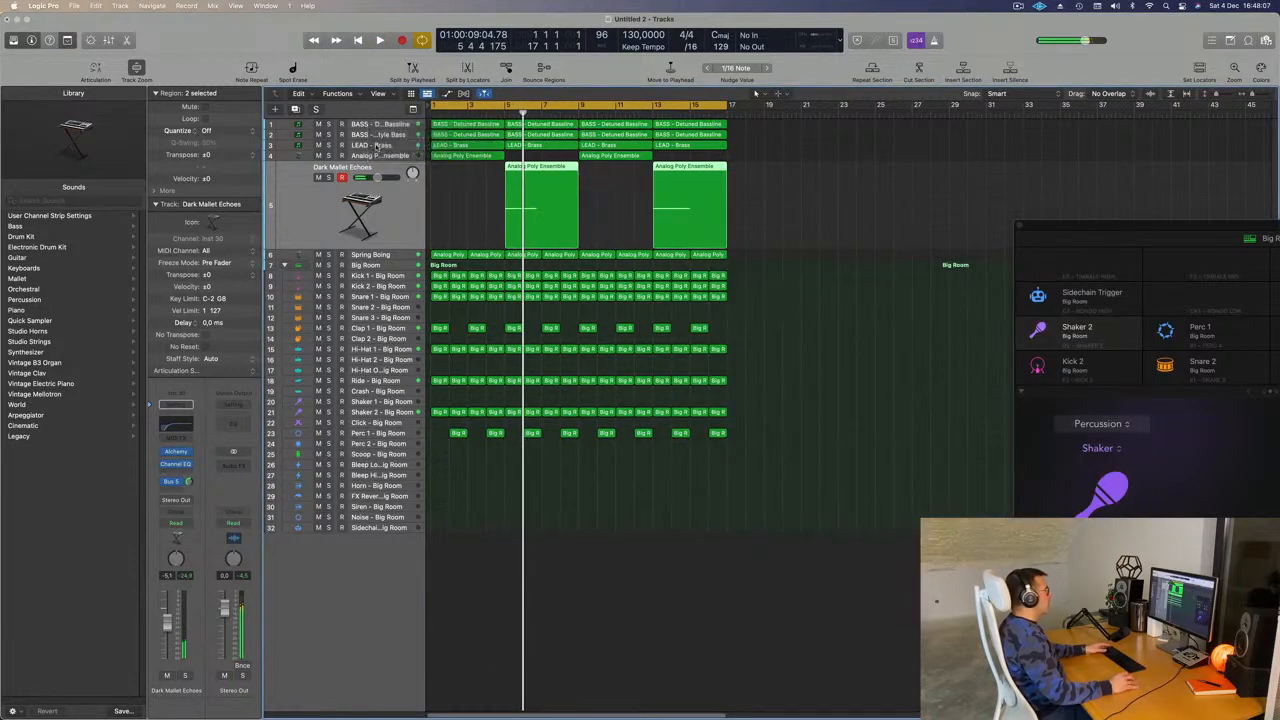
pyautogui.click(375, 146)
pyautogui.press('space')
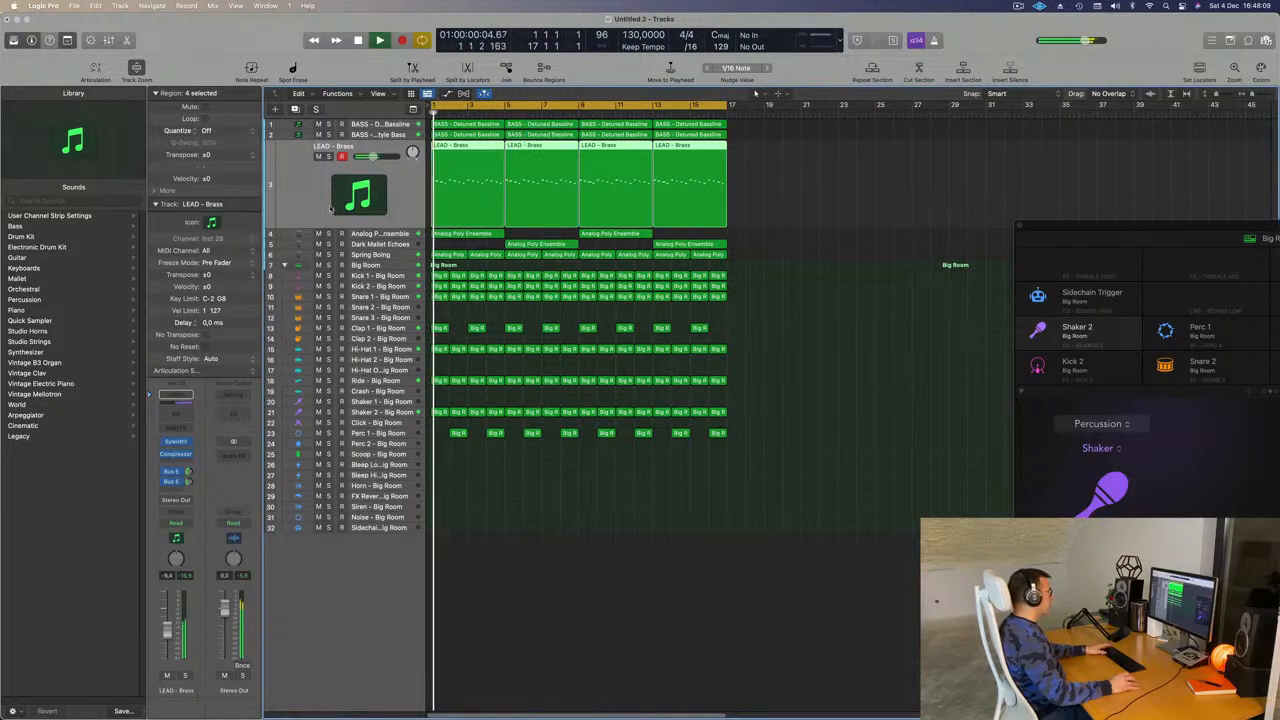
# Boost the Analog Poly Ensemble track's highs in its Channel EQ with a high shelf of +5.6 dB at 4220 Hz
pyautogui.press('Down')
pyautogui.press('space')
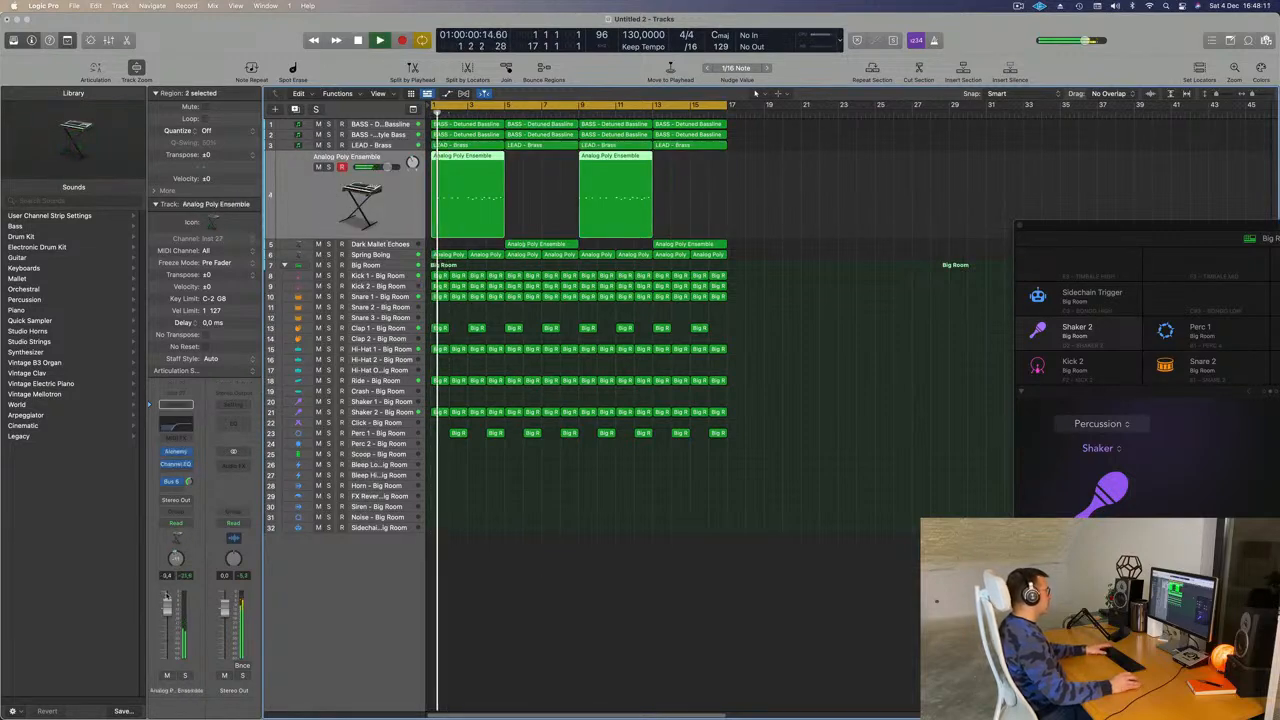
pyautogui.press('space')
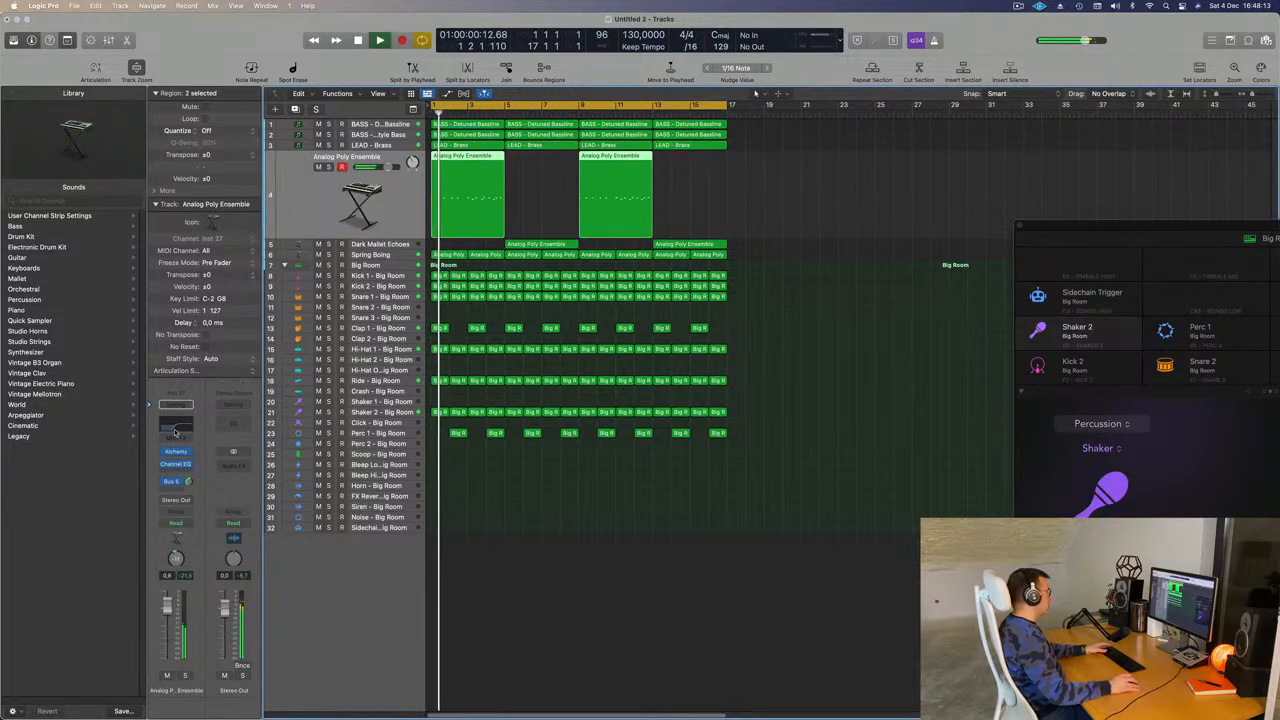
pyautogui.click(175, 428)
pyautogui.moveTo(971, 343); pyautogui.dragTo(909, 318)
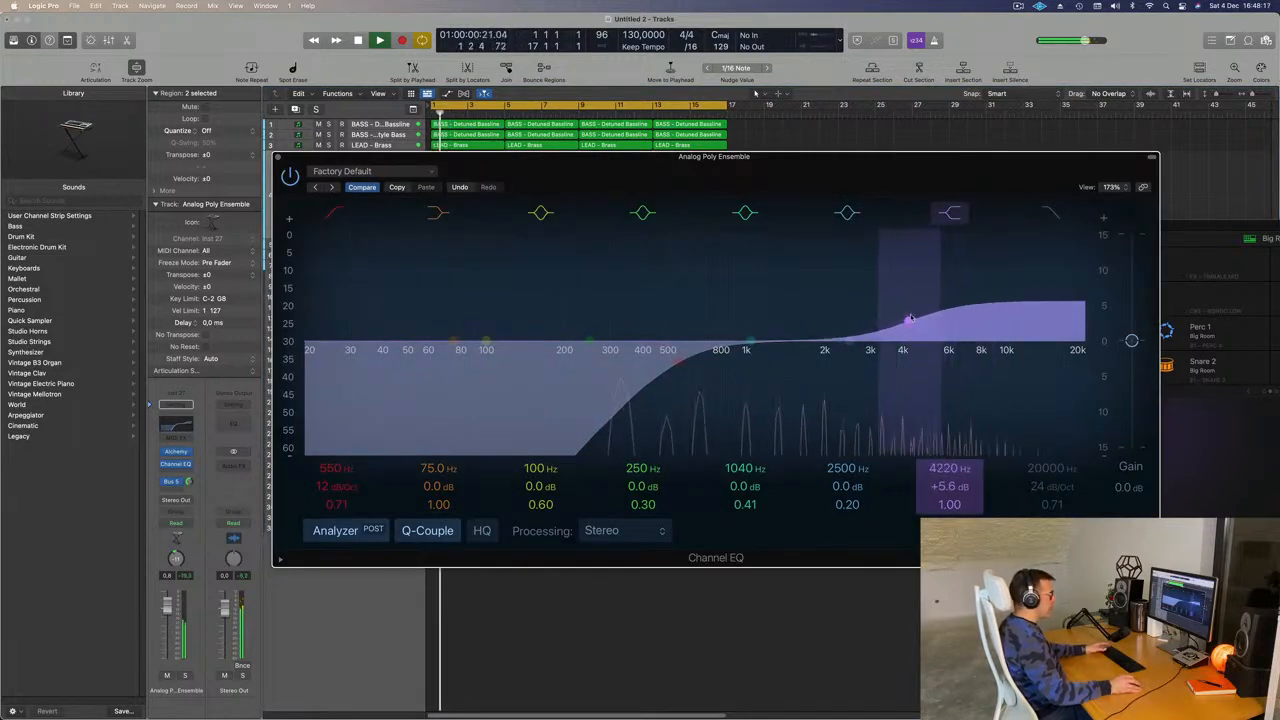
pyautogui.moveTo(696, 157); pyautogui.dragTo(799, 164)
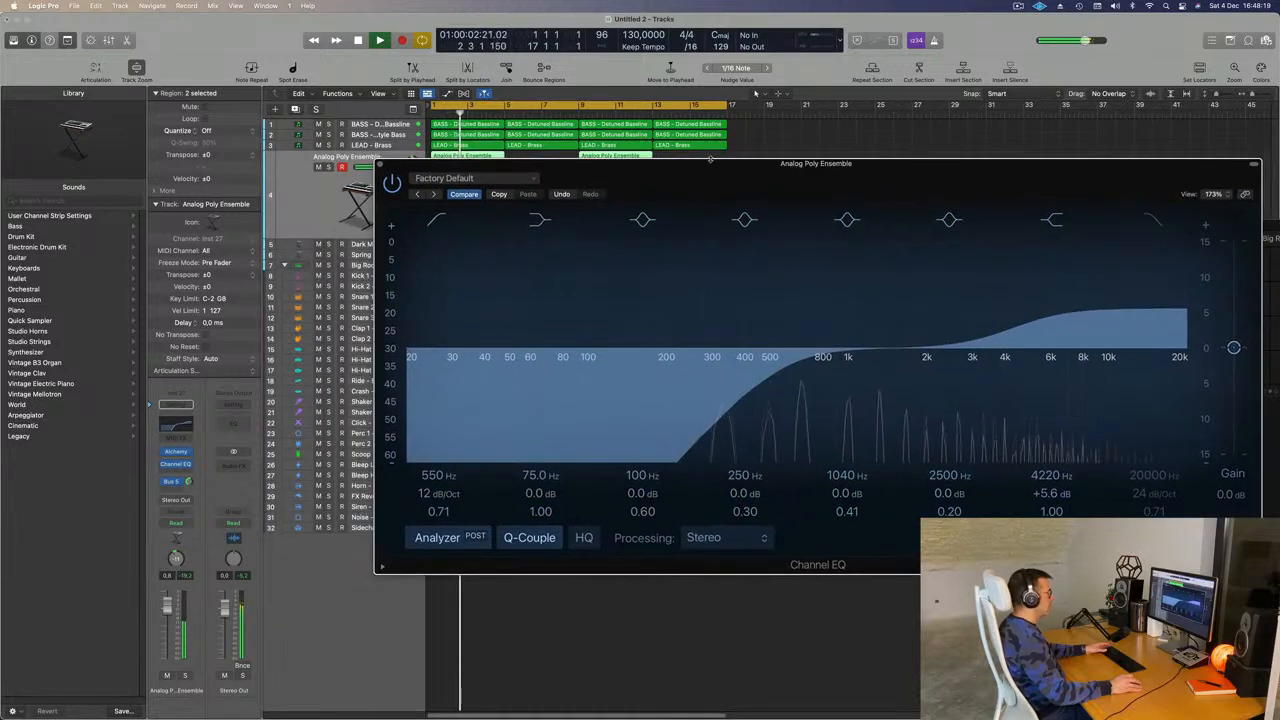
pyautogui.click(380, 164)
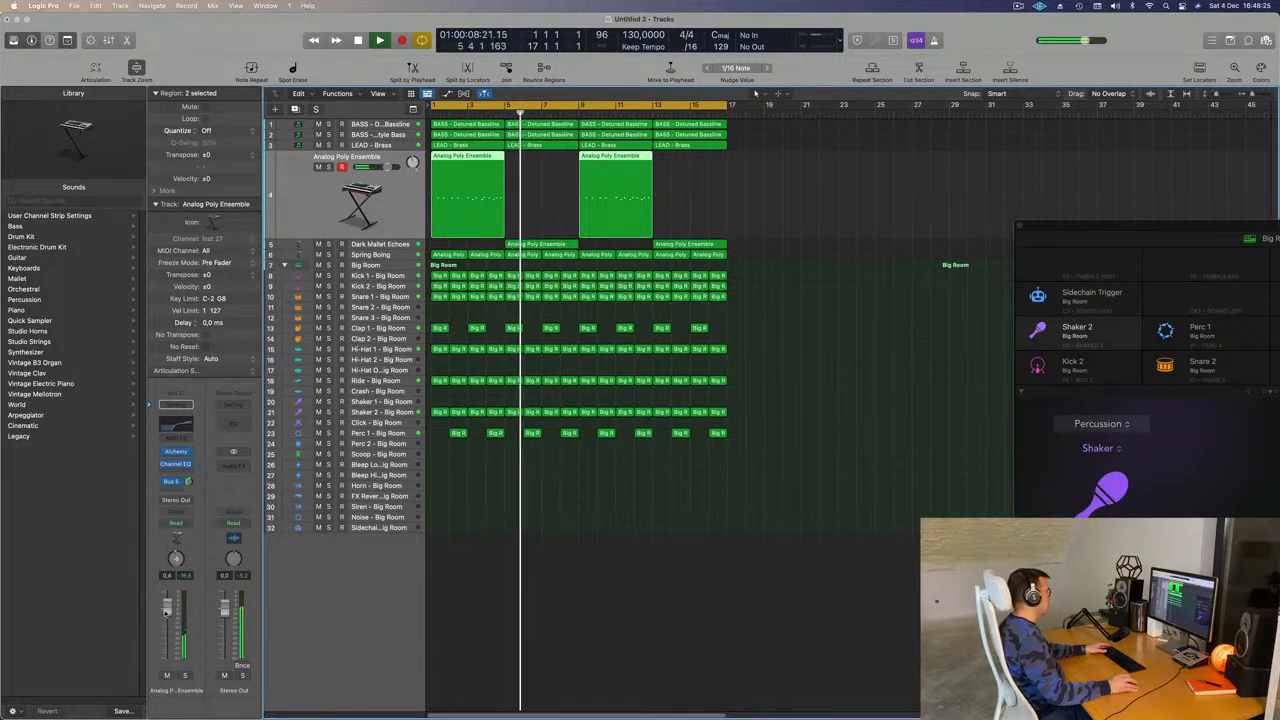
# Raise the Dark Mallet Echoes track volume to -3.9 dB and replay the mix from the start
pyautogui.press('Down')
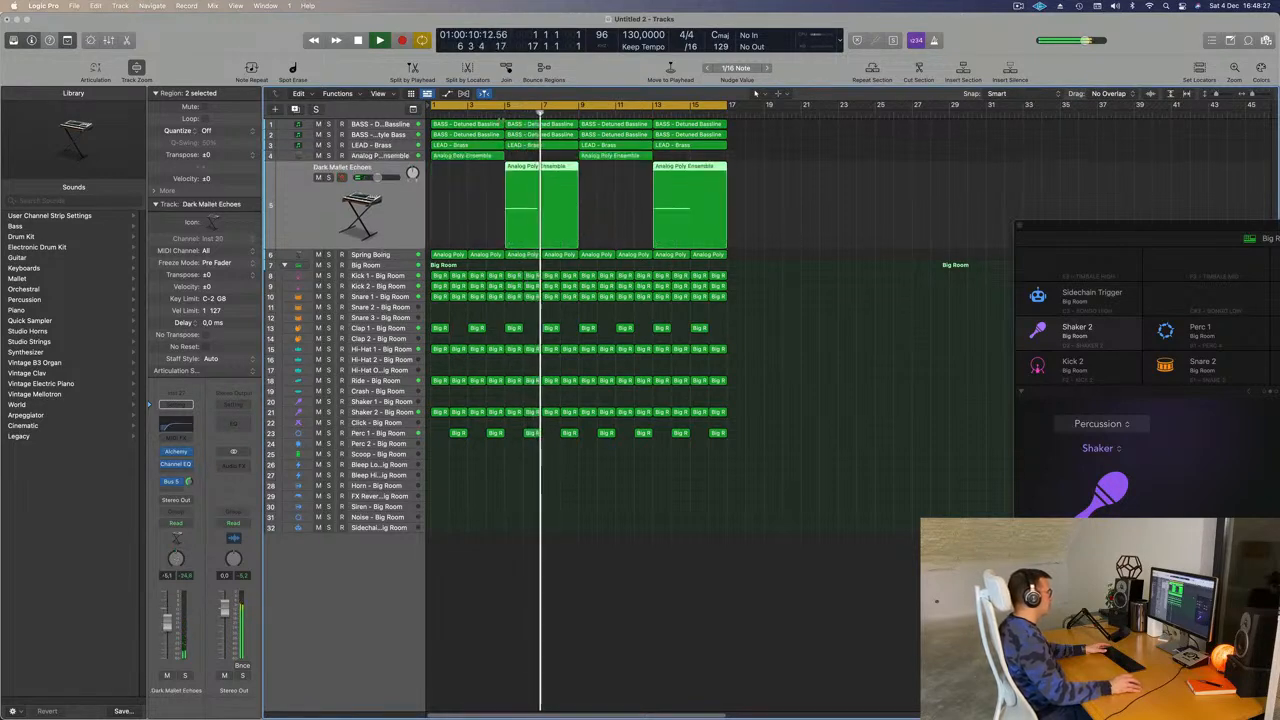
pyautogui.press(',')
pyautogui.press(',')
pyautogui.press(',')
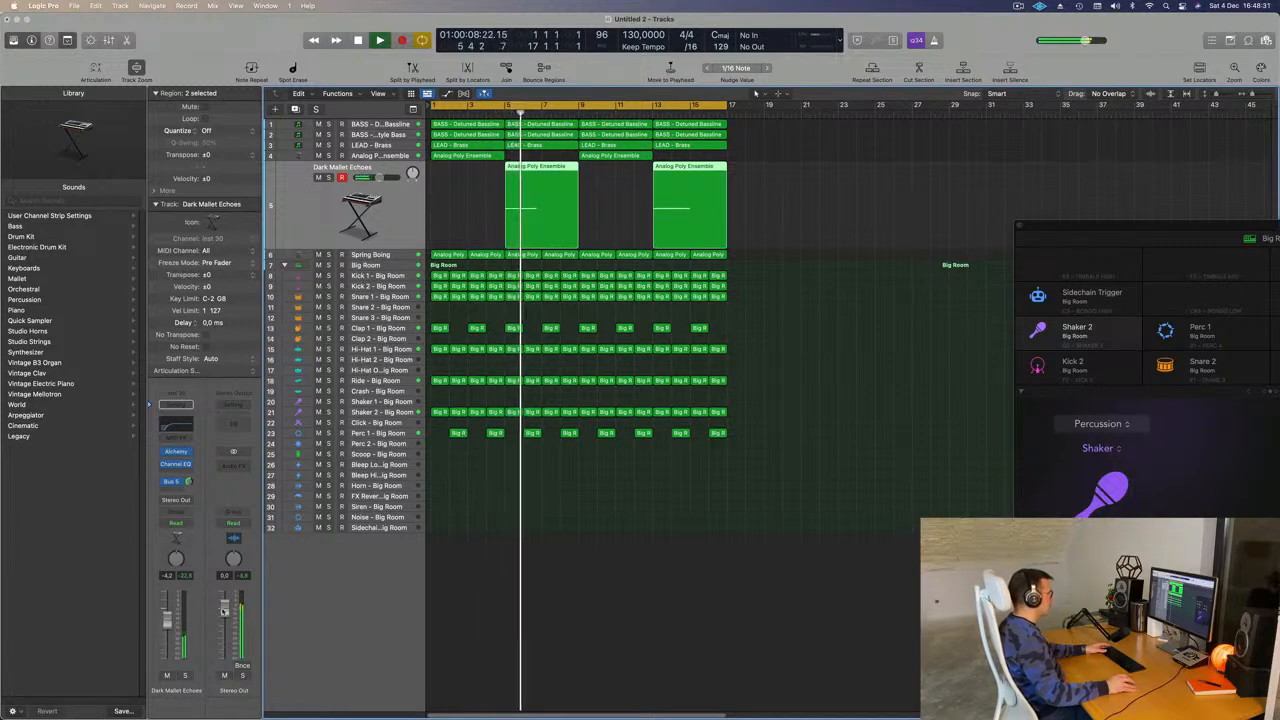
pyautogui.click(614, 586)
pyautogui.press('super+Left')
pyautogui.press('Return')
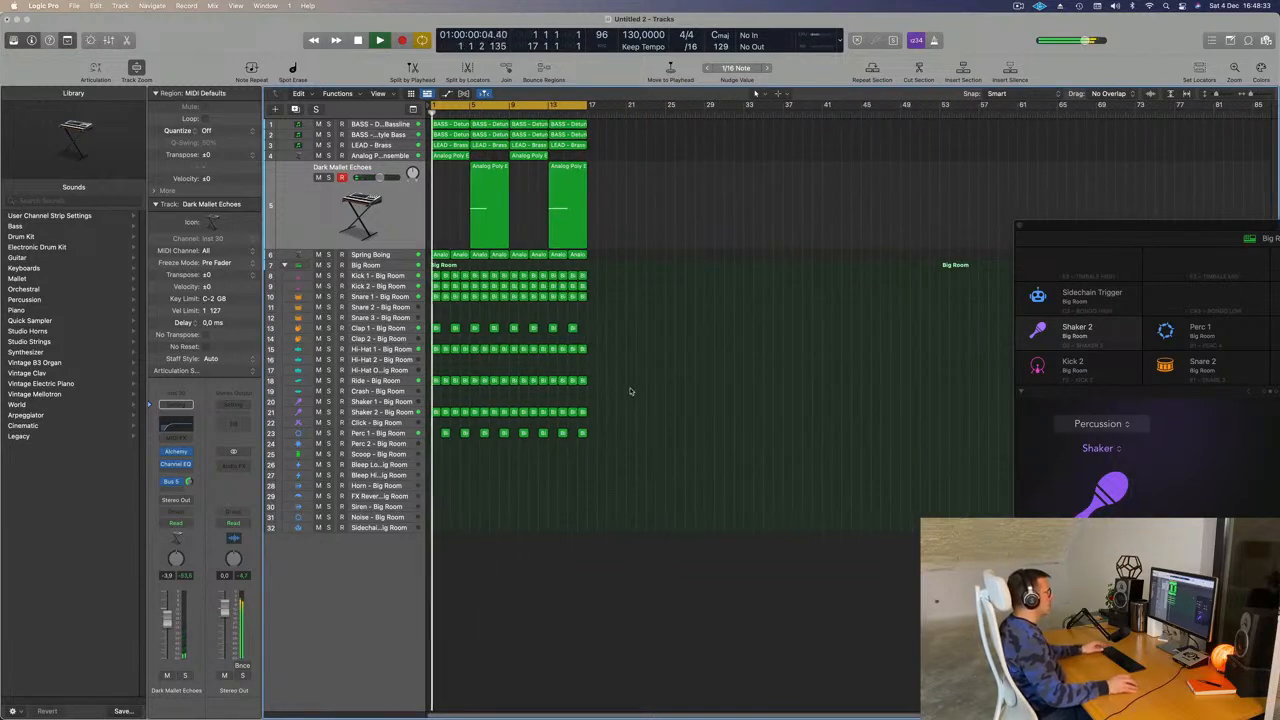
# Check the mix with the Ride - Big Room track muted and unmuted, and lower its volume to -16.2 dB
pyautogui.click(392, 370)
pyautogui.click(398, 383)
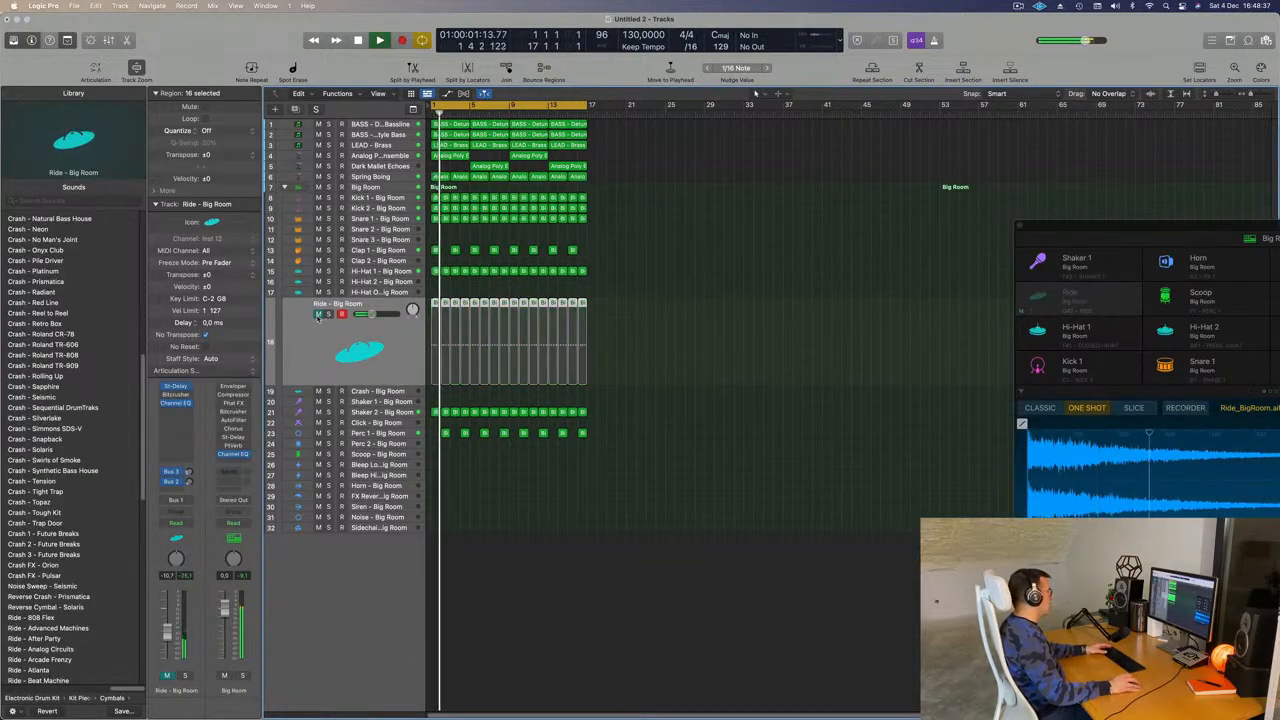
pyautogui.click(318, 316)
pyautogui.moveTo(368, 314); pyautogui.dragTo(365, 314)
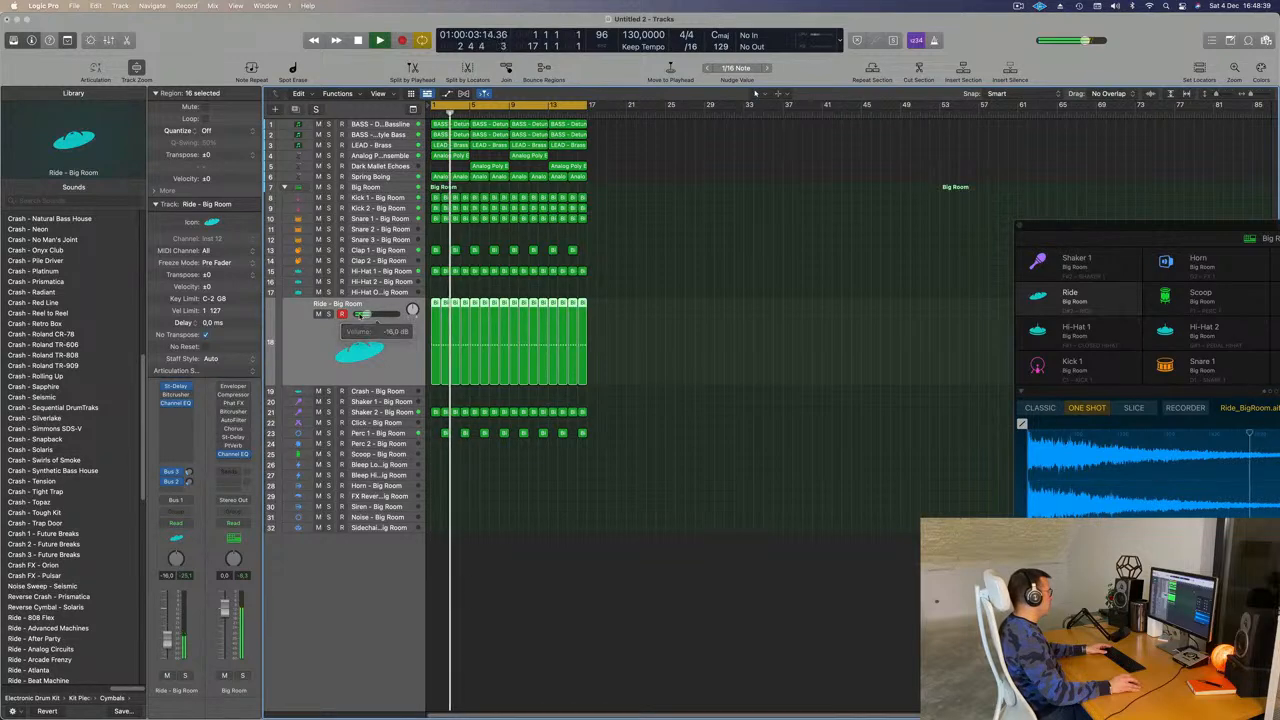
pyautogui.click(733, 323)
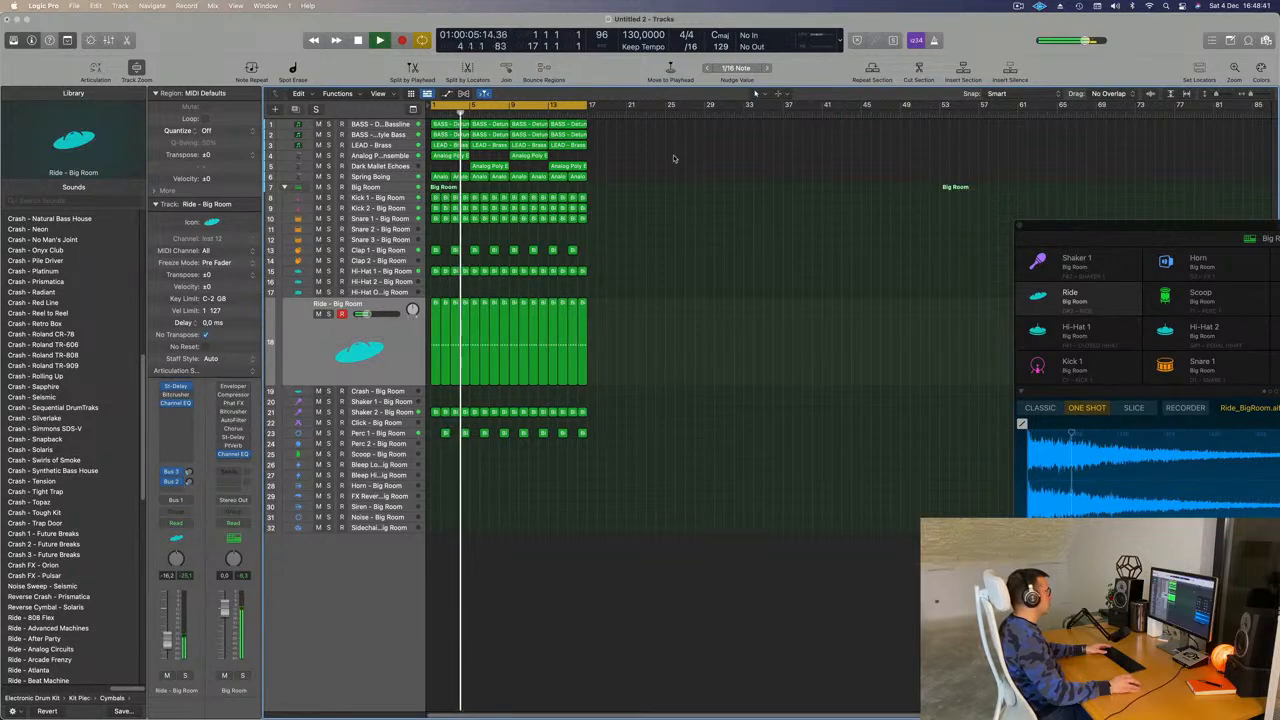
pyautogui.press('space')
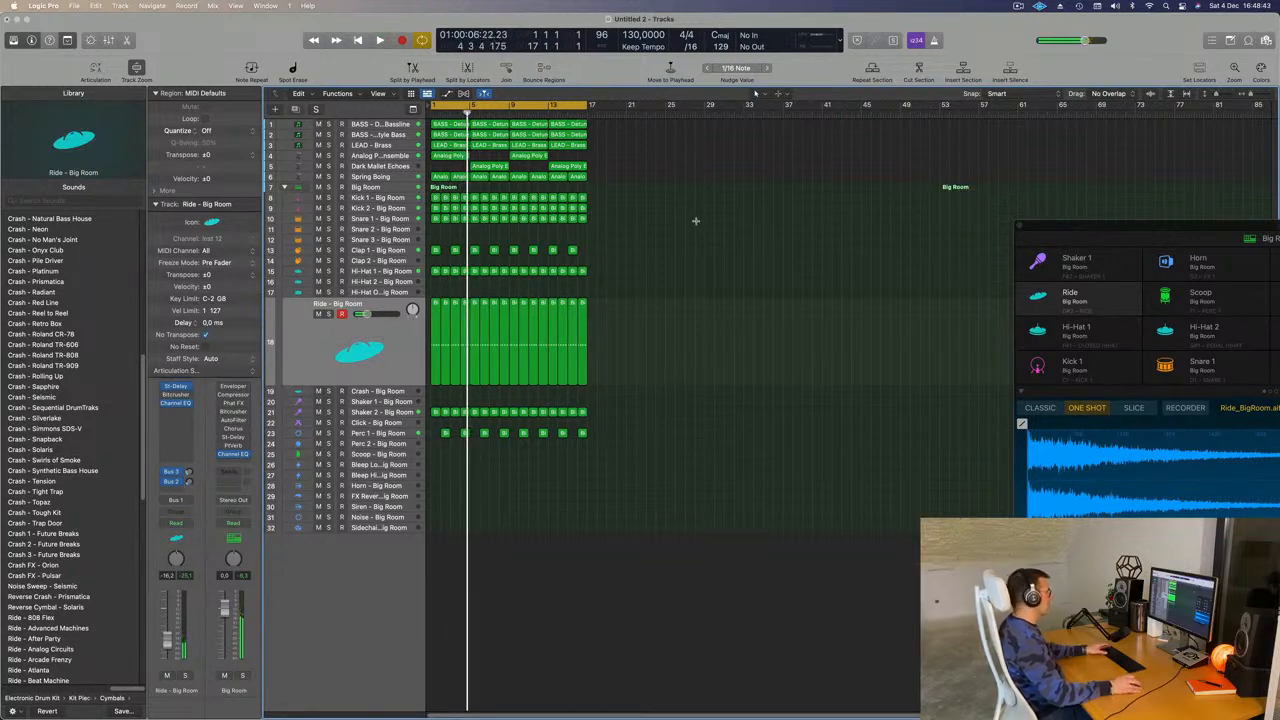
# Select all regions of the 16-bar loop and repeat them three times to fill the timeline up to bar 65
pyautogui.press('super+a')
pyautogui.press('super+r')
pyautogui.press('super+r')
pyautogui.press('super+r')
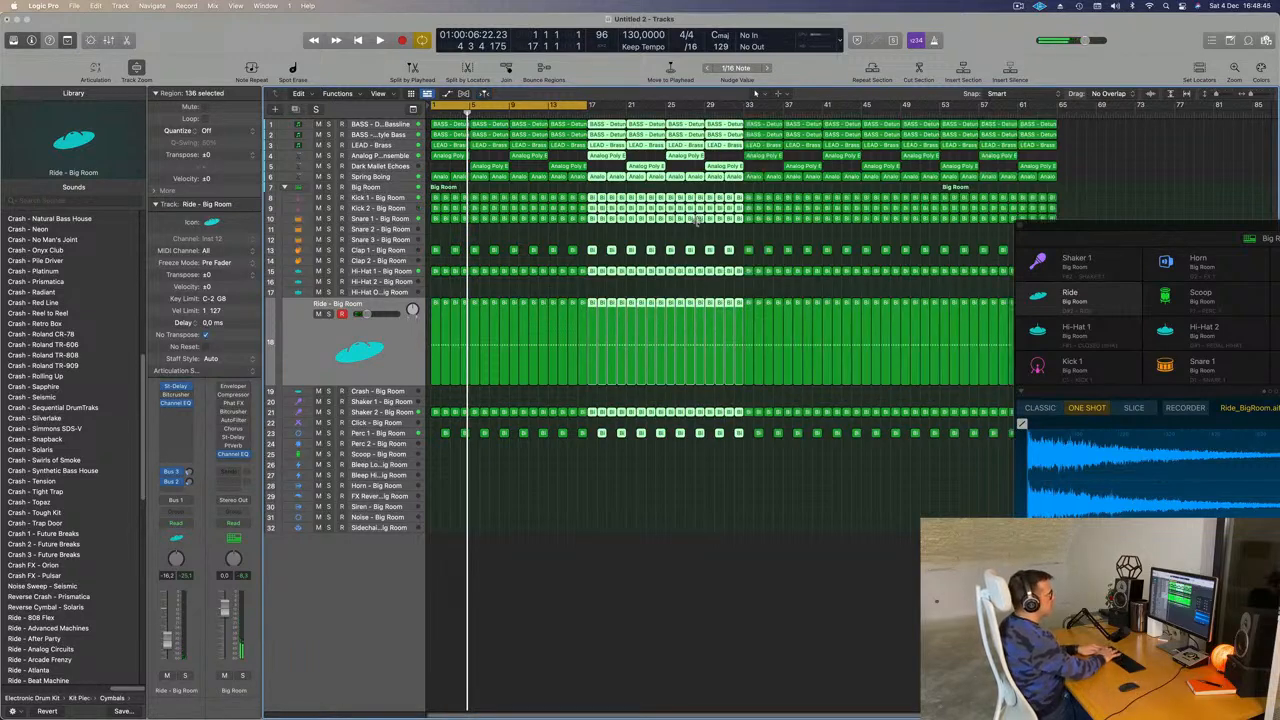
# Extend the cycle range to 64 bars so that it spans bars 1 to 65 of the arrangement
pyautogui.press('space')
pyautogui.press('super+Left')
pyautogui.press('super+Left')
pyautogui.press('space')
pyautogui.press('space')
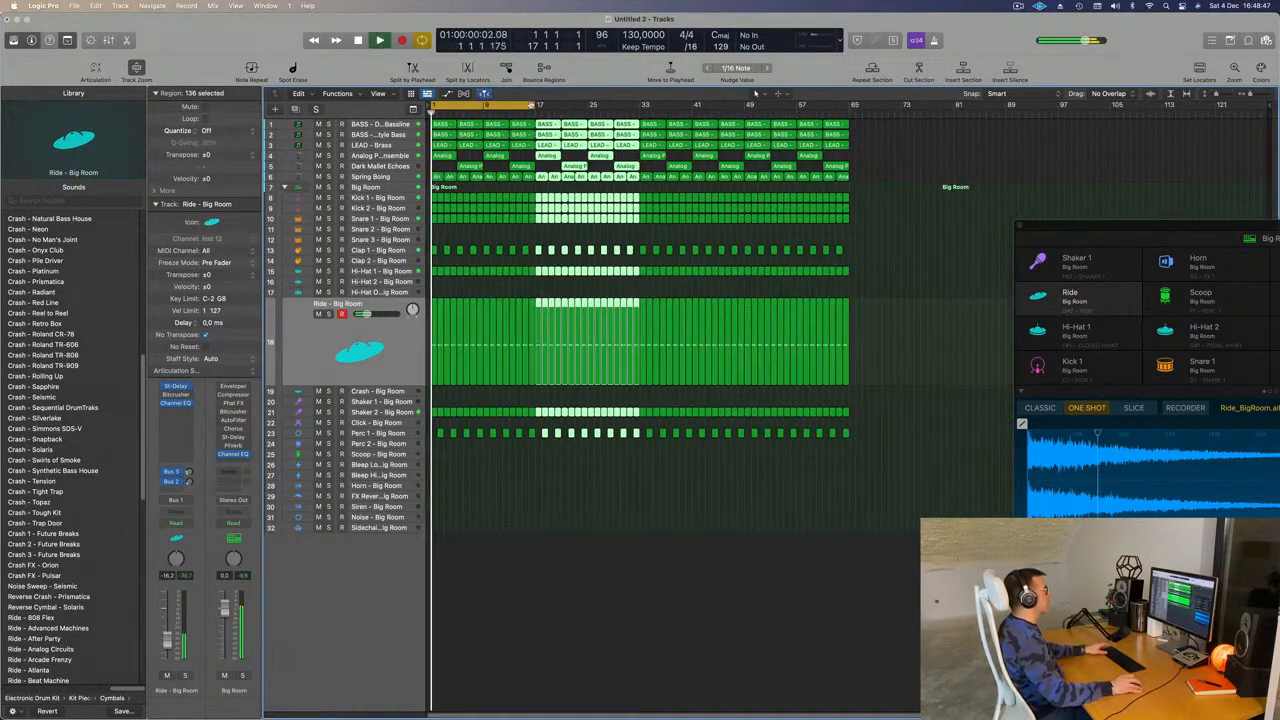
pyautogui.moveTo(533, 105); pyautogui.dragTo(846, 147)
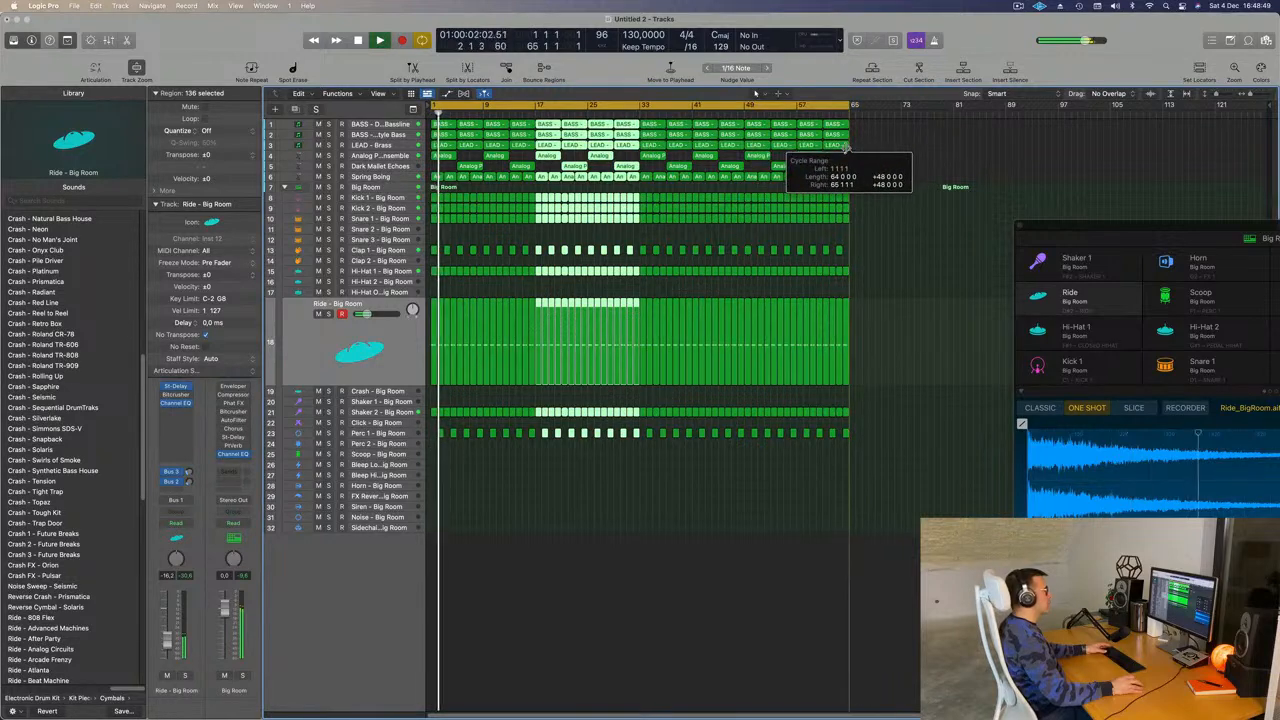
# Set the Shaker 2 - Big Room track volume to -22.0 dB
pyautogui.click(403, 411)
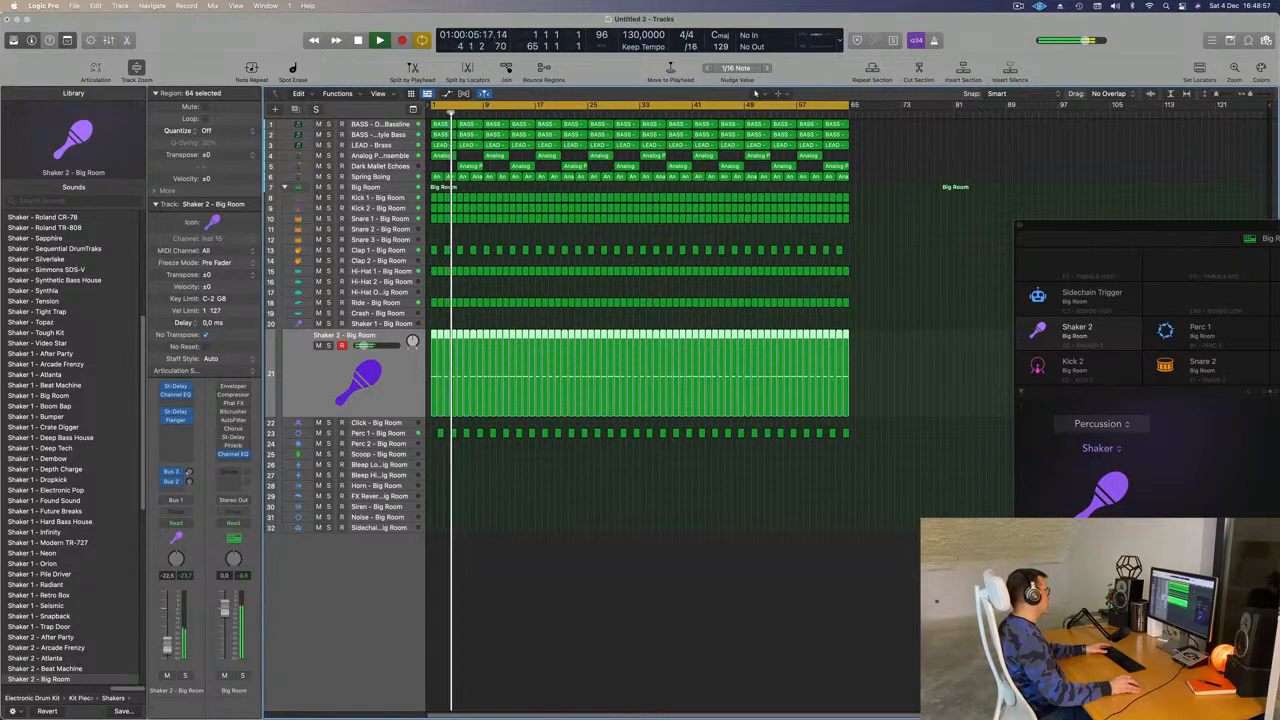
pyautogui.click(602, 560)
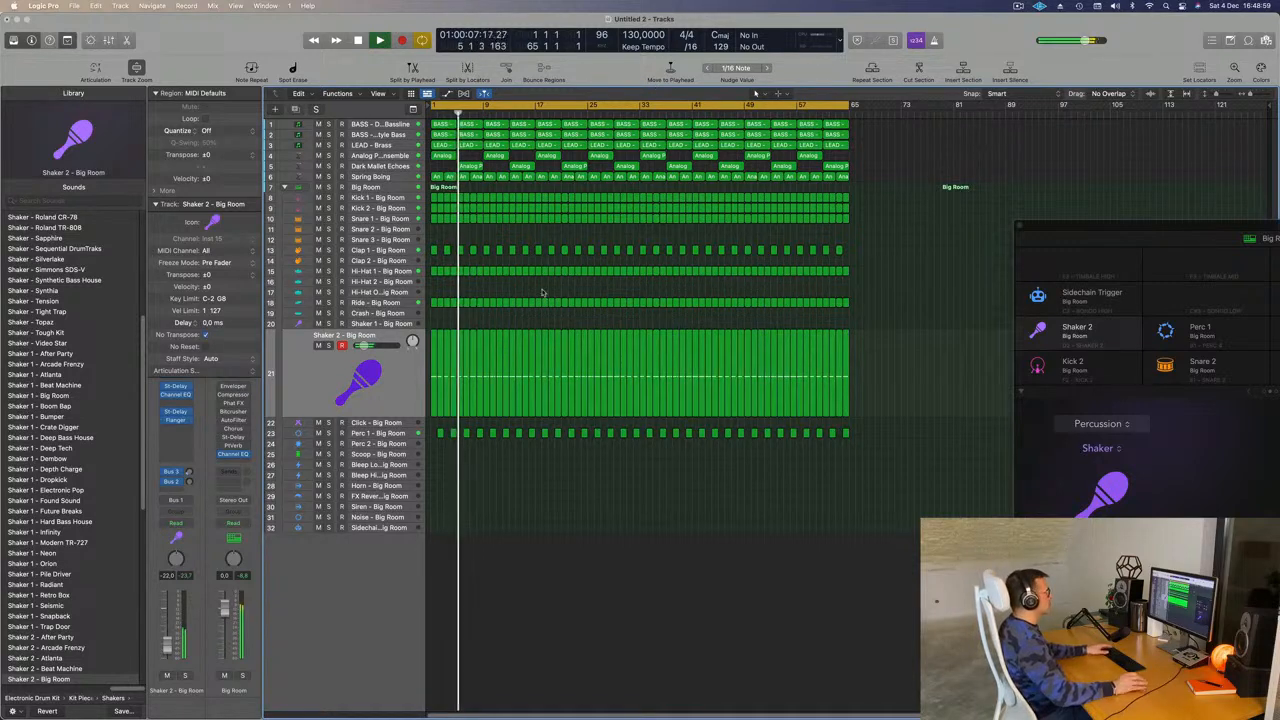
# Color and name all regions in the arrangement by their tracks
pyautogui.press('super+Right')
pyautogui.press('super+Down')
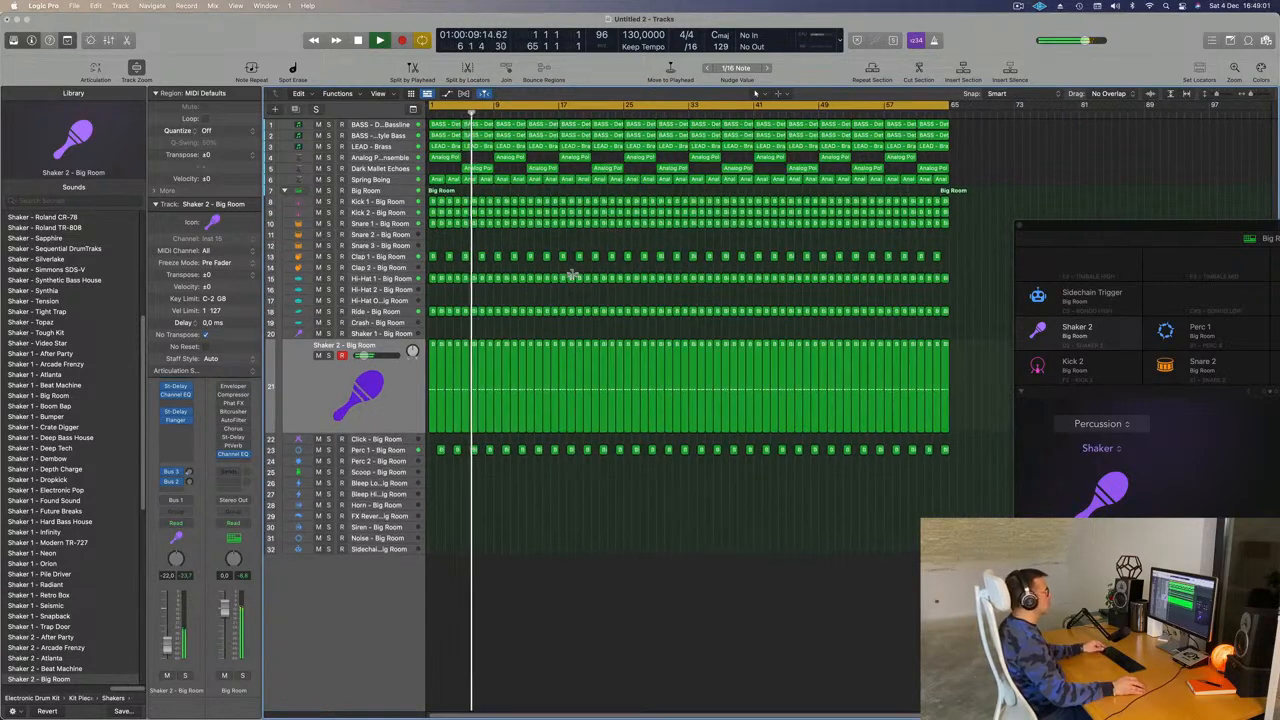
pyautogui.press('super+a')
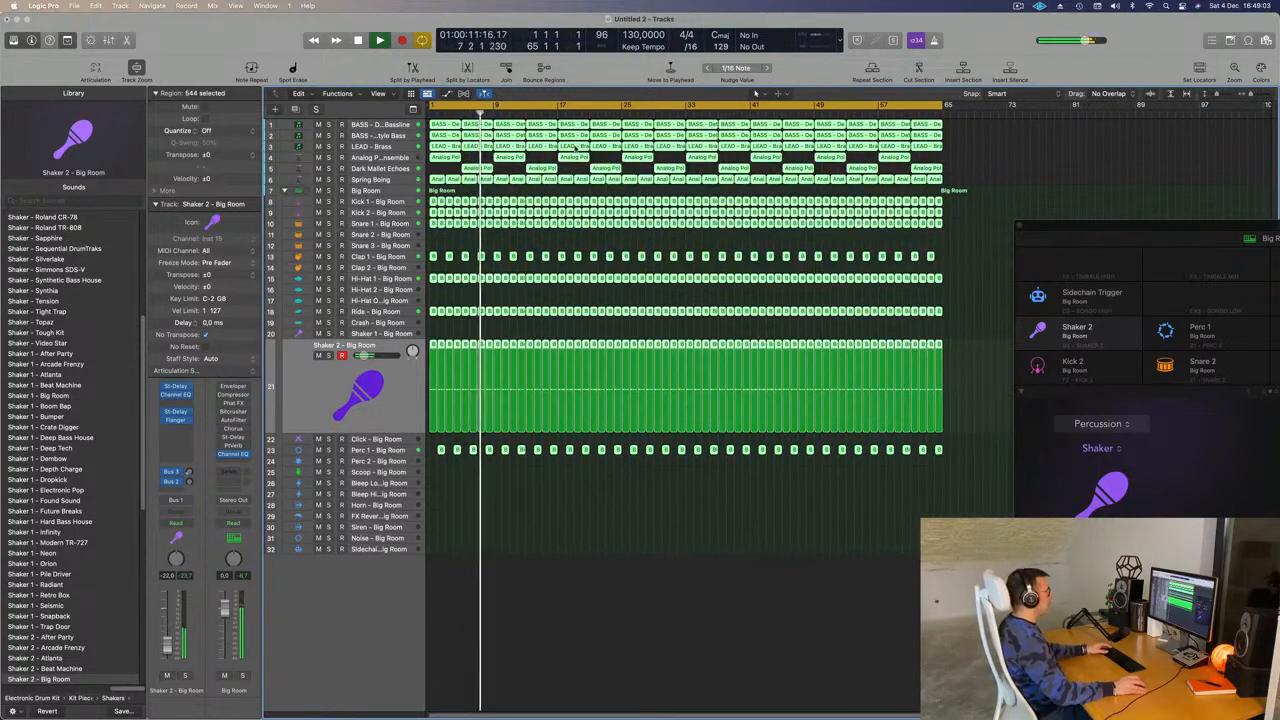
pyautogui.rightClick(573, 138)
pyautogui.click(610, 143)
pyautogui.rightClick(584, 147)
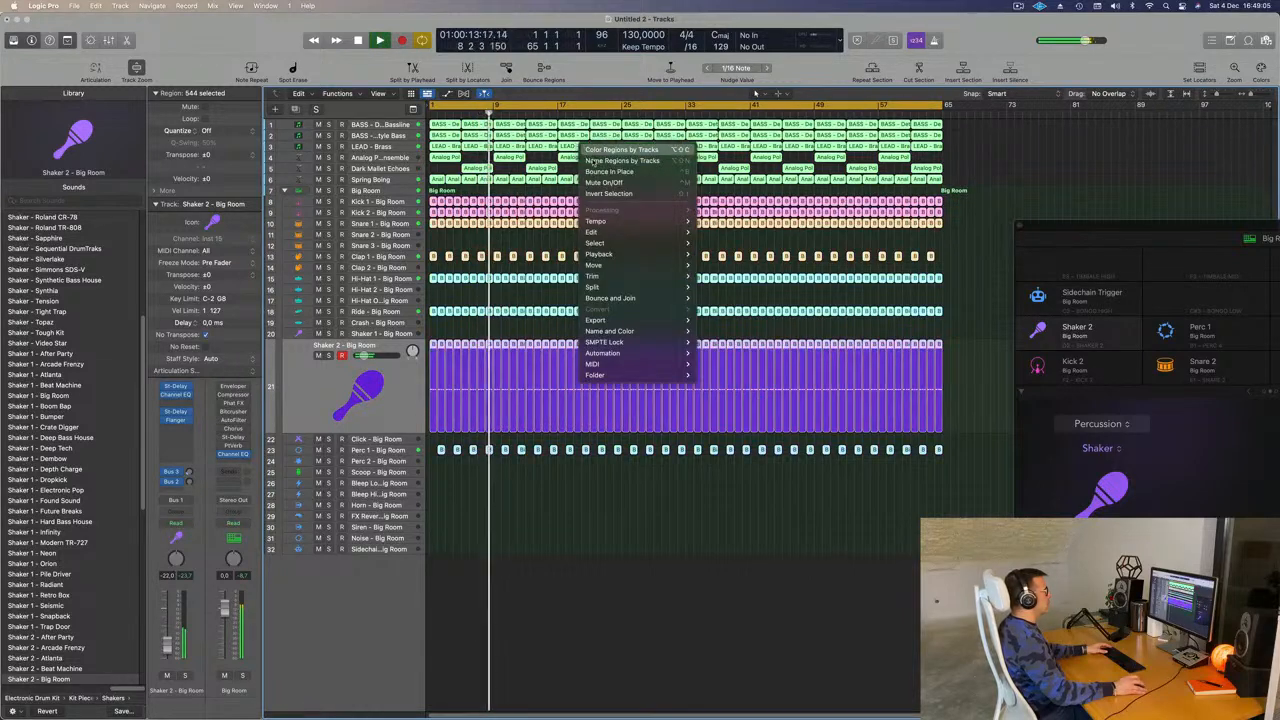
pyautogui.click(592, 160)
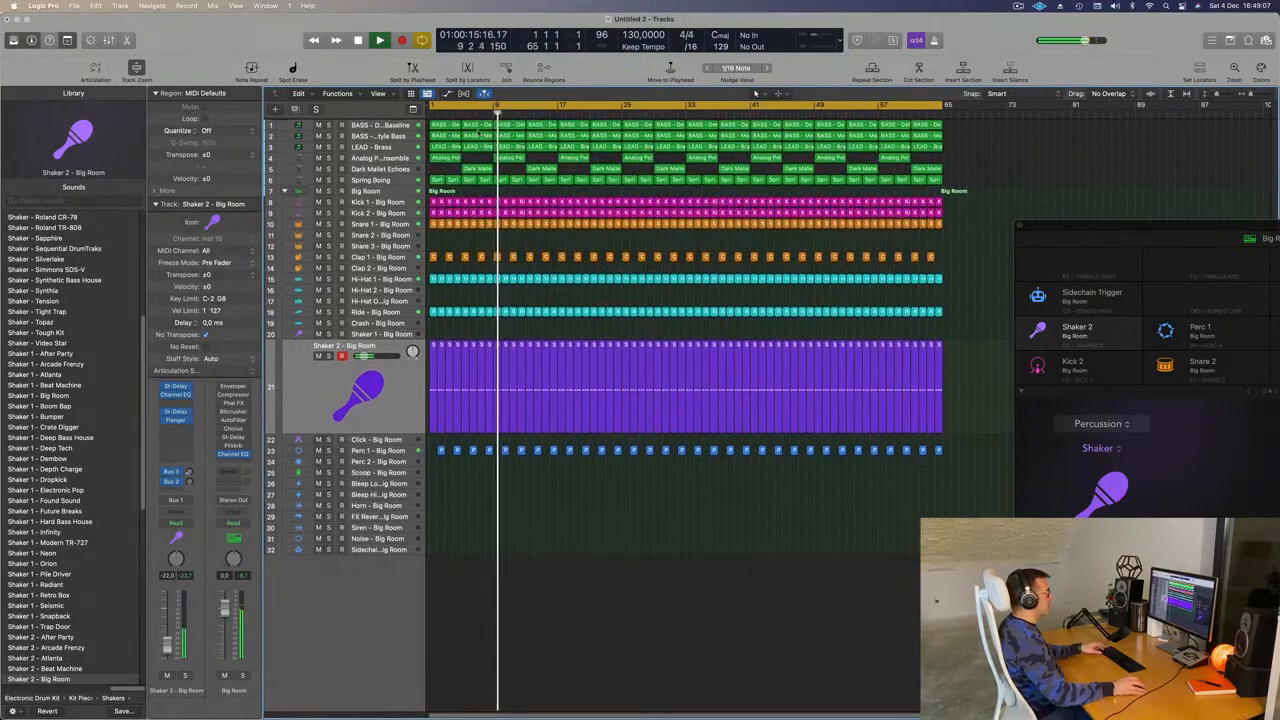
# Delete the LEAD - Brass, Analog Poly Ensemble and Dark Mallet Echoes regions from the first 16 bars
pyautogui.press('space')
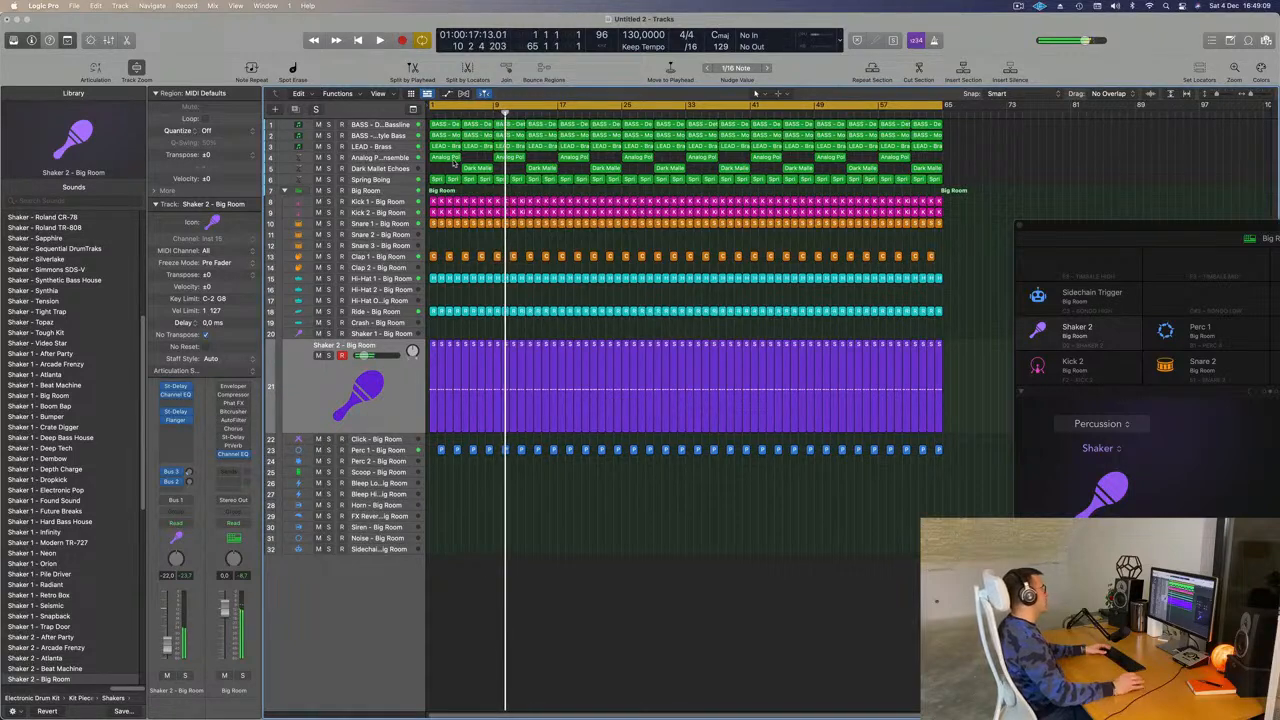
pyautogui.press('Return')
pyautogui.click(452, 145)
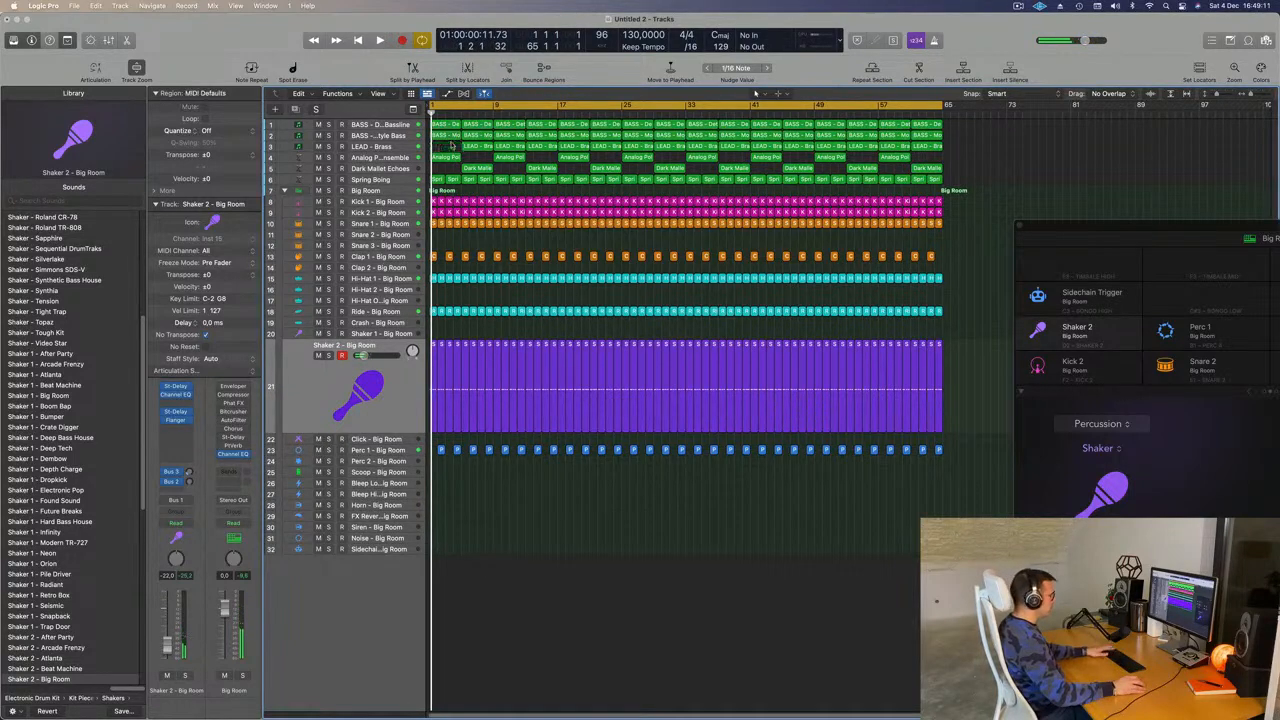
pyautogui.moveTo(462, 153); pyautogui.dragTo(555, 170)
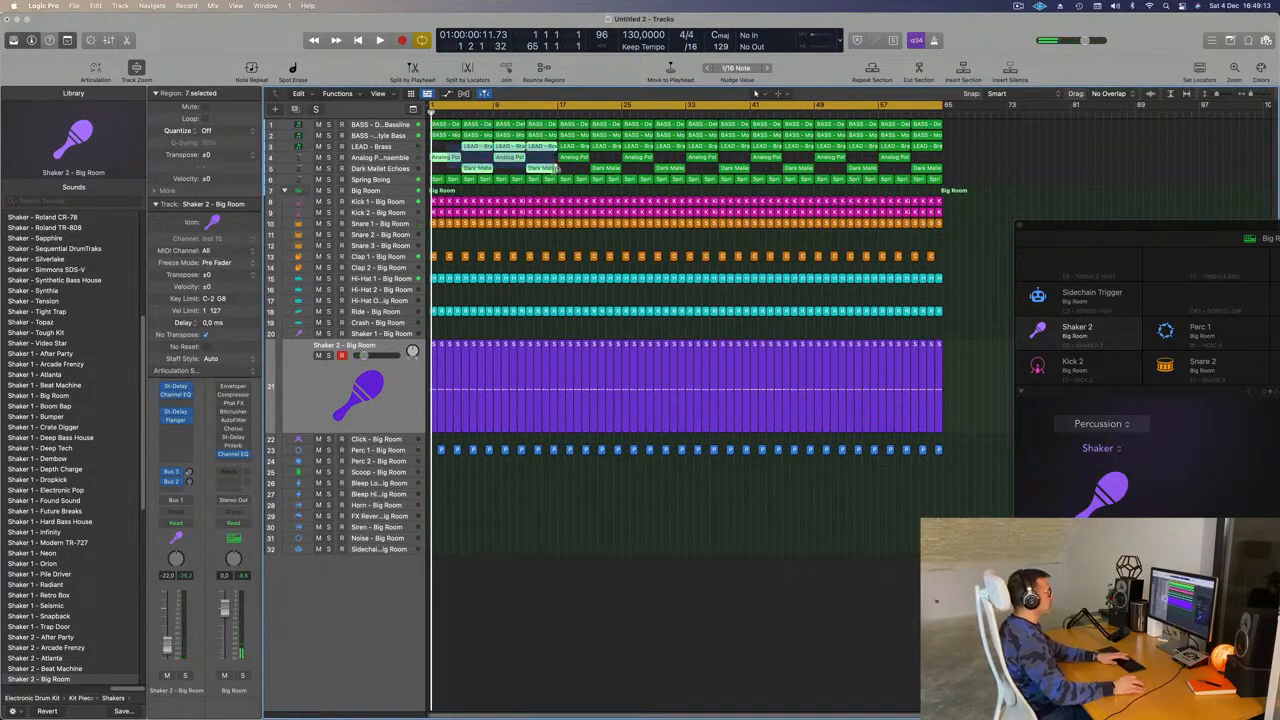
pyautogui.press('Delete')
# Listen to the stripped-down intro and remove the second Spring Boing region at bar 3
pyautogui.press('space')
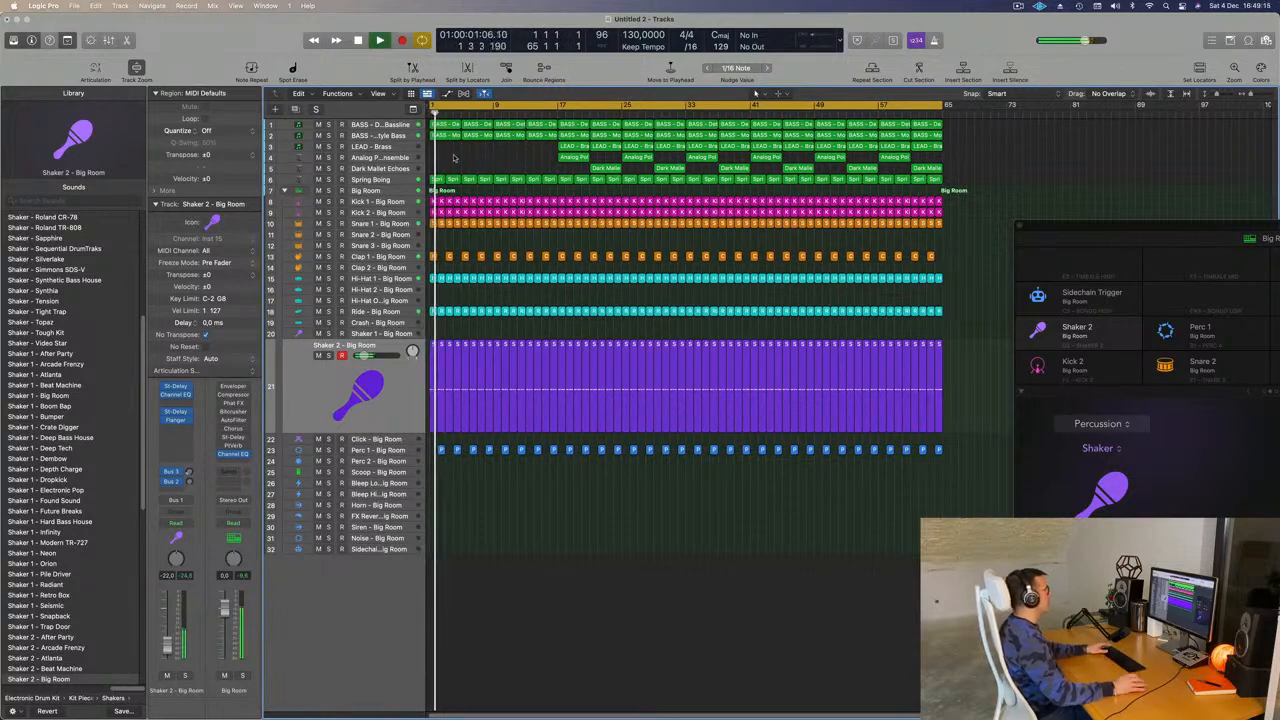
pyautogui.press('space')
pyautogui.press('space')
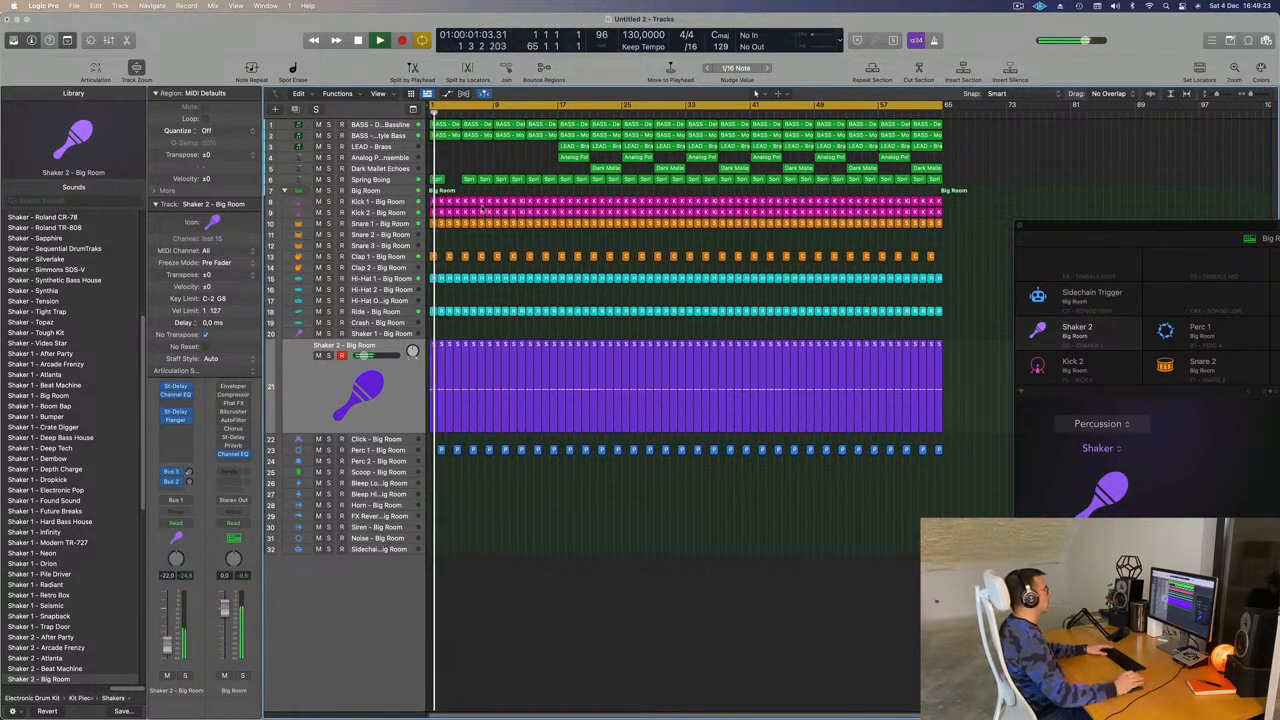
# Listen to BASS - Detuned Bassline soloed, and check the mix with BASS - Moog Style Bass muted, restoring both tracks
pyautogui.press('super+Right')
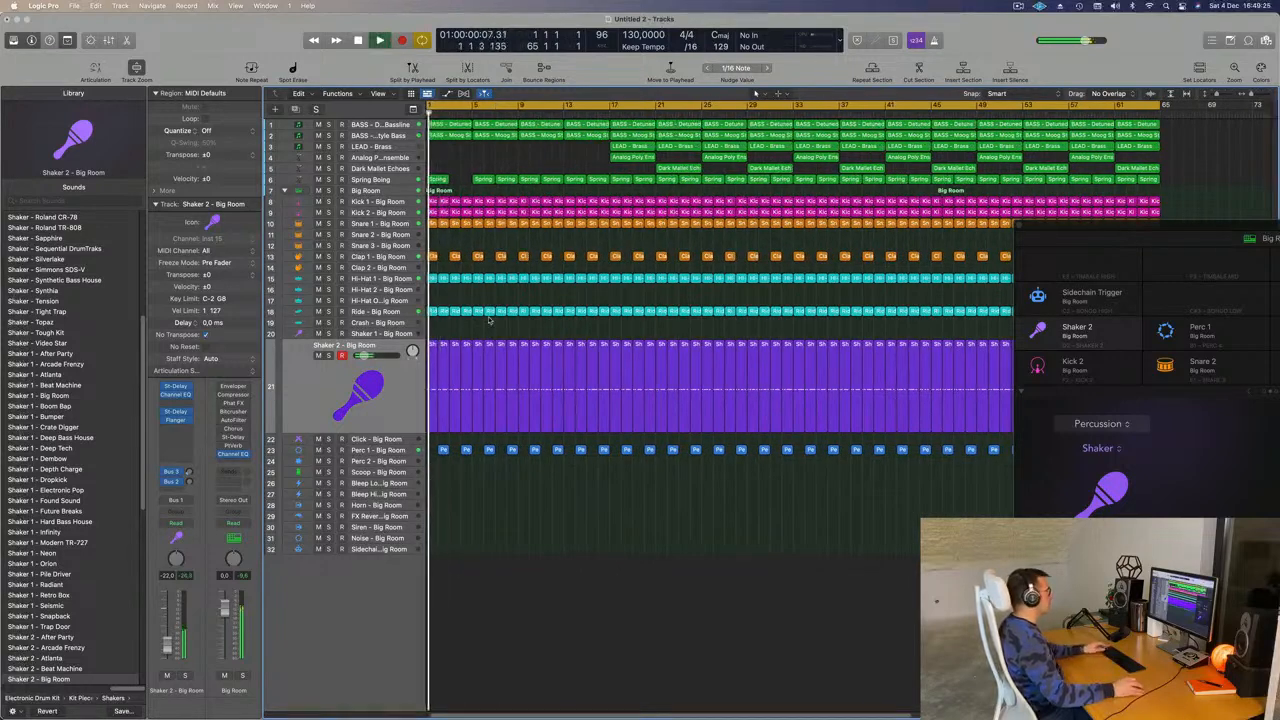
pyautogui.press('super+Left')
pyautogui.click(380, 125)
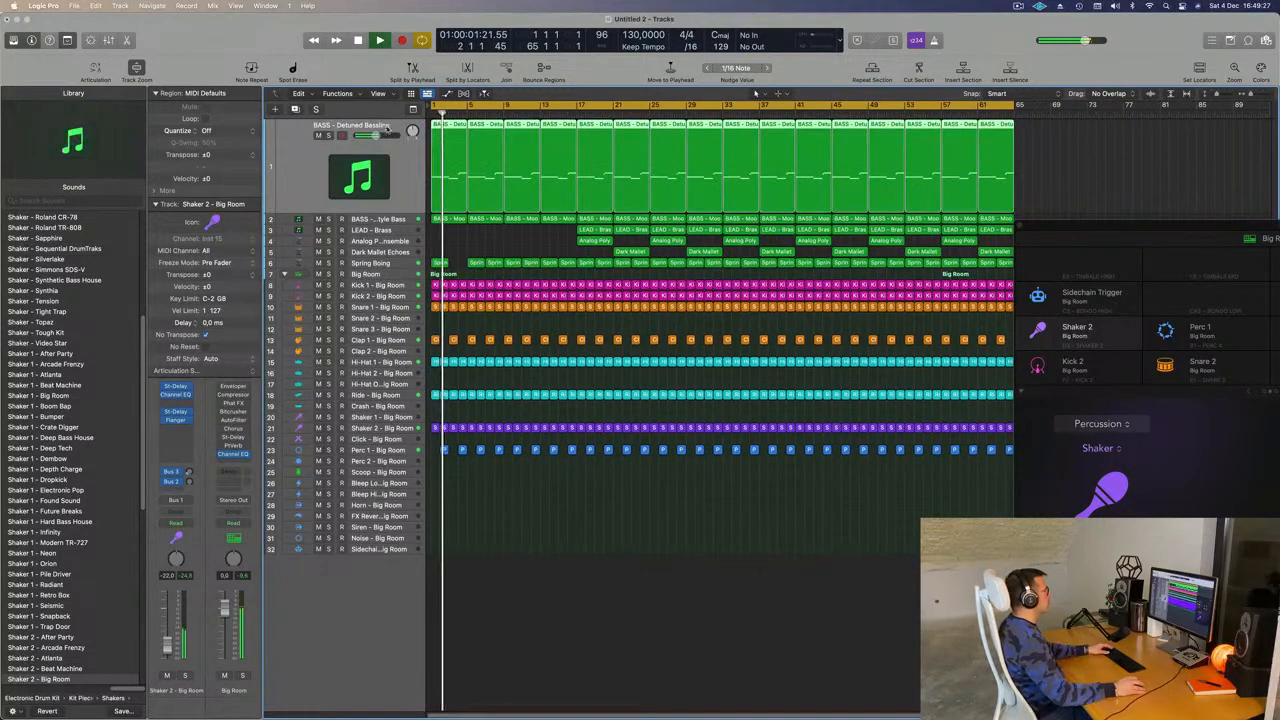
pyautogui.click(328, 136)
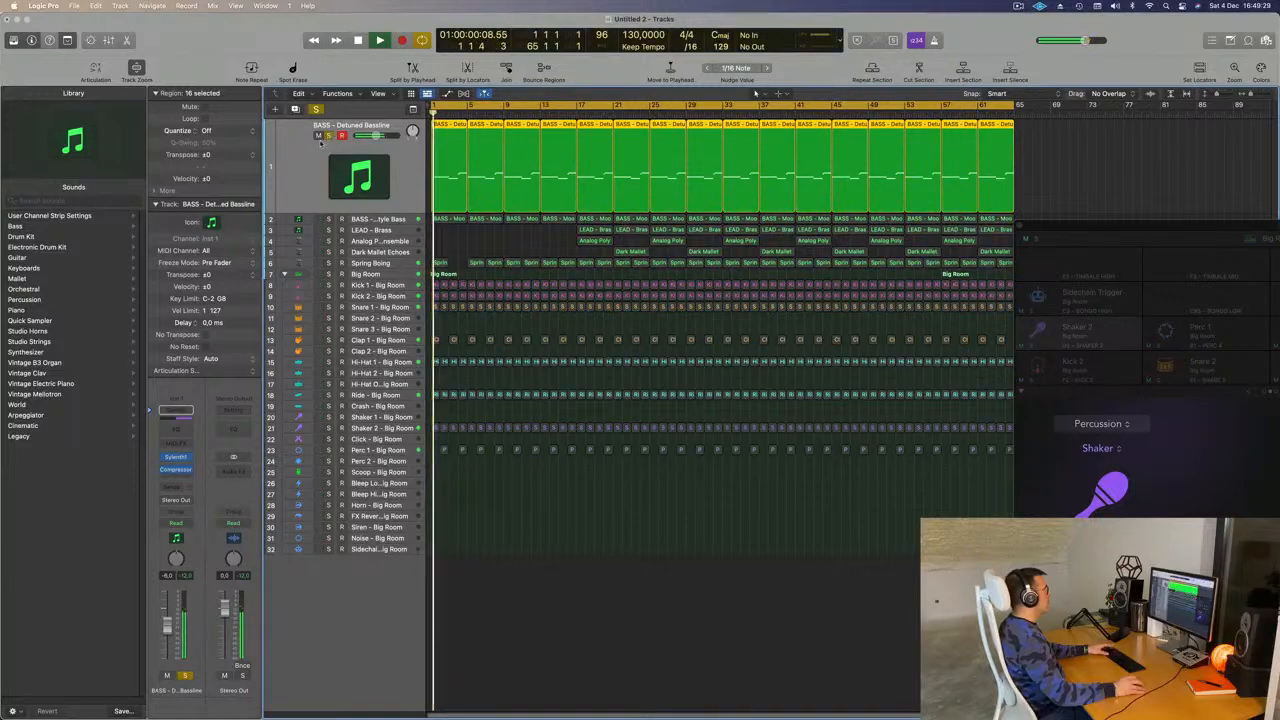
pyautogui.click(327, 137)
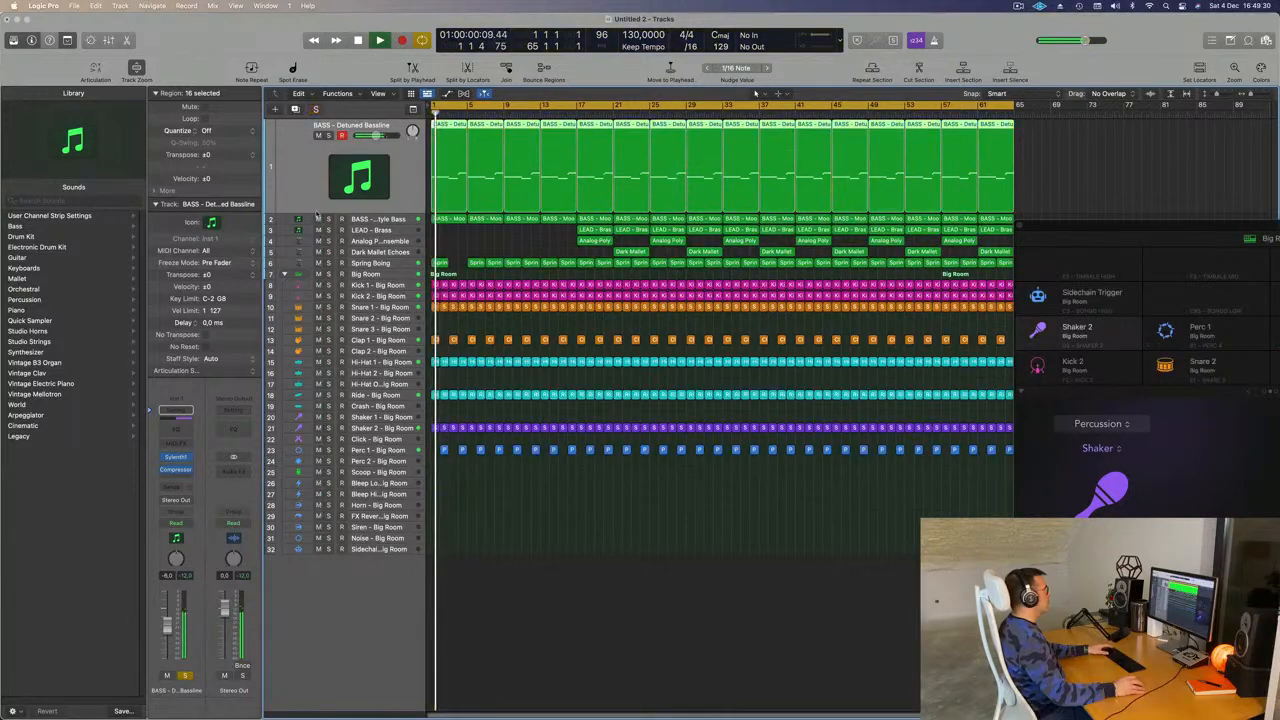
pyautogui.click(369, 216)
pyautogui.click(318, 147)
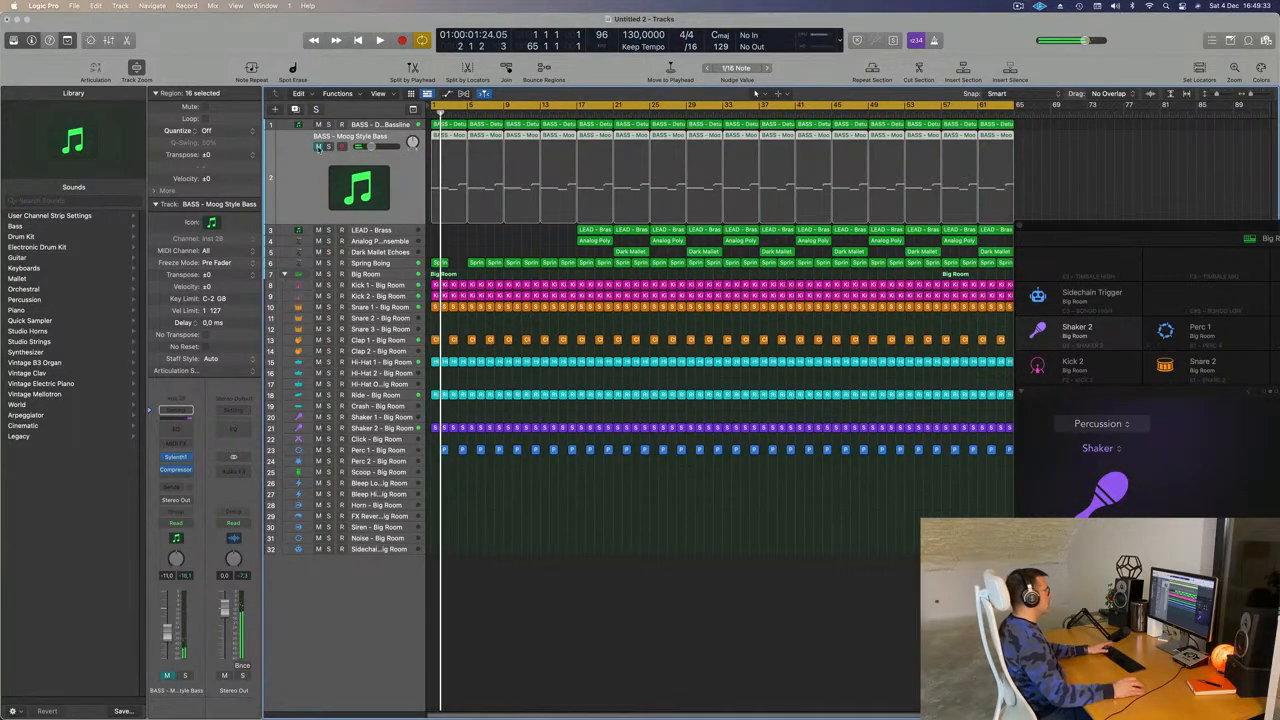
pyautogui.click(318, 147)
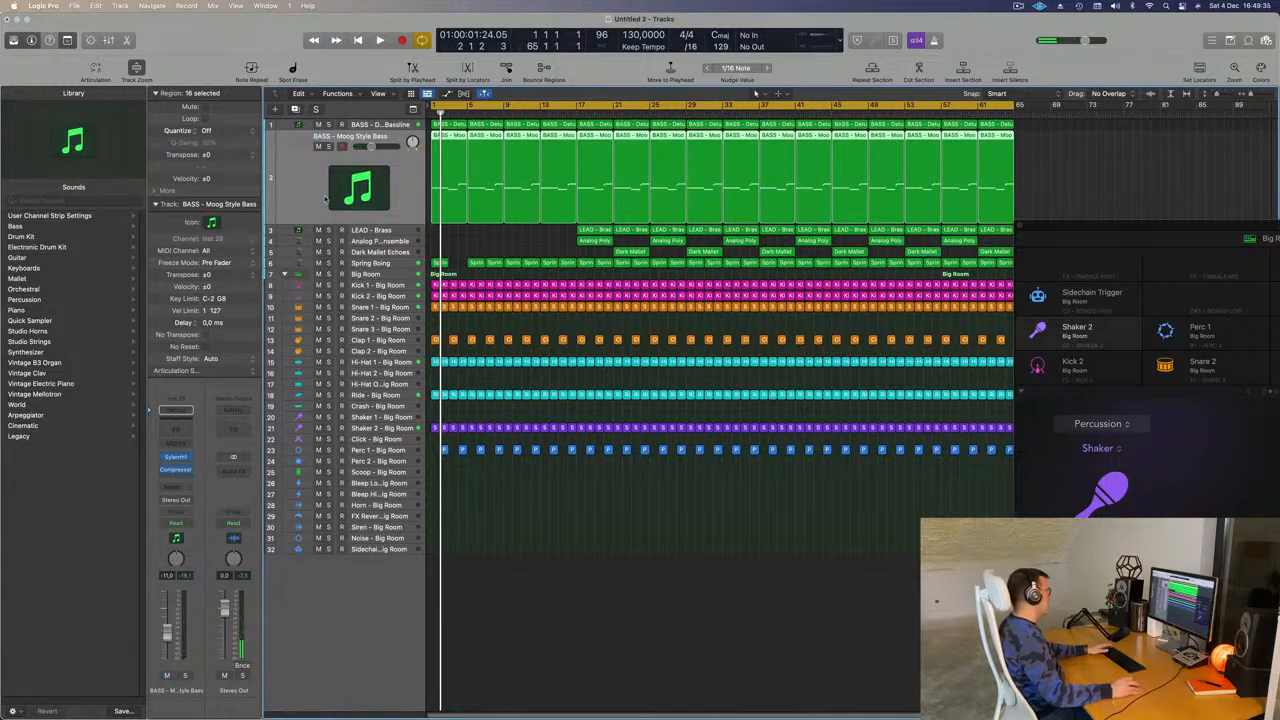
# Set the BASS - Moog Style Bass track's automation mode to Touch and open its Sylenth1 instrument for a cutoff test
pyautogui.click(177, 523)
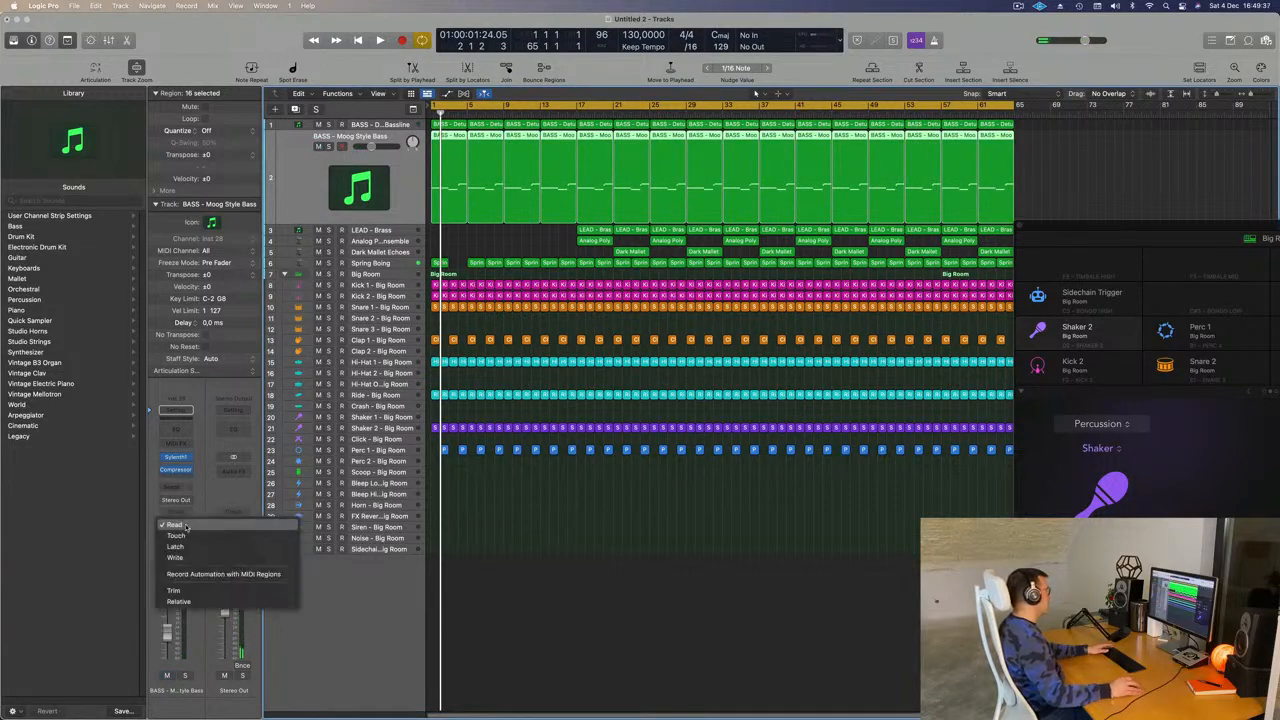
pyautogui.click(178, 540)
pyautogui.click(175, 457)
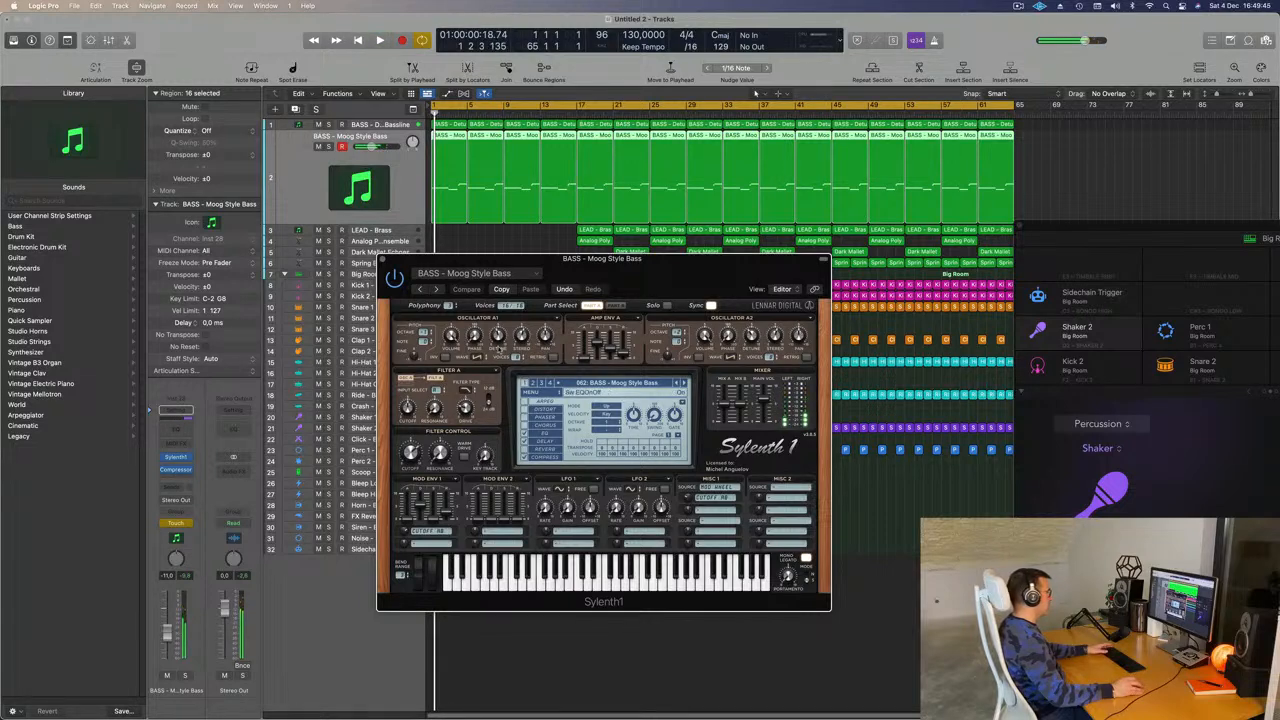
pyautogui.press('space')
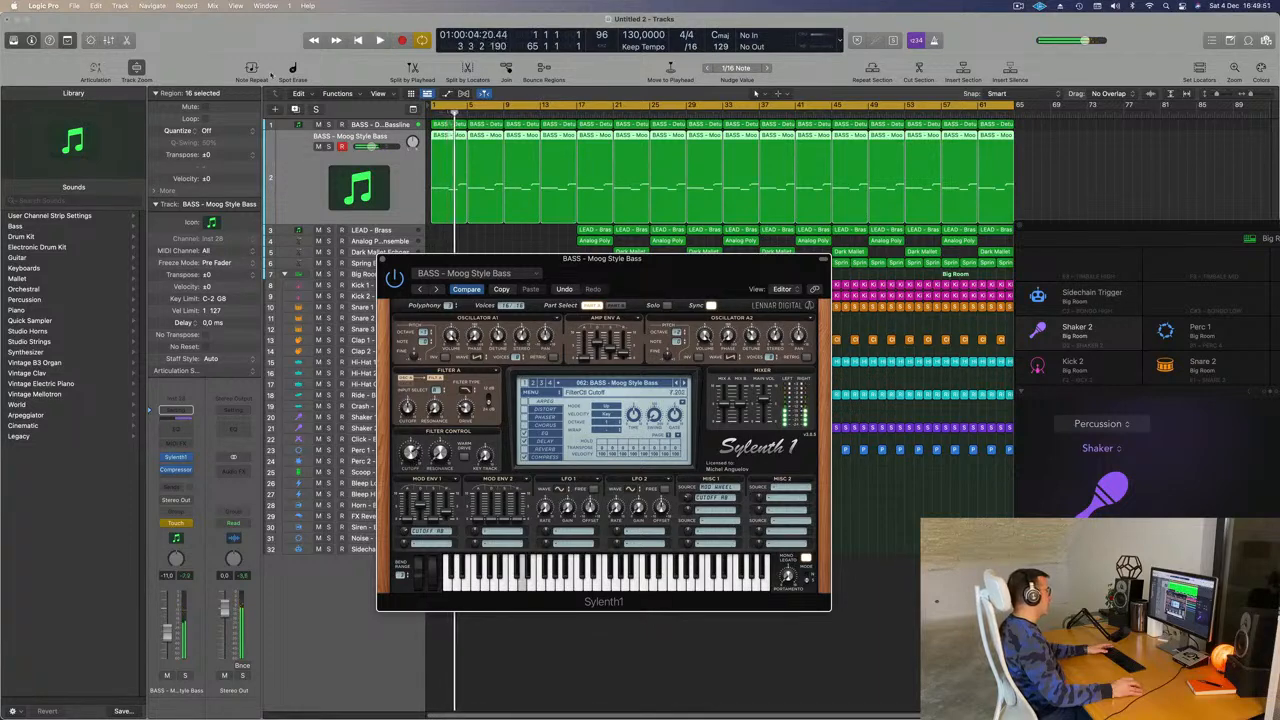
# Show track automation and record a Sylenth1 FilterCtl Cutoff movement on the BASS - Moog Style Bass track
pyautogui.press('space')
pyautogui.click(299, 170)
pyautogui.press('a')
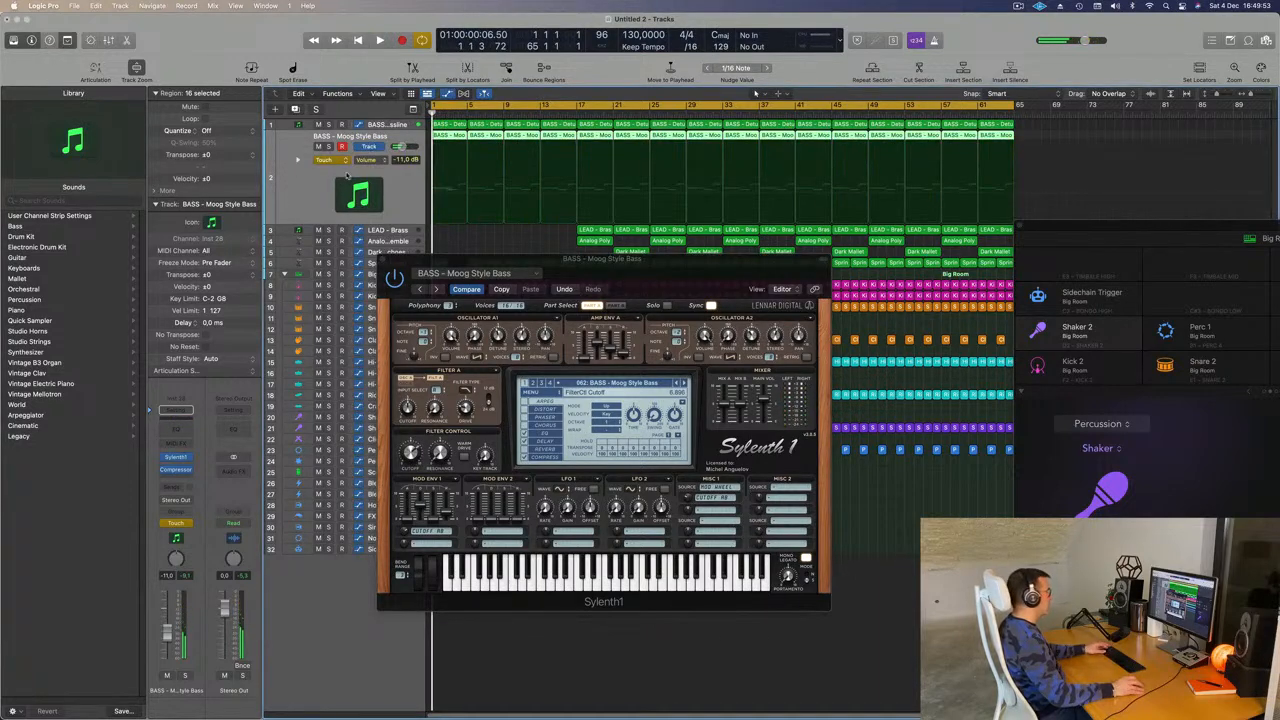
pyautogui.click(343, 162)
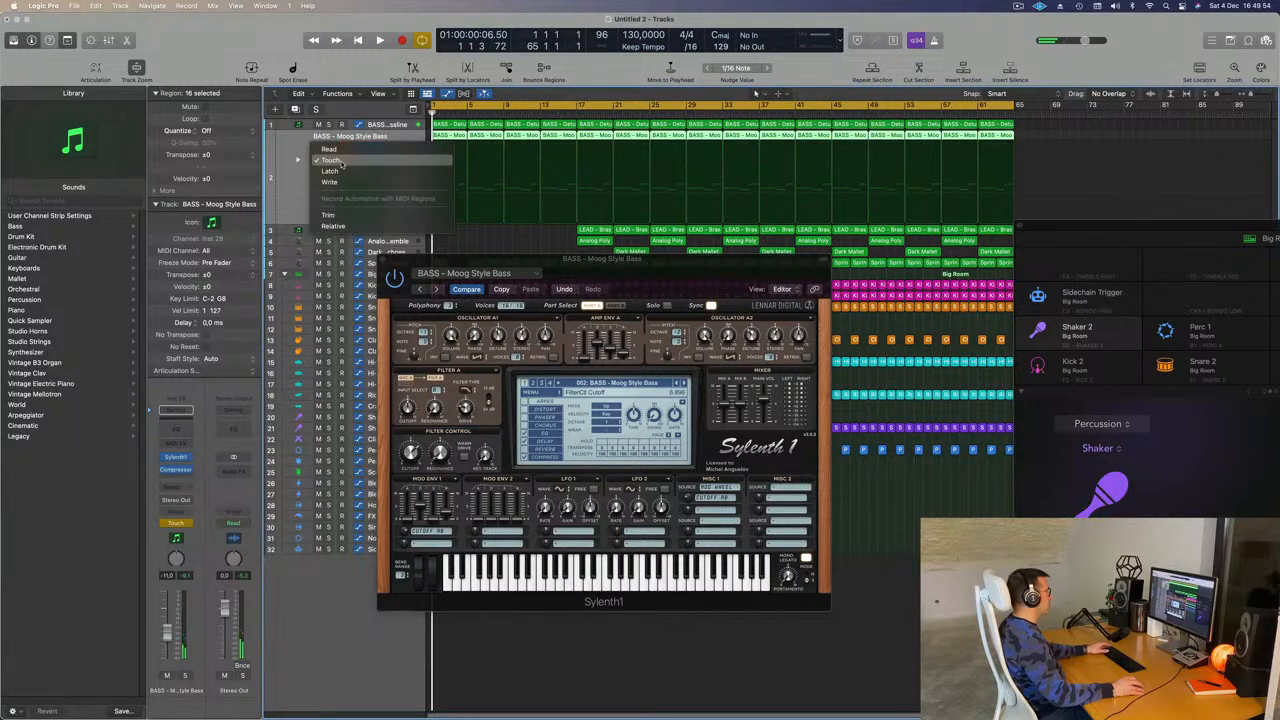
pyautogui.click(301, 203)
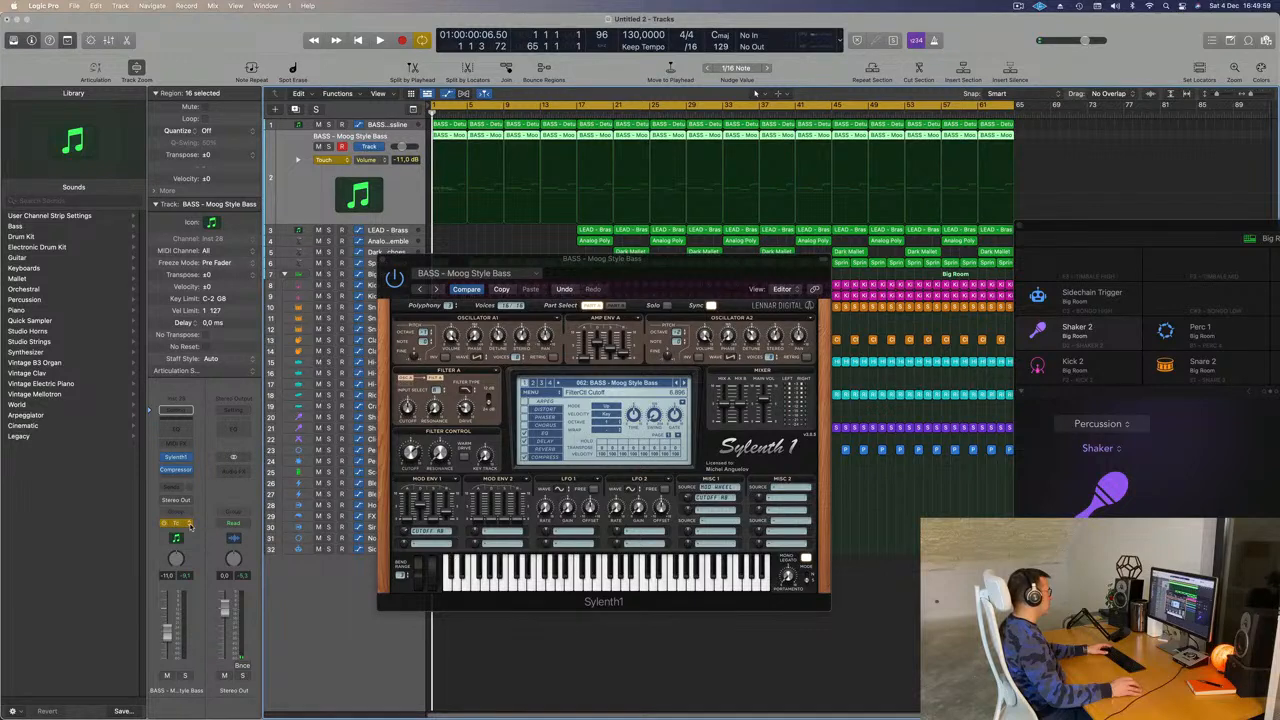
pyautogui.press('space')
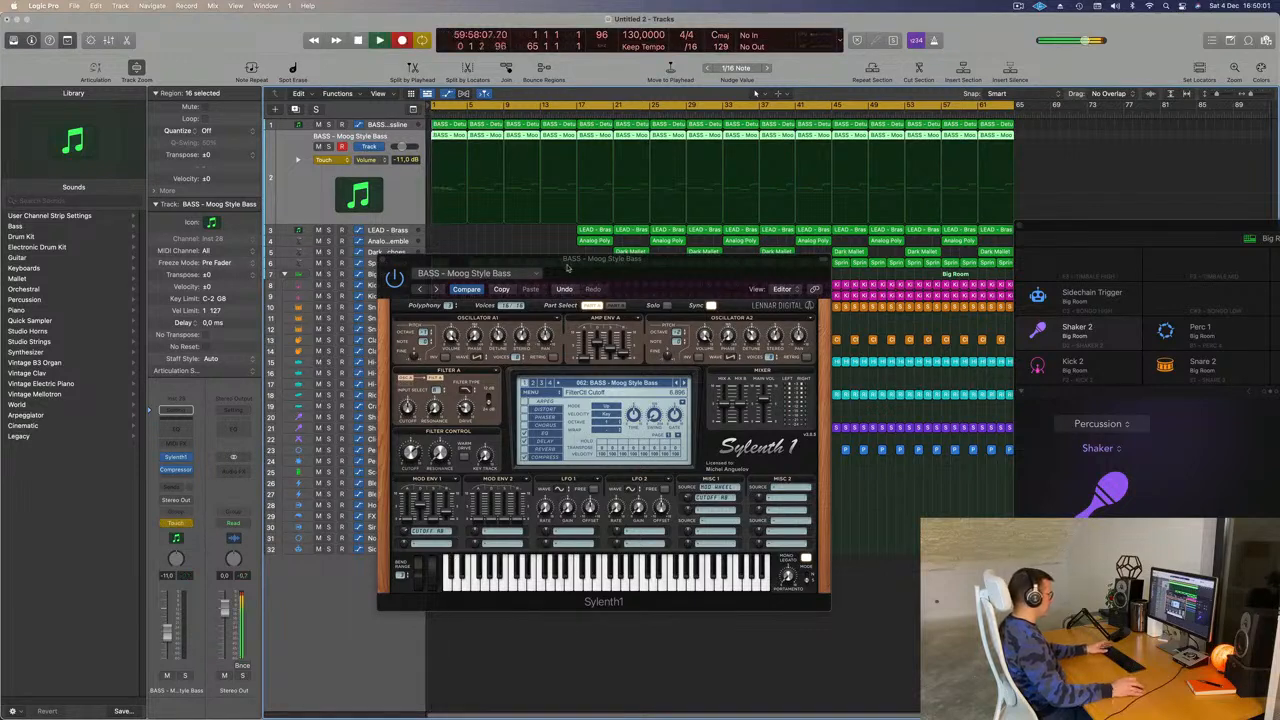
pyautogui.moveTo(574, 268); pyautogui.dragTo(621, 262)
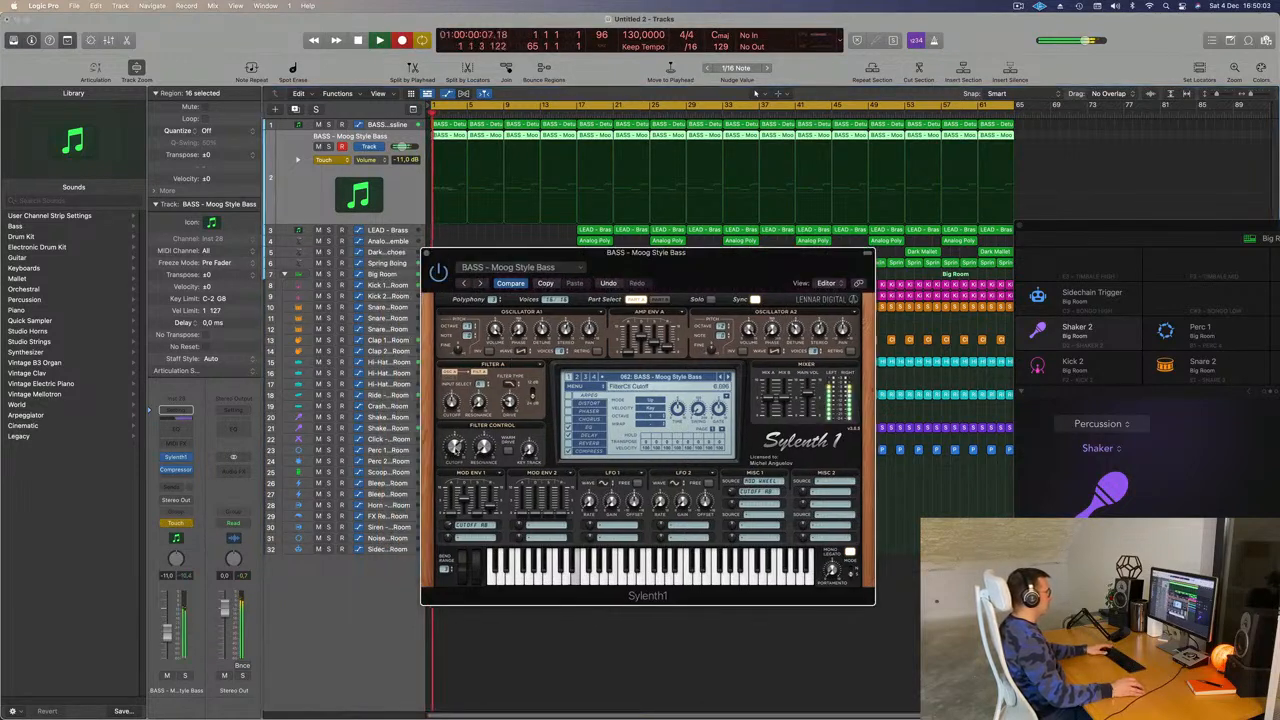
pyautogui.click(426, 252)
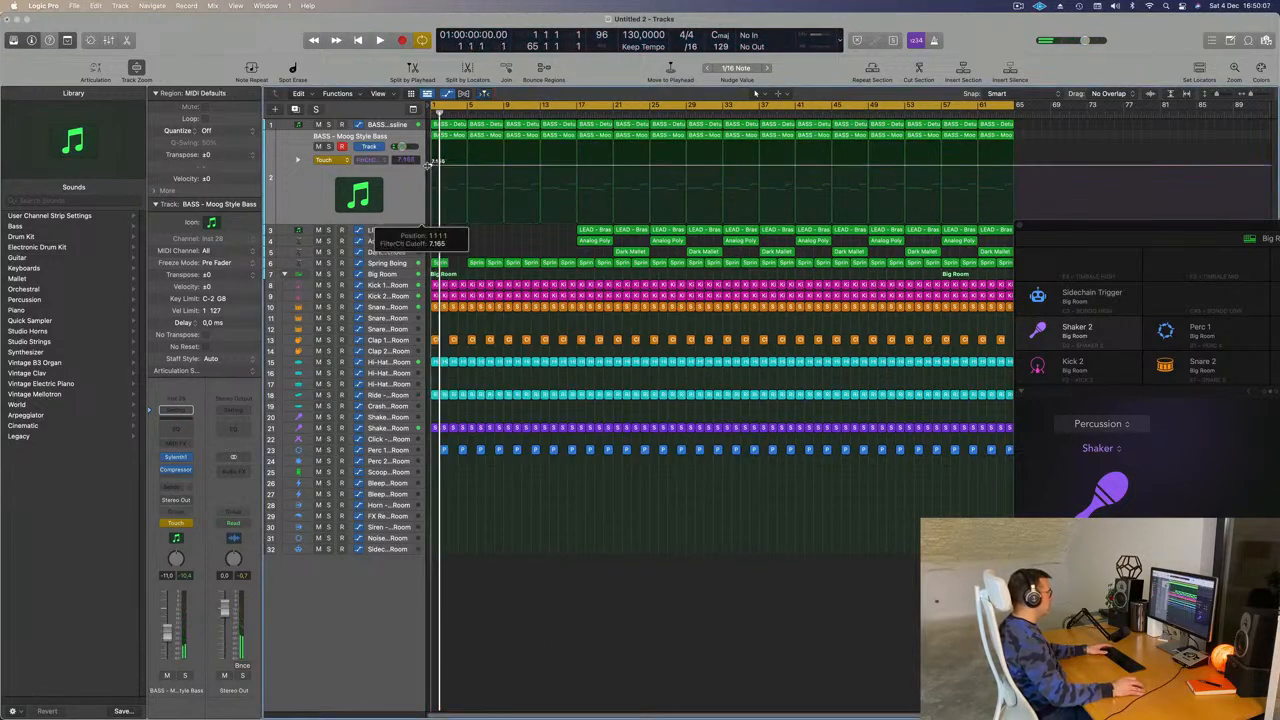
# Return the Moog bass automation to Read and draw rising filter cutoff ramps over bars 1–5 and 5–9, dropping back after each
pyautogui.press('space')
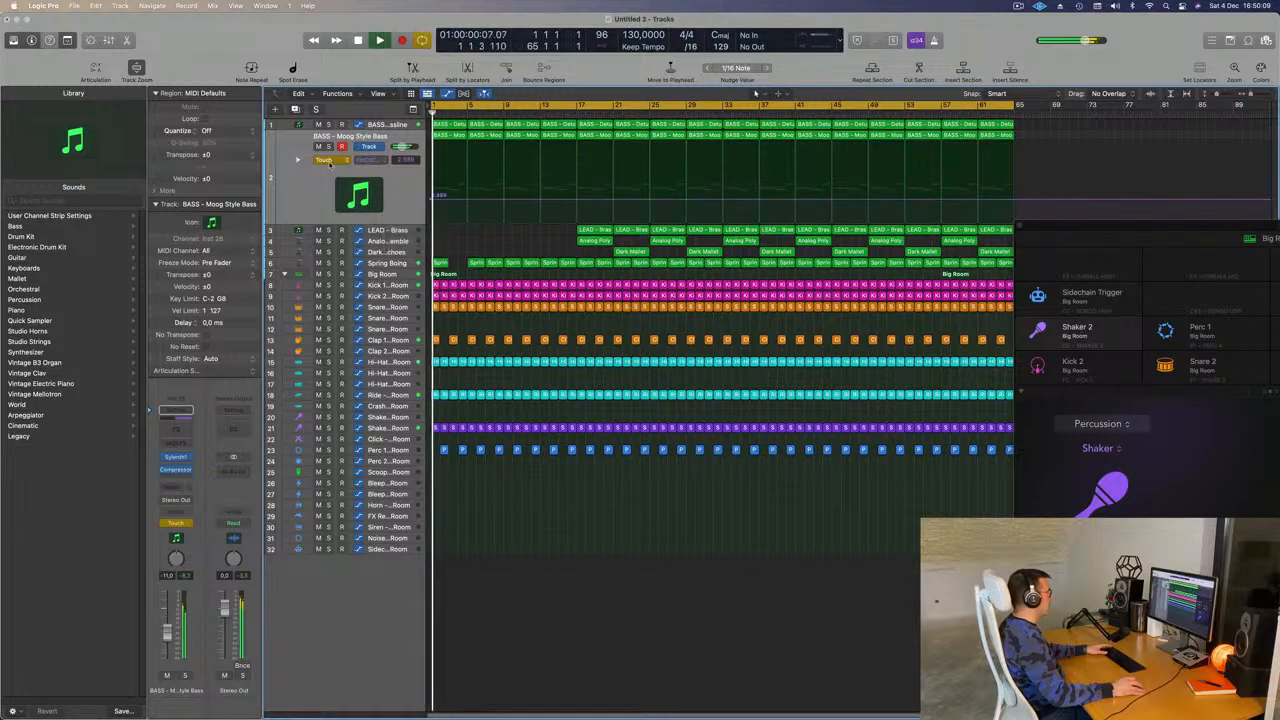
pyautogui.click(330, 160)
pyautogui.click(329, 149)
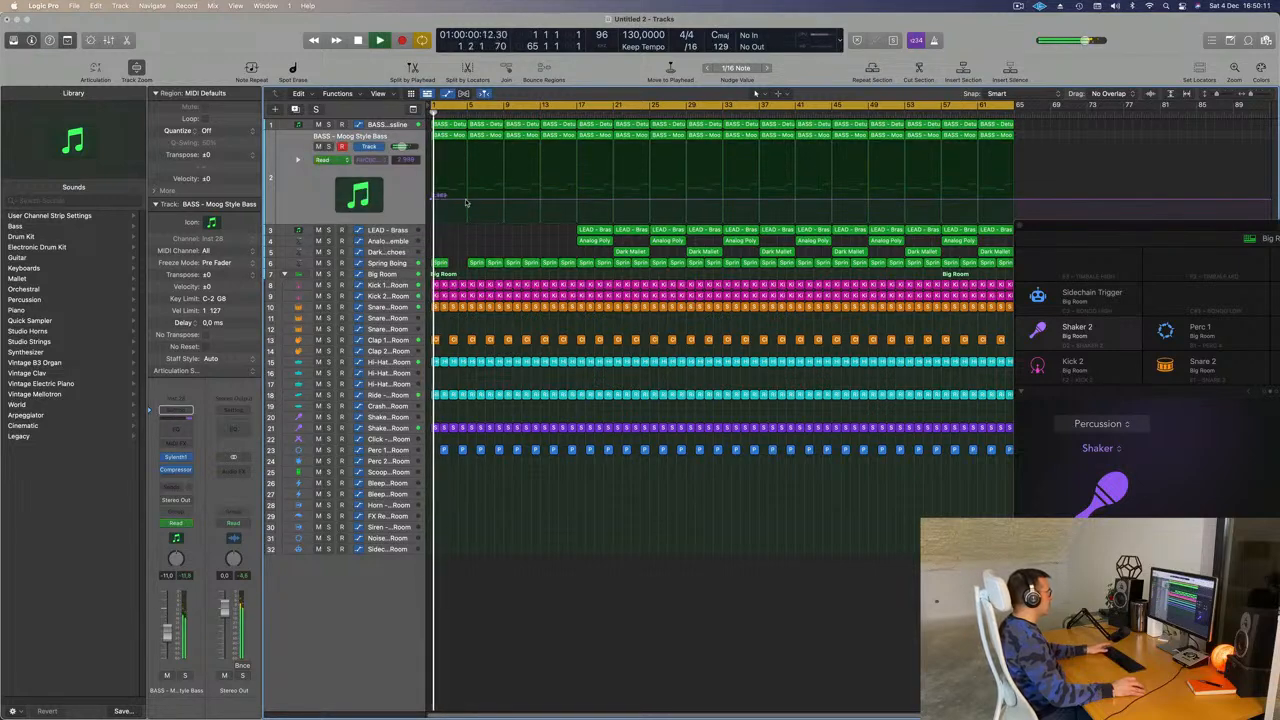
pyautogui.moveTo(438, 197); pyautogui.dragTo(432, 208)
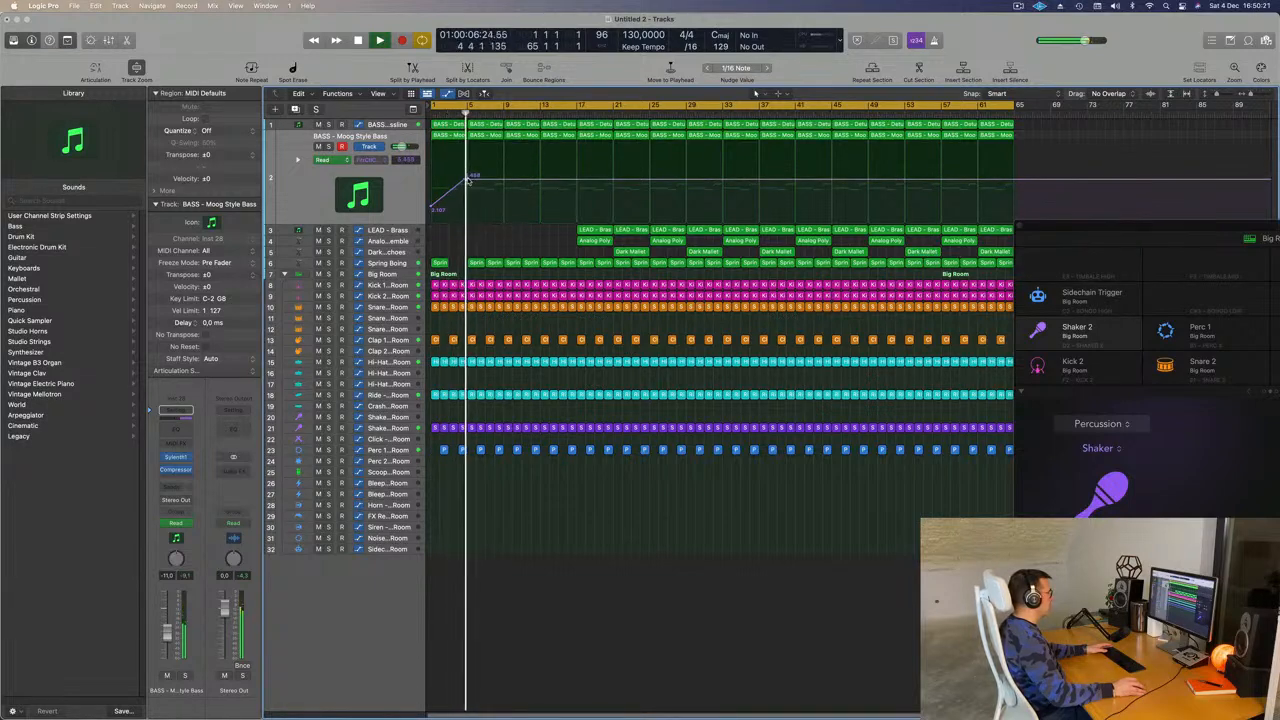
pyautogui.press('space')
pyautogui.press('space')
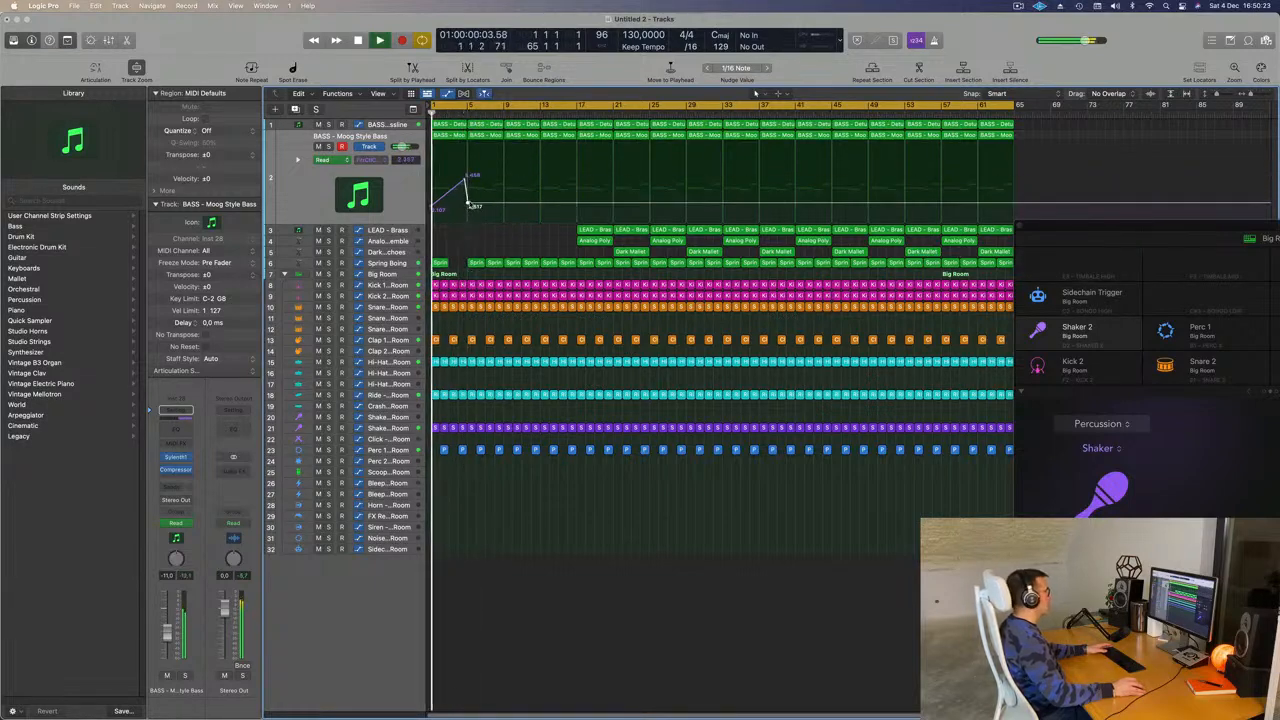
pyautogui.click(467, 204)
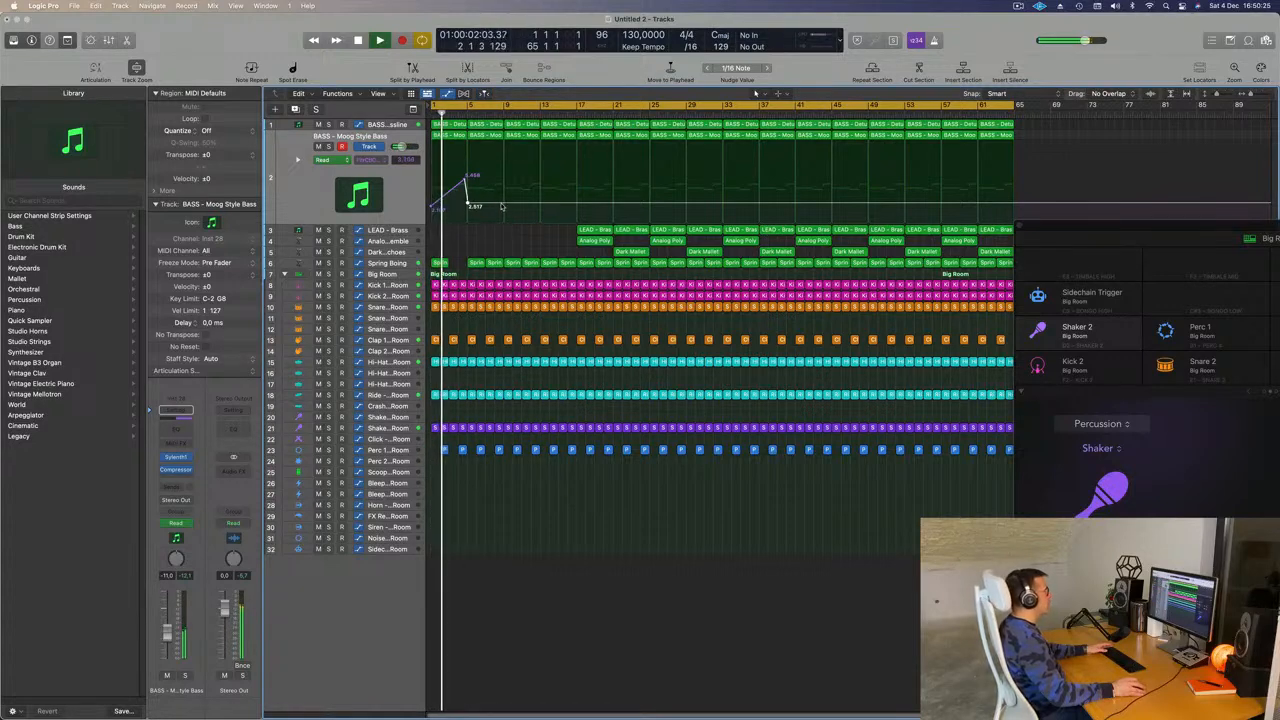
pyautogui.moveTo(500, 204)
pyautogui.mouseDown()
pyautogui.moveTo(505, 172)
pyautogui.moveTo(507, 211)
pyautogui.mouseUp()
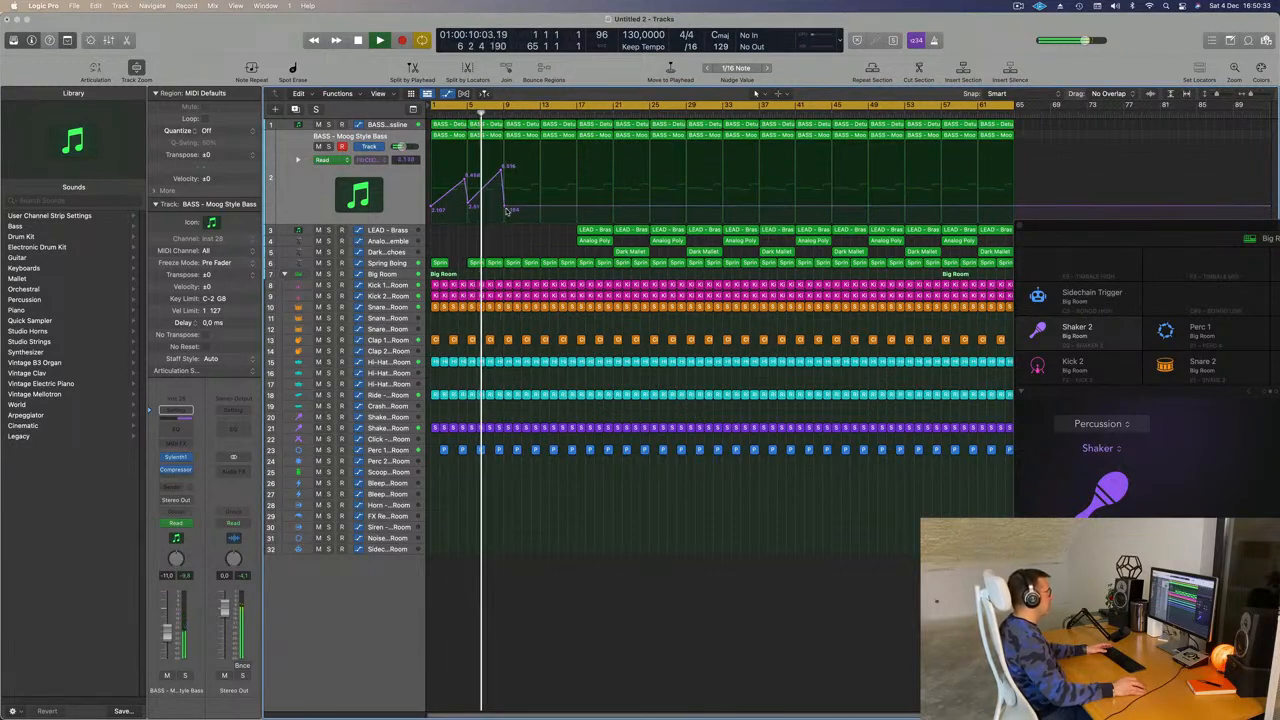
# Move the Analog Poly Ensemble region from bar 17 to bar 9 and add a marker near the start of the arrangement
pyautogui.click(594, 242)
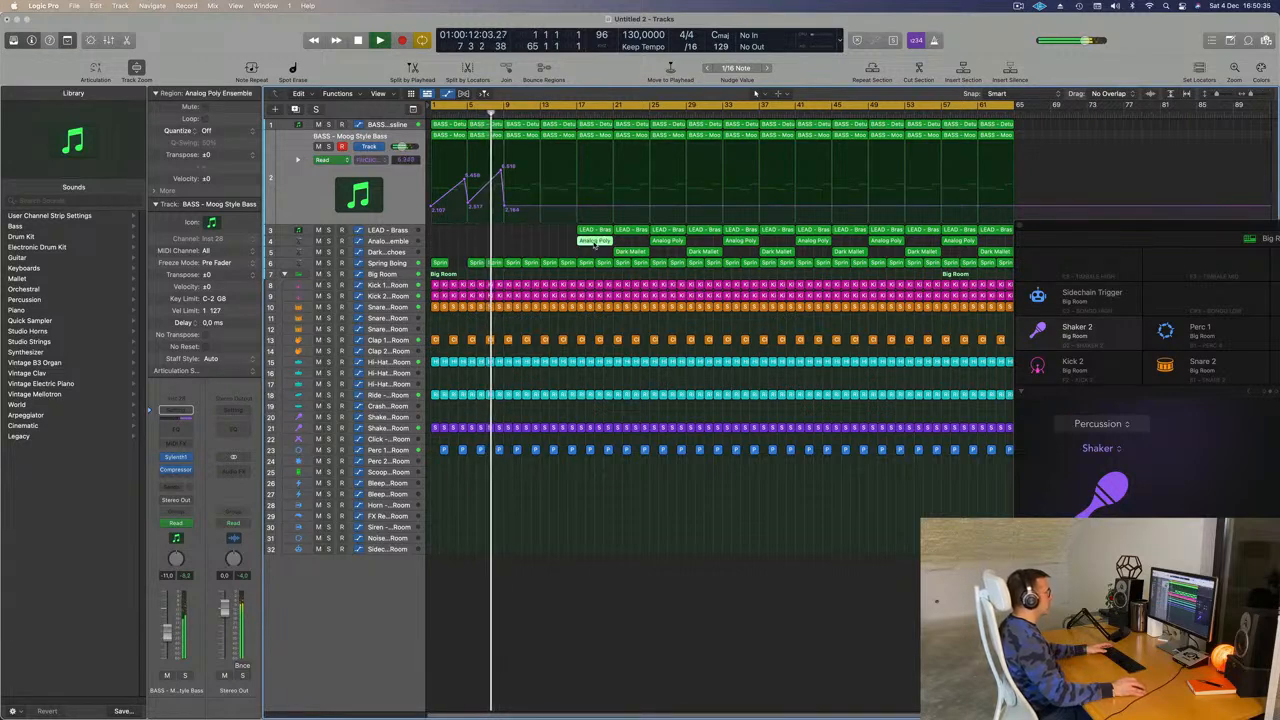
pyautogui.moveTo(594, 244); pyautogui.dragTo(483, 248)
pyautogui.press('super+Left')
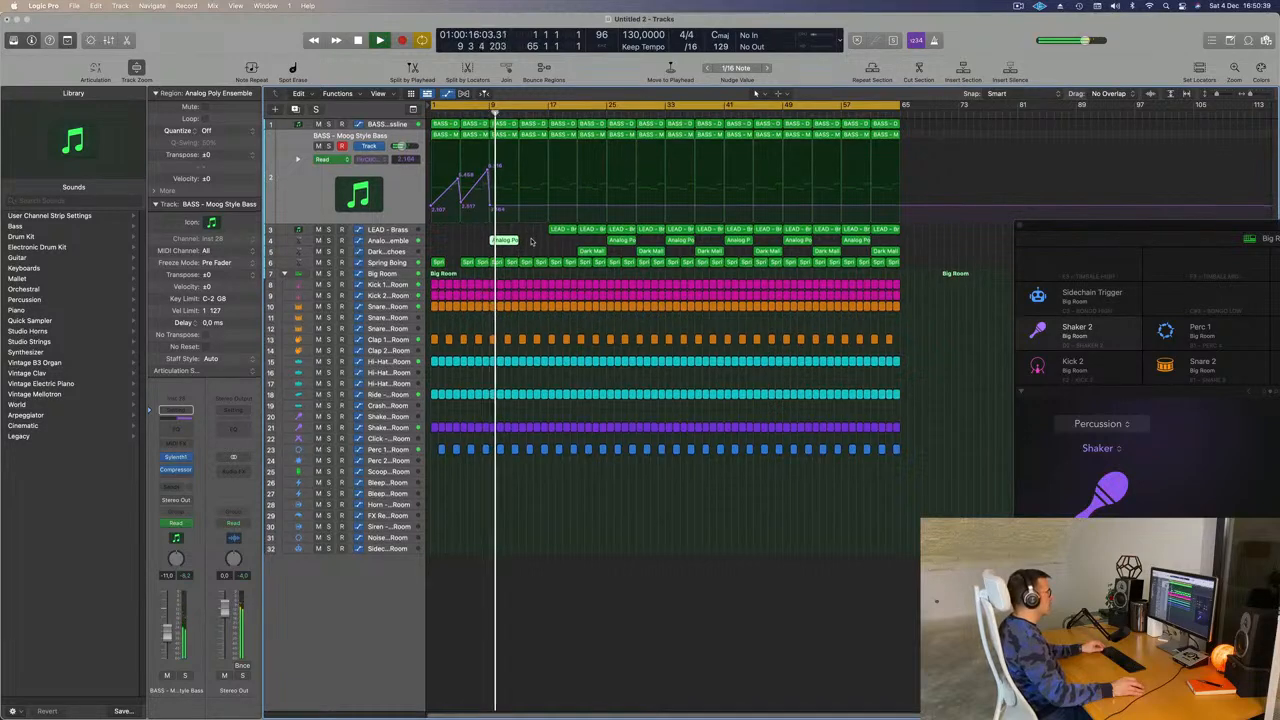
pyautogui.press("alt+'")
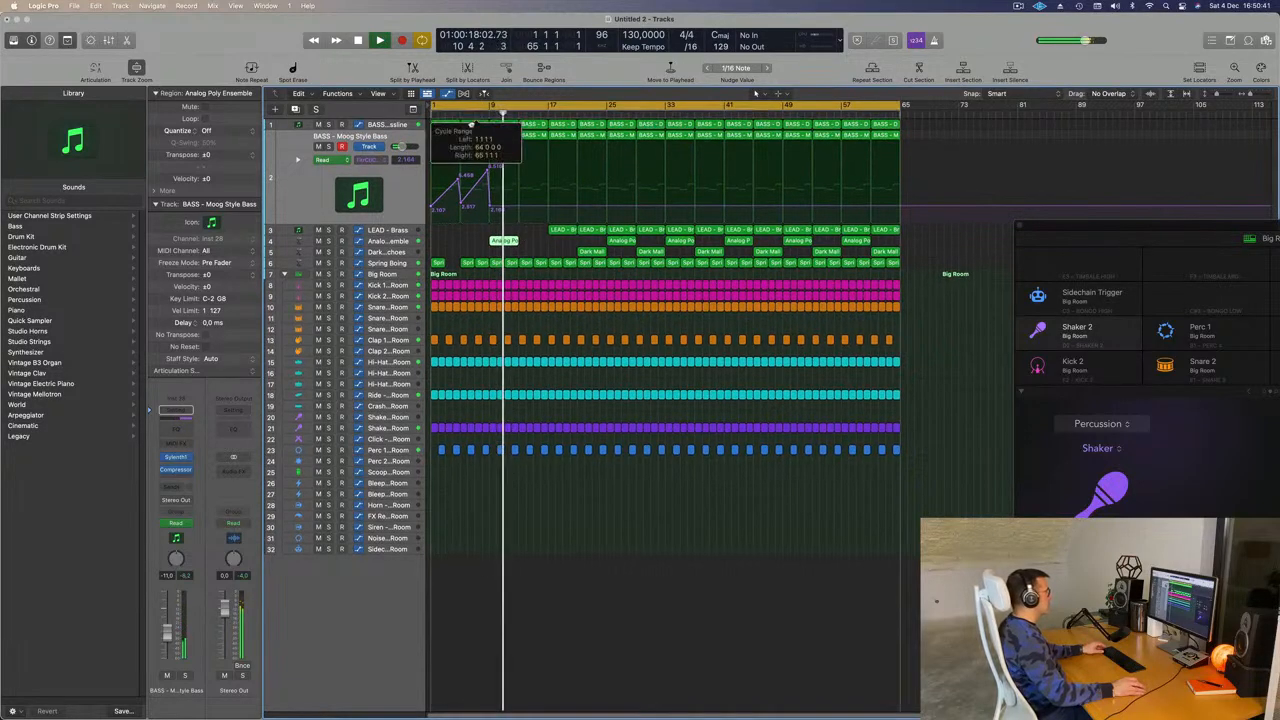
# Remove the Analog Poly Ensemble region at bar 9 and place a copy of the bar 17 LEAD - Brass region there
pyautogui.press('space')
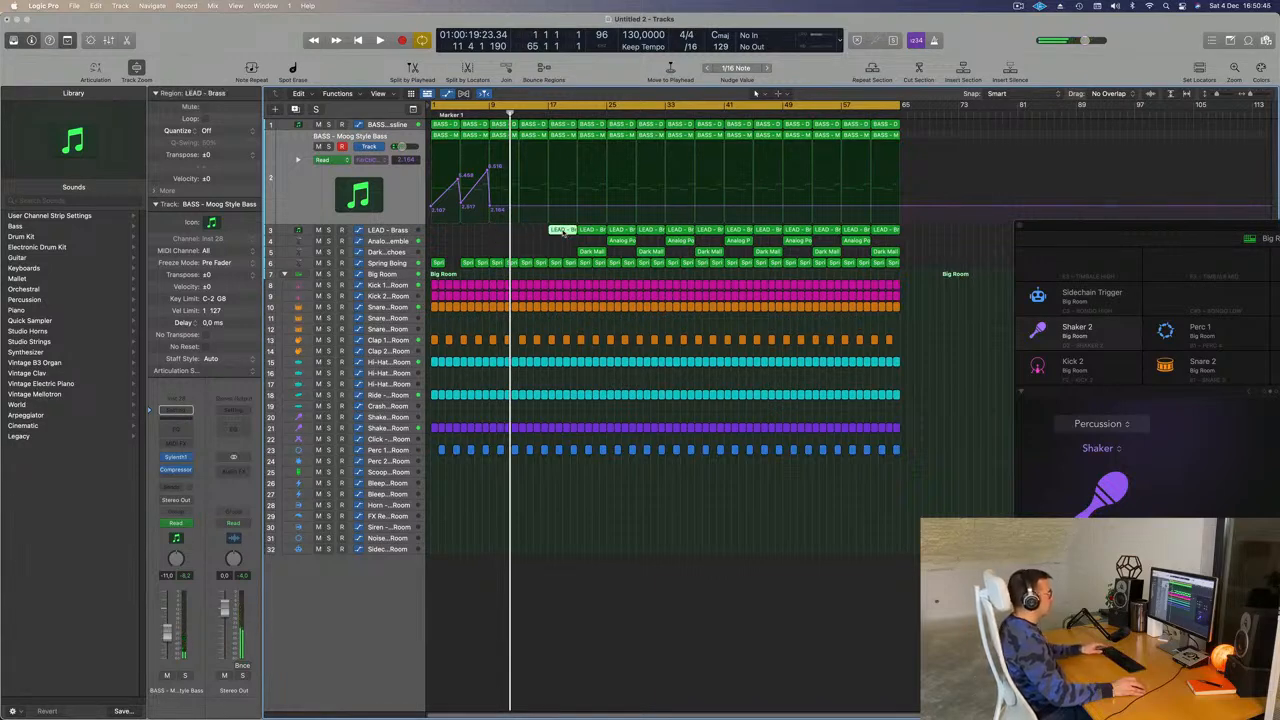
pyautogui.press('space')
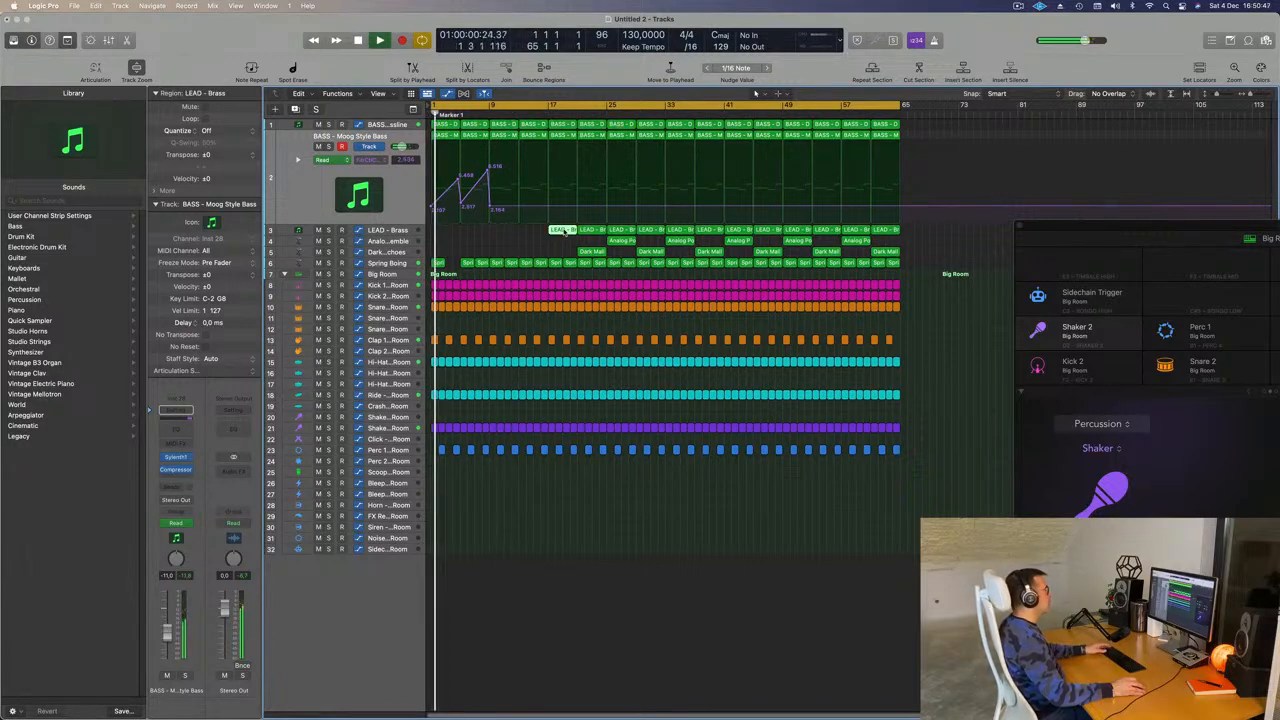
pyautogui.keyDown('alt'); pyautogui.moveTo(563, 230); pyautogui.dragTo(504, 234); pyautogui.keyUp('alt')
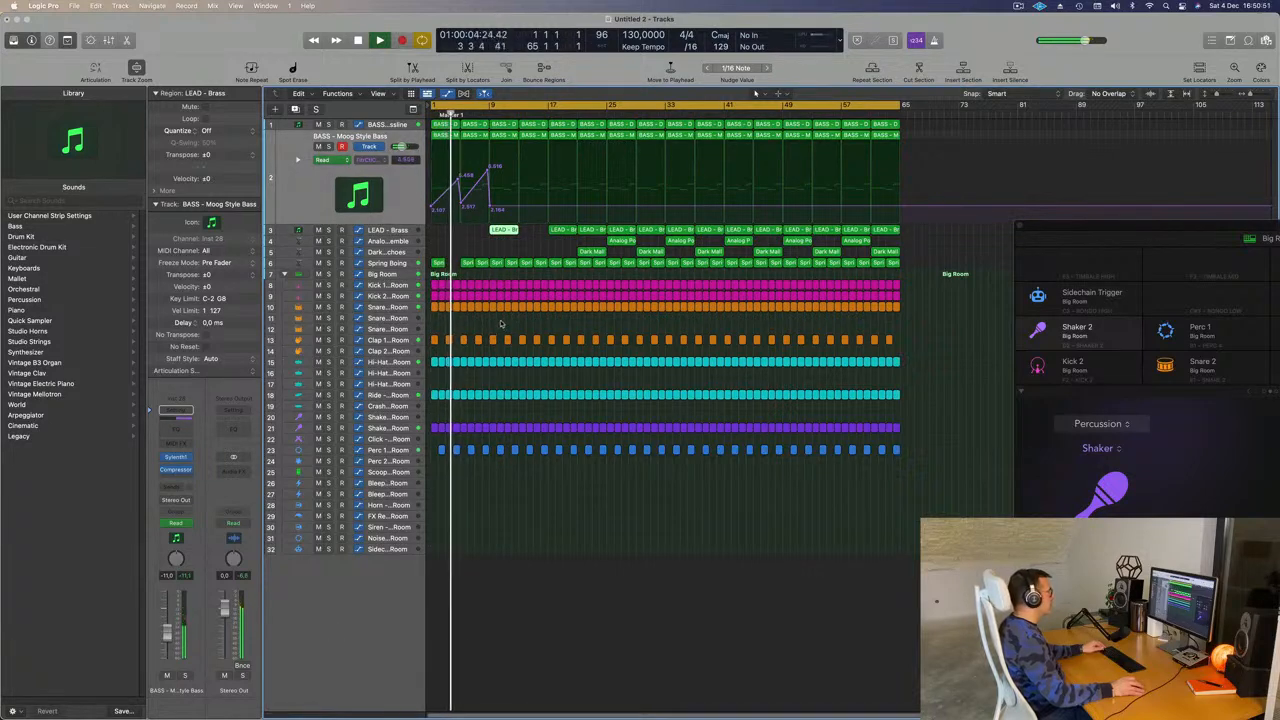
# Delete the Snare 1, Clap 1, Hi-Hat 1, Ride, Shaker 2 and Perc 1 regions in bars 9–12
pyautogui.moveTo(490, 322); pyautogui.dragTo(513, 312)
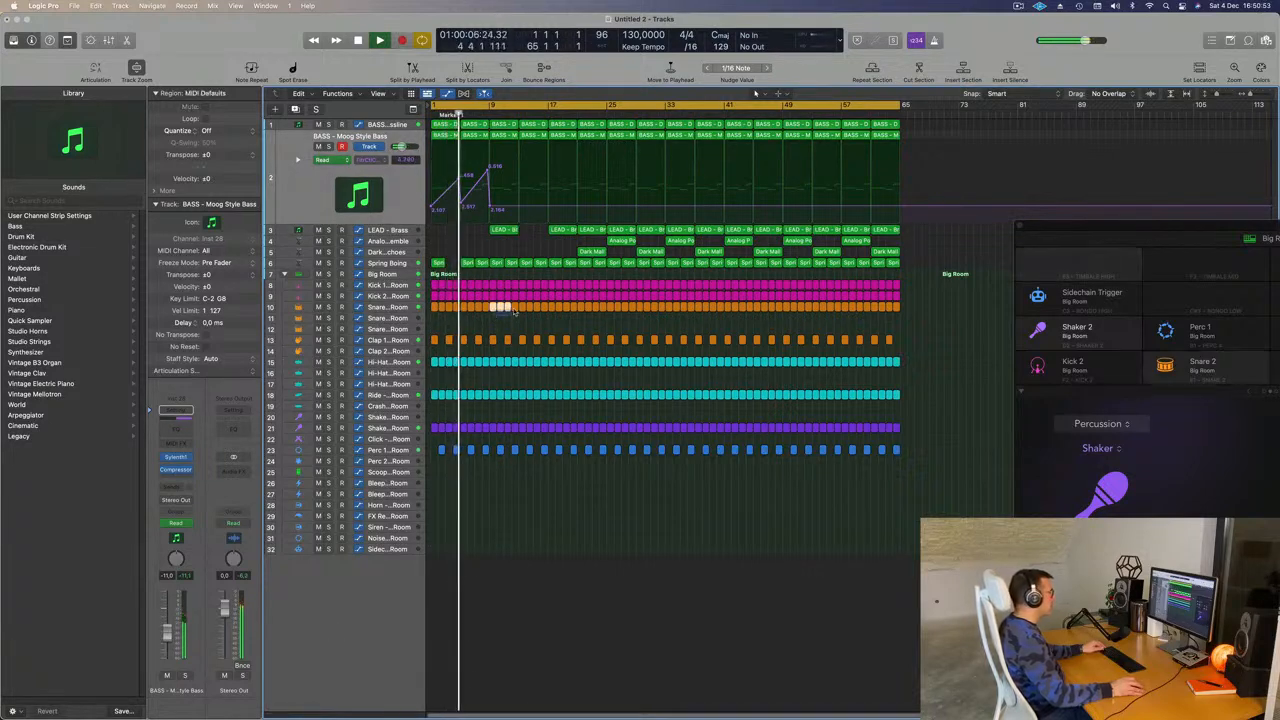
pyautogui.press('Delete')
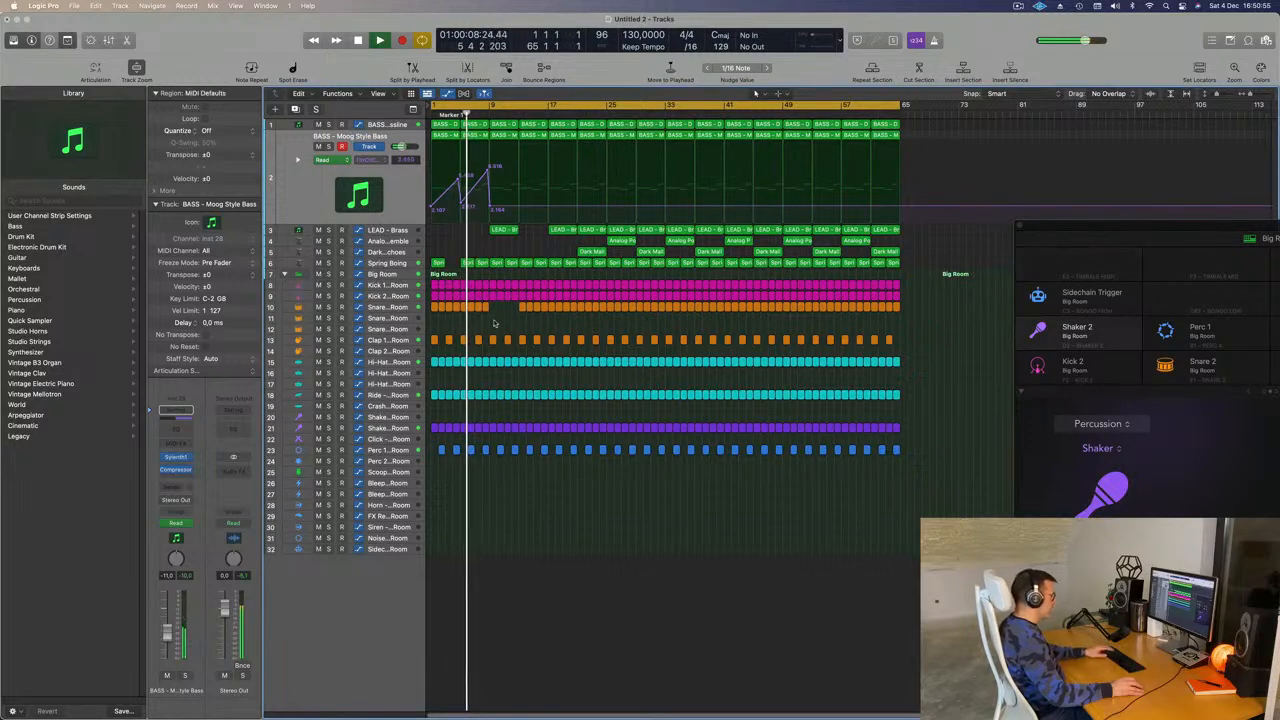
pyautogui.moveTo(491, 325); pyautogui.dragTo(515, 536)
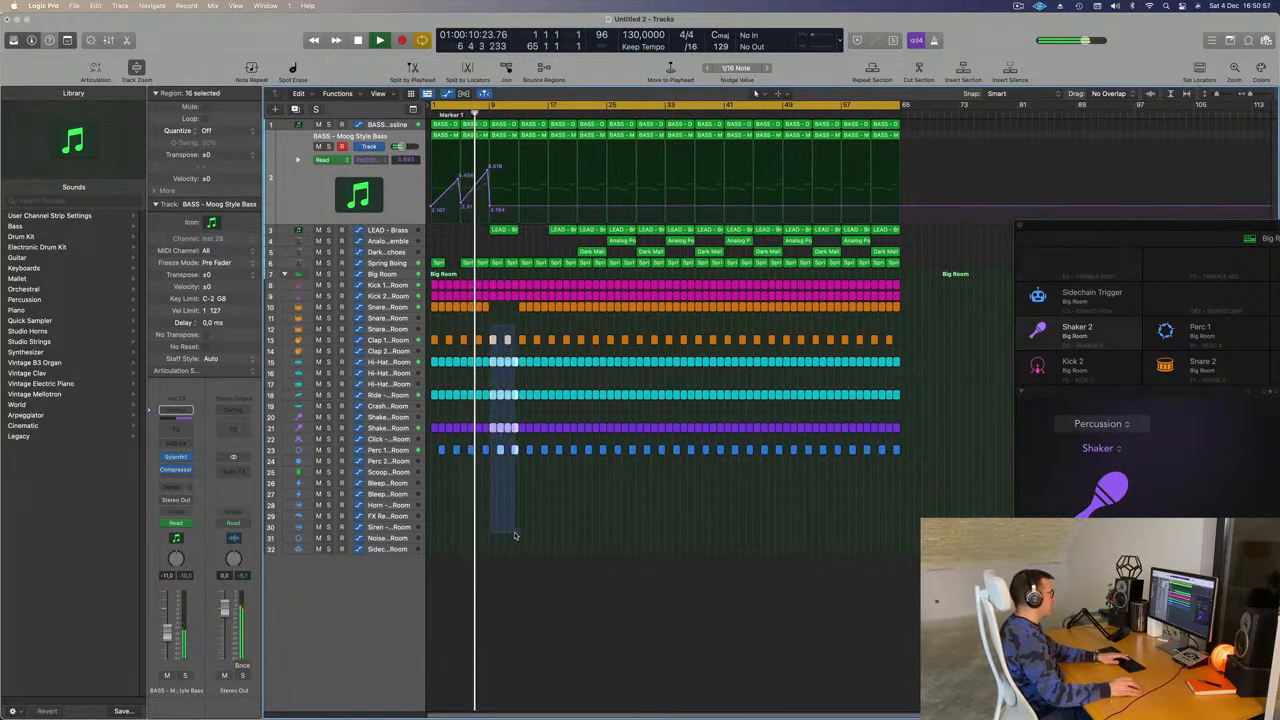
pyautogui.press('Delete')
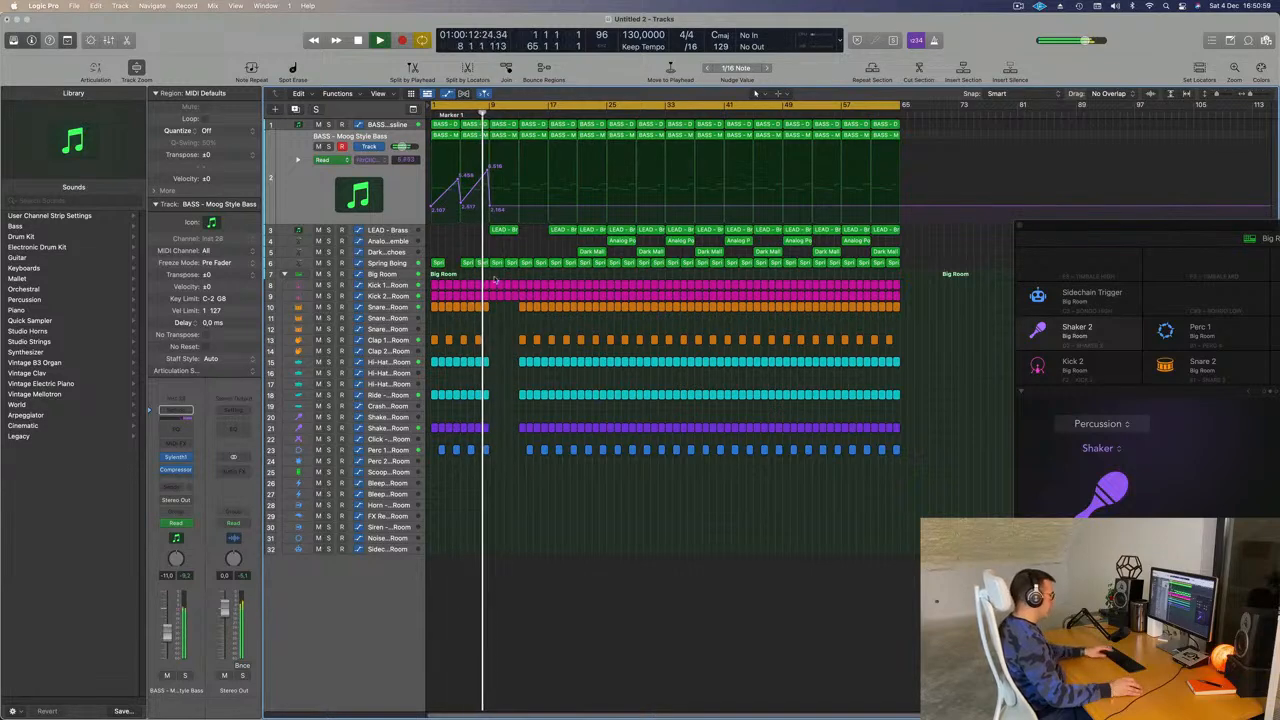
# Delete the Snare 1, Clap 1, Hi-Hat 1, Ride, Shaker 2 and Perc 1 regions in bars 13–16 and replay the intro
pyautogui.press('super+Right')
pyautogui.press('super+Right')
pyautogui.press('super+Right')
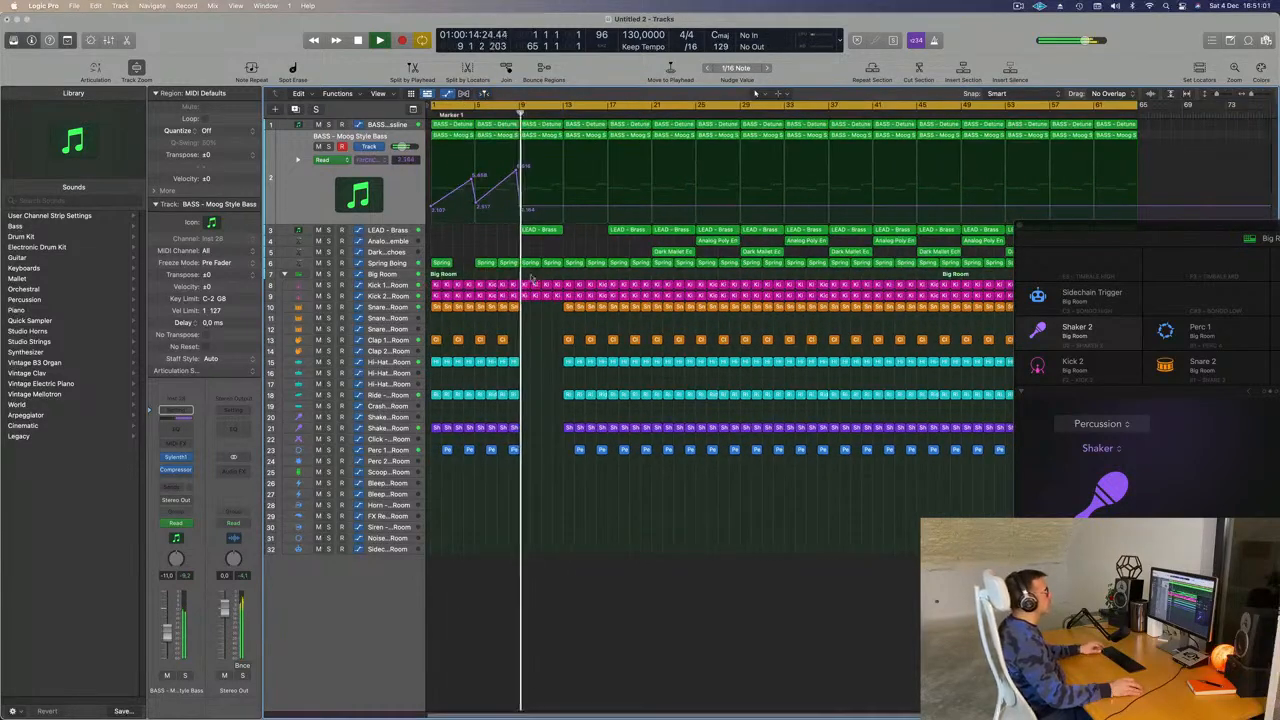
pyautogui.press('super+Left')
pyautogui.press('Down')
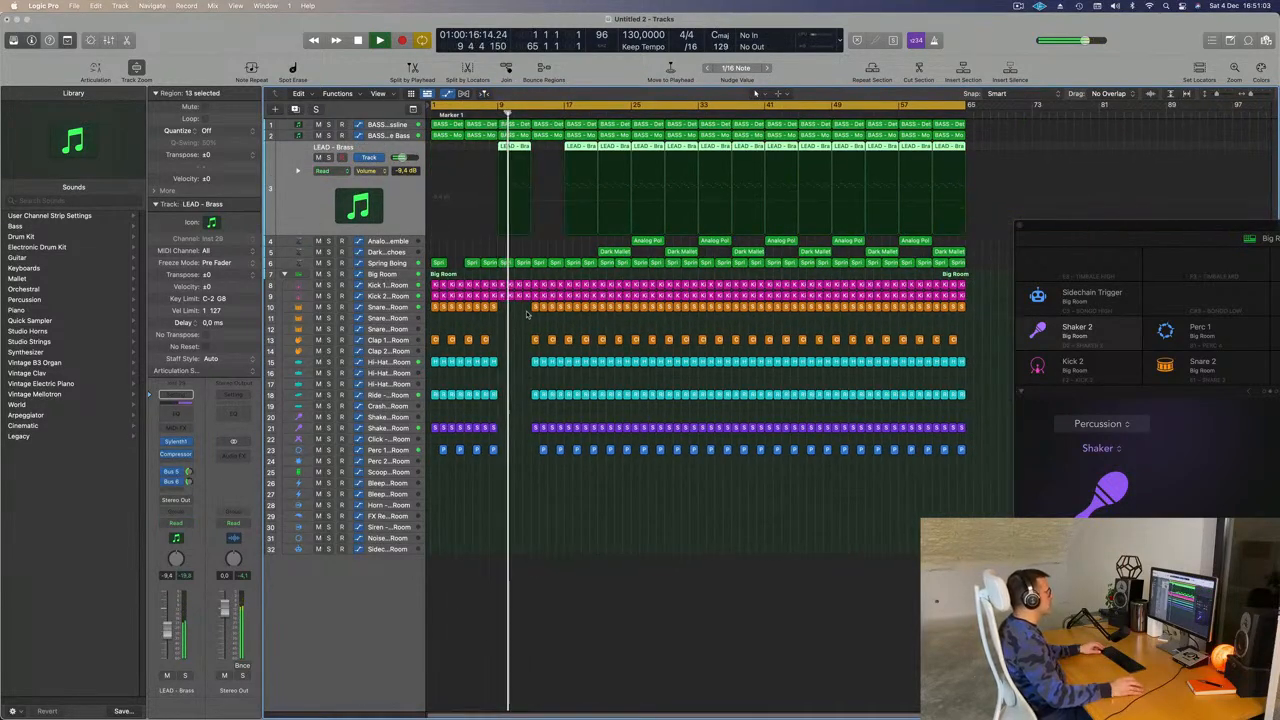
pyautogui.moveTo(527, 301); pyautogui.dragTo(559, 470)
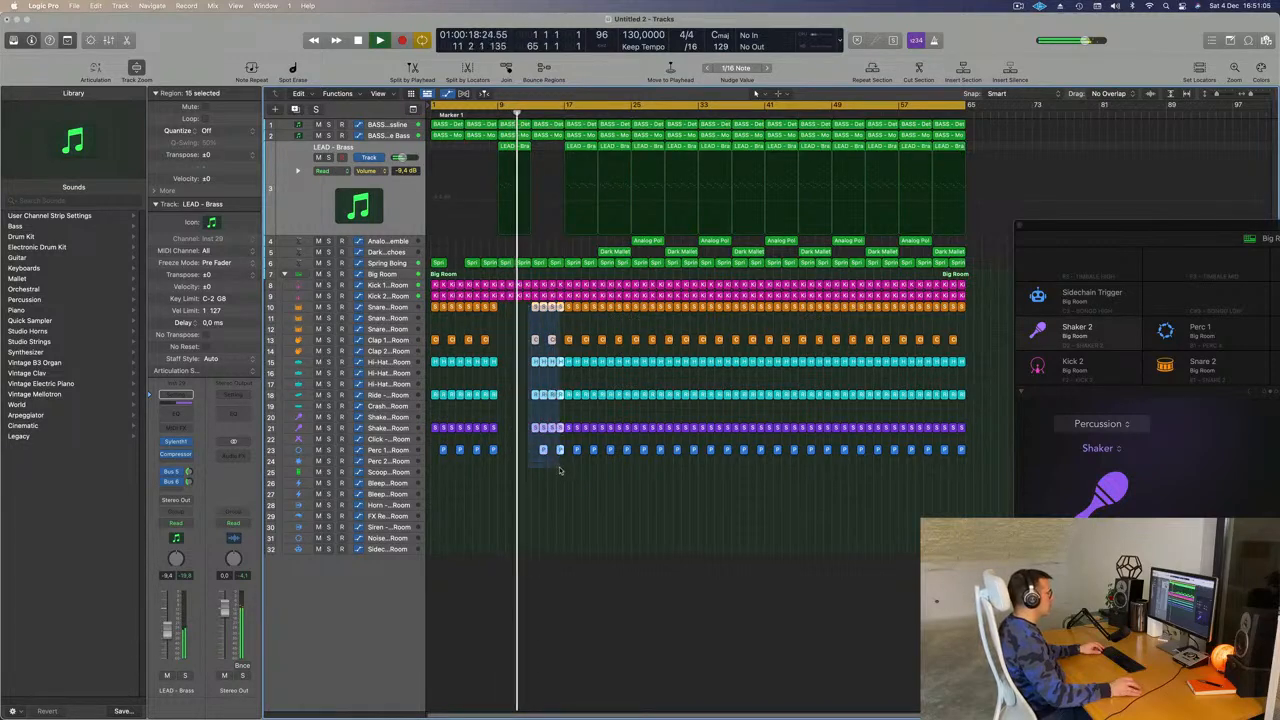
pyautogui.press('Delete')
pyautogui.press('Return')
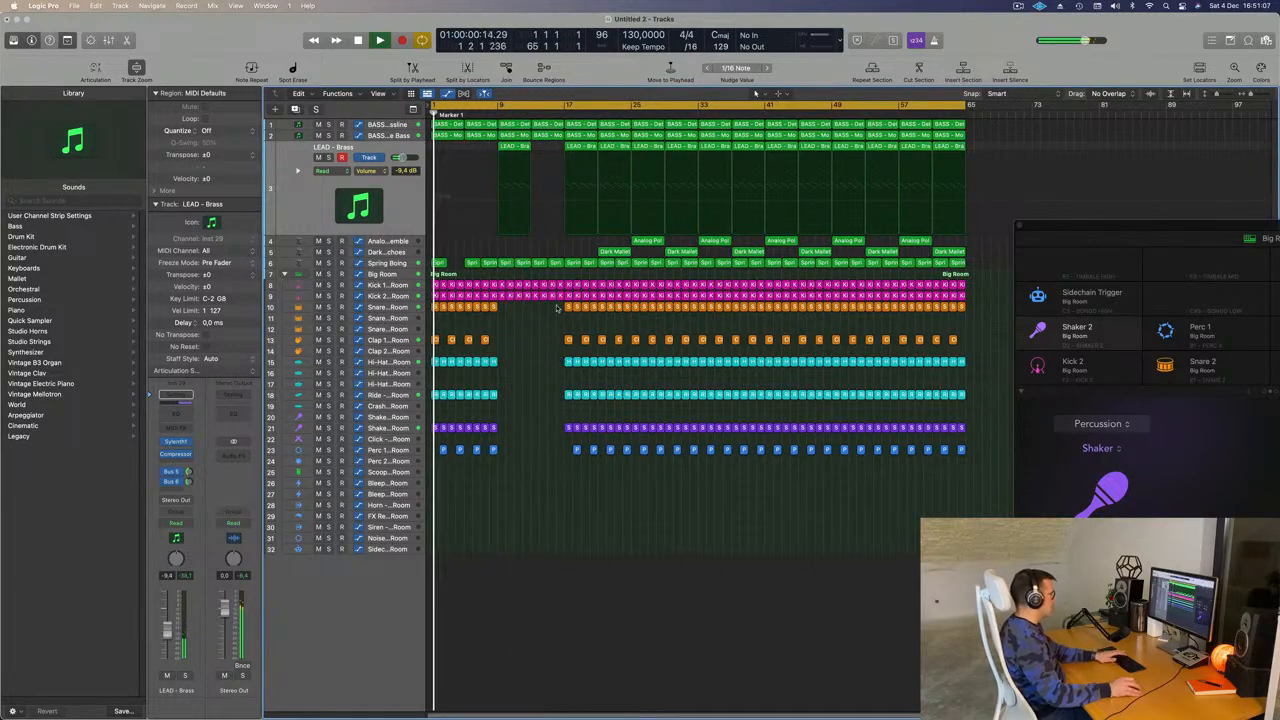
# Remove the Spring Boing regions in bars 9–16 and move the LEAD - Brass region from bar 9 to bar 13
pyautogui.scroll(-1, 517, 488)
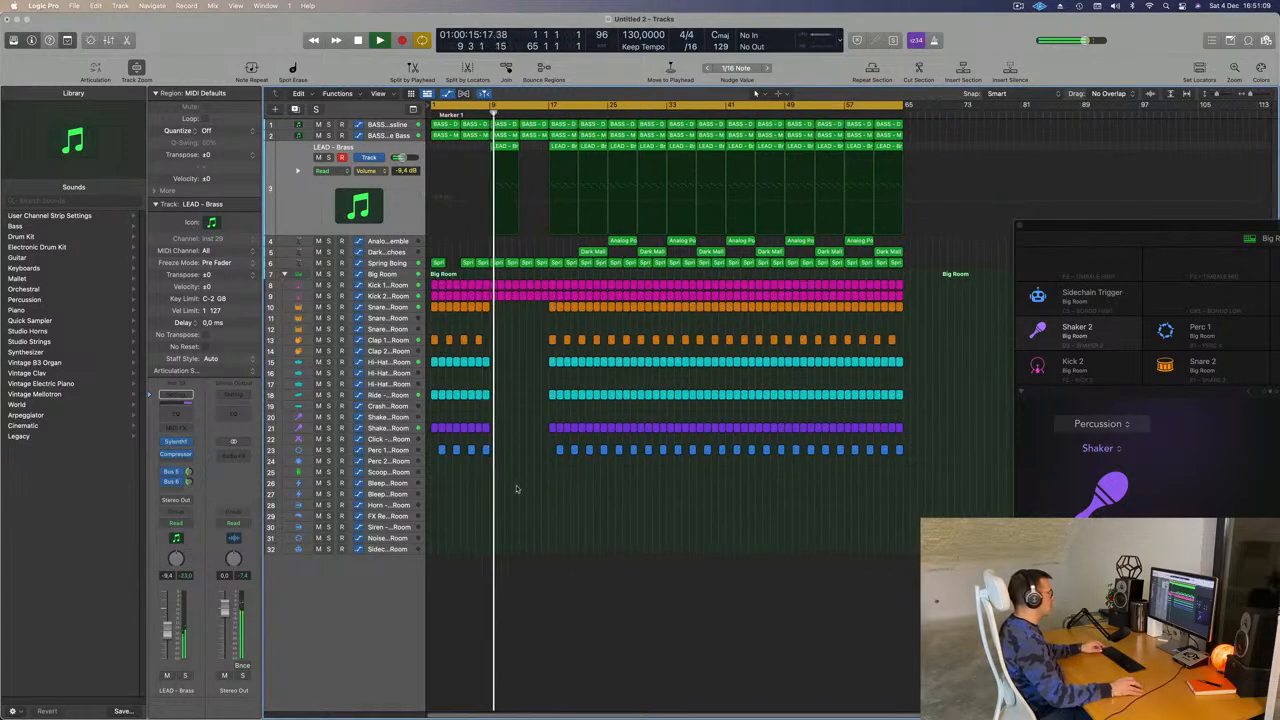
pyautogui.scroll(3, 520, 488)
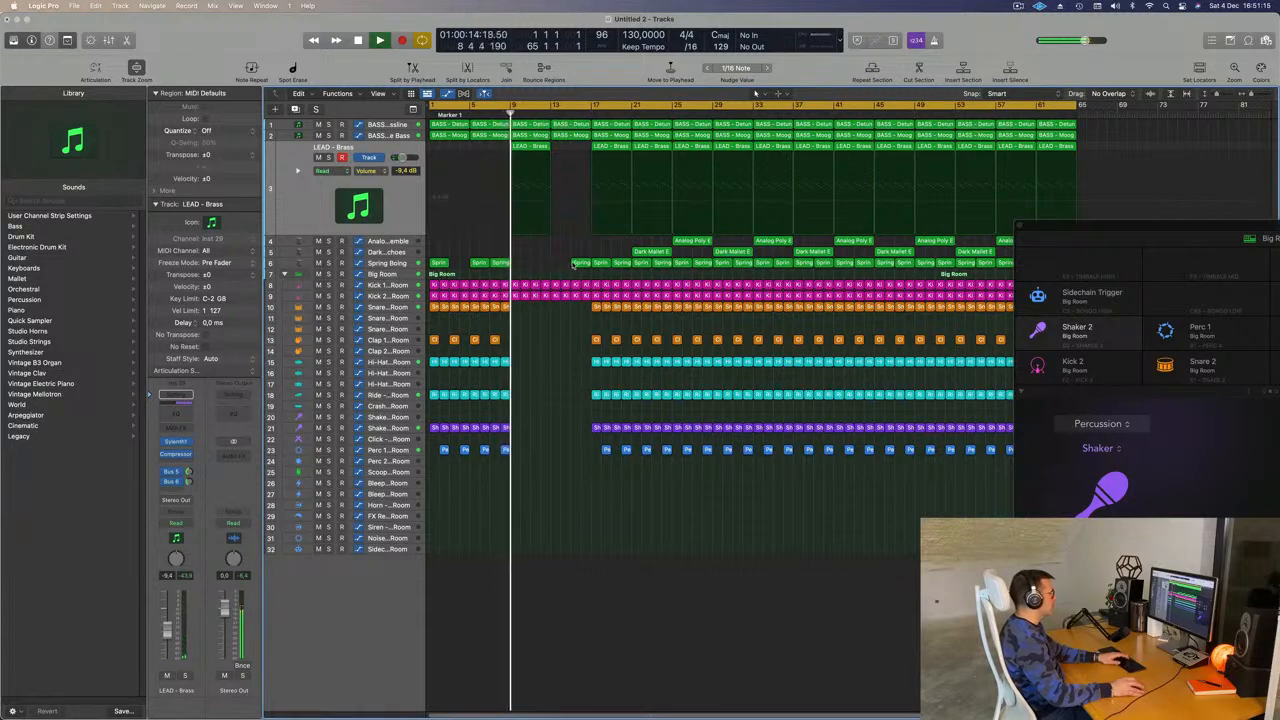
pyautogui.scroll(-2, 549, 160)
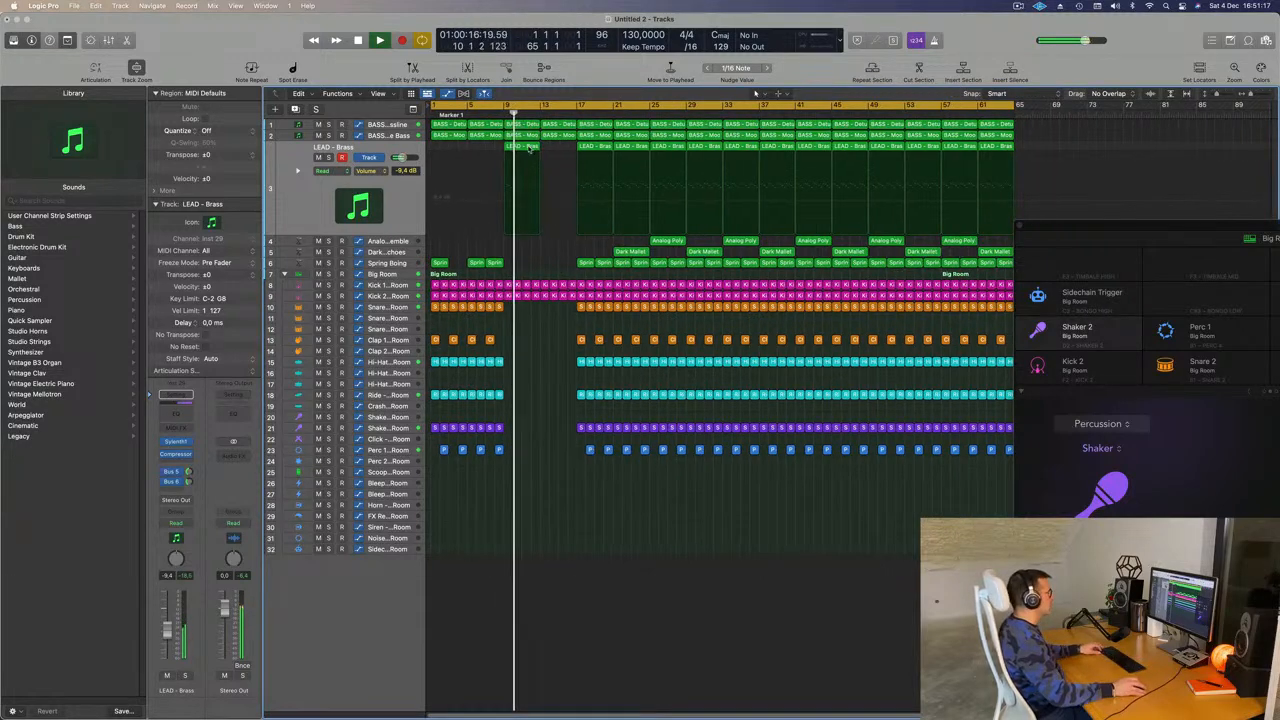
pyautogui.moveTo(535, 150); pyautogui.dragTo(561, 153)
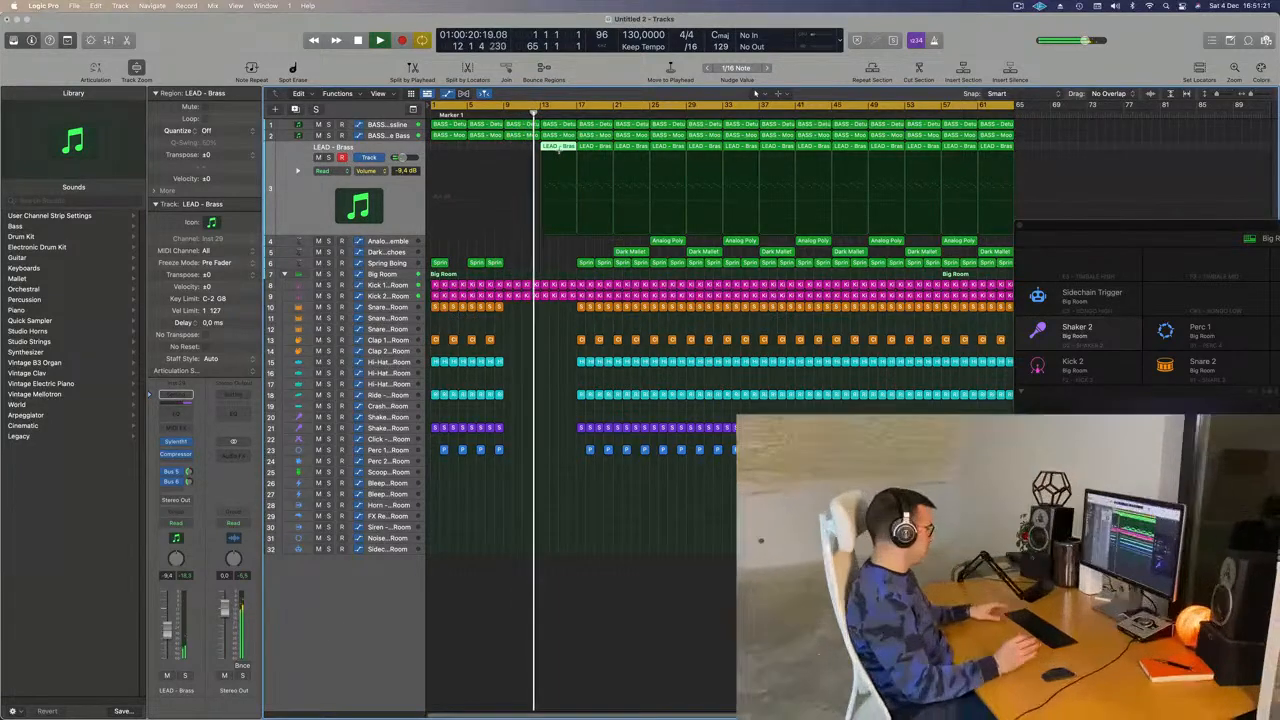